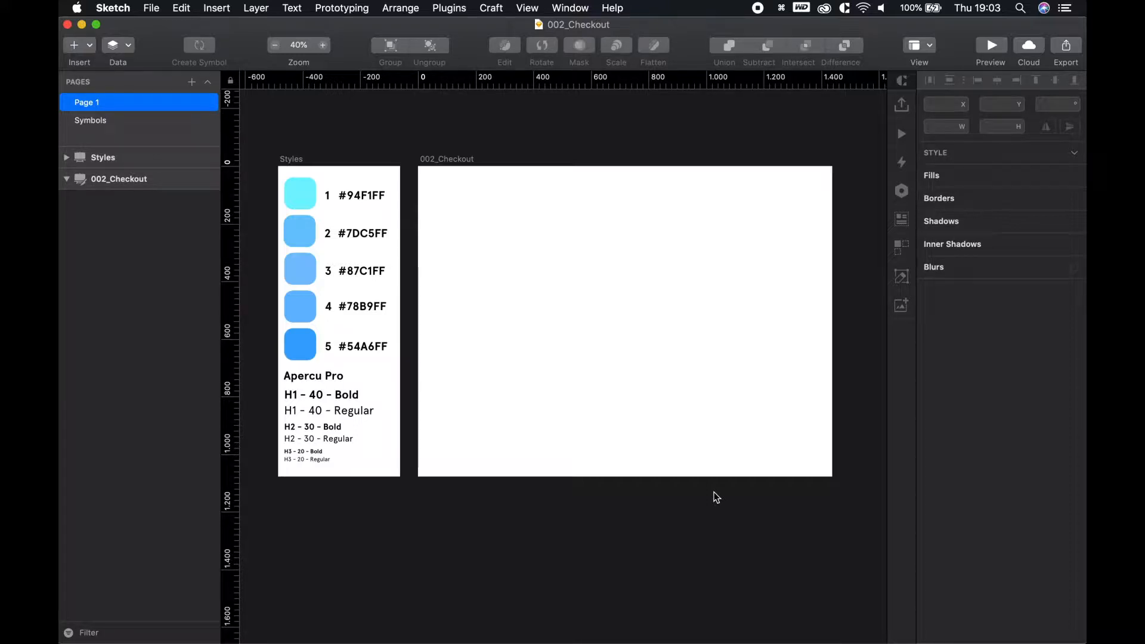
Center the 002_Checkout artboard in view
scroll(297, 312, "up", 3)
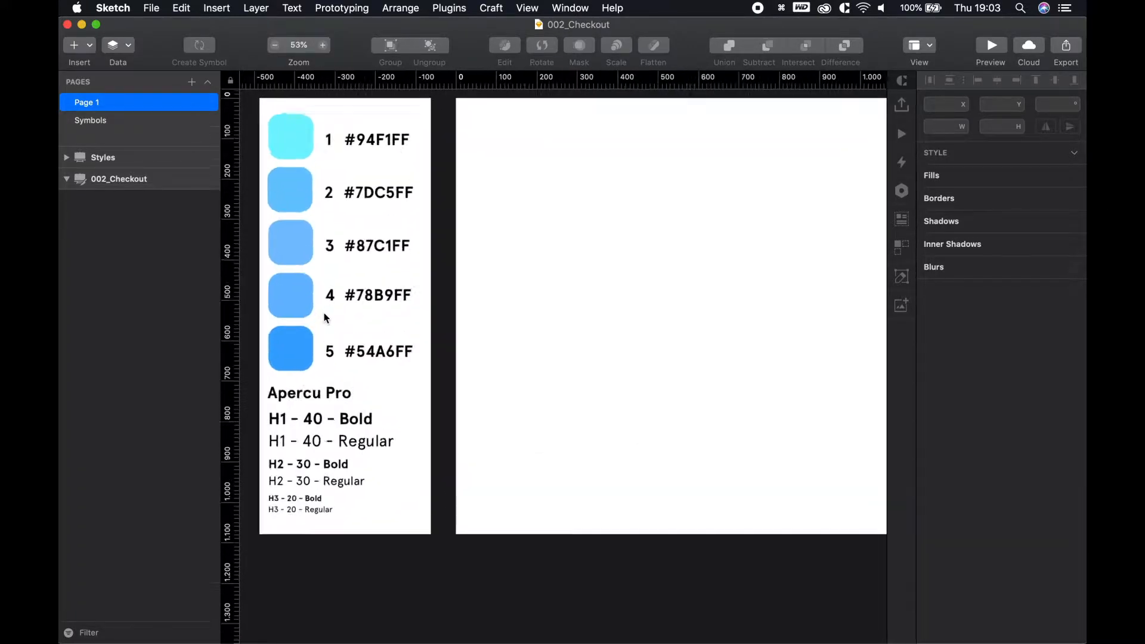
scroll(326, 317, "up", 2)
scroll(404, 308, "down", 2)
key("space")
left_click_drag(519, 294, 571, 311)
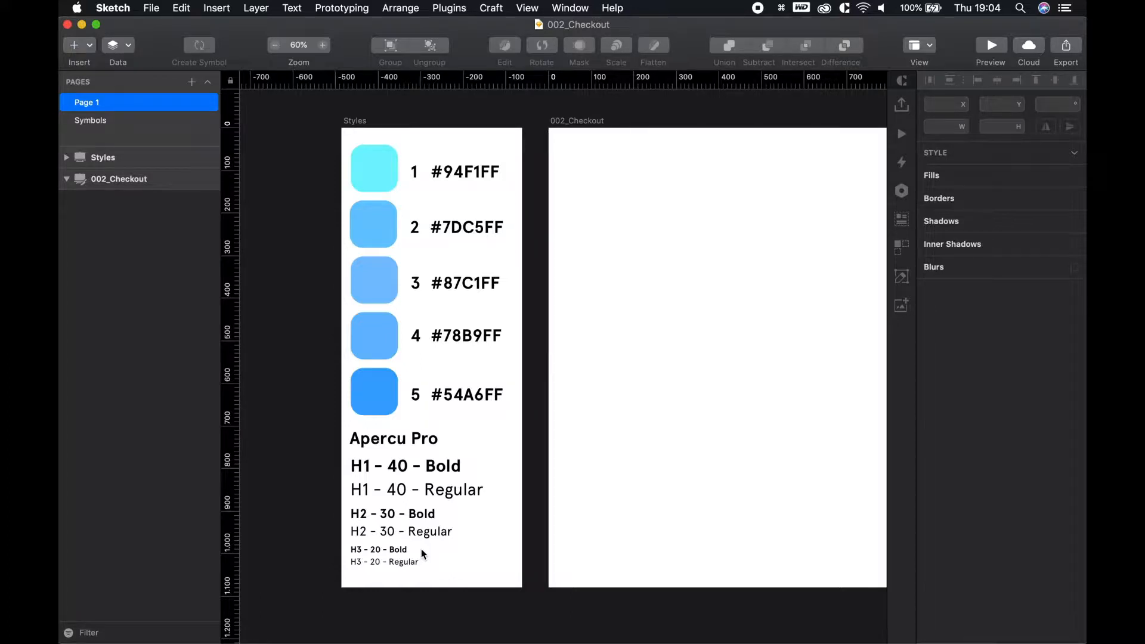
left_click(632, 444)
scroll(689, 386, "up", 2)
scroll(696, 391, "down", 3)
key("space")
left_click_drag(744, 386, 490, 371)
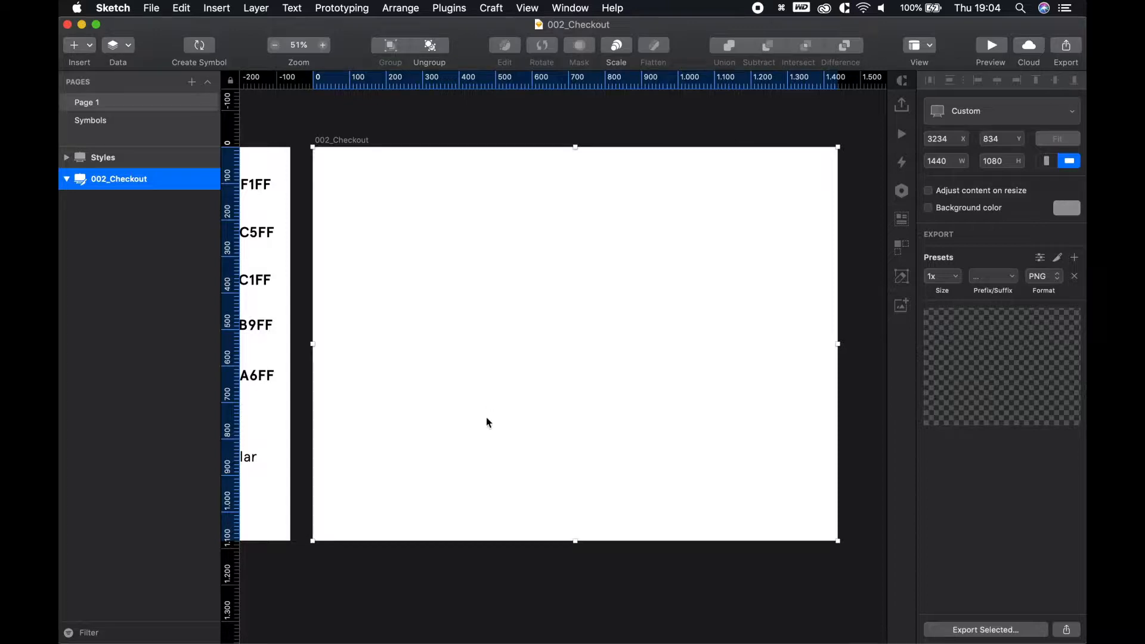
Draw a large grey rectangle on the checkout artboard and move it up slightly
left_click(431, 570)
key("u")
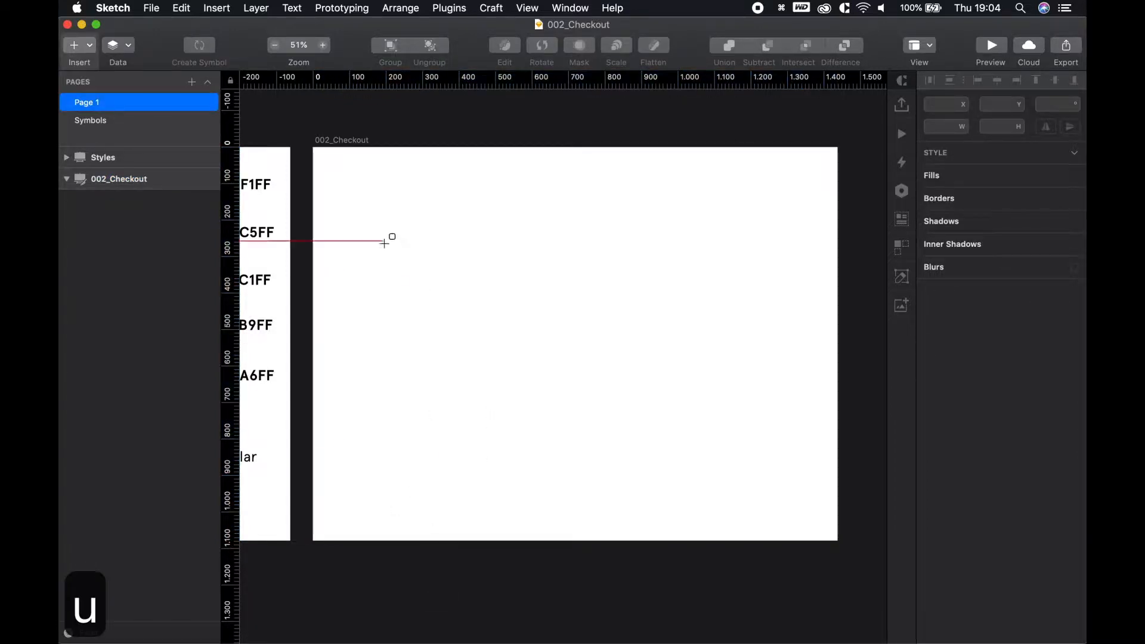
left_click_drag(347, 197, 621, 492)
left_click(358, 123)
left_click_drag(451, 323, 456, 309)
left_click(649, 307)
Option-drag a copy of the large rectangle to its right
key("space")
left_click_drag(518, 292, 590, 292)
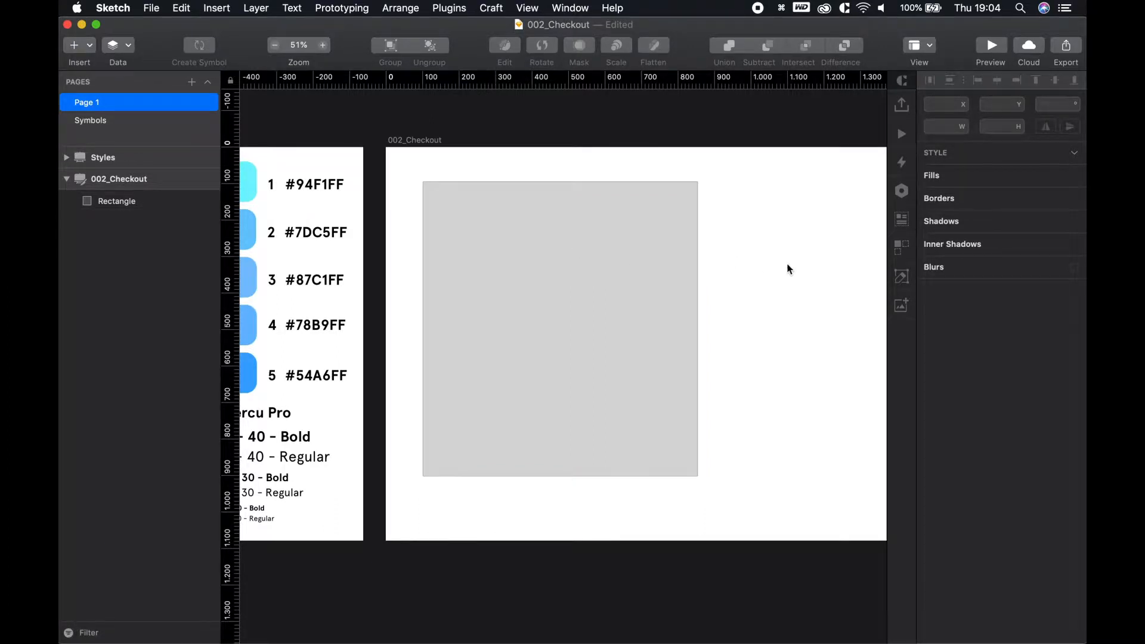
key("space")
left_click_drag(684, 308, 515, 309)
left_click(515, 315)
left_click_drag(442, 325, 704, 310)
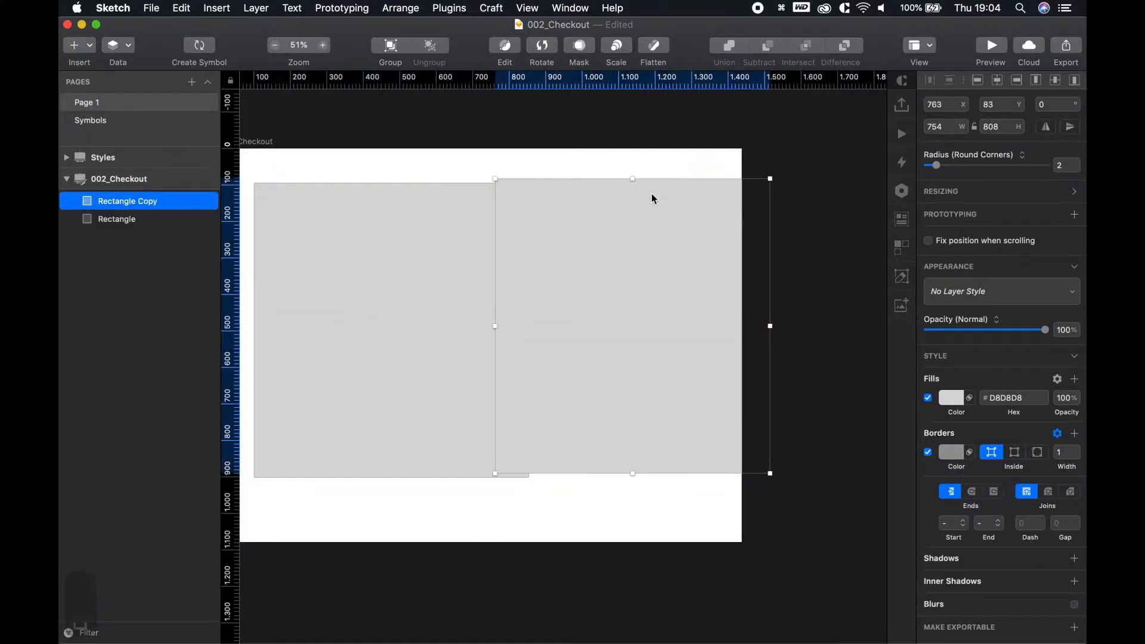
left_click_drag(635, 188, 664, 260)
left_click(774, 327)
key("super+z")
Resize the copy to 486 × 636 and snap it against the large rectangle's edge
left_click_drag(770, 325, 672, 313)
mouse_move(567, 308)
left_mouse_down()
mouse_move(629, 302)
mouse_move(604, 326)
mouse_move(587, 314)
left_mouse_up()
left_click_drag(605, 270, 605, 214)
left_click(719, 307)
left_click_drag(594, 314, 606, 315)
left_click(782, 309)
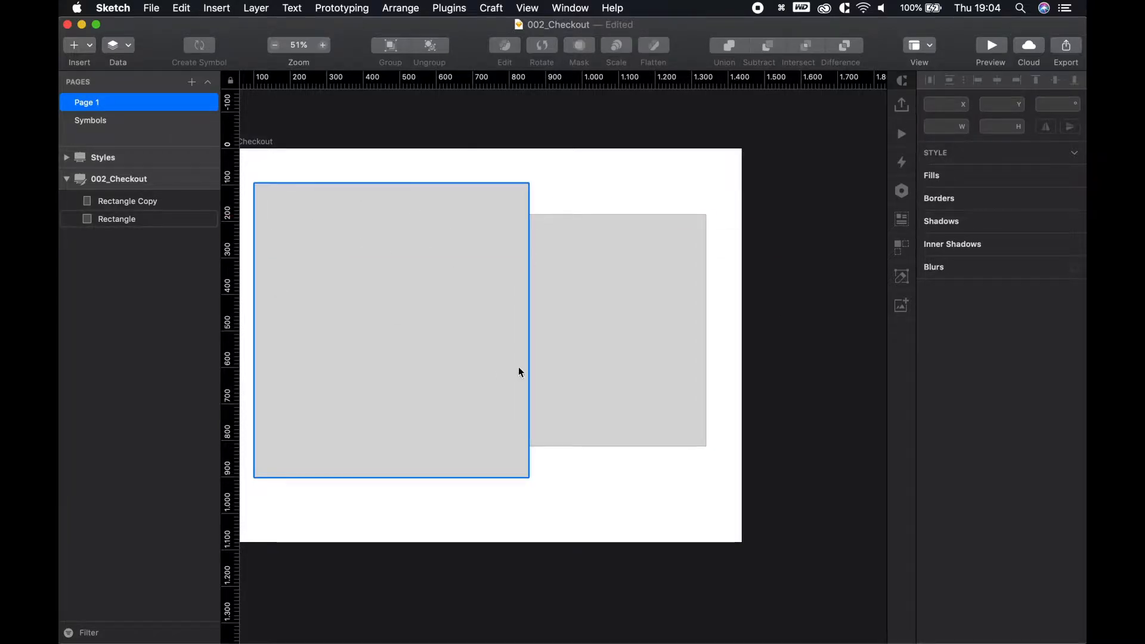
Draw a thin grey bar across the bottom of the two rectangles
key("u")
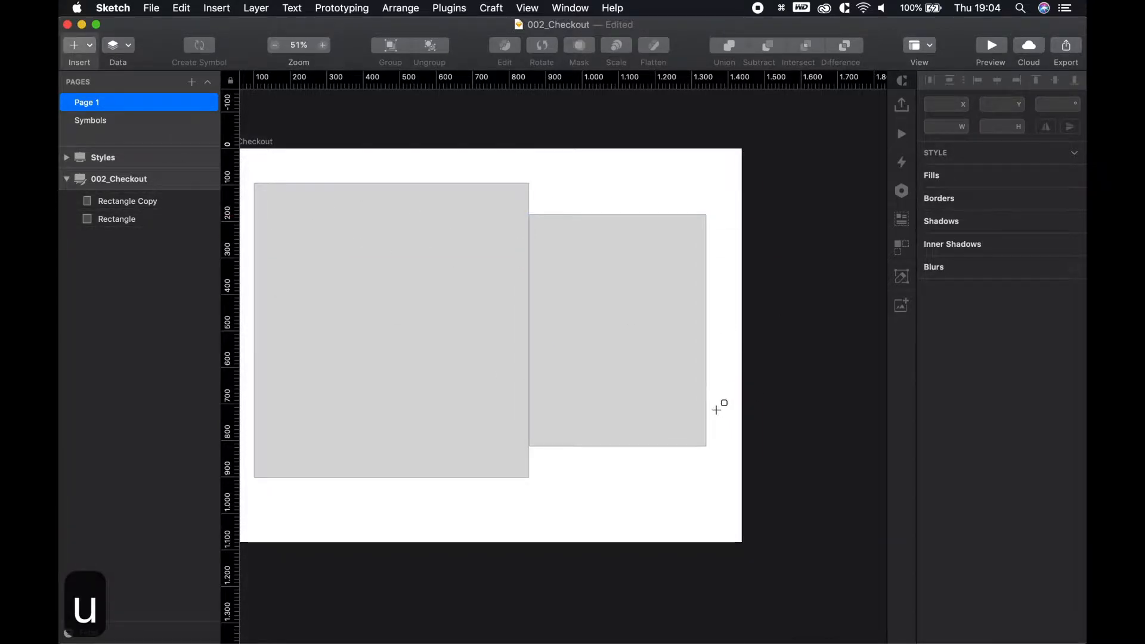
left_click_drag(706, 403, 425, 445)
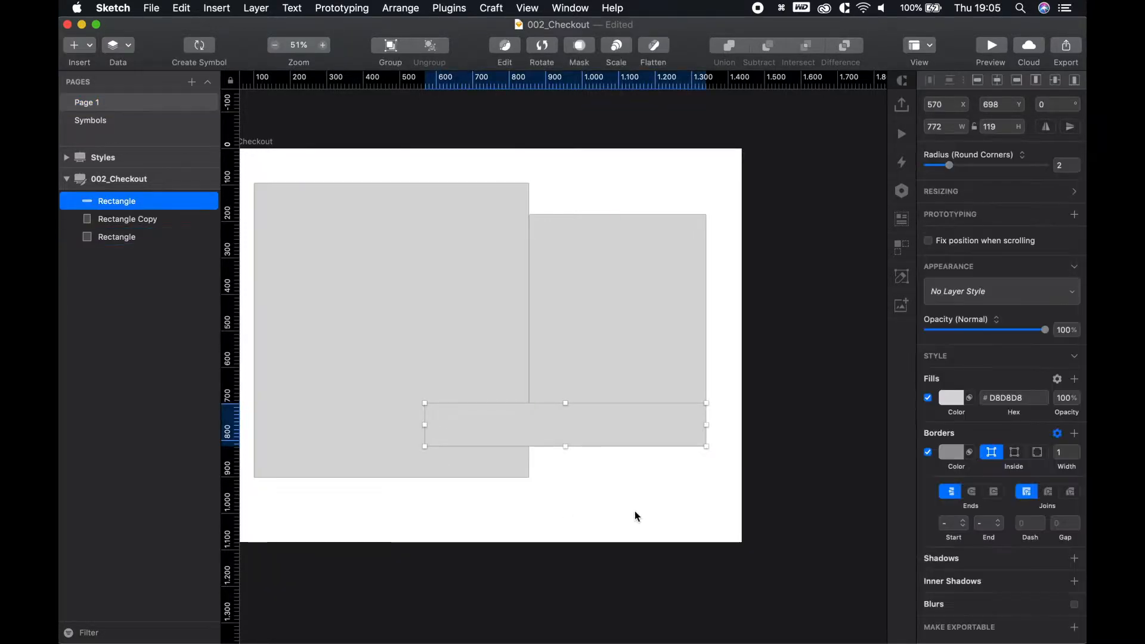
left_click(692, 495)
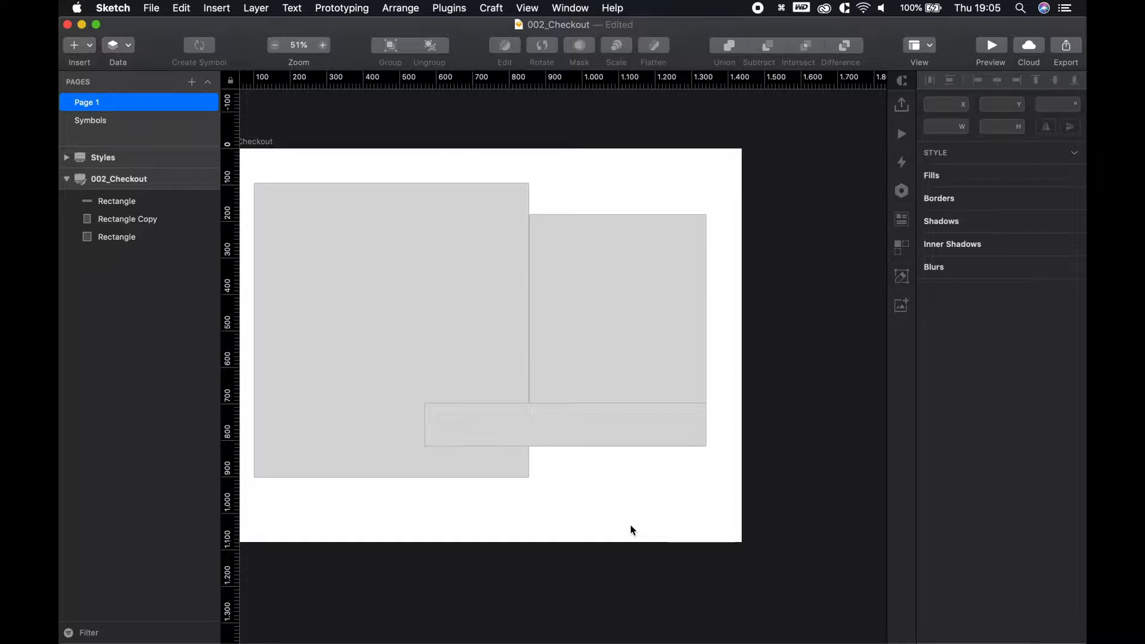
key("c")
left_click_drag(537, 529, 677, 514)
Create the H1 - 40 - Bold and H1 - 40 - Regular text styles
key("t")
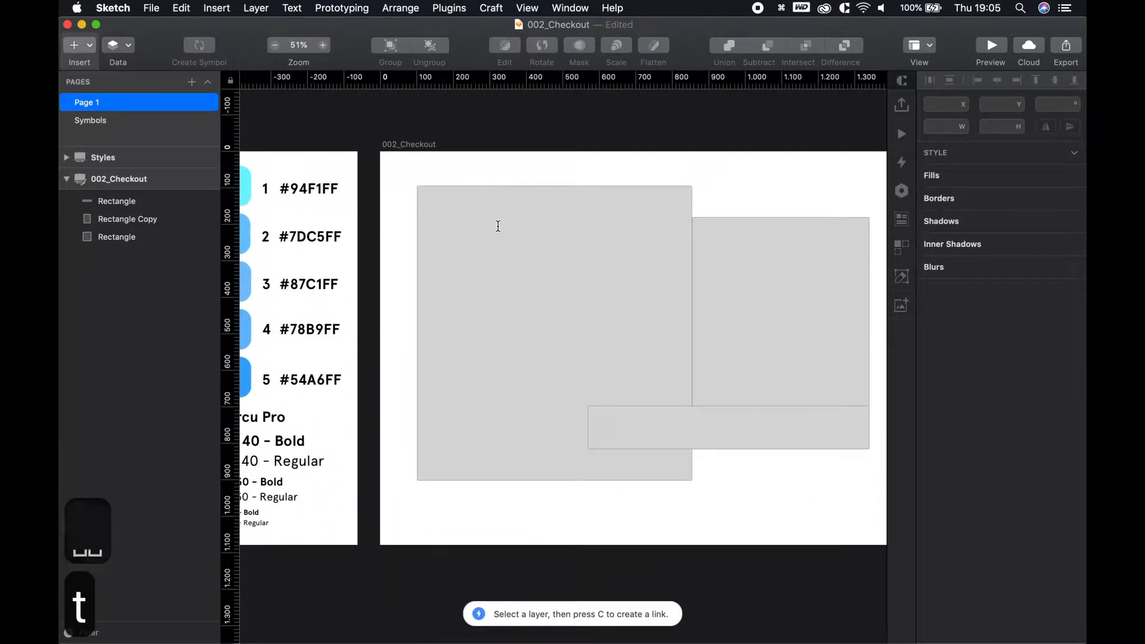
key("Escape")
left_click_drag(449, 176, 553, 87)
scroll(370, 330, "up", 5)
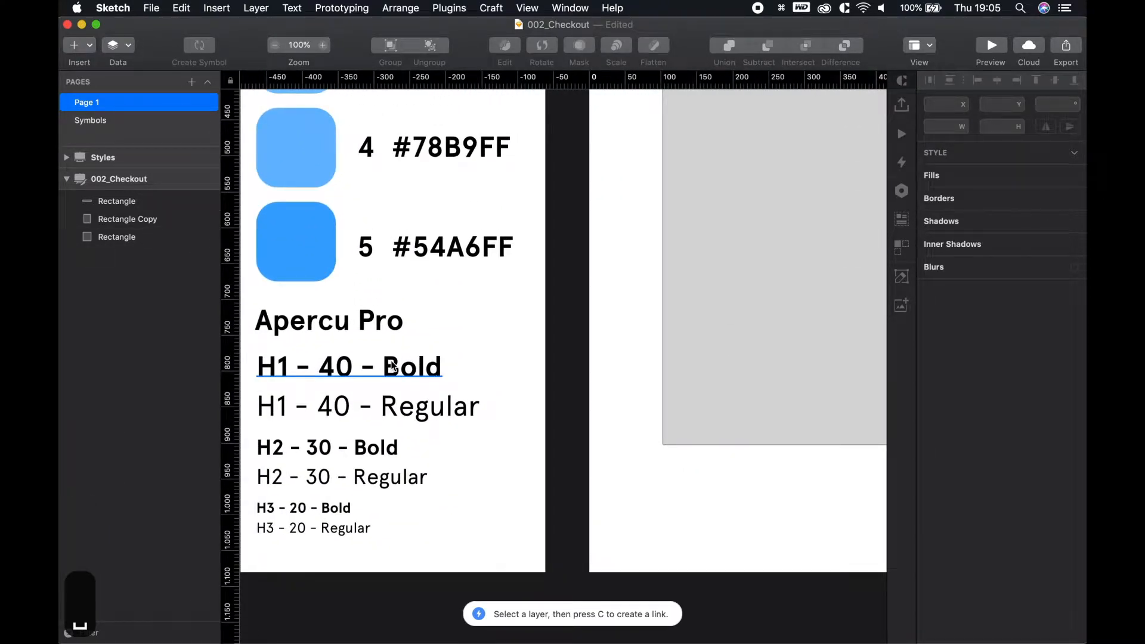
left_click(393, 366)
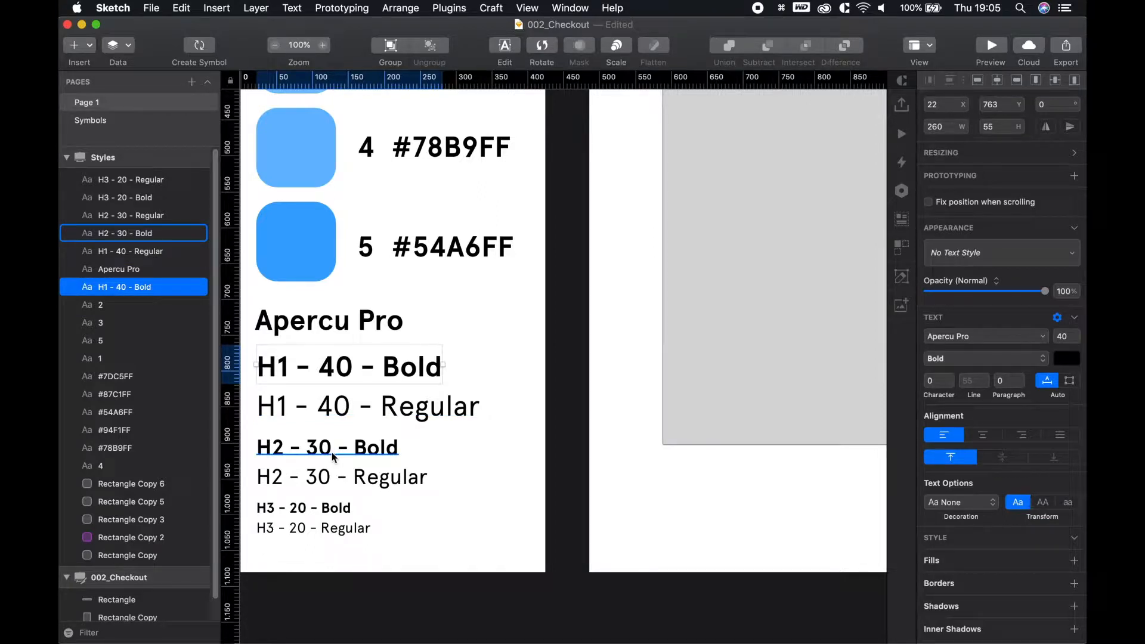
left_click(1007, 250)
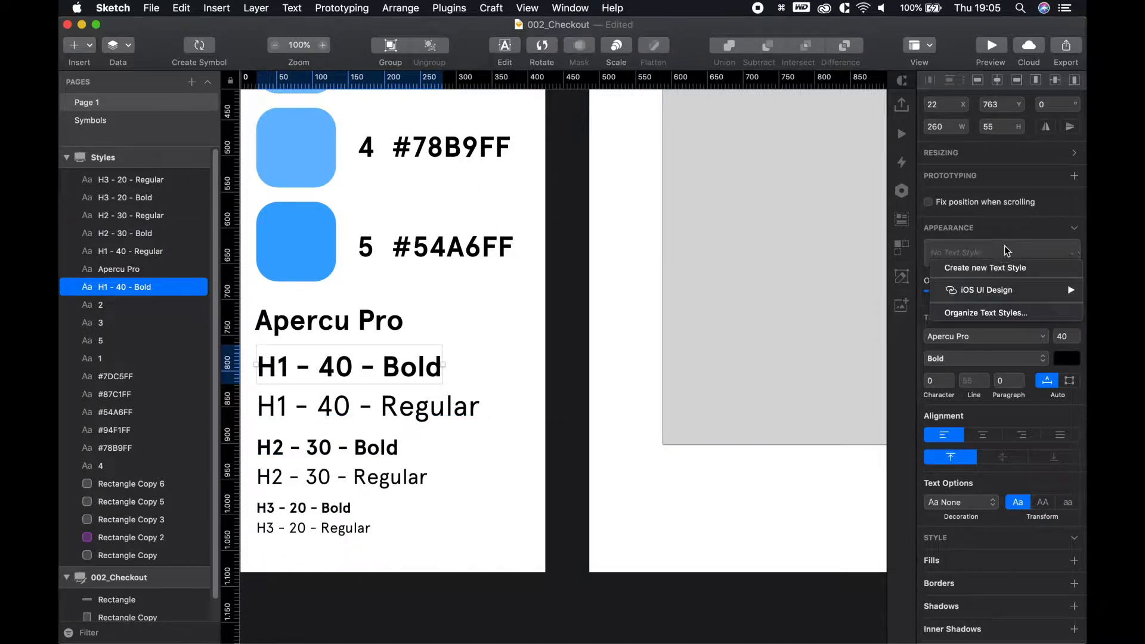
left_click(999, 269)
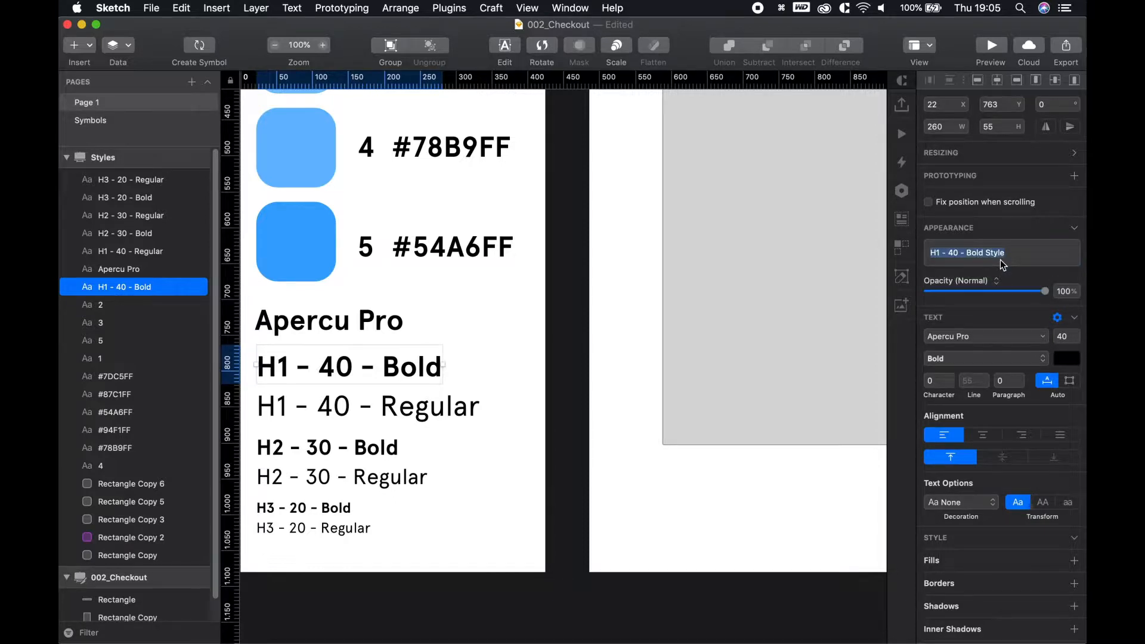
key("Return")
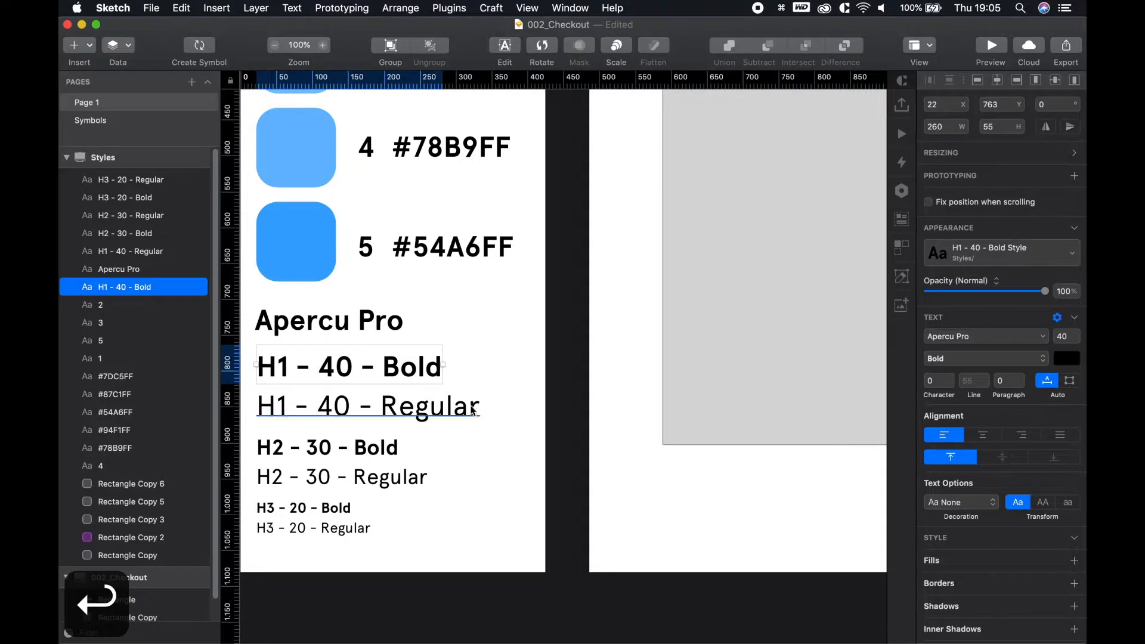
left_click(345, 407)
left_click(978, 253)
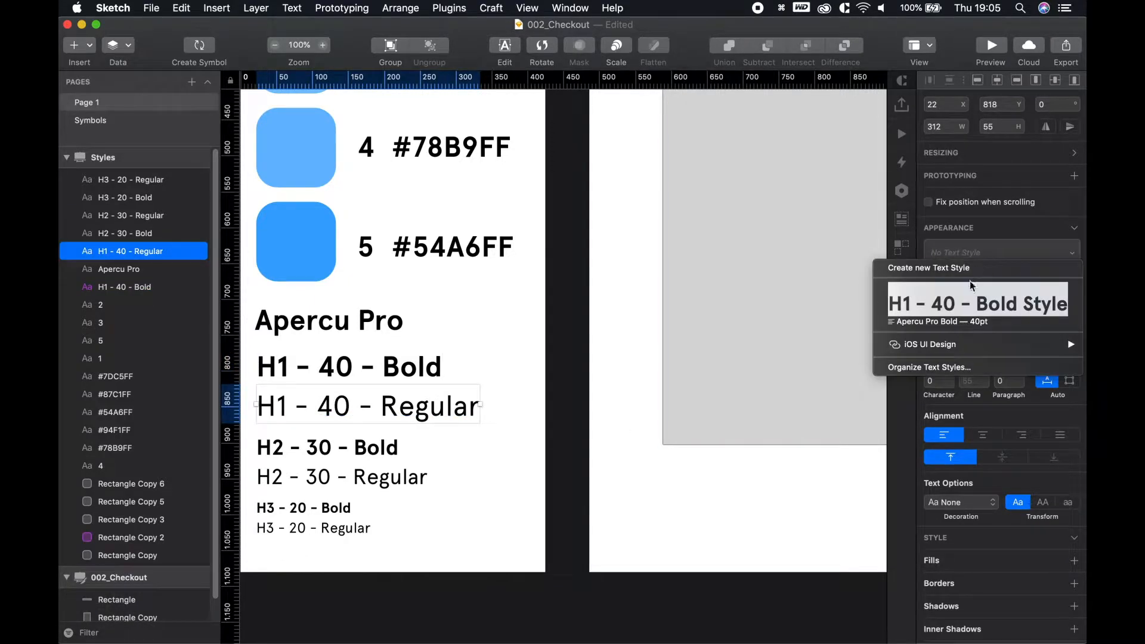
left_click(965, 268)
key("Return")
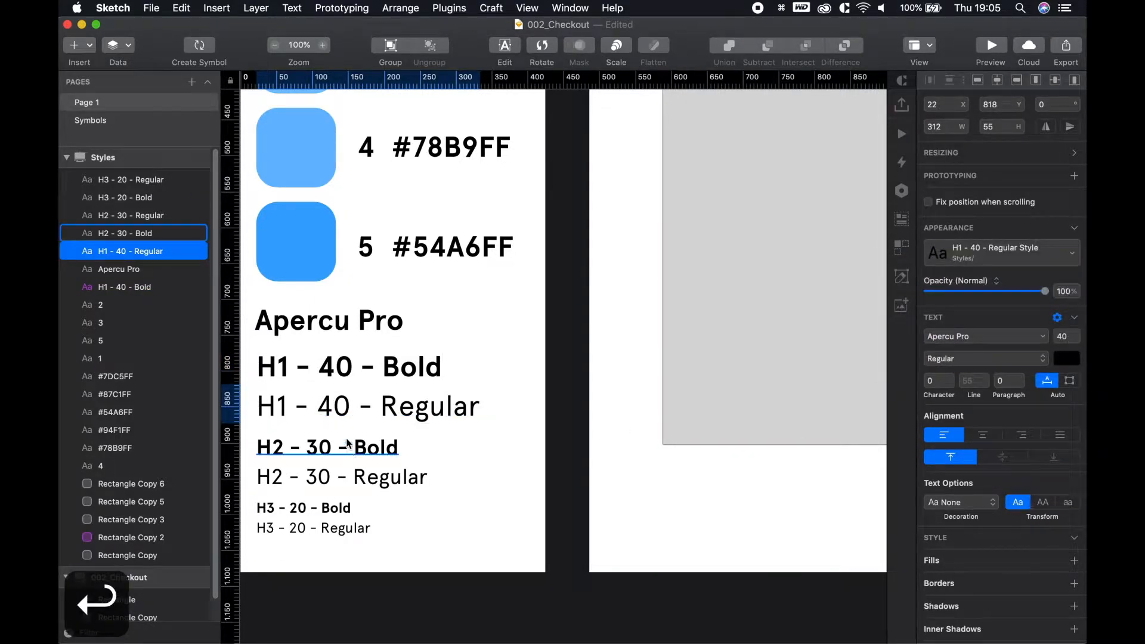
Create the H2 - 30 - Bold and H2 - 30 - Regular text styles
left_click(1001, 253)
left_click(965, 263)
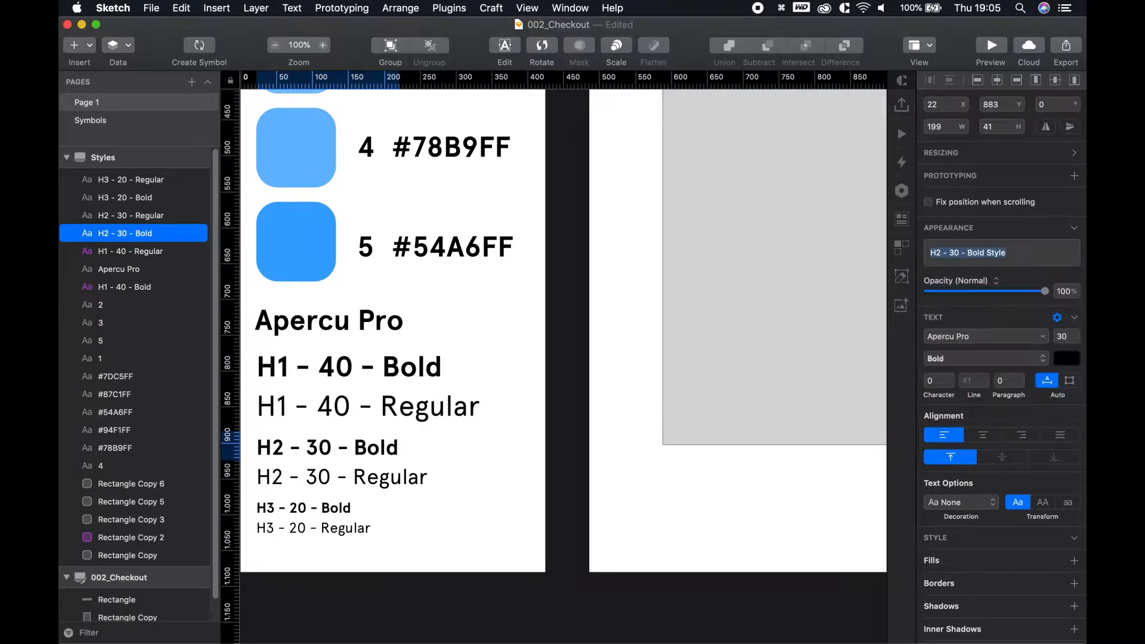
key("Return")
left_click(342, 477)
left_click(1026, 253)
left_click(1035, 263)
left_click(1035, 263)
left_click(978, 263)
key("Return")
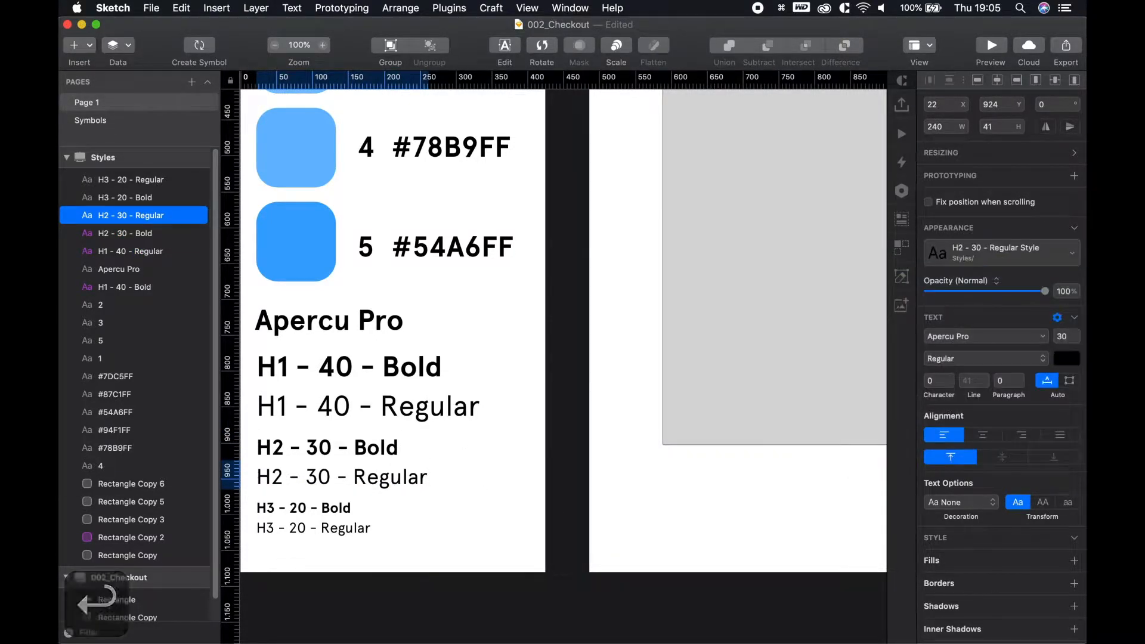
Create the H3 - 20 - Bold and H3 - 20 - Regular text styles
left_click(302, 508)
left_click(1064, 253)
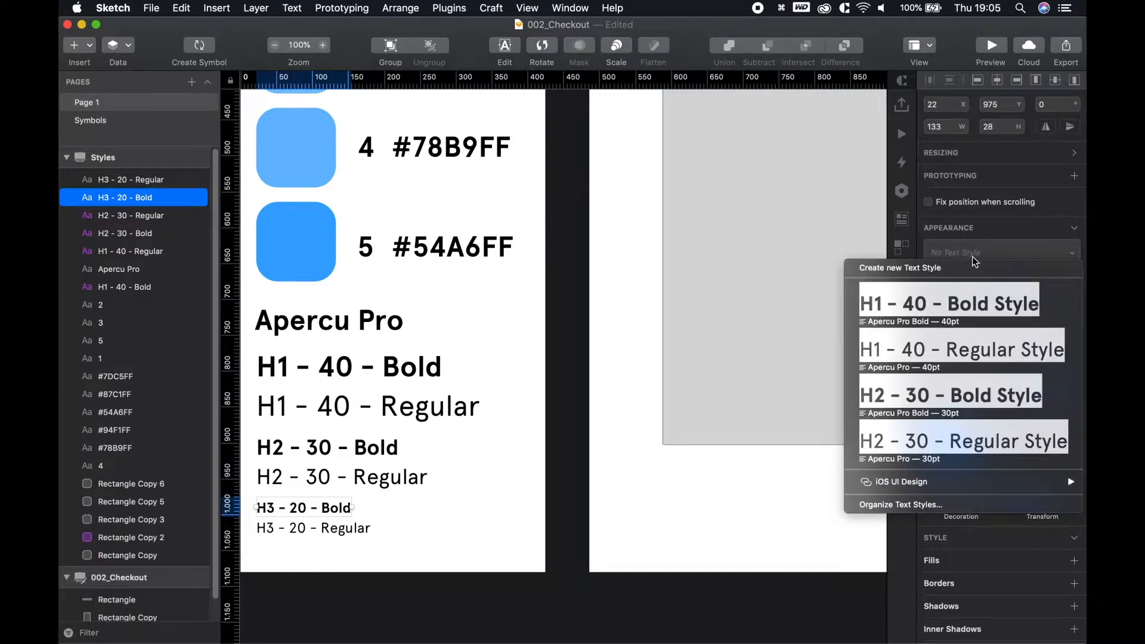
left_click(966, 268)
key("Return")
left_click(322, 528)
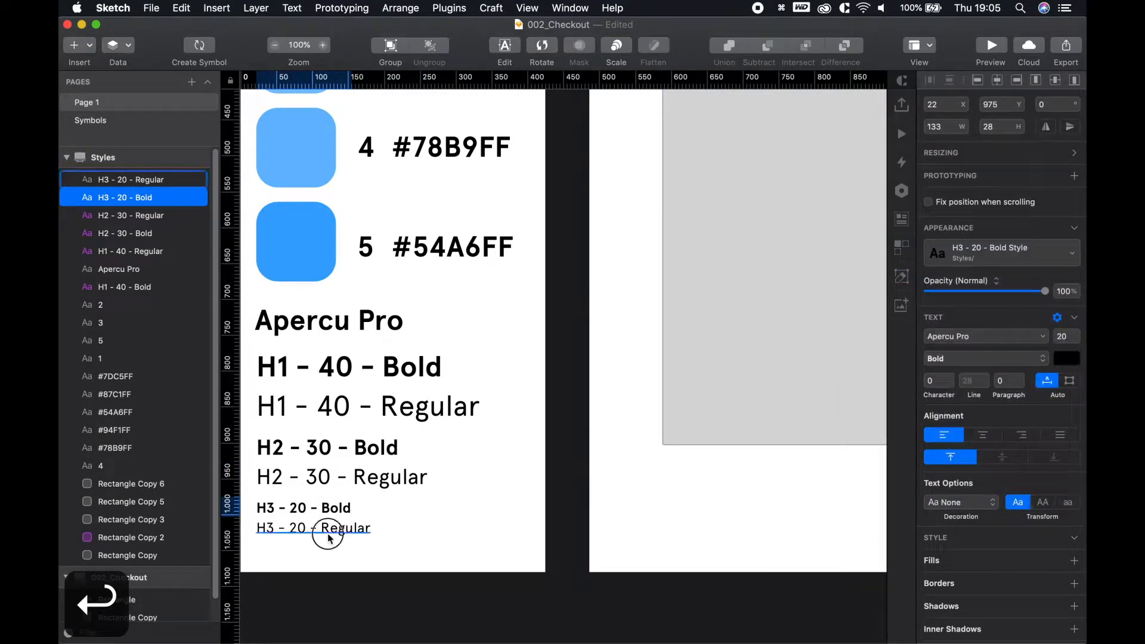
left_click(929, 264)
left_click(930, 264)
key("Return")
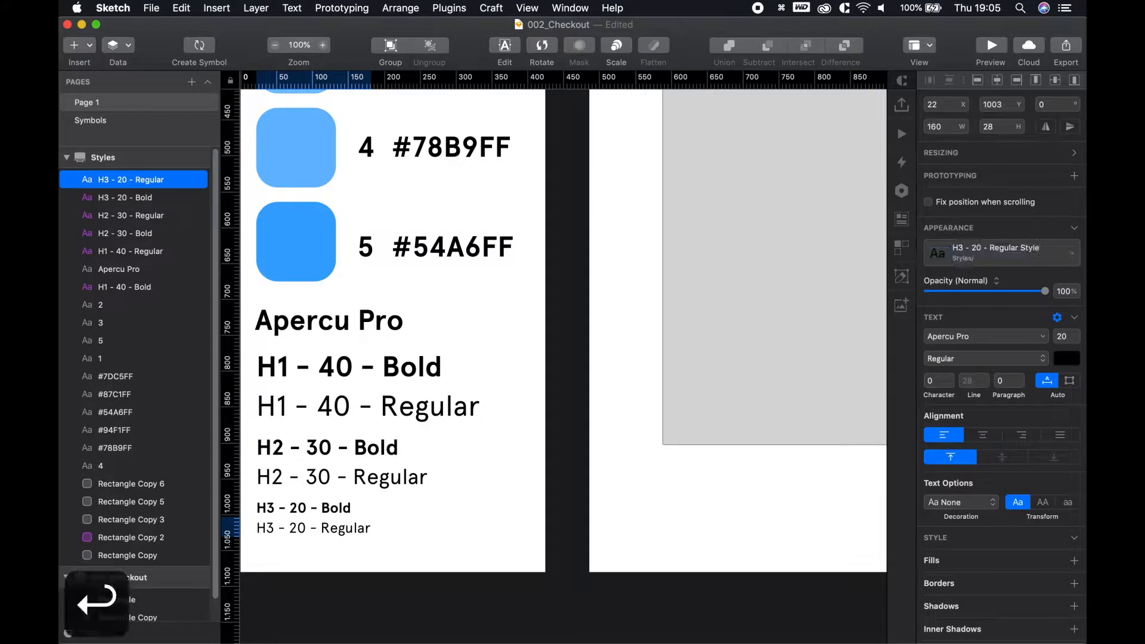
left_click(835, 473)
key("space")
Add a 'Text 1' text layer inside the large rectangle
left_click_drag(861, 485, 537, 570)
scroll(556, 496, "up", 2)
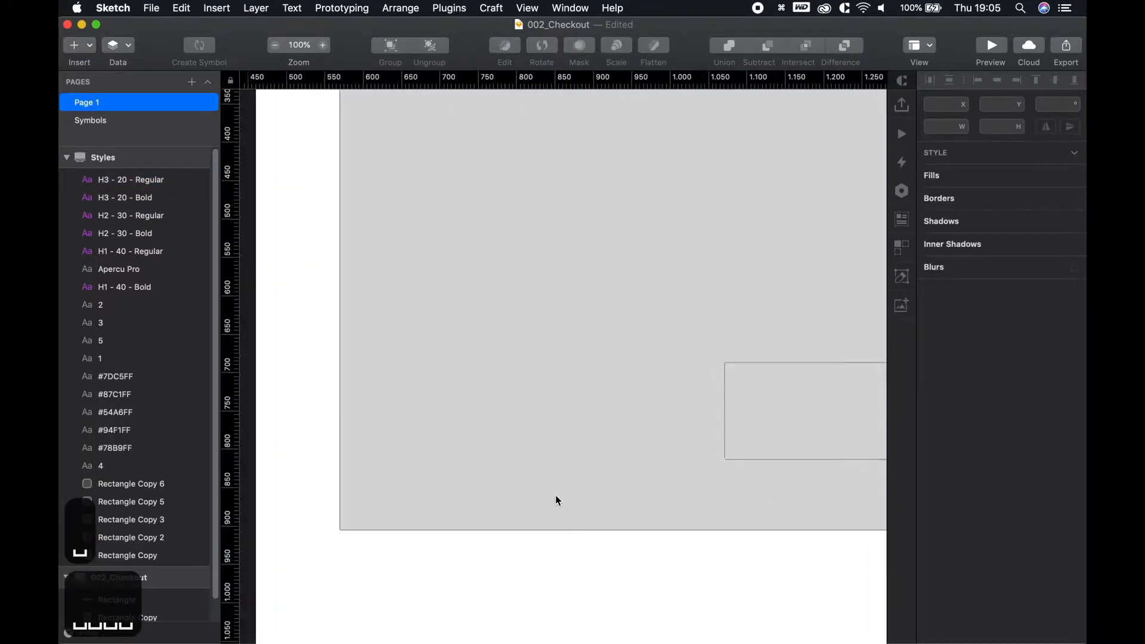
scroll(556, 511, "down", 2)
scroll(556, 514, "down", 3)
key("space")
left_click_drag(489, 415, 608, 439)
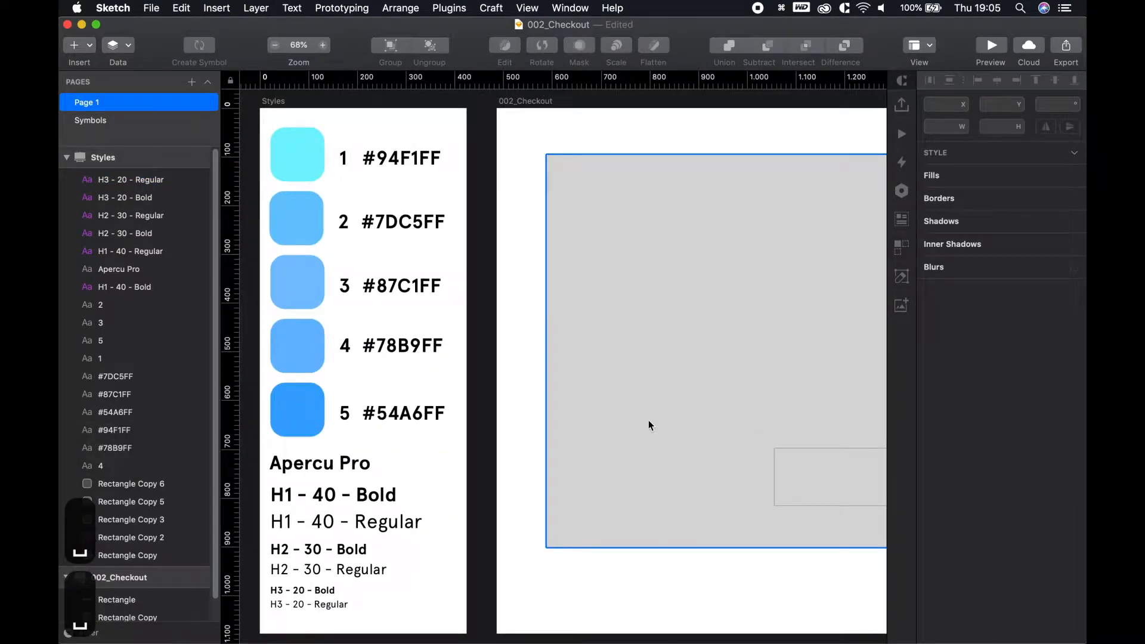
key("t")
left_click(593, 239)
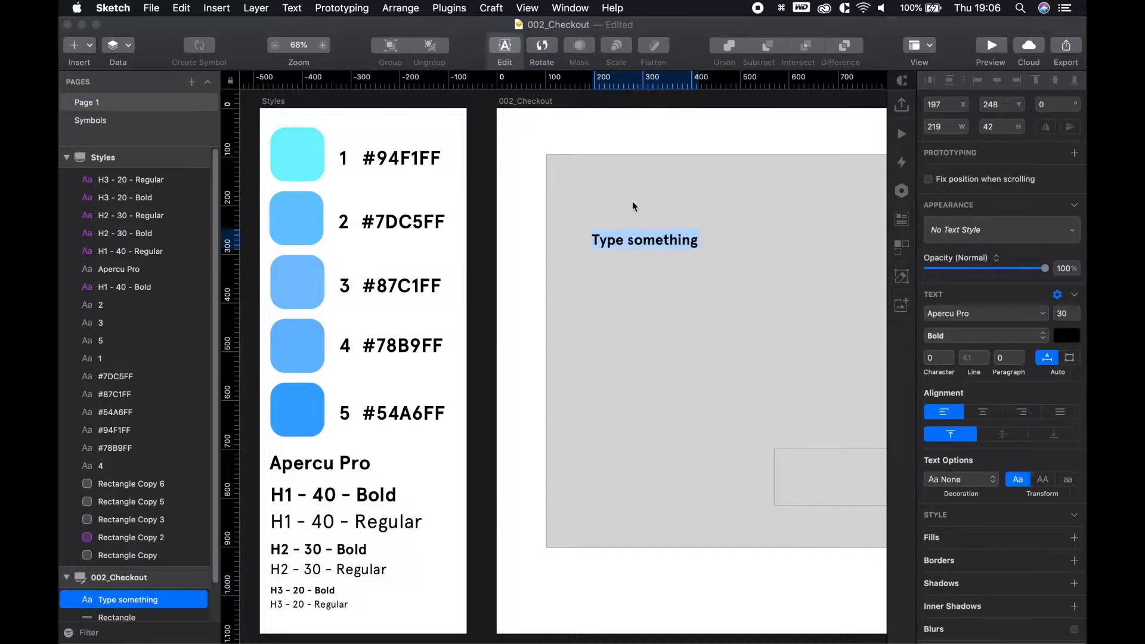
type("Text §")
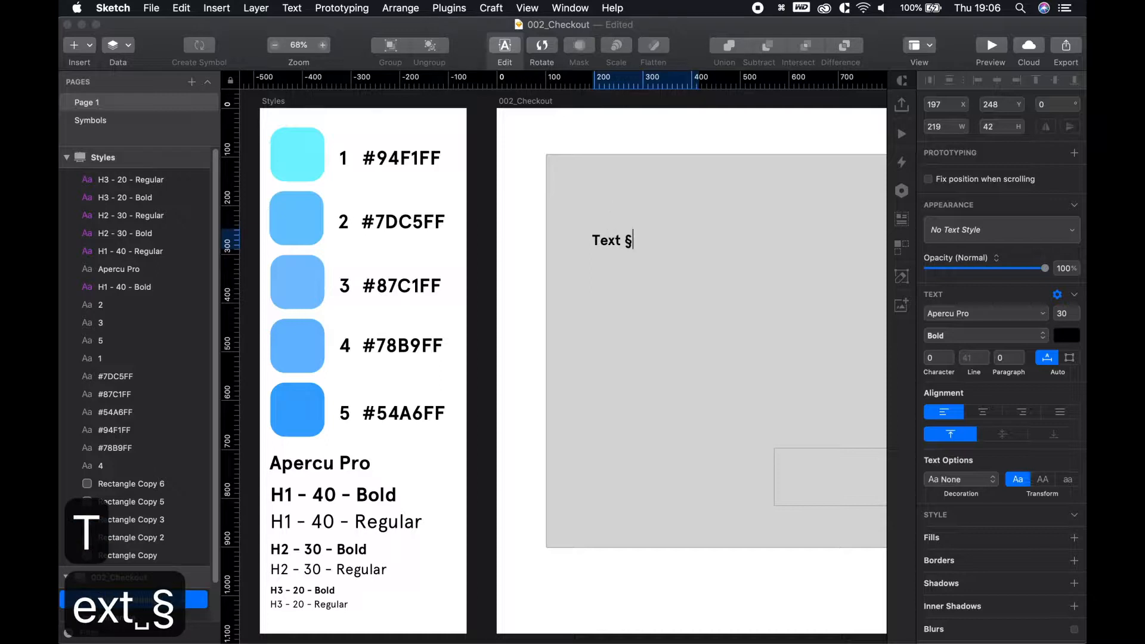
key("BackSpace")
type("1")
key("Escape")
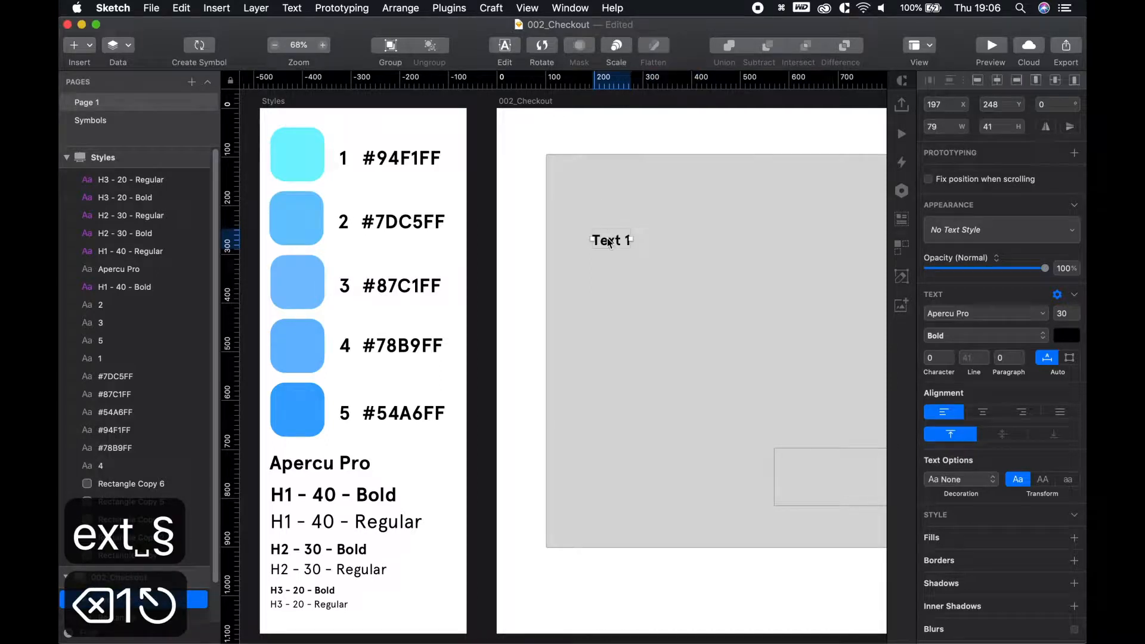
Apply H1 - 40 - Bold Style to Text 1 and place two copies below it
left_click(1055, 240)
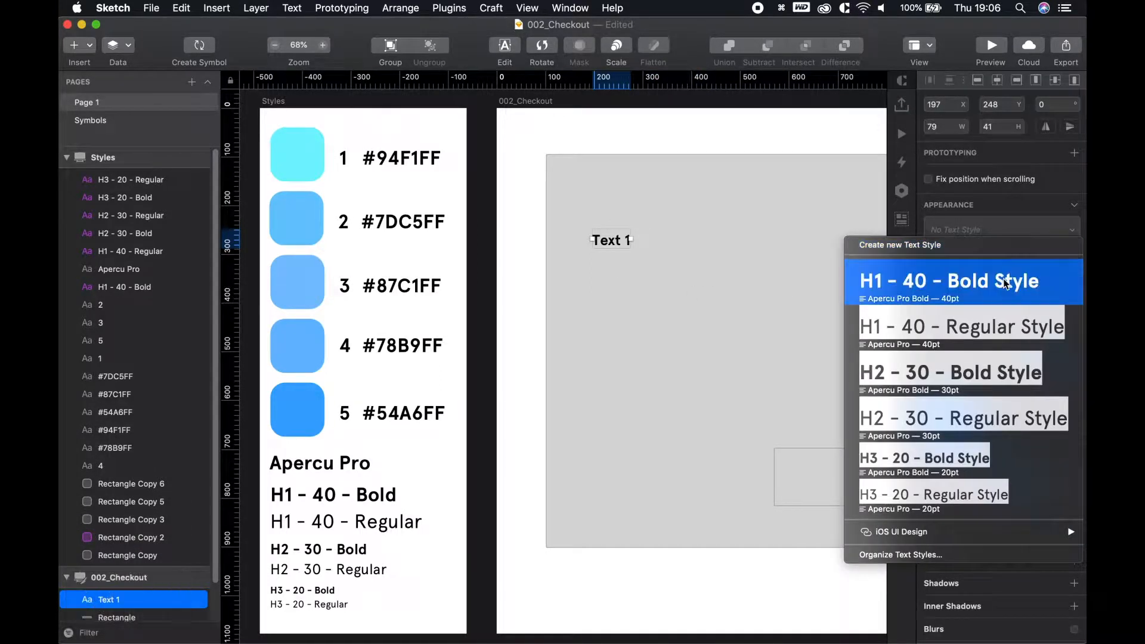
left_click(951, 295)
left_click(610, 179)
left_click(621, 247)
left_click_drag(620, 248, 610, 350)
Change the two copies' labels to 'Text 2' and 'Text 3'
double_click(621, 282)
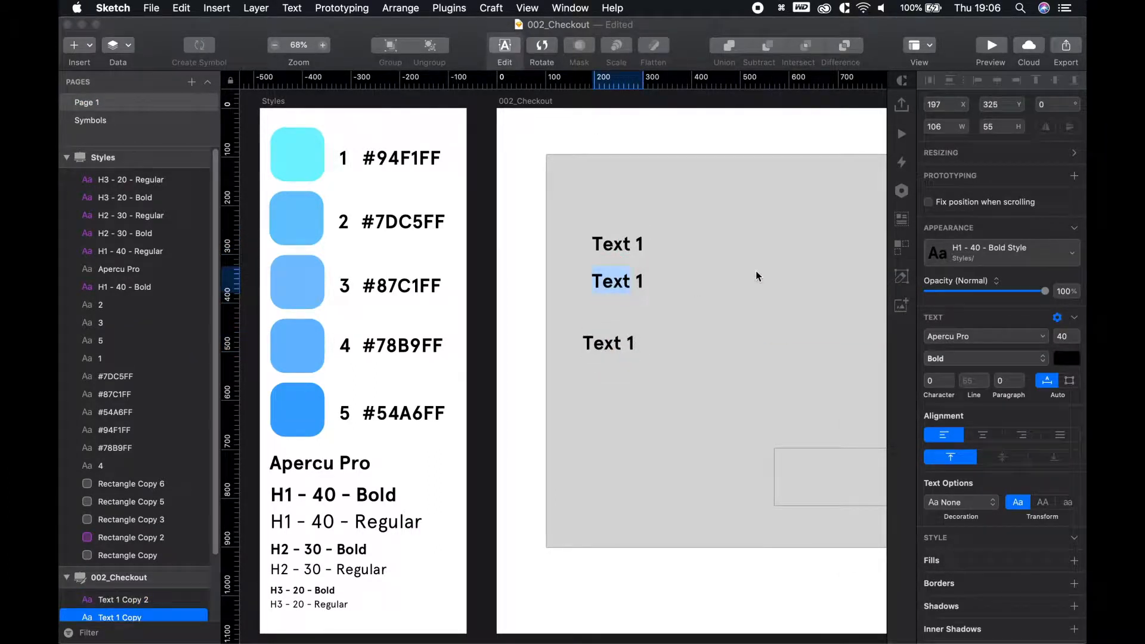
key("Right")
key("Right")
key("Right")
key("BackSpace")
type("2")
key("Escape")
left_click(594, 341)
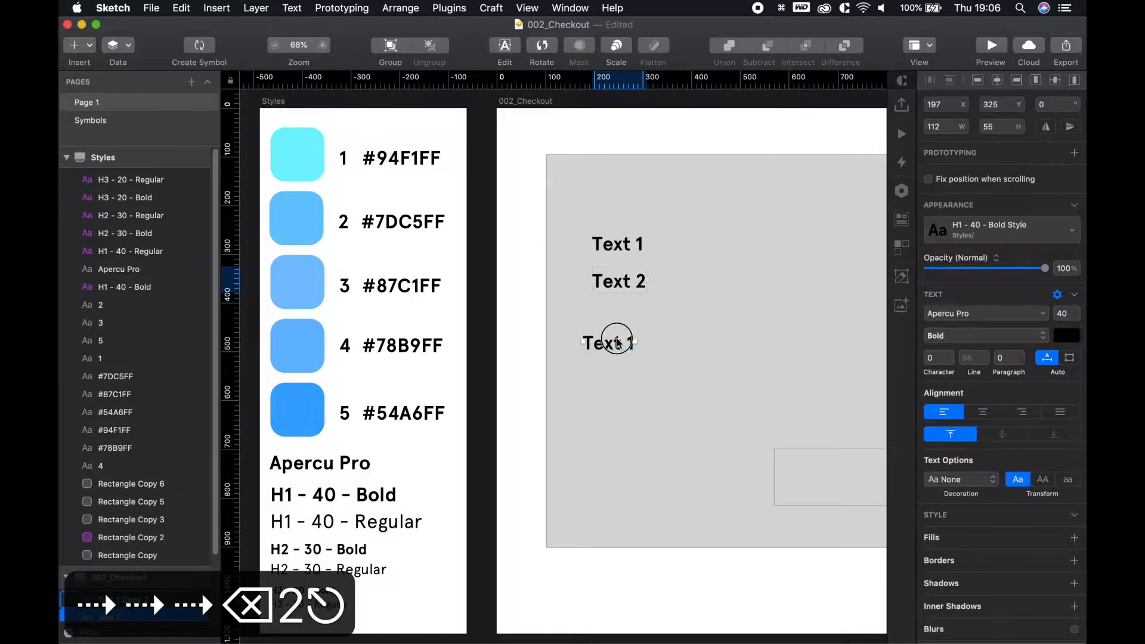
key("Right")
key("Right")
key("Right")
key("BackSpace")
type("3")
key("Return")
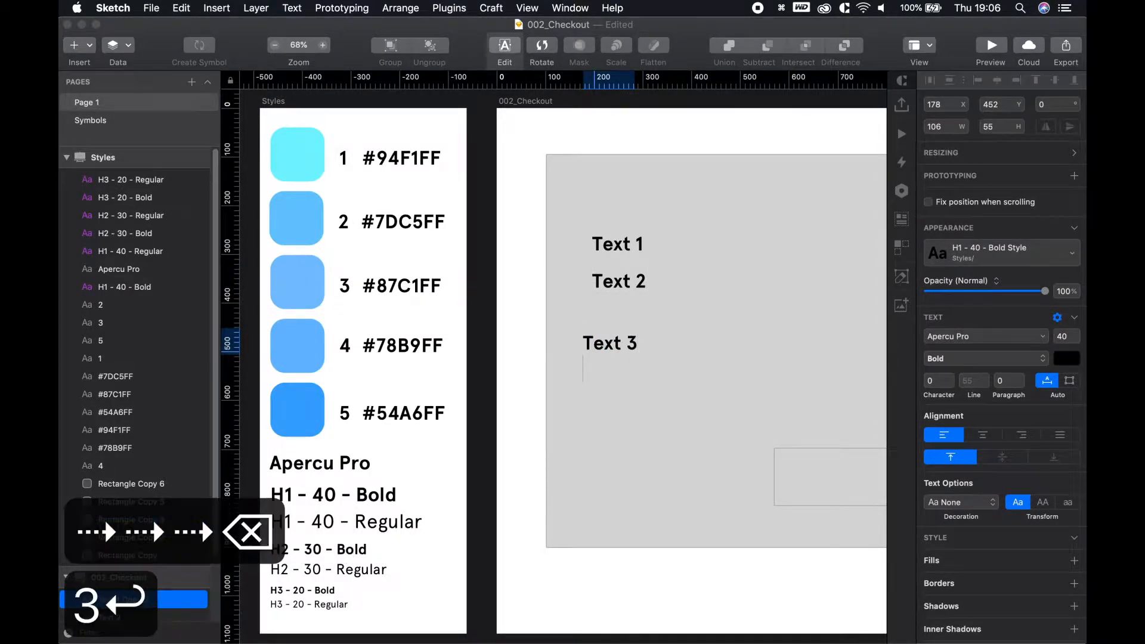
key("BackSpace")
key("Escape")
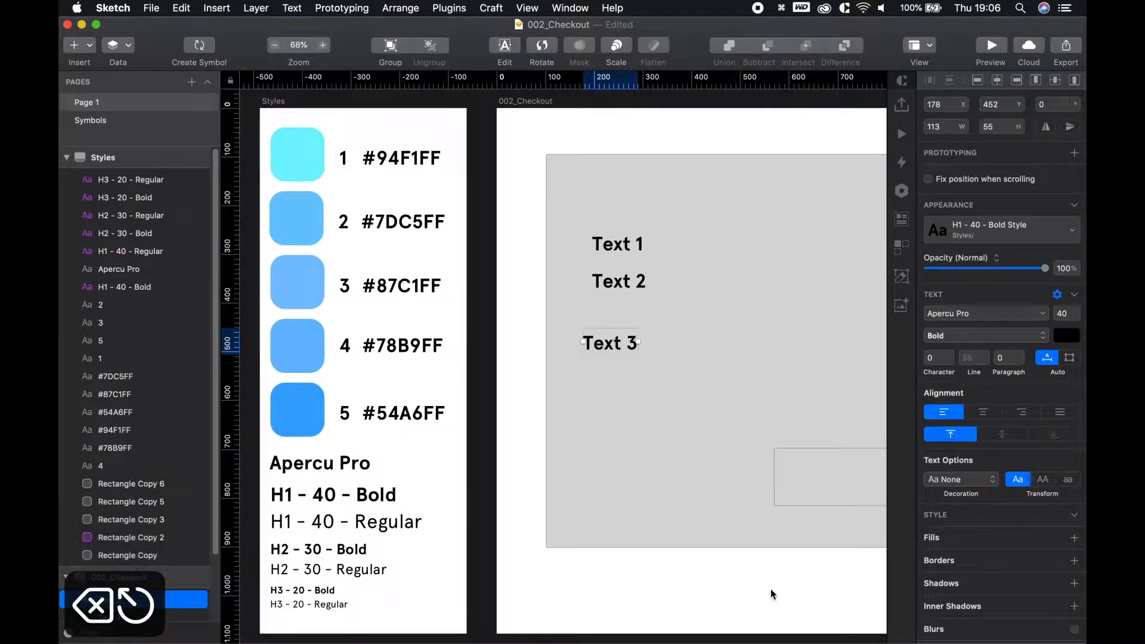
left_click(769, 586)
scroll(542, 492, "up", 2)
left_click_drag(504, 474, 541, 467)
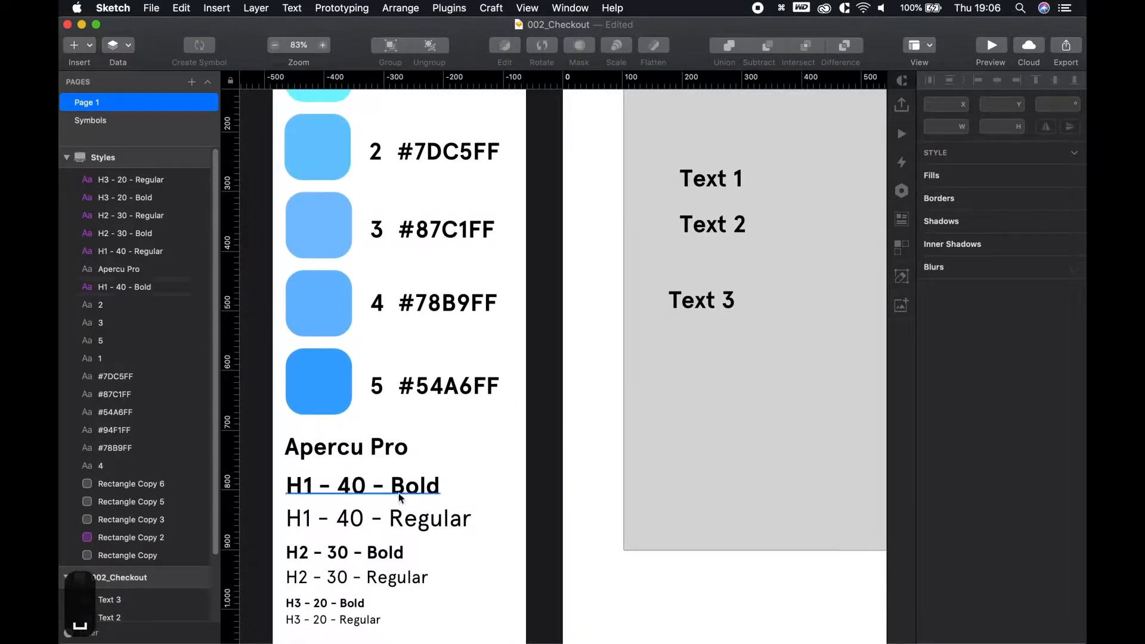
double_click(716, 182)
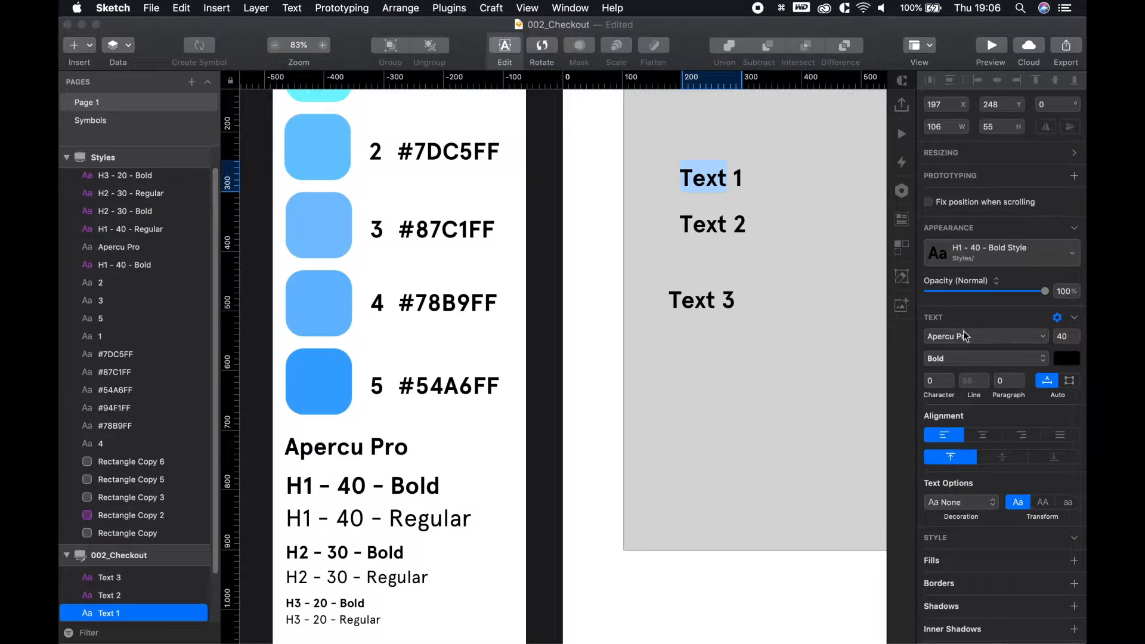
left_click(593, 475)
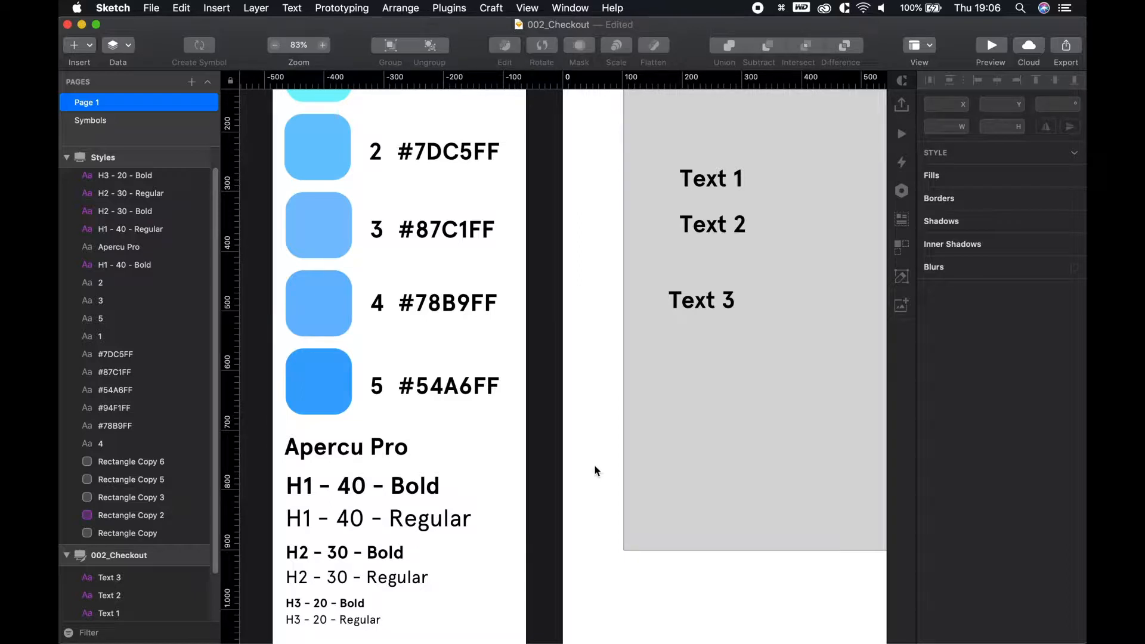
left_click(406, 491)
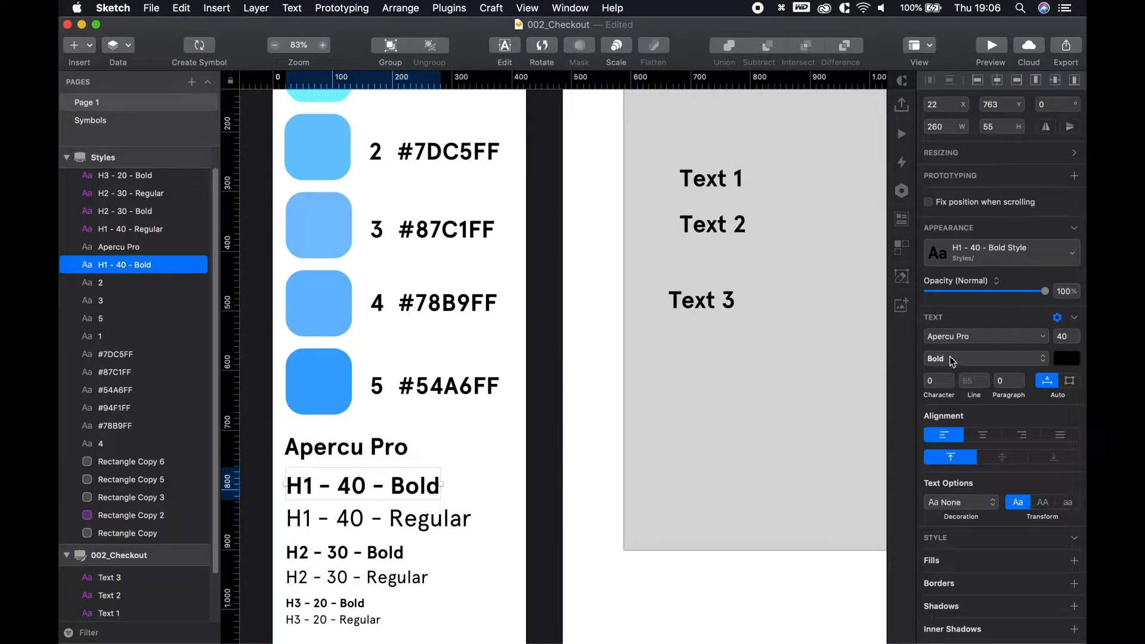
left_click(968, 342)
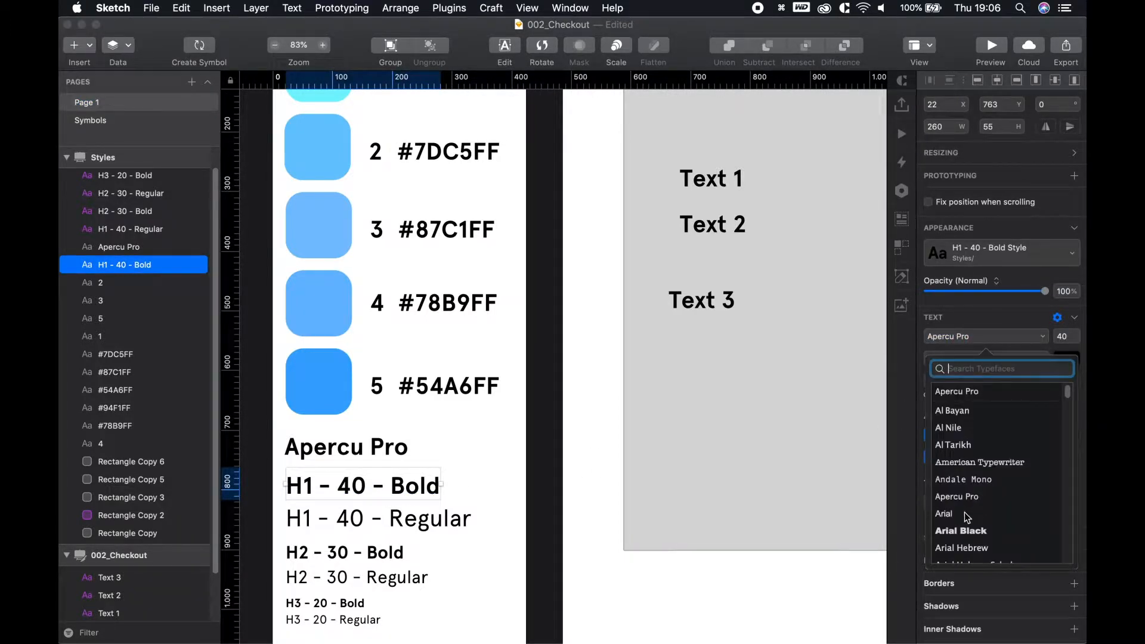
left_click(965, 513)
left_click(404, 504)
left_click(375, 486)
left_click(1002, 253)
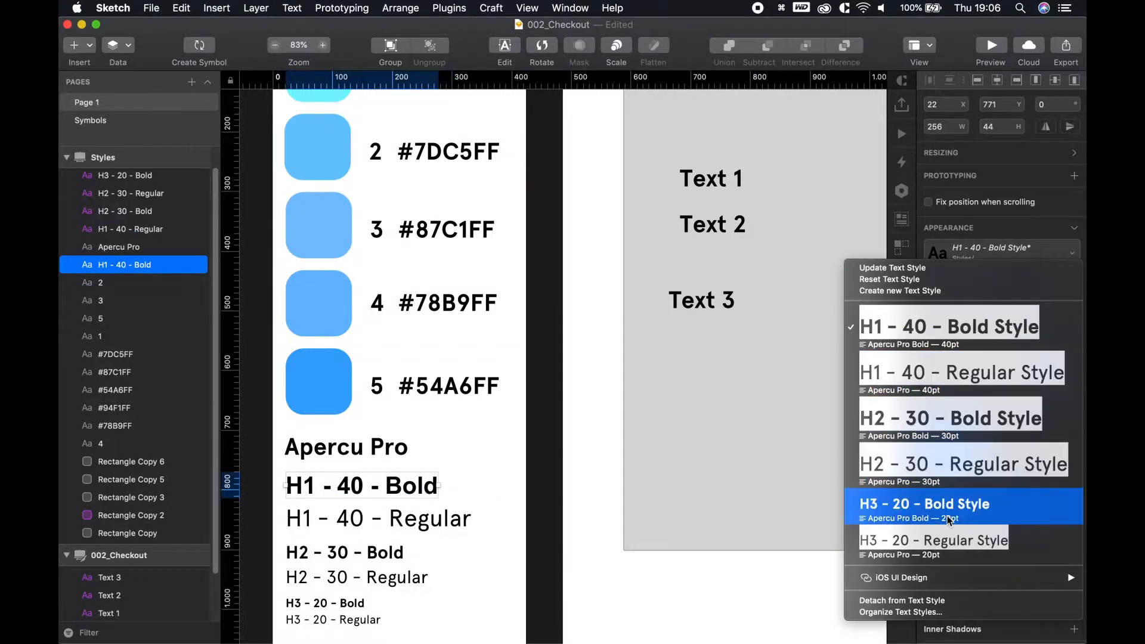
left_click(918, 269)
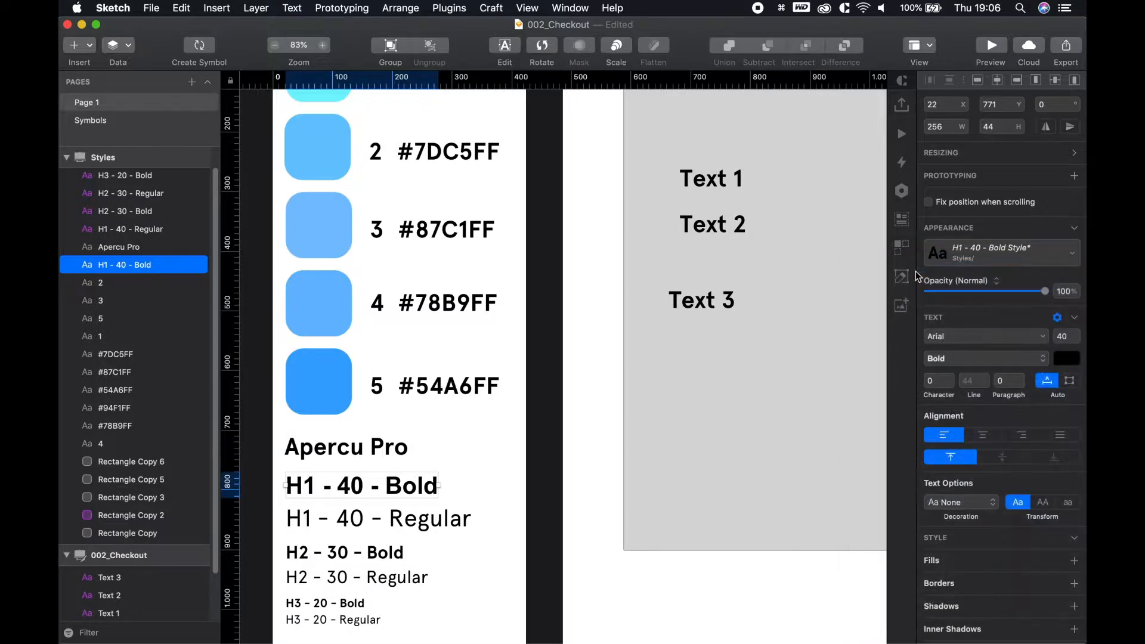
left_click(704, 296)
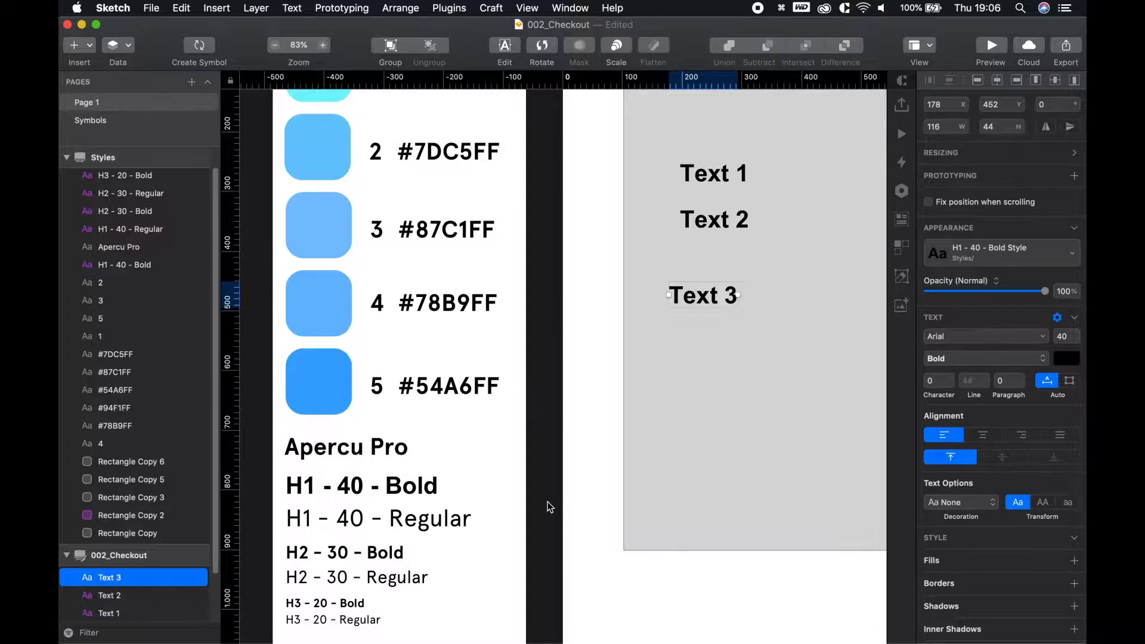
key("super+z")
key("super+z")
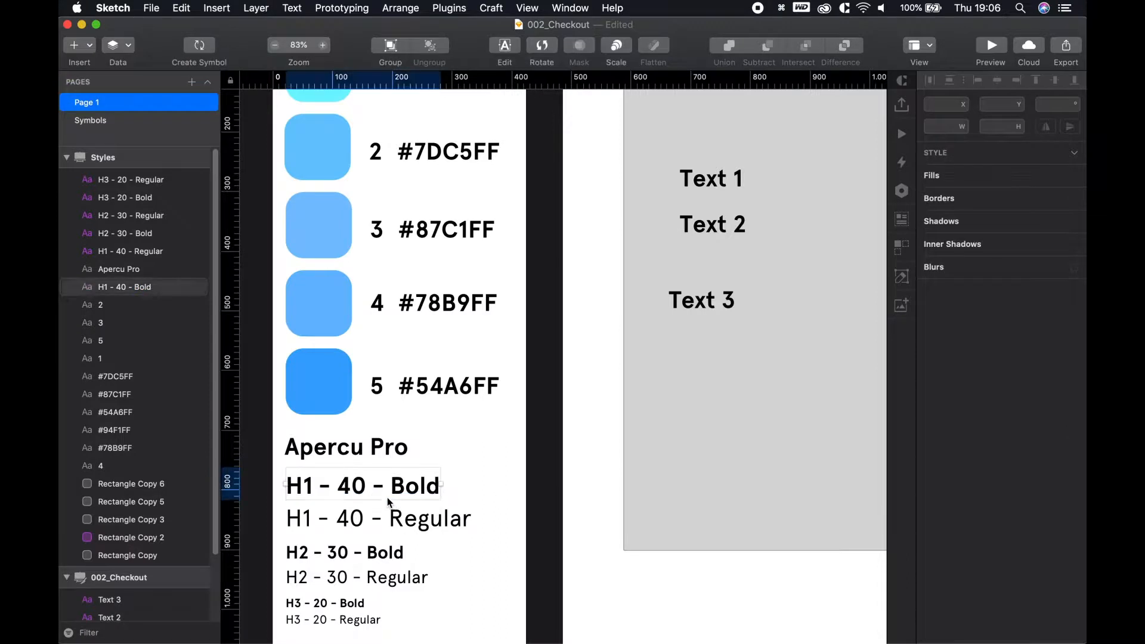
Delete the Text 3 and Text 2 layers
left_click(701, 300)
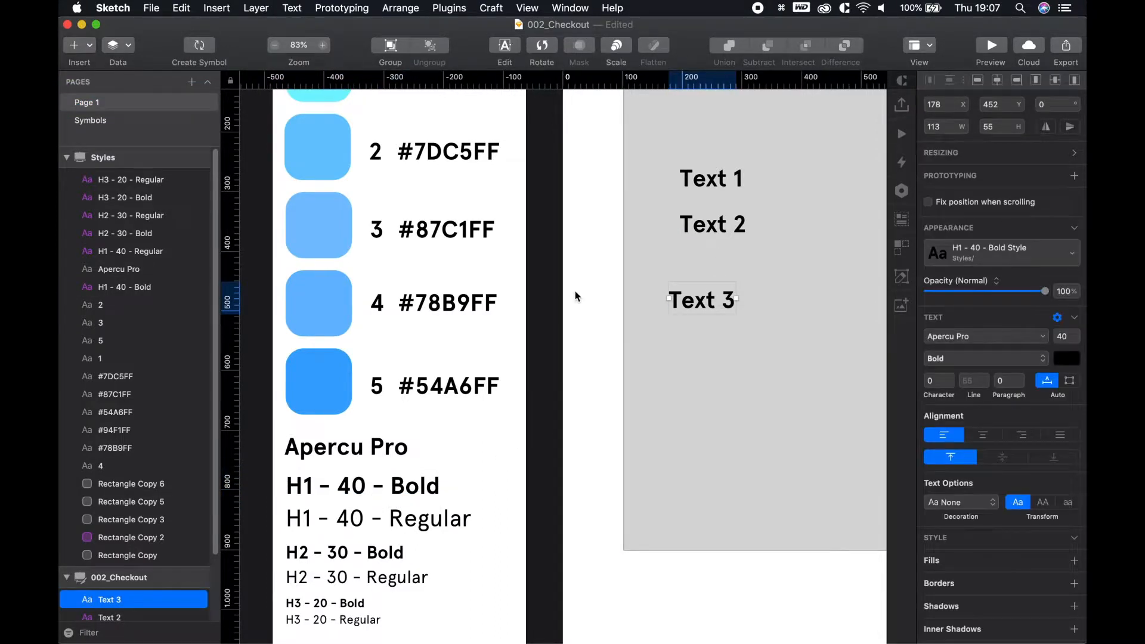
scroll(576, 322, "right", 5)
scroll(576, 322, "up", 3)
key("BackSpace")
left_click(606, 295)
key("BackSpace")
Change Text 1 to read CART and move it to the card's top centre
key("space")
left_click_drag(572, 308, 319, 343)
key("space")
left_click_drag(388, 339, 426, 303)
left_click(403, 253)
double_click(403, 255)
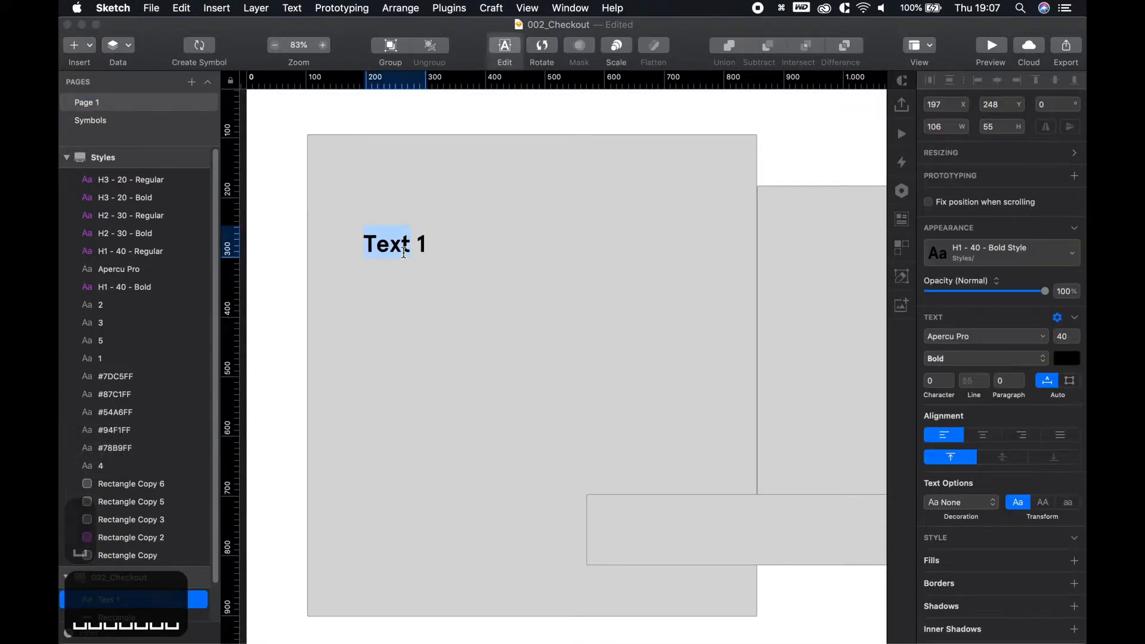
key("super+a")
type("CART")
key("Escape")
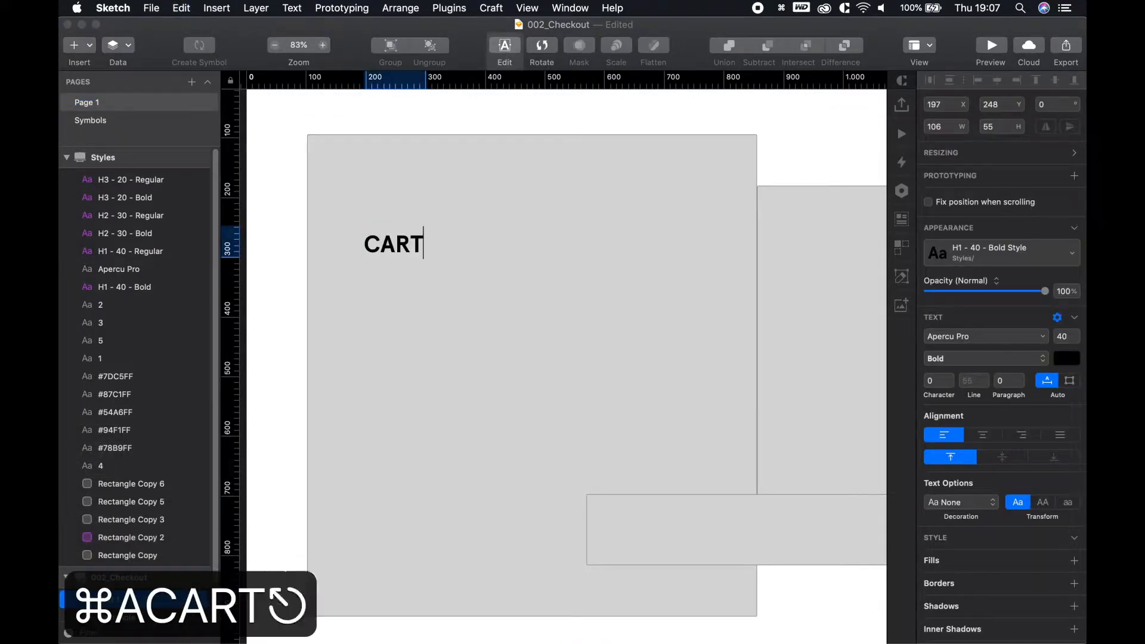
left_click_drag(393, 253, 525, 186)
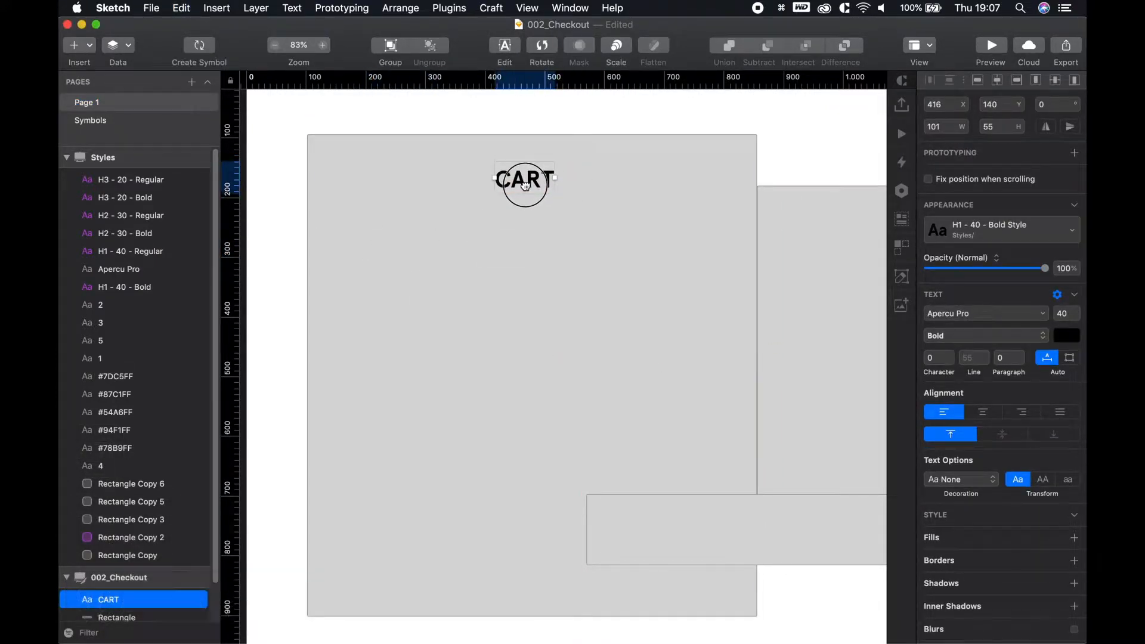
left_click(455, 133)
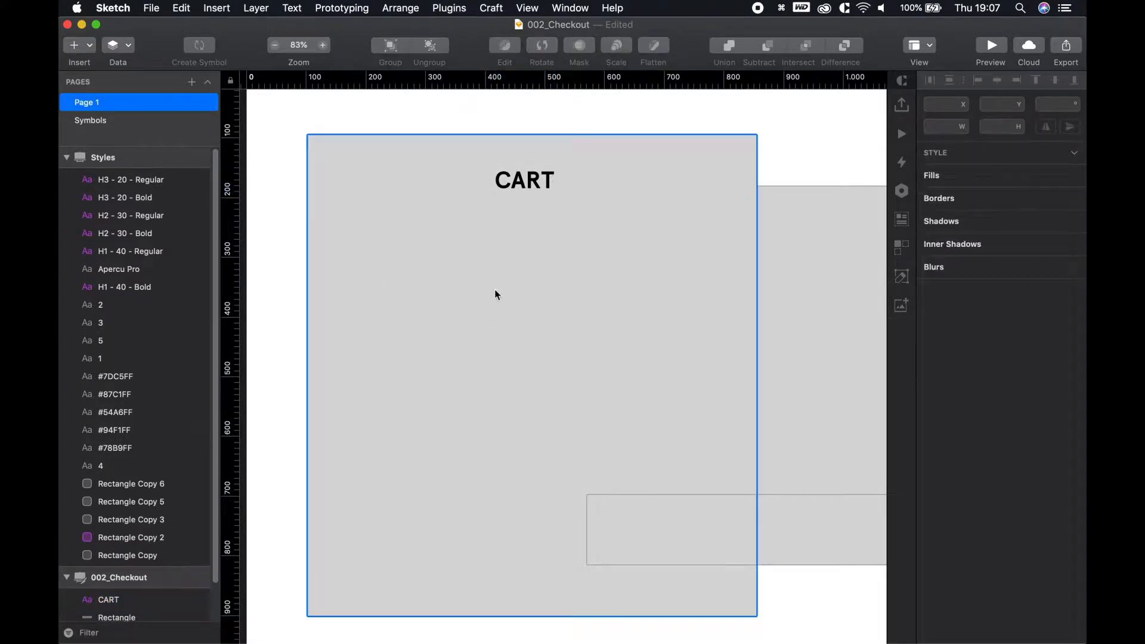
scroll(482, 324, "down", 2)
Draw a square below CART with a white FFFFFF fill and no border
key("u")
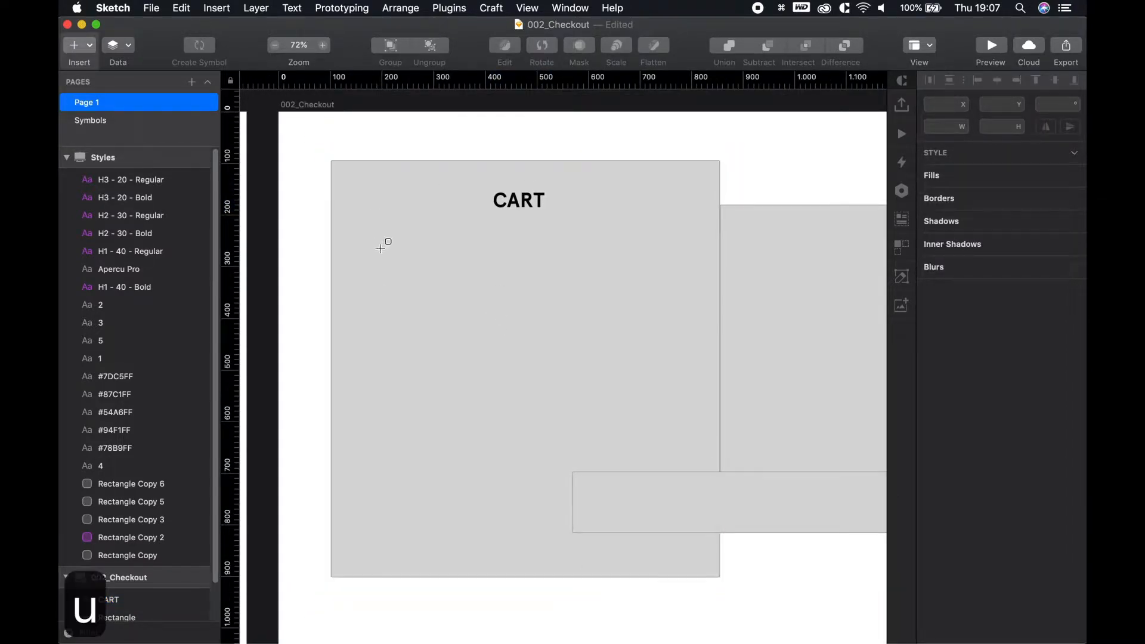
left_click_drag(369, 261, 447, 334)
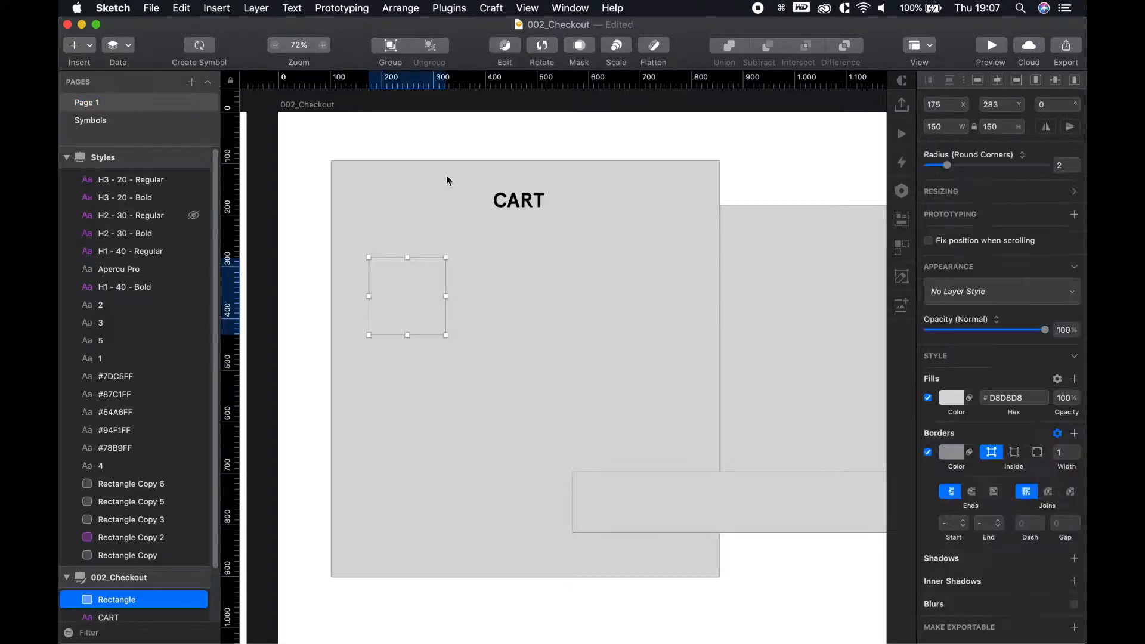
left_click(958, 403)
left_click_drag(953, 476, 221, 77)
left_click(374, 316)
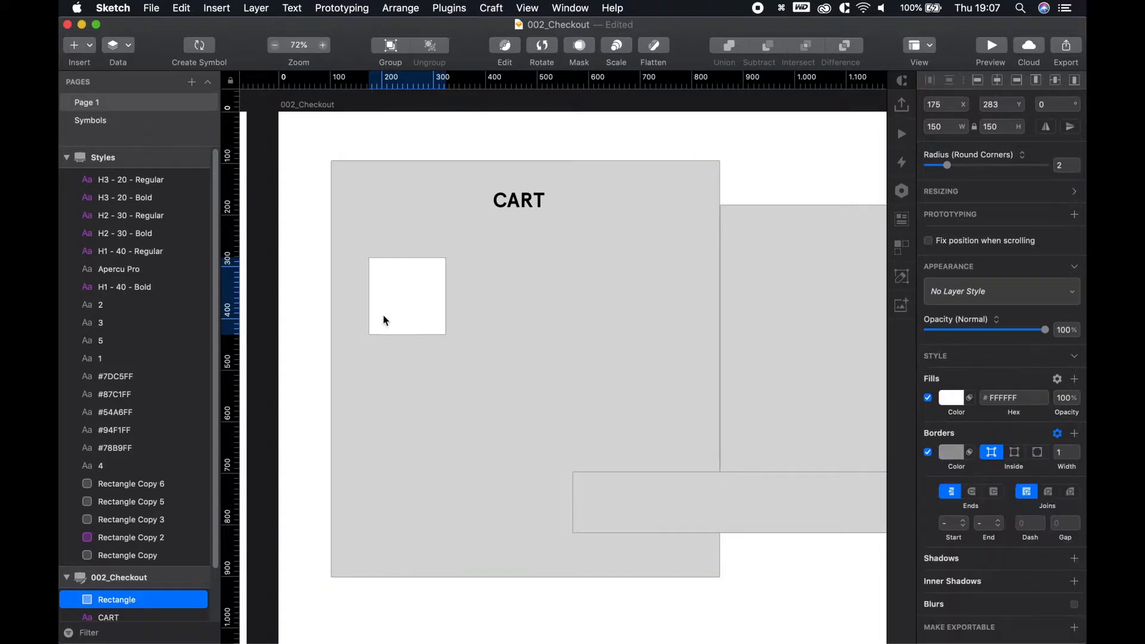
left_click(928, 453)
Round the square's corners to radius 30 and nudge it slightly up
left_click_drag(952, 170, 1004, 177)
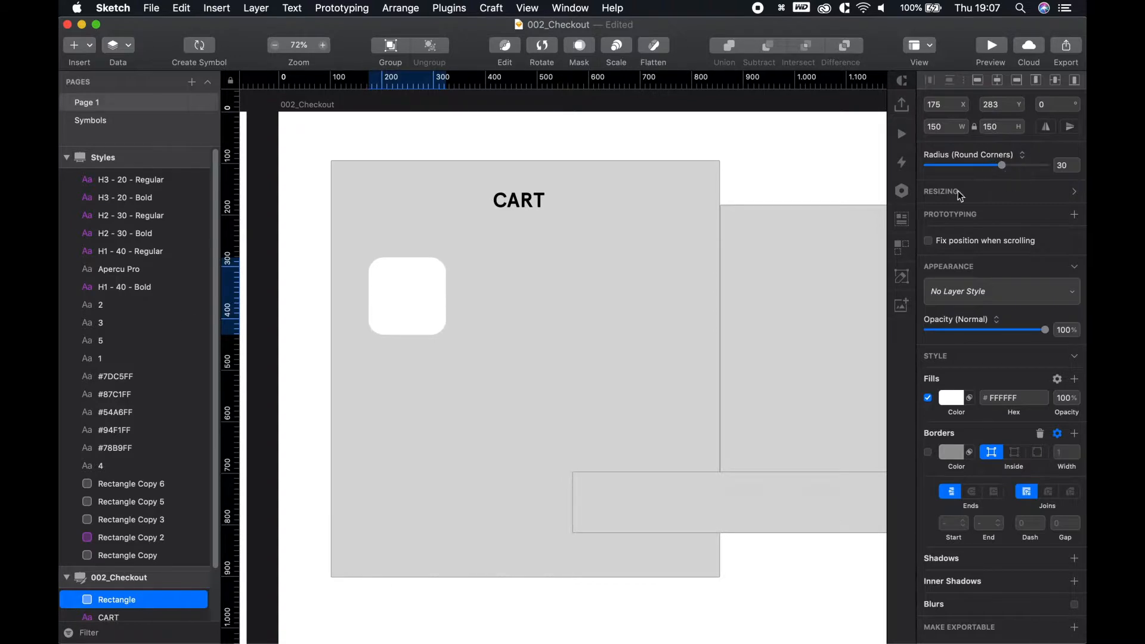
left_click(312, 322)
mouse_move(413, 292)
left_mouse_down()
mouse_move(394, 283)
mouse_move(410, 286)
left_mouse_up()
left_click(303, 247)
key("t")
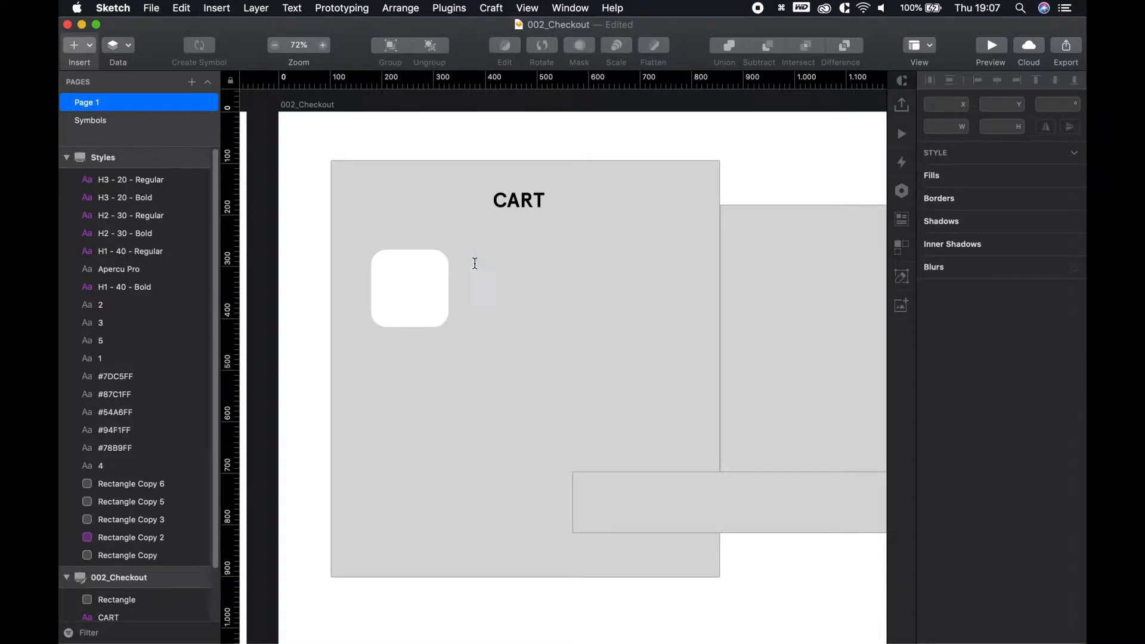
Add a 'Name product' text layer beside the square in H2 - 30 - Bold Style
left_click(475, 263)
type("Name prou")
key("BackSpace")
type("duct")
key("super+a")
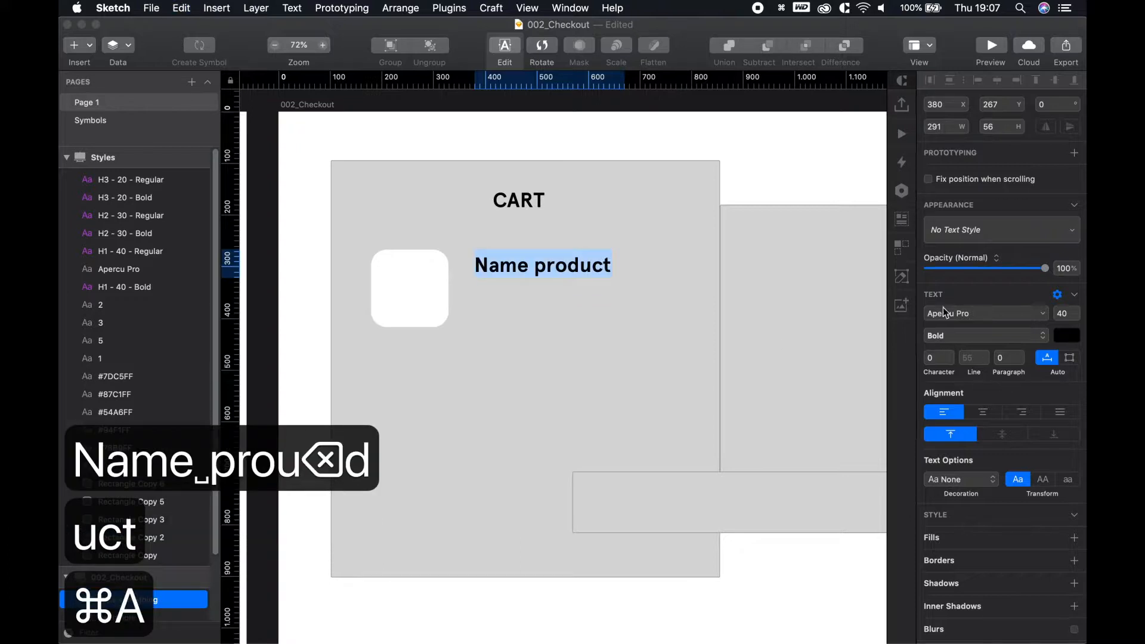
key("Escape")
left_click(983, 231)
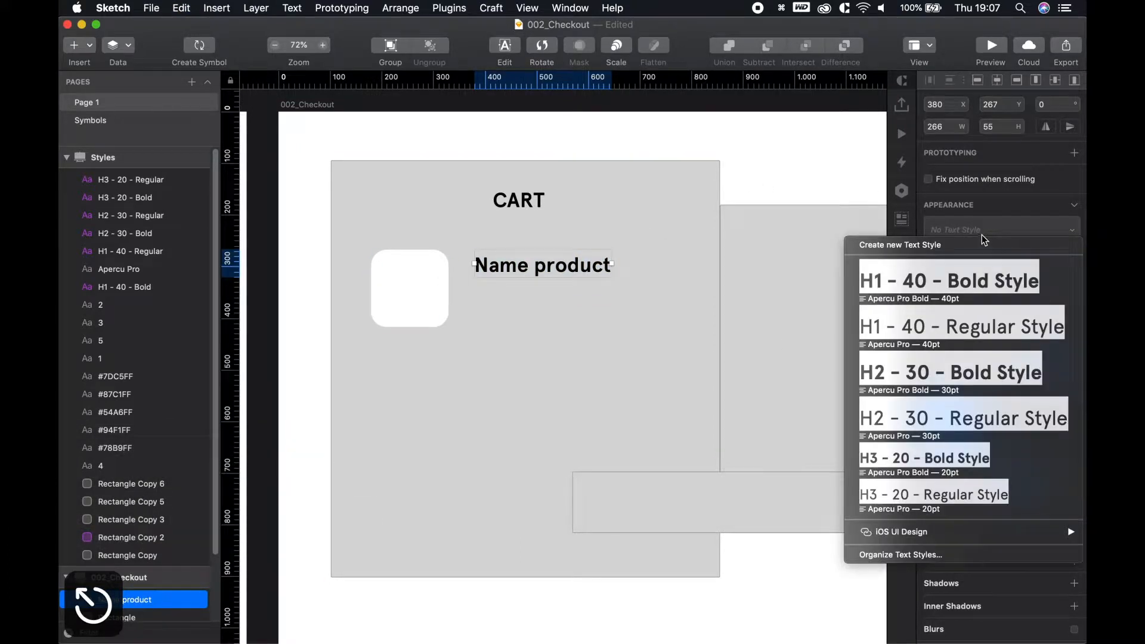
left_click(813, 142)
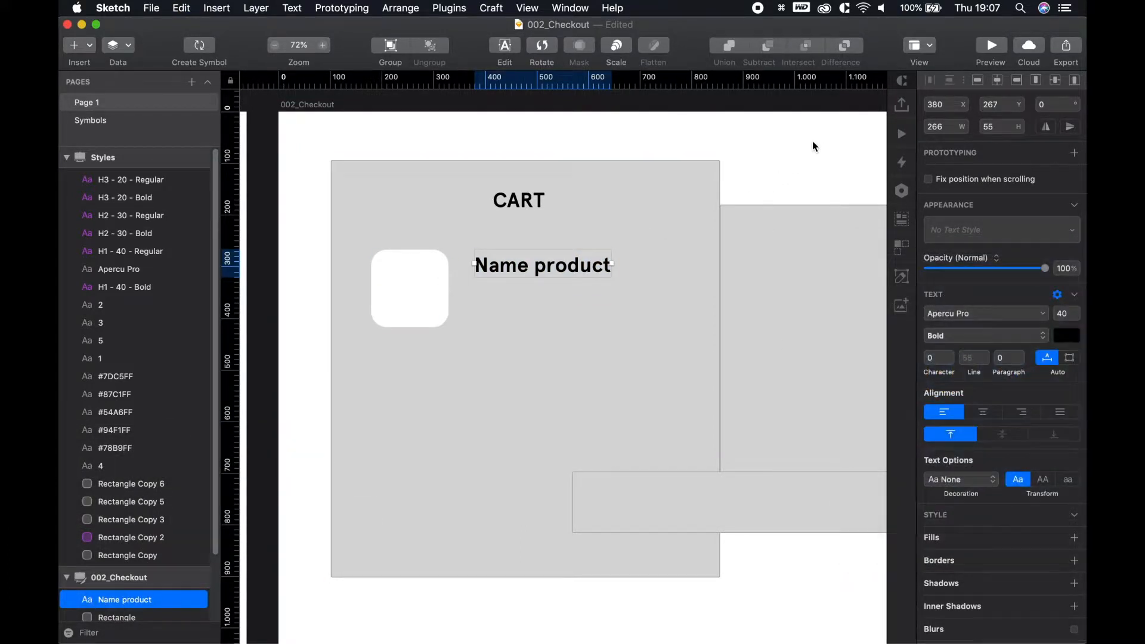
left_click(812, 143)
left_click_drag(509, 267, 495, 266)
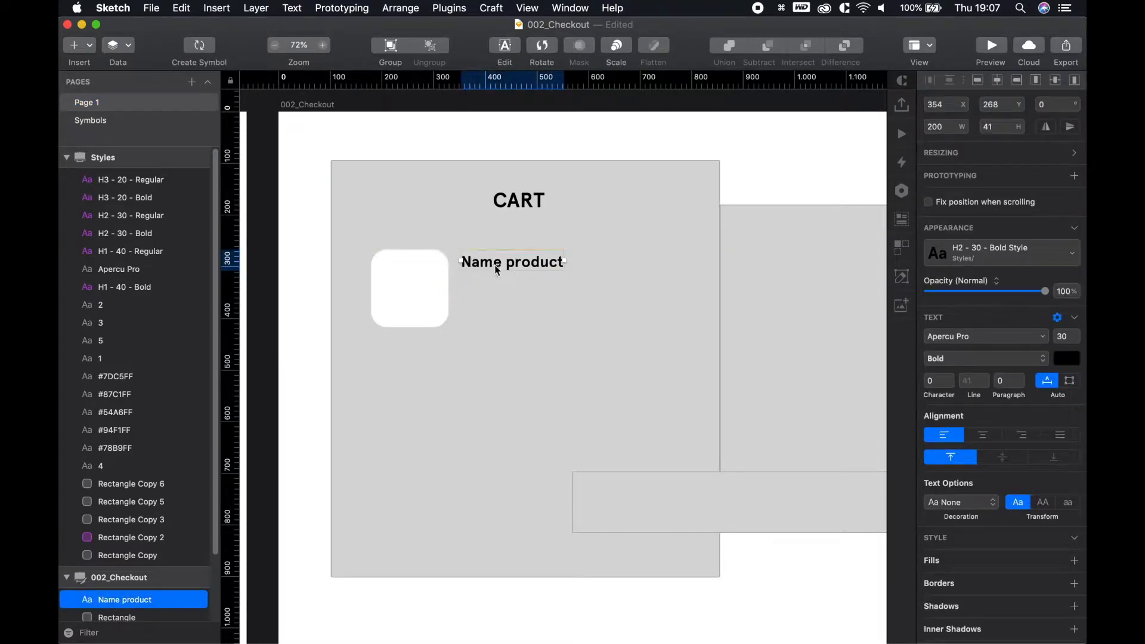
Duplicate it into Colour and Size lines stacked beneath Name product
left_click_drag(497, 269, 495, 302)
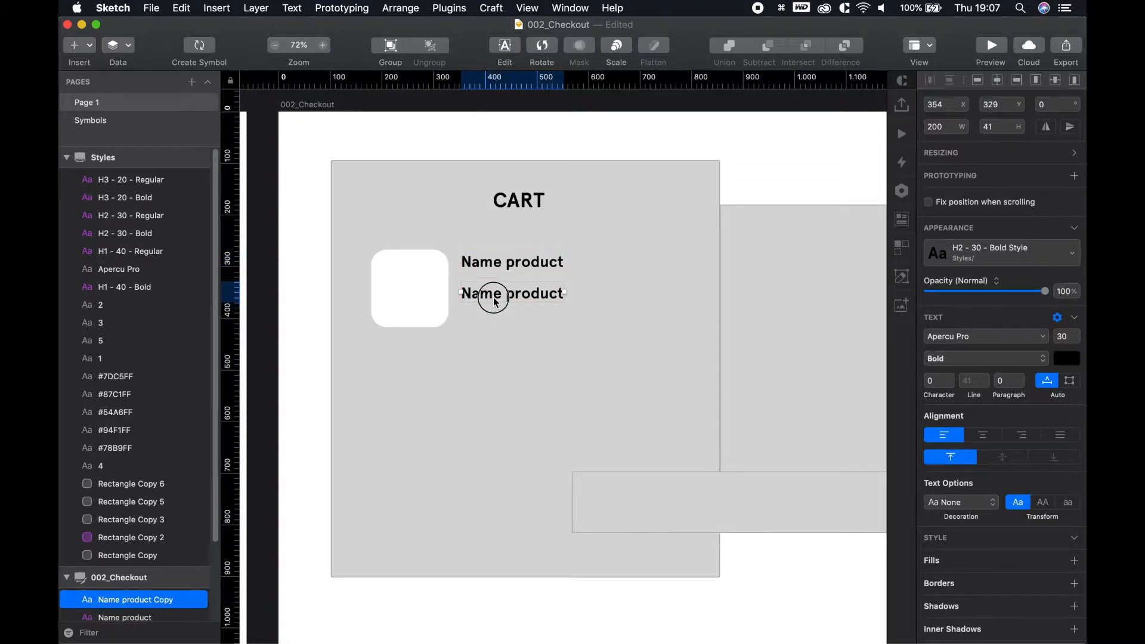
double_click(493, 302)
type("Colour")
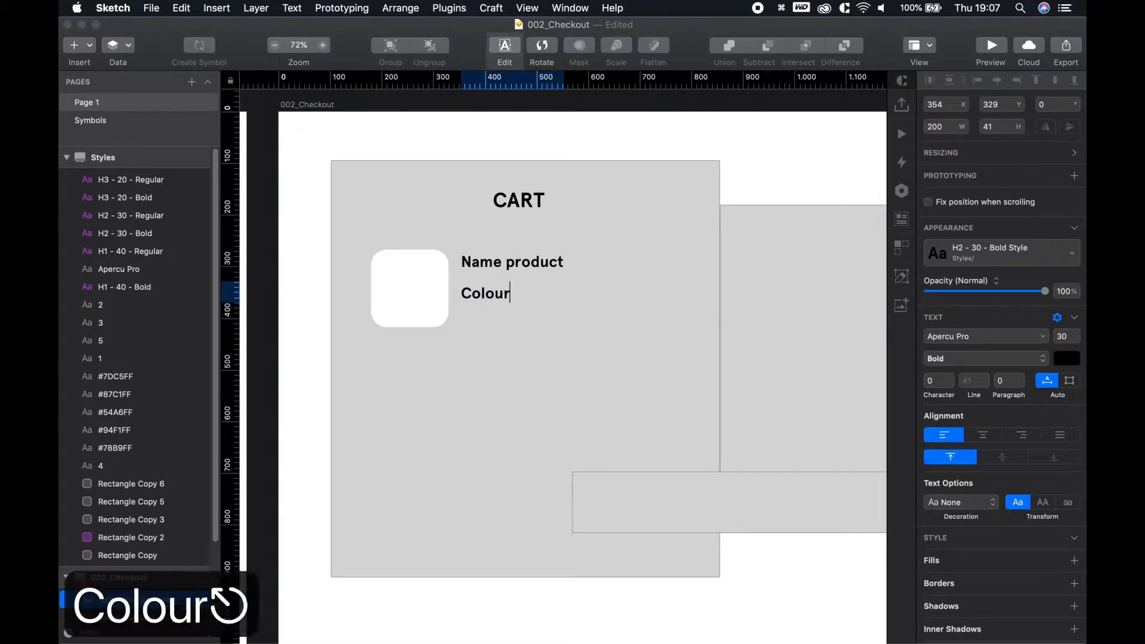
key("Escape")
left_click_drag(496, 302, 489, 327)
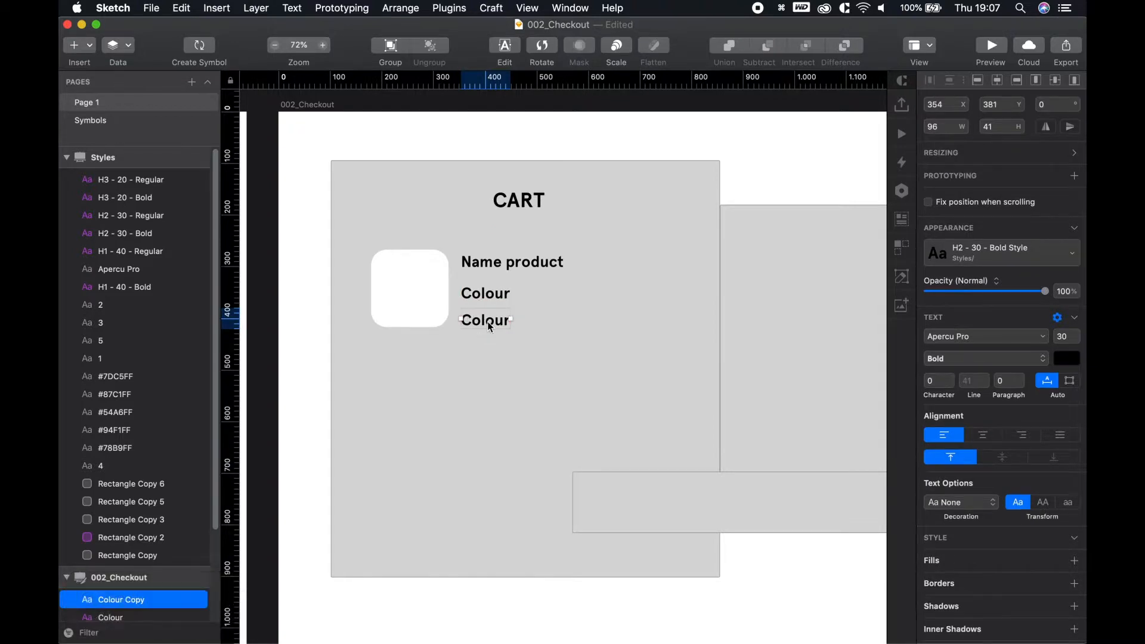
double_click(489, 327)
type("Size")
key("Escape")
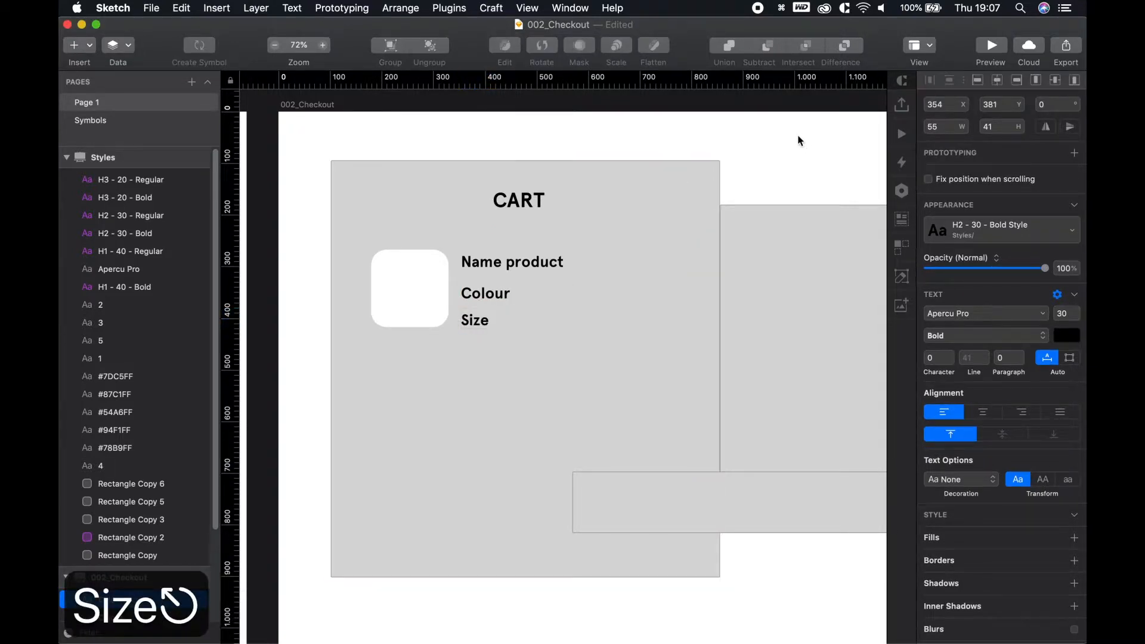
left_click(480, 293)
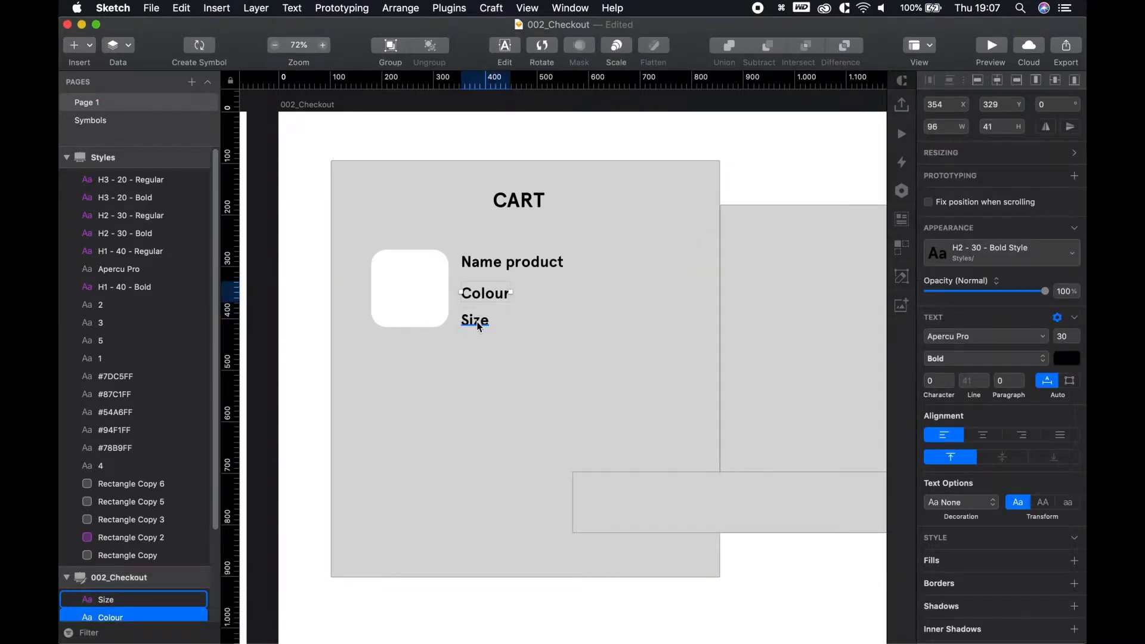
left_click(479, 325, "shift")
left_click_drag(485, 299, 484, 289)
Copy the Colour label to the card's right side and retype it as Price
left_click(480, 264)
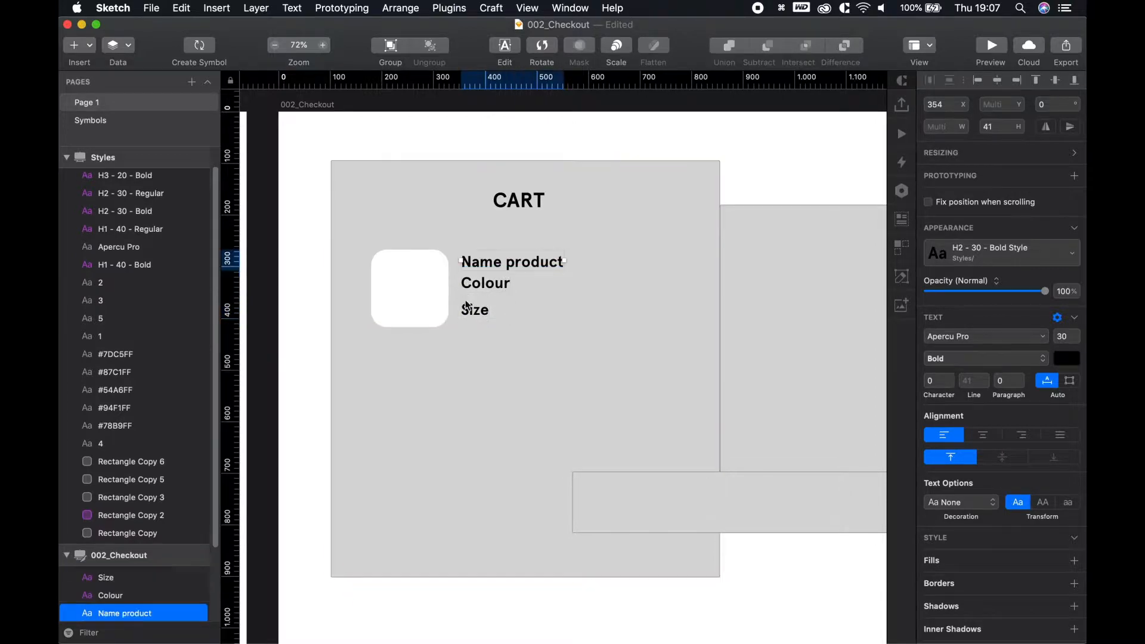
left_click(486, 291)
left_click_drag(486, 285, 650, 284)
double_click(652, 283)
type("\\pri")
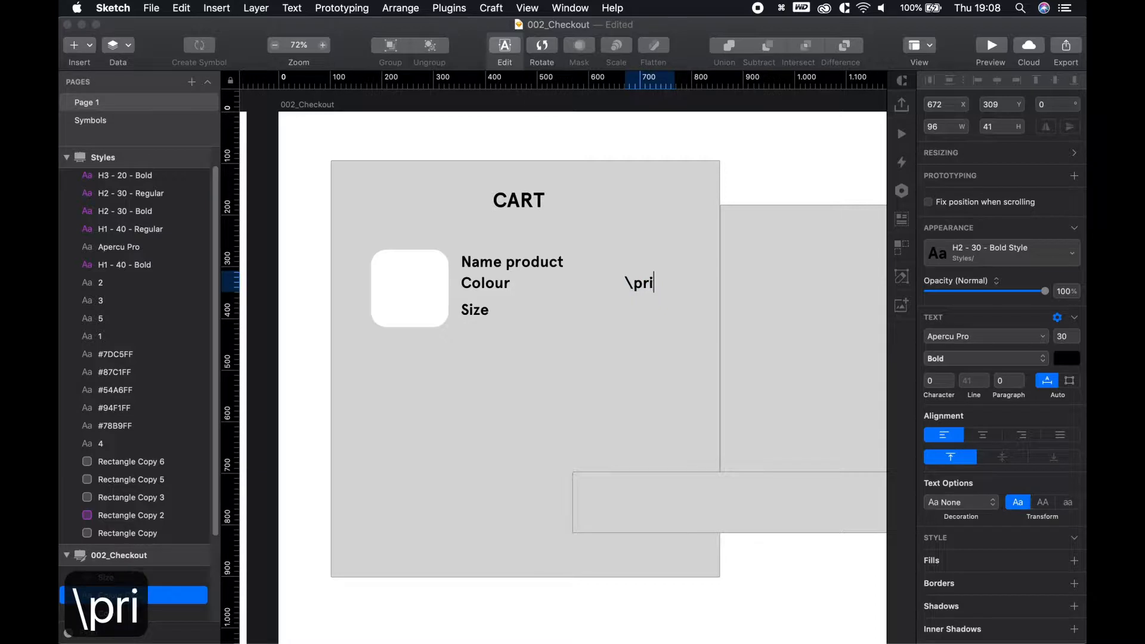
key("BackSpace")
key("BackSpace")
key("BackSpace")
key("BackSpace")
key("BackSpace")
type("Pric")
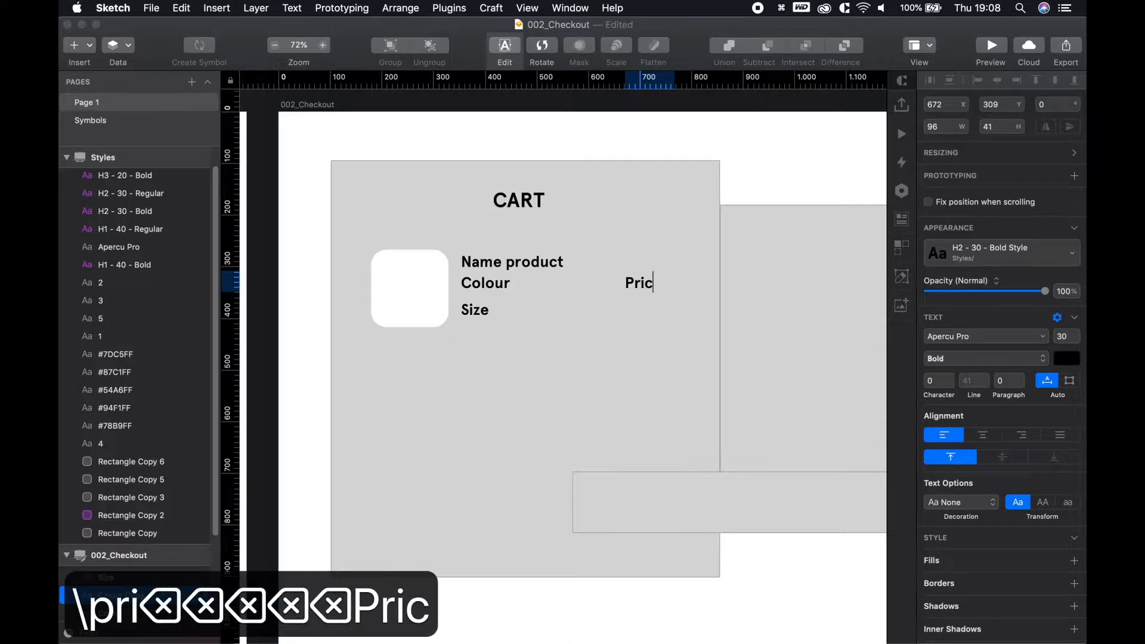
type("e")
key("Escape")
left_click(761, 174)
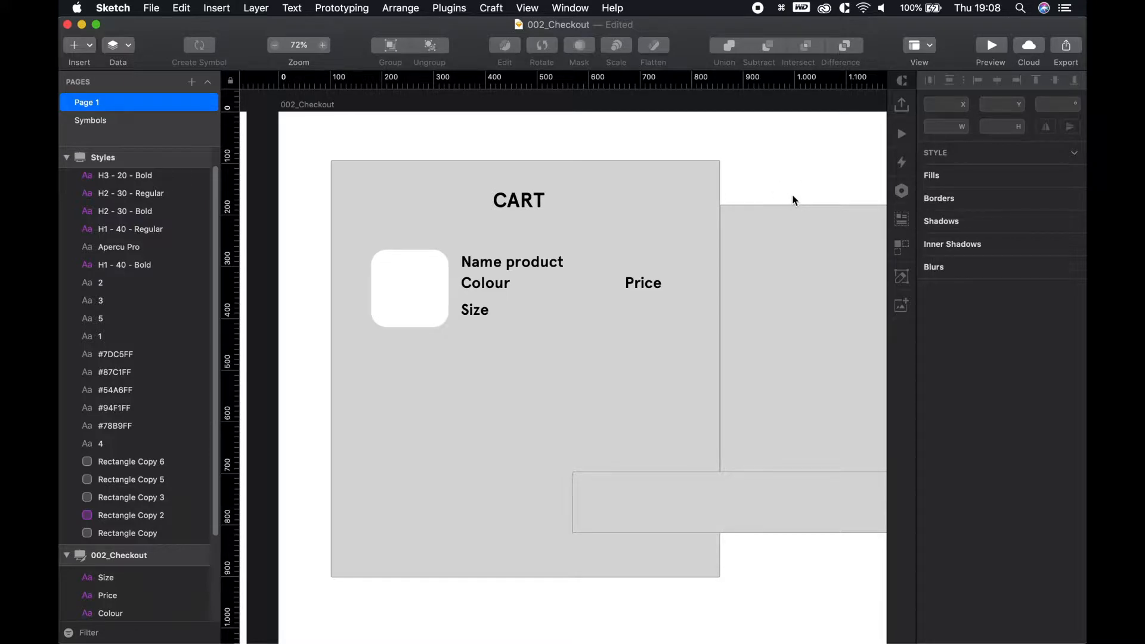
Nudge the Colour label down toward Size to even out the label spacing
key("space")
left_click_drag(542, 320, 557, 308)
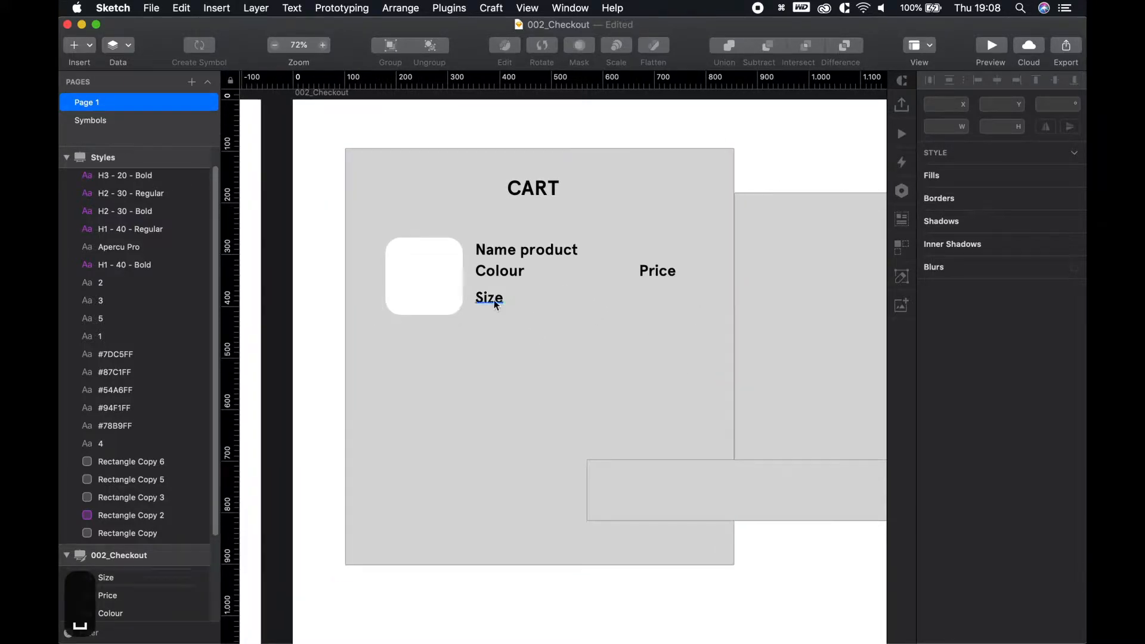
left_click(494, 301)
left_click_drag(506, 271, 502, 276)
left_click(509, 256)
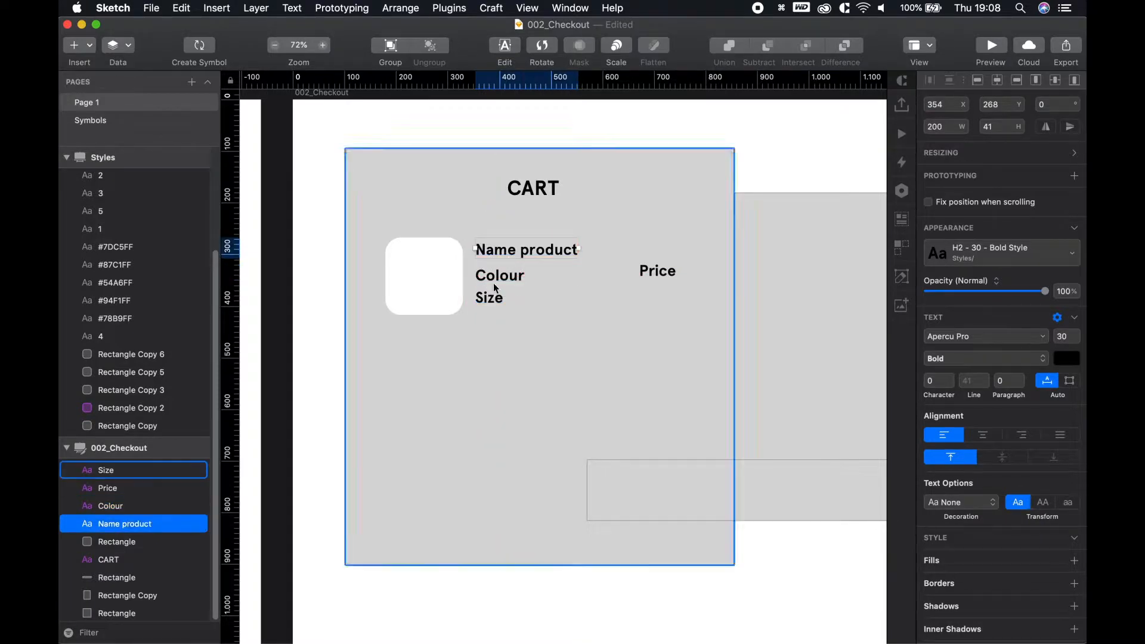
left_click(496, 279)
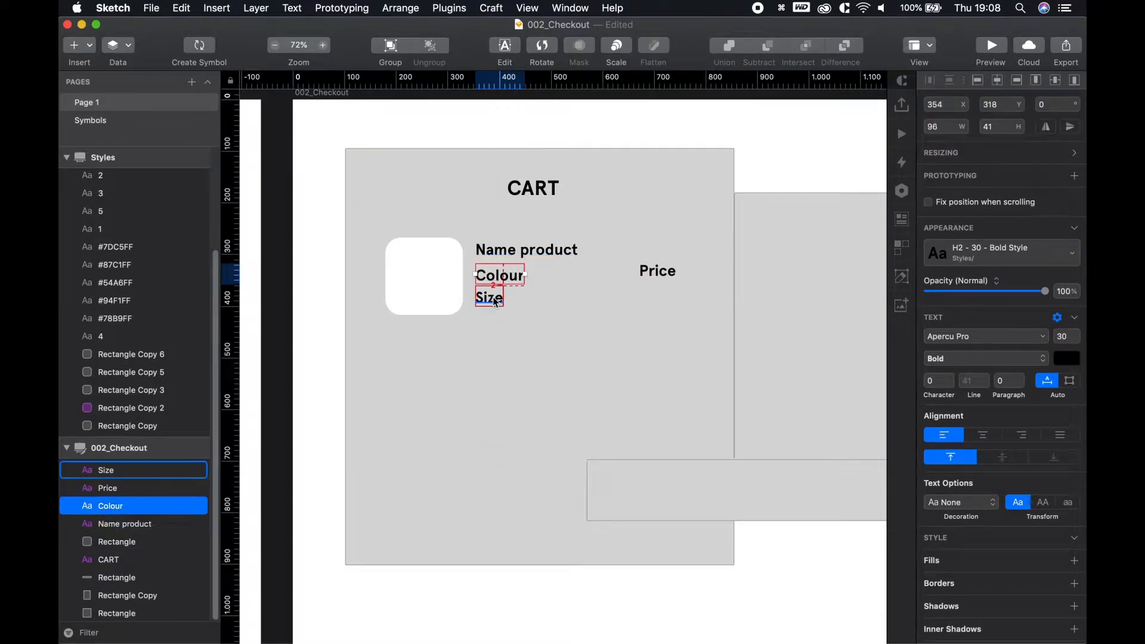
left_click(308, 421)
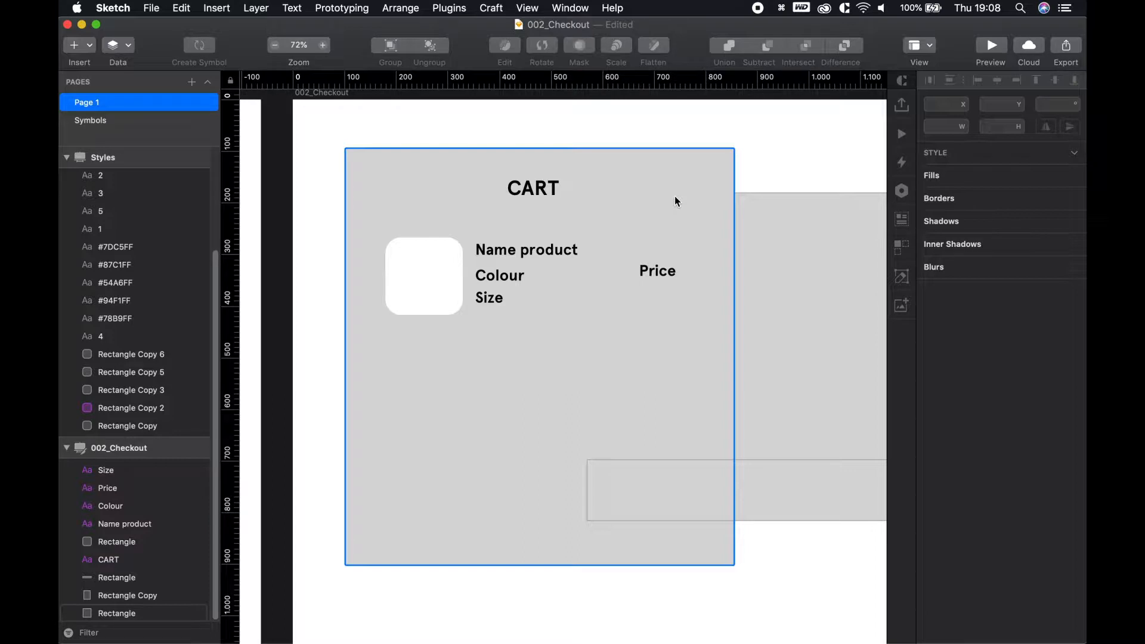
Draw a horizontal divider line under the CART heading and position it
key("l")
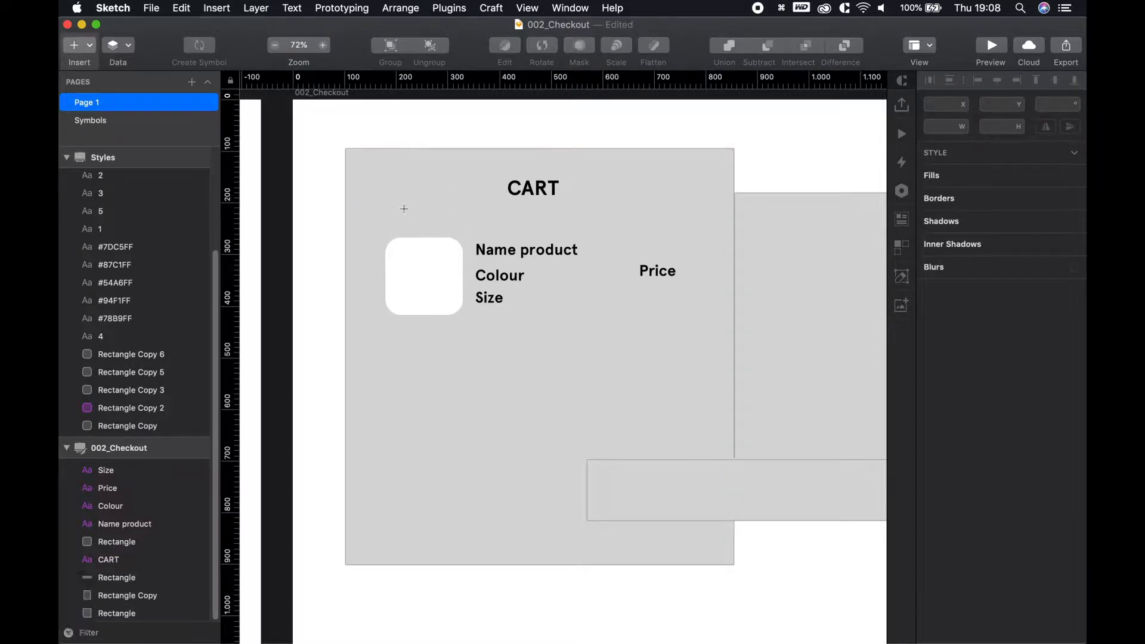
left_click_drag(433, 208, 676, 206)
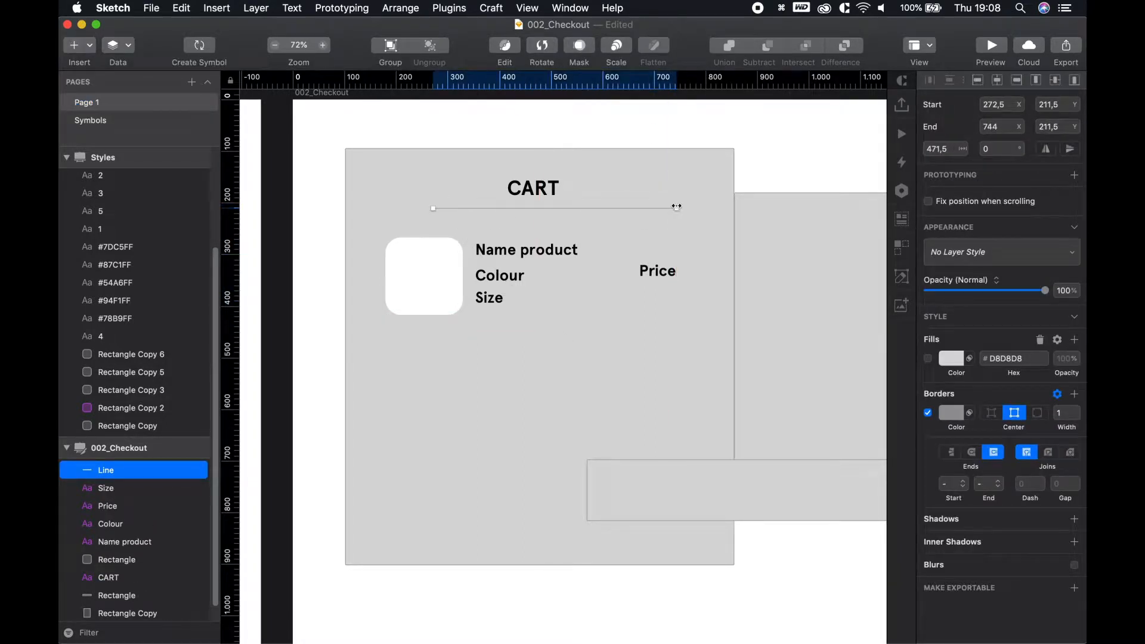
left_click(304, 139)
left_click_drag(492, 208, 470, 216)
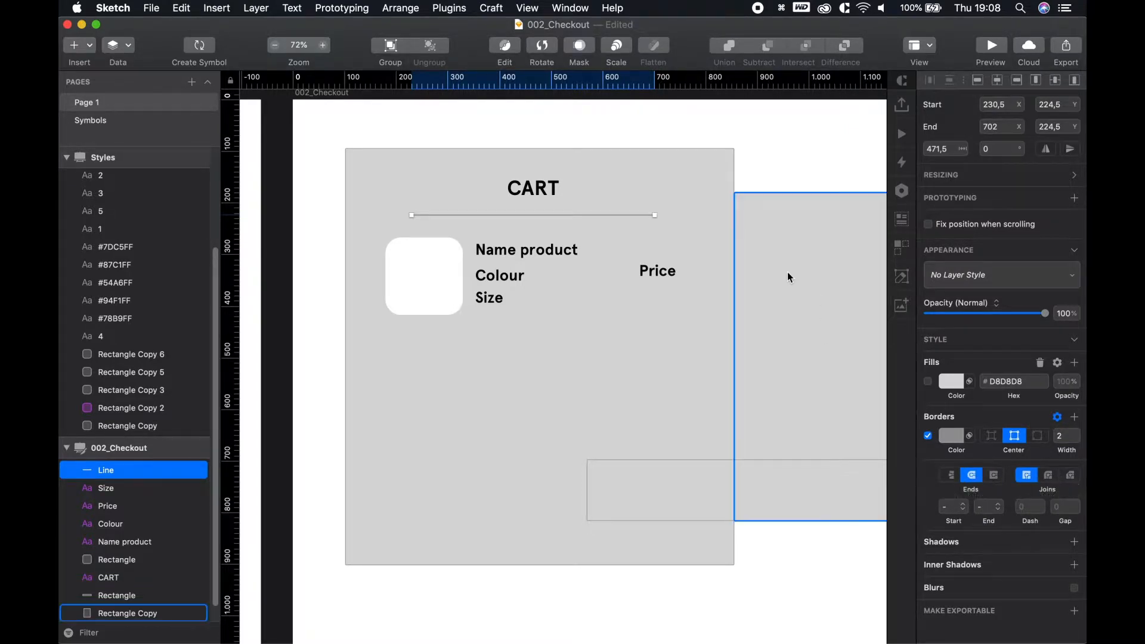
Give the divider a 2 px grey border with rounded end caps
left_click(994, 475)
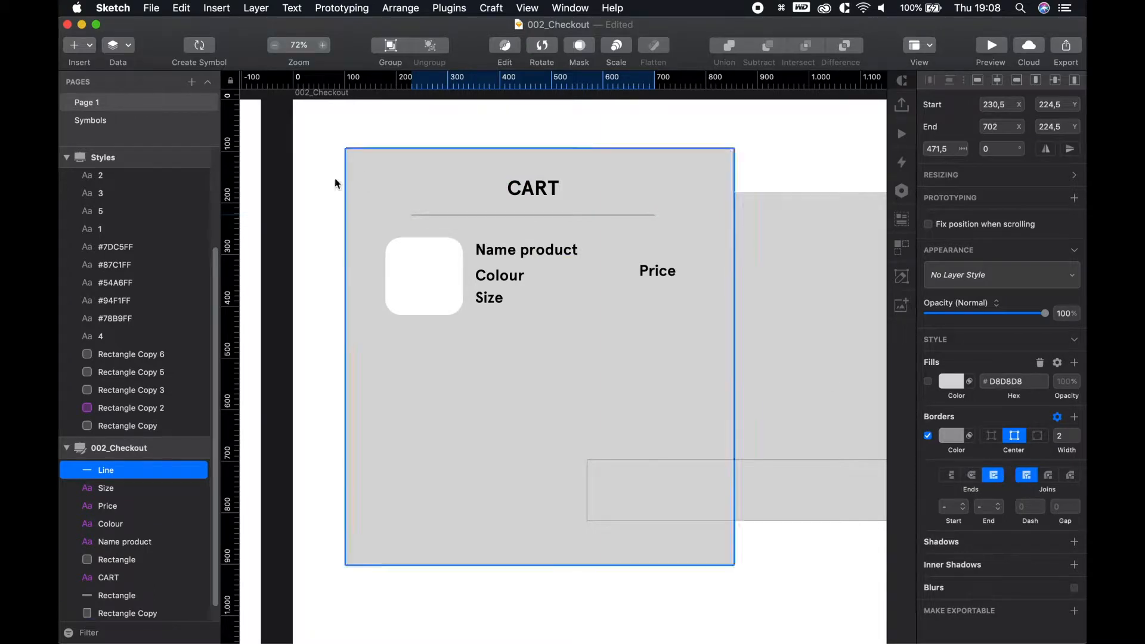
scroll(422, 222, "down", 2)
scroll(417, 192, "down", 3)
scroll(413, 190, "up", 10)
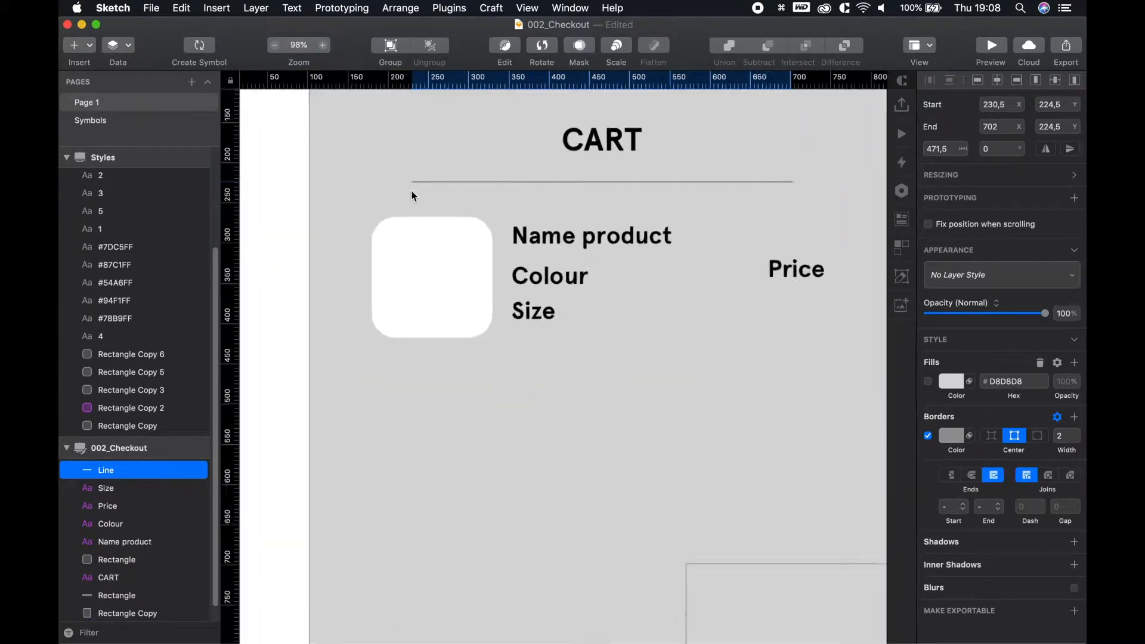
scroll(413, 191, "up", 3)
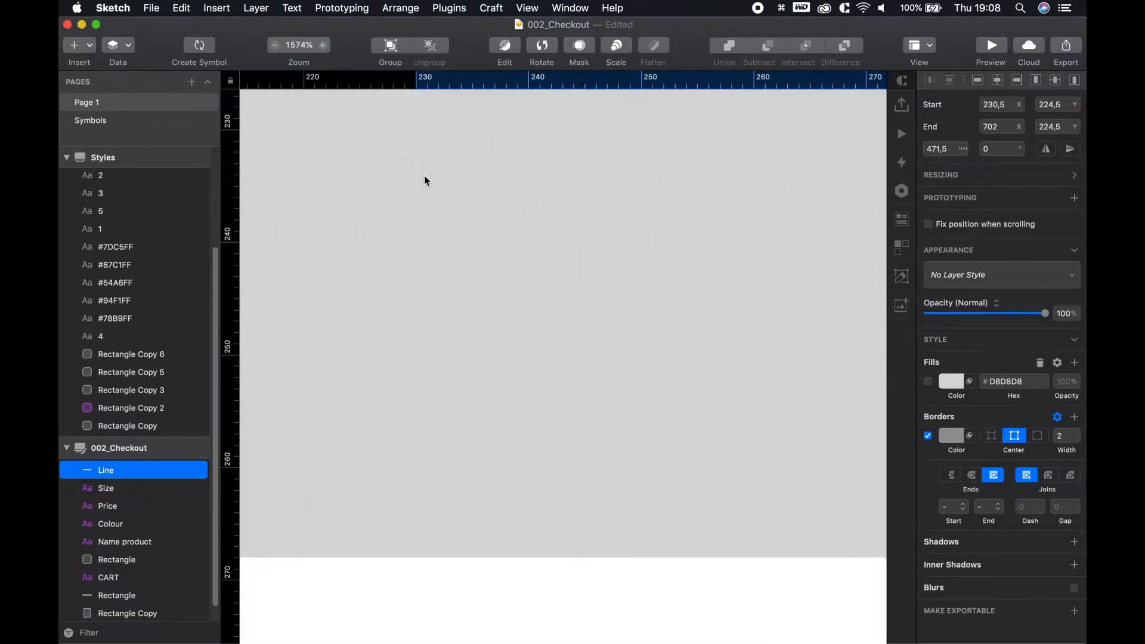
left_click_drag(427, 156, 443, 301)
scroll(421, 240, "up", 3)
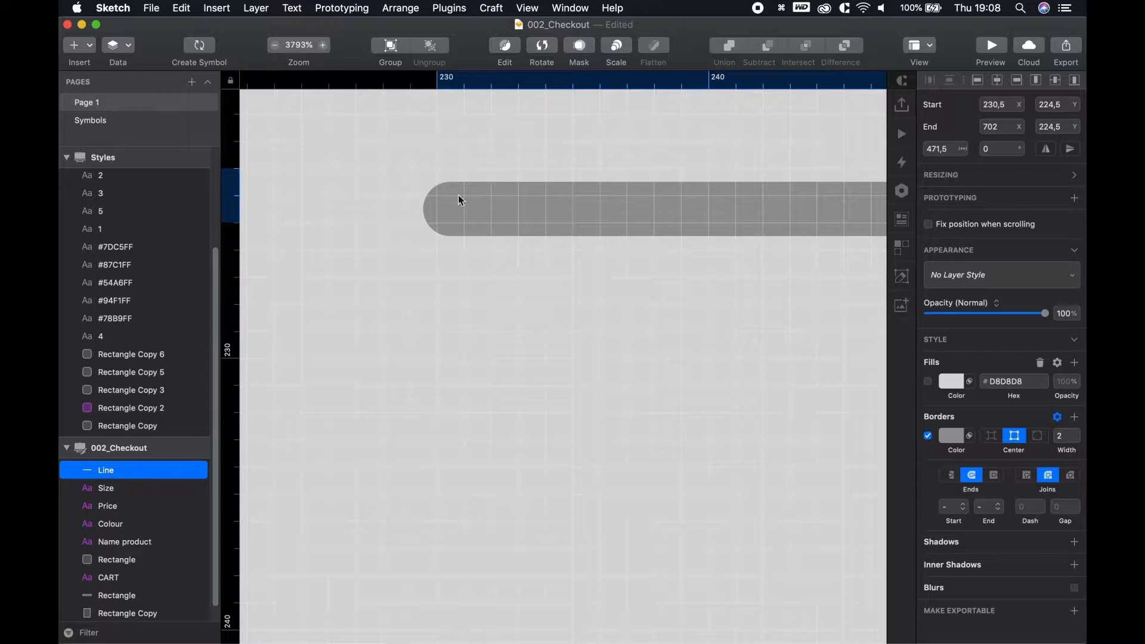
scroll(553, 462, "down", 2)
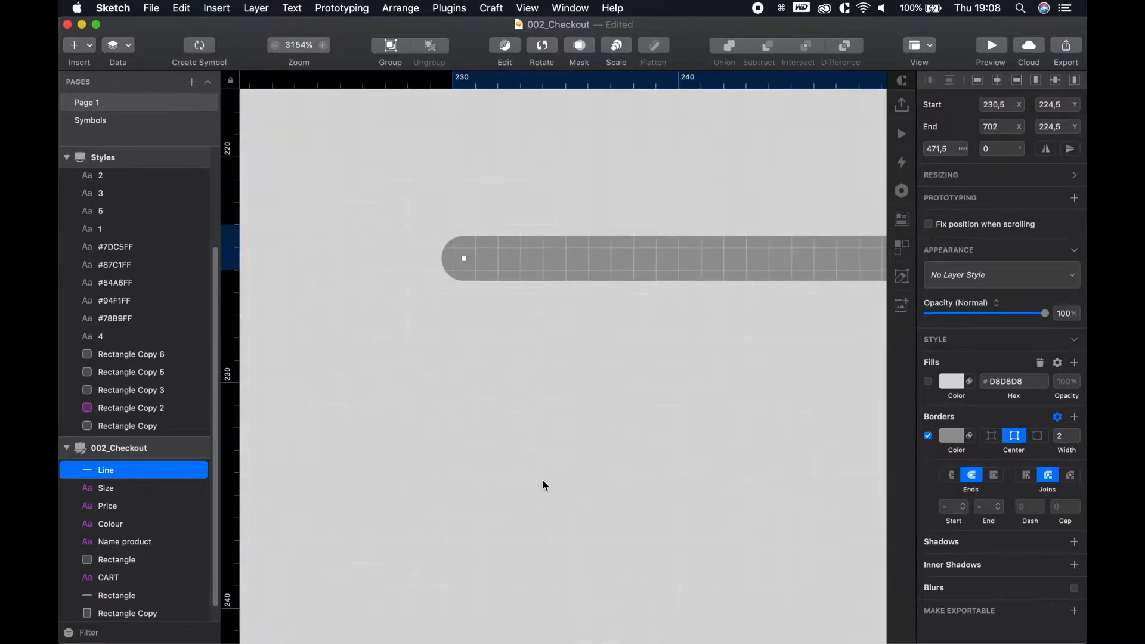
scroll(535, 482, "down", 10)
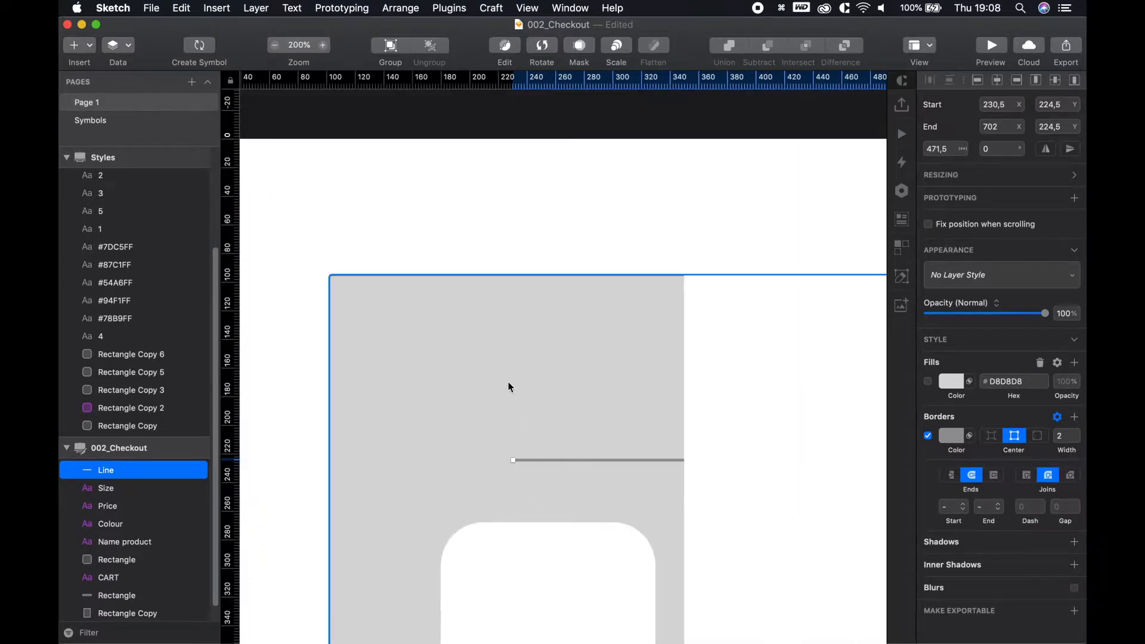
left_click(518, 239)
scroll(634, 332, "down", 3)
left_click_drag(666, 298, 626, 254)
left_click_drag(716, 369, 634, 279)
scroll(632, 328, "down", 3)
scroll(674, 450, "down", 3)
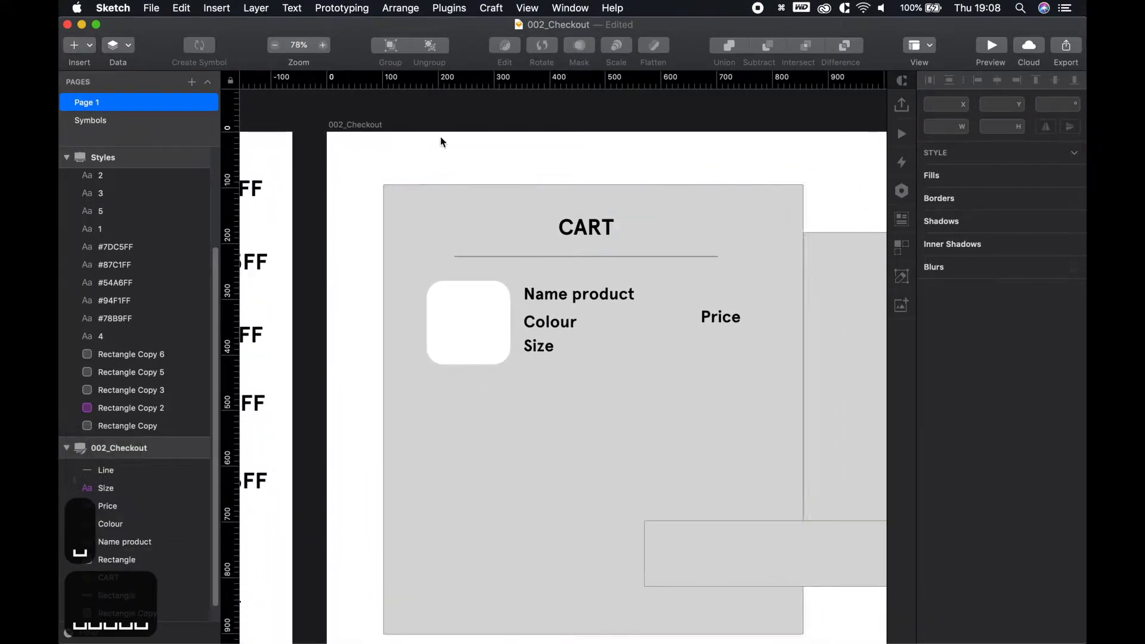
Give the white placeholder a drop shadow with X 1, Y 1 and Blur 8
left_click(466, 343)
left_click(941, 558)
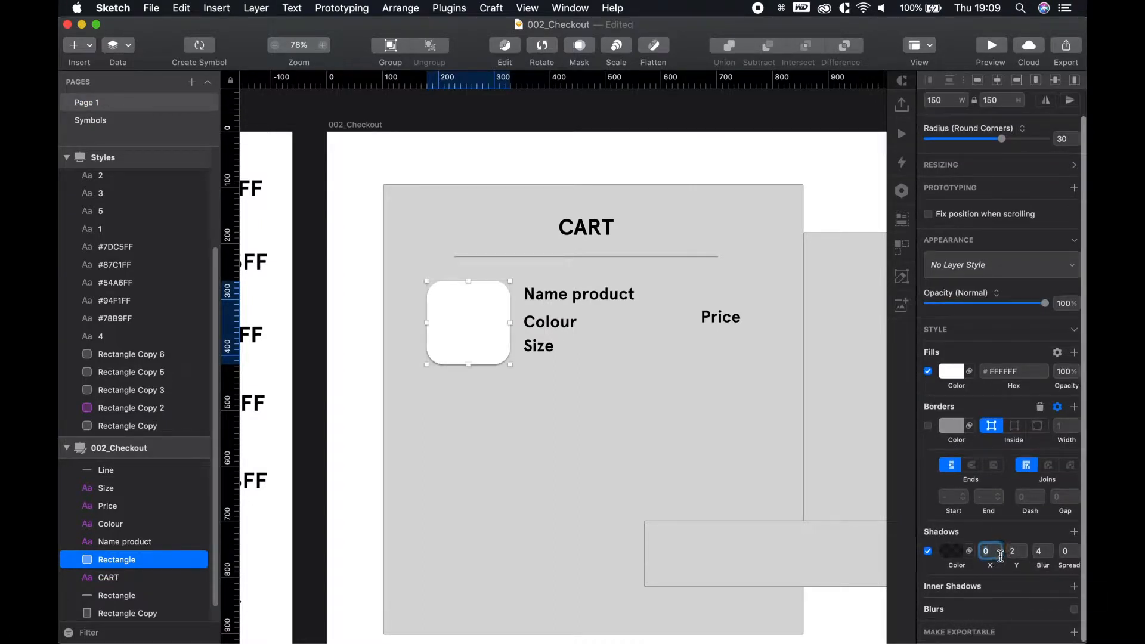
type("1")
left_click(1023, 555)
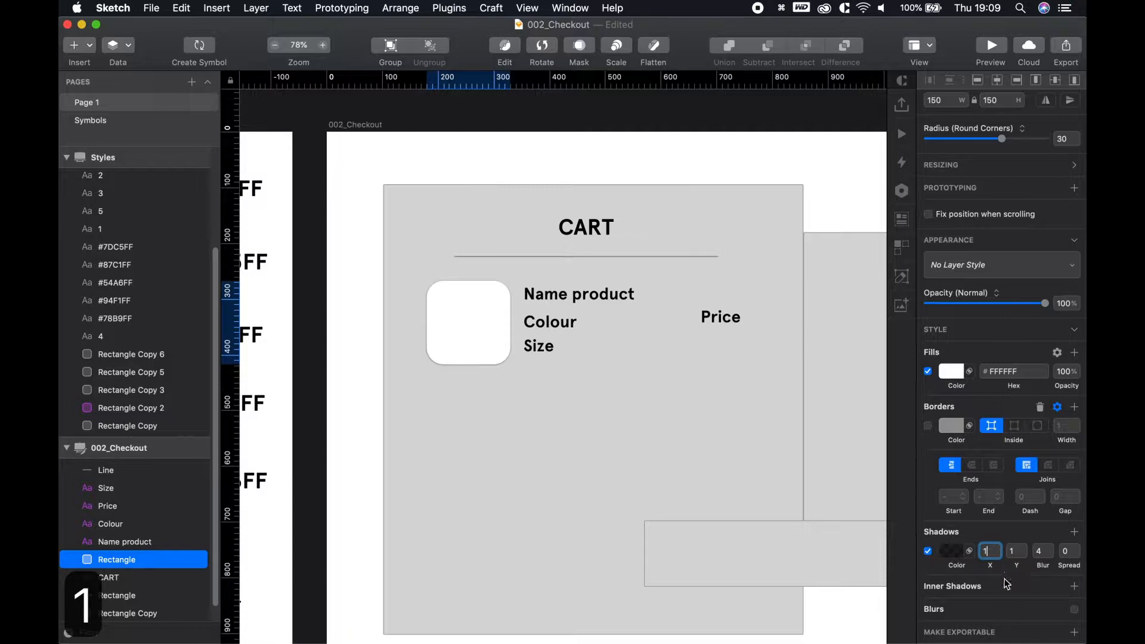
triple_click(1049, 549)
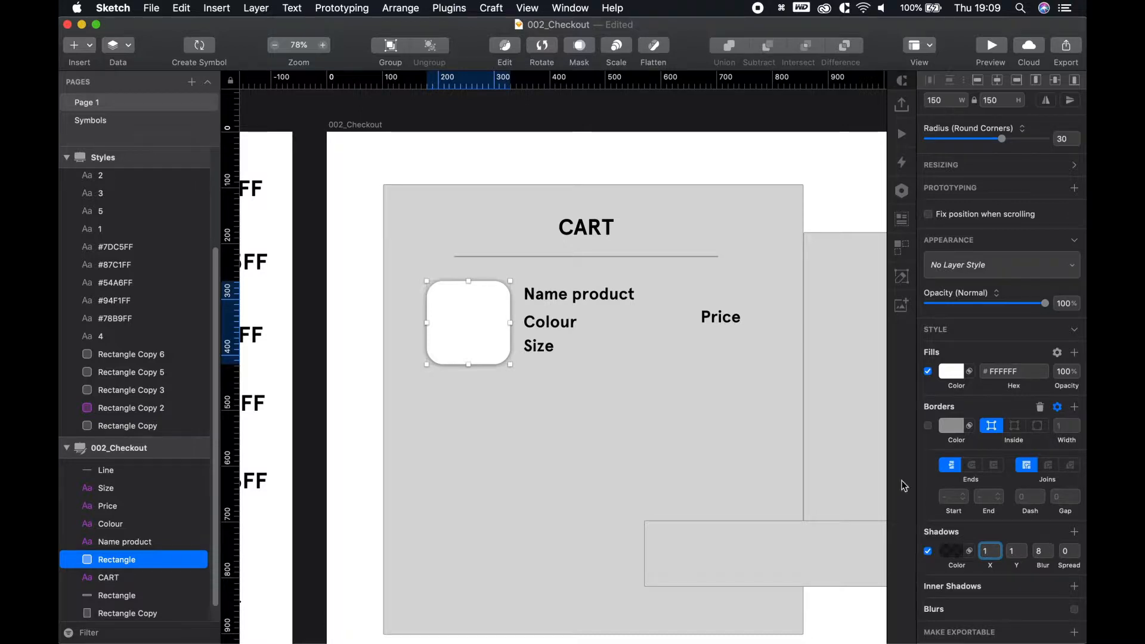
left_click(355, 277)
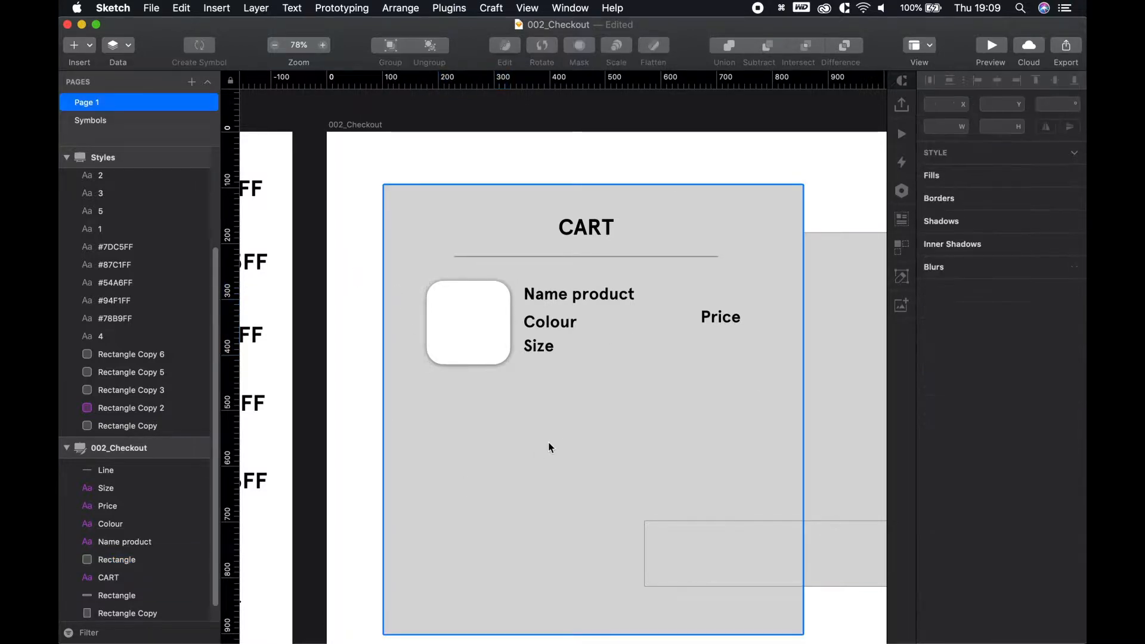
Drag beats-png-3.png from the Assets folder onto the checkout card
left_click(549, 442)
key("space")
scroll(514, 397, "up", 3)
key("space")
left_click_drag(609, 369, 532, 380)
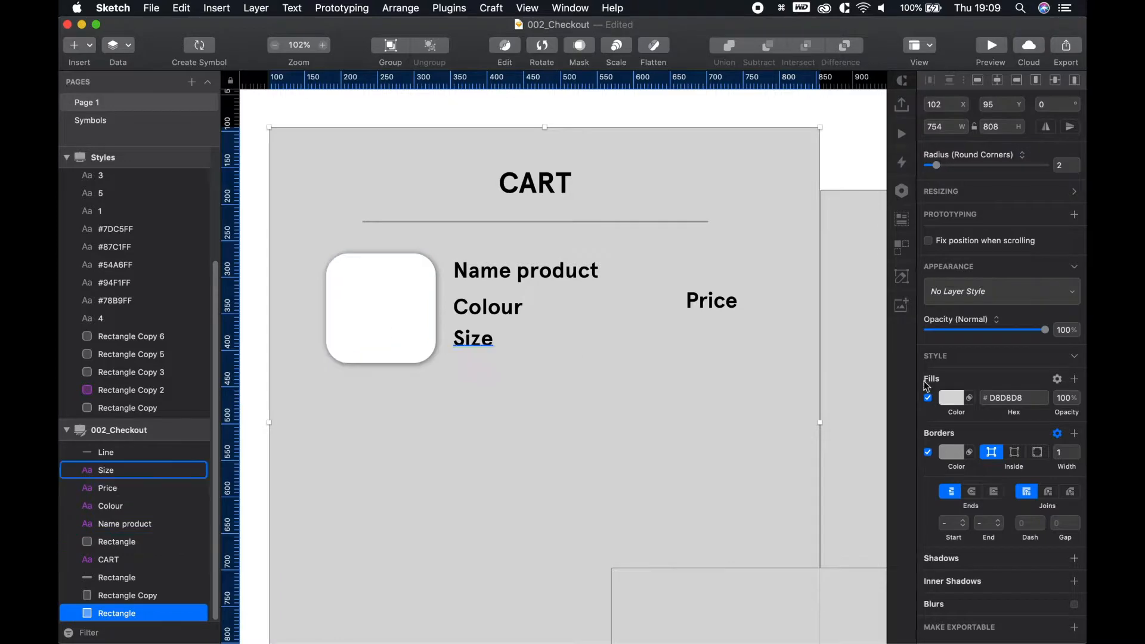
key("super+Tab")
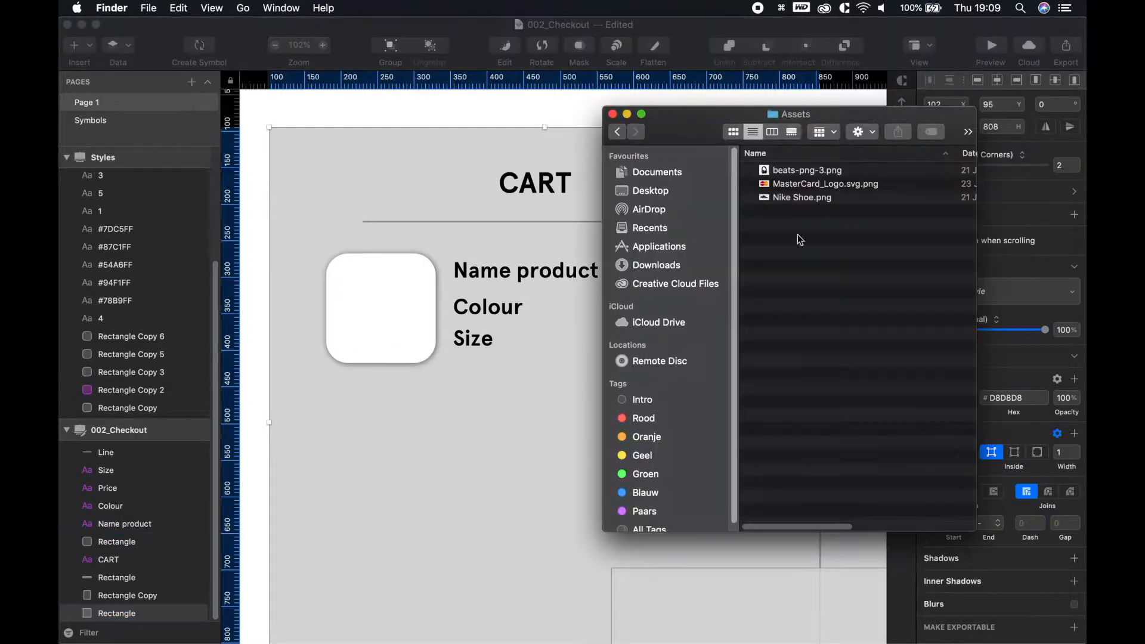
left_click(786, 172)
left_click_drag(355, 295, 355, 295)
left_click(424, 453)
scroll(425, 453, "down", 6)
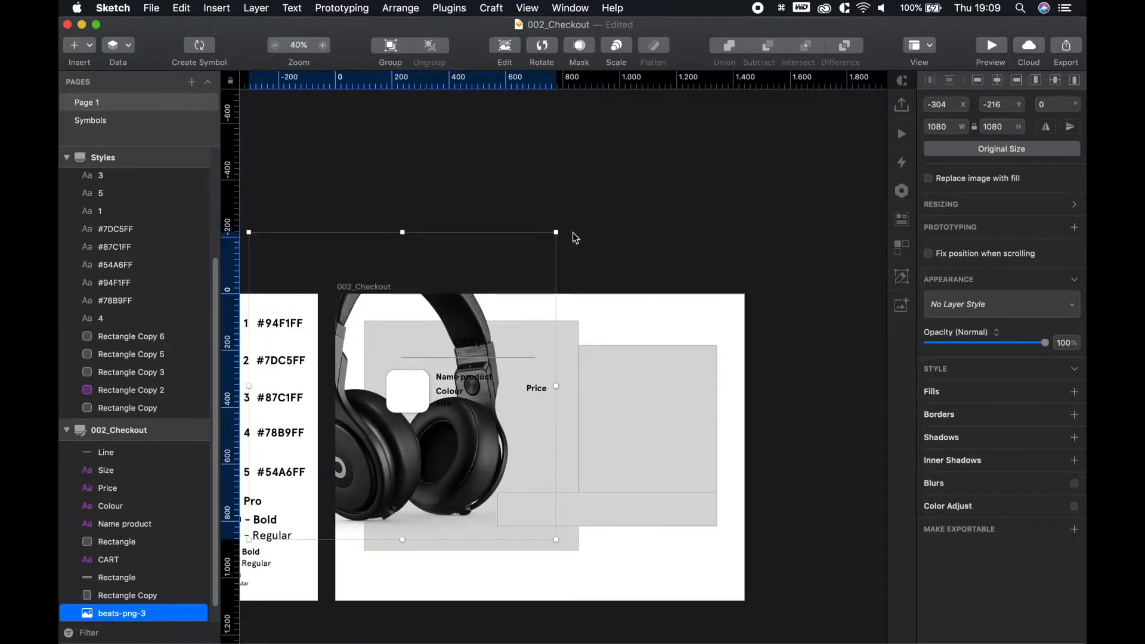
Shrink the headphones to 256×256 and move the layer above the white card
left_click_drag(557, 232, 453, 362)
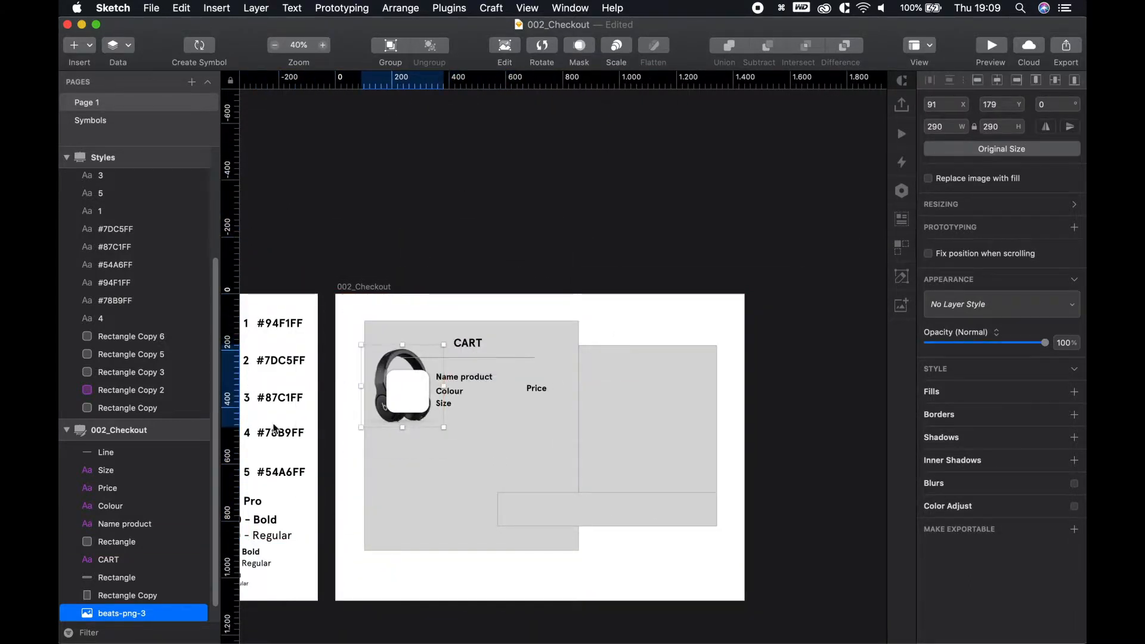
left_click_drag(125, 613, 131, 540)
scroll(415, 413, "up", 6)
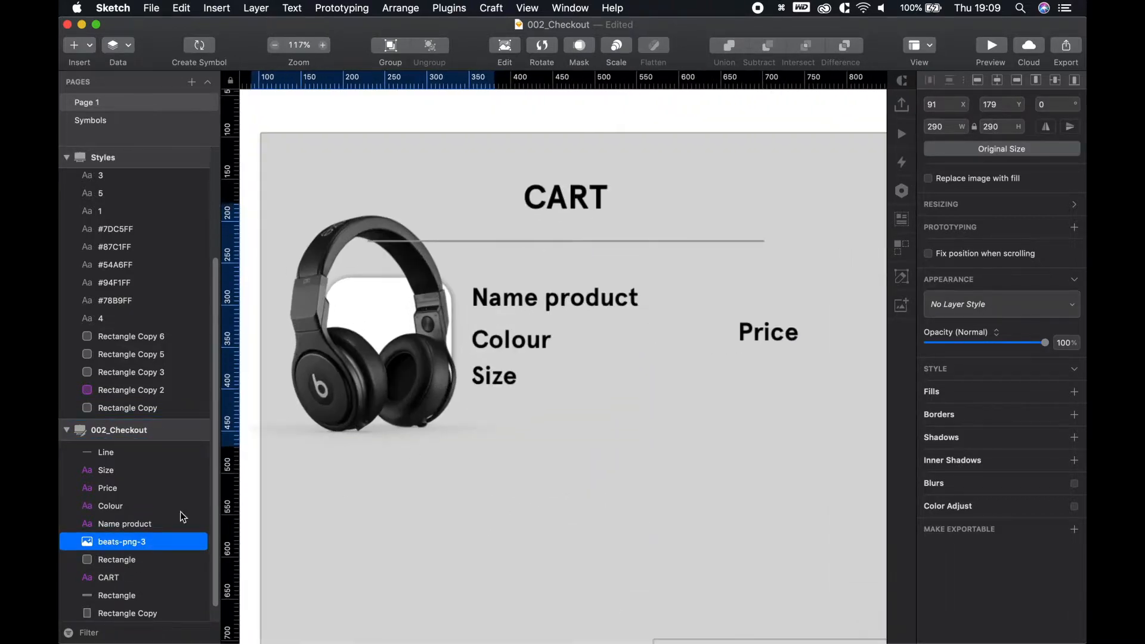
scroll(124, 477, "down", 1)
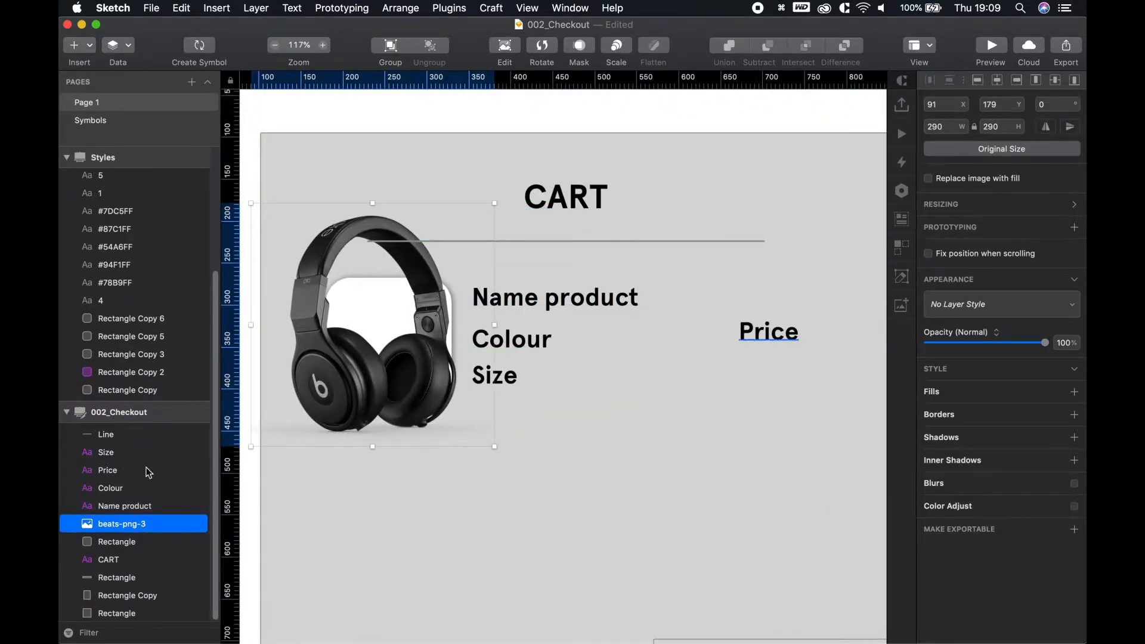
scroll(400, 271, "up", 2)
Resize the headphones to 100×100 and centre them inside the white card
left_click_drag(514, 187, 411, 275)
left_click_drag(374, 330, 393, 349)
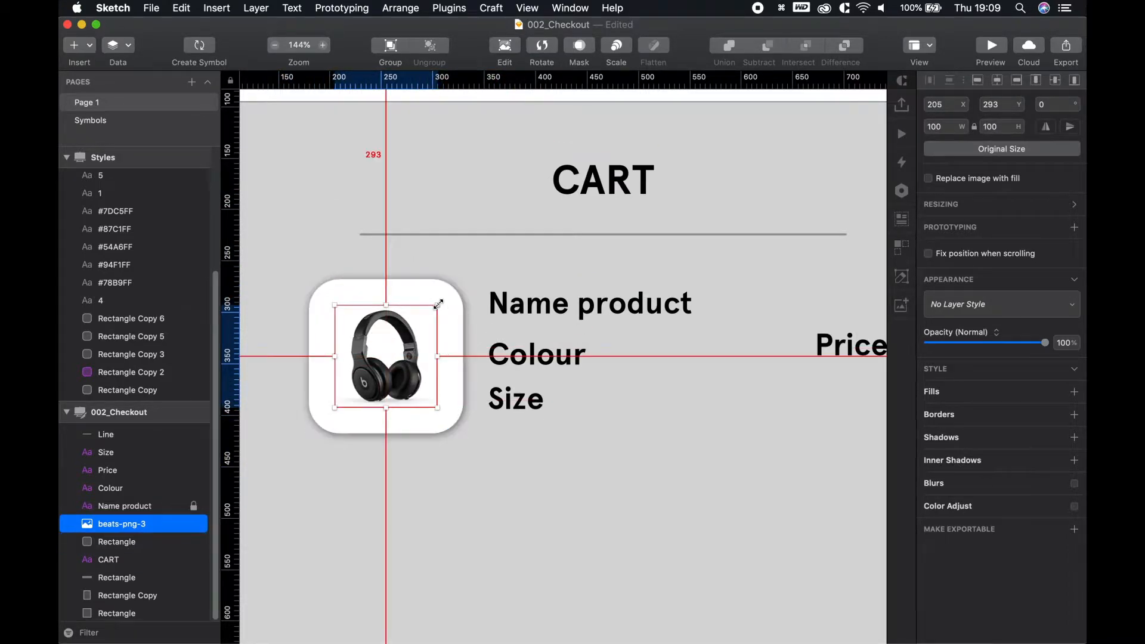
left_click(530, 398)
scroll(543, 390, "up", 2)
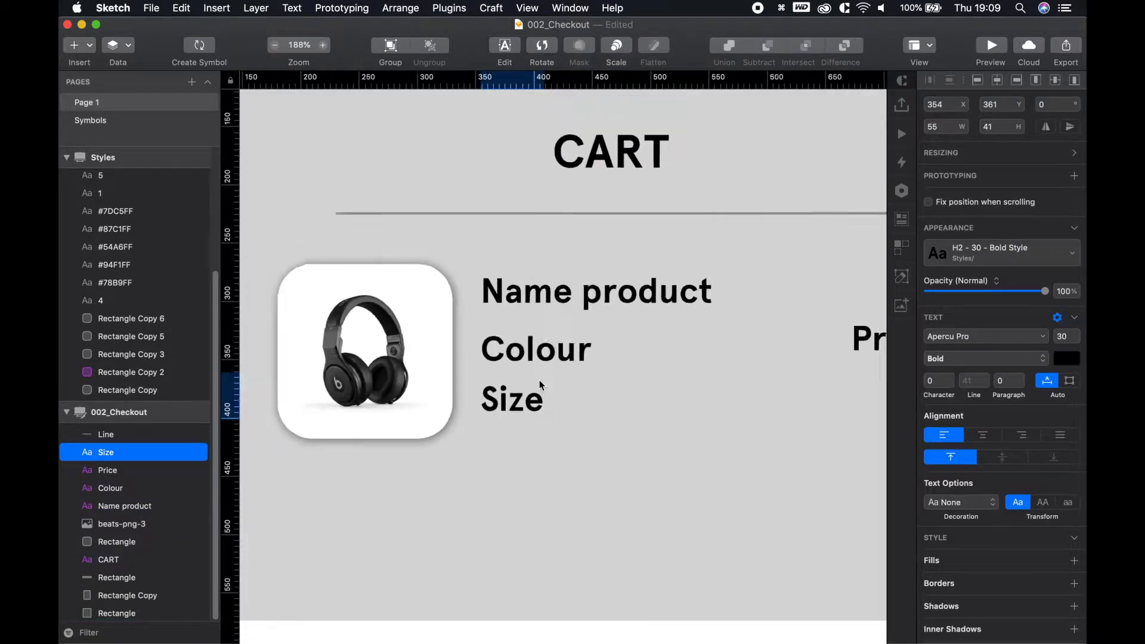
scroll(542, 393, "down", 8)
key("space")
left_click_drag(570, 440, 525, 396)
key("space")
Delete the Colour label and draw a 20×20 oval in its place between Name product and Size
left_click(462, 343)
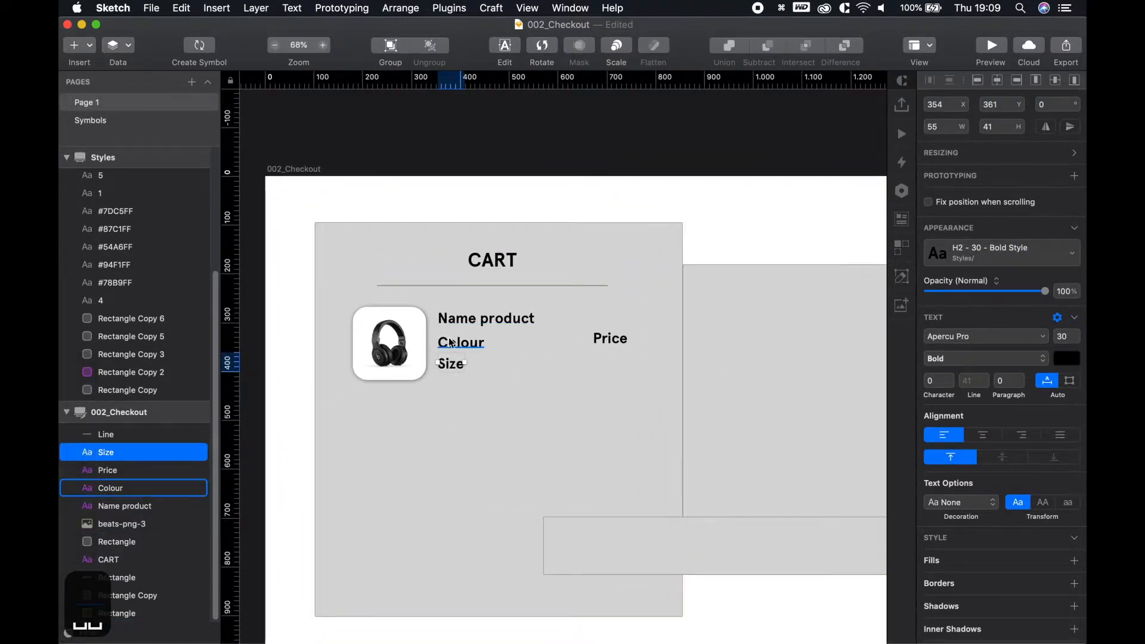
key("BackSpace")
key("o")
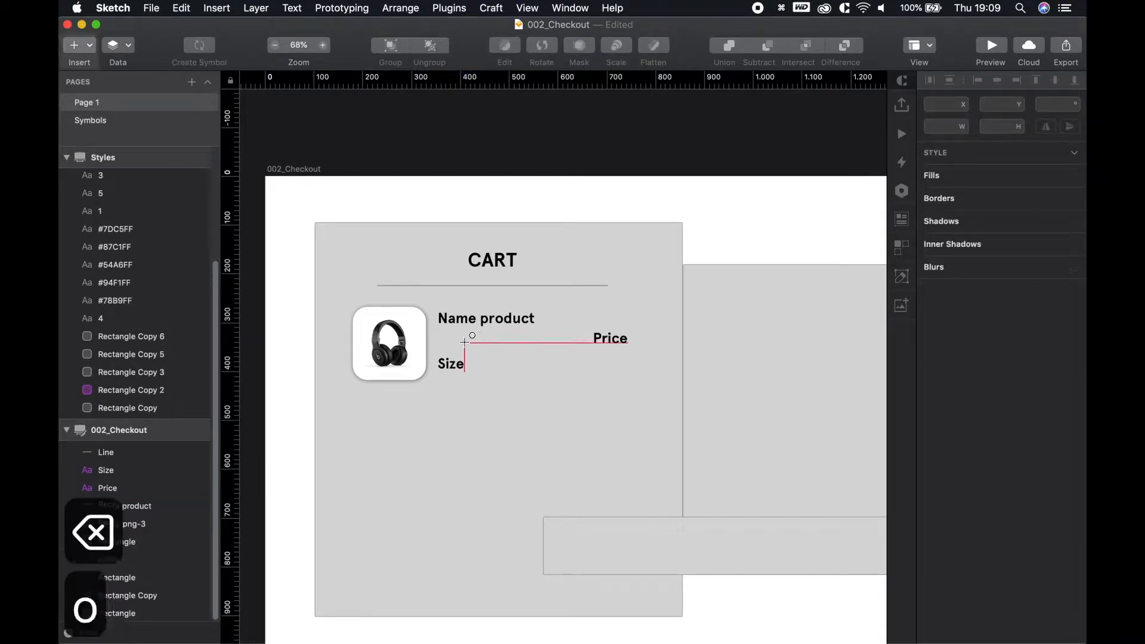
scroll(444, 341, "up", 3)
scroll(442, 340, "up", 5)
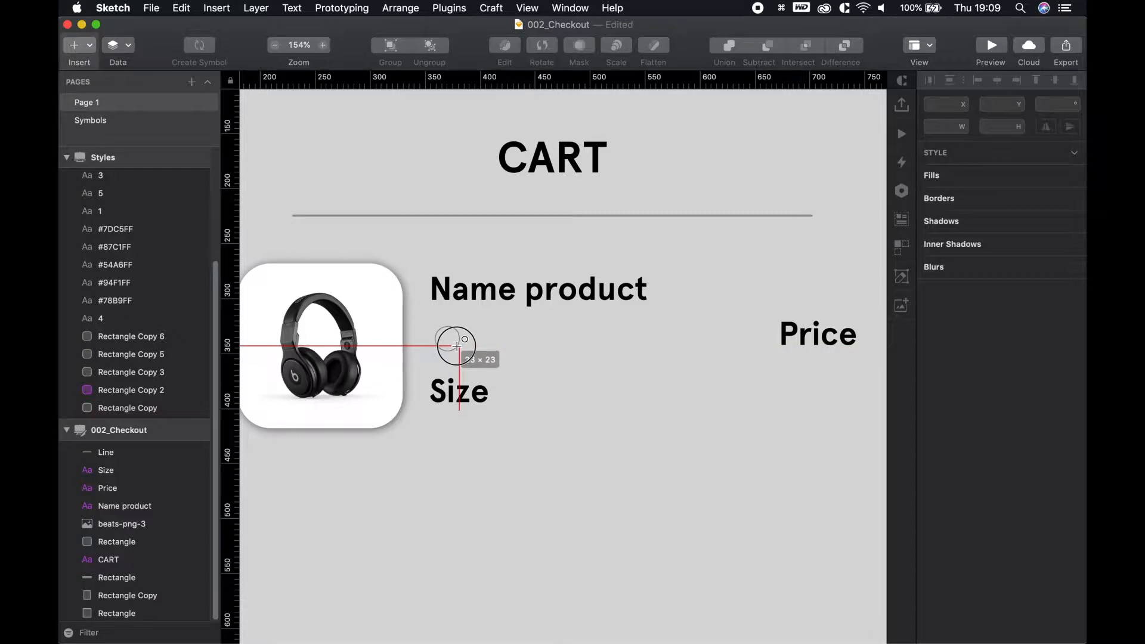
left_click_drag(457, 346, 459, 352)
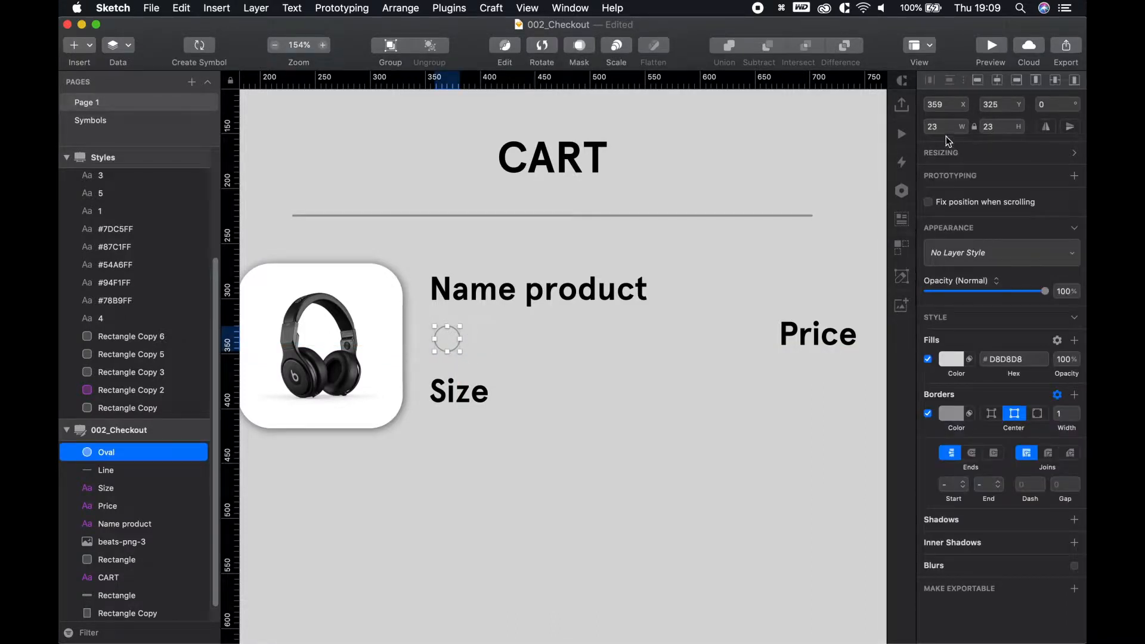
type("20")
key("Return")
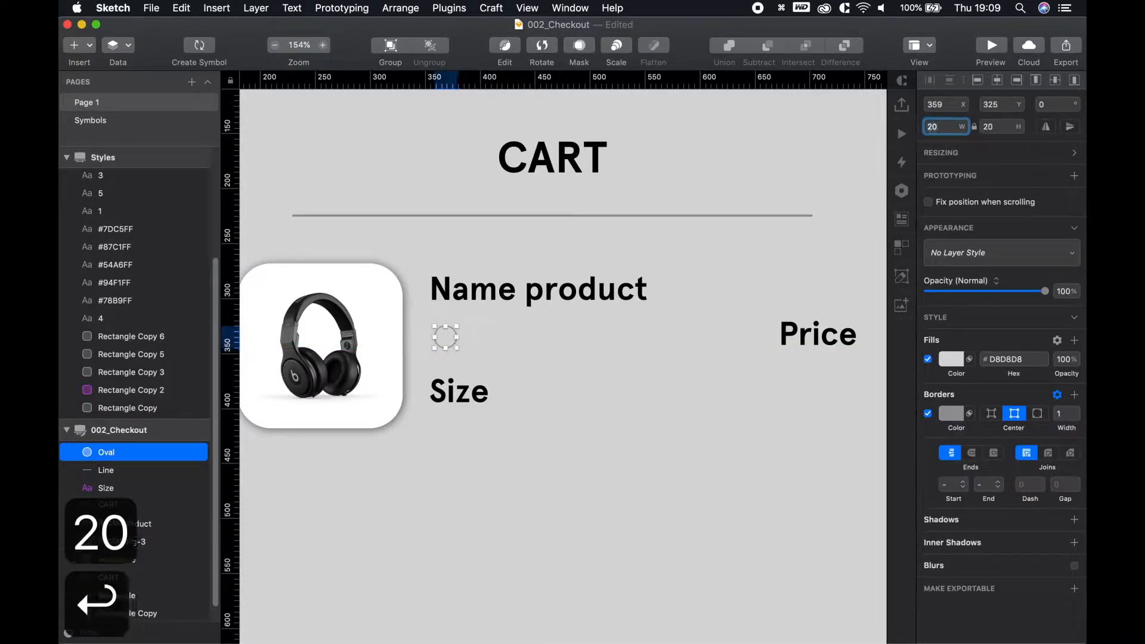
left_click(726, 250)
left_click_drag(445, 337, 440, 347)
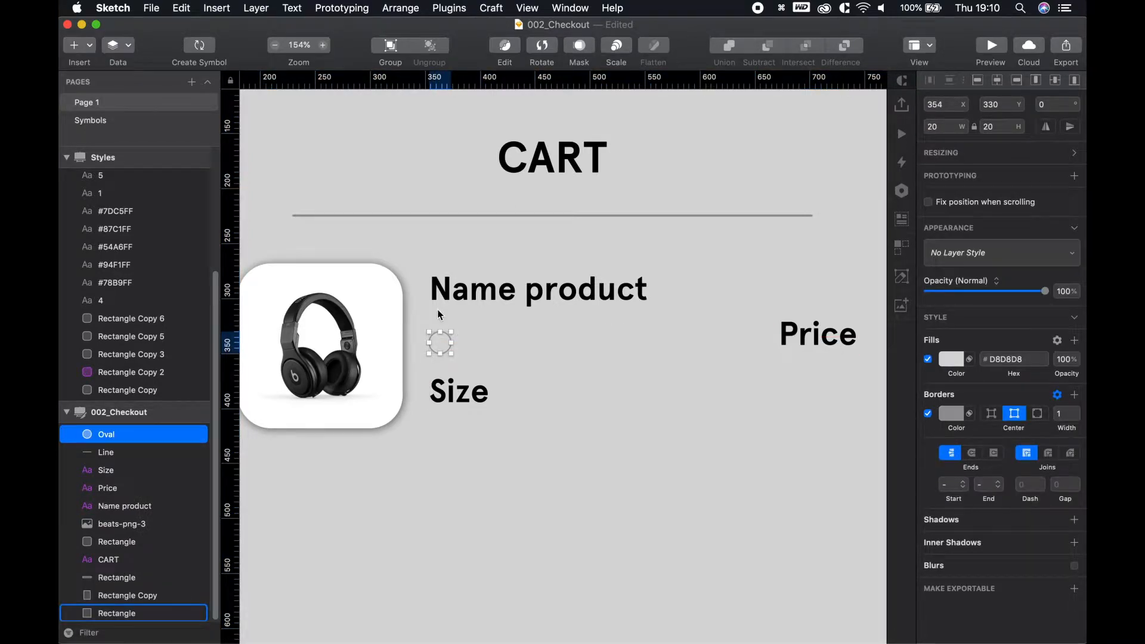
Remove the oval's border and fill it with dark grey #373737 sampled from the headphones
left_click(928, 413)
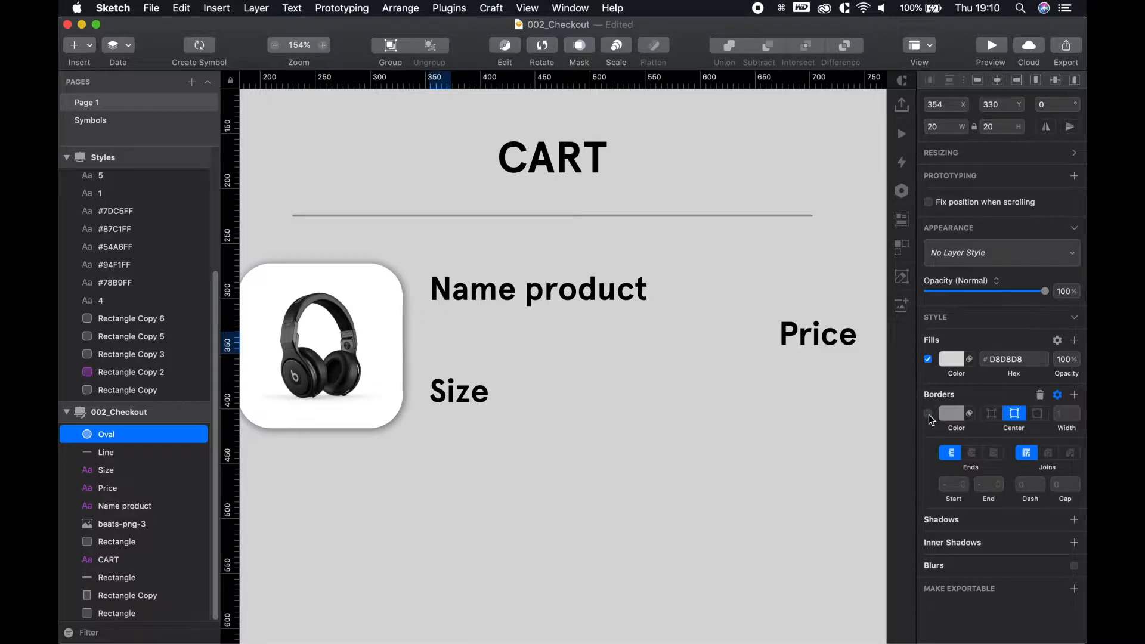
left_click(953, 360)
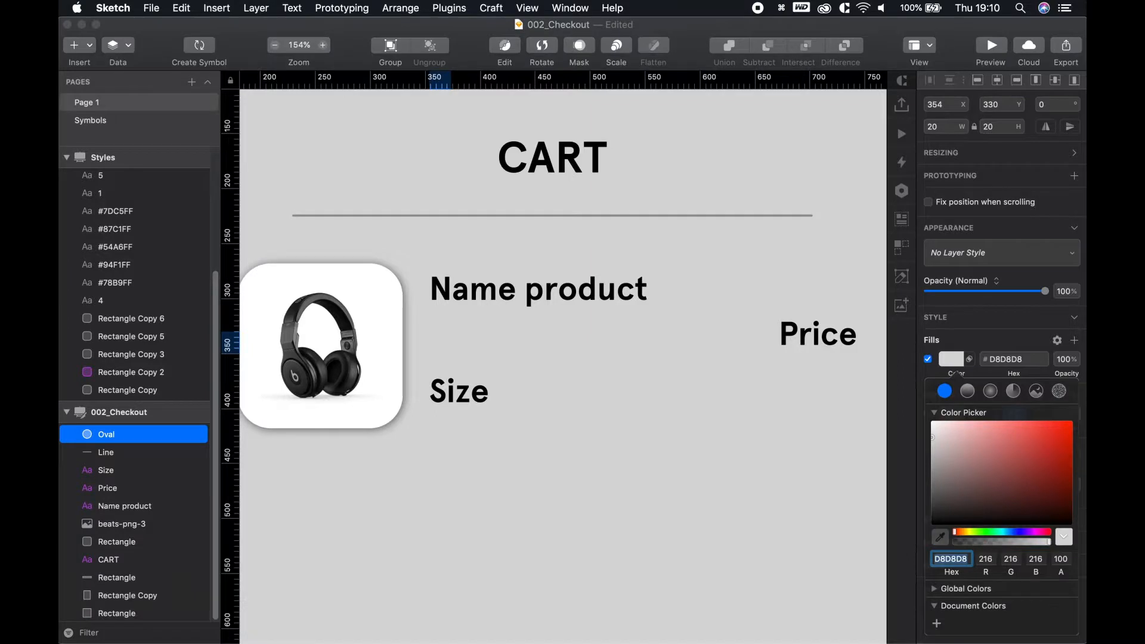
left_click(941, 538)
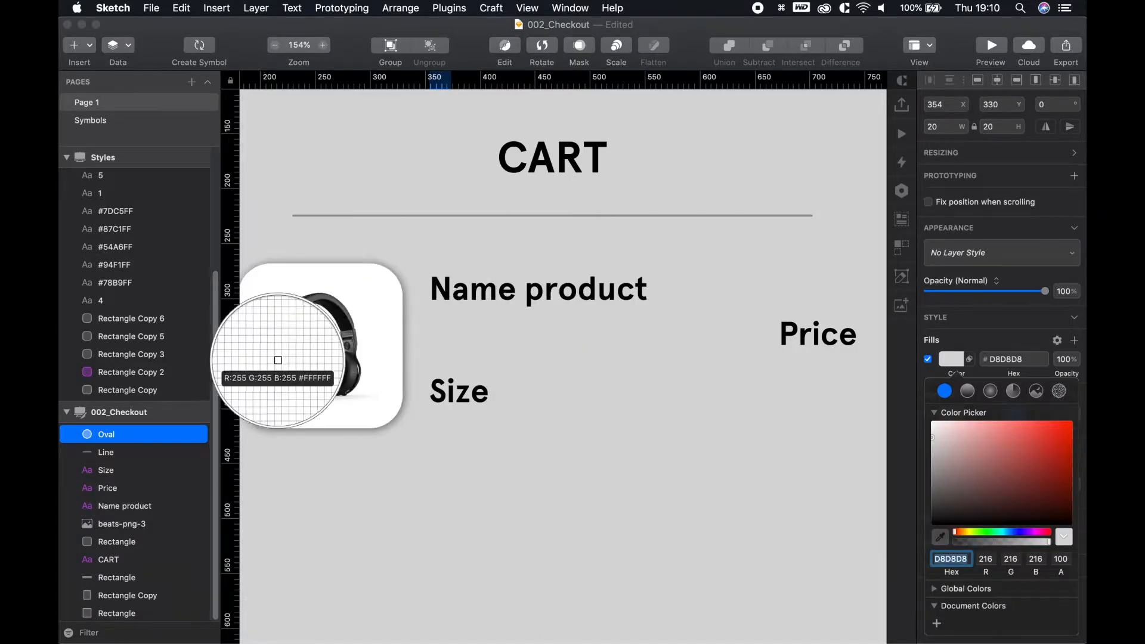
left_click(276, 384)
left_click(448, 357)
left_click(440, 342)
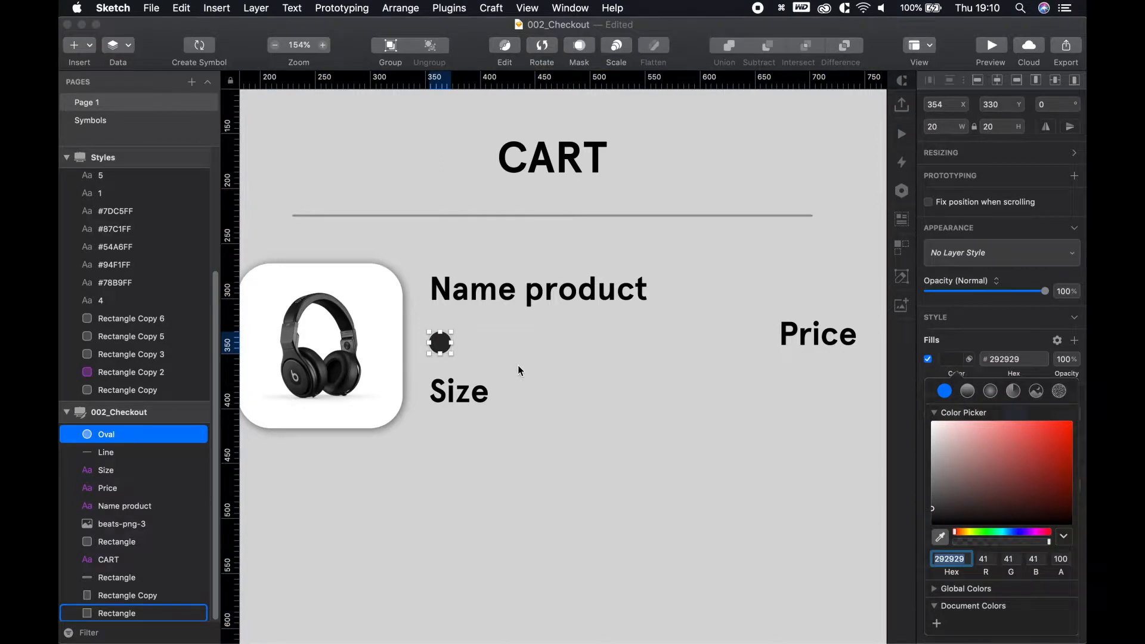
key("ctrl+c")
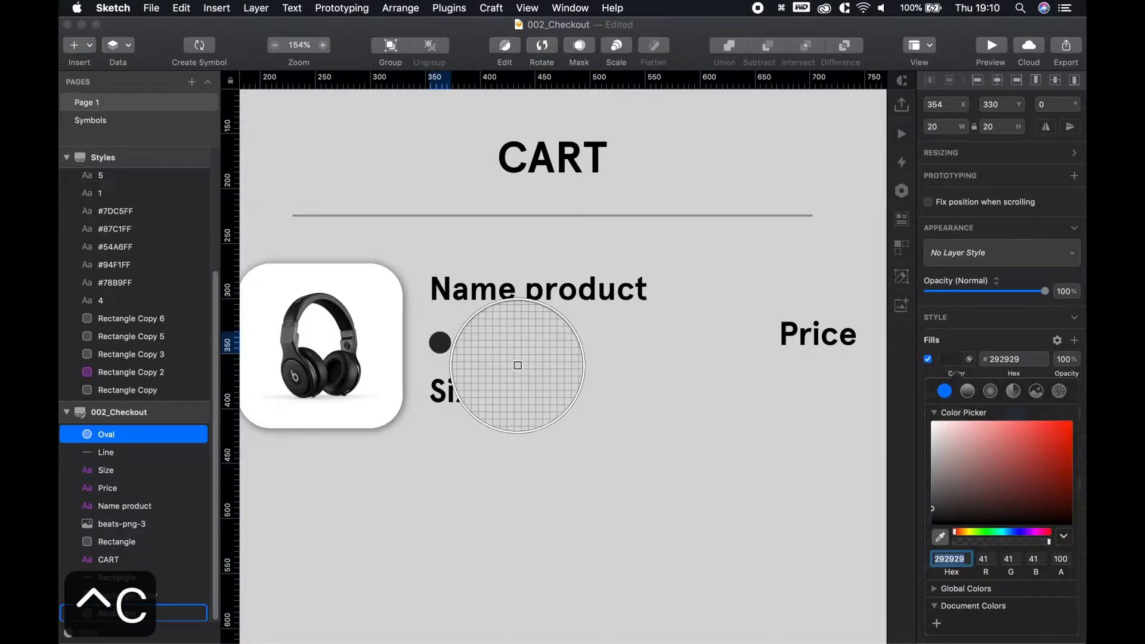
key("ctrl+c")
key("ctrl+c")
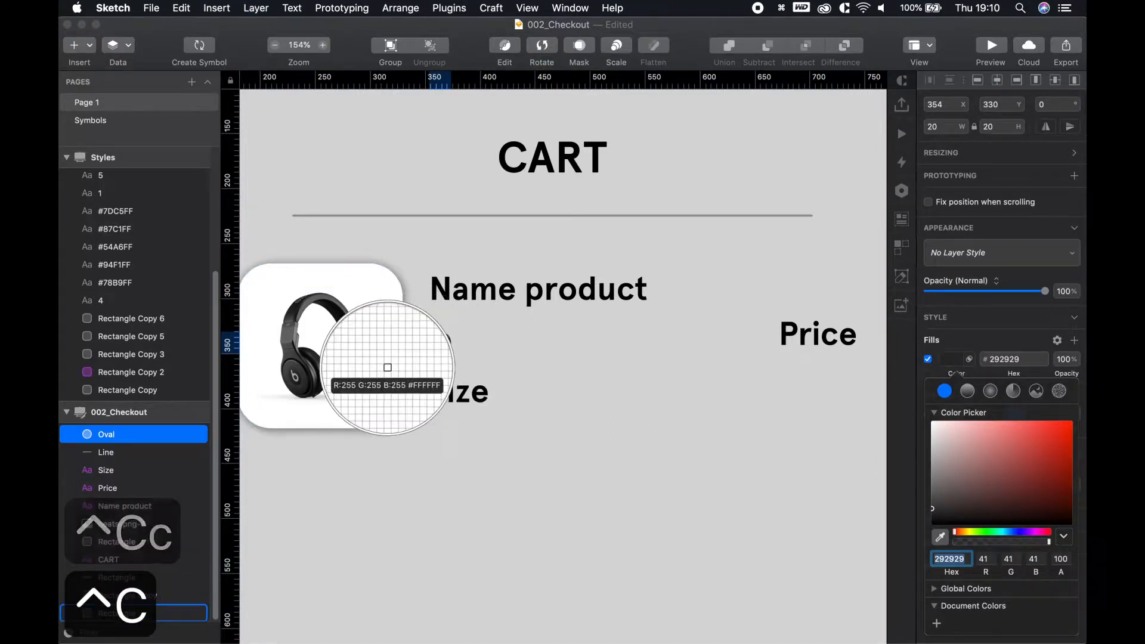
left_click(302, 373)
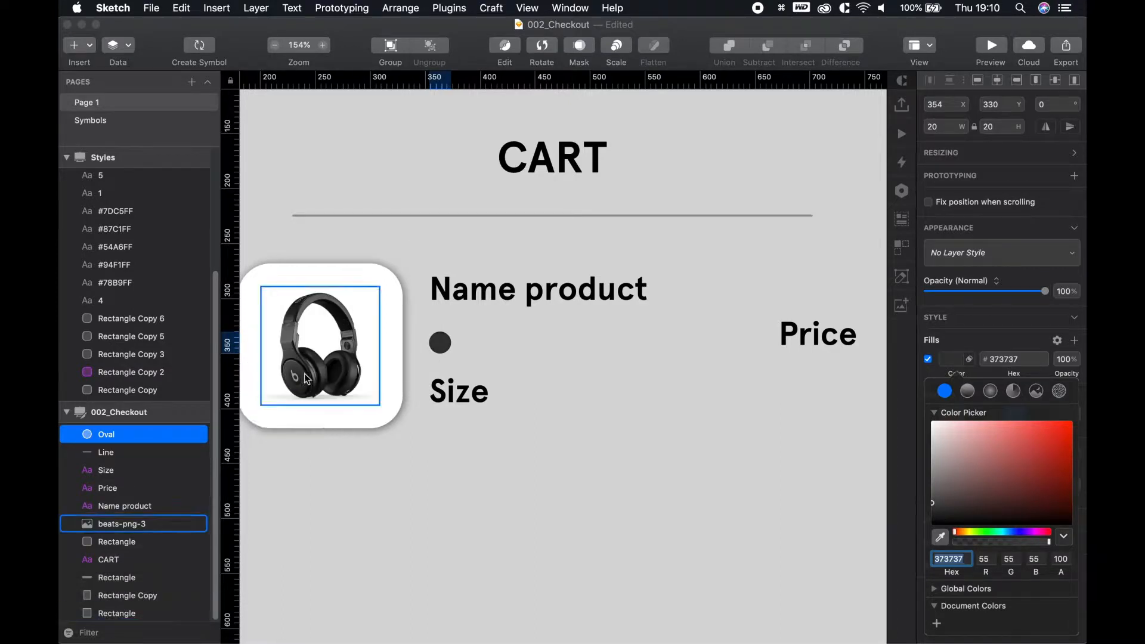
left_click(521, 388)
scroll(473, 390, "down", 3)
scroll(433, 344, "down", 3)
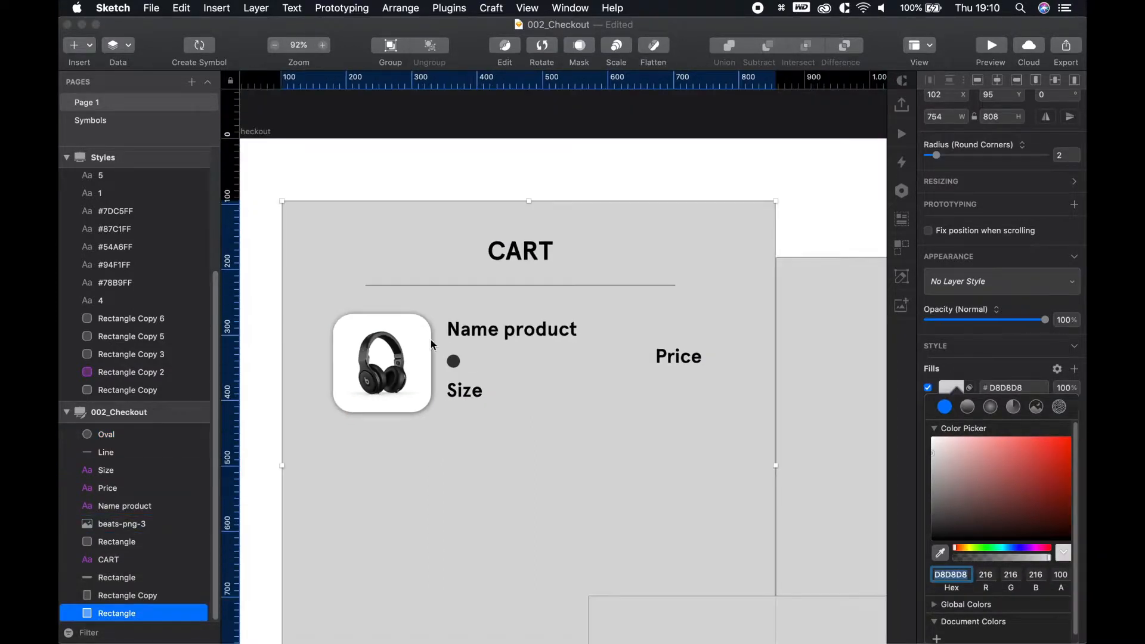
Retype the Size label as Onesize and the product name as Beats by Dre
left_click(466, 392)
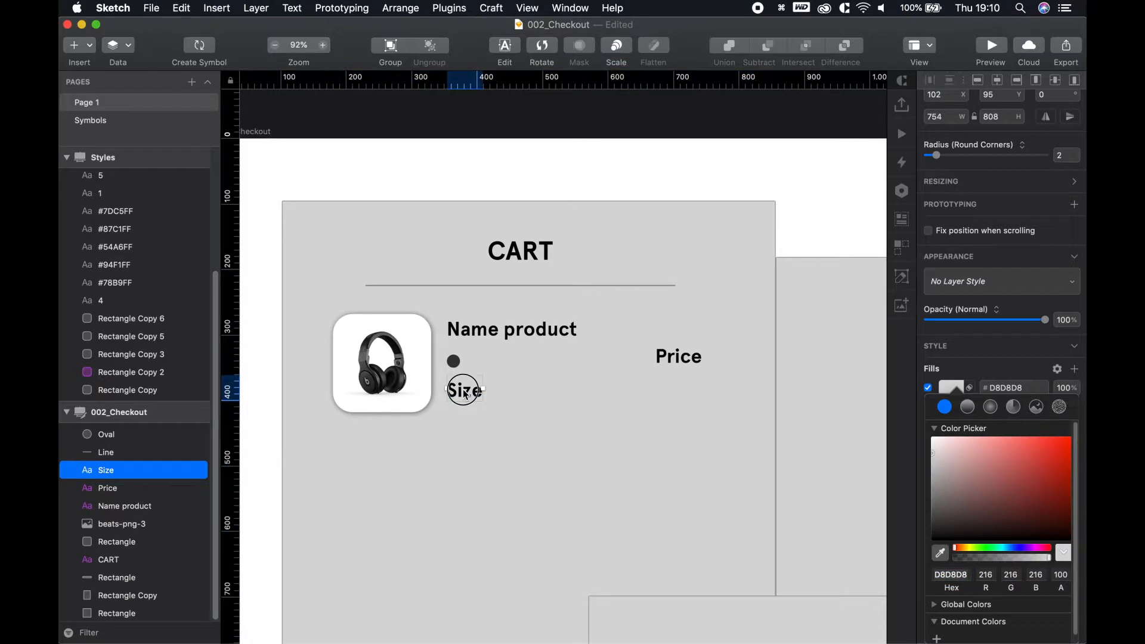
double_click(463, 394)
type("Onez")
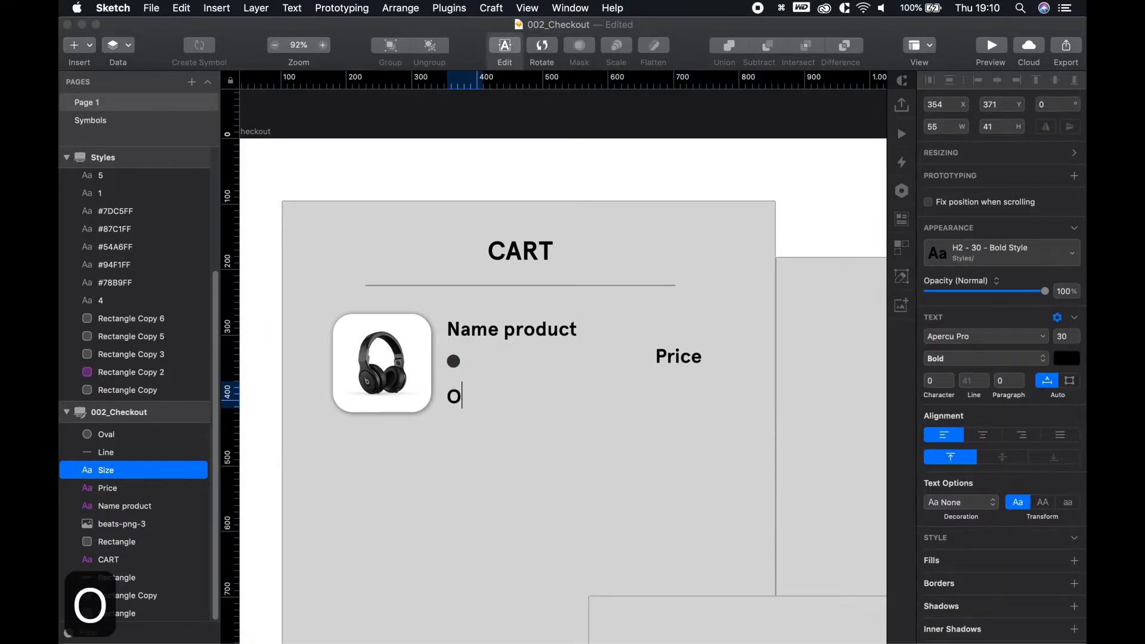
key("BackSpace")
type("size")
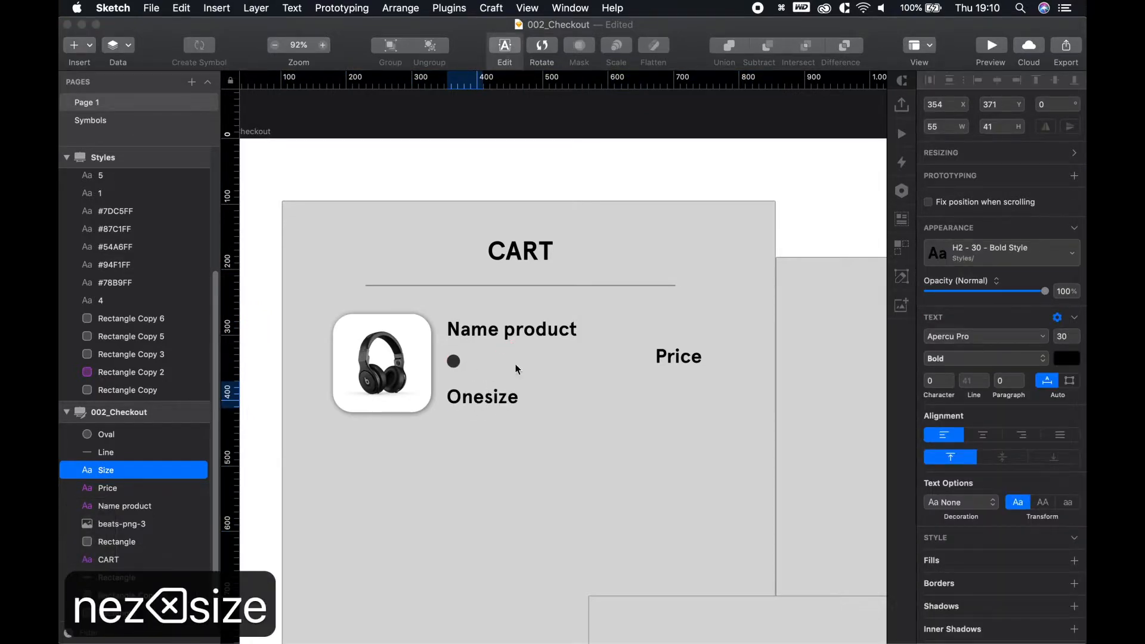
left_click(486, 329)
double_click(456, 329)
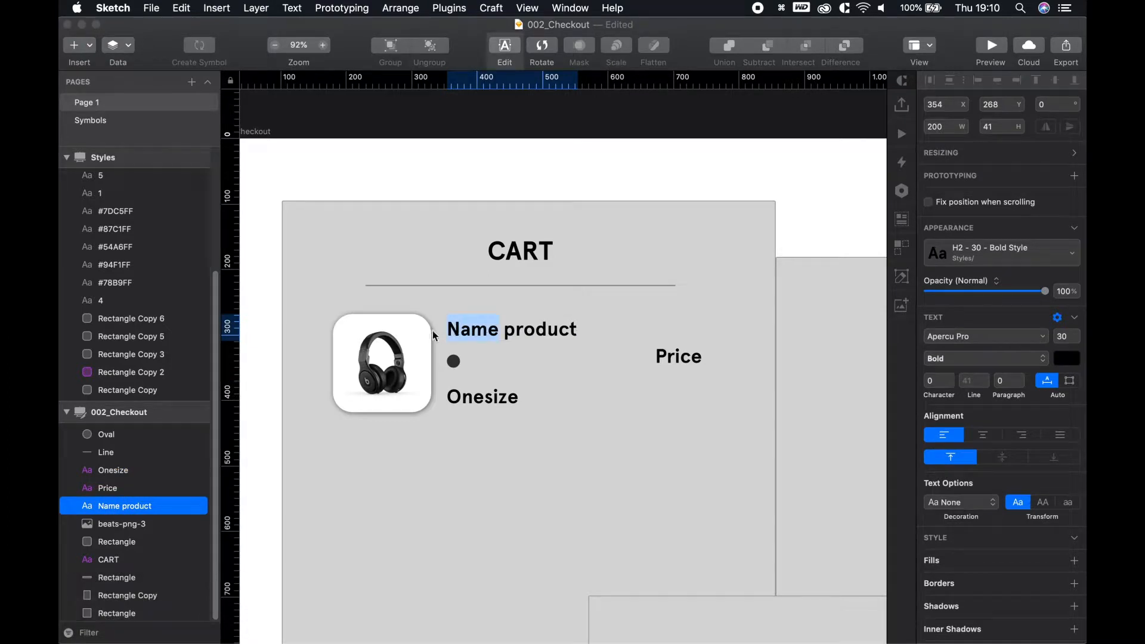
key("cmd+a")
type("Beats by D")
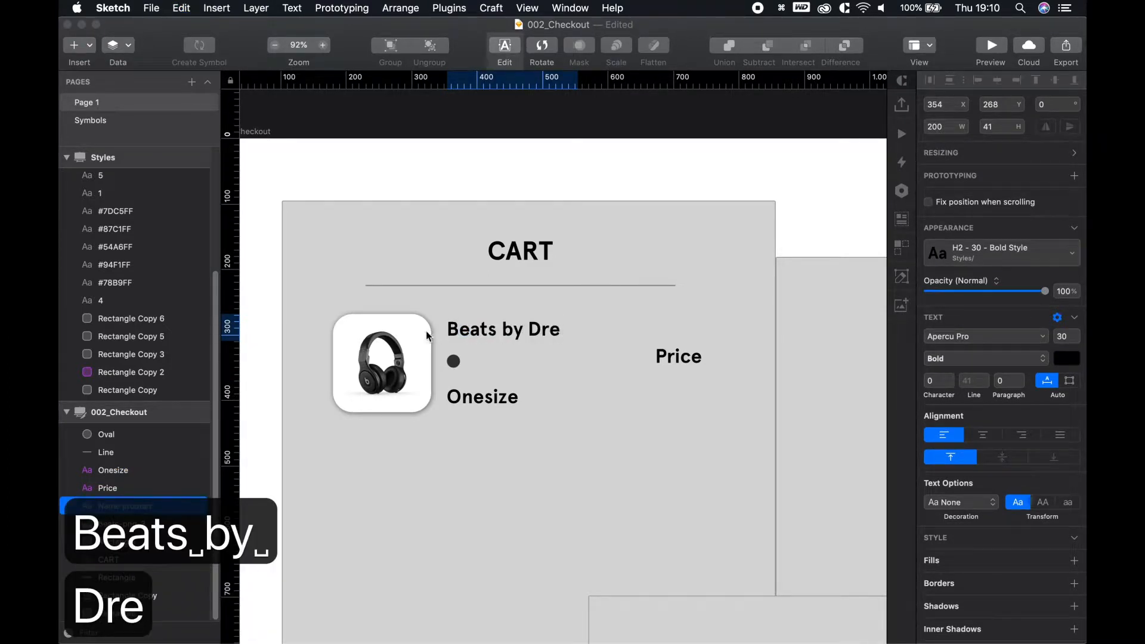
key("Escape")
Change the Price label to € 199,95
double_click(694, 356)
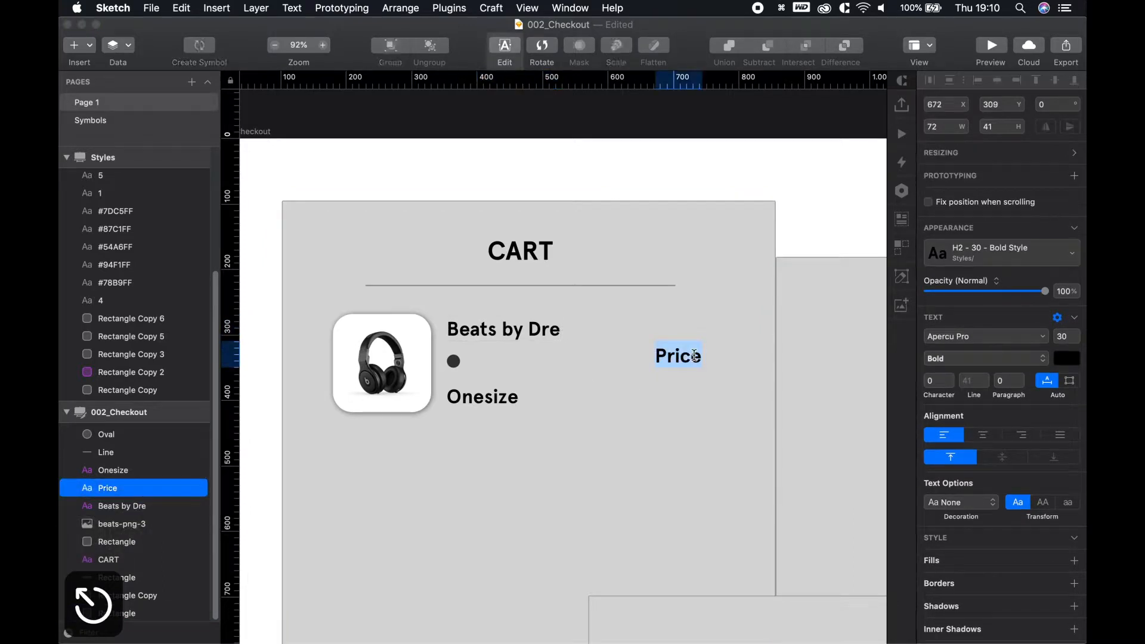
type("199")
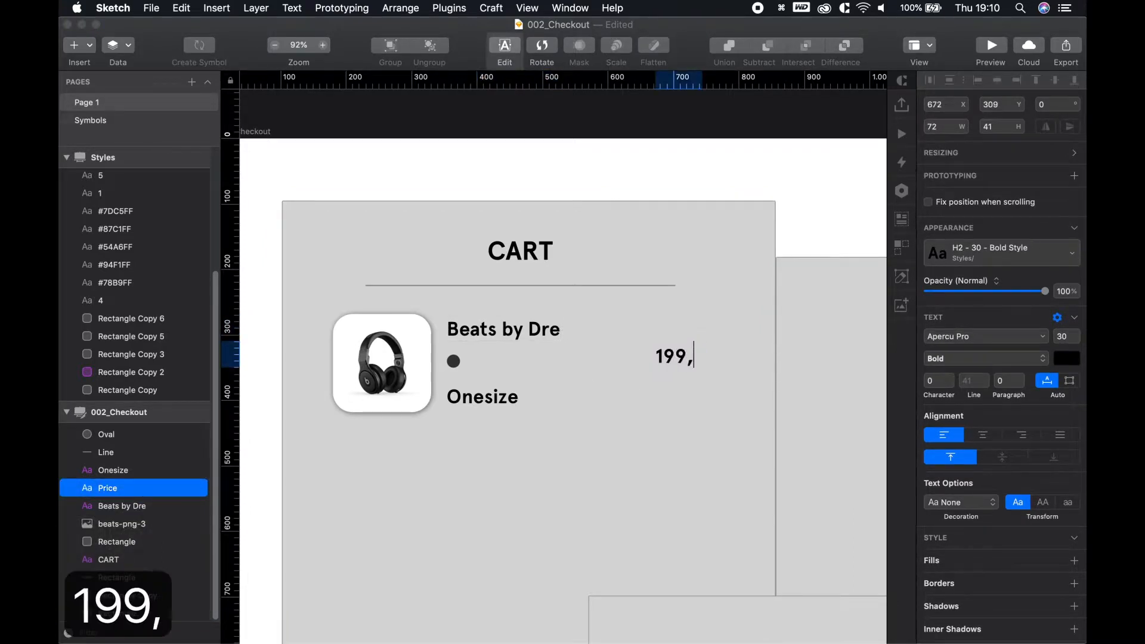
type(",95")
key("Left")
key("Left")
key("Left")
key("Left")
key("Left")
key("Left")
key("Left")
key("Left")
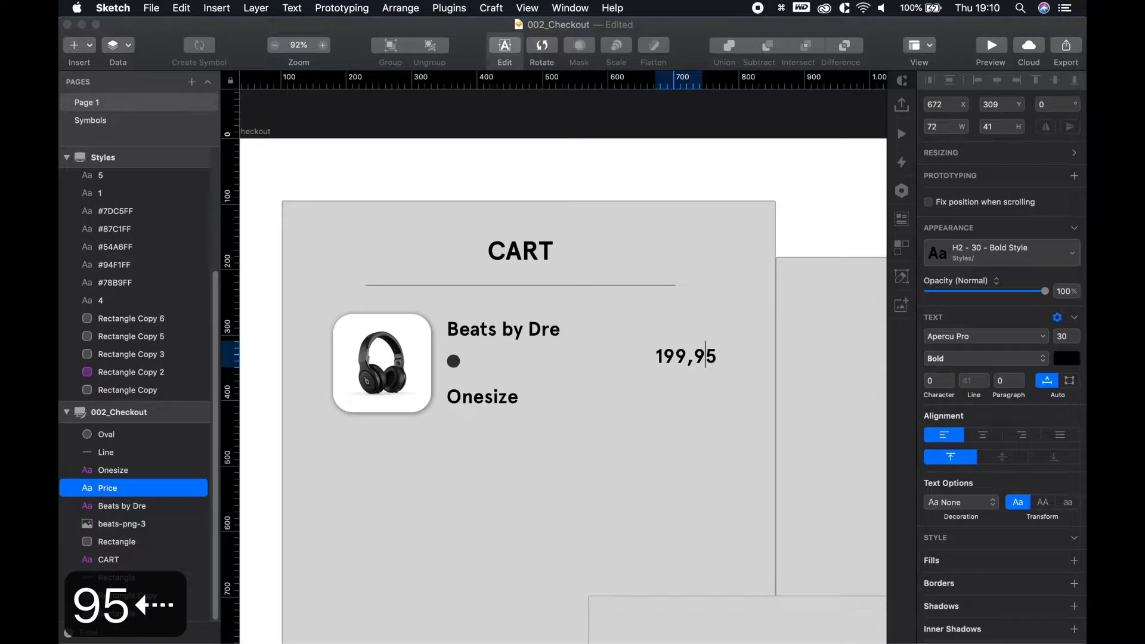
type("€")
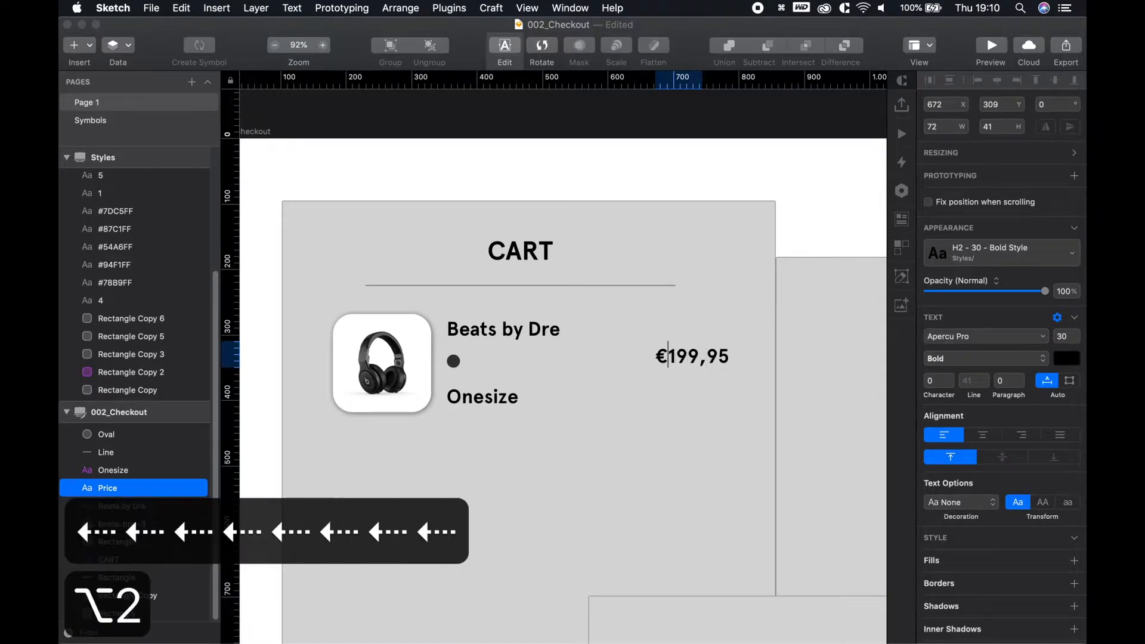
key("Escape")
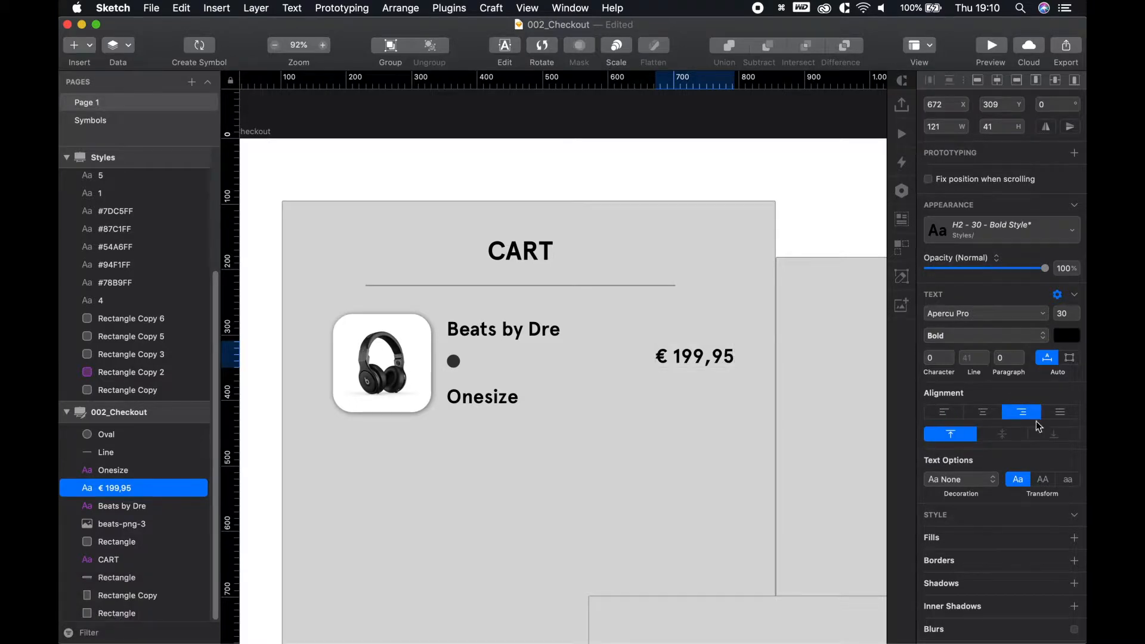
Group the price, Onesize, dot, Beats by Dre, white card and headphone image into one 613×150 group
left_click(832, 212)
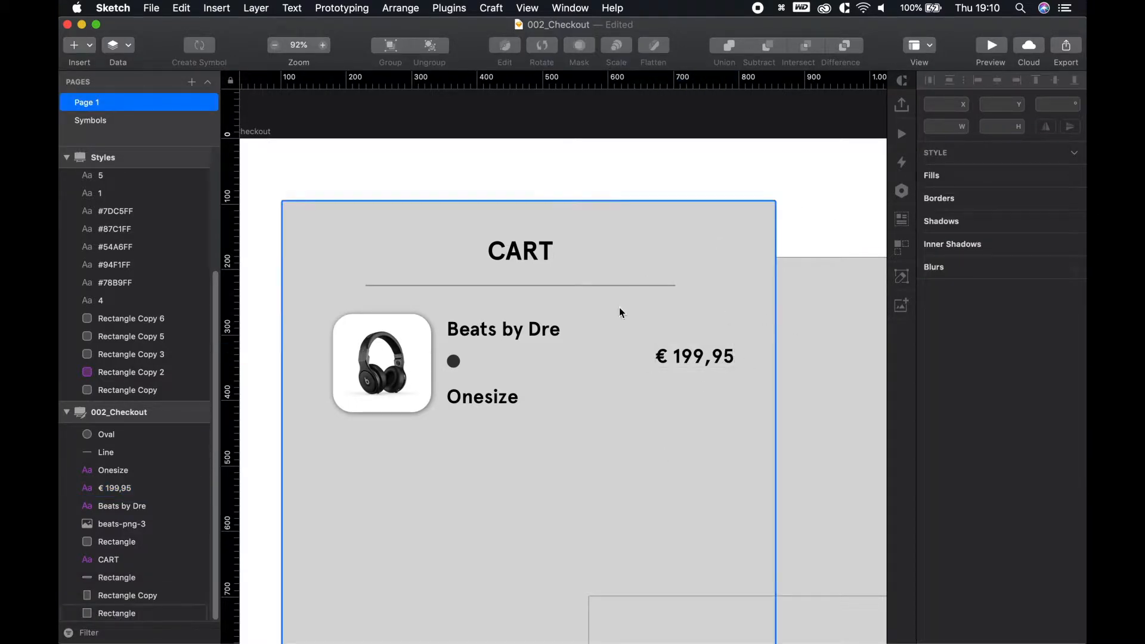
scroll(618, 388, "down", 5)
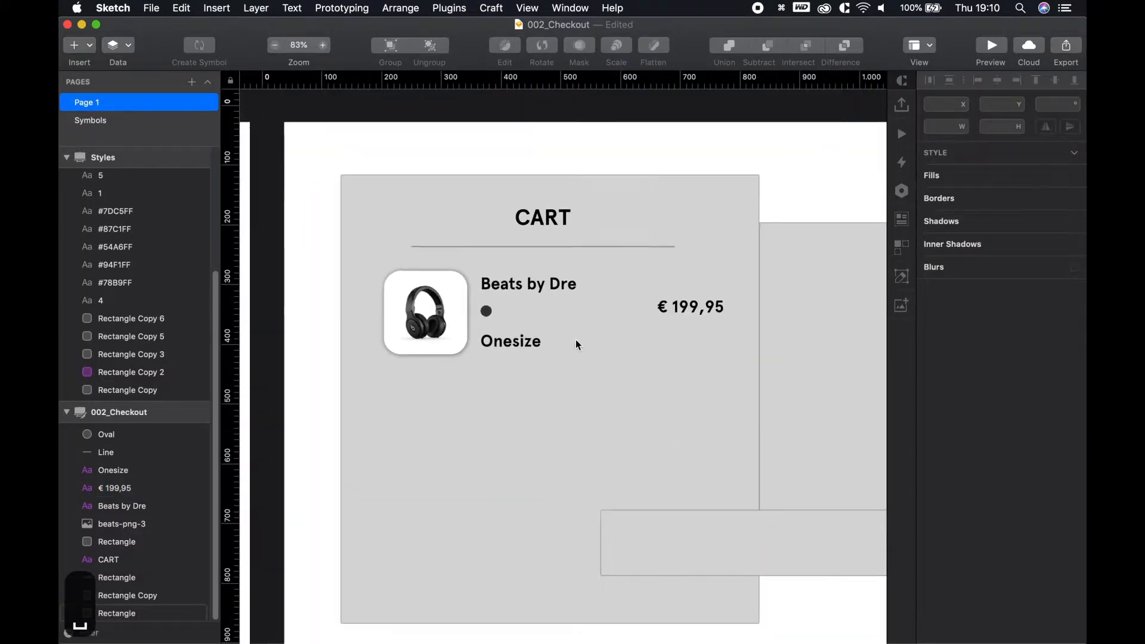
scroll(605, 375, "down", 3)
scroll(606, 375, "right", 2)
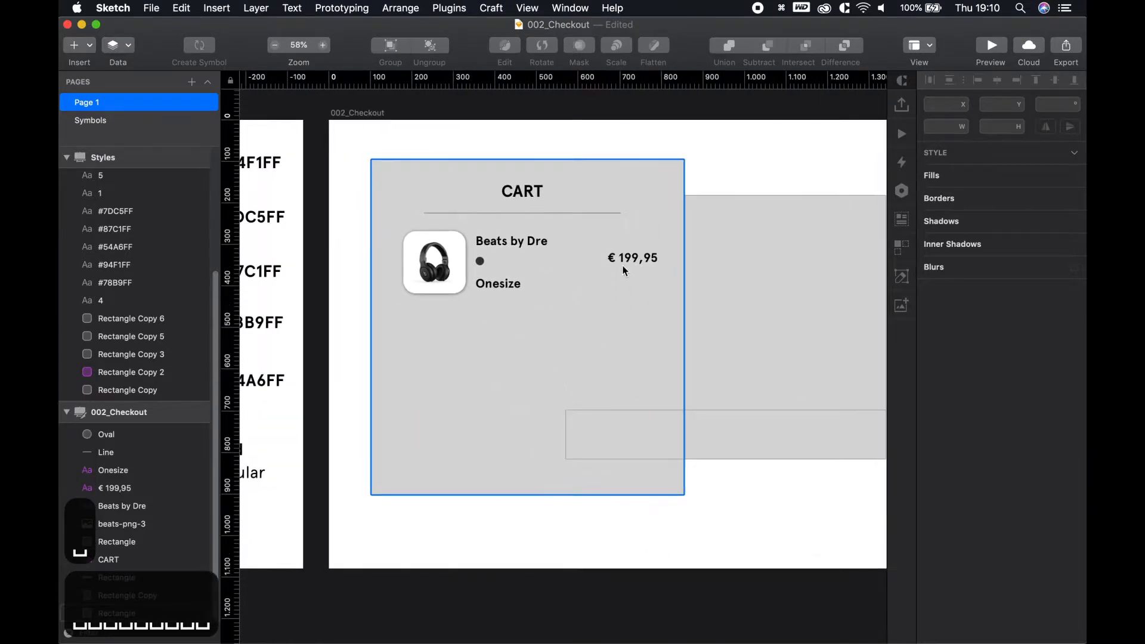
left_click(640, 264)
left_click(501, 284, "shift")
left_click(480, 261, "shift")
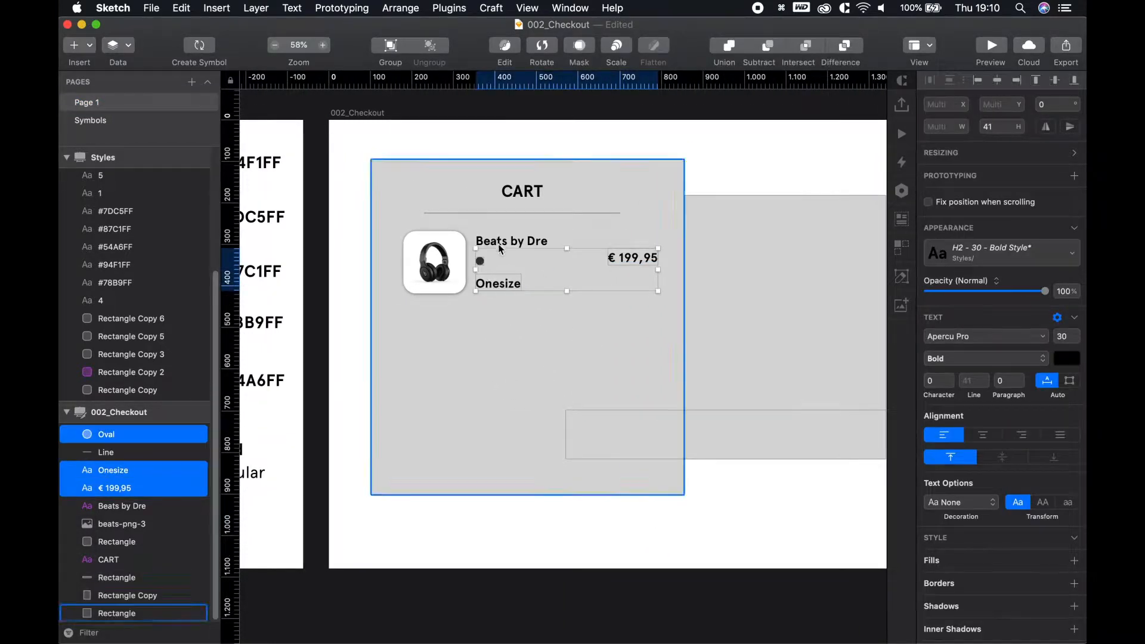
left_click(480, 242, "shift")
left_click(409, 265, "shift")
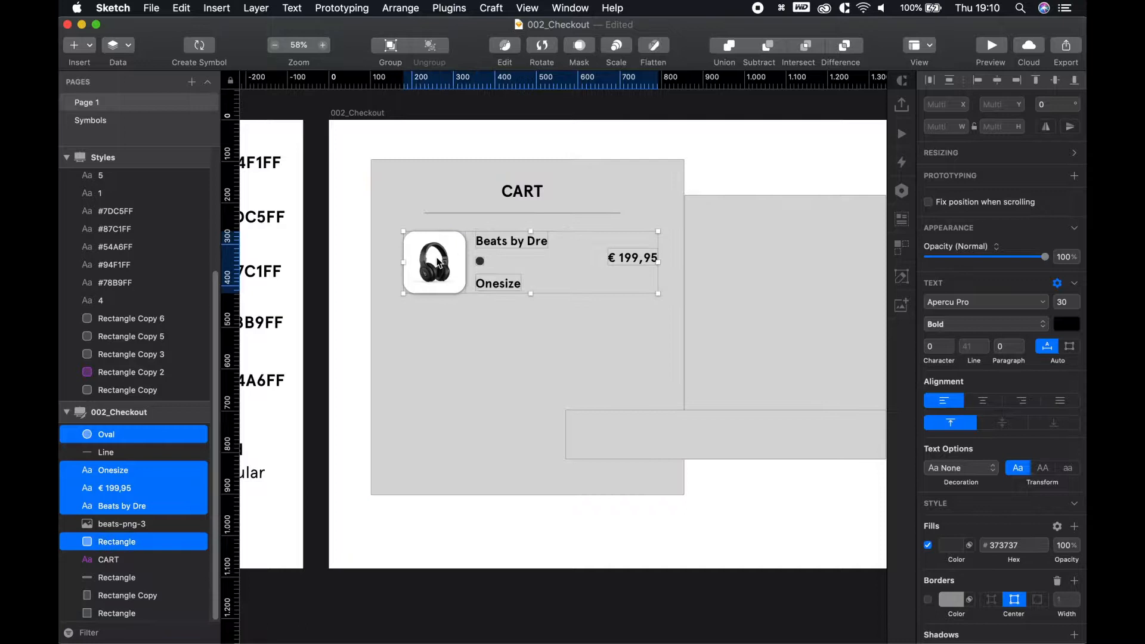
left_click(434, 266, "shift")
key("super+g")
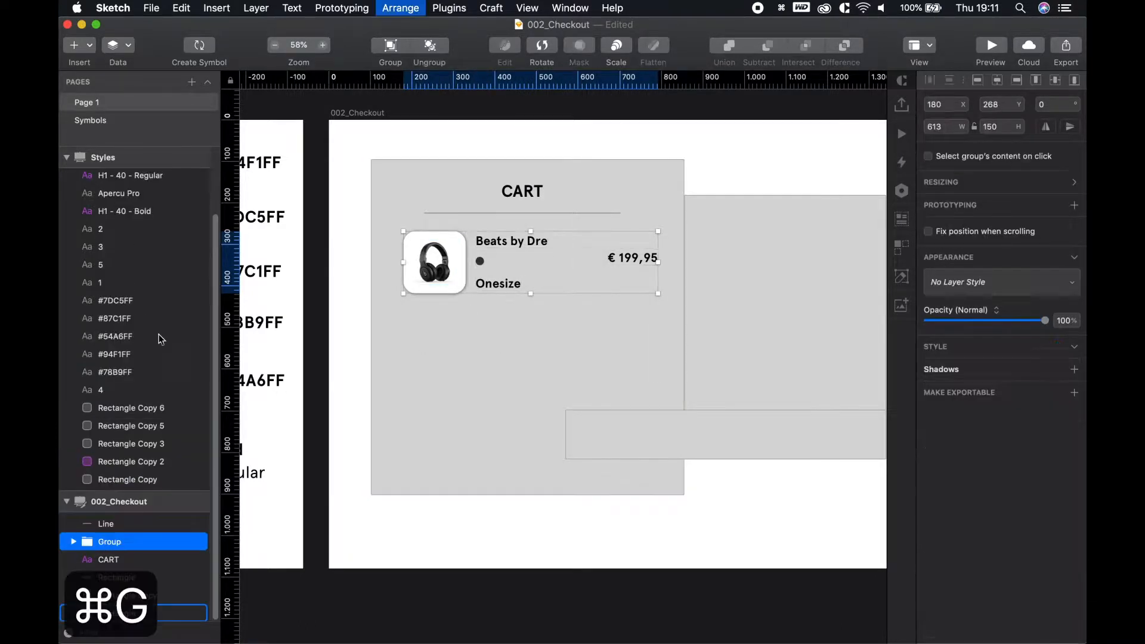
left_click(481, 215)
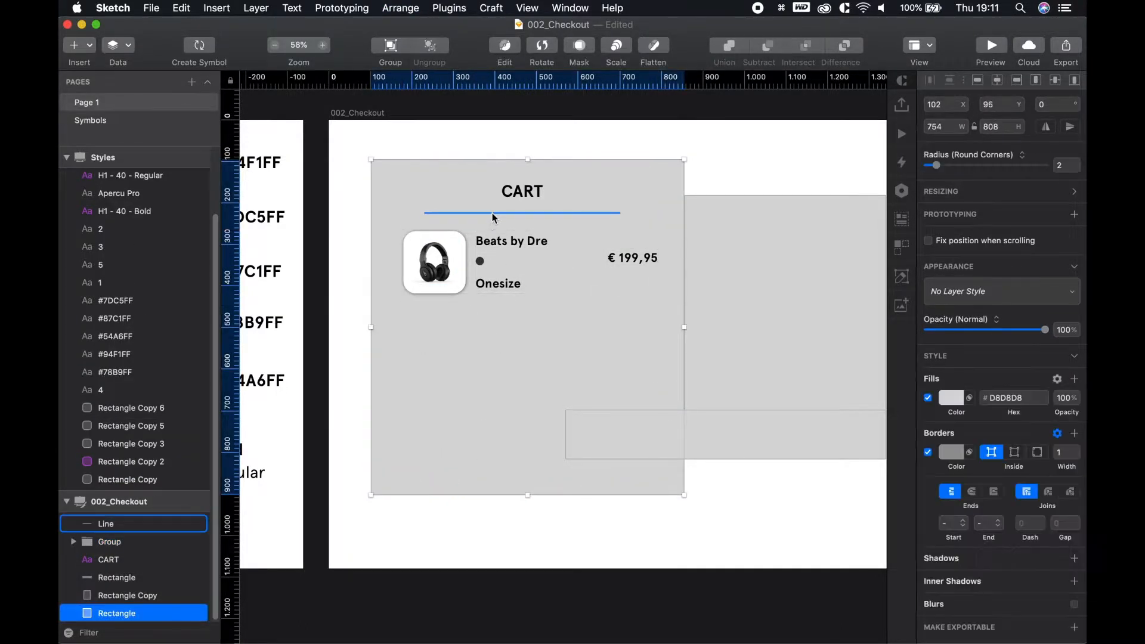
Duplicate the divider line below the headphone row and widen it to 613 px
key("r")
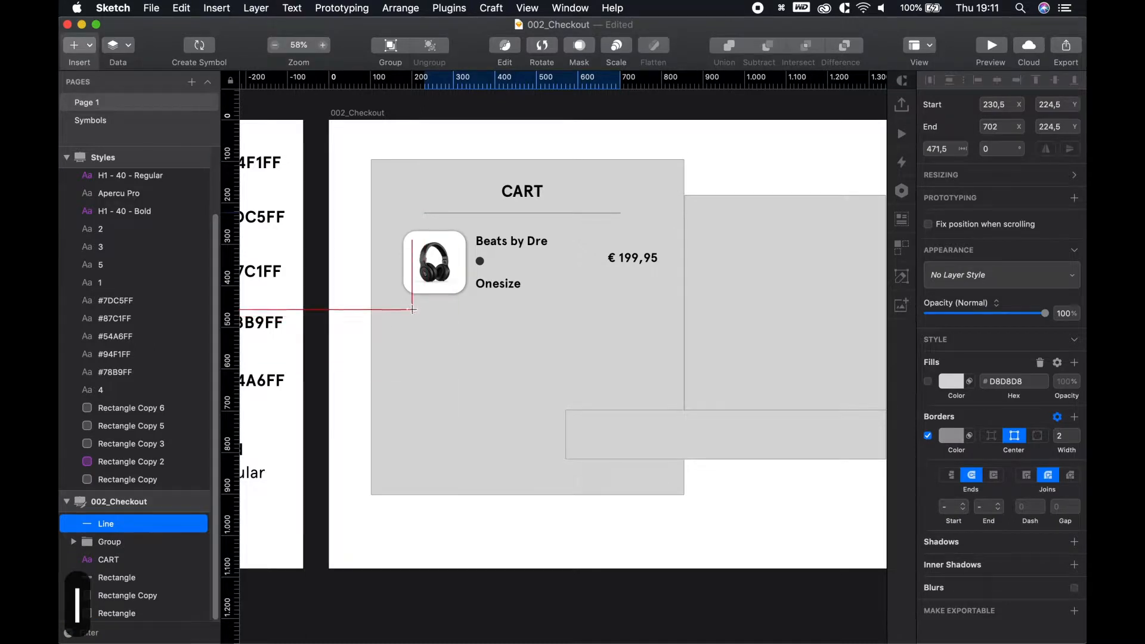
key("Escape")
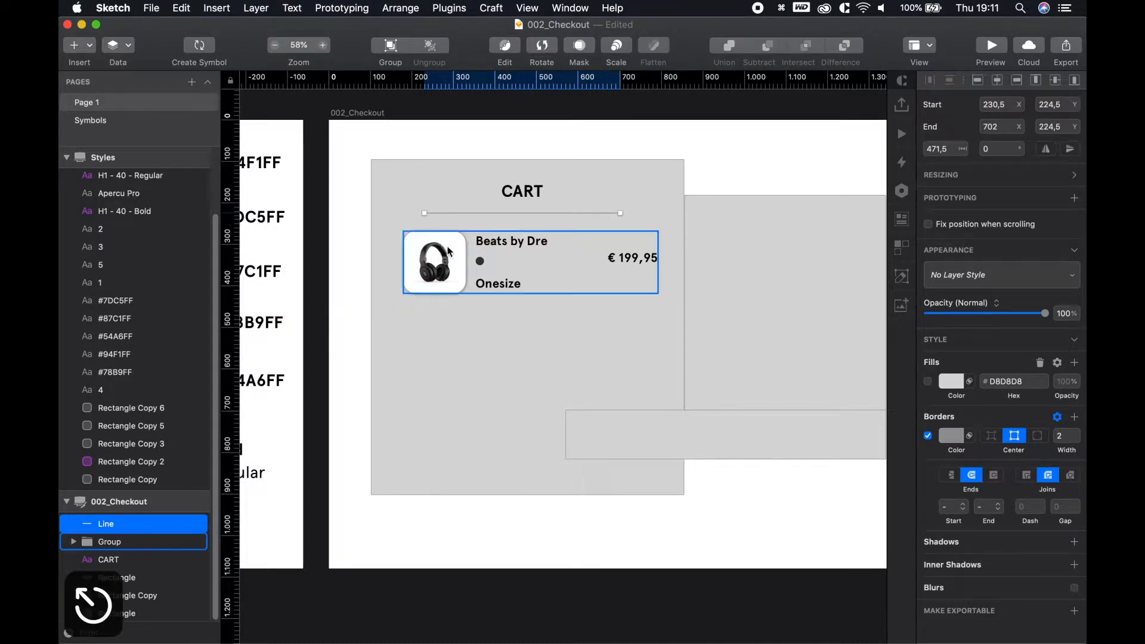
key("v")
key("Escape")
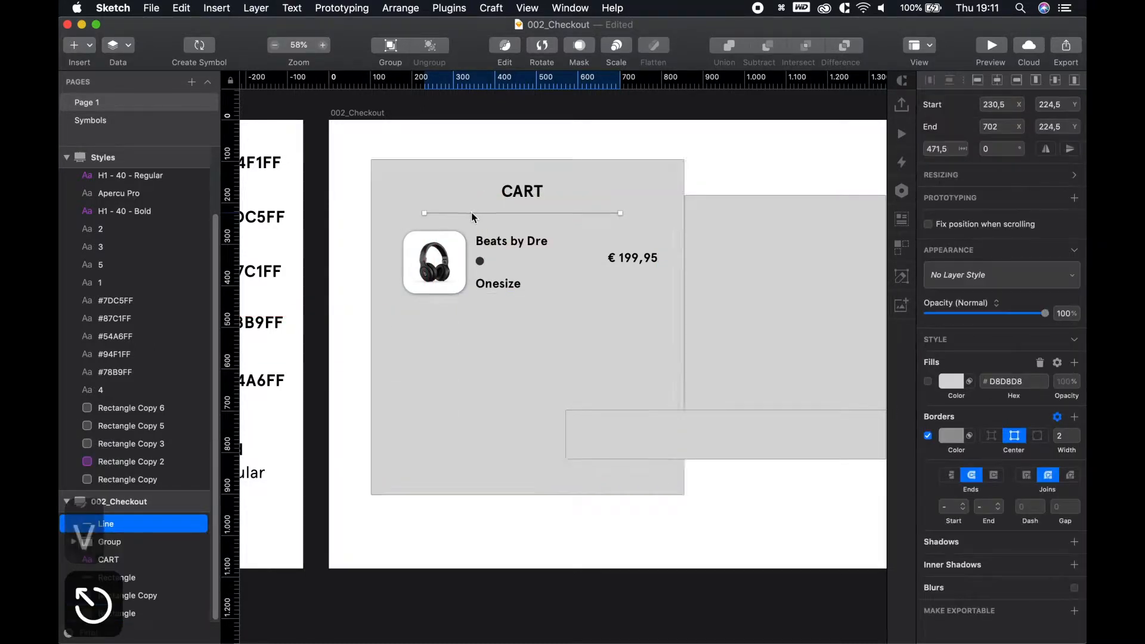
left_click(472, 215)
left_click(474, 214)
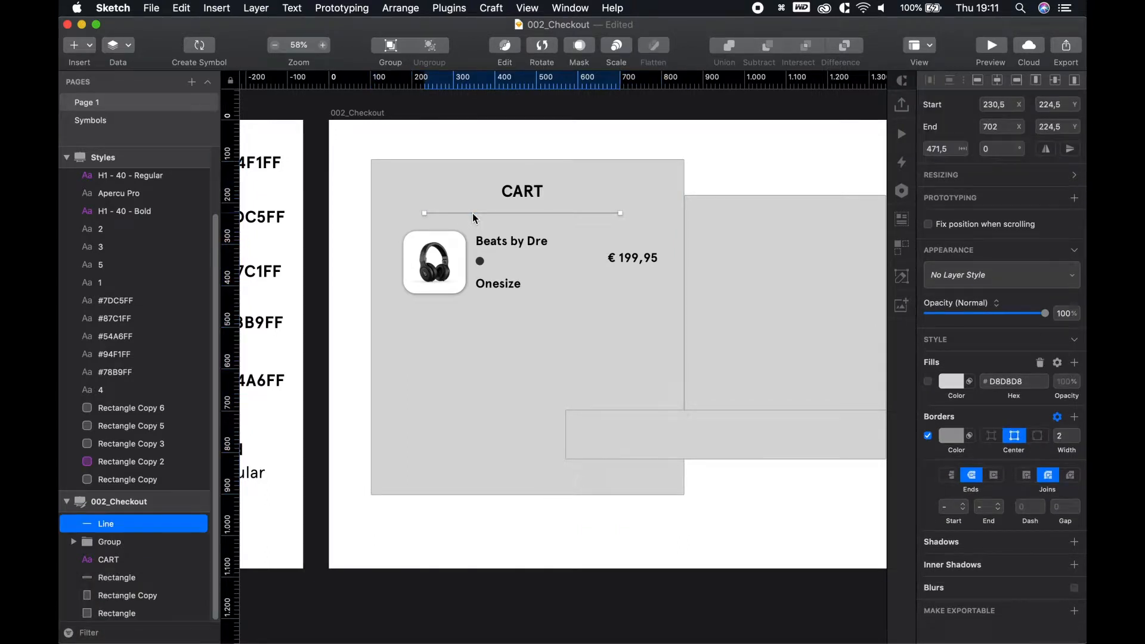
left_click_drag(473, 212, 472, 319)
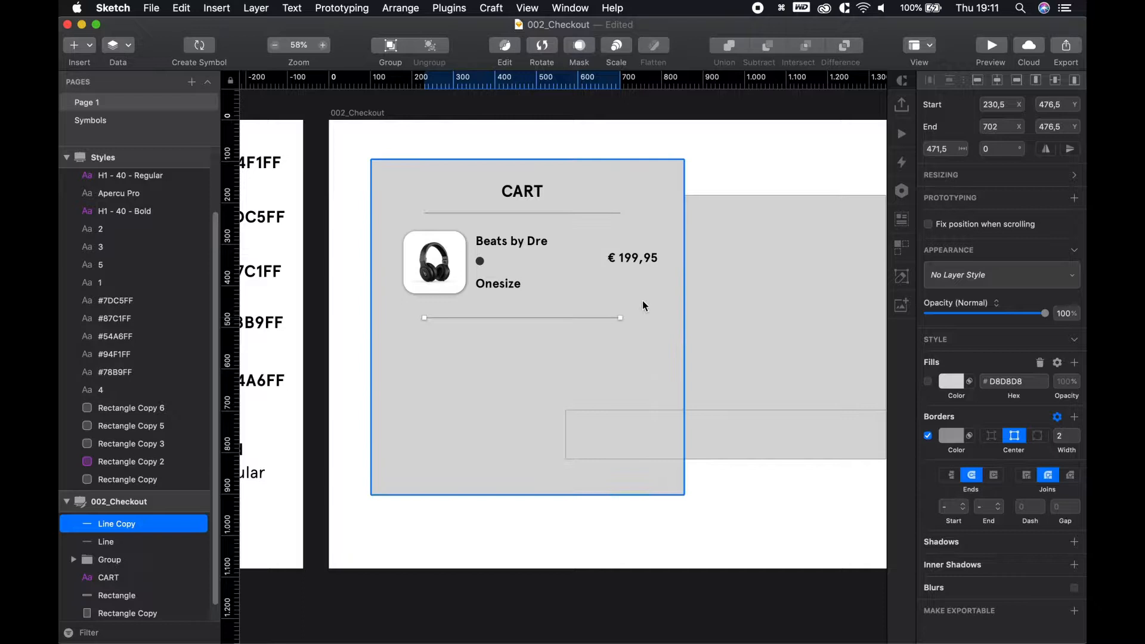
scroll(440, 317, "up", 5)
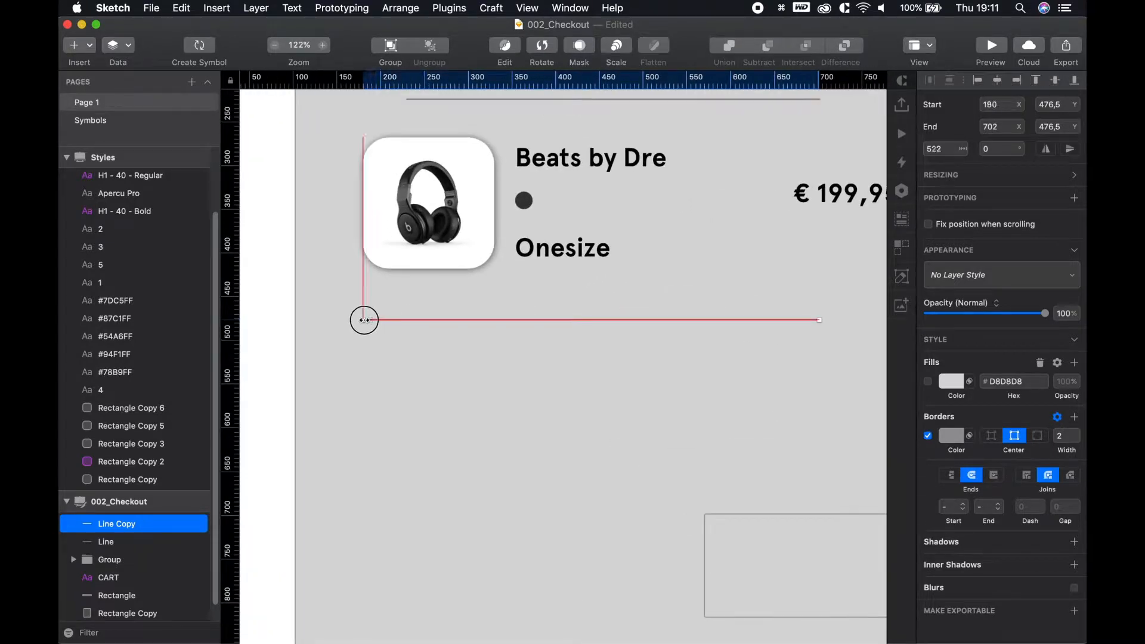
scroll(808, 345, "right", 5)
left_click_drag(678, 330, 753, 327)
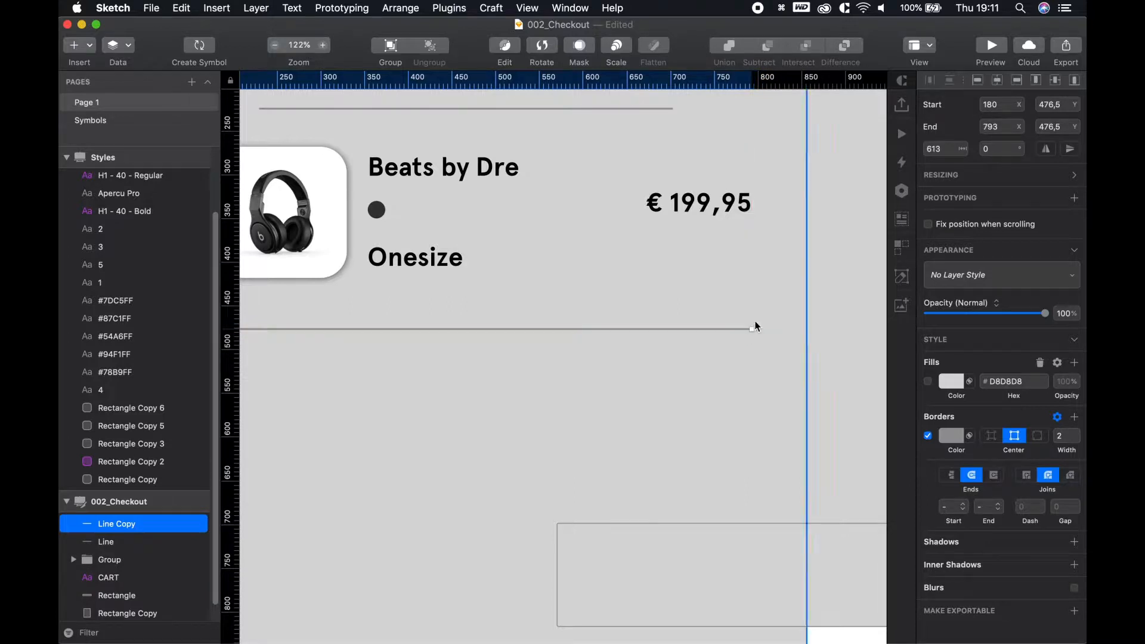
Copy the whole headphone row group below the new divider as a second cart item
left_click(738, 205)
left_click(731, 359)
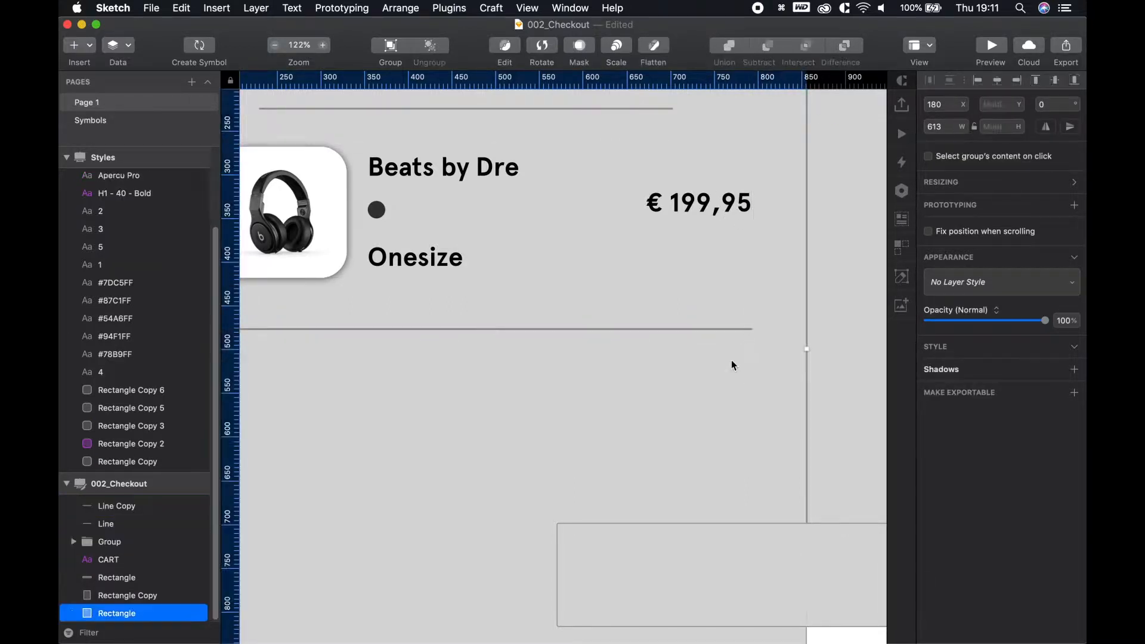
scroll(442, 400, "down", 3)
left_click_drag(413, 407, 508, 406)
left_click_drag(442, 245, 440, 408)
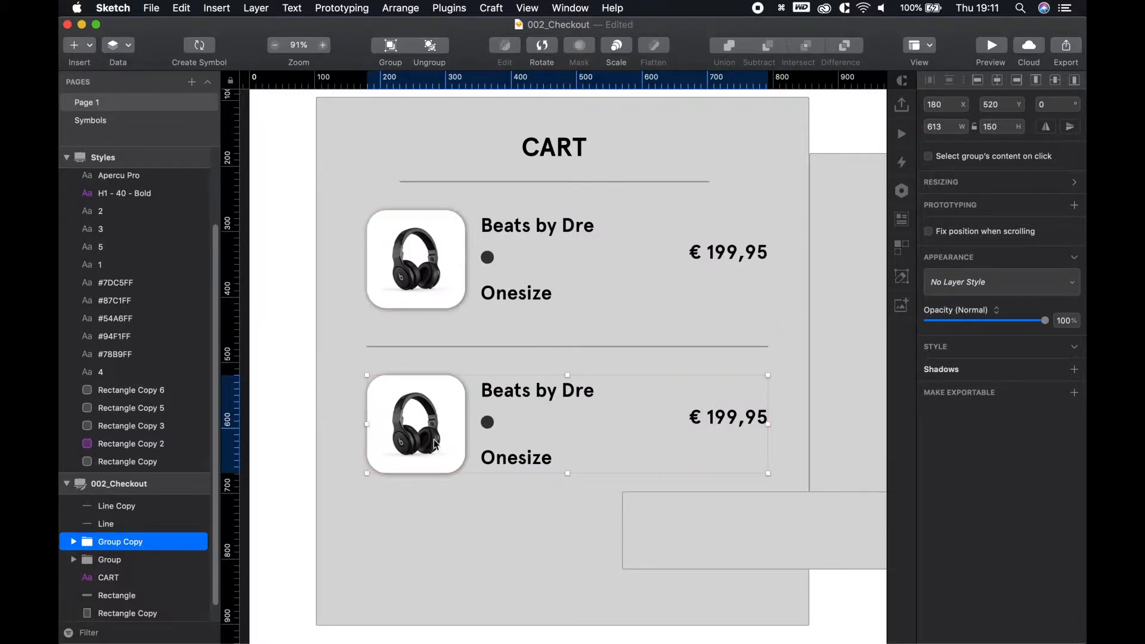
Replace the copied headphone image with Nike Shoe.png, scaled down to 110×55
left_click(423, 545)
double_click(420, 434)
key("BackSpace")
left_click(420, 434)
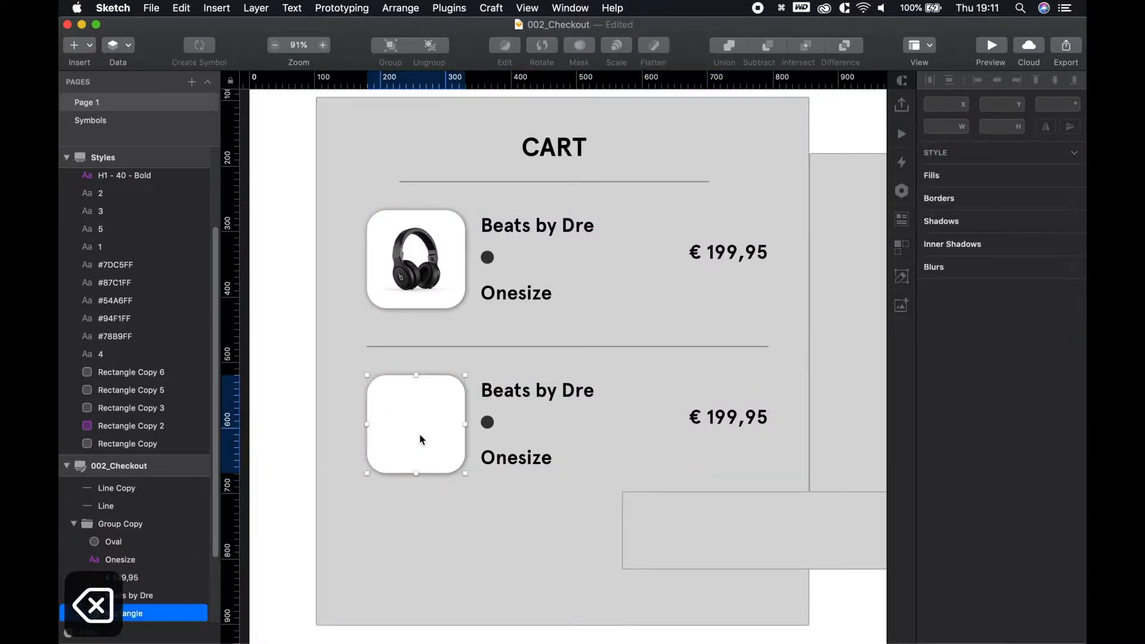
key("super+Tab")
left_click(835, 197)
mouse_move(835, 198)
left_mouse_down()
mouse_move(420, 370)
mouse_move(424, 421)
left_mouse_up()
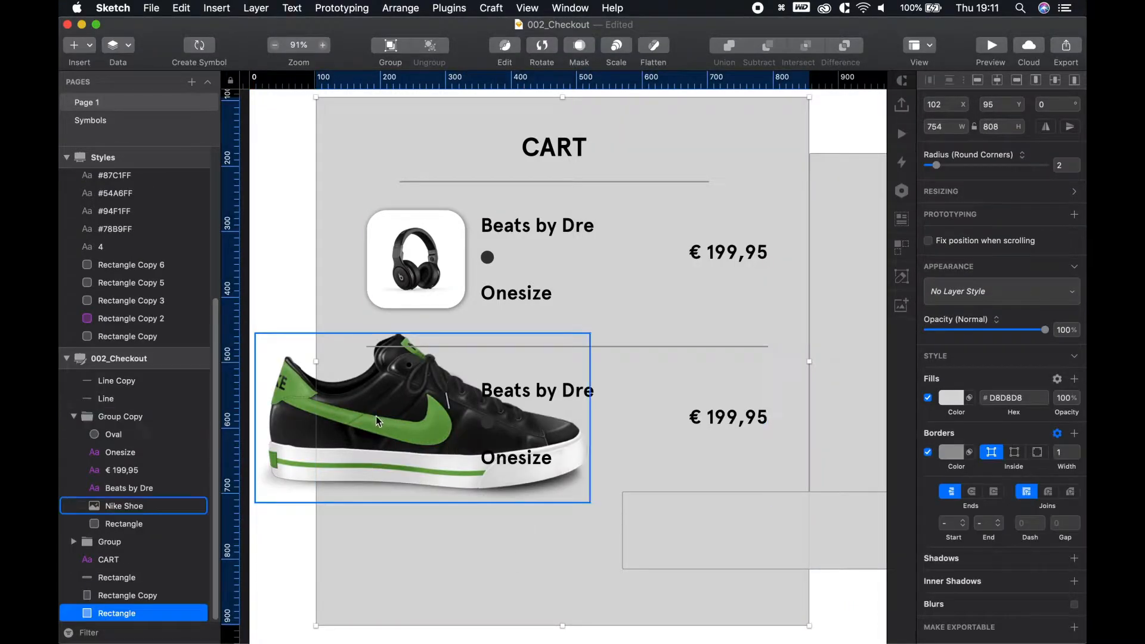
left_click_drag(590, 332, 417, 422)
left_click(453, 555)
Centre the shoe image vertically within its white card
scroll(436, 489, "down", 1)
scroll(432, 480, "up", 4)
double_click(422, 401)
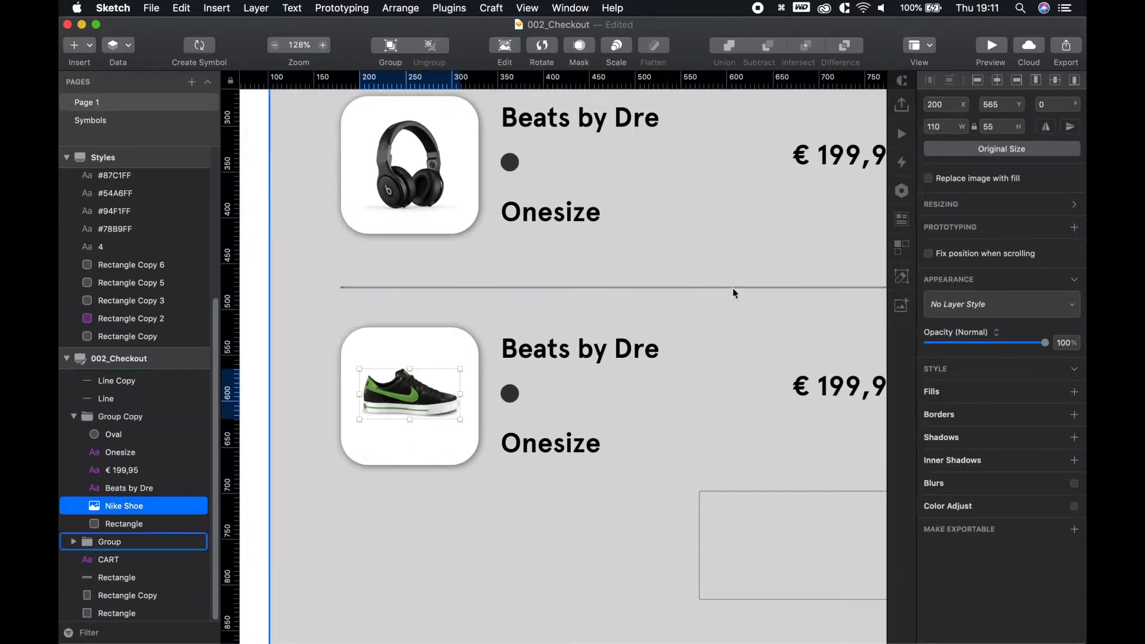
double_click(410, 167)
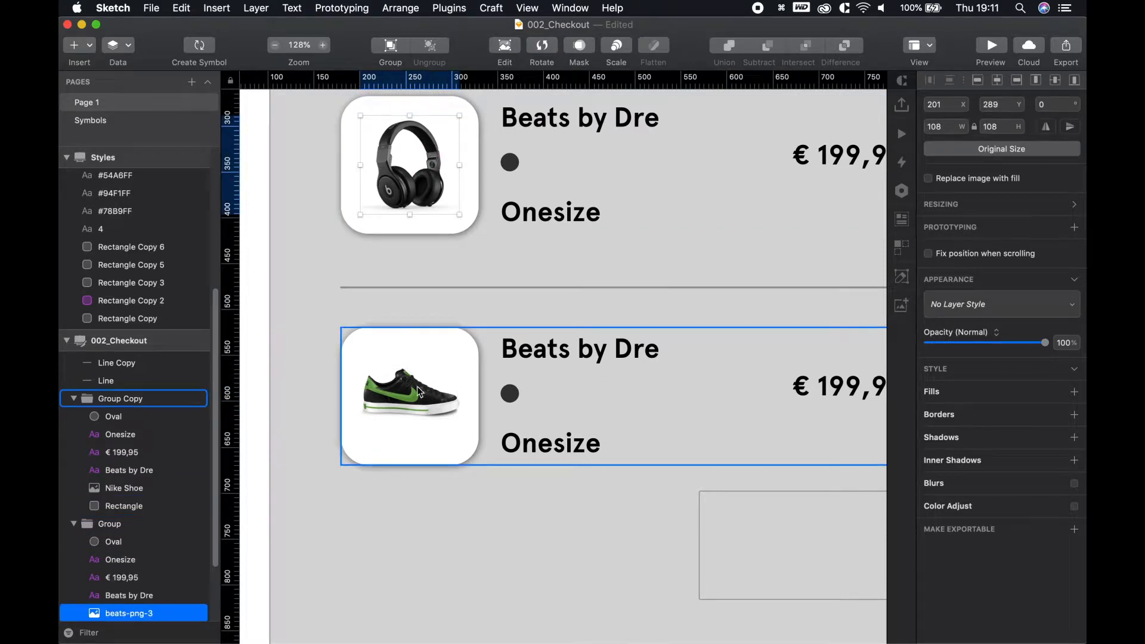
left_click(422, 479)
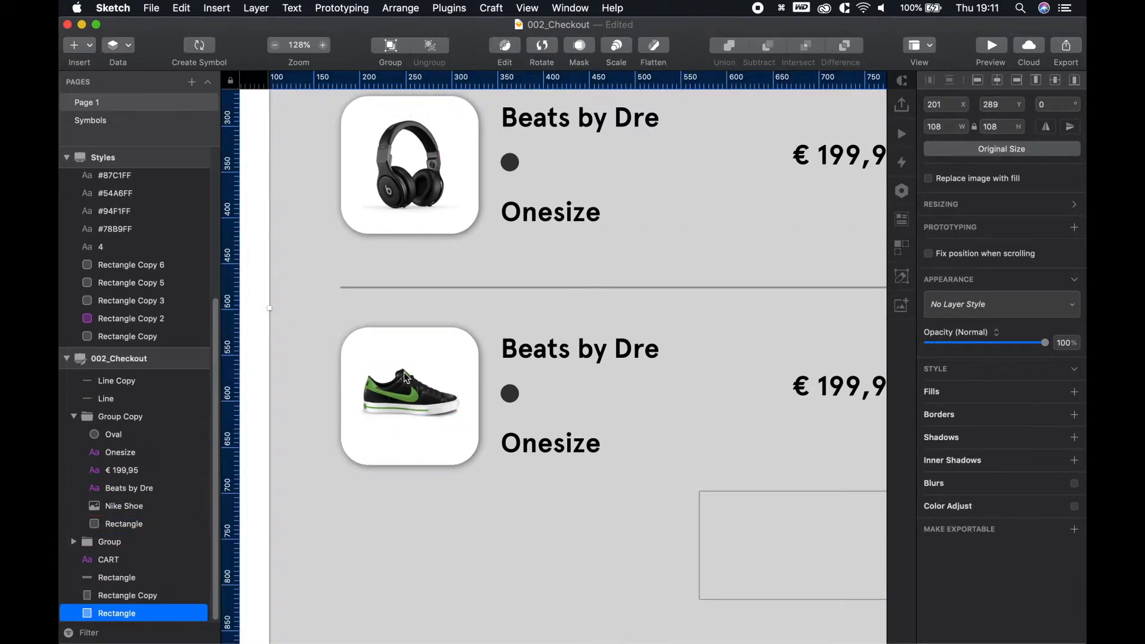
double_click(417, 413)
key("alt")
left_click(420, 330, "shift")
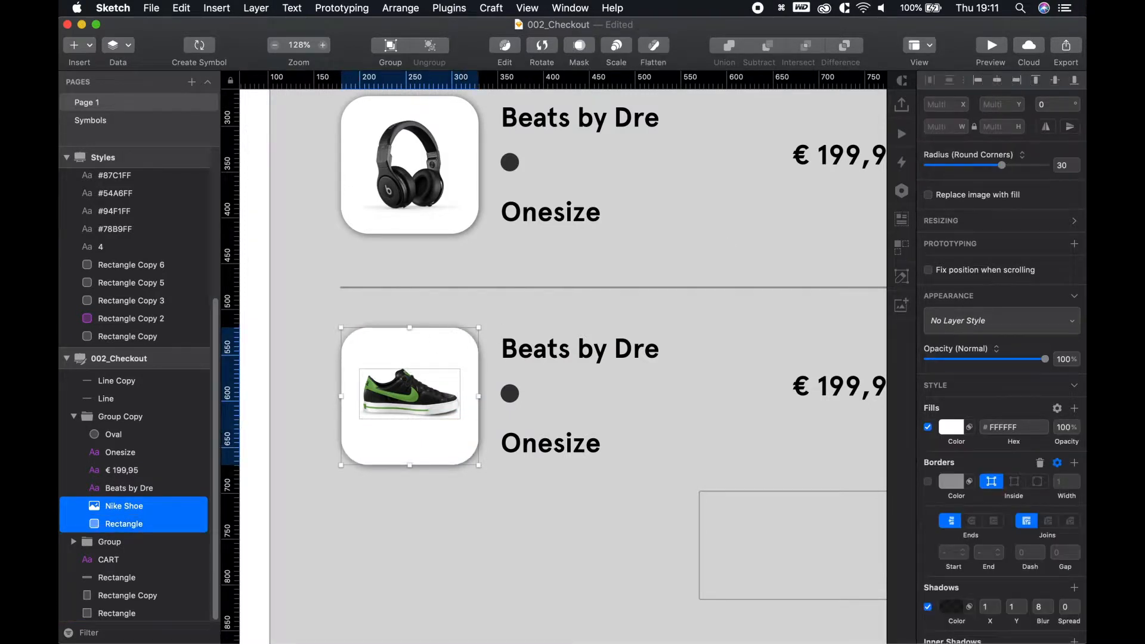
left_click(1059, 85)
Rename the second row's Beats by Dre title to 'Nike Performance'
left_click(602, 508)
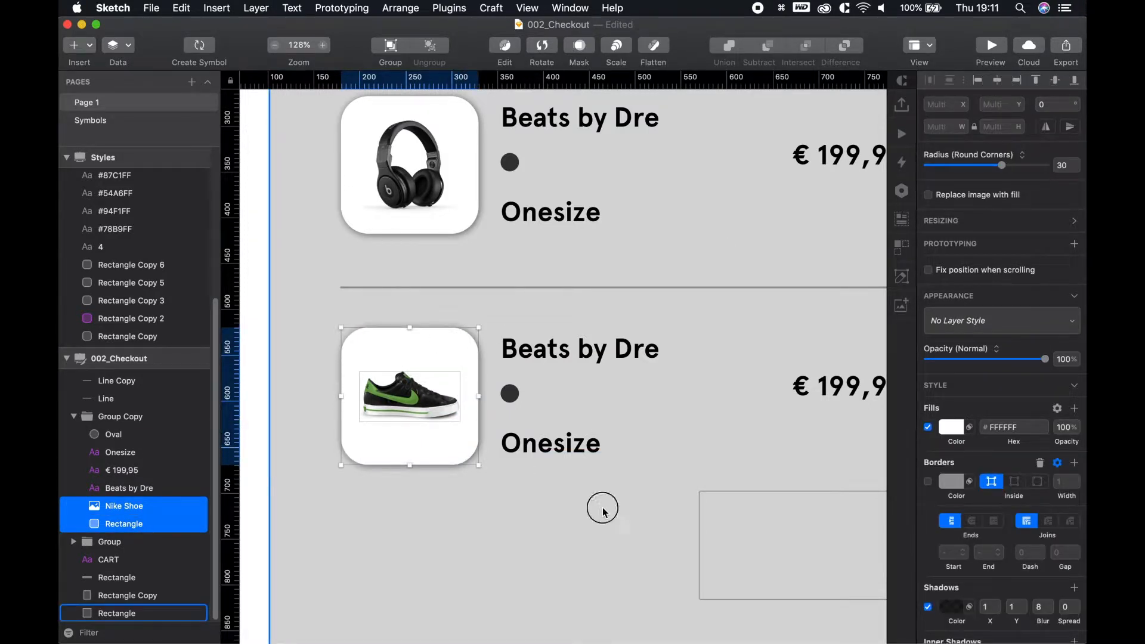
left_click(421, 160, "super")
key("alt")
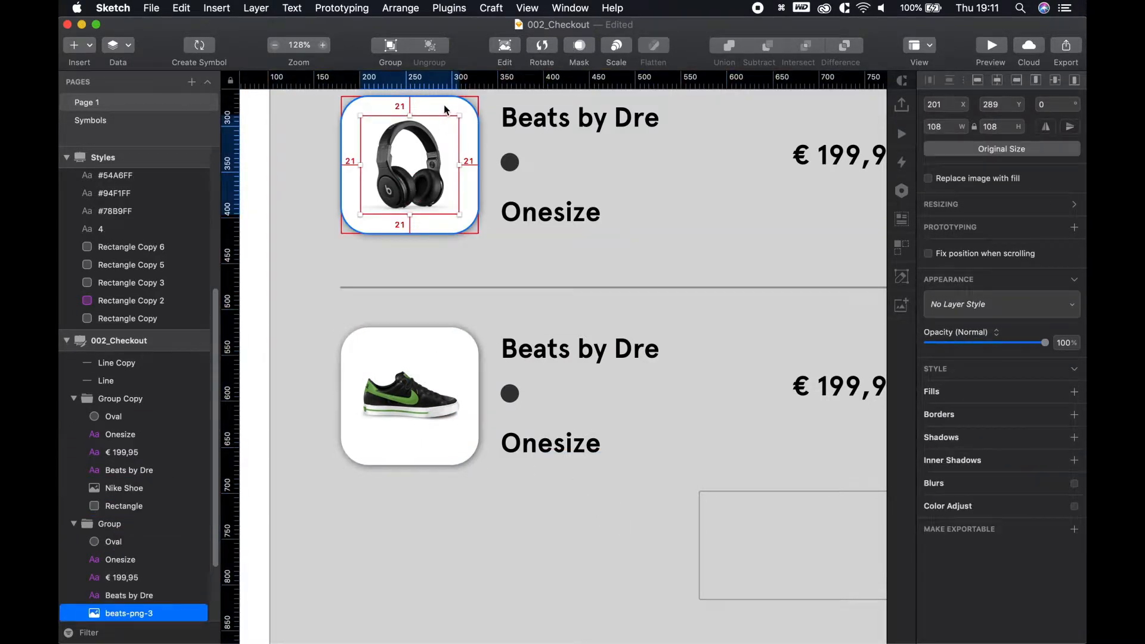
left_click(282, 425)
key("space")
left_click_drag(451, 416, 440, 413)
scroll(440, 413, "down", 3)
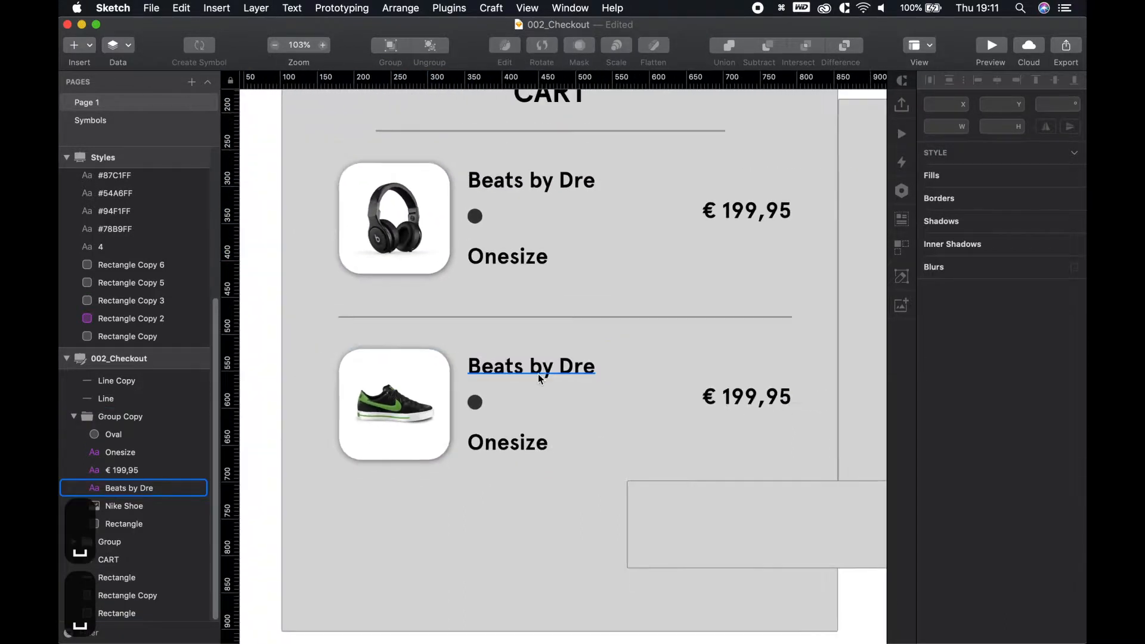
left_click(523, 371)
double_click(521, 367)
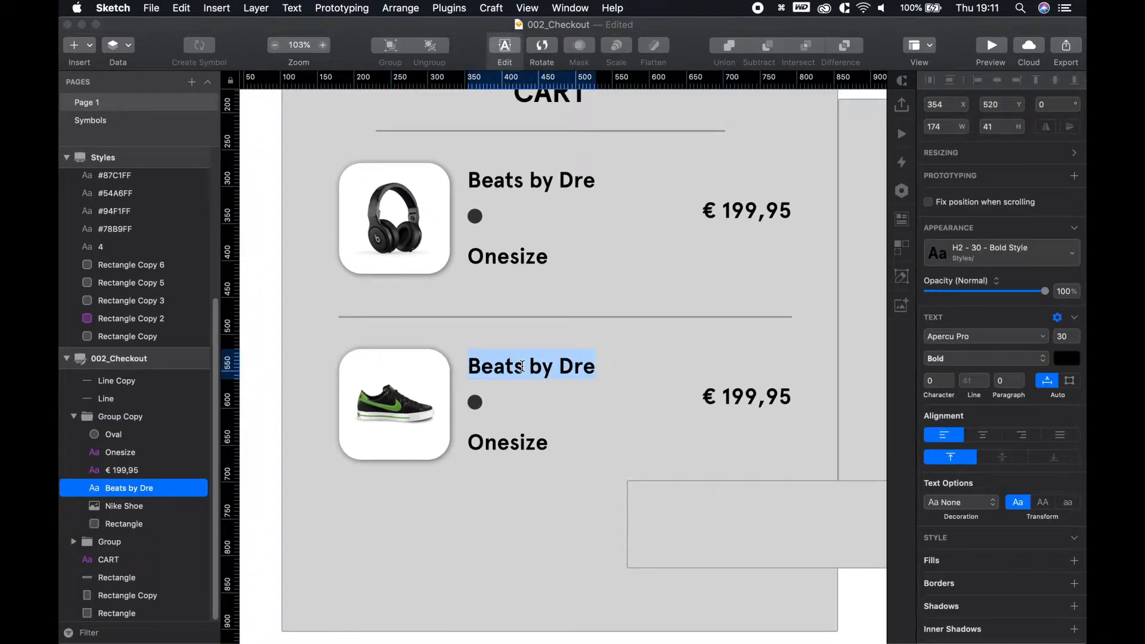
type("Nike Performance")
key("Escape")
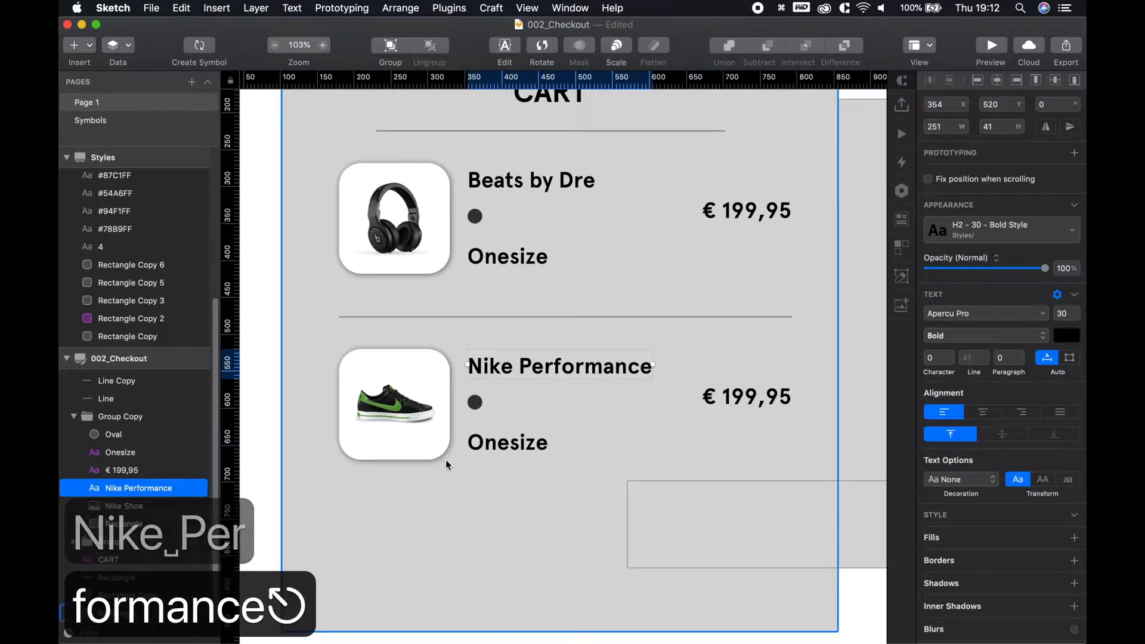
Change the second row's Onesize text to 'Size: 43'
left_click(508, 446)
double_click(507, 446)
type("Size")
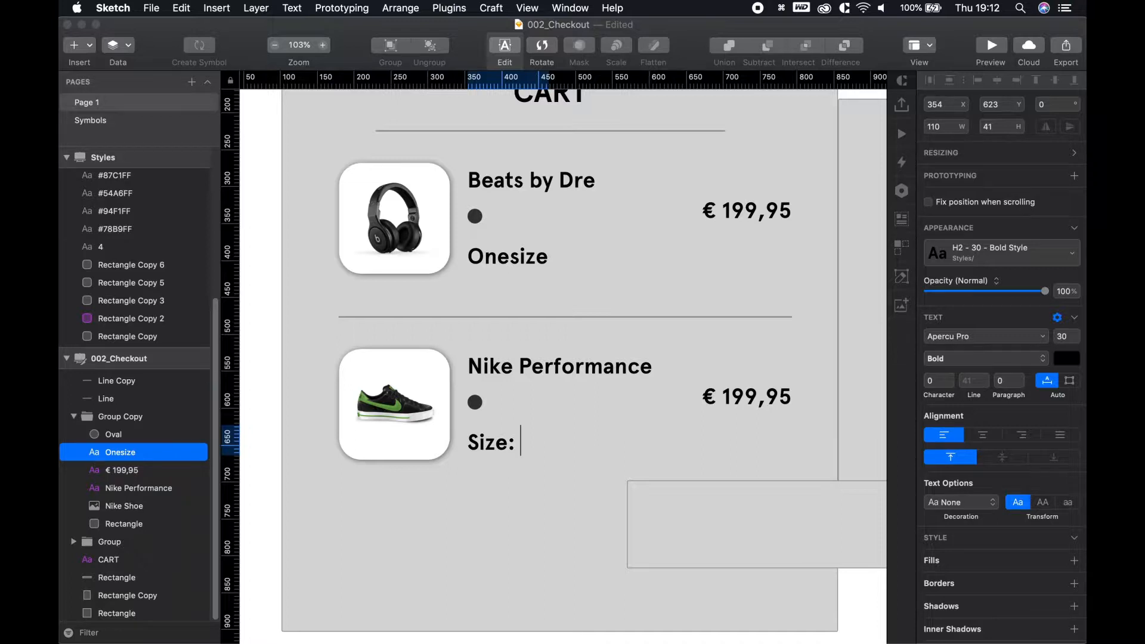
type(": 43")
key("Escape")
key("Escape")
left_click(317, 571)
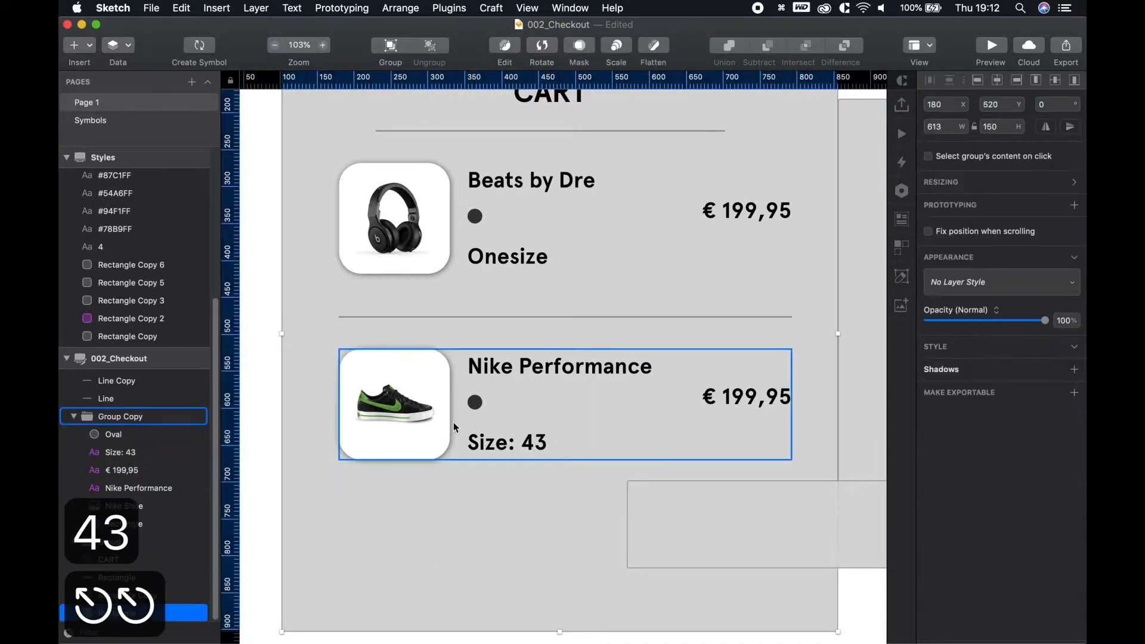
Duplicate the dark dot and colour the two dots with black and green sampled from the shoe
left_click(474, 403)
left_click_drag(473, 403, 502, 402)
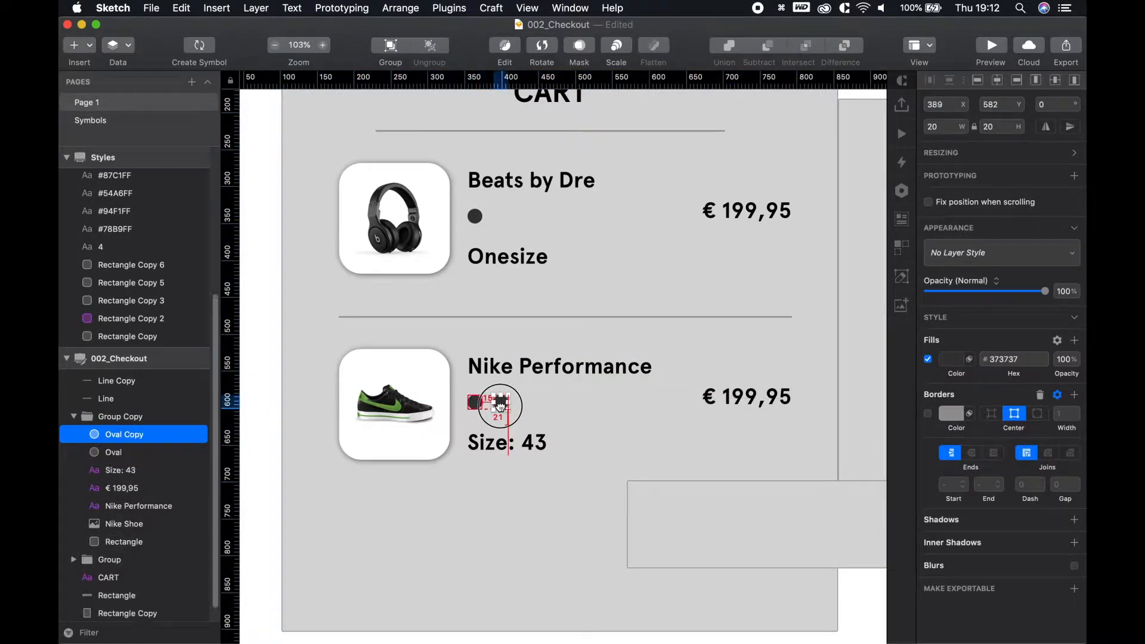
scroll(398, 435, "up", 10)
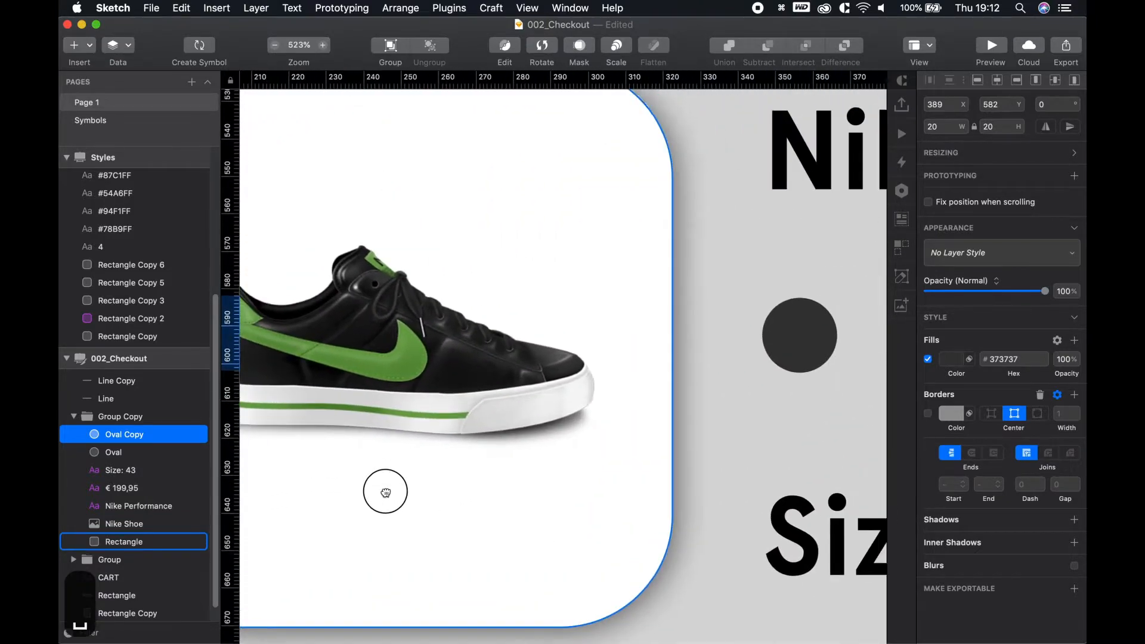
scroll(453, 453, "down", 2)
left_click(679, 371)
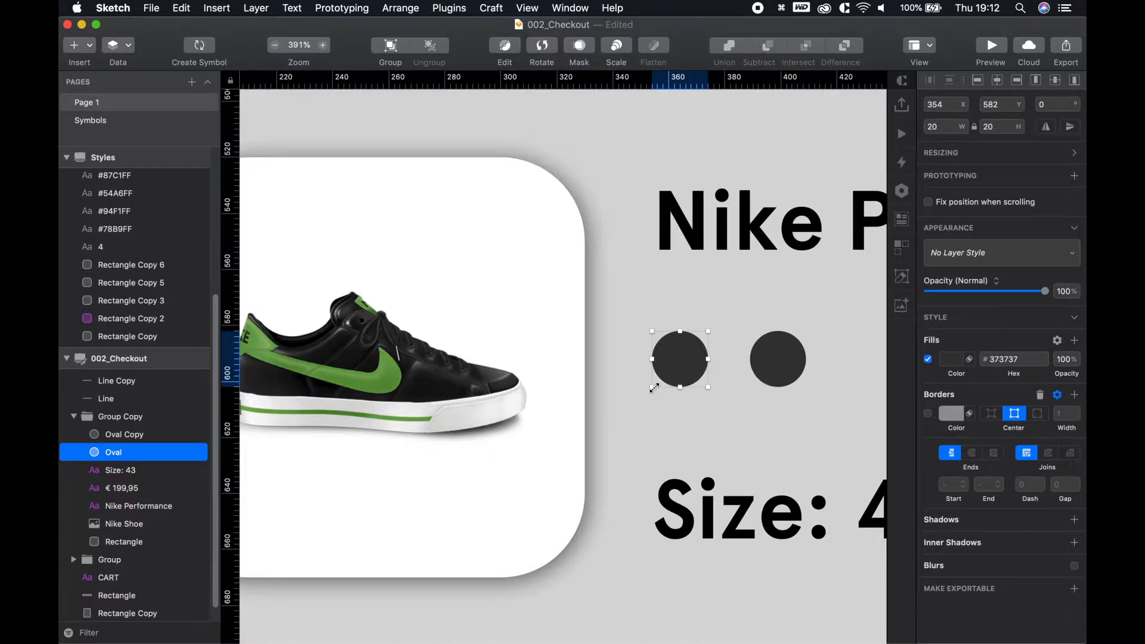
key("ctrl+c")
left_click(429, 385)
left_click(777, 377)
key("ctrl+c")
left_click(377, 388)
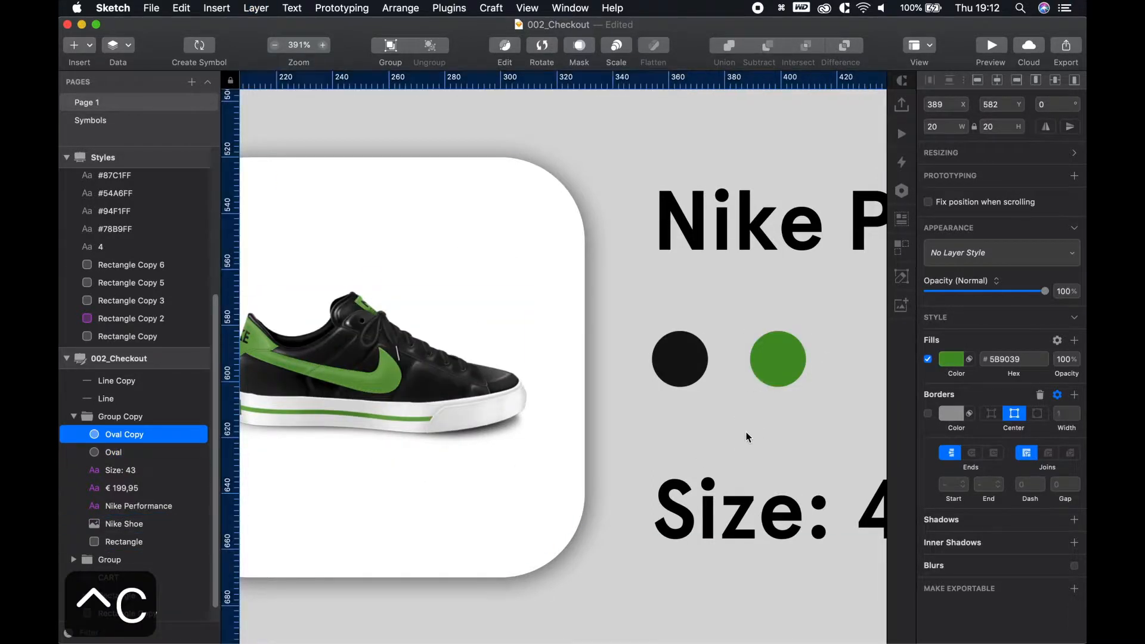
Nudge the green #5B9039 dot left so it sits 10 px from the black dot
left_click(746, 432)
scroll(709, 439, "up", 5)
scroll(710, 439, "down", 5)
double_click(765, 365)
key("alt")
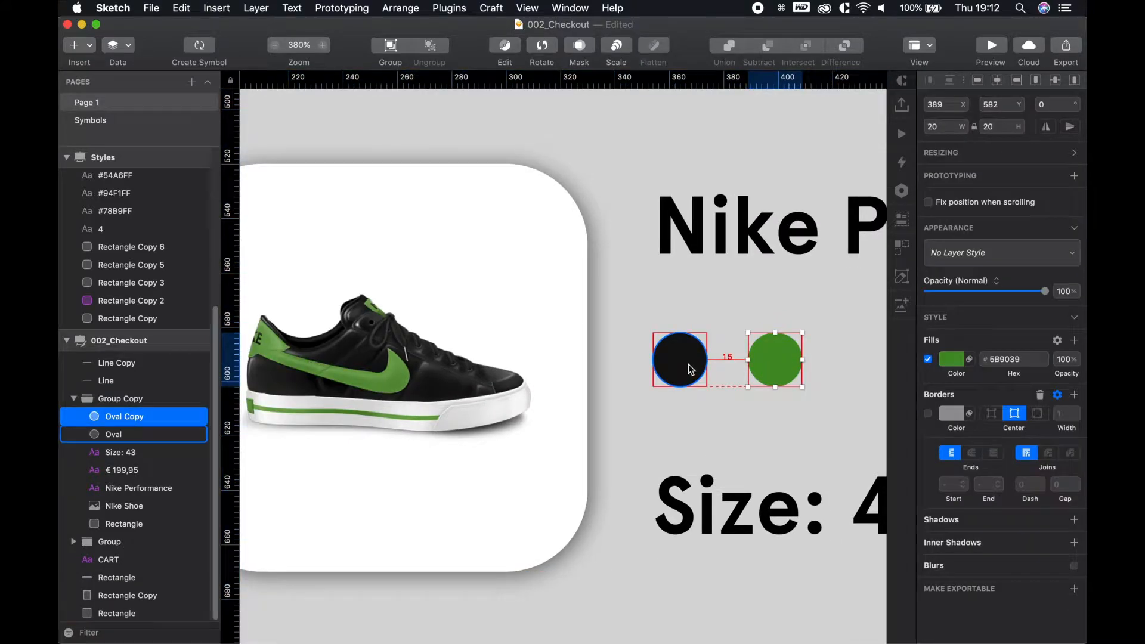
key("Left")
key("Left")
key("Left")
key("Left")
key("Left")
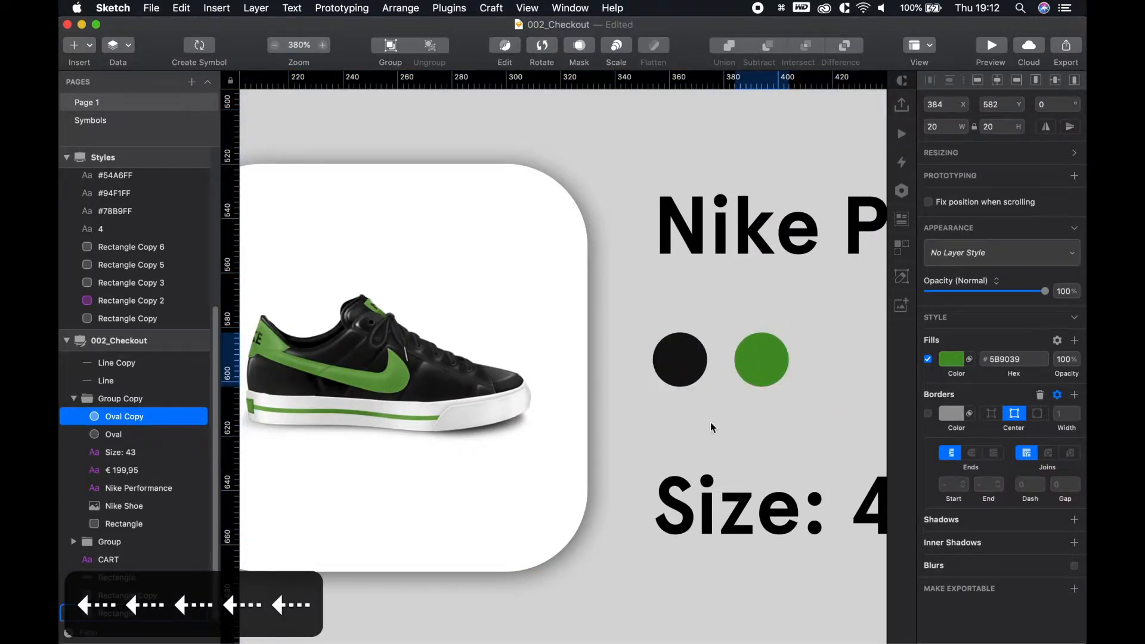
Change the Nike row's price to € 74,95
scroll(710, 427, "down", 10)
key("space")
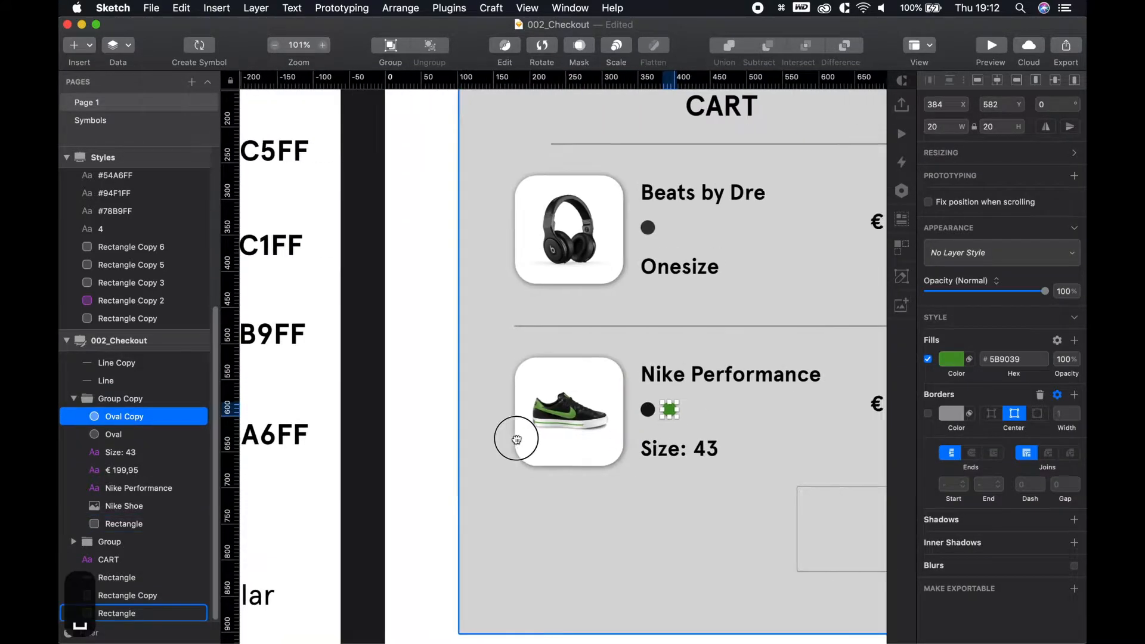
scroll(516, 439, "down", 3)
left_click(660, 409)
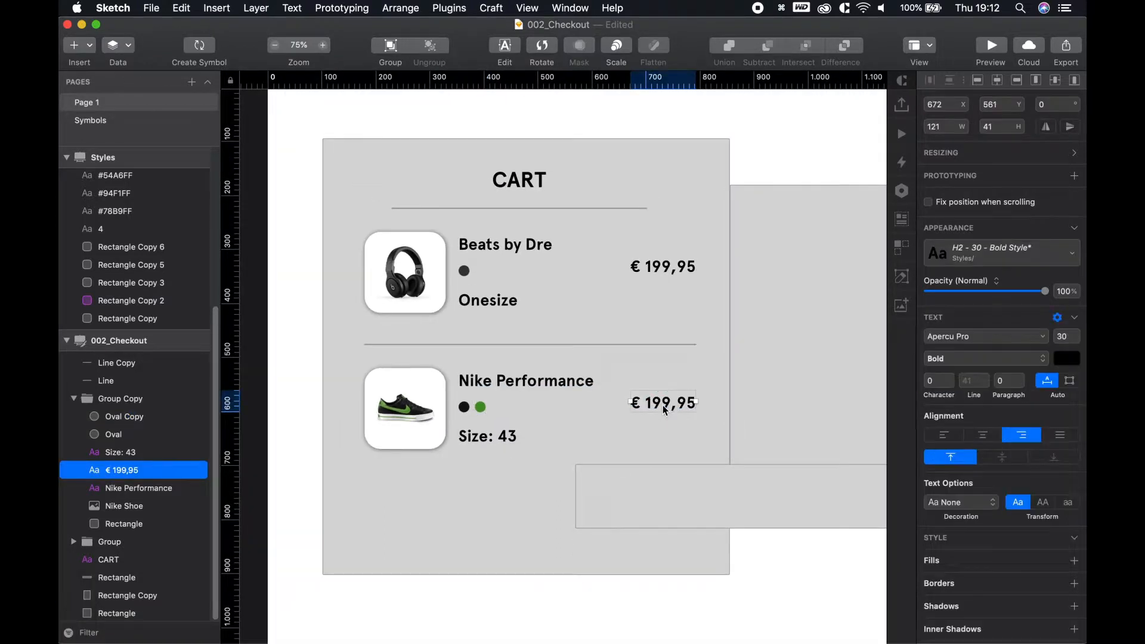
double_click(663, 409)
key("BackSpace")
key("BackSpace")
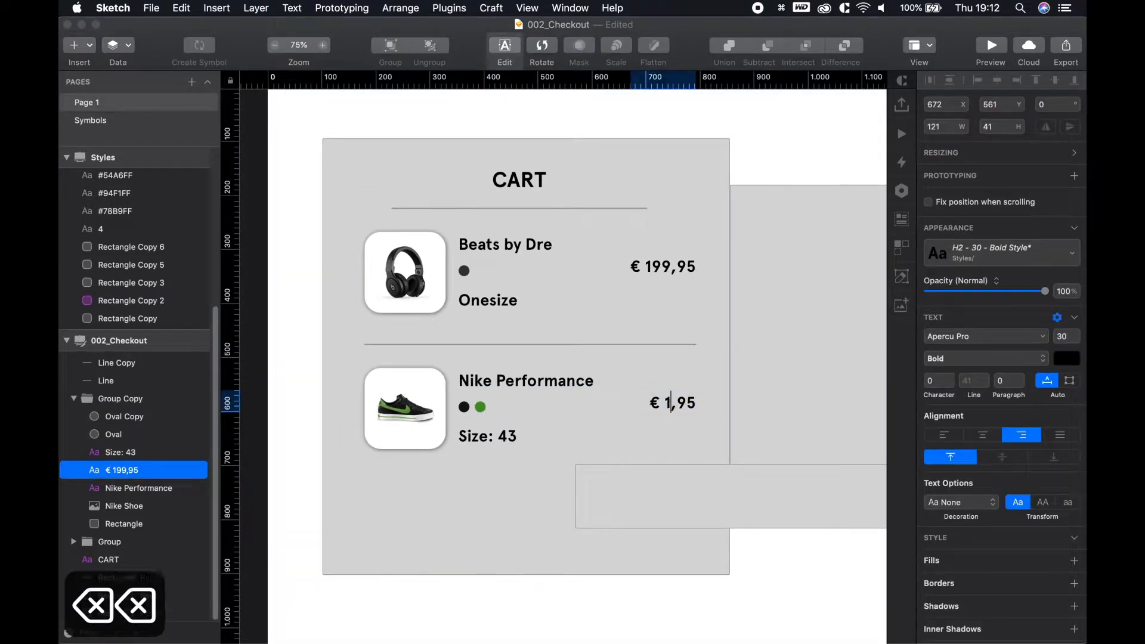
type("74")
key("BackSpace")
key("BackSpace")
key("BackSpace")
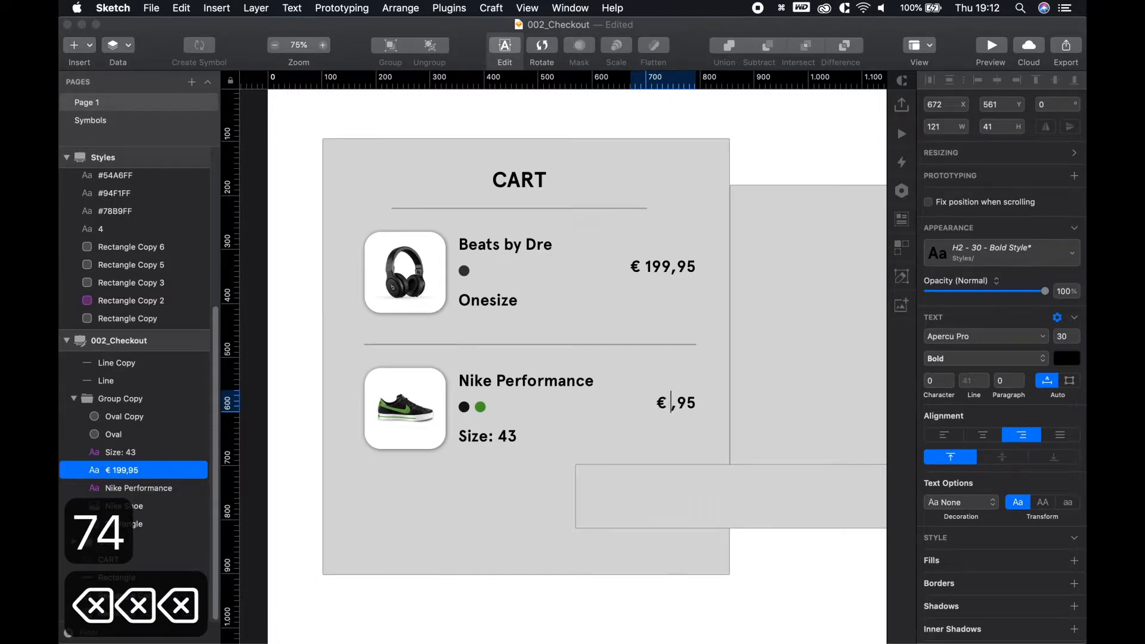
type("74")
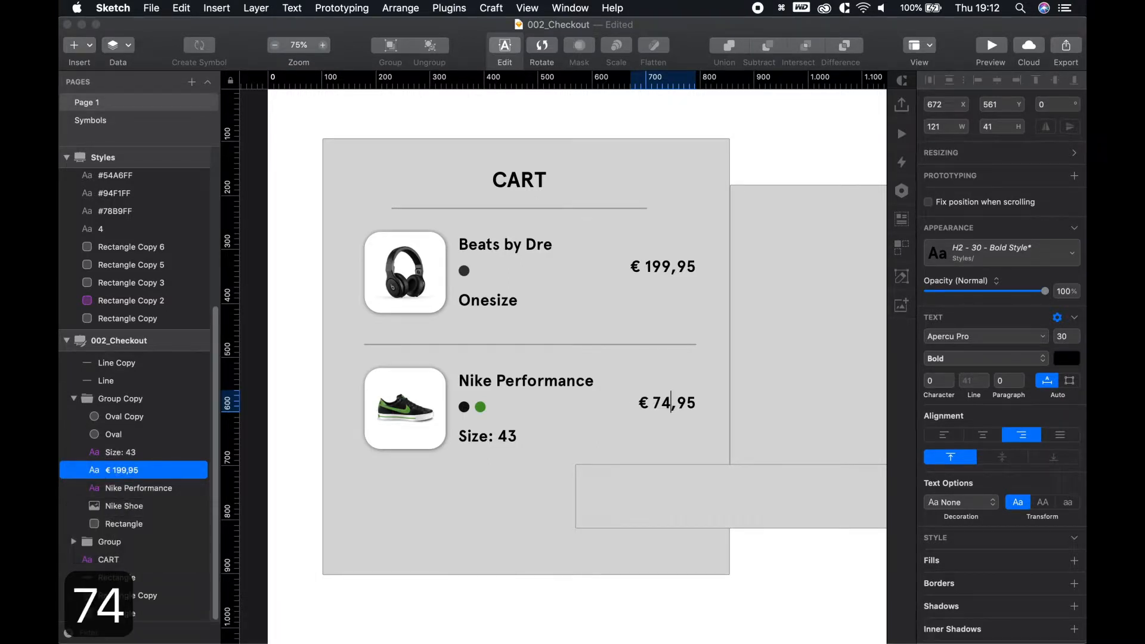
key("Escape")
left_click(494, 439)
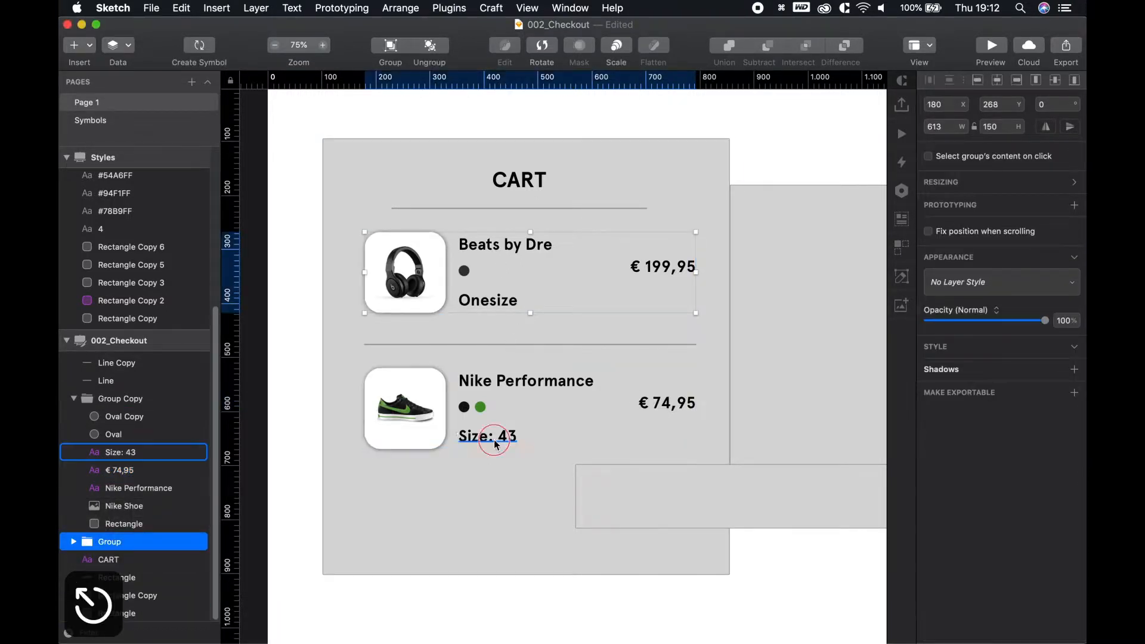
Apply the H2 - 30 - Regular text style to the Onesize and Size: 43 texts
left_click(501, 310, "shift")
left_click(947, 256)
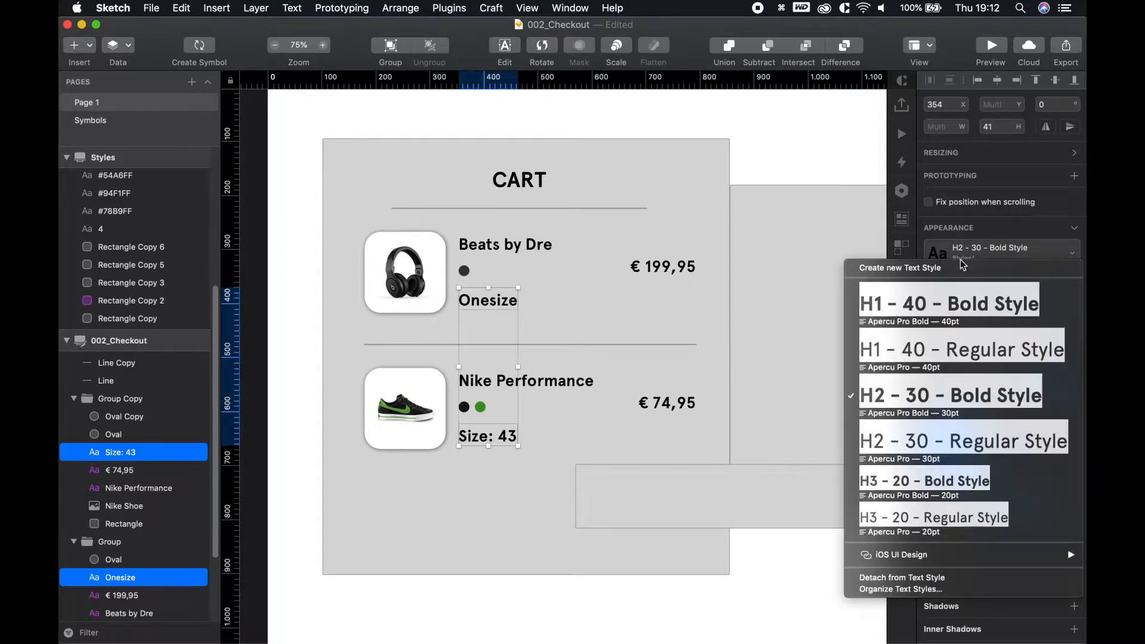
left_click(978, 444)
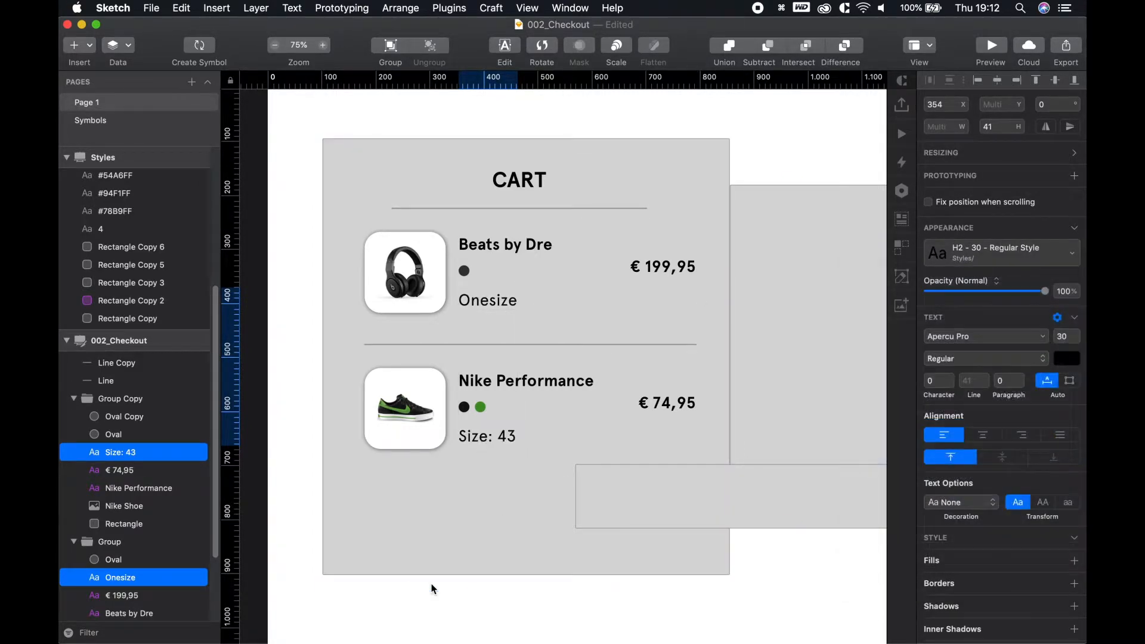
left_click(554, 481)
Reposition the Onesize text to even the spacing in the headphone row
scroll(511, 429, "up", 3)
scroll(512, 429, "up", 3)
scroll(514, 317, "up", 5)
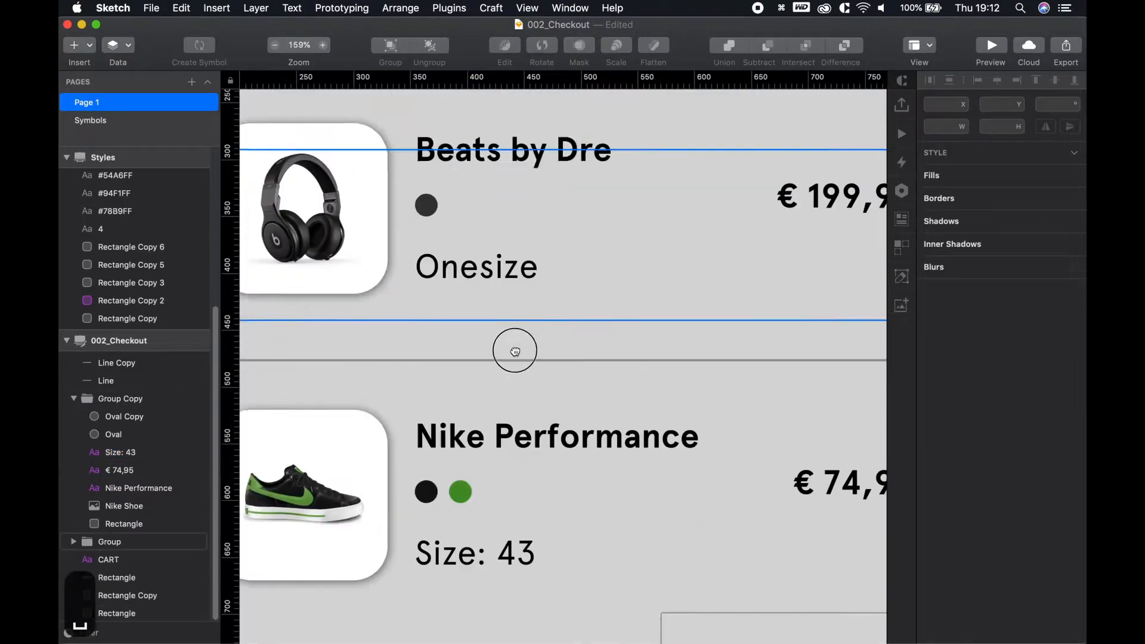
left_click(480, 254)
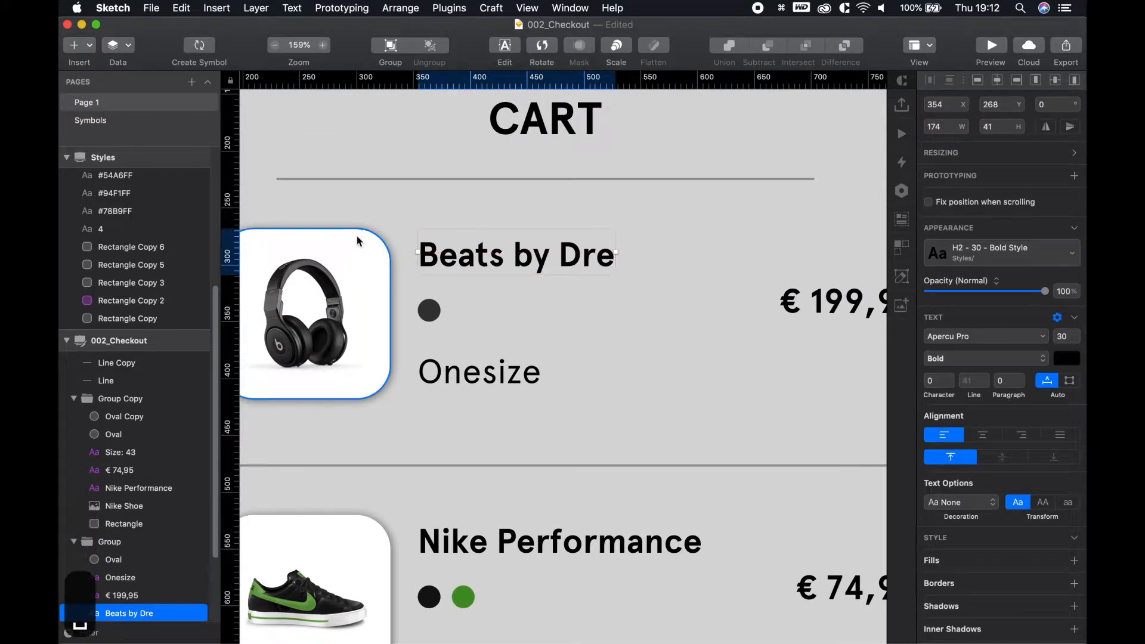
left_click_drag(395, 223, 525, 430)
left_click(524, 430)
double_click(472, 377)
left_click(346, 391, "shift")
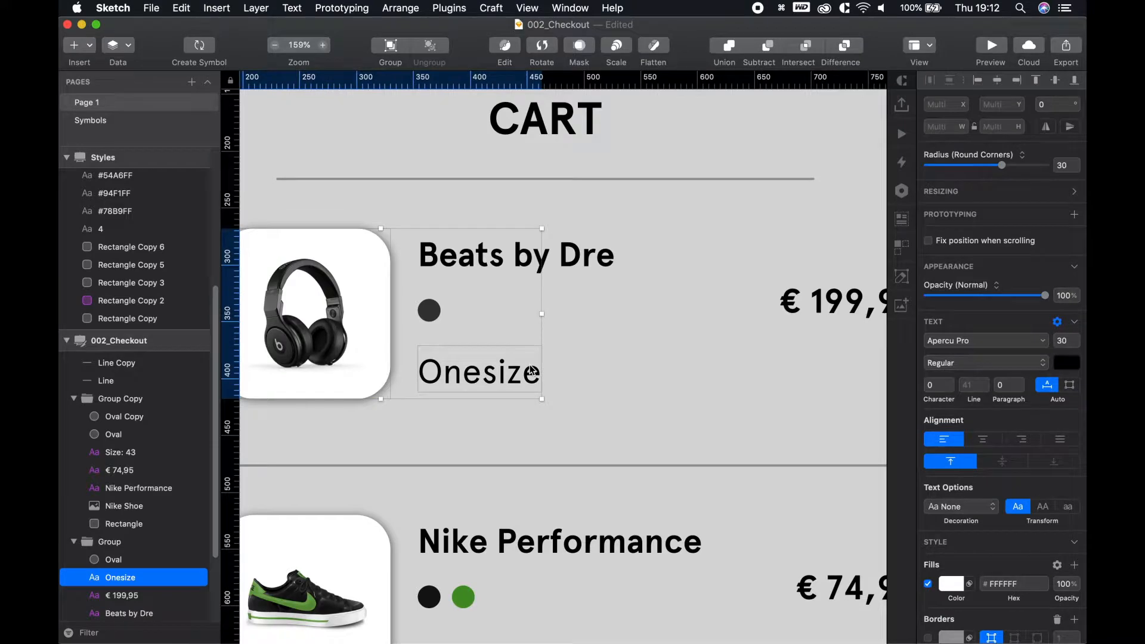
left_click(588, 417)
double_click(479, 374)
left_click_drag(478, 374, 479, 380)
key("space")
left_click_drag(559, 376, 564, 172)
Move Nike Performance down 10 px and adjust Size: 43 to even the Nike row spacing
double_click(486, 459)
left_click_drag(486, 460, 486, 466)
left_click(506, 520)
key("space")
left_click_drag(555, 427, 612, 455)
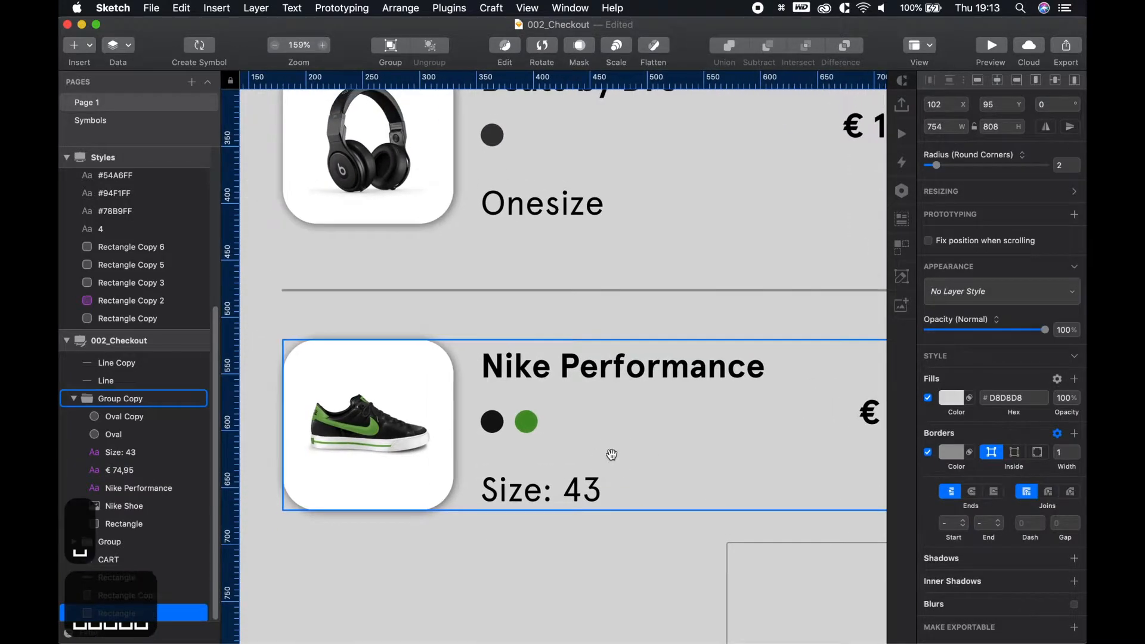
double_click(523, 361)
key("alt")
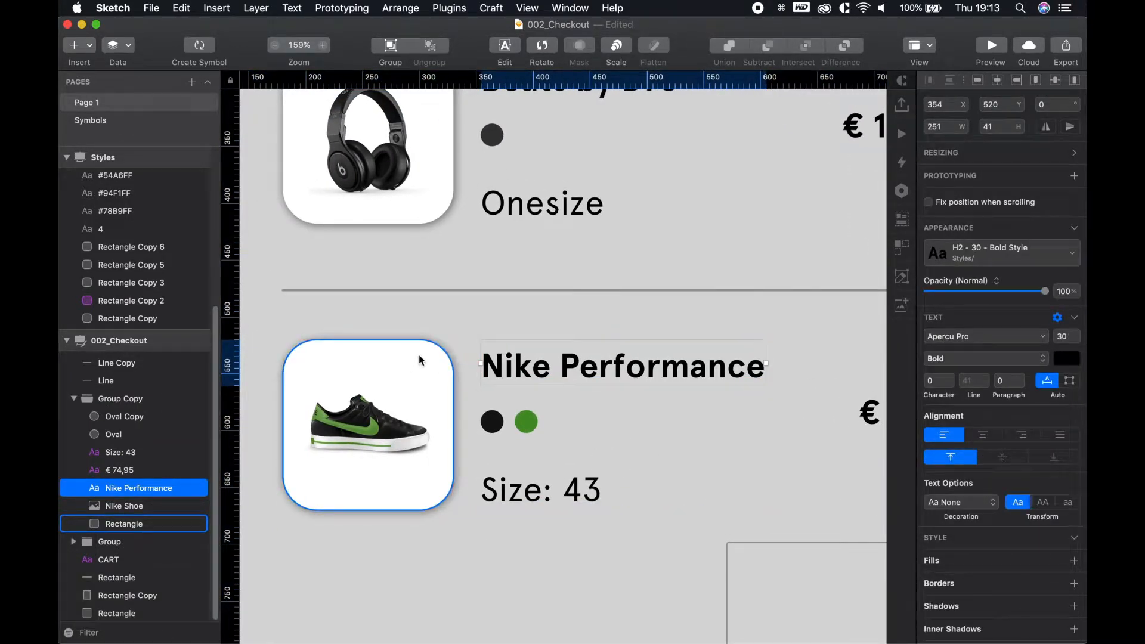
key("shift+Down")
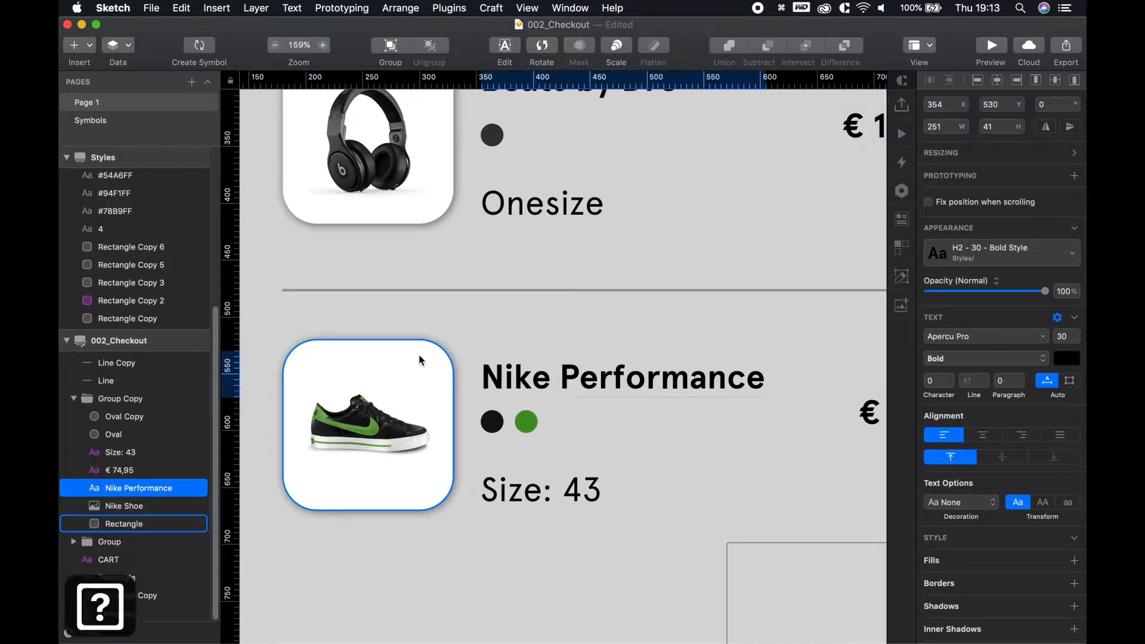
left_click(525, 493)
key("shift+Up")
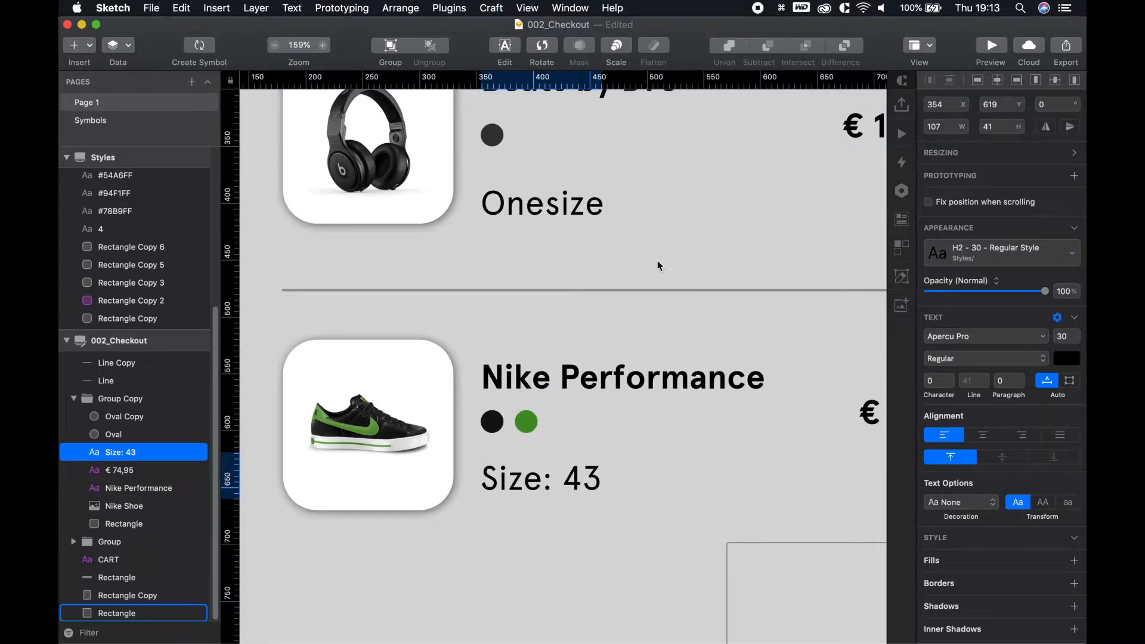
left_click(690, 204)
Move Beats by Dre down 10 px, Onesize up 10 px and the headphone dot down 5 px
scroll(560, 321, "up", 5)
double_click(562, 322)
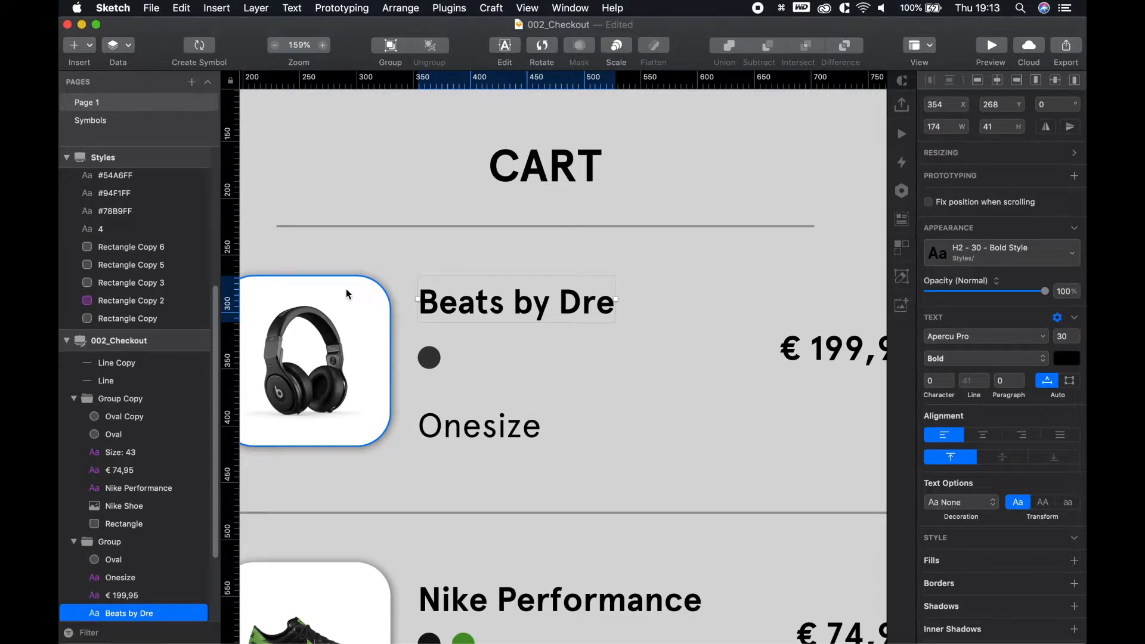
key("shift+Down")
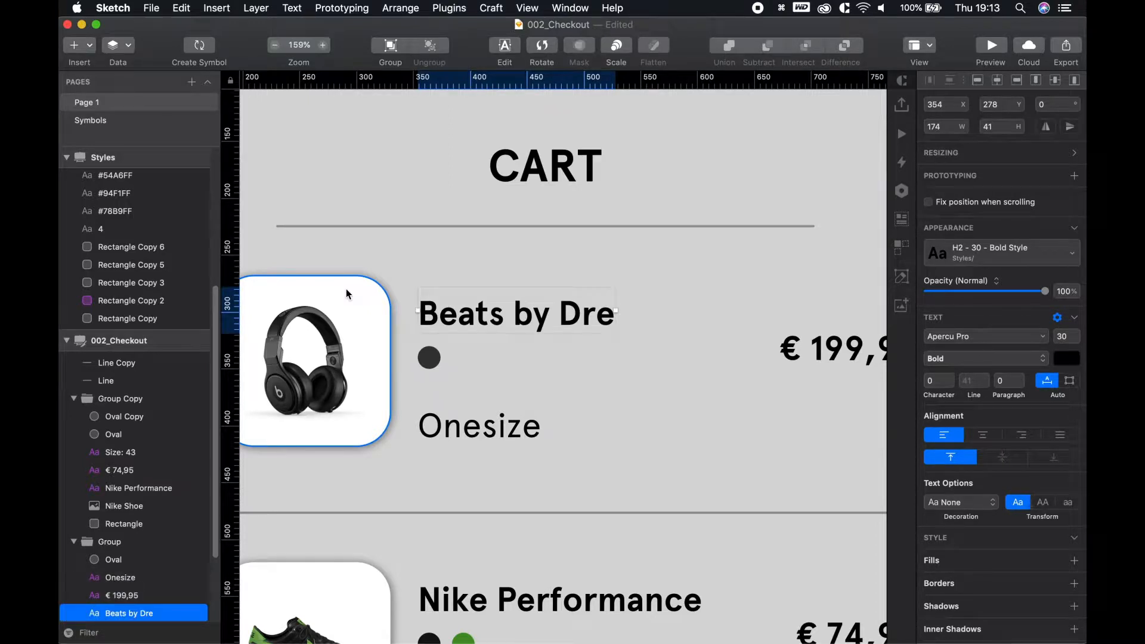
left_click(473, 424)
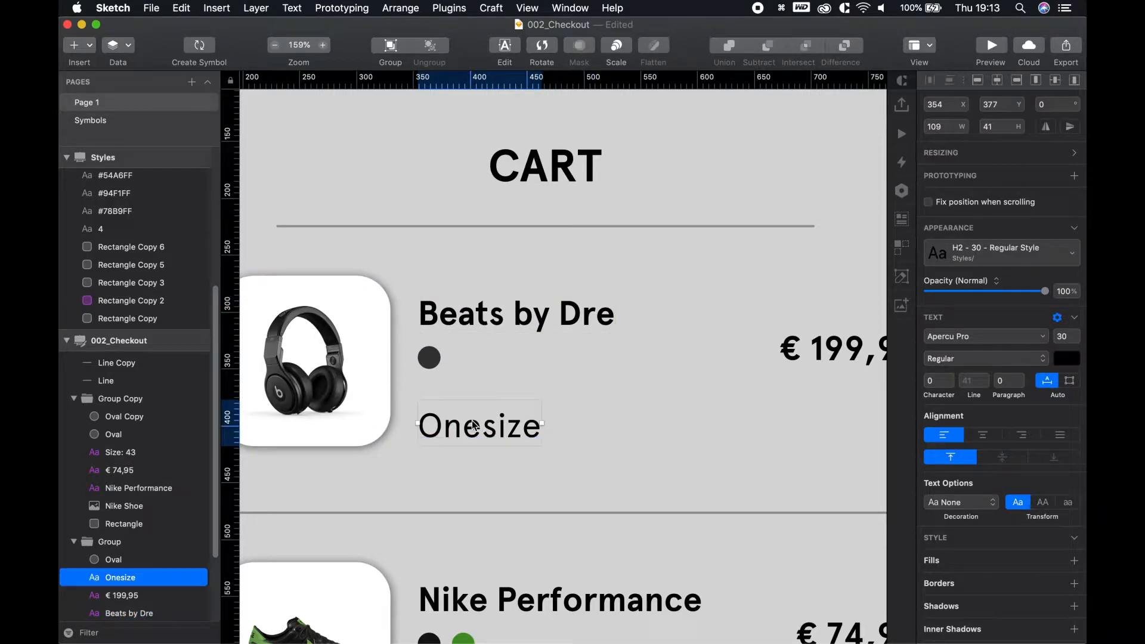
key("shift+Up")
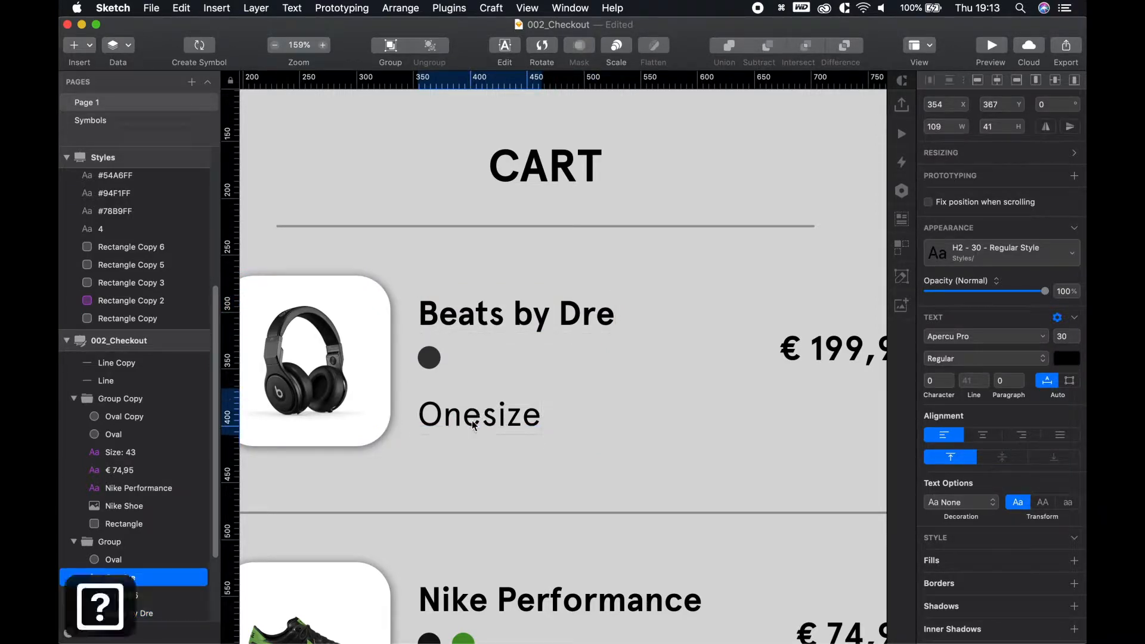
left_click(413, 324)
left_click(429, 358)
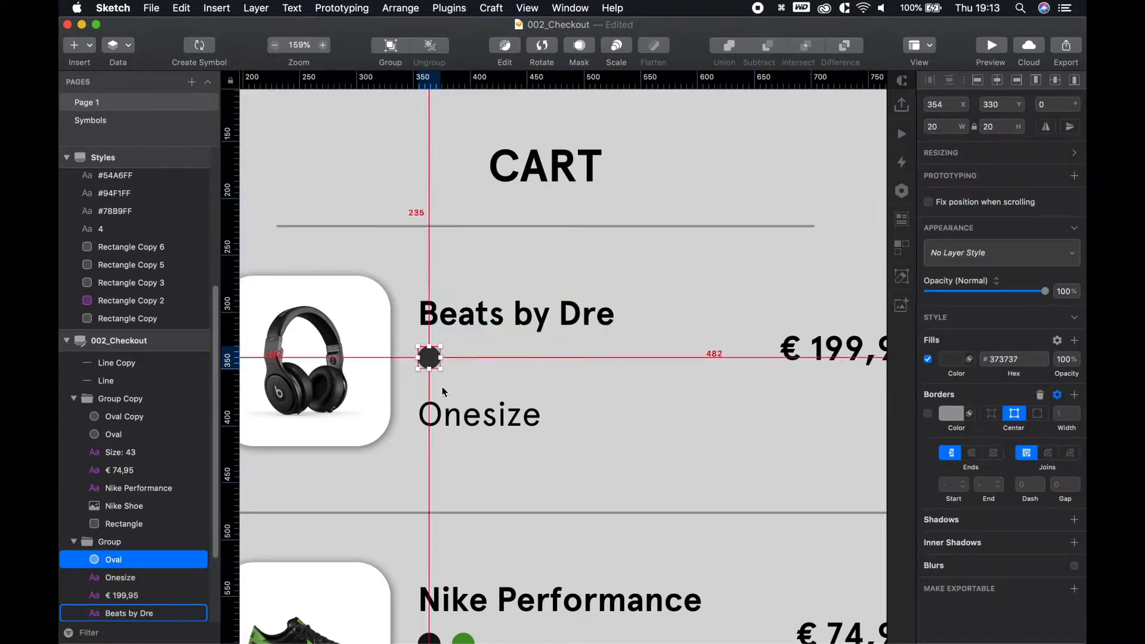
key("Down")
key("Down")
key("Down")
key("Down")
key("Down")
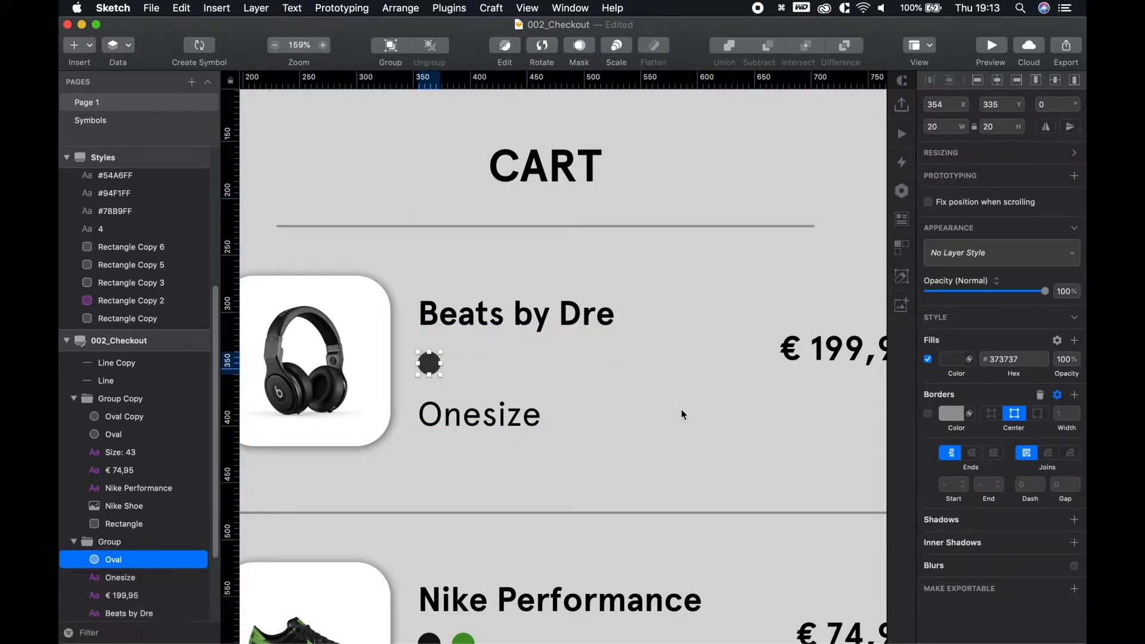
left_click(369, 375, "shift")
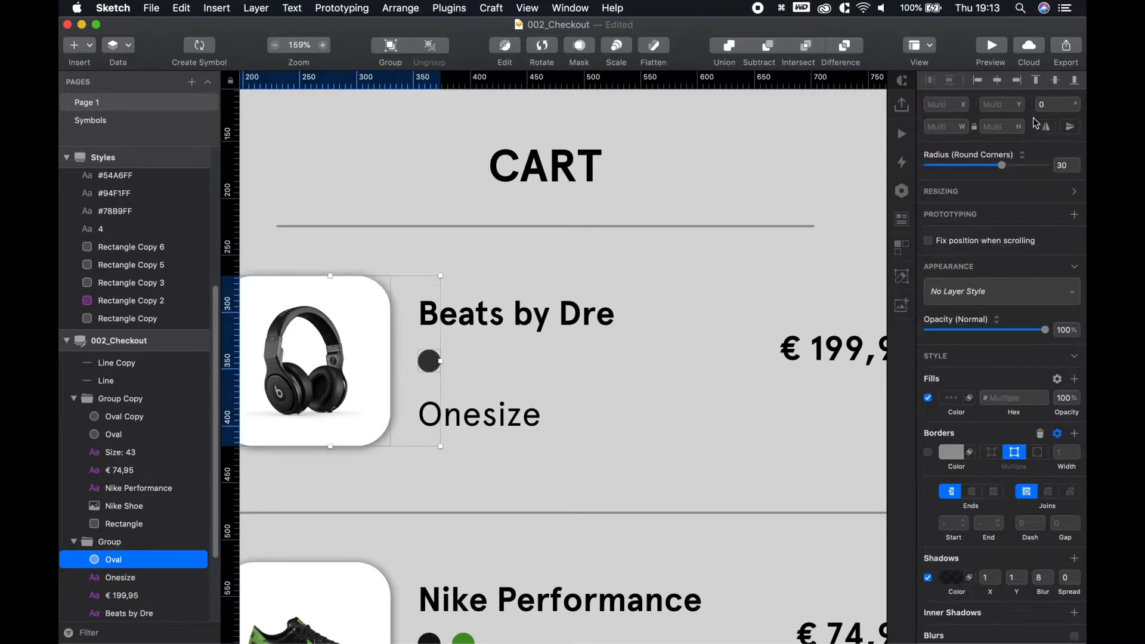
left_click(650, 434)
Centre the € 199,95 price vertically within the headphone card
key("space")
left_click_drag(584, 492, 530, 392)
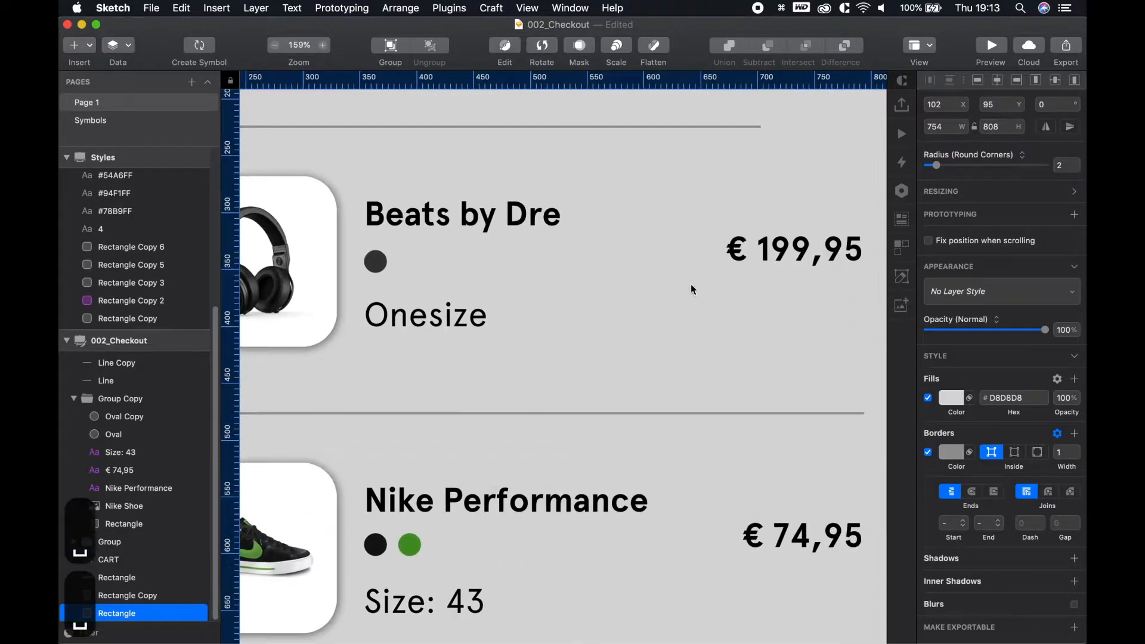
left_click(781, 253)
left_click(286, 191, "shift")
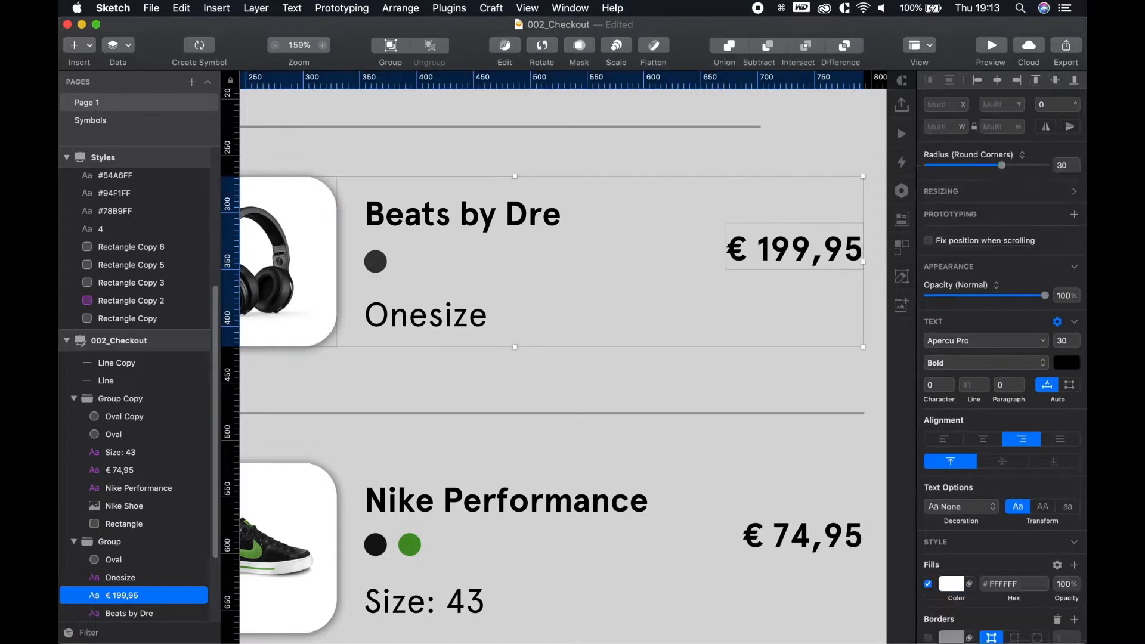
left_click(1055, 81)
left_click(650, 433)
Centre the black and green Nike colour dots vertically on their card
key("space")
left_click_drag(525, 561, 734, 339)
left_click(589, 325, "super")
left_click(618, 322, "shift")
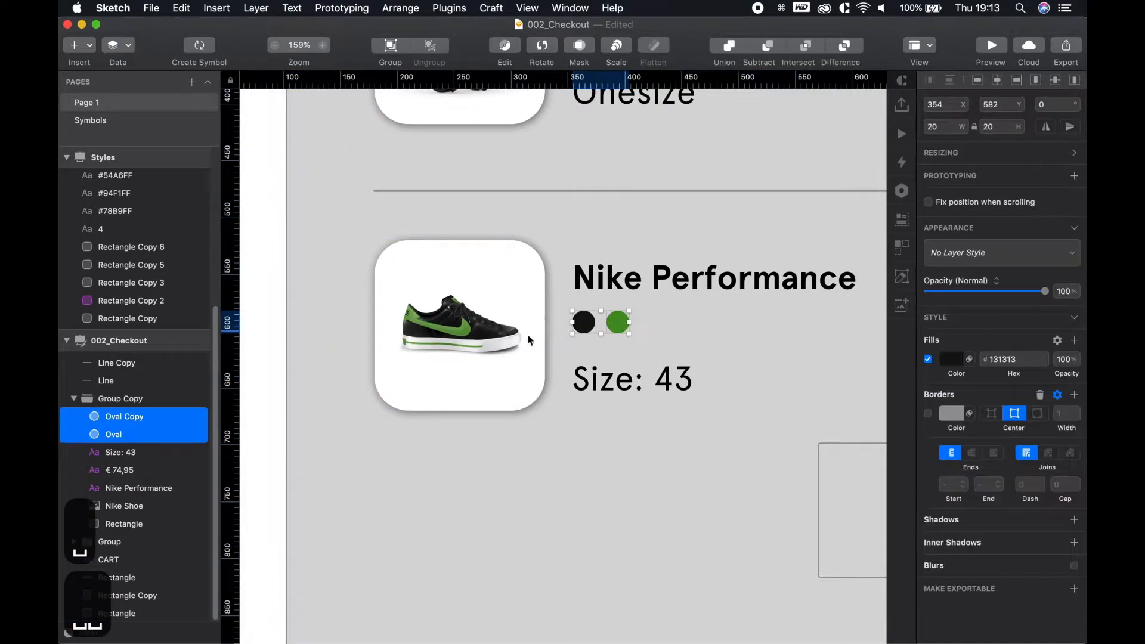
left_click(536, 375, "shift")
left_click(1058, 82)
left_click(610, 542)
Centre the € 74,95 price vertically on the Nike card
key("space")
left_click_drag(687, 392, 498, 440)
left_click(821, 363, "super")
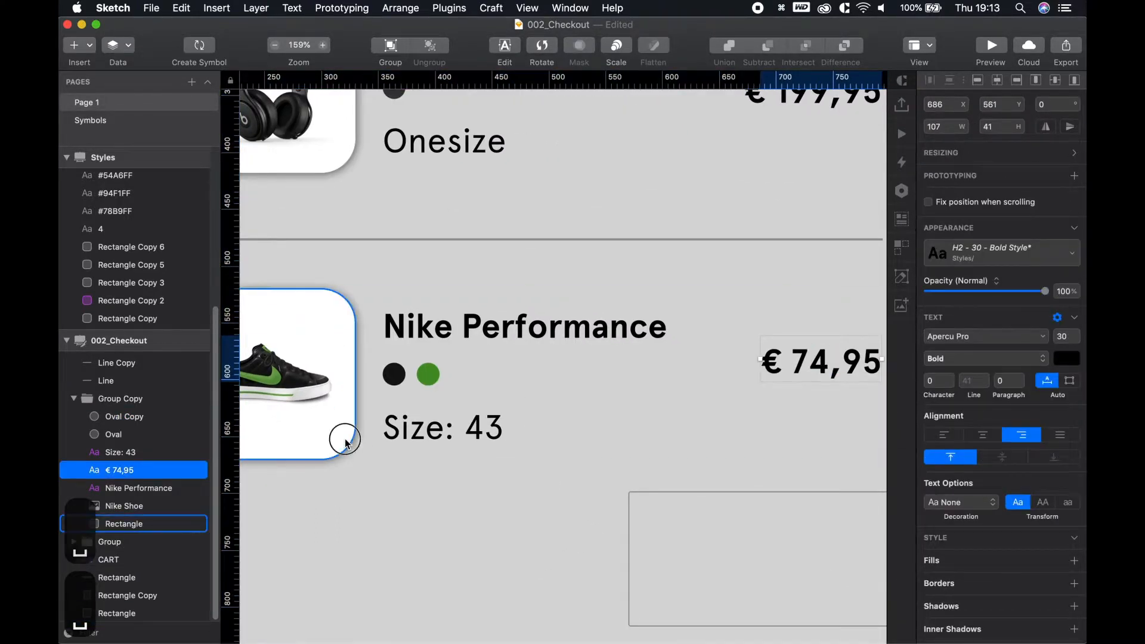
left_click(244, 425, "shift")
left_click(1055, 82)
left_click(460, 512)
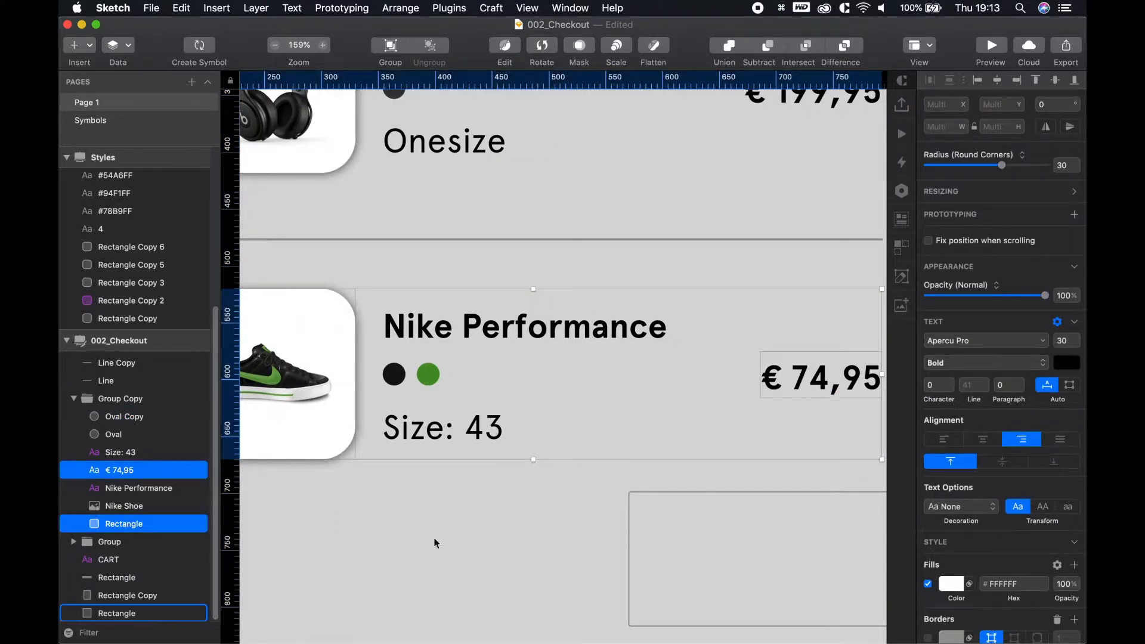
scroll(460, 505, "down", 3)
Add a text layer reading TOTAL in the empty area below the Nike Performance row
scroll(453, 510, "down", 5)
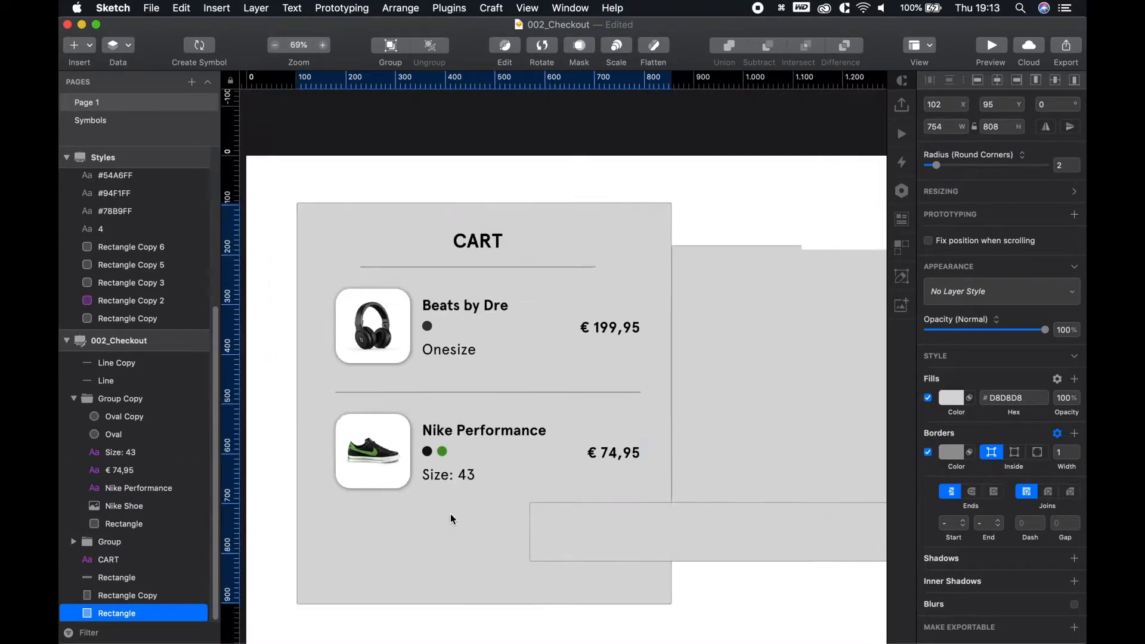
scroll(487, 424, "down", 3)
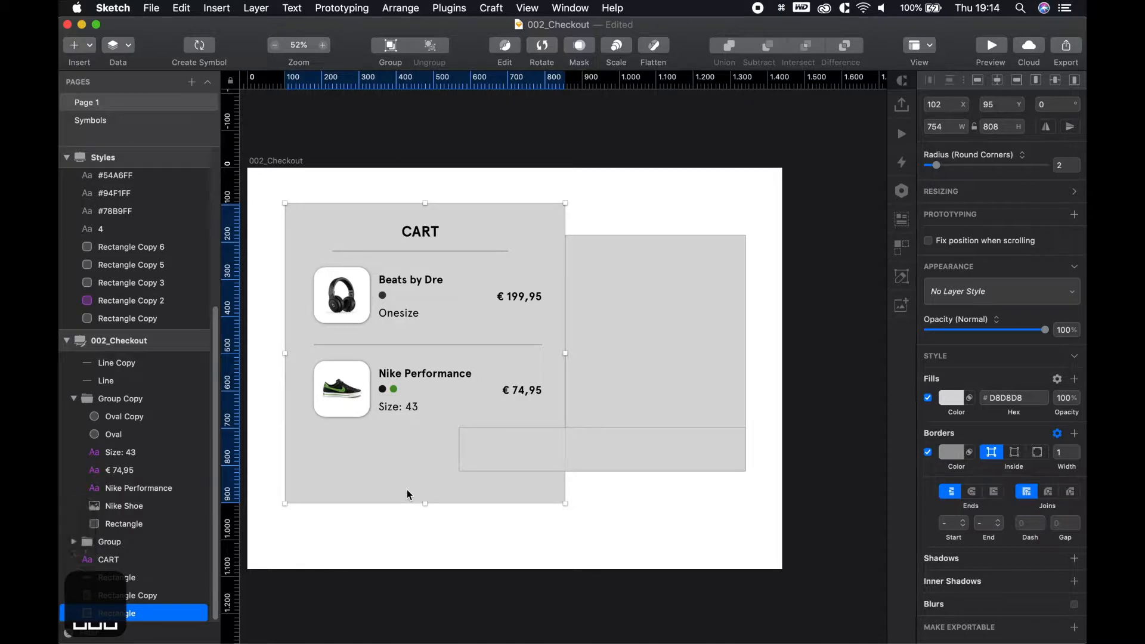
left_click(396, 516)
scroll(437, 528, "up", 4)
key("space")
left_click_drag(434, 527, 459, 533)
key("t")
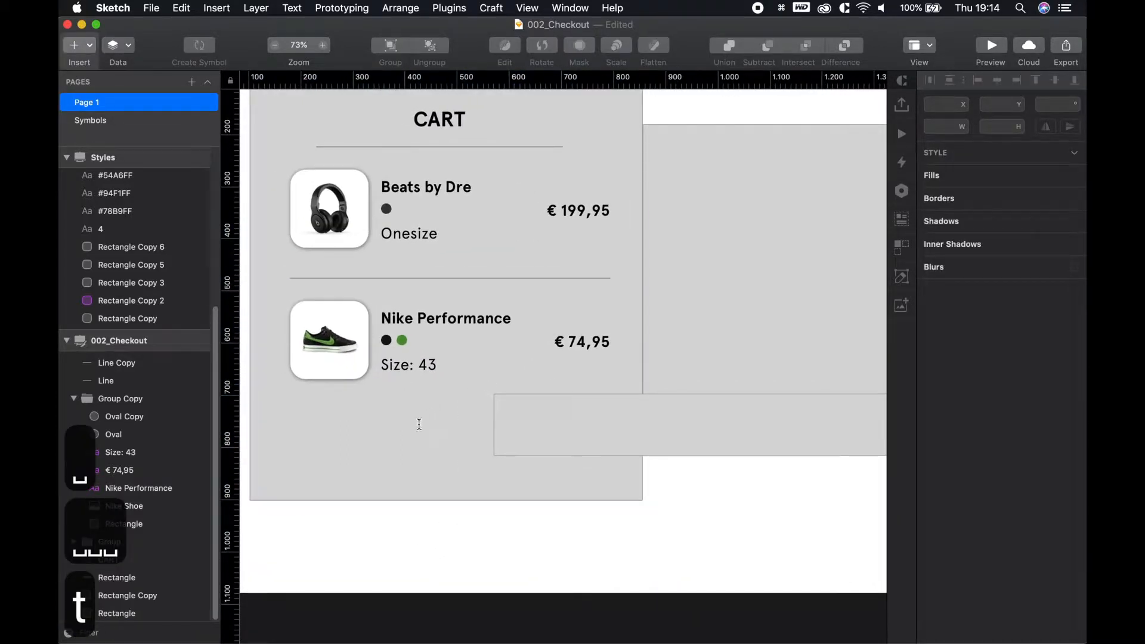
left_click(418, 427)
type("TOTAL")
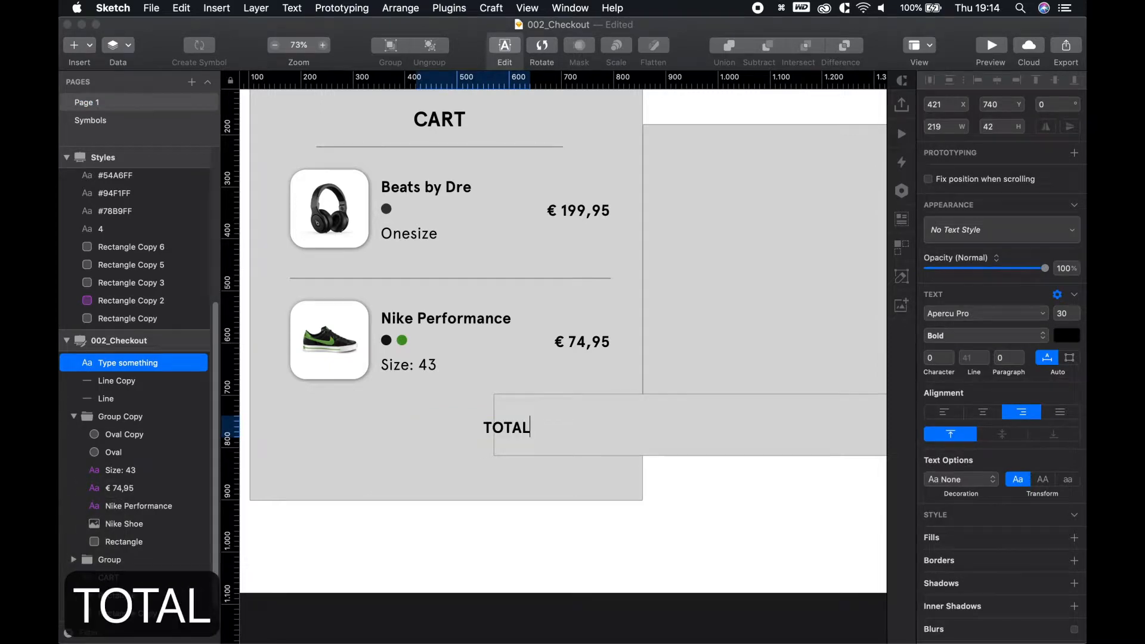
key("Escape")
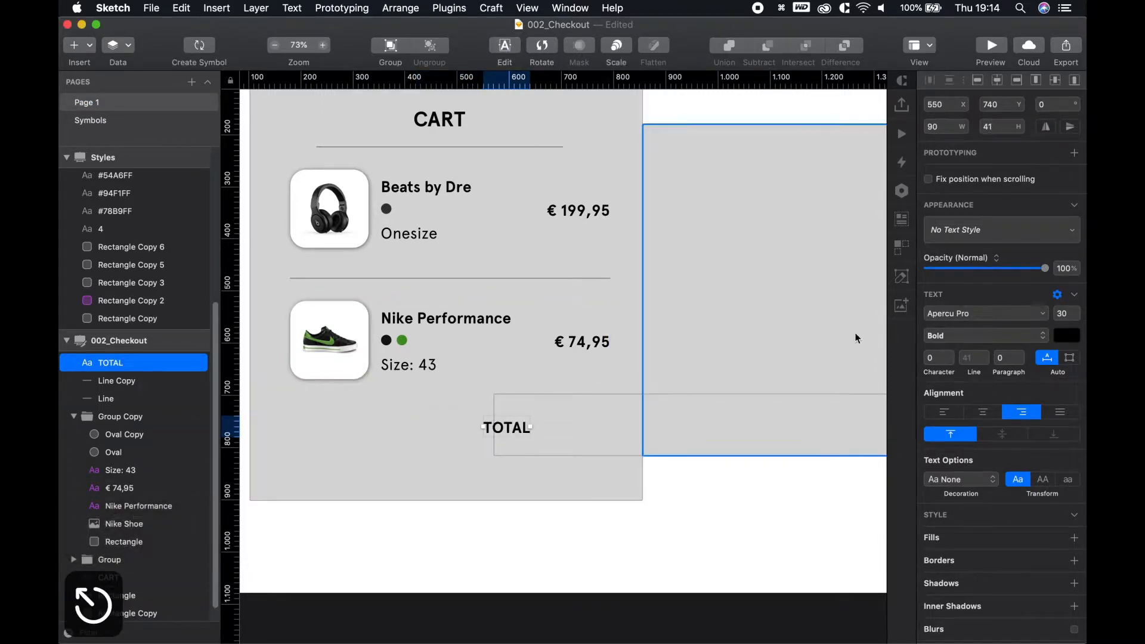
Apply the H1 - 40 - Bold Style to TOTAL and line it up under the items
left_click(596, 344, "super")
left_click(689, 517)
left_click(509, 428)
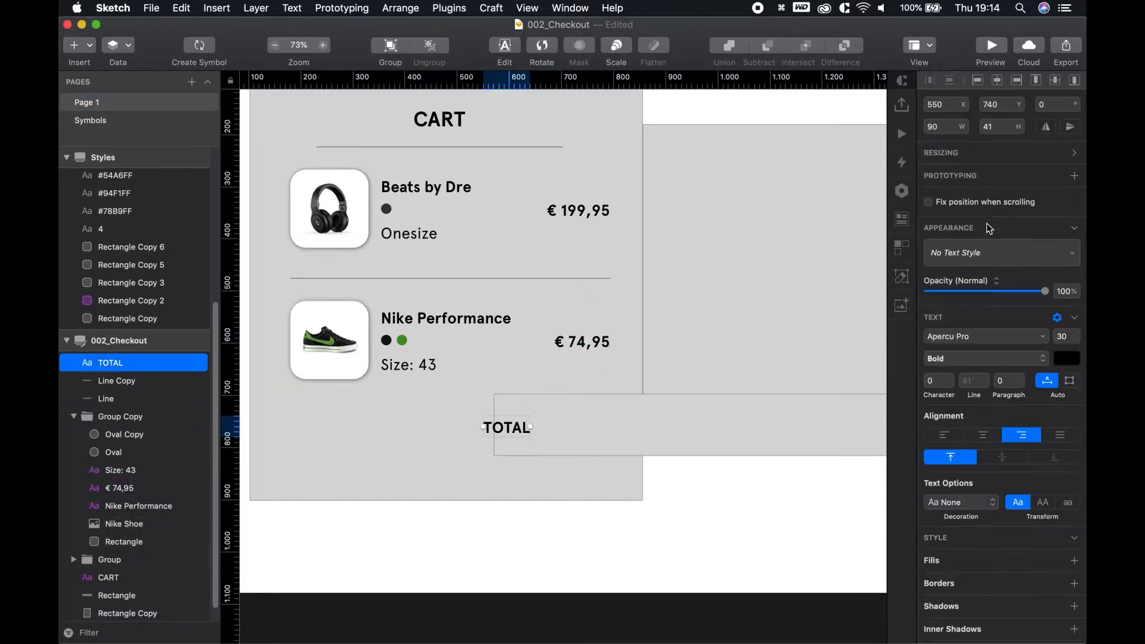
left_click(981, 260)
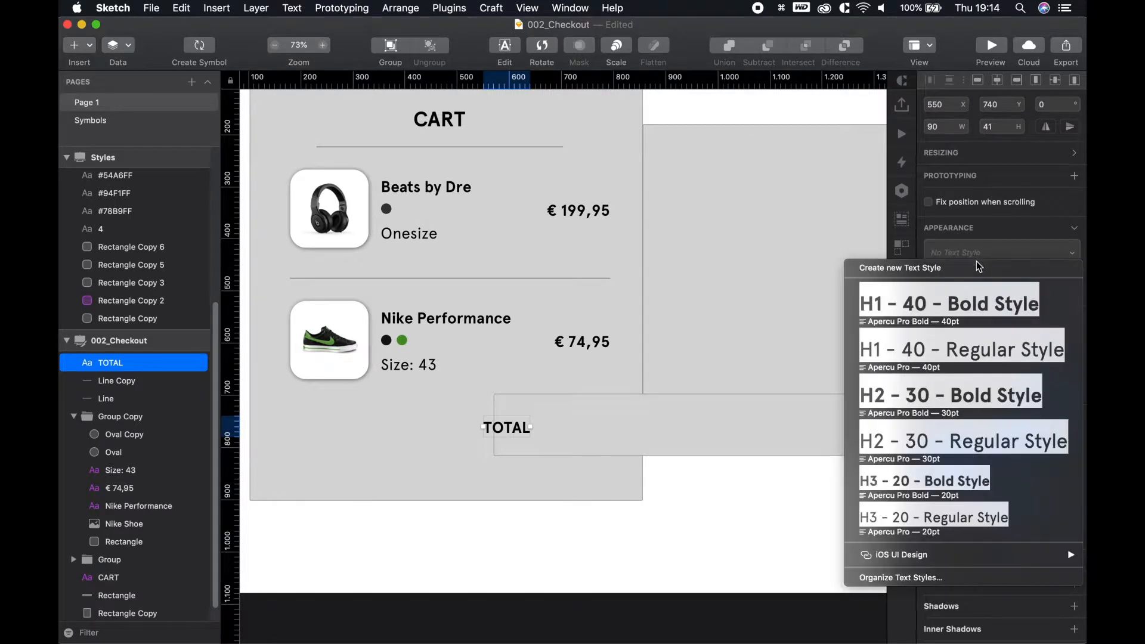
left_click(947, 308)
left_click(713, 512)
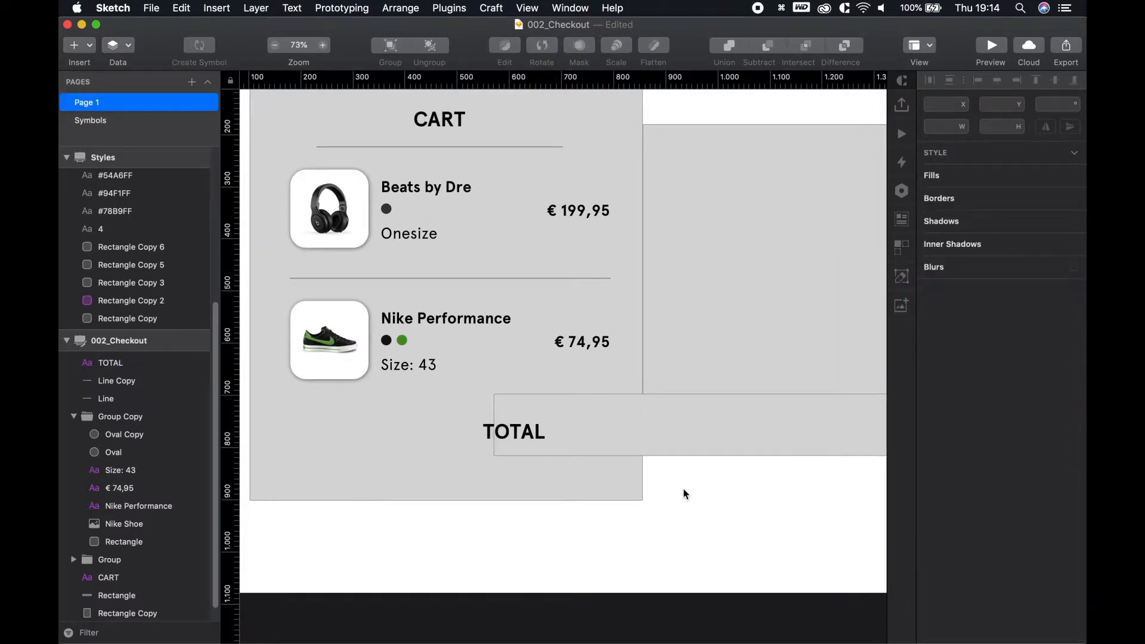
left_click_drag(520, 444, 446, 426)
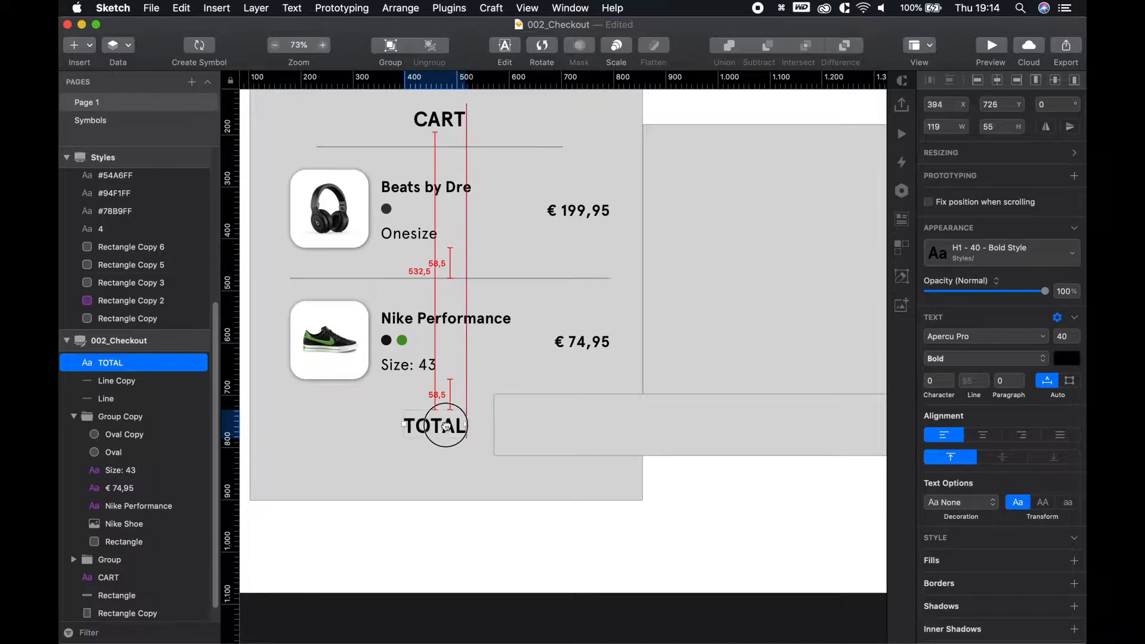
left_click(706, 533)
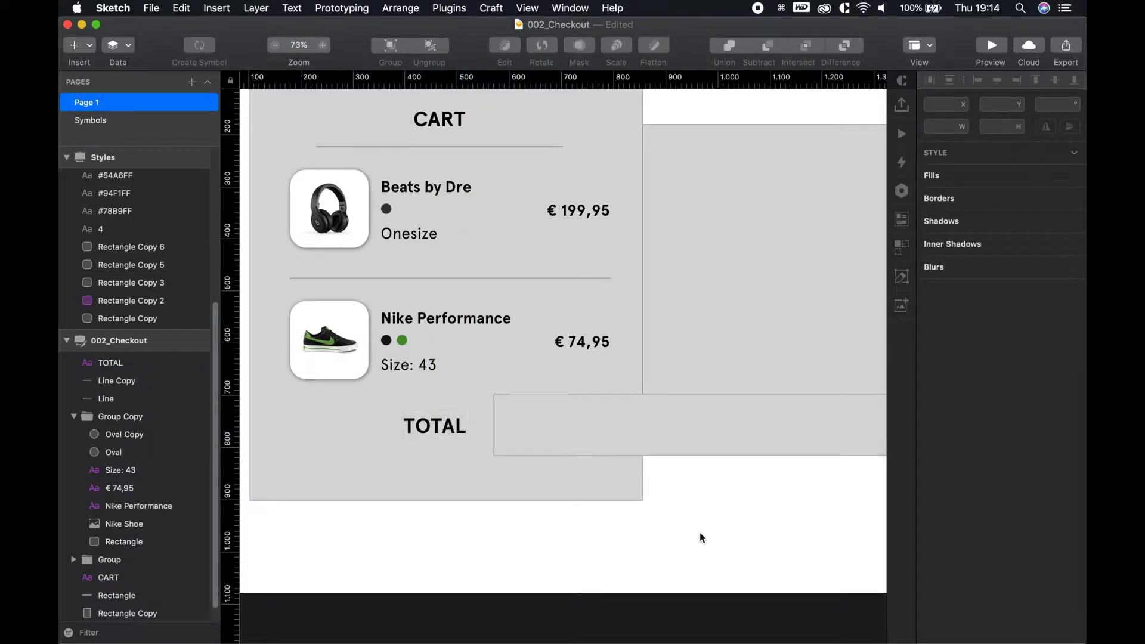
Enlarge TOTAL to font size 50 and nudge it slightly lower
left_click(447, 438)
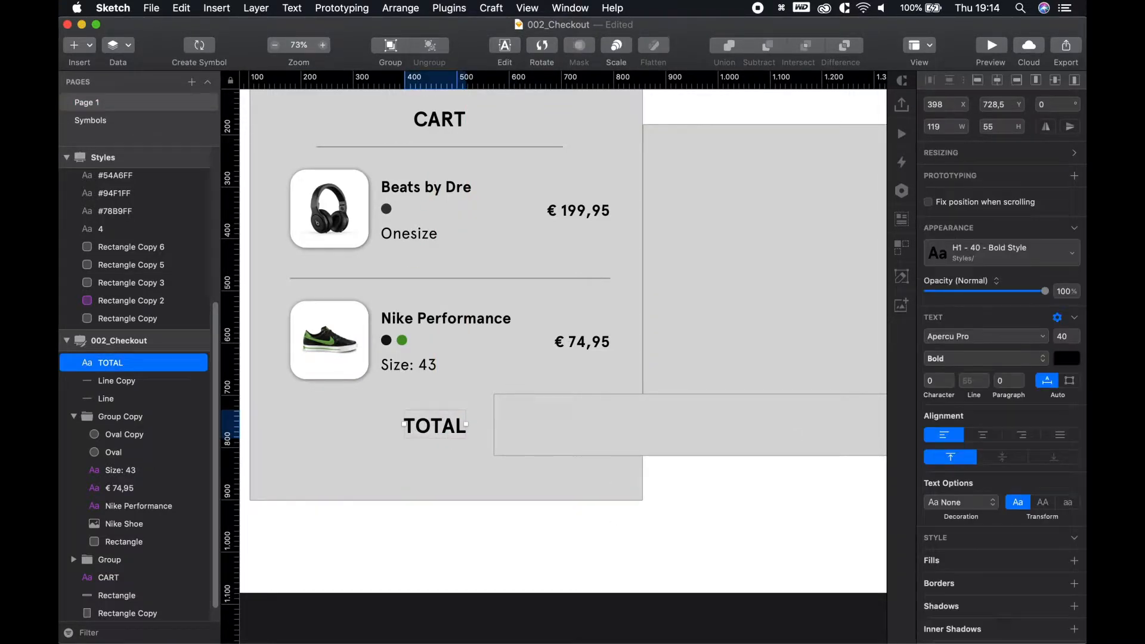
left_click(1041, 338)
type("5")
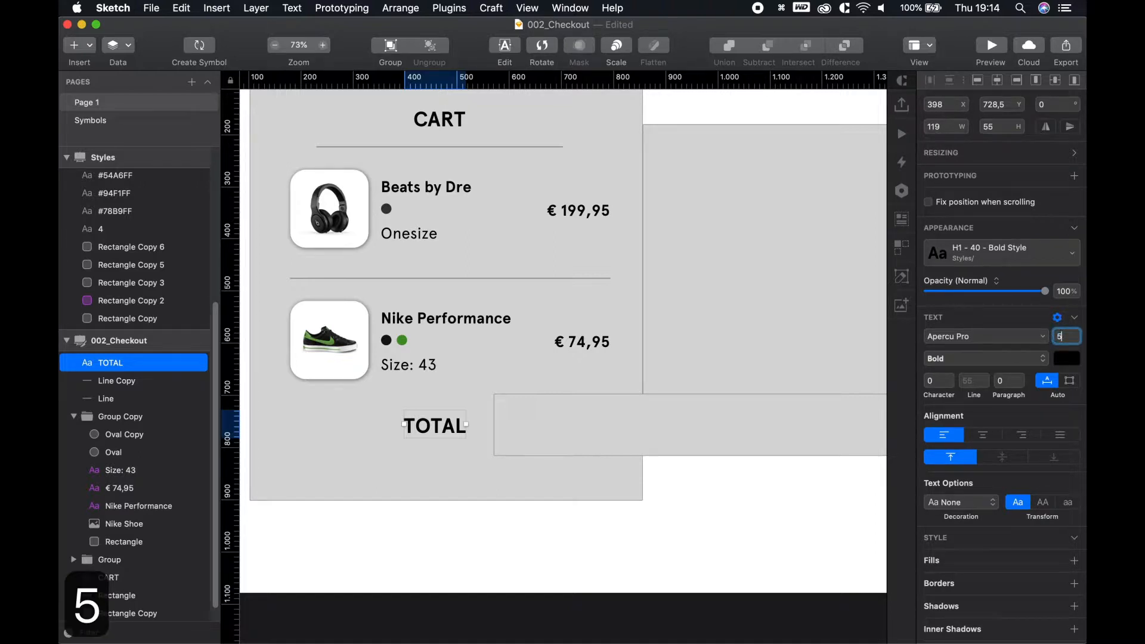
type("0")
key("Return")
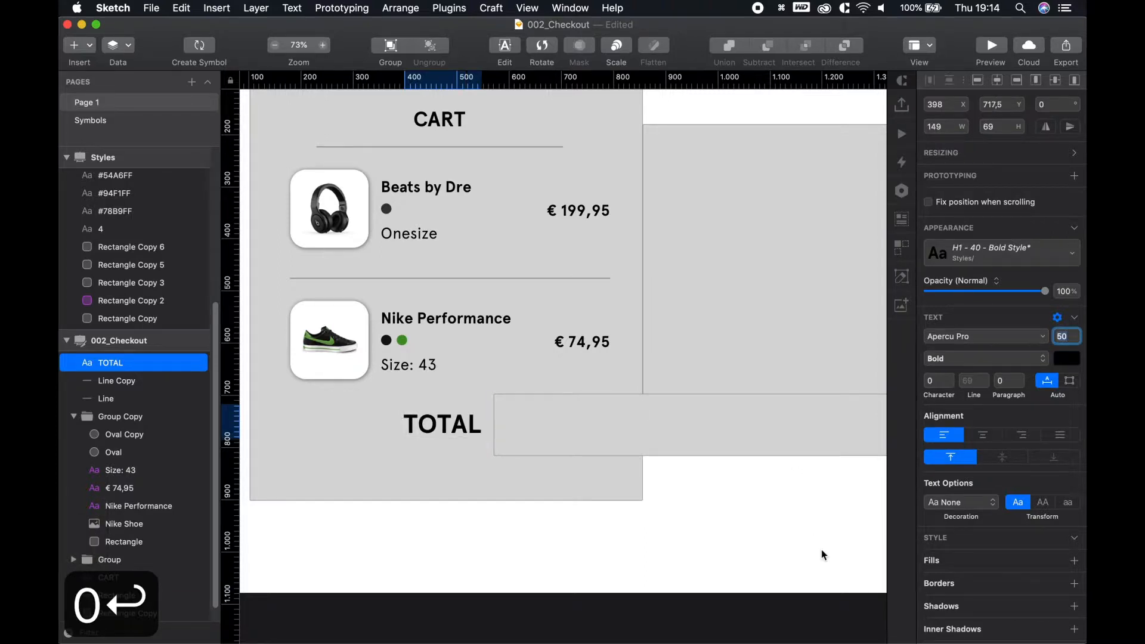
left_click(827, 554)
scroll(453, 435, "up", 4)
left_click(442, 427)
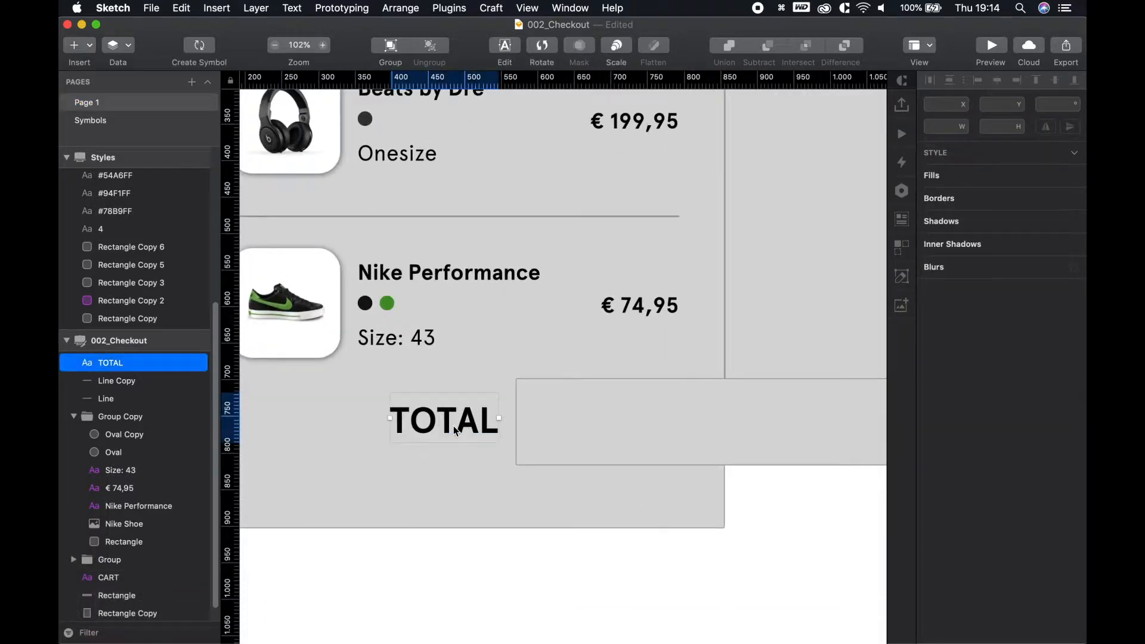
left_click_drag(442, 427, 443, 430)
left_click(868, 521)
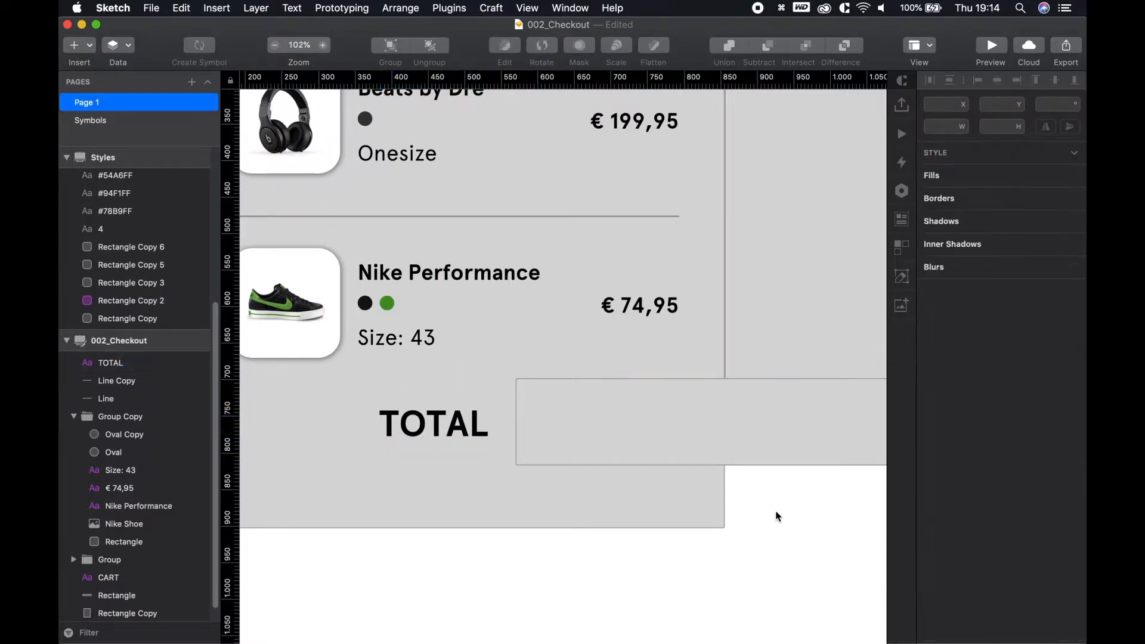
Add a text layer reading €274 beside the TOTAL label
key("t")
left_click(655, 422)
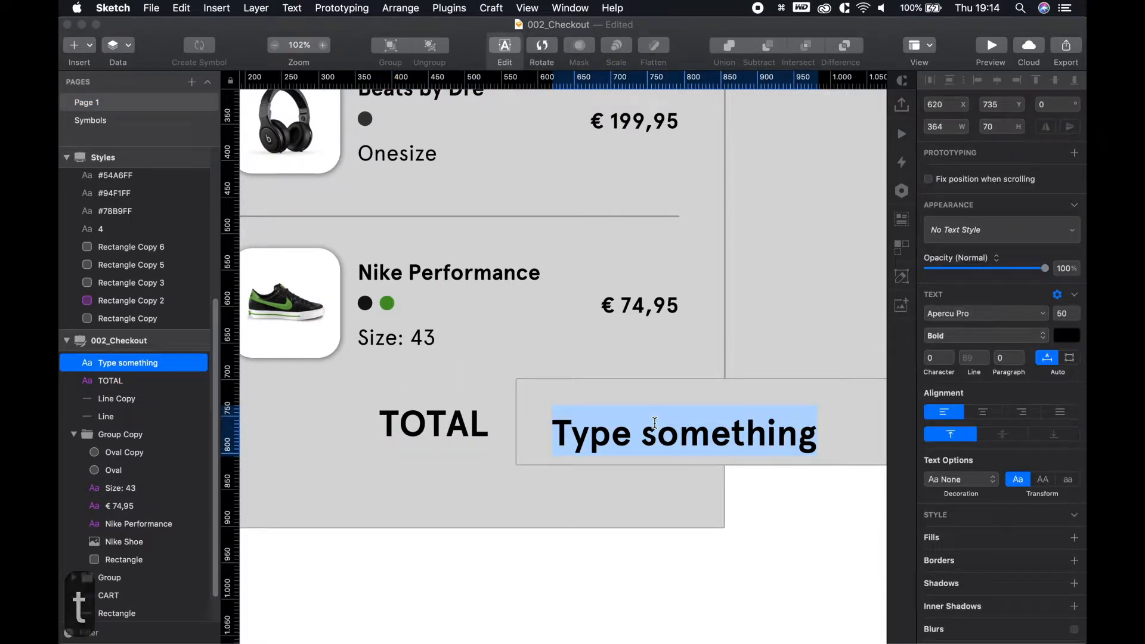
type("€")
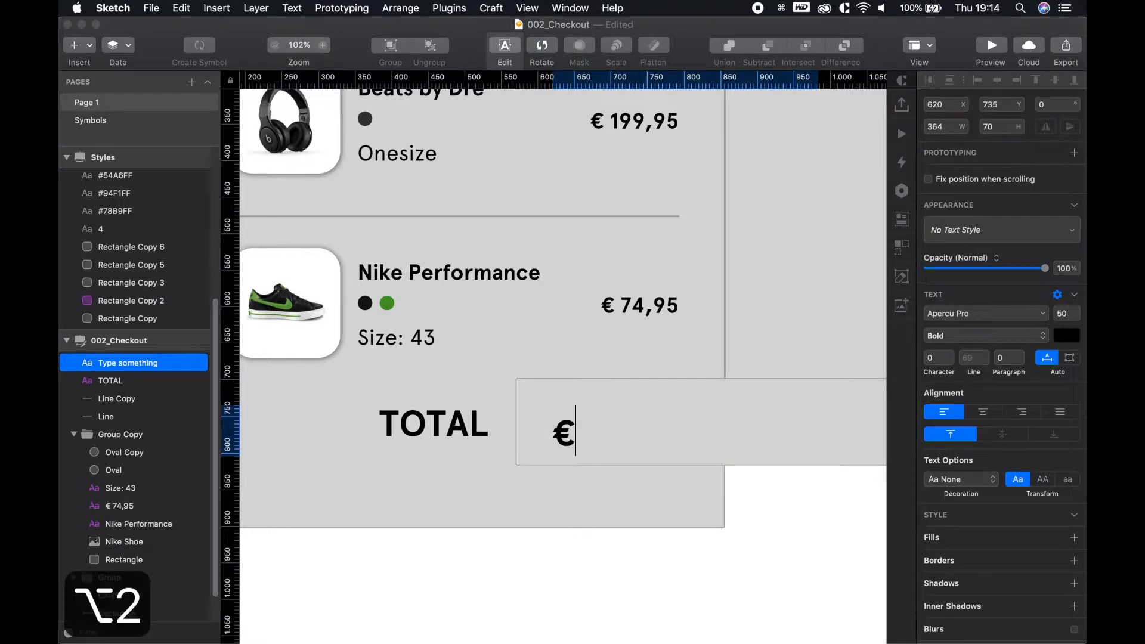
type("2")
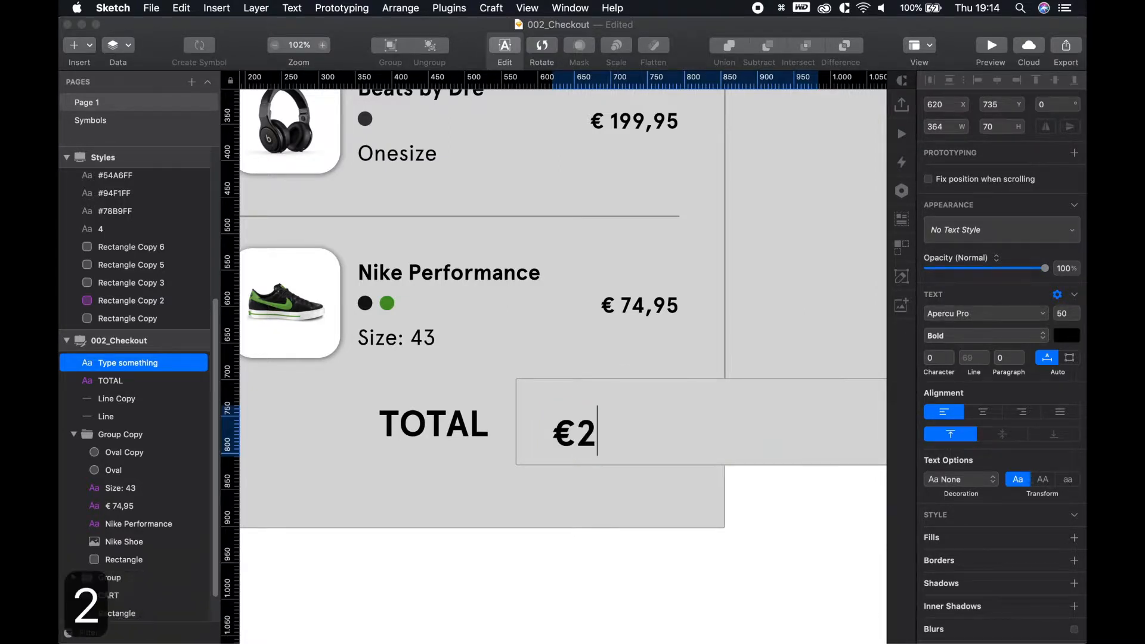
type("74")
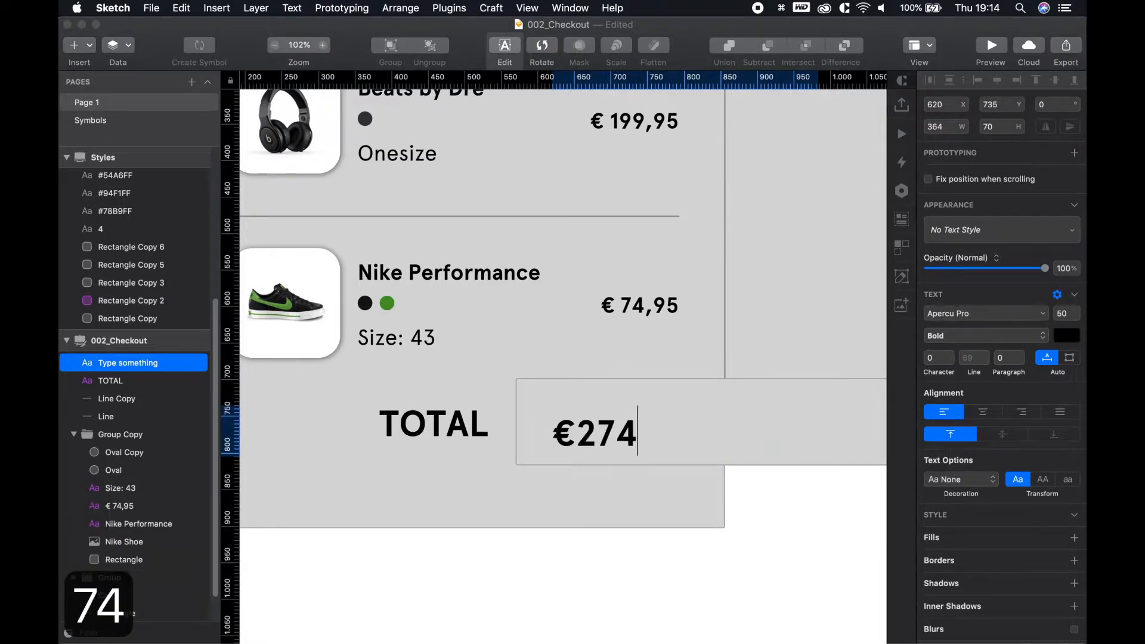
key("Escape")
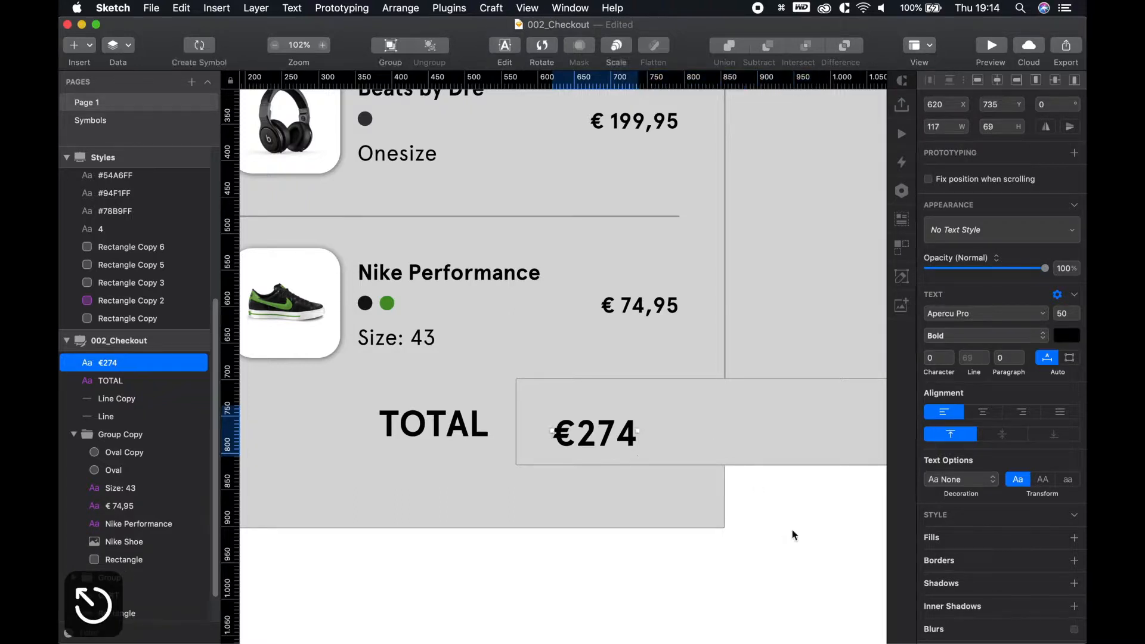
Duplicate €274 just to its right and change the copy's text to 90
left_click(793, 537)
left_click(601, 437)
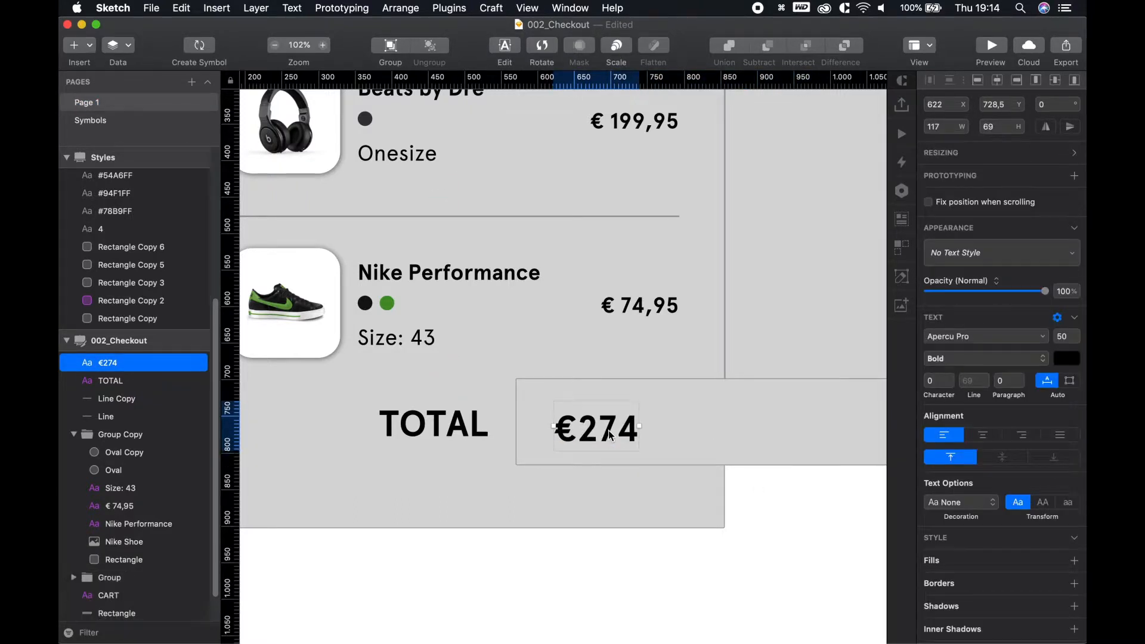
left_click_drag(601, 437, 702, 425)
double_click(691, 429)
type("90")
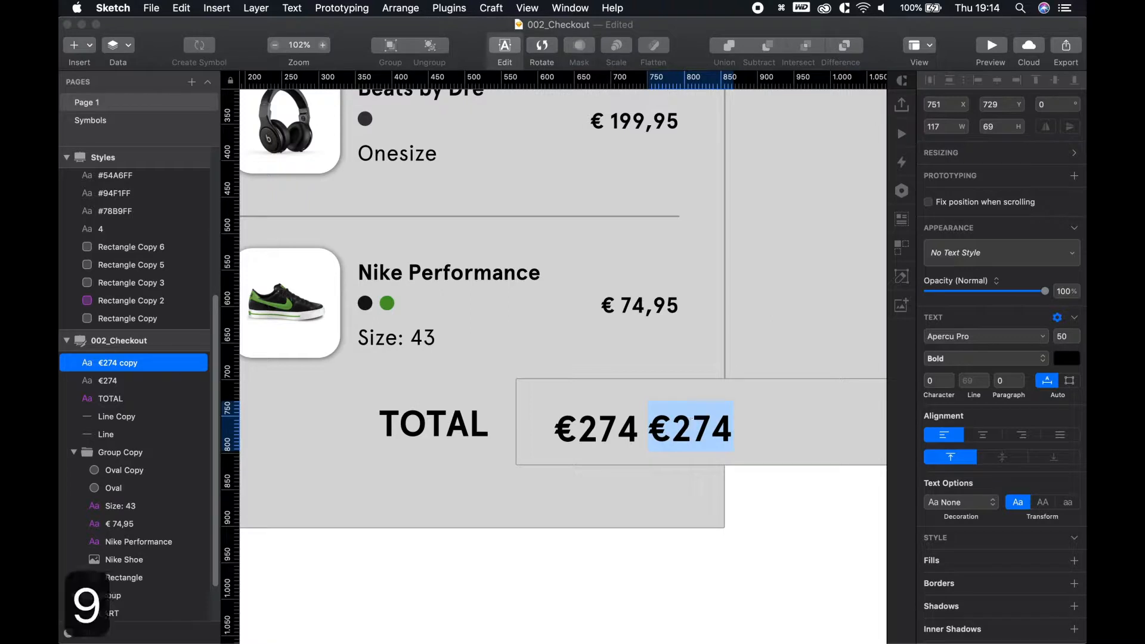
key("Escape")
left_click(754, 556)
Apply the H1 - 40 - Bold Style to the €274 text
left_click(596, 428)
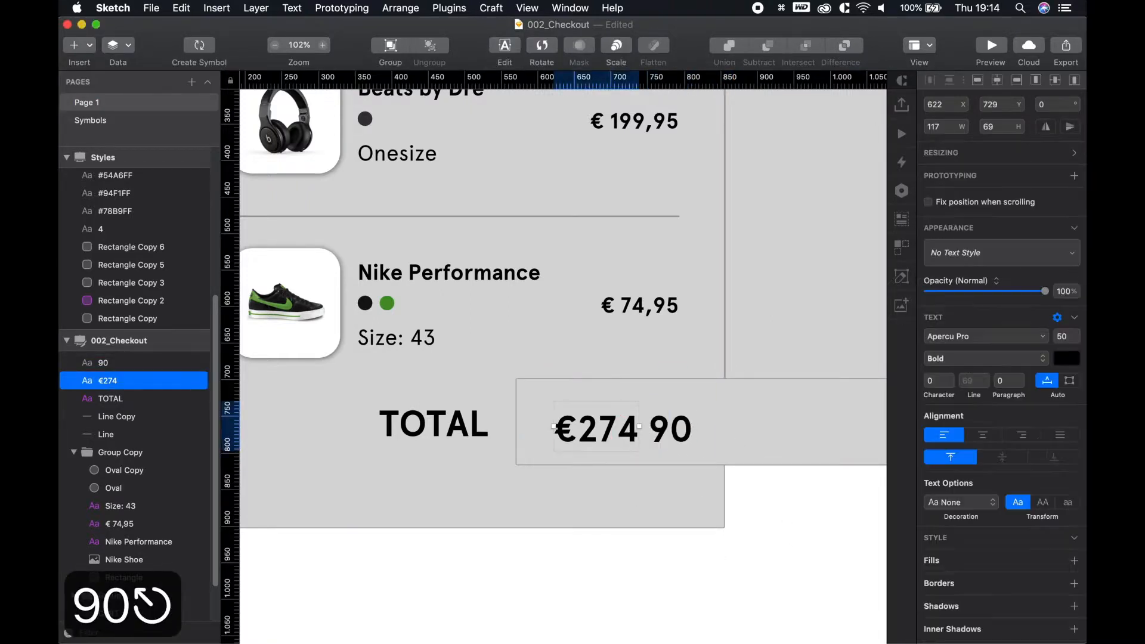
left_click(997, 252)
left_click(983, 305)
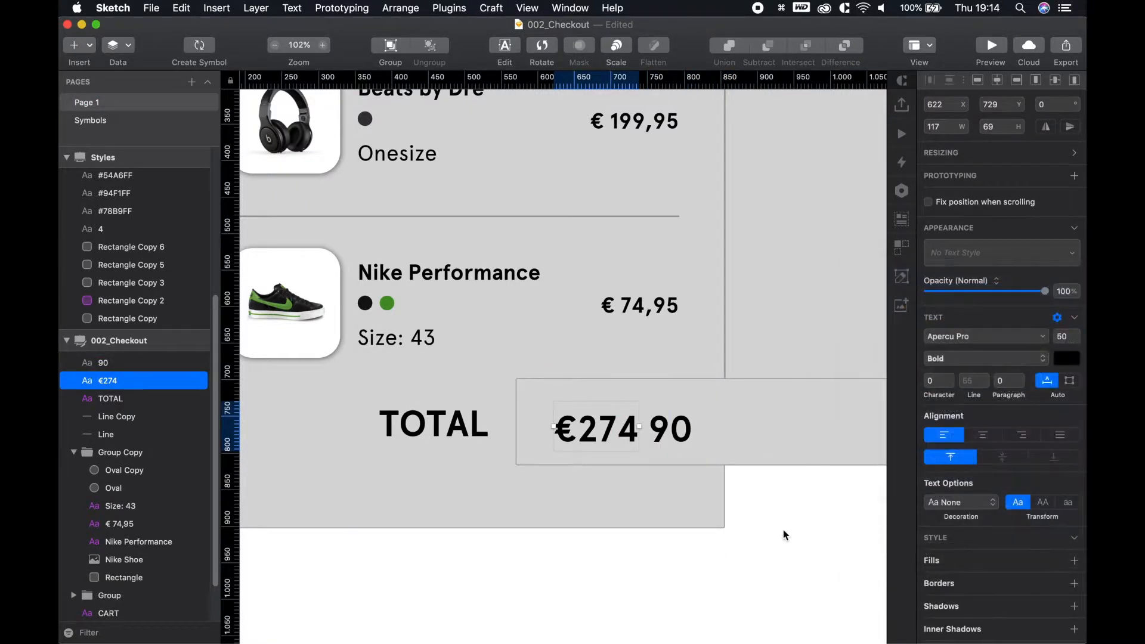
key("Escape")
left_click(678, 431)
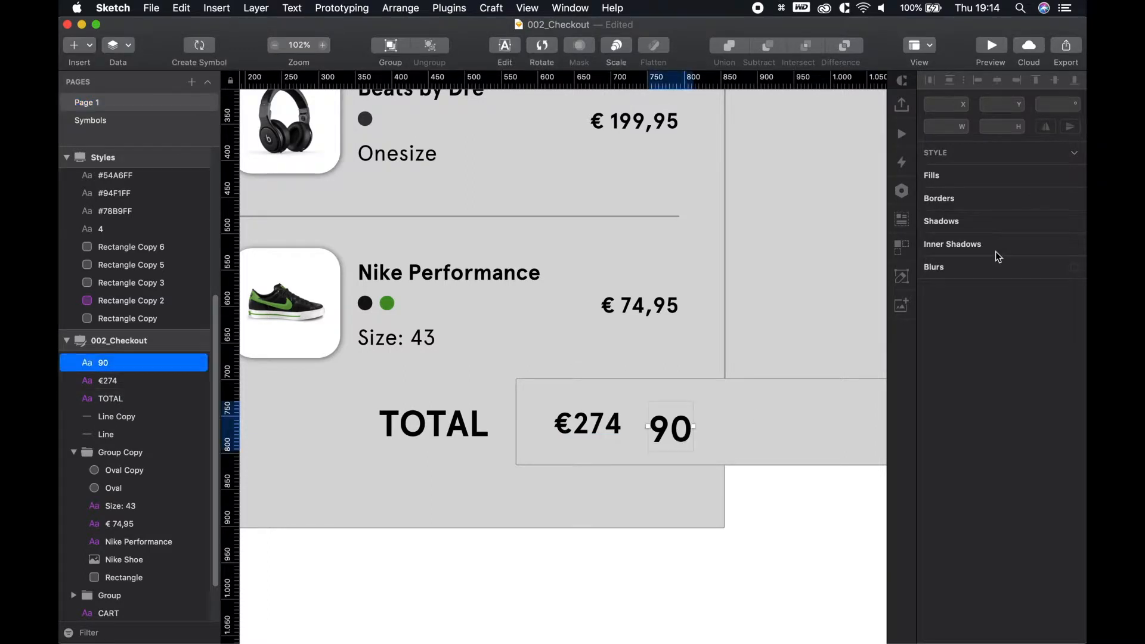
left_click(997, 252)
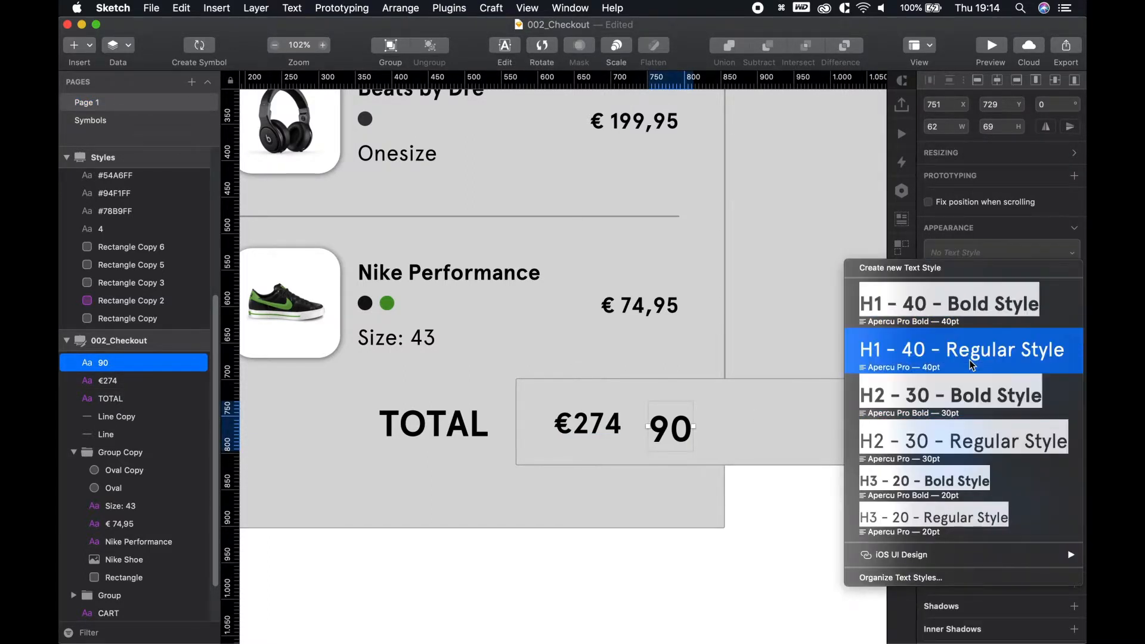
Give 90 the H1 - 40 - Regular Style and move it up beside €274
left_click(979, 335)
key("Escape")
left_click(672, 434)
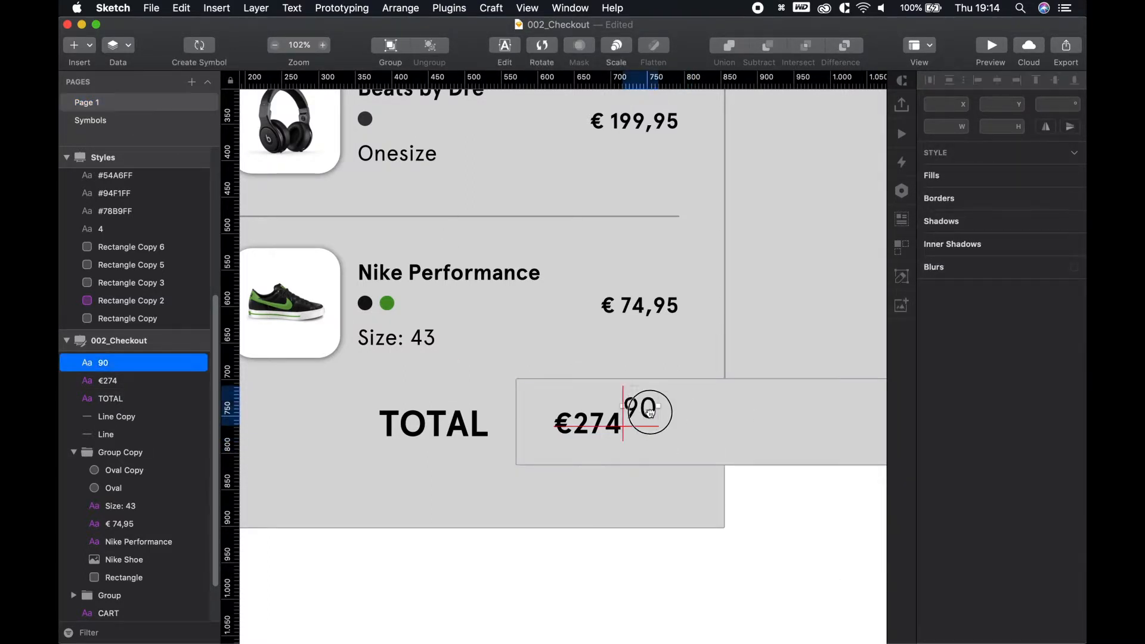
left_click_drag(667, 428, 656, 413)
left_click(765, 551)
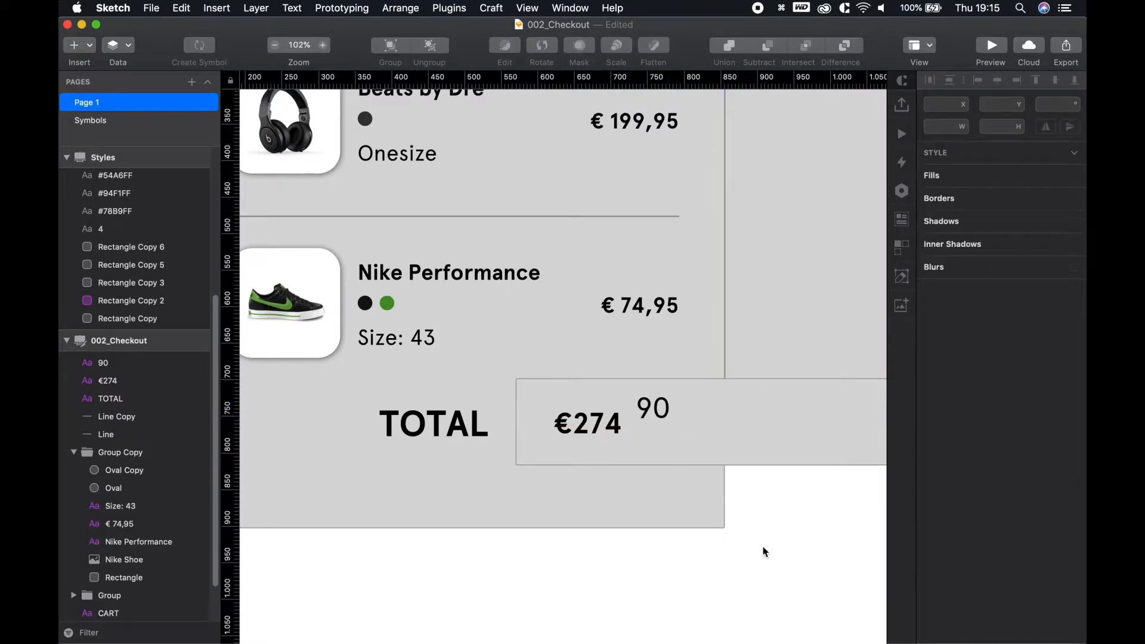
Set €274 to 50 pt and shift it slightly into place
left_click(588, 423)
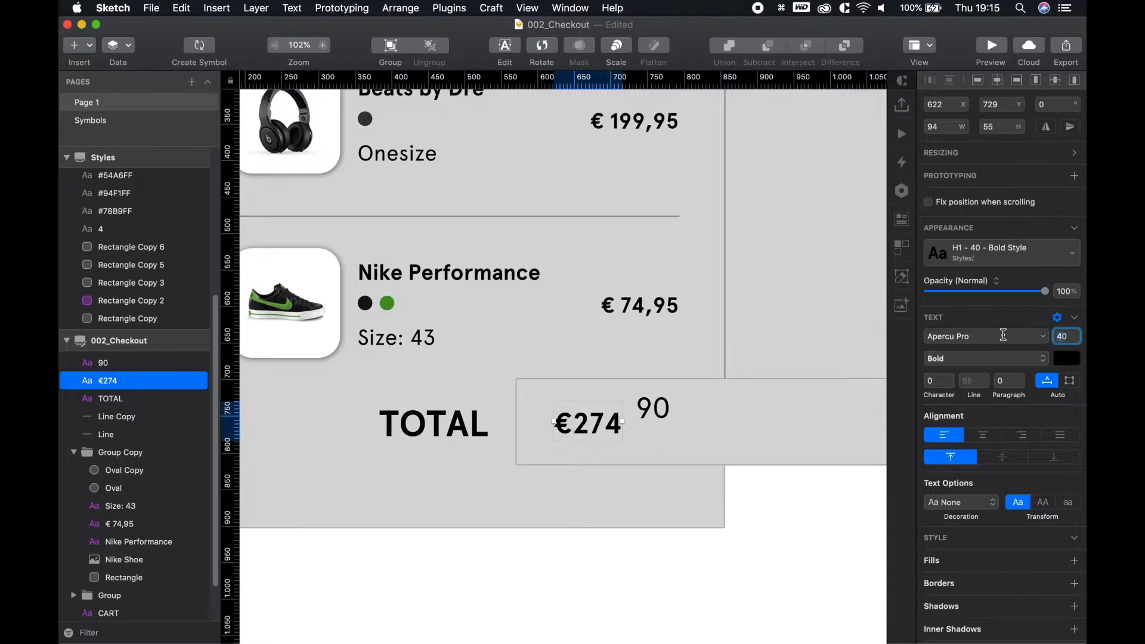
type("50")
key("Return")
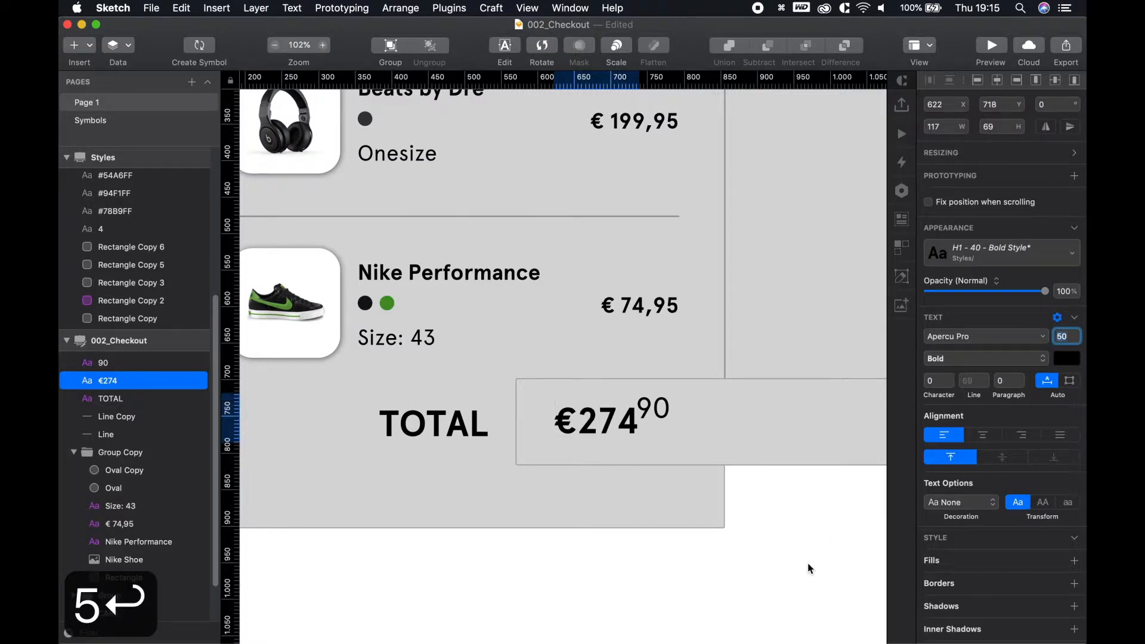
left_click_drag(612, 416, 649, 420)
Nudge 90 up and against €274 so it reads as a superscript
left_click(662, 417)
key("shift+Up")
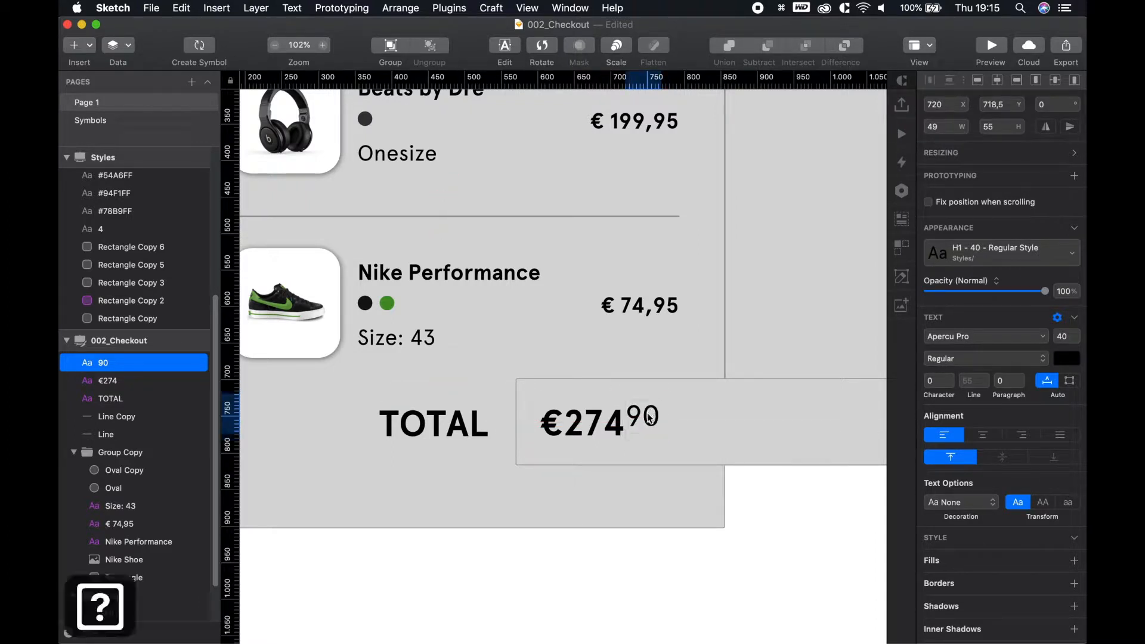
key("Right")
key("Right")
key("Right")
key("Right")
key("shift+Right")
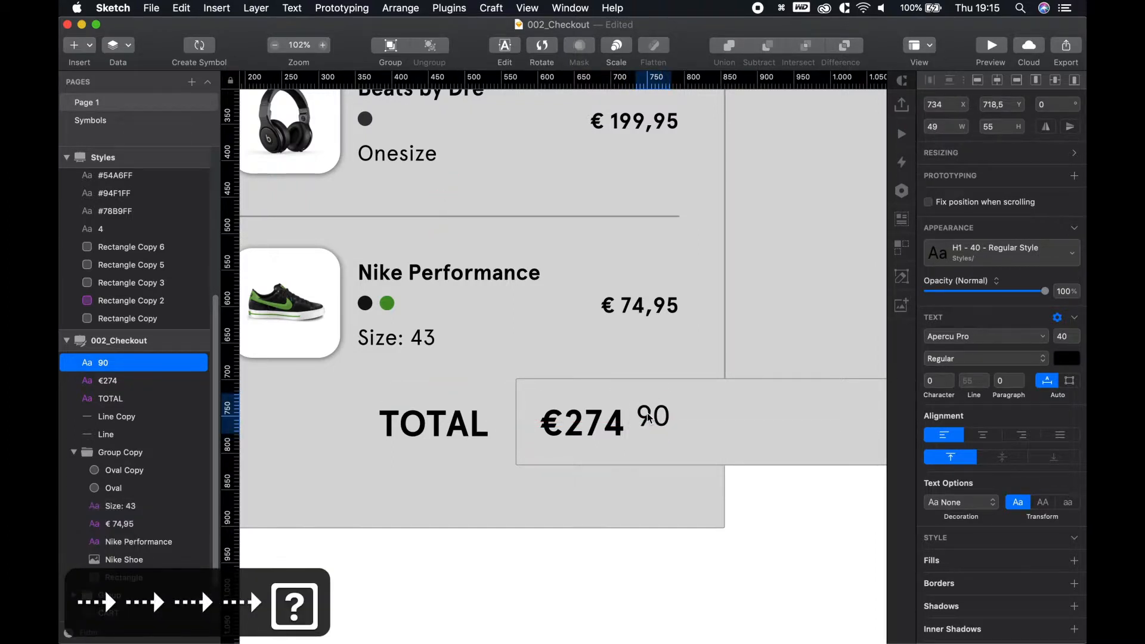
key("shift+Left")
key("Right")
key("Right")
key("alt")
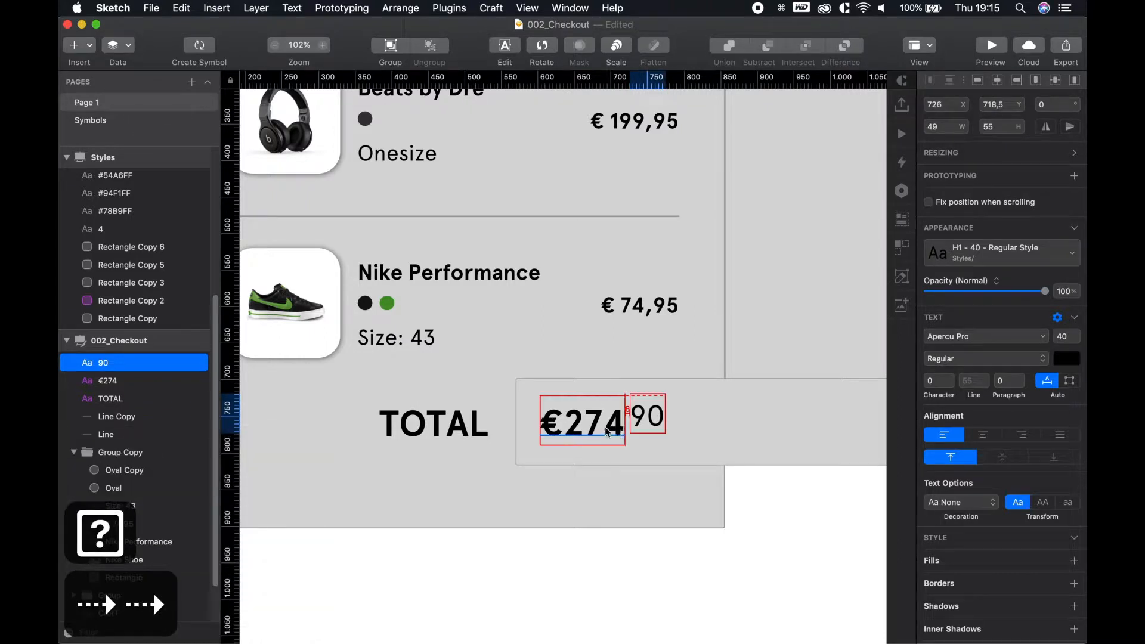
scroll(607, 432, "up", 5)
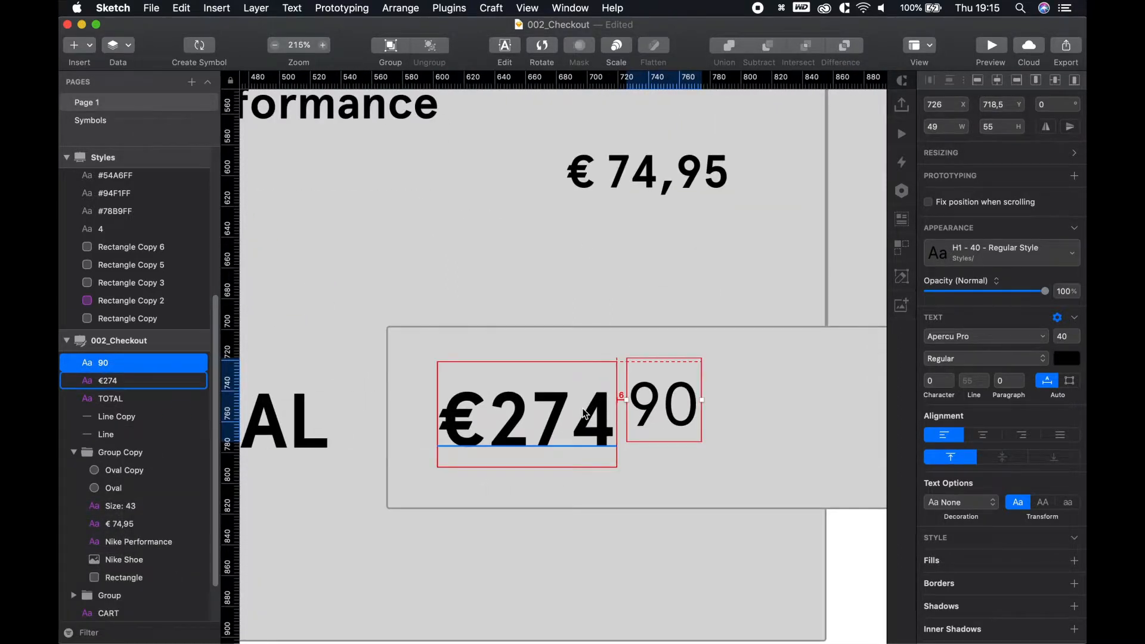
key("Left")
key("shift+Up")
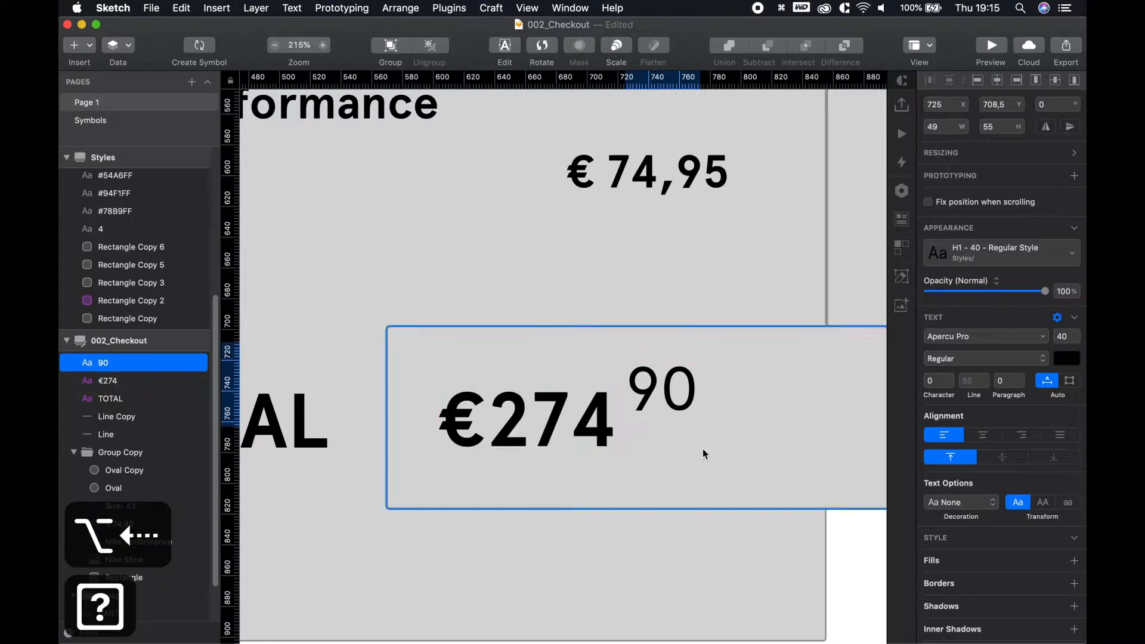
left_click(845, 548)
scroll(613, 410, "down", 8)
key("space")
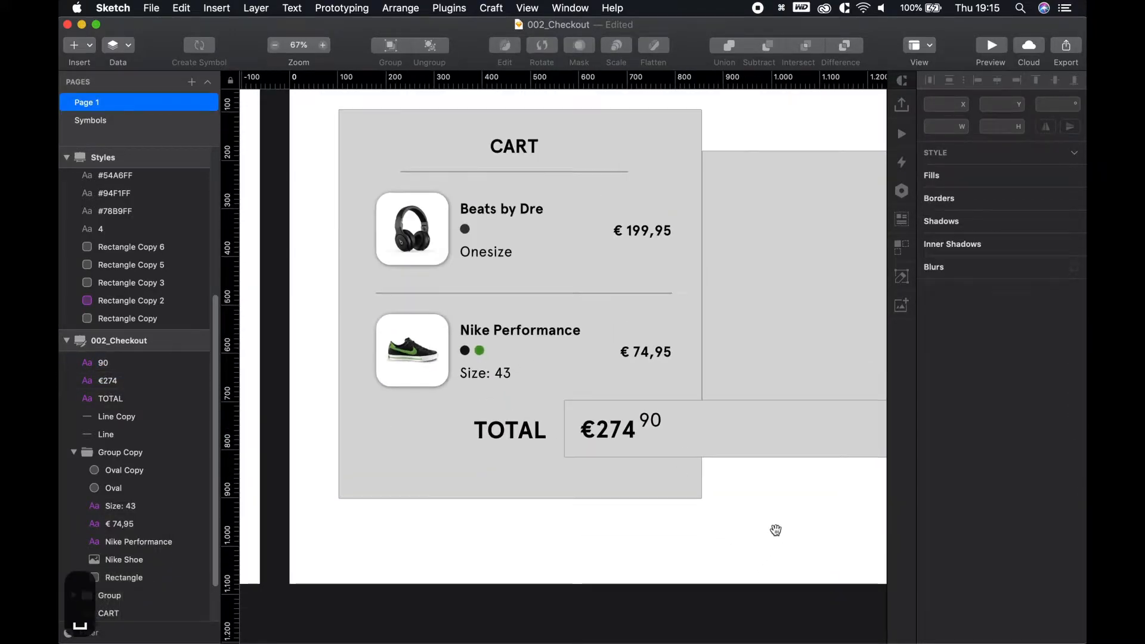
Round the grey cart card's corners to a radius of 30
left_click_drag(775, 530, 721, 491)
scroll(726, 480, "down", 4)
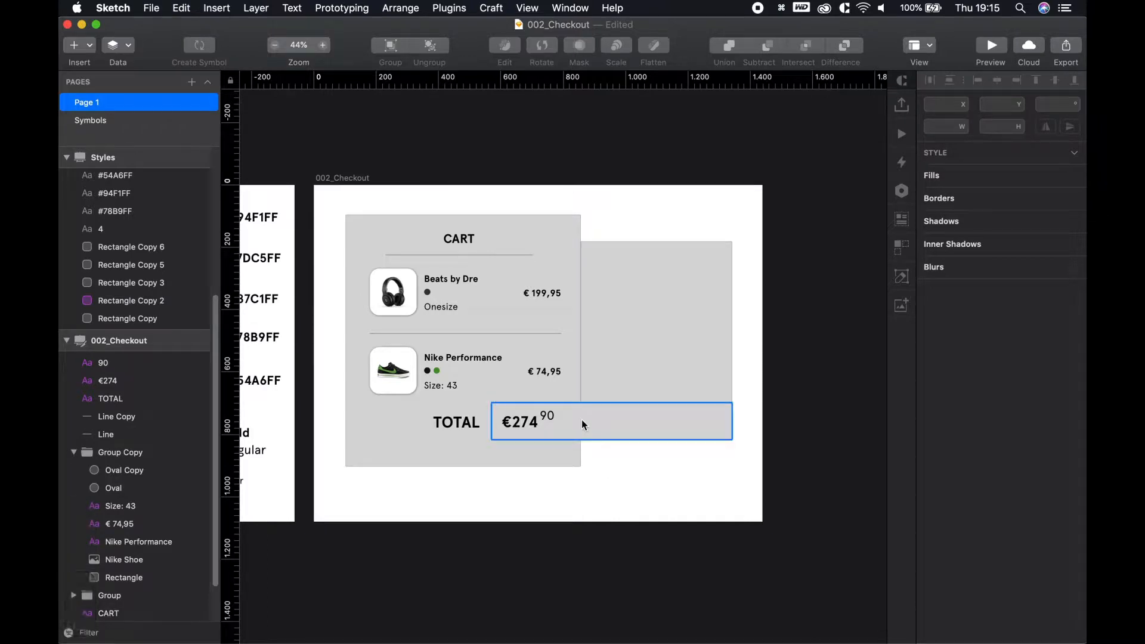
left_click(578, 466)
scroll(467, 365, "up", 3)
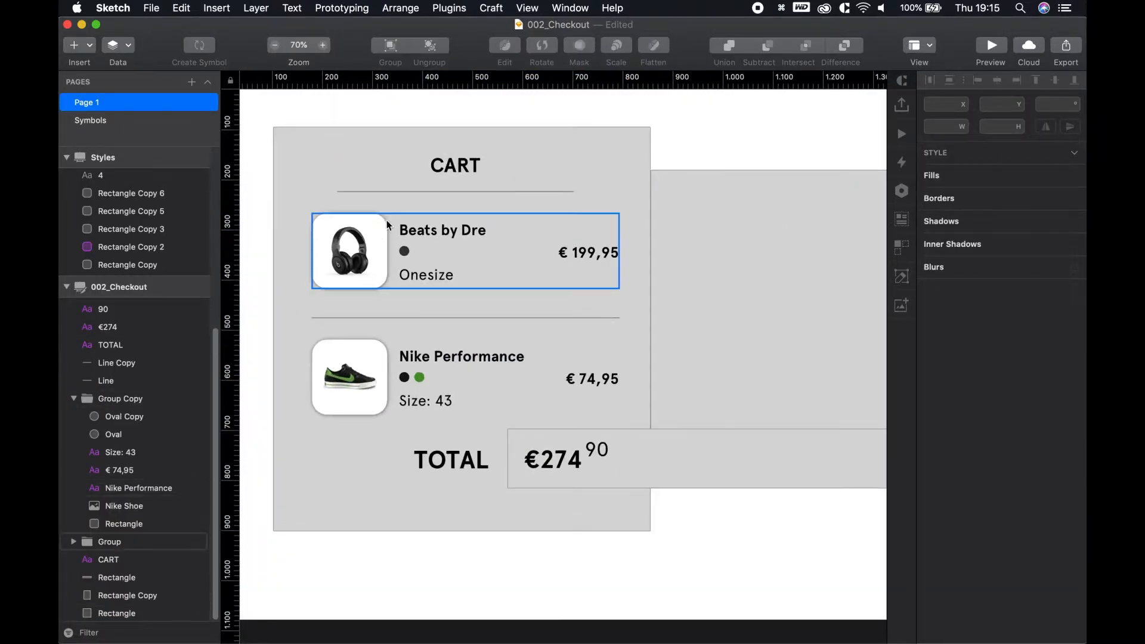
left_click(322, 138)
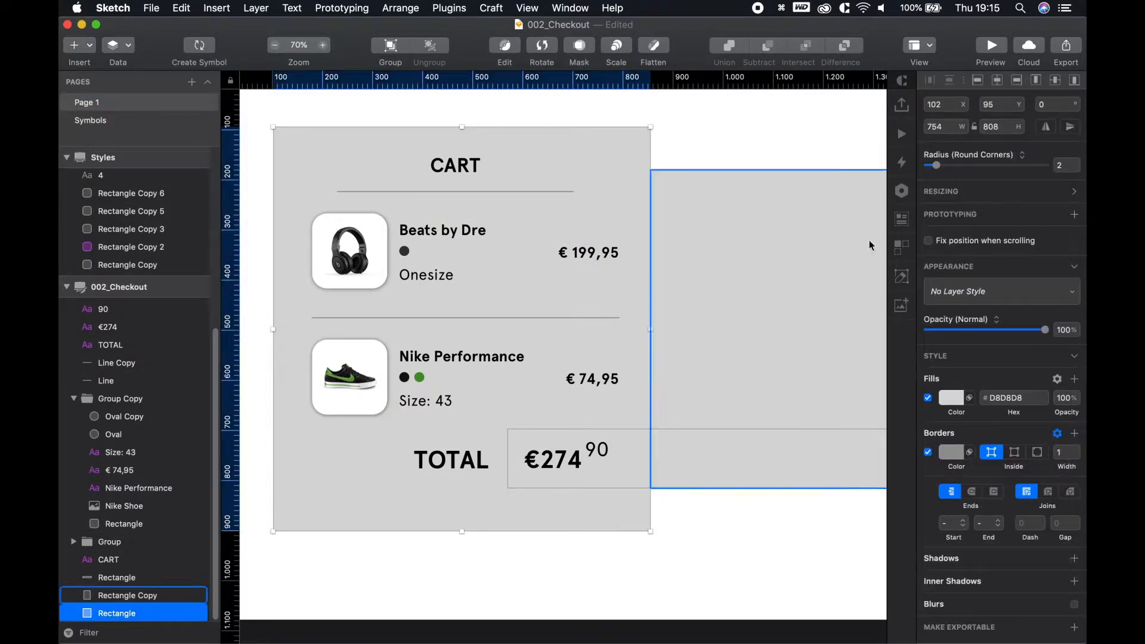
left_click_drag(937, 171, 956, 170)
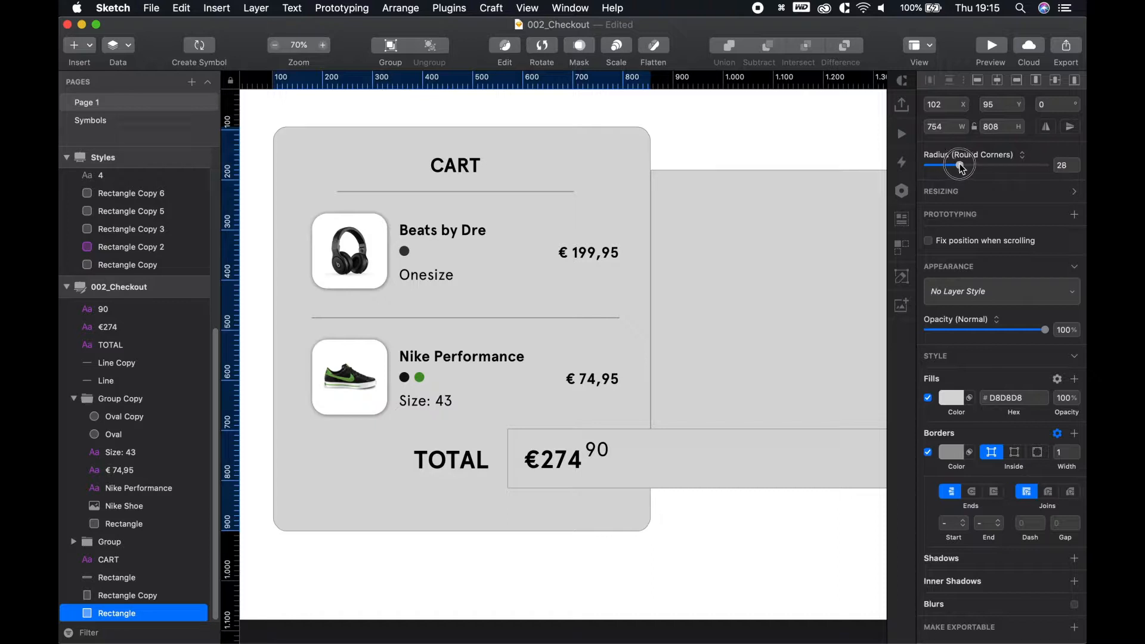
Add a drop shadow to the card with X 3, Y 3 and blur 10
left_click(944, 559)
scroll(942, 597, "down", 1)
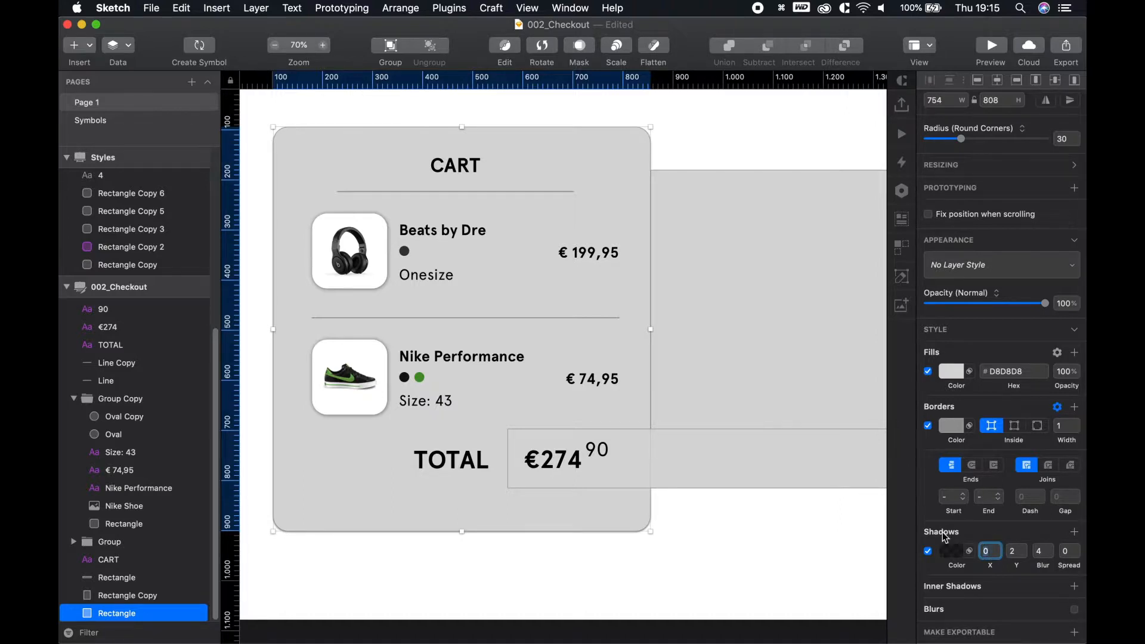
key("Tab")
type("3")
key("Tab")
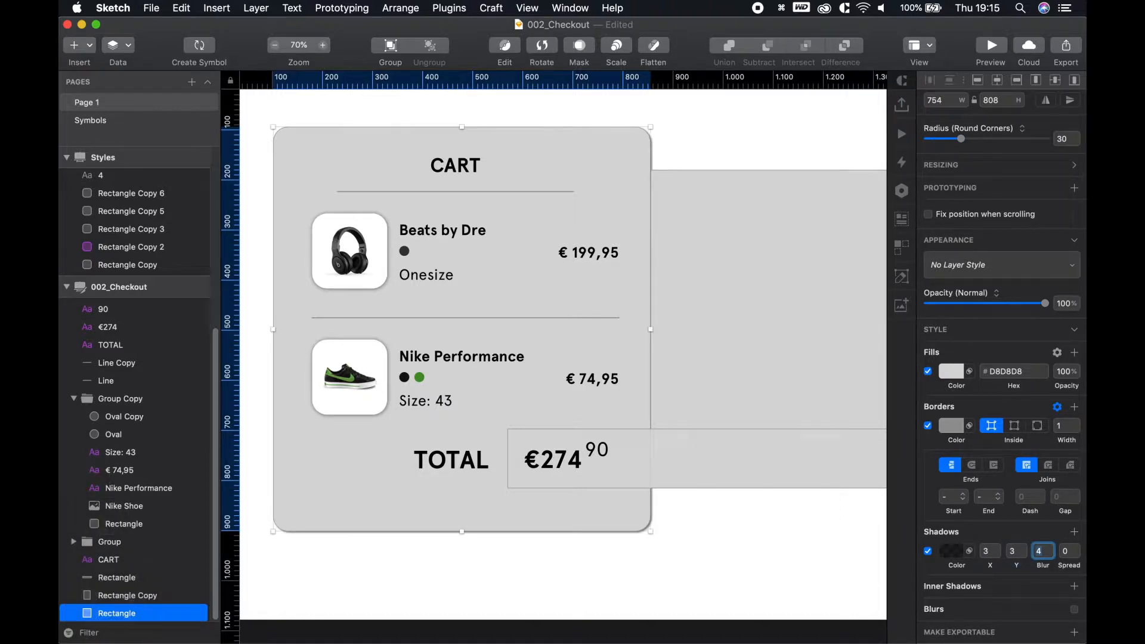
type("5")
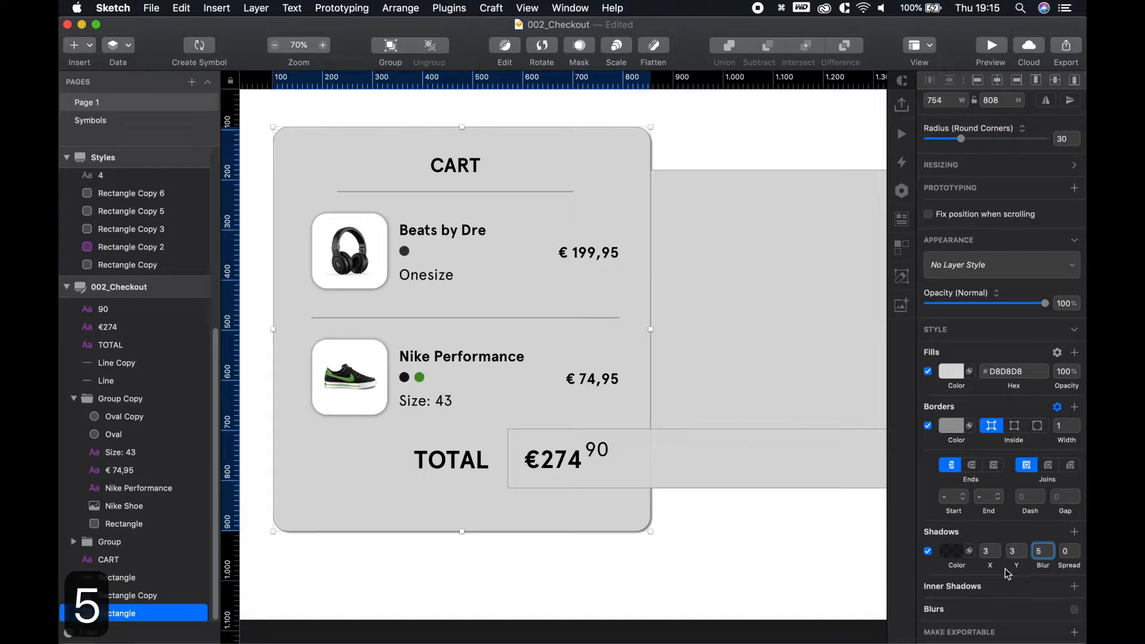
left_click(1022, 549)
type("4")
left_click(1066, 554)
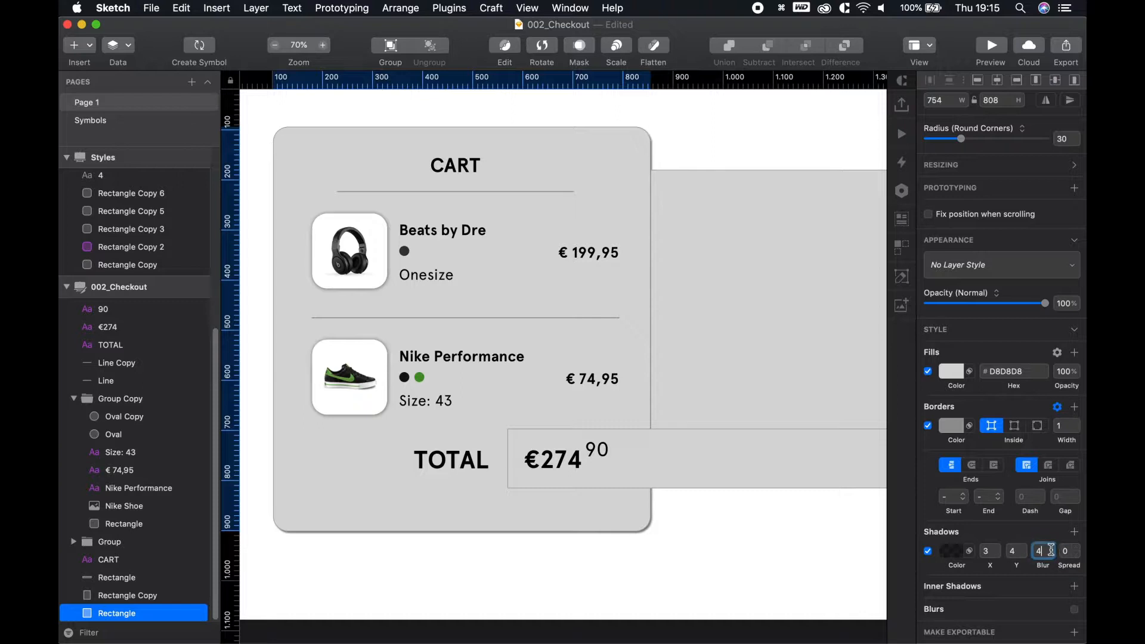
left_click(1020, 549)
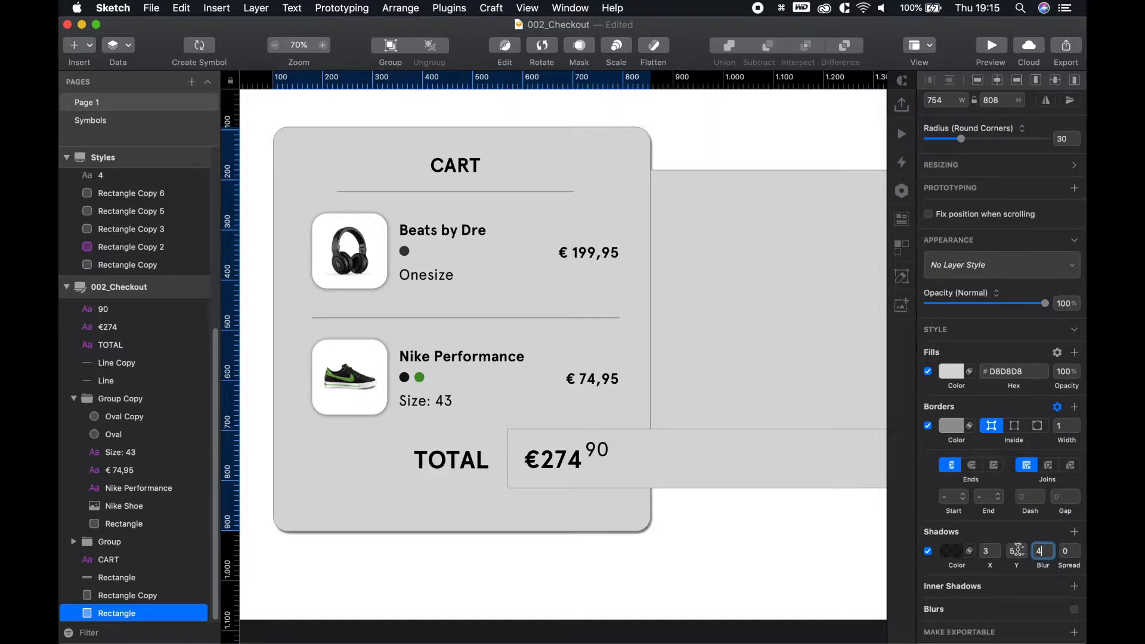
left_click(1051, 548)
left_click(1051, 548)
left_click(1051, 548)
left_click(1050, 548)
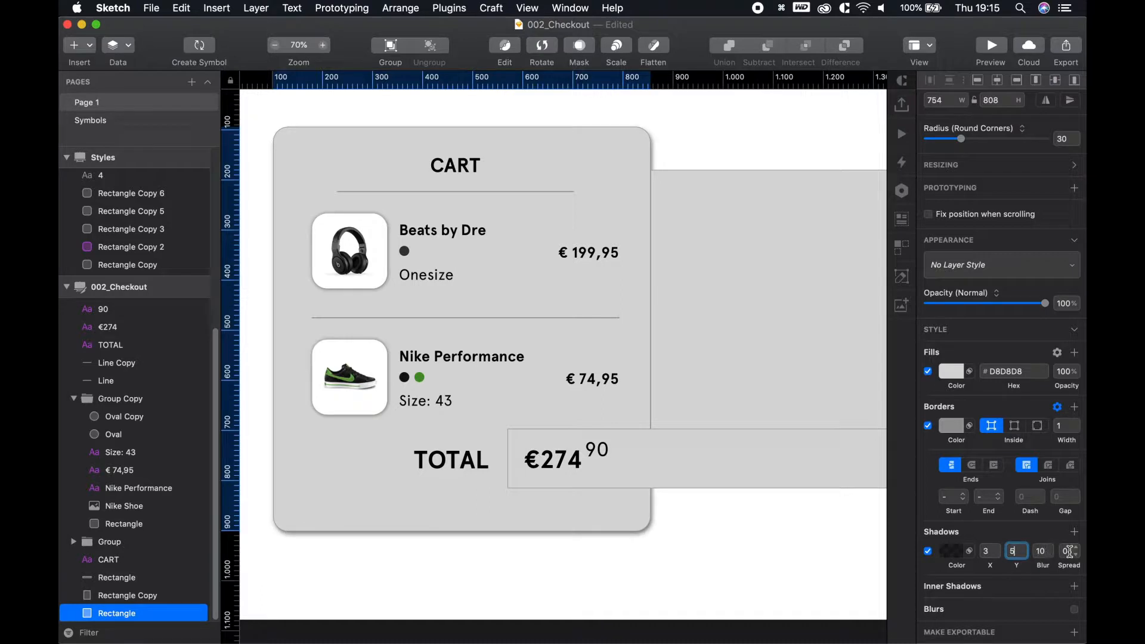
left_click(1027, 557)
left_click(1026, 557)
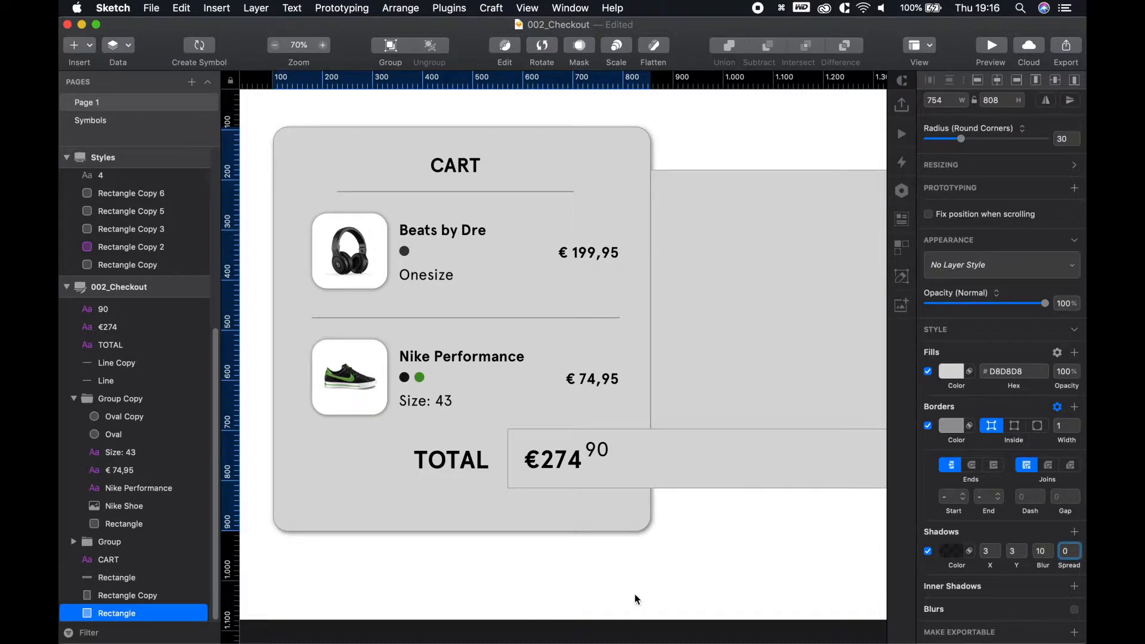
Pan the canvas to review the card's rounded corners and shadow
left_click(662, 593)
scroll(664, 572, "down", 3)
left_click_drag(629, 532, 596, 509)
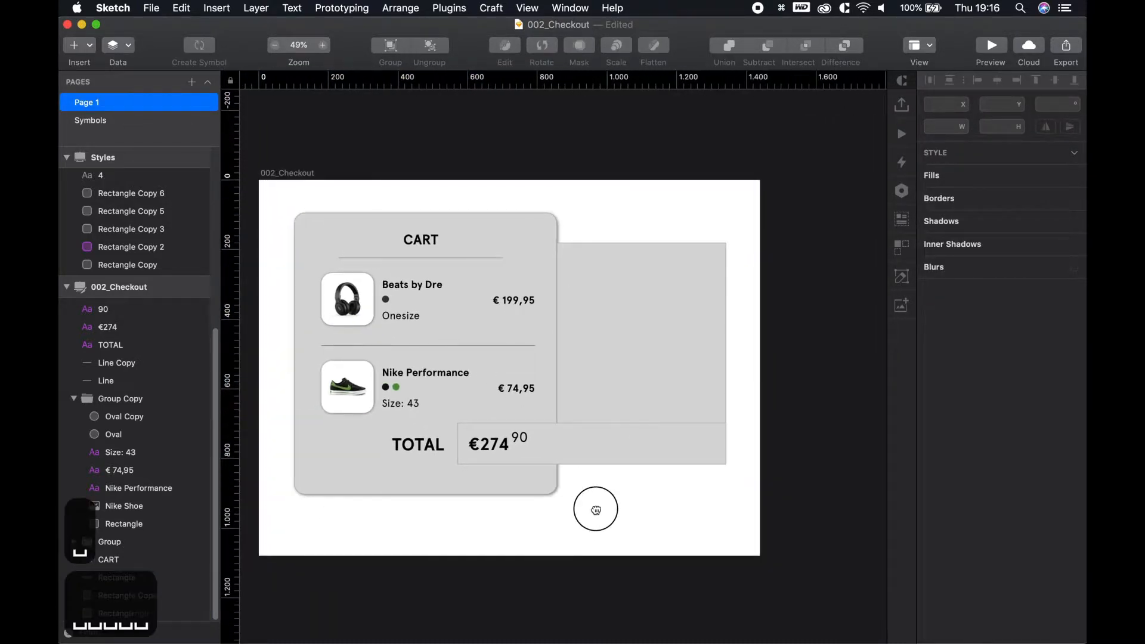
scroll(510, 354, "up", 3)
mouse_move(642, 561)
left_mouse_down()
mouse_move(598, 549)
mouse_move(685, 552)
left_mouse_up()
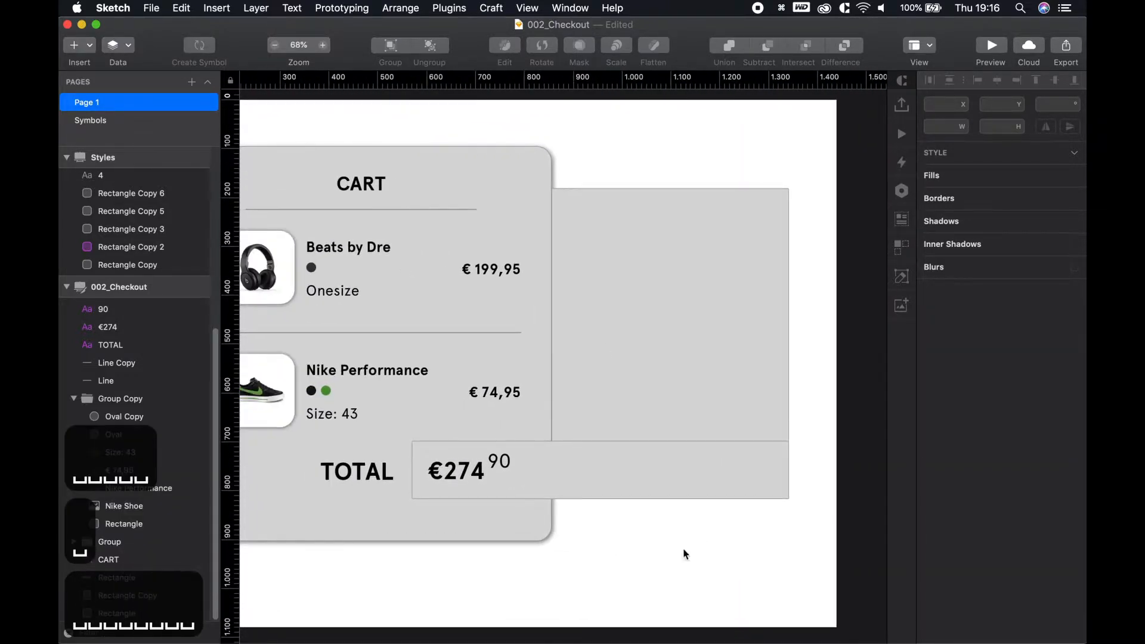
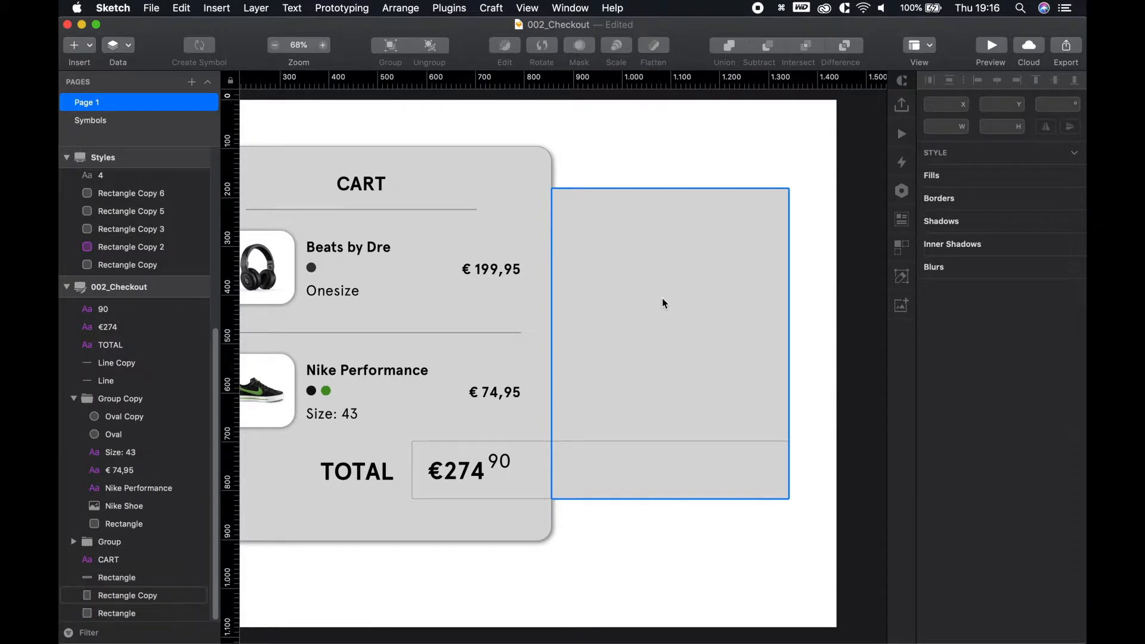
Add a CARDHOLDER NAME label at the panel's left edge in H3 - 20 - Bold Style
key("t")
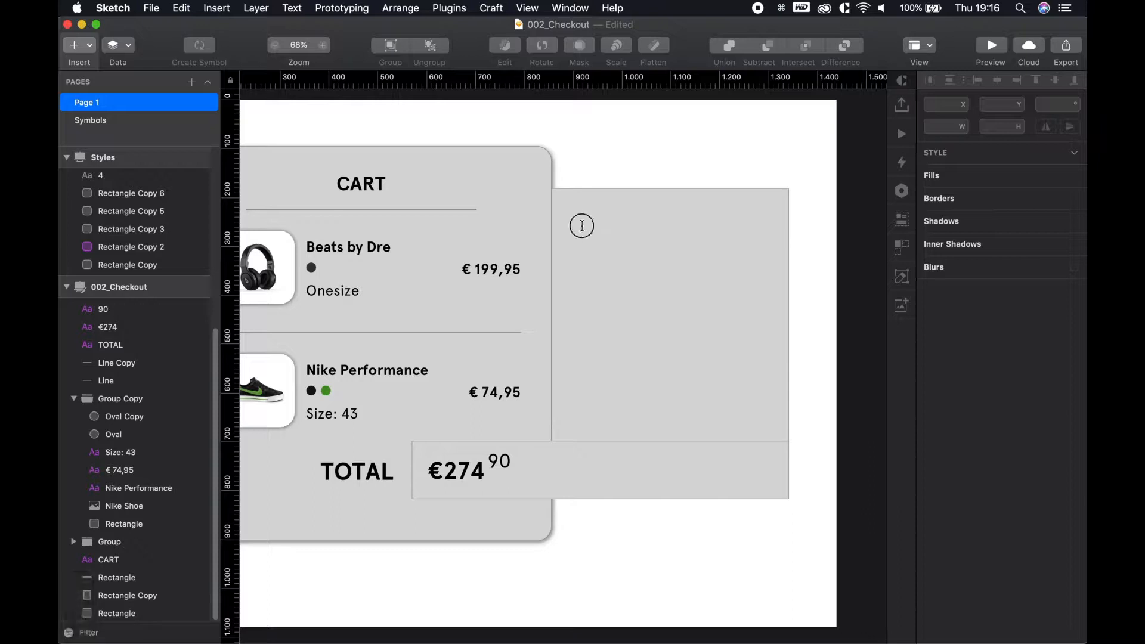
left_click(582, 226)
type("CA")
type("RDGO")
key("BackSpace")
key("BackSpace")
type("H")
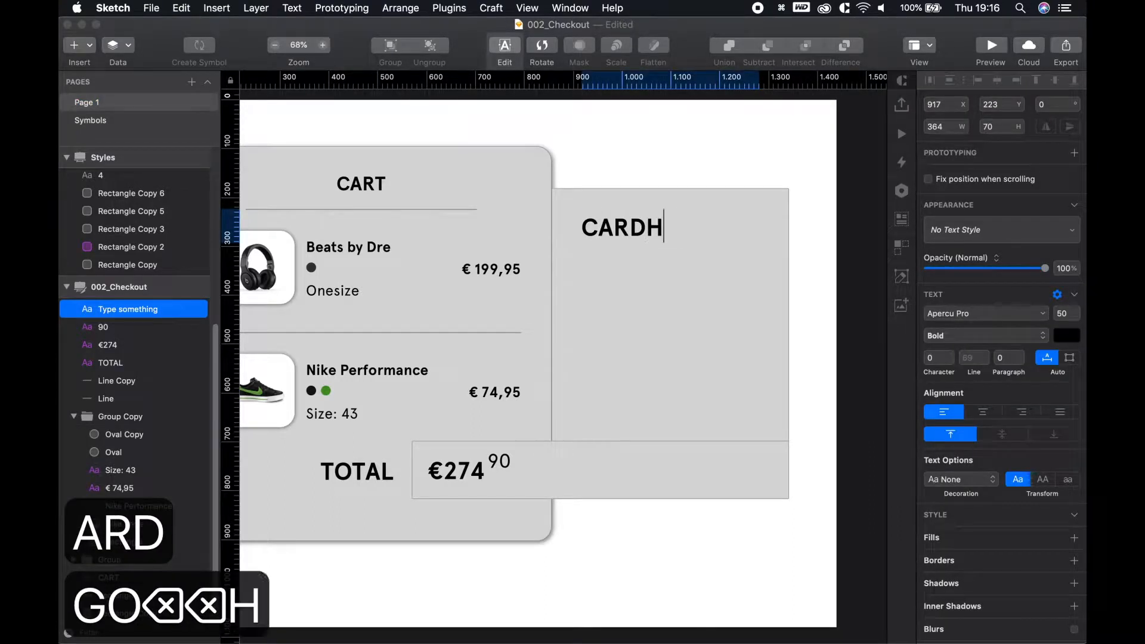
type("OLDER NAME")
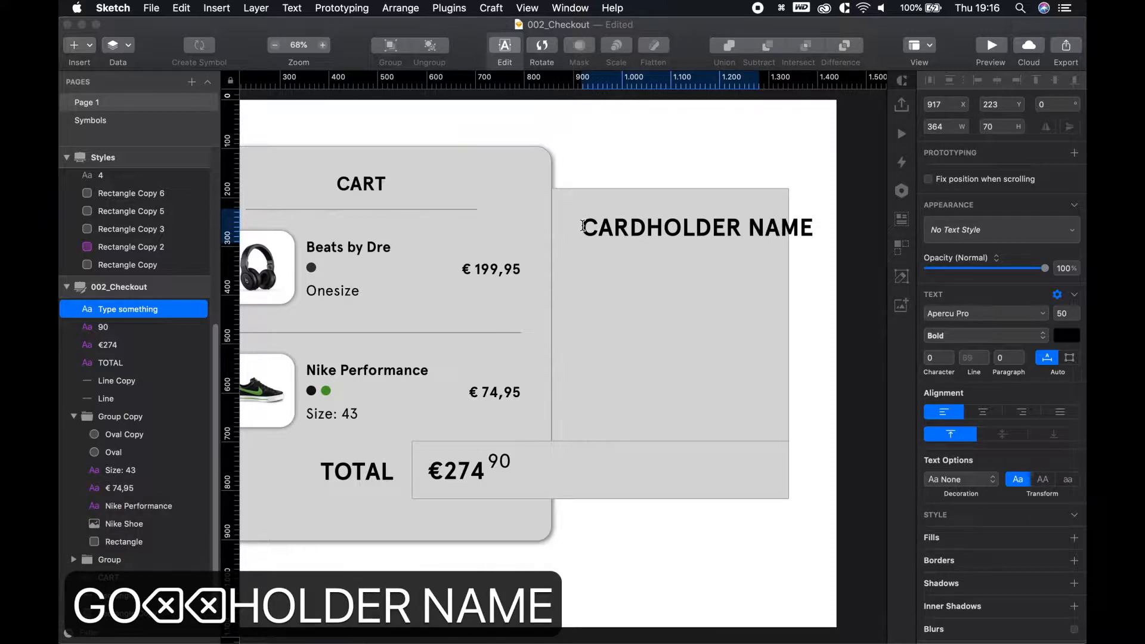
key("Escape")
left_click_drag(703, 227, 679, 225)
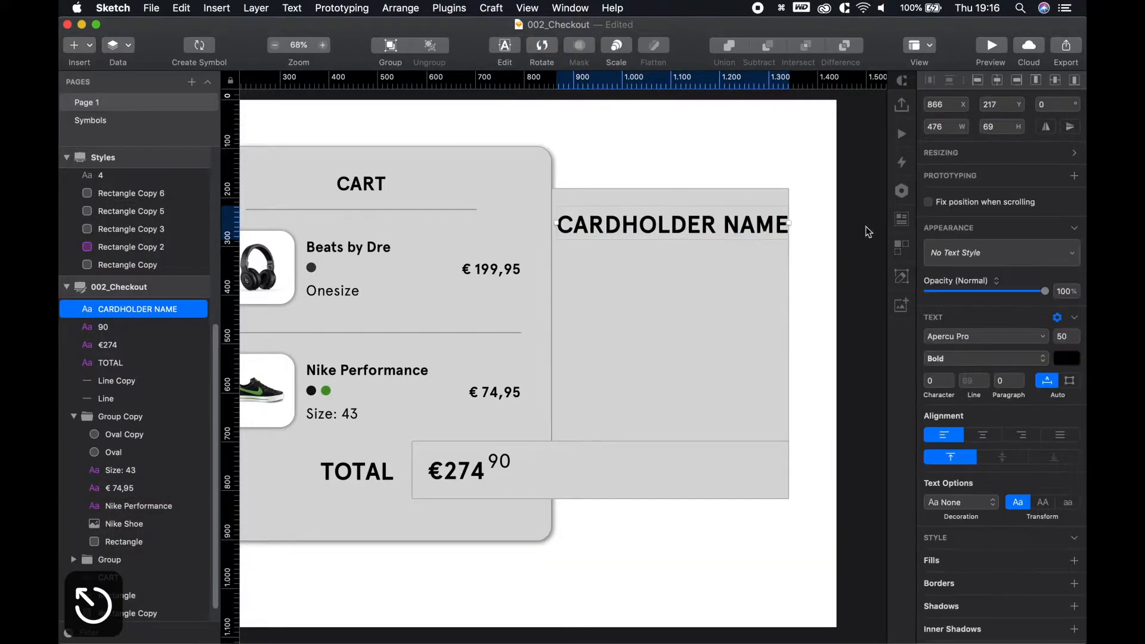
left_click(969, 255)
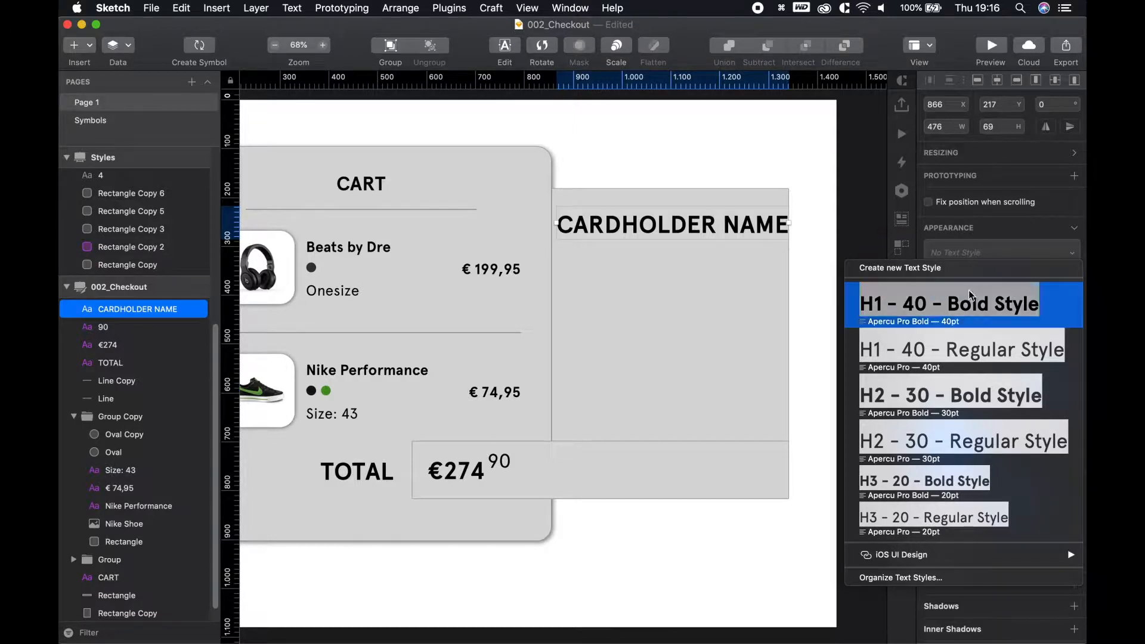
left_click(958, 479)
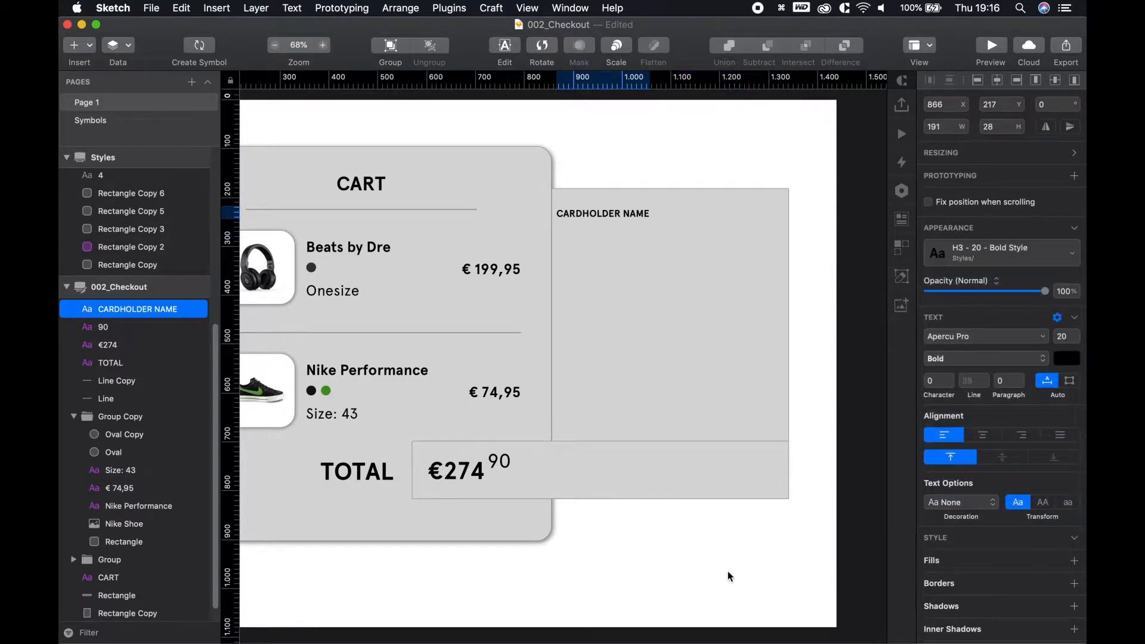
left_click(741, 583)
Copy the label beneath it and replace the text with the cardholder's name in H2 - 30 - Bold
left_click_drag(595, 218, 613, 243)
double_click(613, 240)
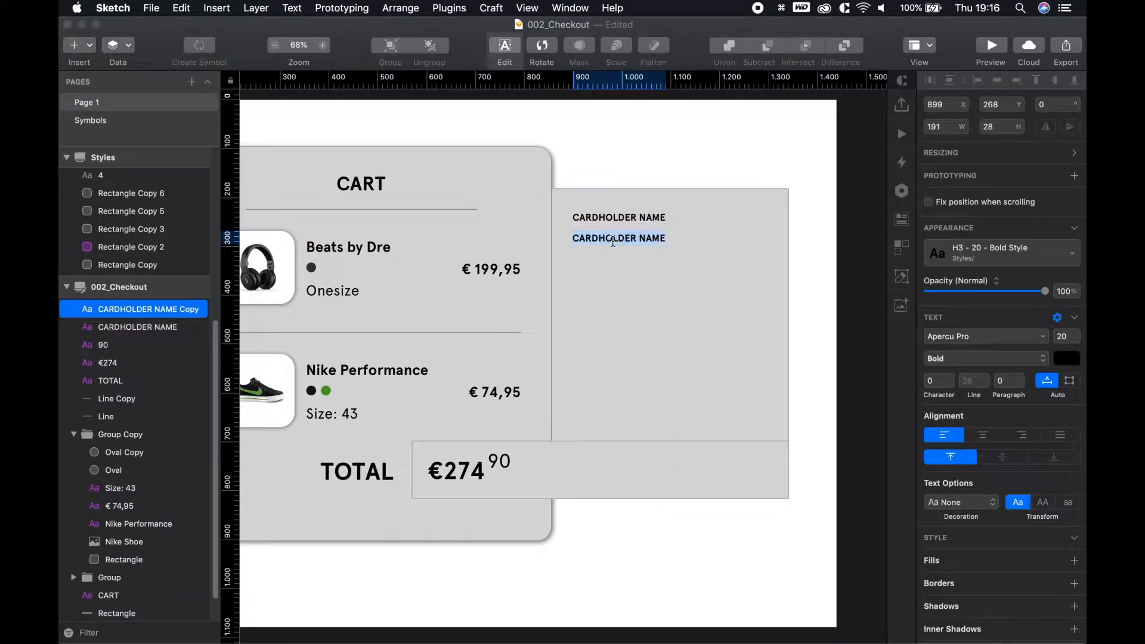
type("Revon Desifgn")
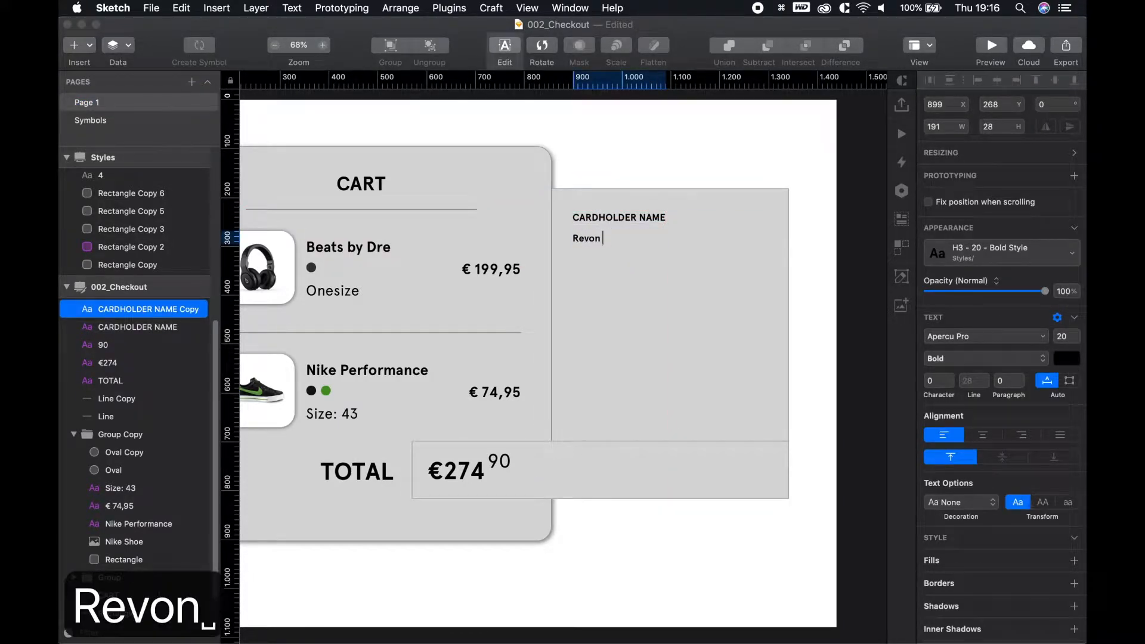
key("BackSpace")
key("BackSpace")
key("BackSpace")
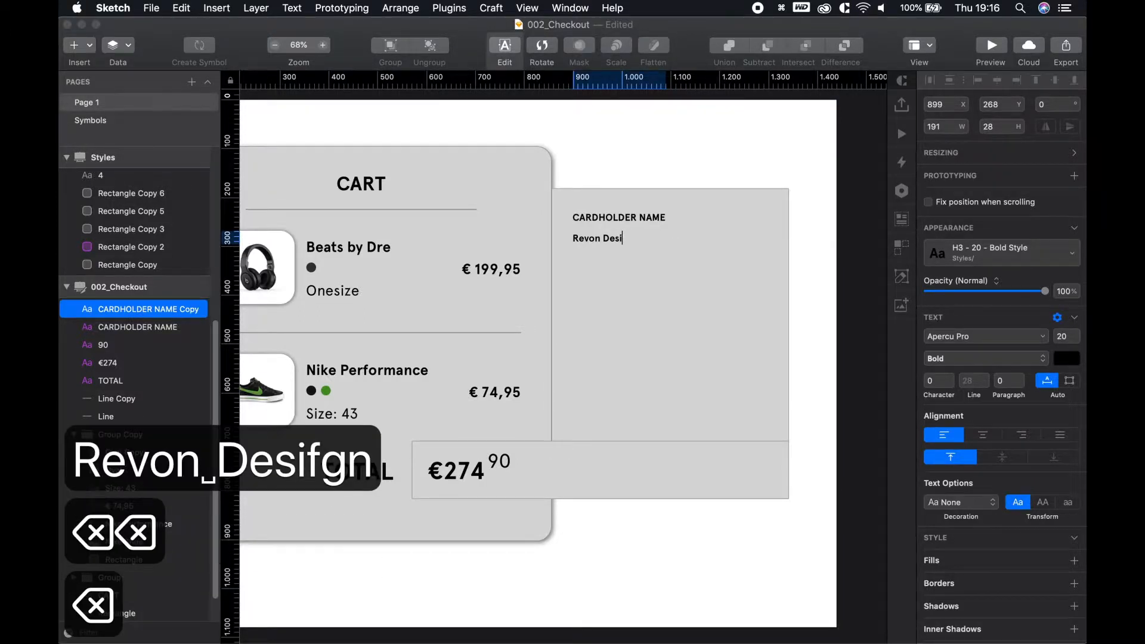
type("gn")
left_click(985, 262)
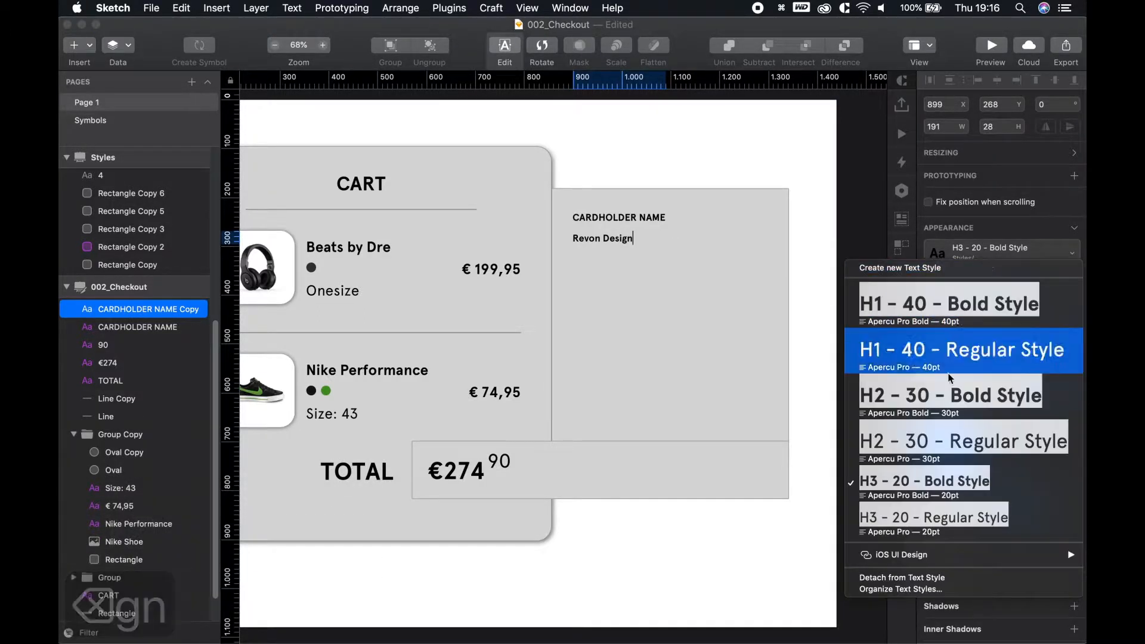
left_click(954, 396)
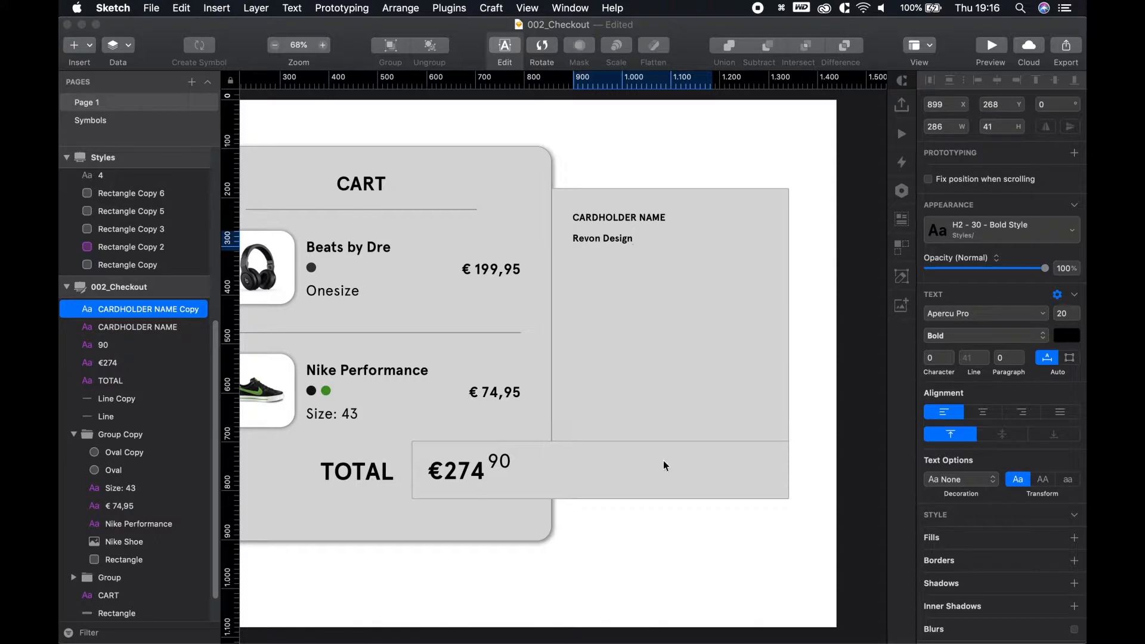
key("Escape")
key("Escape")
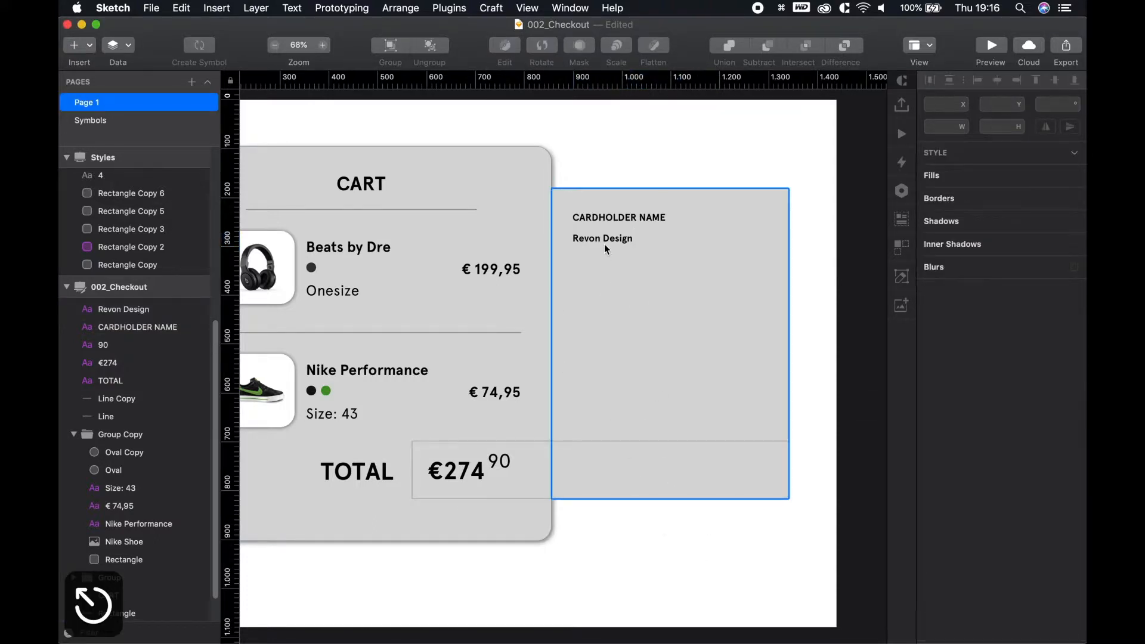
Restyle the cardholder's name to H2 - 30 - Bold and shift the label slightly lower
left_click(606, 241)
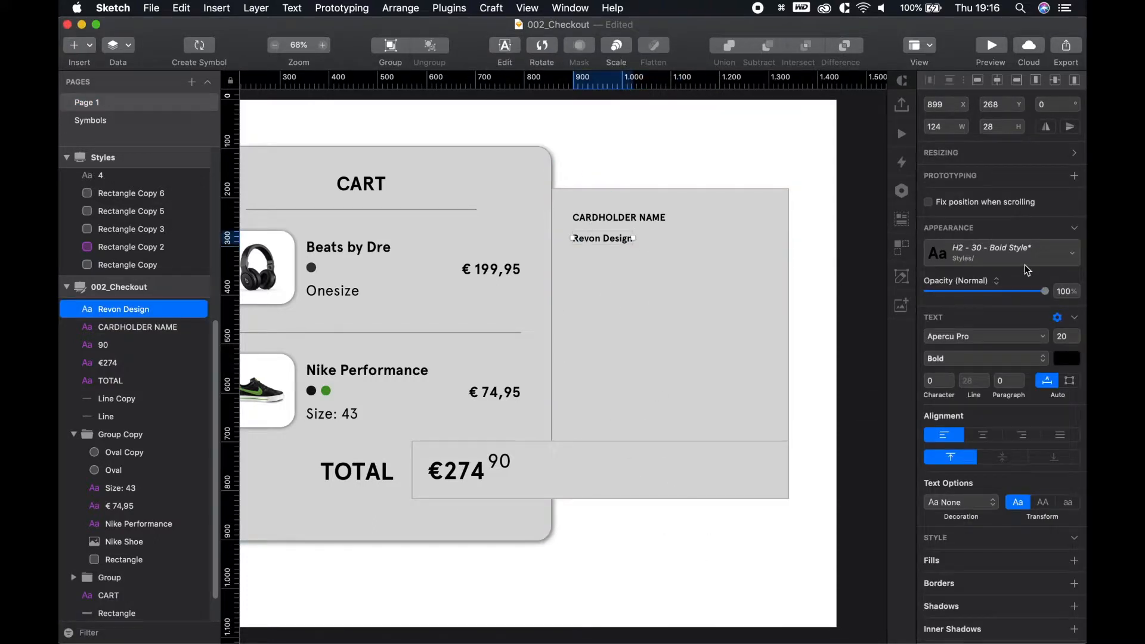
double_click(606, 240)
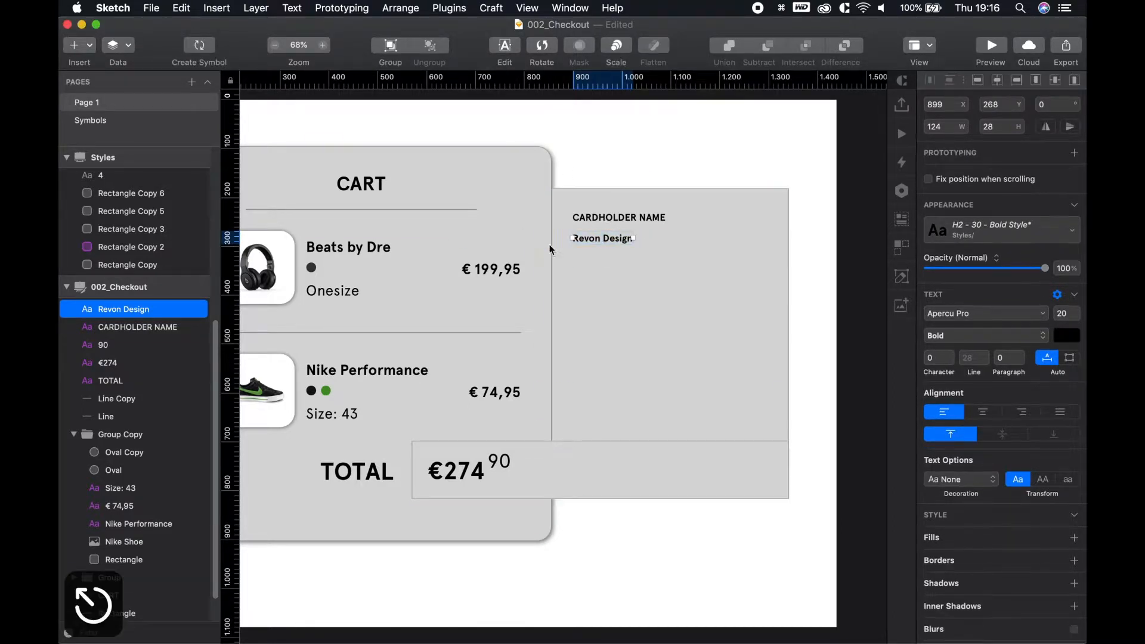
left_click(638, 544)
left_click(610, 242)
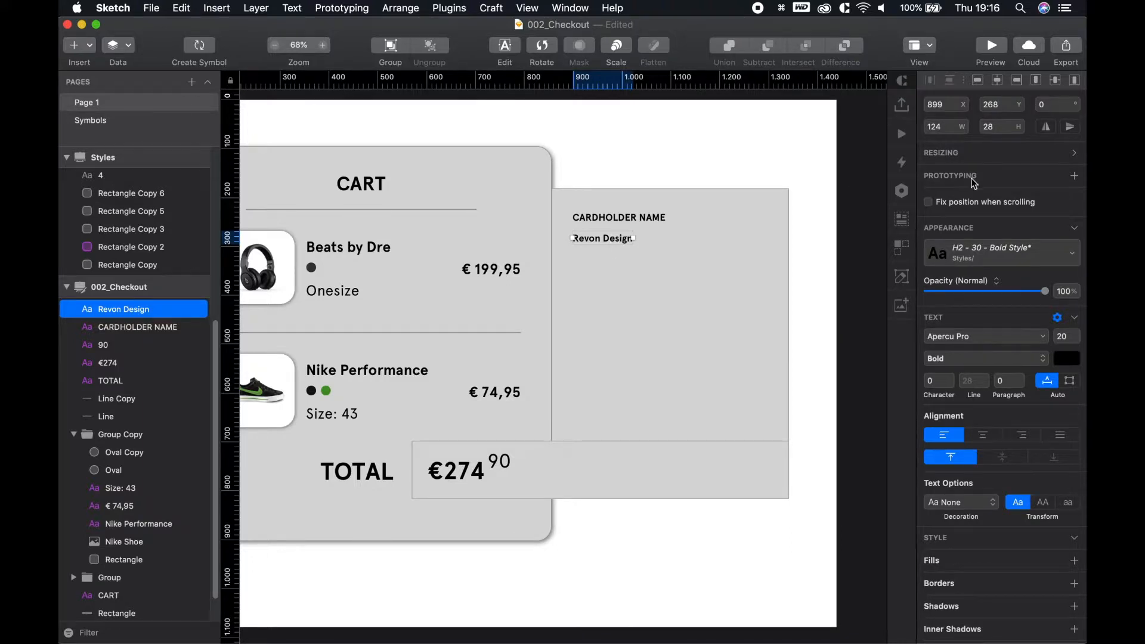
left_click(979, 251)
left_click(932, 437)
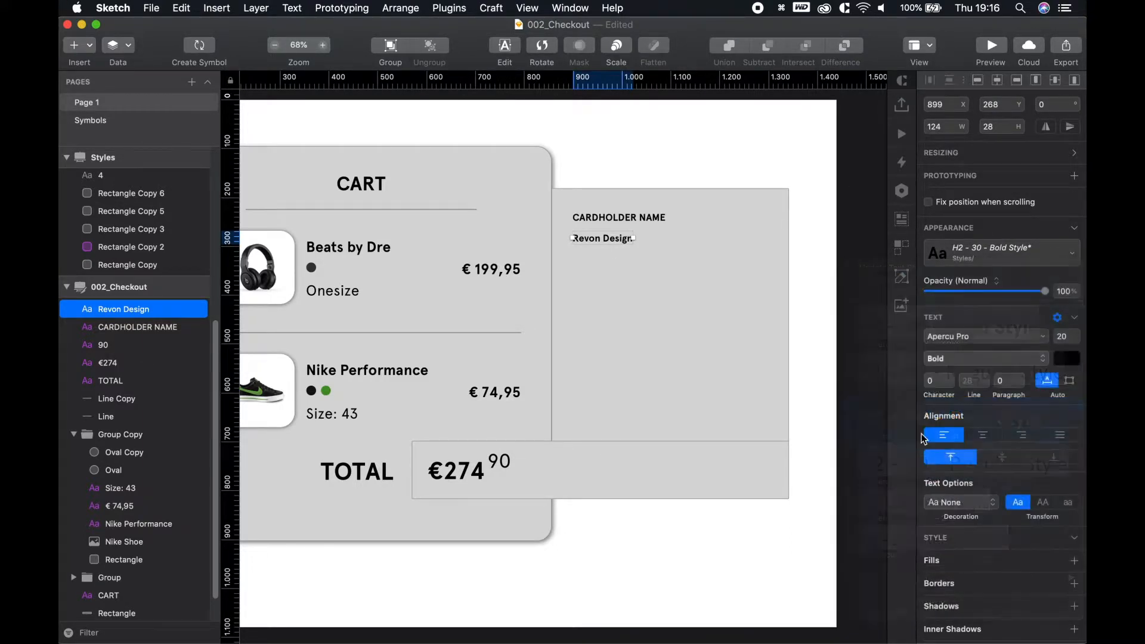
left_click(735, 581)
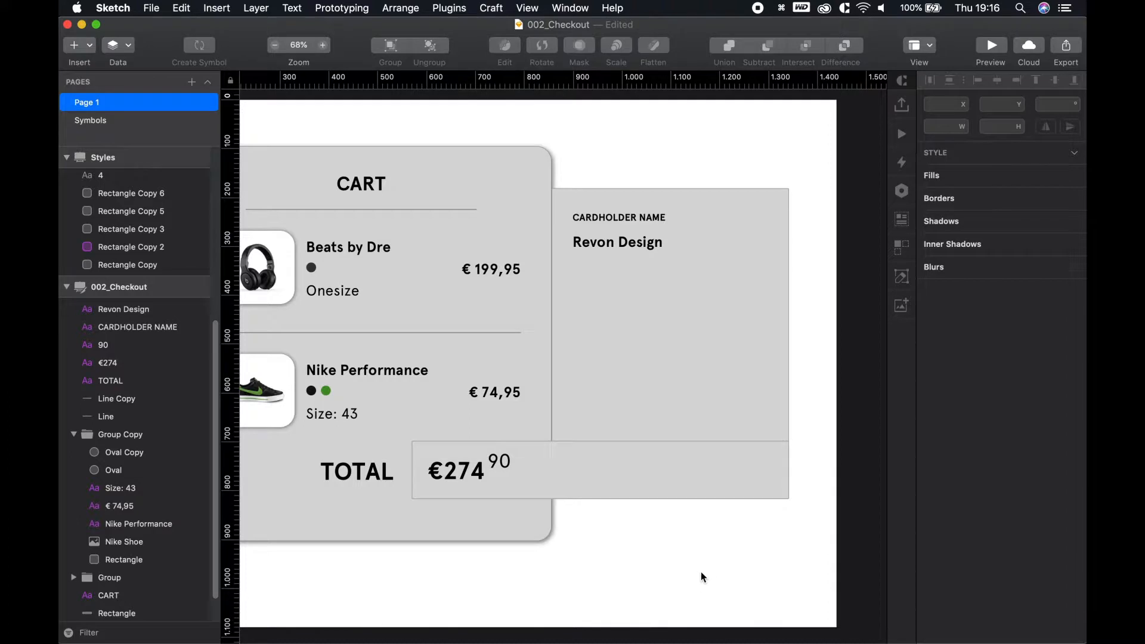
left_click_drag(601, 217, 603, 218)
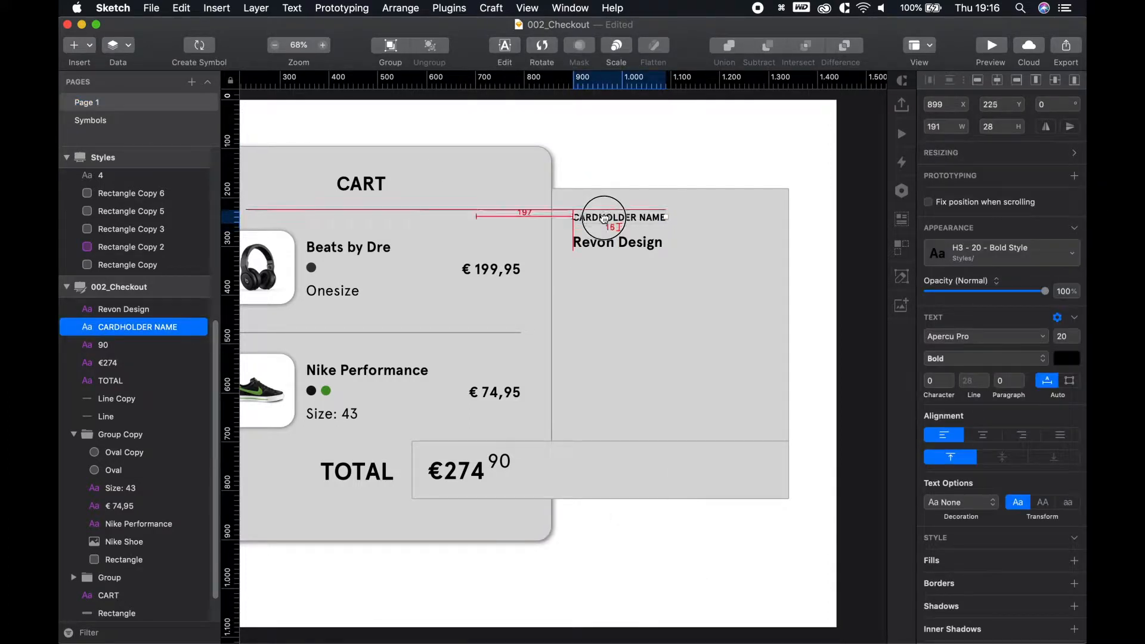
left_click(705, 539)
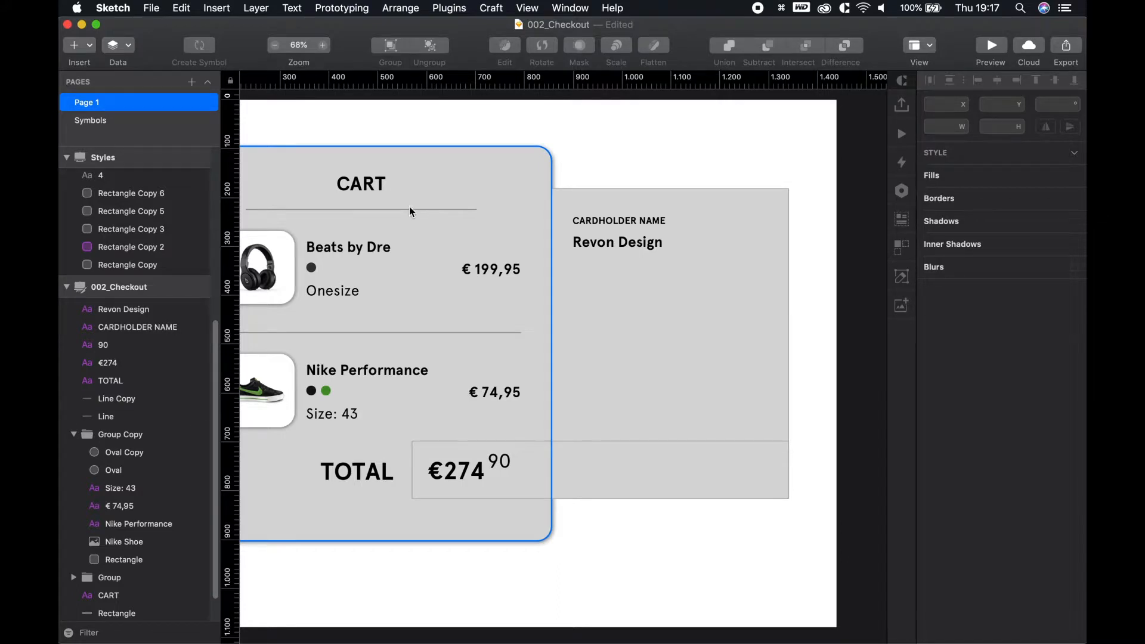
Copy the divider line from under CART to beneath the cardholder's name
left_click(406, 209)
left_click_drag(391, 210, 721, 264)
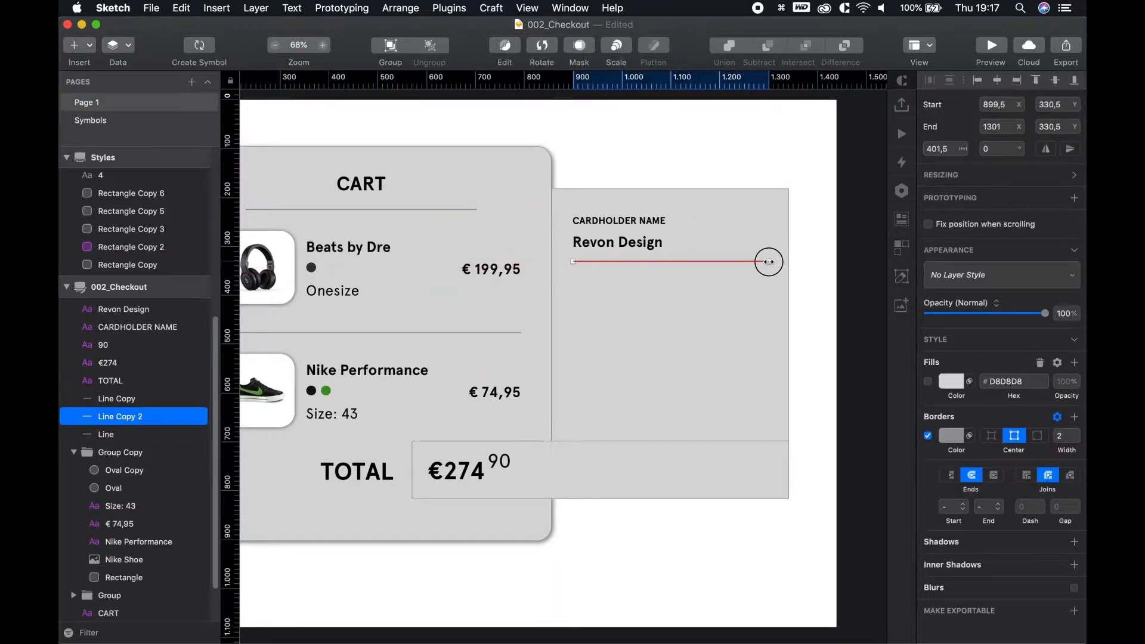
left_click(620, 269)
left_click(619, 242)
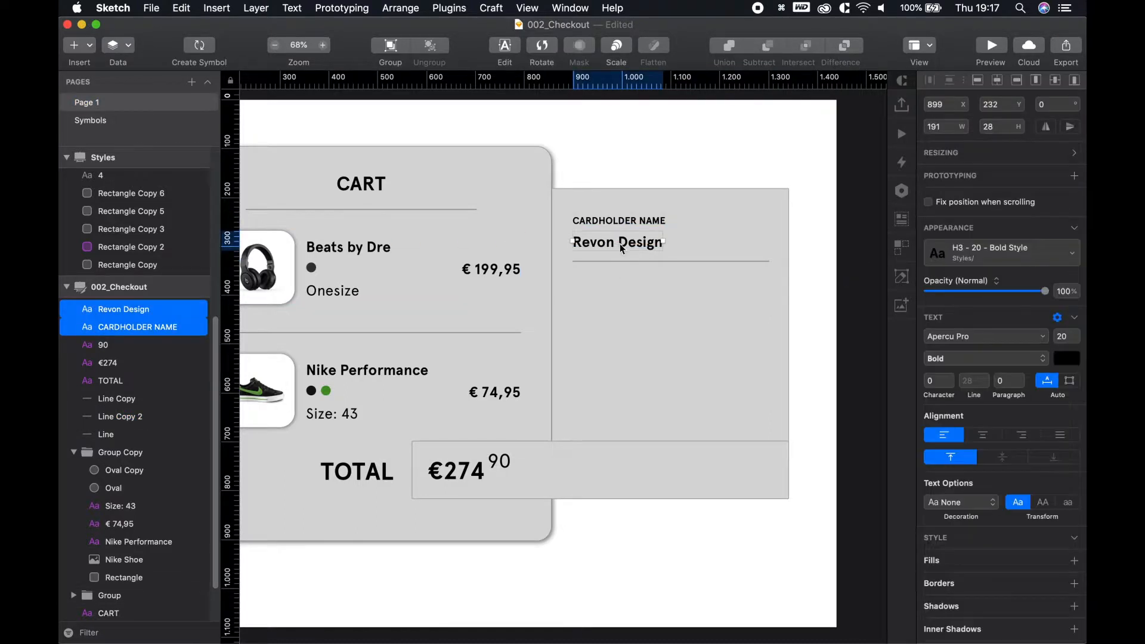
left_click(748, 291)
Move the divider up under the name, then nudge it down by 10
scroll(605, 263, "up", 5)
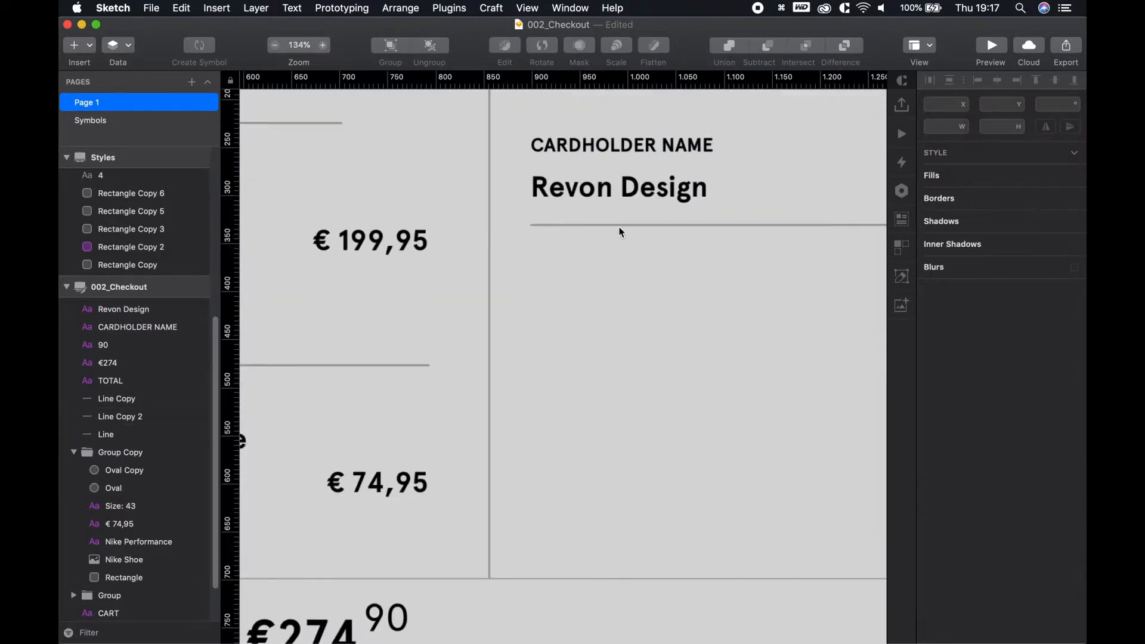
scroll(620, 233, "up", 3)
left_click(606, 334)
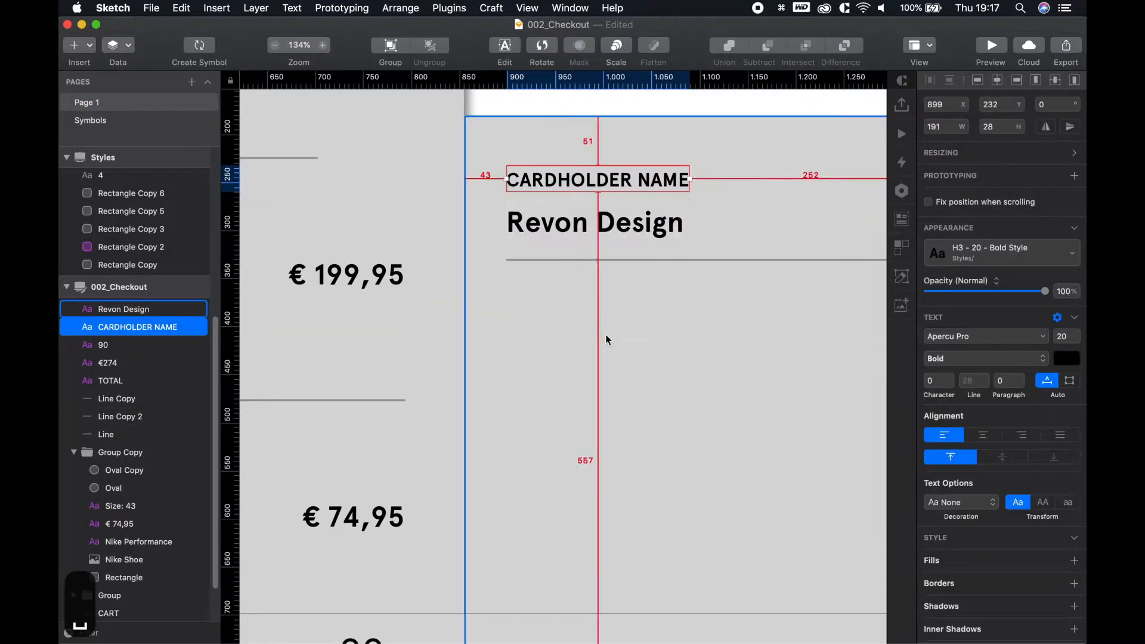
left_click(610, 260)
key("alt")
left_click(607, 264)
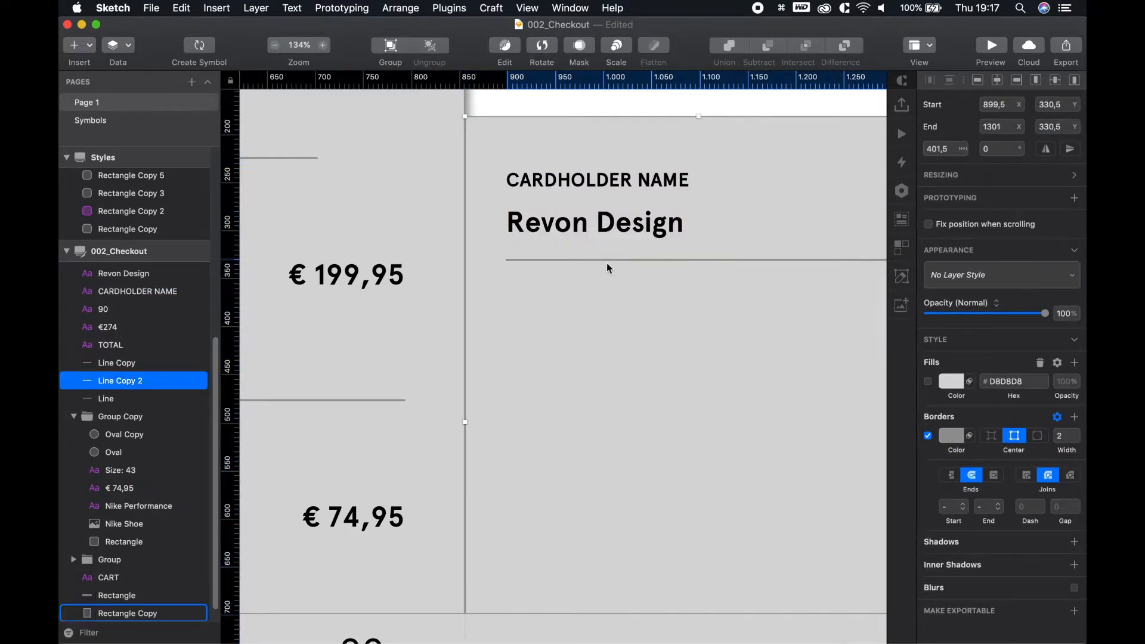
left_click_drag(605, 262, 612, 237)
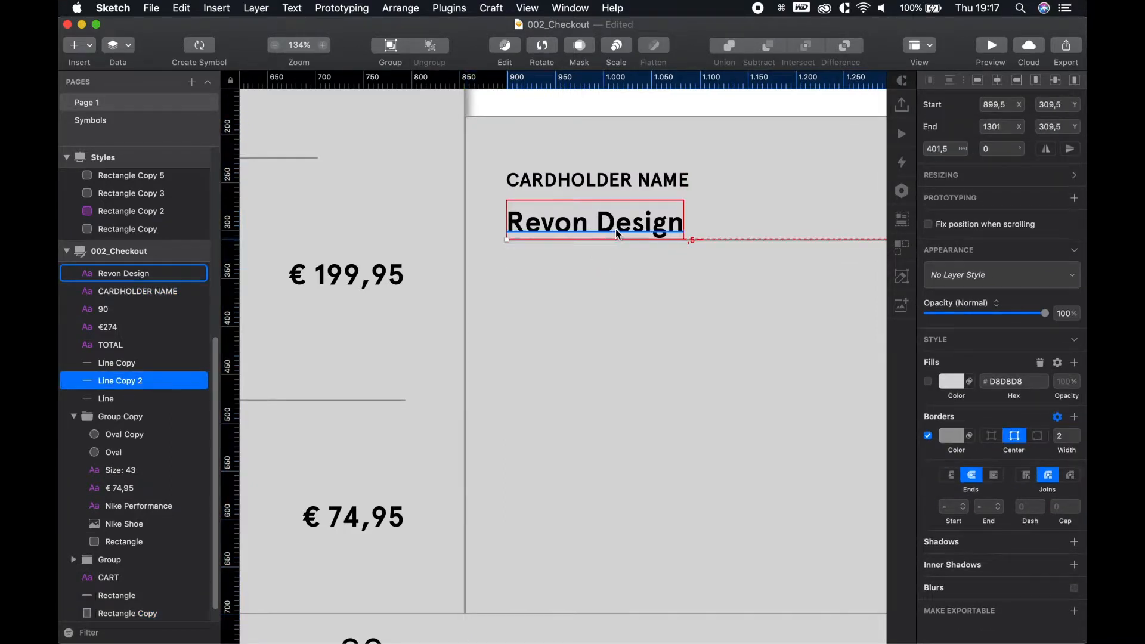
scroll(615, 232, "up", 2)
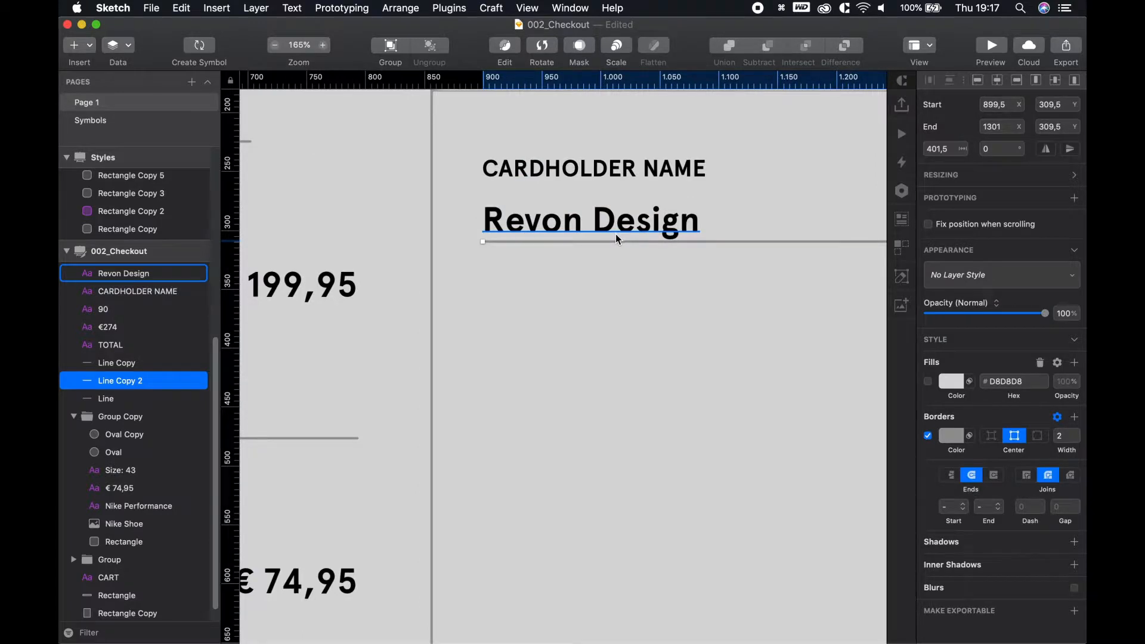
key("shift+Down")
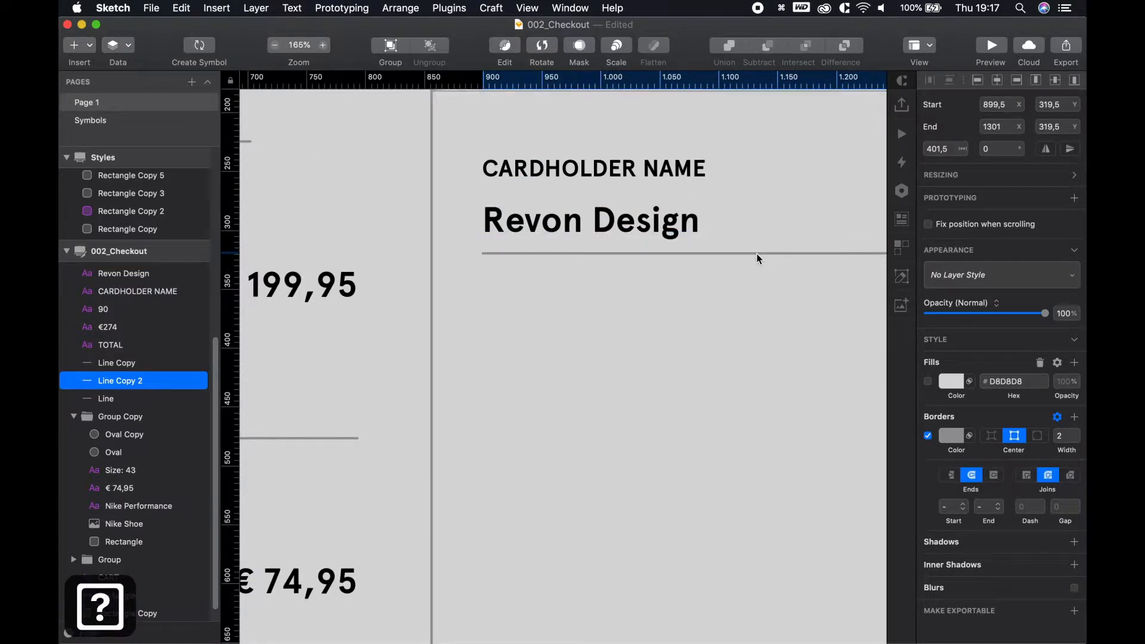
key("space")
left_click_drag(708, 291, 700, 328)
Nudge the CARDHOLDER NAME label up and select the label, name and divider together
left_click(615, 192)
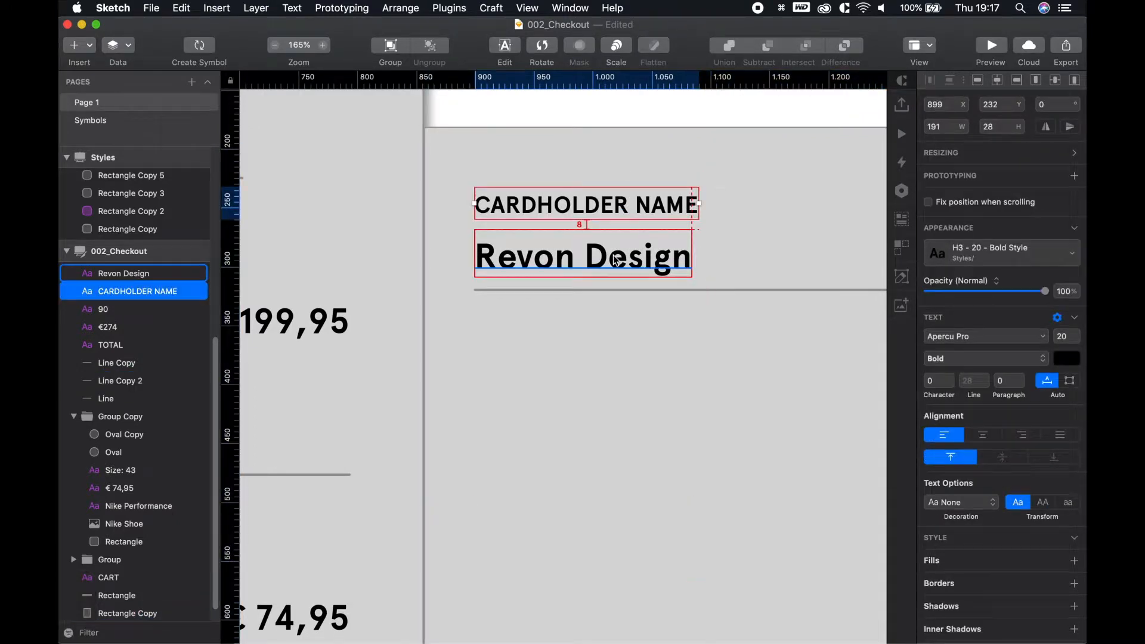
key("alt+Up")
key("alt+Up")
left_click(626, 322)
scroll(627, 341, "up", 2)
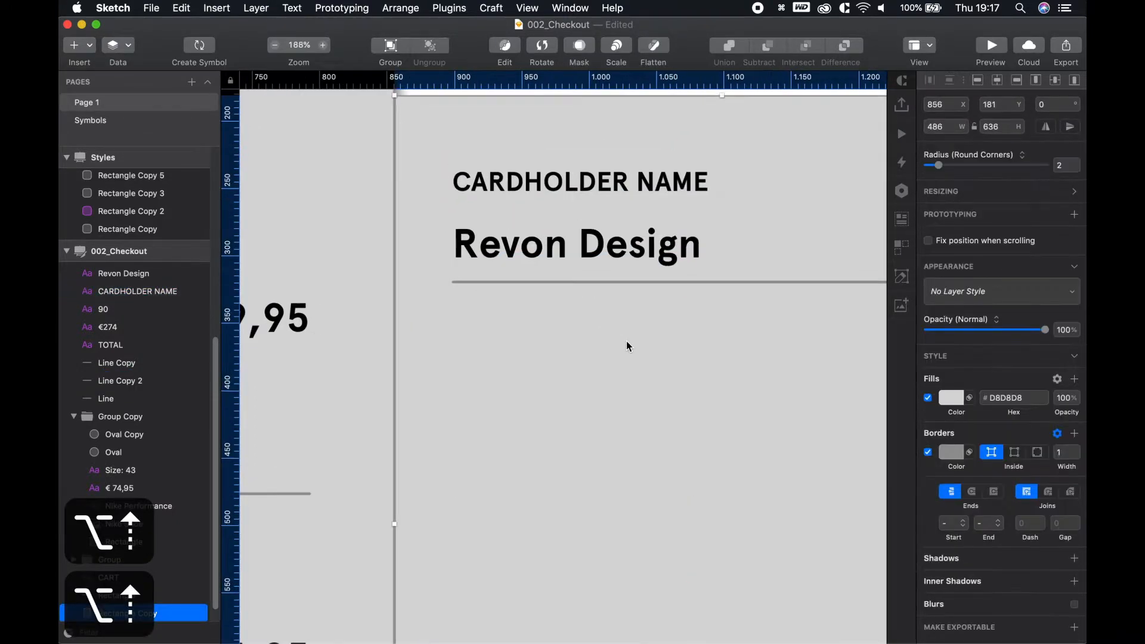
scroll(626, 342, "down", 5)
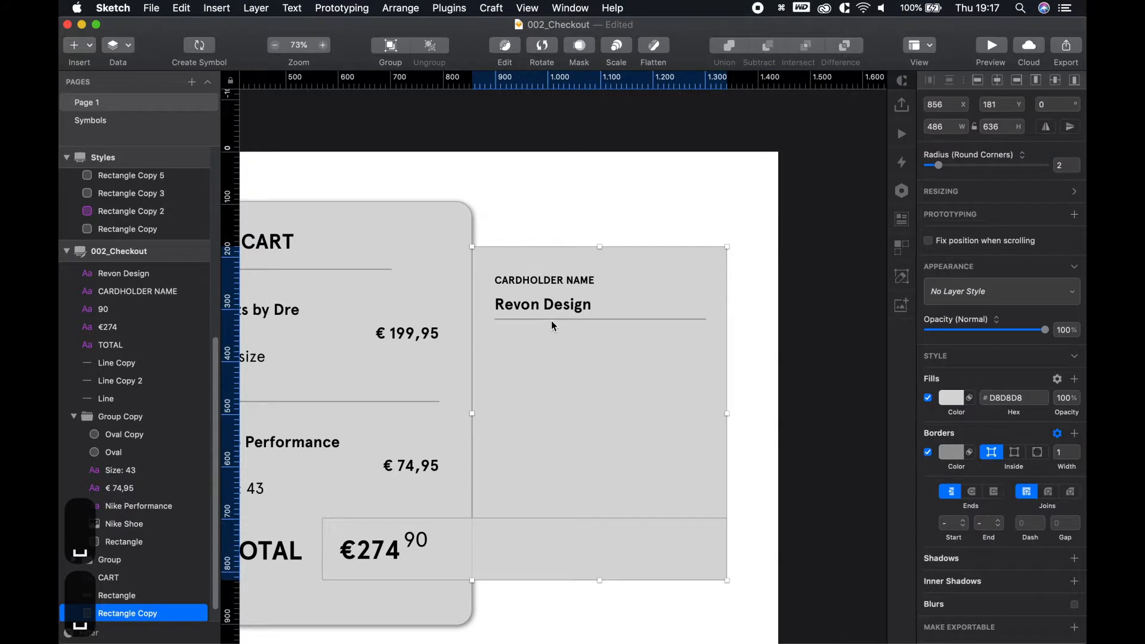
left_click(552, 321)
scroll(539, 324, "down", 1)
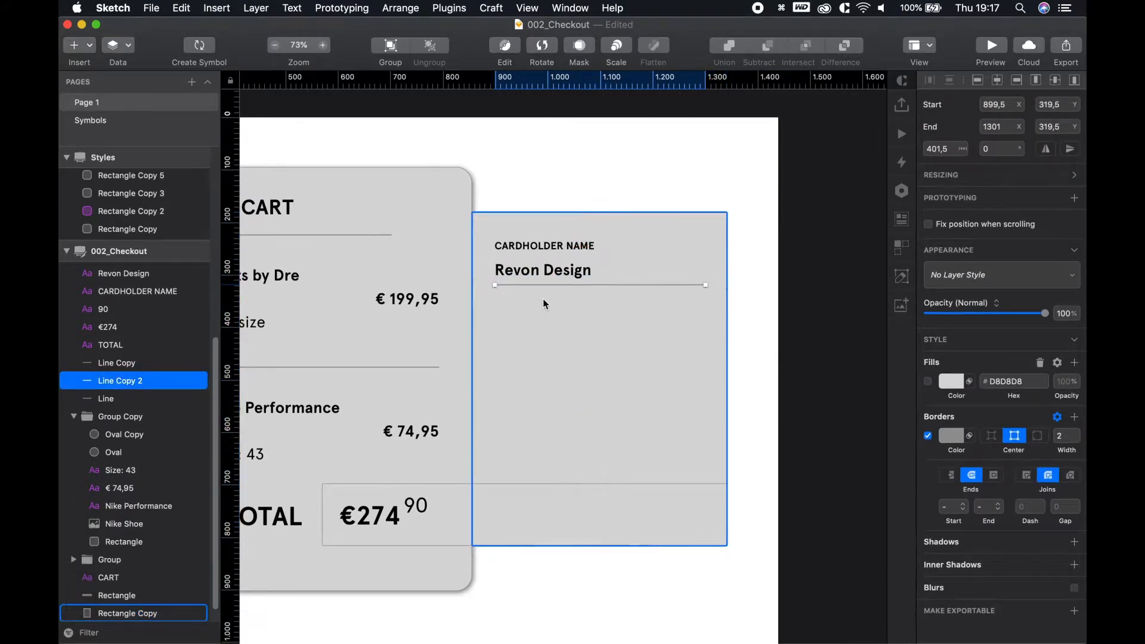
left_click(536, 271, "shift")
left_click(545, 257, "shift")
Duplicate the name field below and rename the copied label to CARD NUMBER
left_click_drag(545, 256, 554, 318)
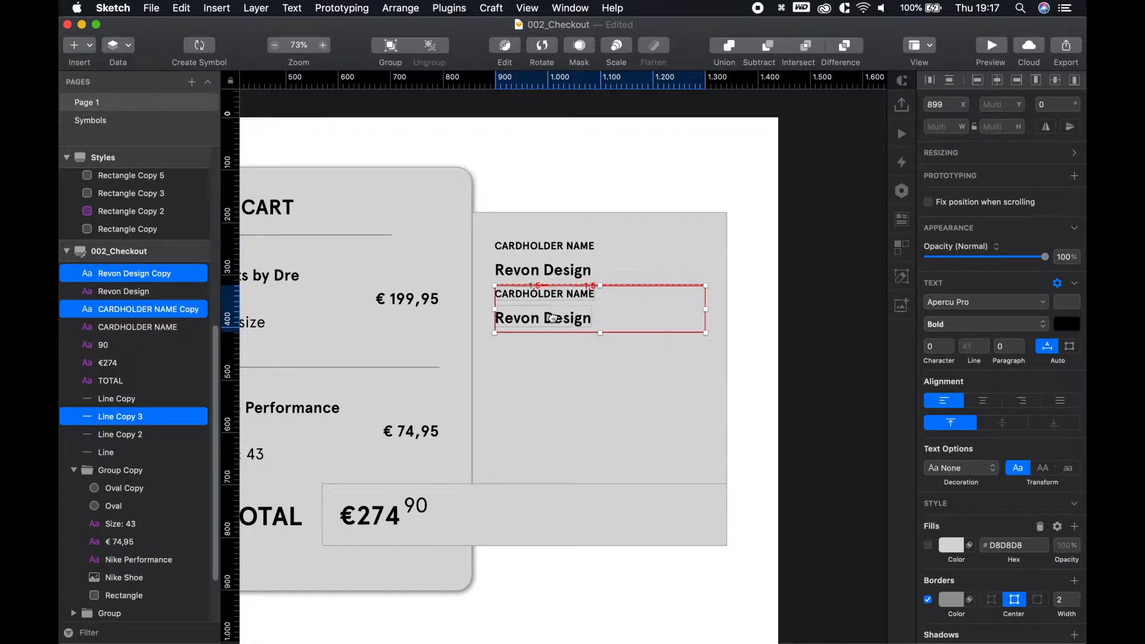
key("shift+Down")
key("shift+Down")
key("shift+Down")
key("shift+Down")
key("shift+Down")
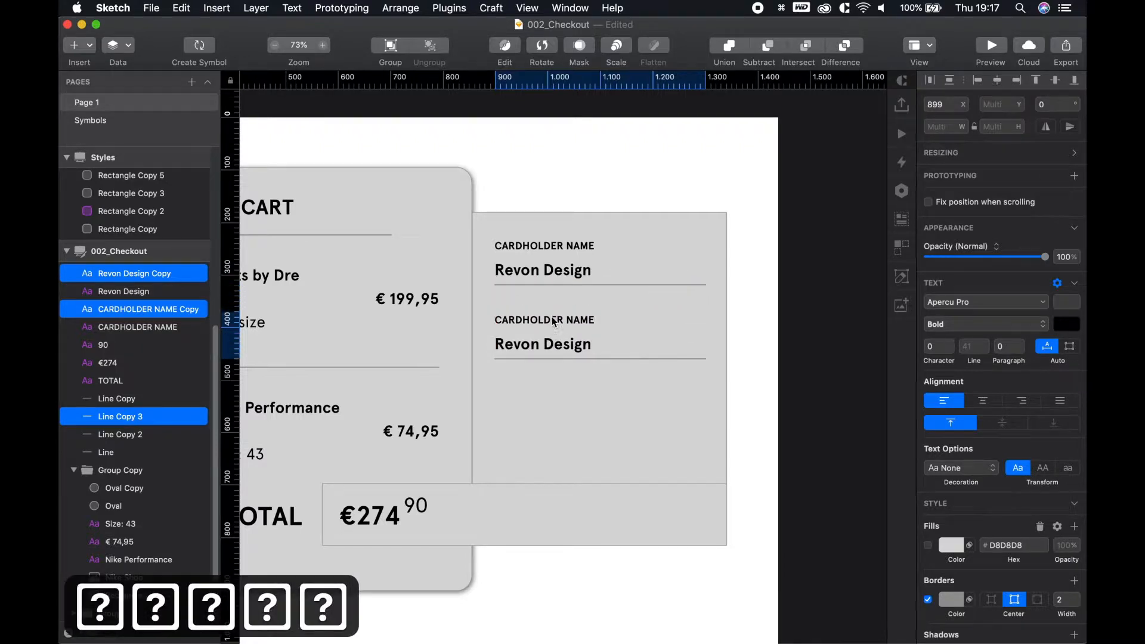
scroll(554, 322, "down", 1)
scroll(550, 313, "up", 5)
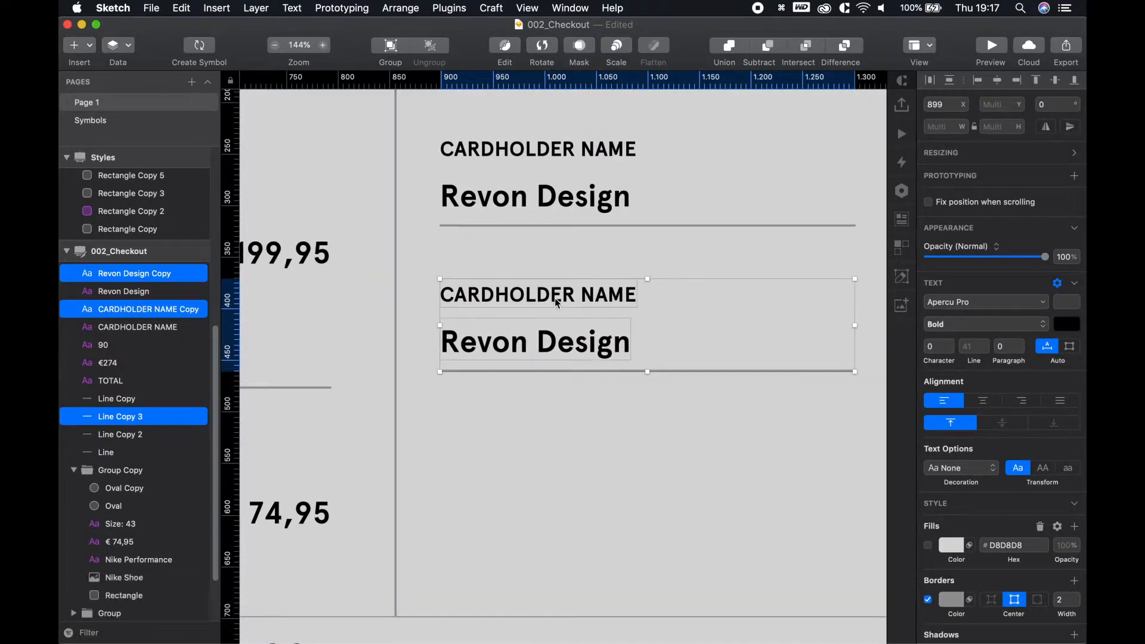
left_click(549, 396)
left_click(539, 294)
double_click(544, 298)
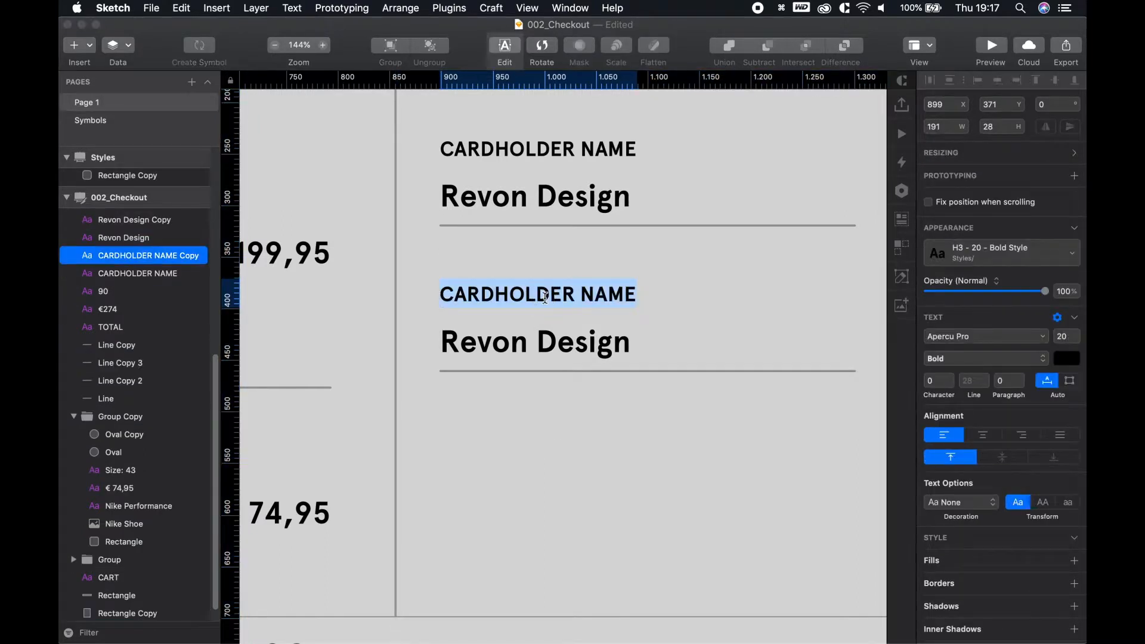
type("ICar")
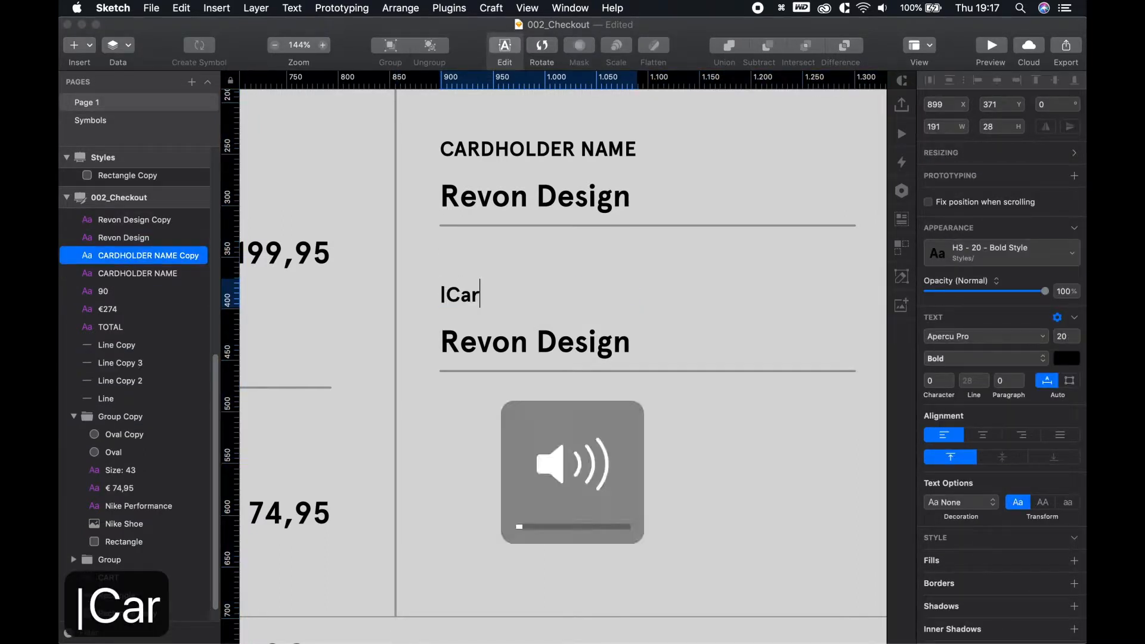
key("BackSpace")
key("BackSpace")
key("BackSpace")
key("BackSpace")
key("BackSpace")
type("Card nu")
key("BackSpace")
key("BackSpace")
key("BackSpace")
key("BackSpace")
key("BackSpace")
key("BackSpace")
type("ARD ")
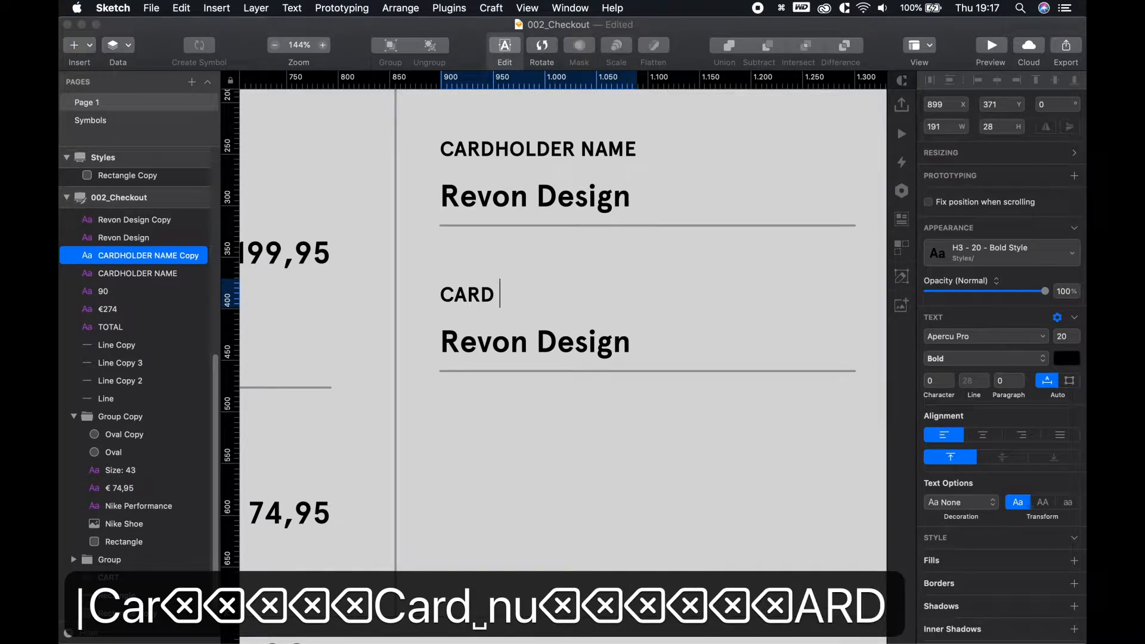
type("NUMBE")
key("BackSpace")
type("BER")
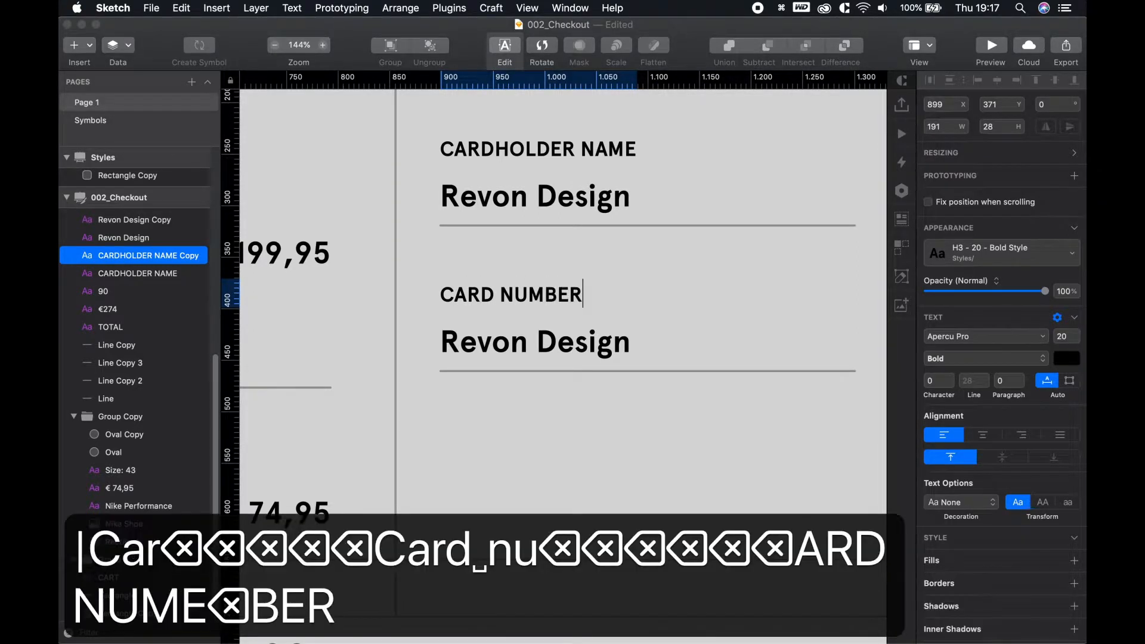
key("XF86AudioMute")
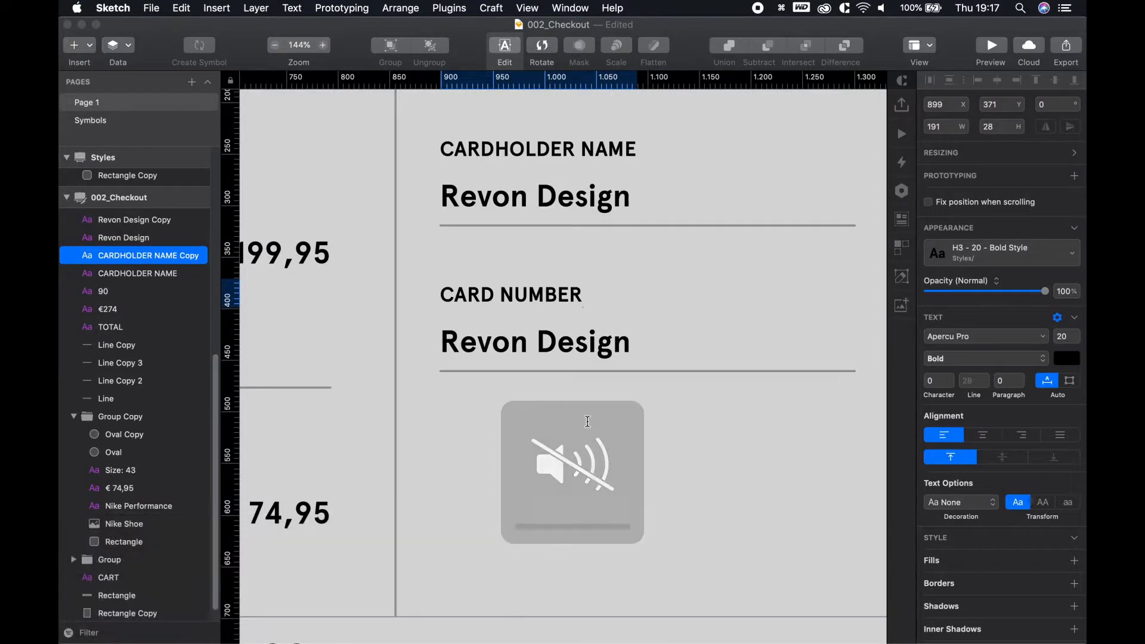
left_click(564, 351)
Replace the copied name with a sample card number
double_click(558, 356)
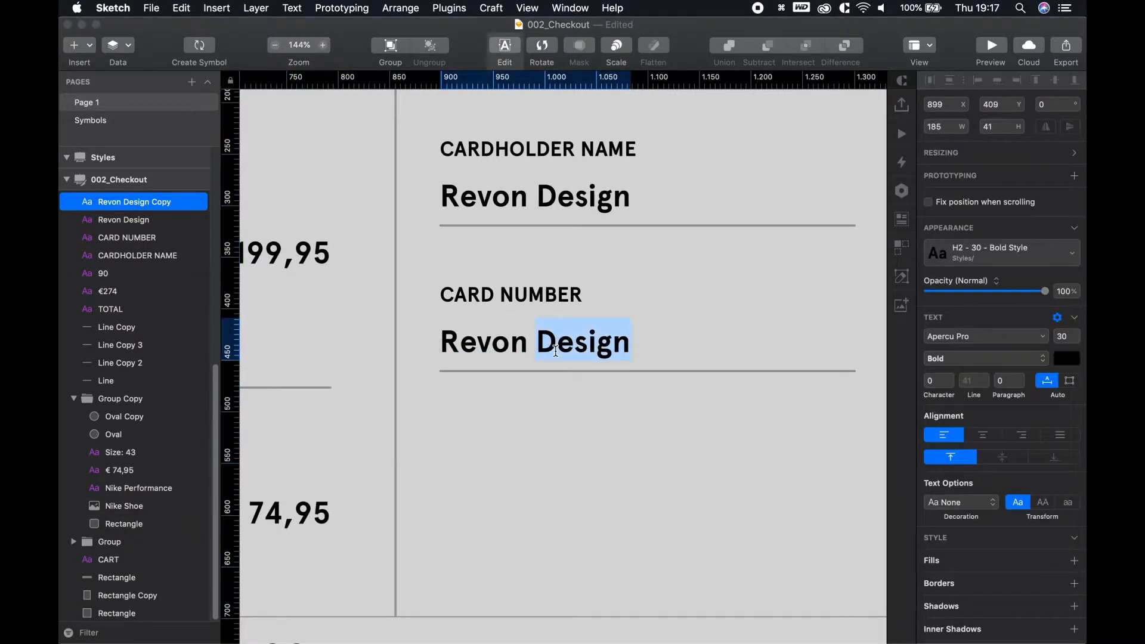
key("super+a")
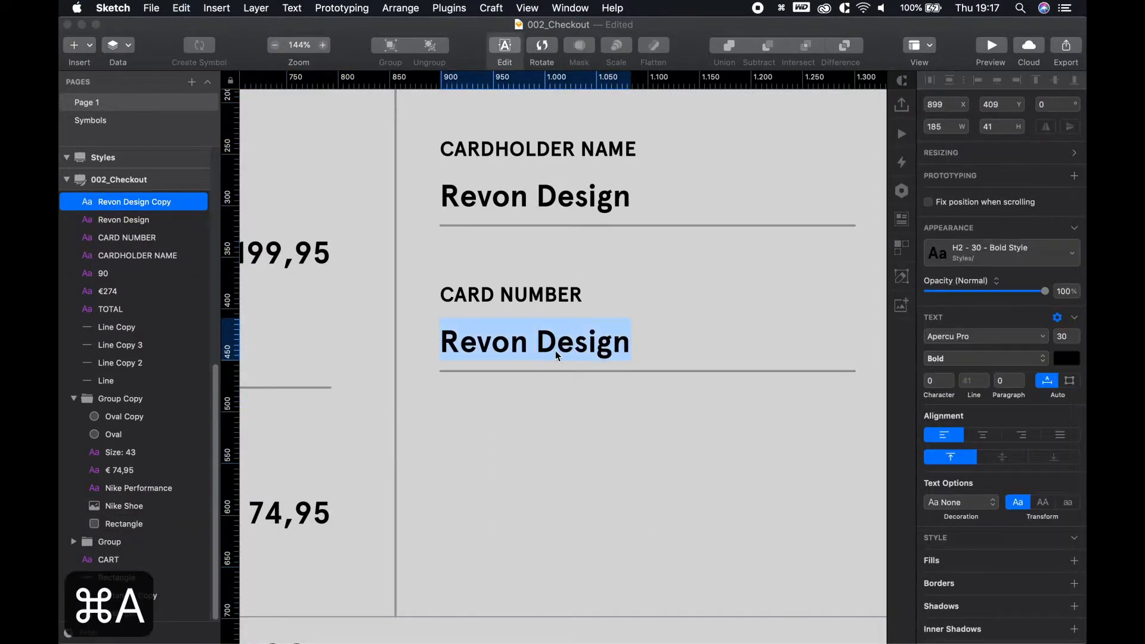
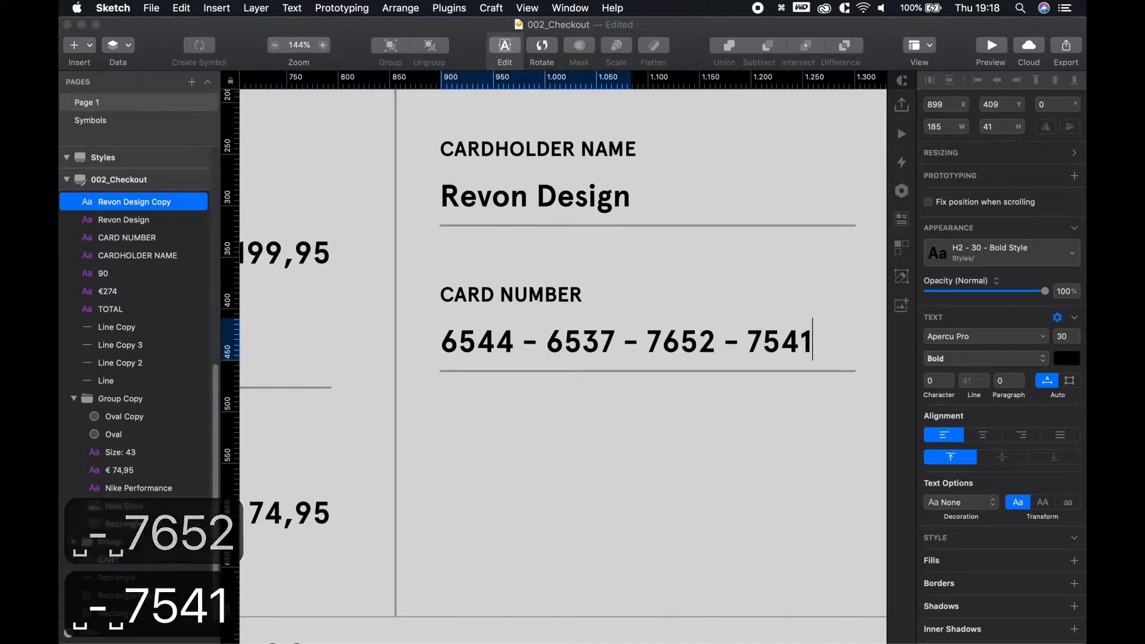
key("Escape")
Duplicate the CARD NUMBER label, number and underline below the field
key("space")
left_click_drag(645, 461, 542, 461)
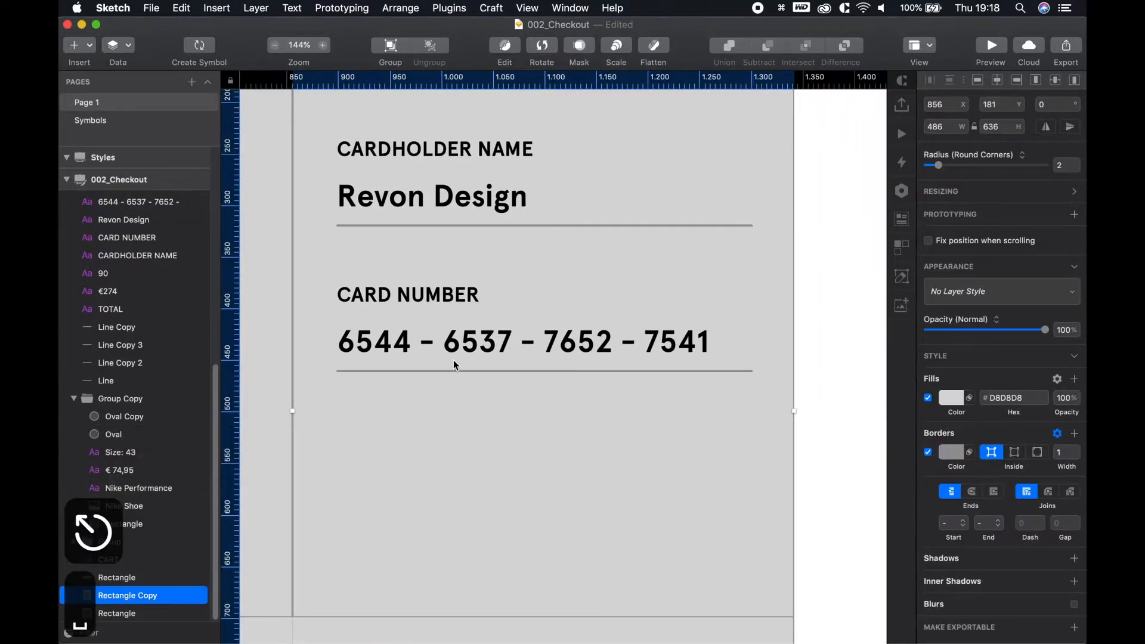
left_click(456, 373)
left_click(461, 349, "shift")
left_click(358, 297, "shift")
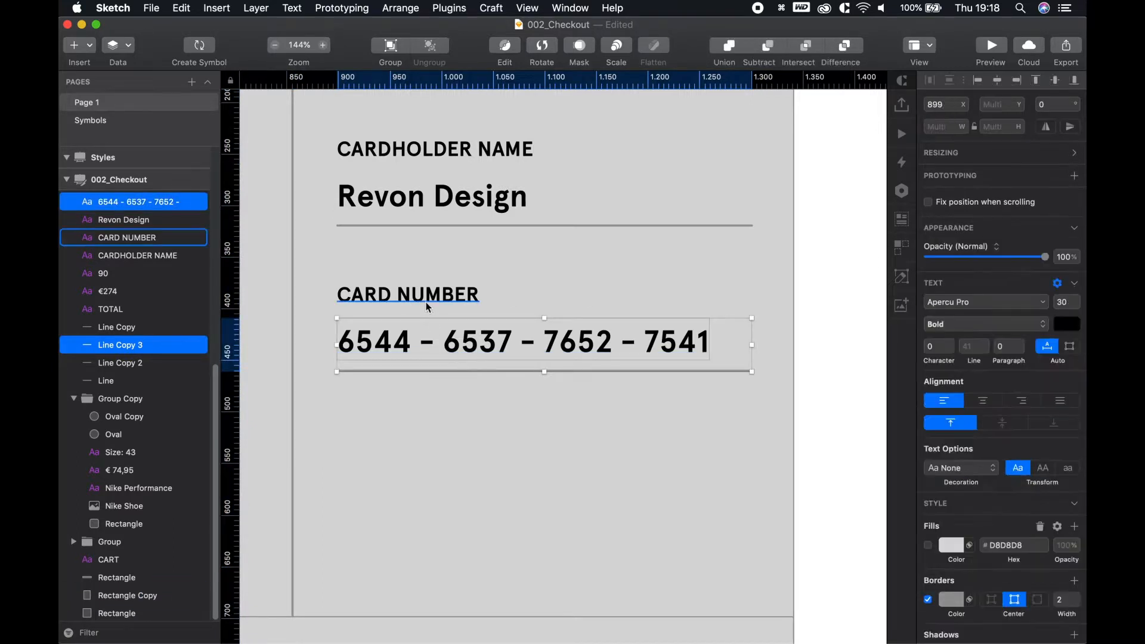
left_click_drag(435, 334, 450, 440)
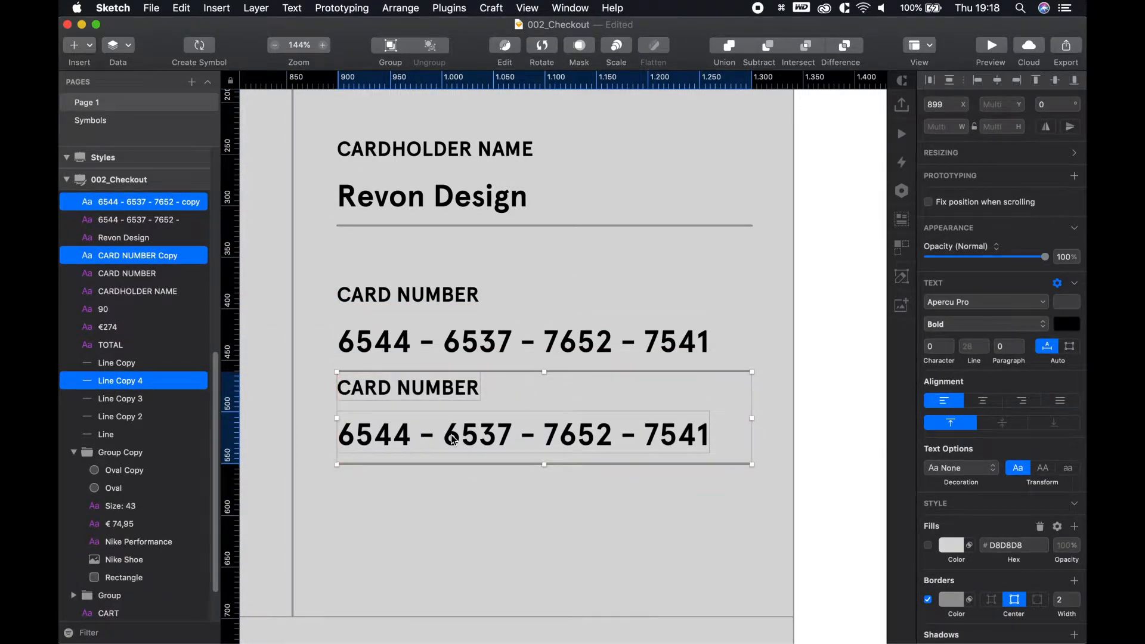
Nudge the copied field down and rename its label to EXP DATE
key("shift+Down")
key("shift+Down")
key("shift+Down")
key("shift+Down")
key("shift+Down")
key("alt")
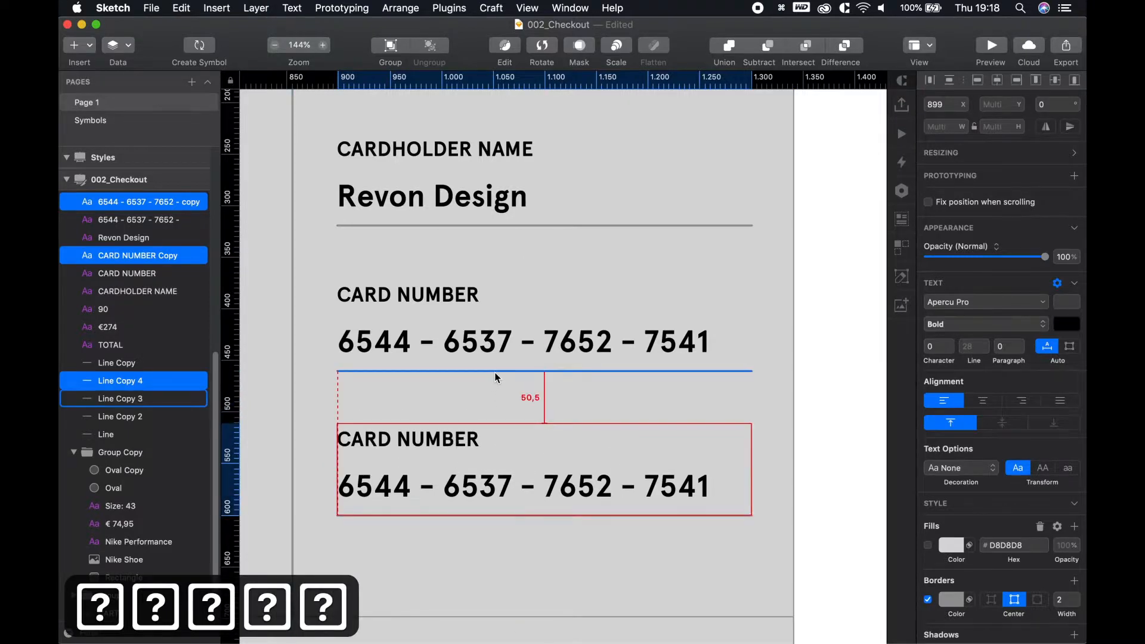
left_click(845, 396)
scroll(803, 440, "down", 3)
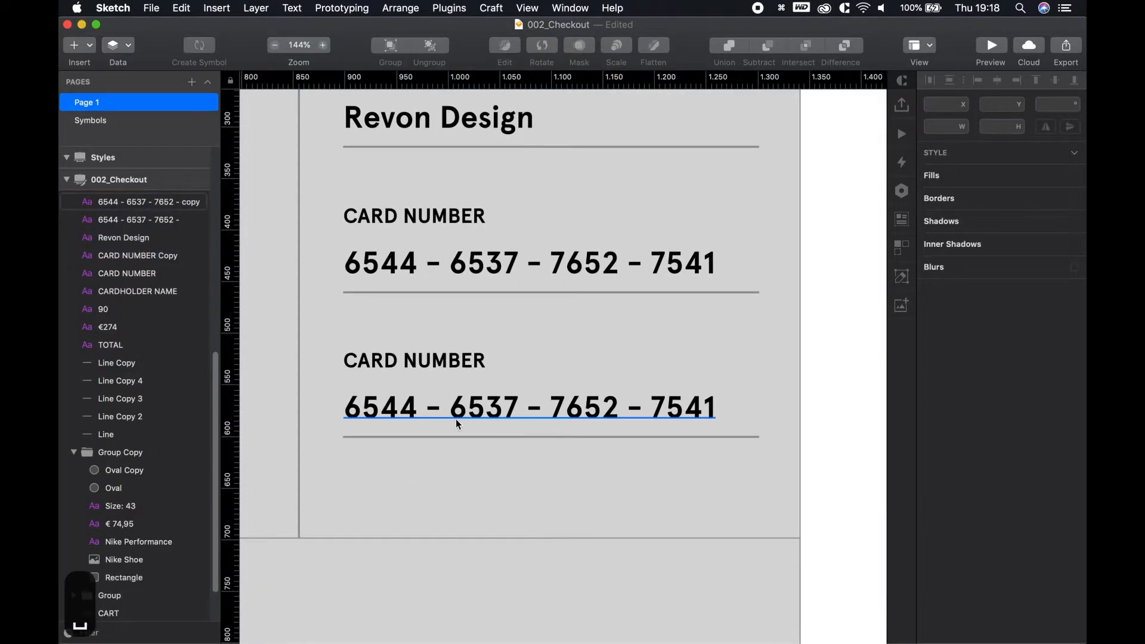
left_click(411, 361)
double_click(414, 355)
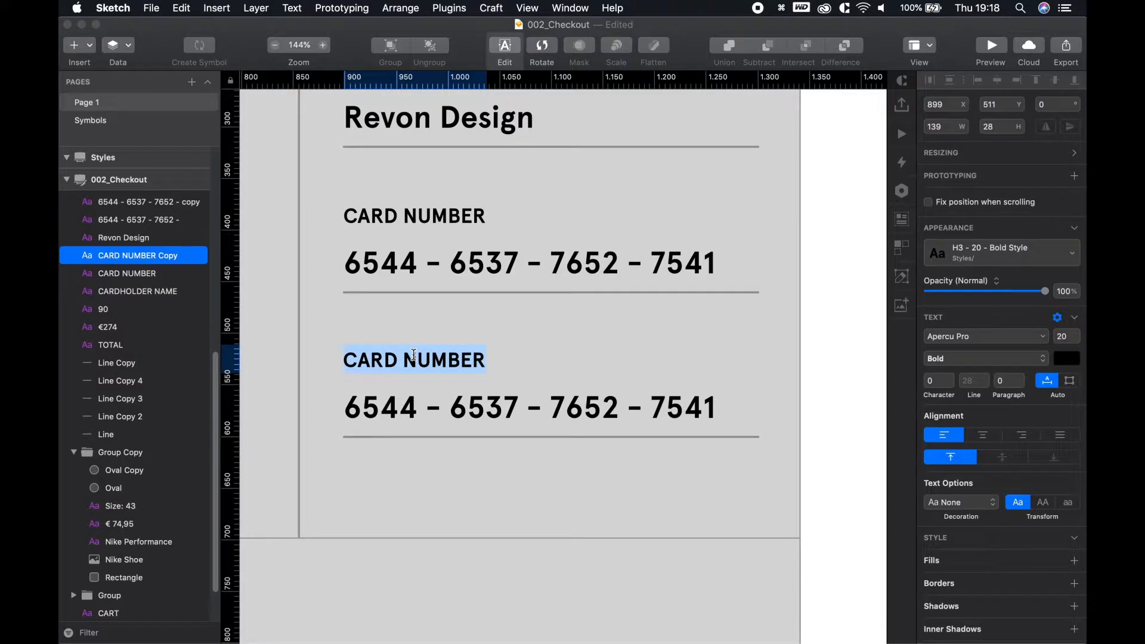
type("IE")
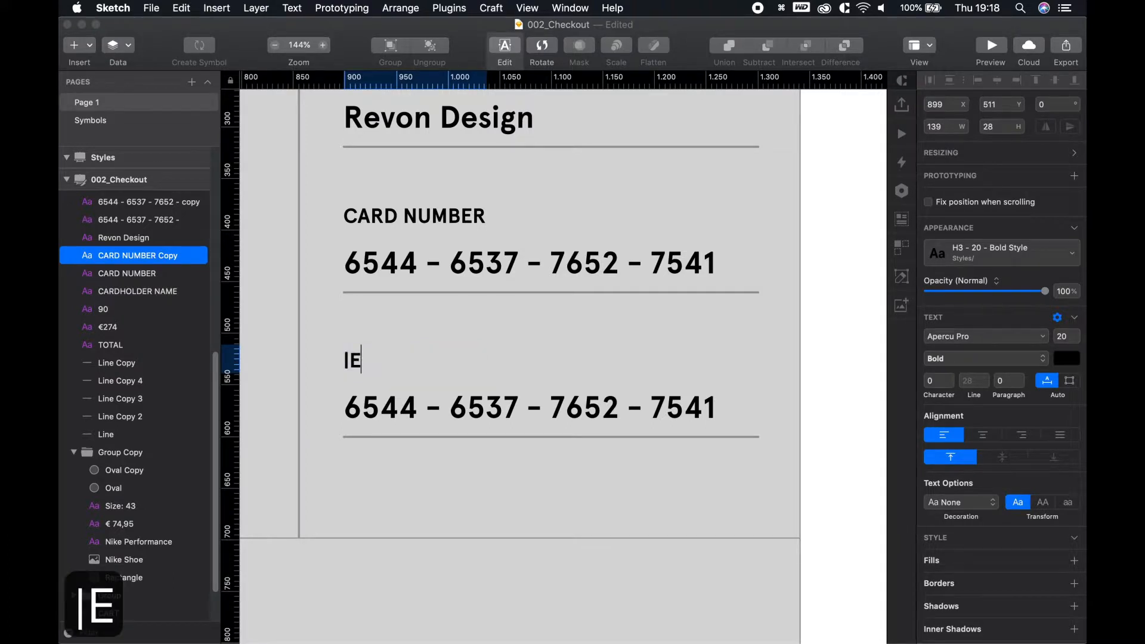
key("BackSpace")
key("BackSpace")
type("EXP")
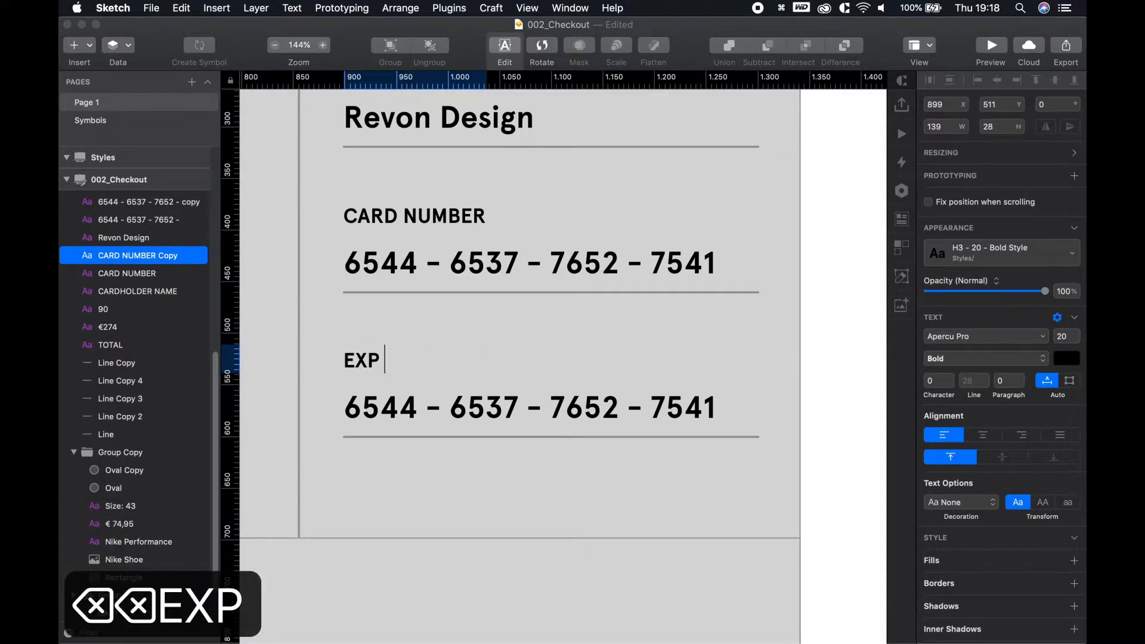
type(" DATE")
key("Escape")
key("Escape")
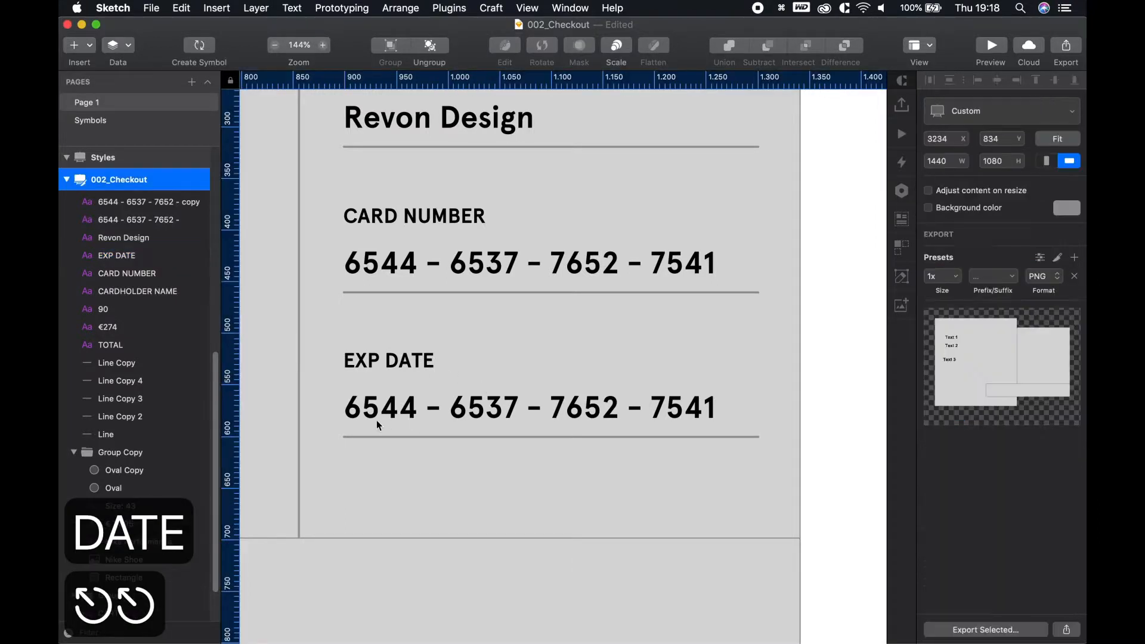
Change the value to 11/21 and shorten its underline to fit the date
left_click(381, 409)
double_click(382, 408)
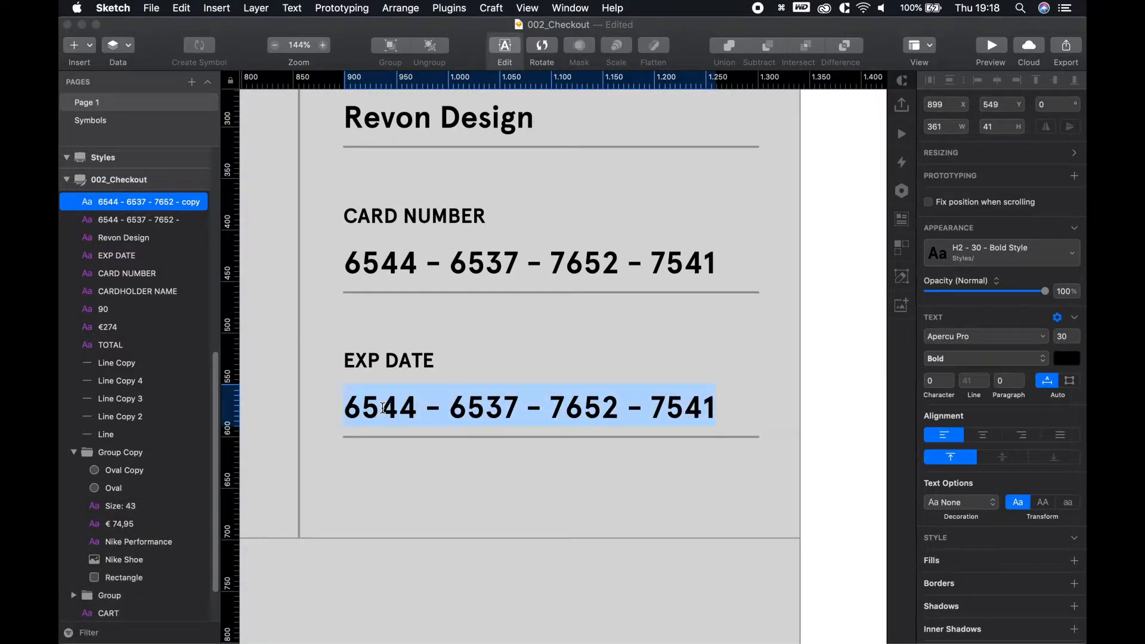
type("11.21")
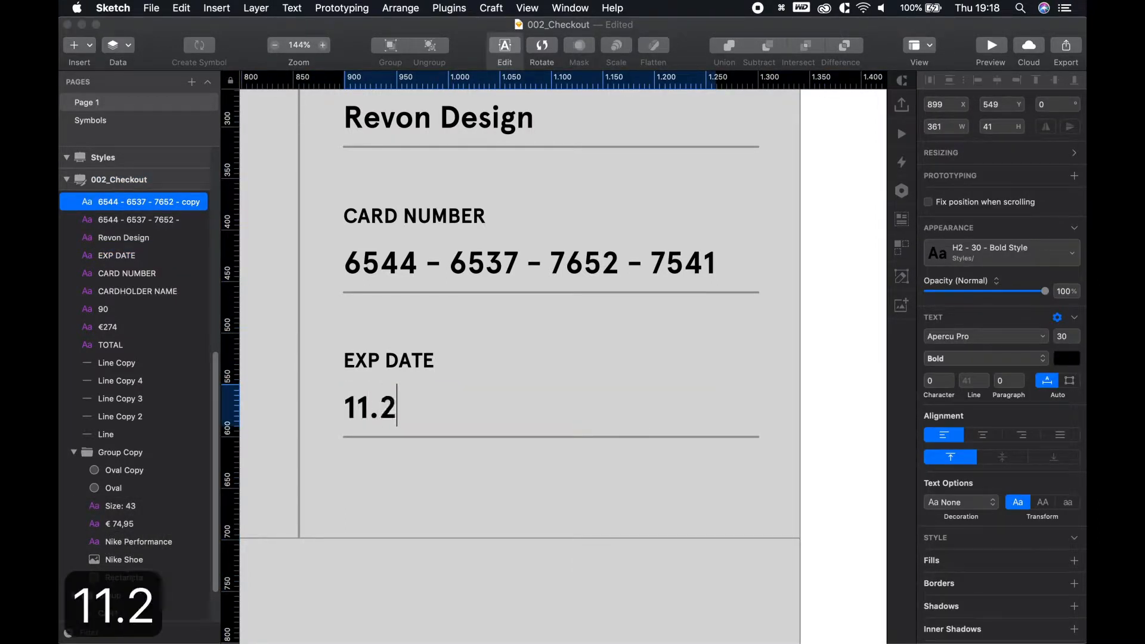
key("BackSpace")
key("BackSpace")
key("BackSpace")
type("/21")
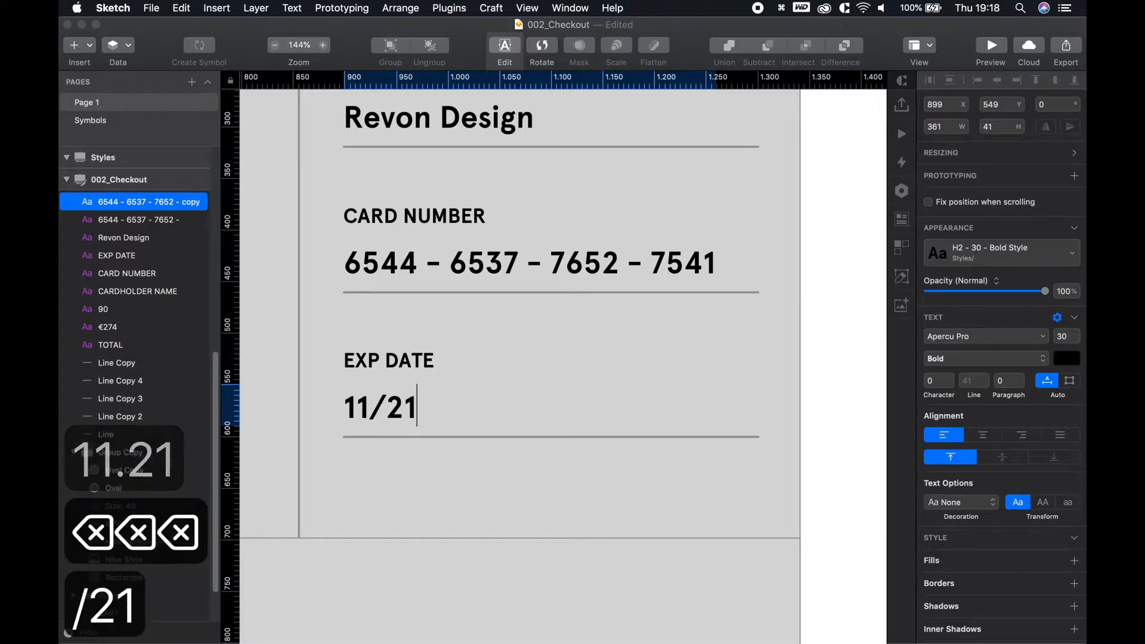
key("Escape")
left_click(524, 437)
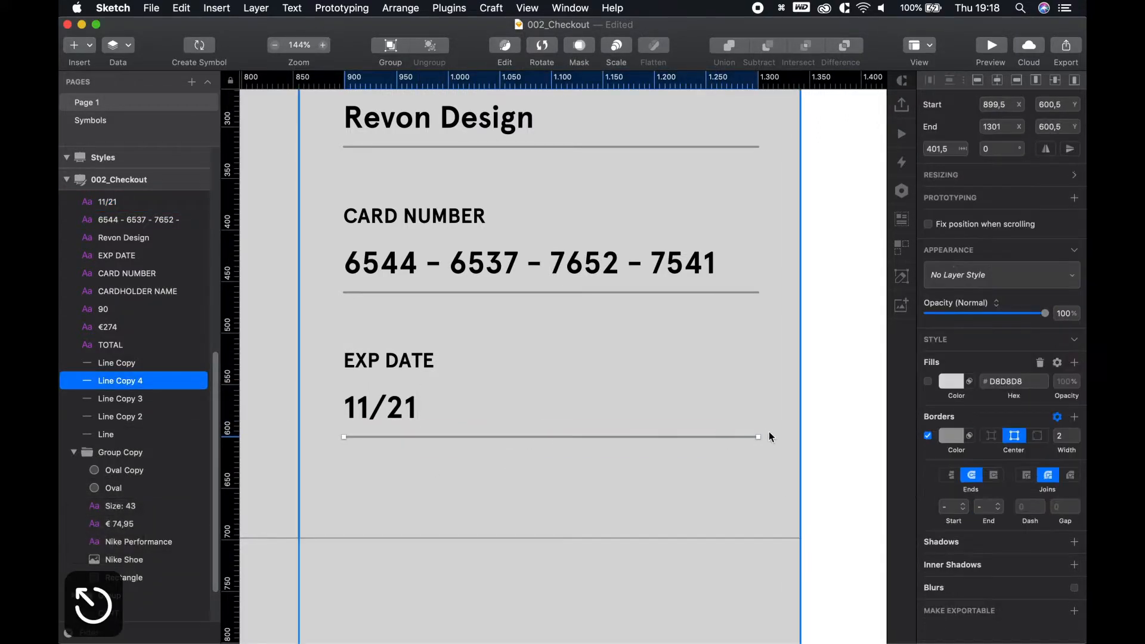
left_click_drag(756, 437, 467, 439)
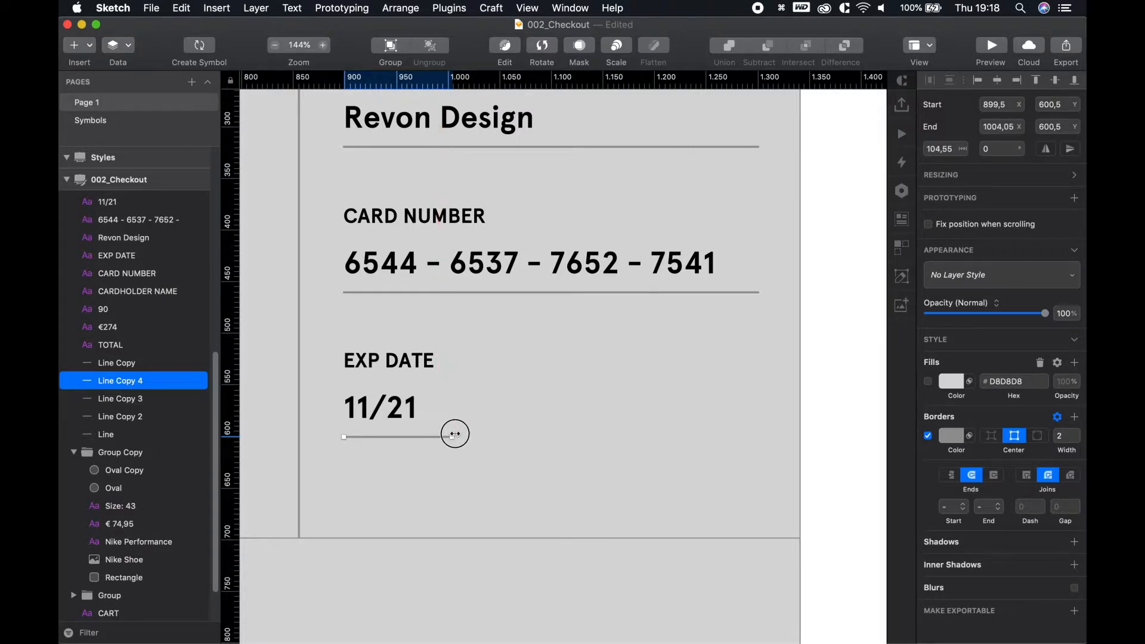
Duplicate the EXP DATE label, date and underline to the right
left_click_drag(453, 435, 453, 436)
left_click(381, 408, "shift")
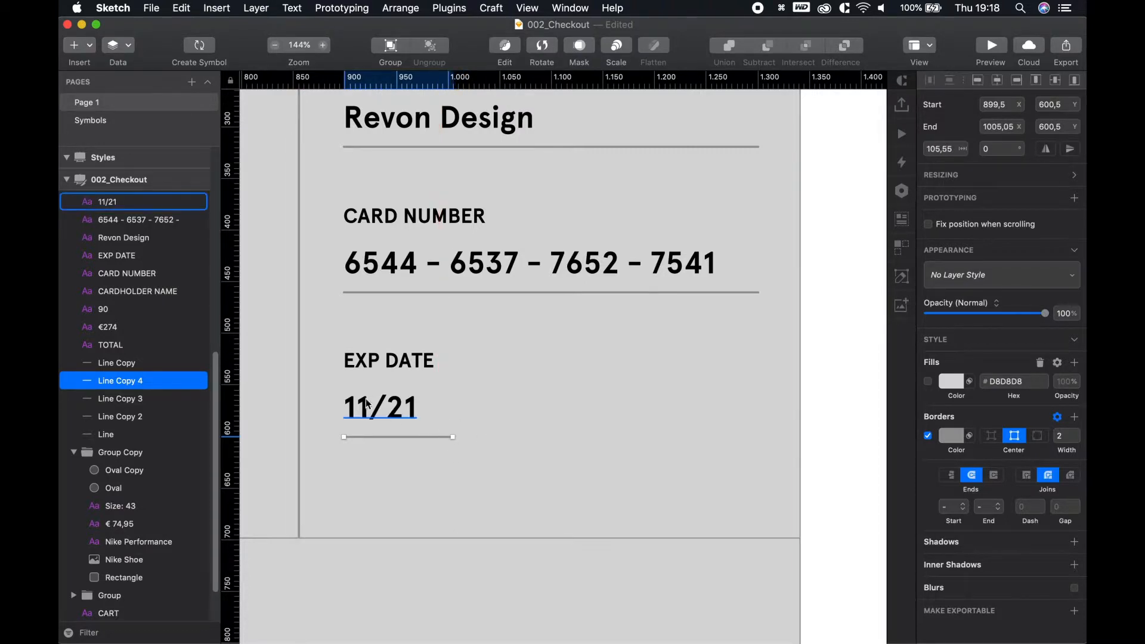
left_click(389, 360, "shift")
left_click_drag(374, 407, 670, 405)
Rename the right-hand EXP DATE label to CVV
left_click(737, 365)
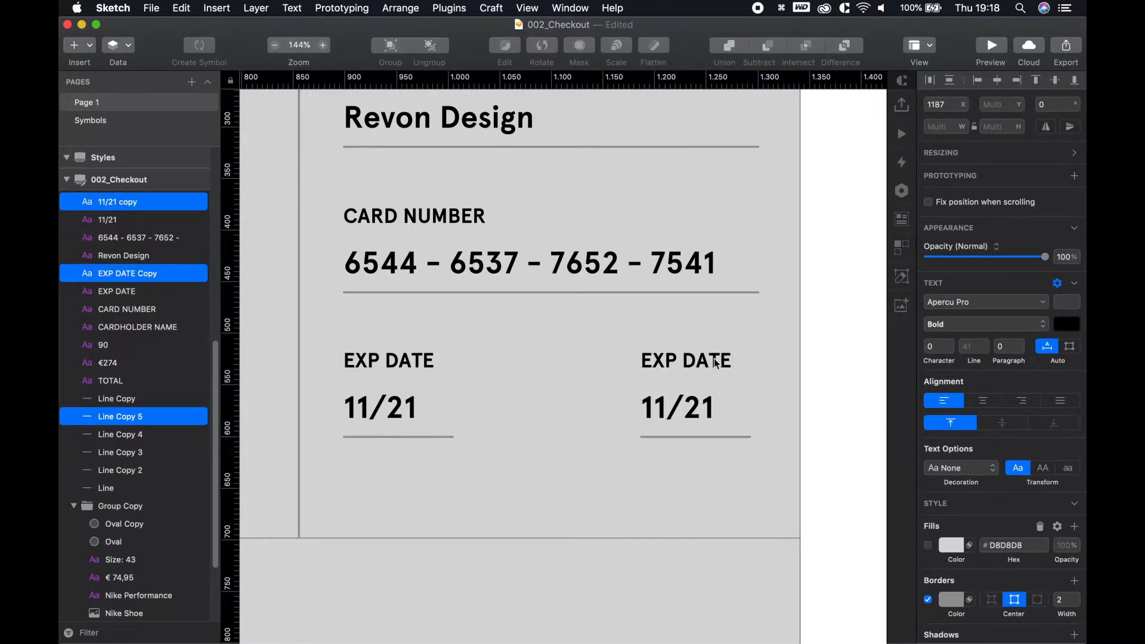
double_click(674, 360)
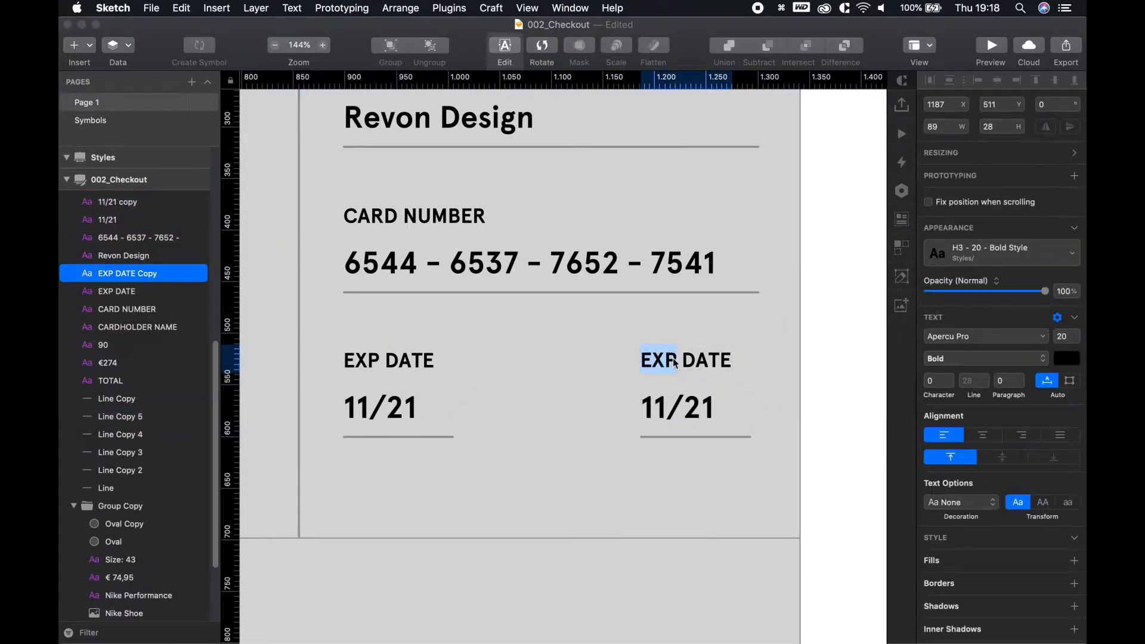
key("cmd+a")
type("CVV")
key("Escape")
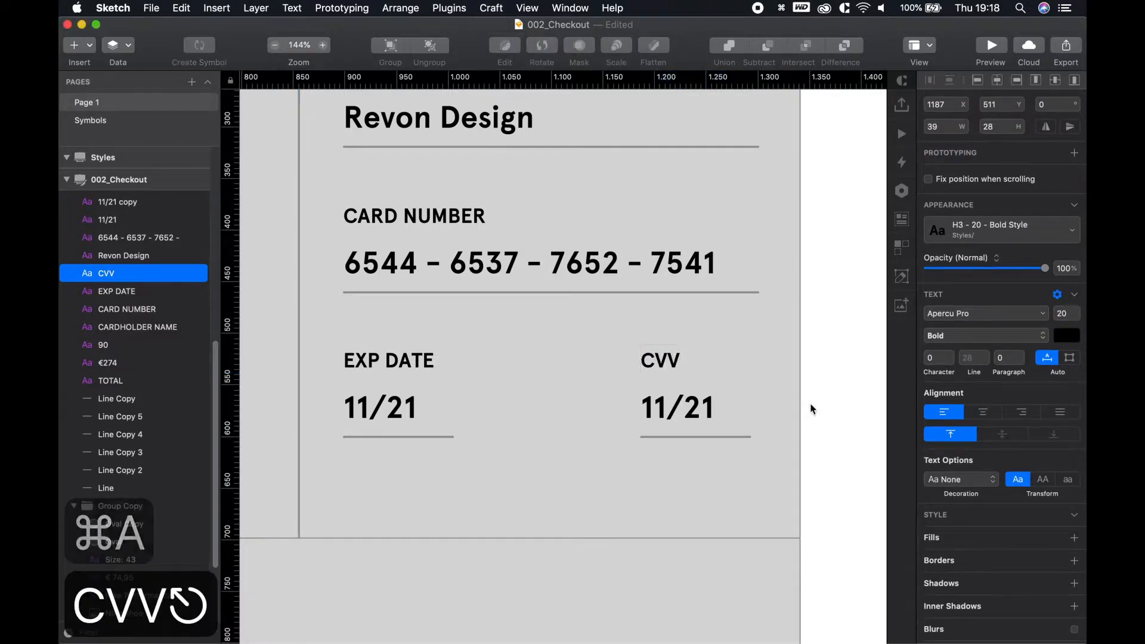
Replace the 11/21 value under CVV with a sample three-digit code
left_click(677, 408)
key("Return")
type("543")
key("Escape")
left_click(684, 459)
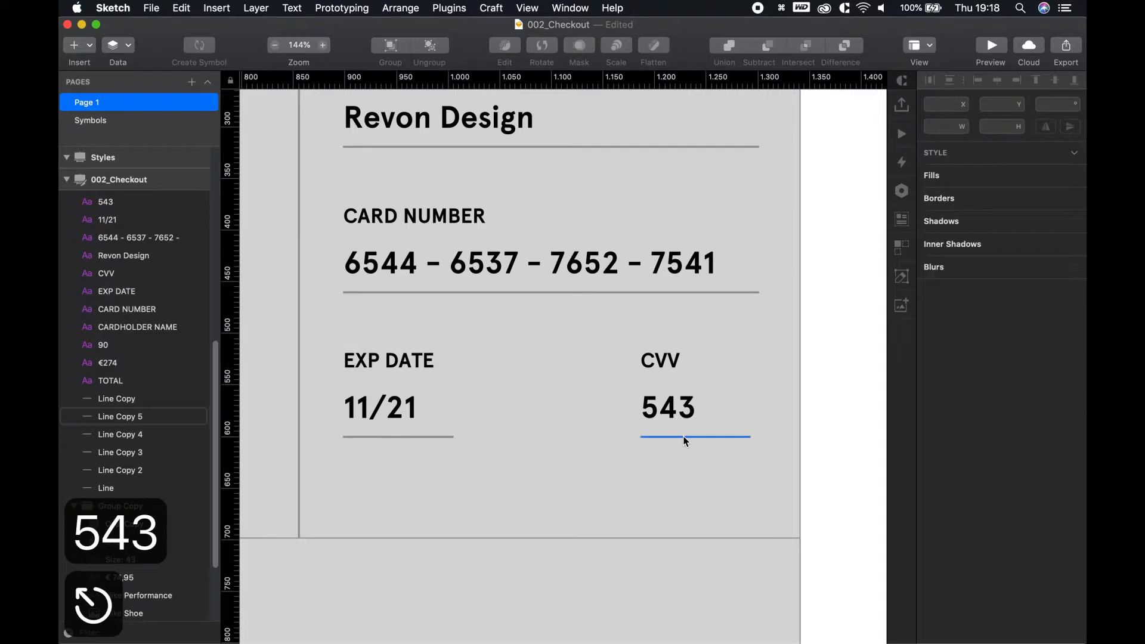
left_click(685, 437)
left_click(773, 446)
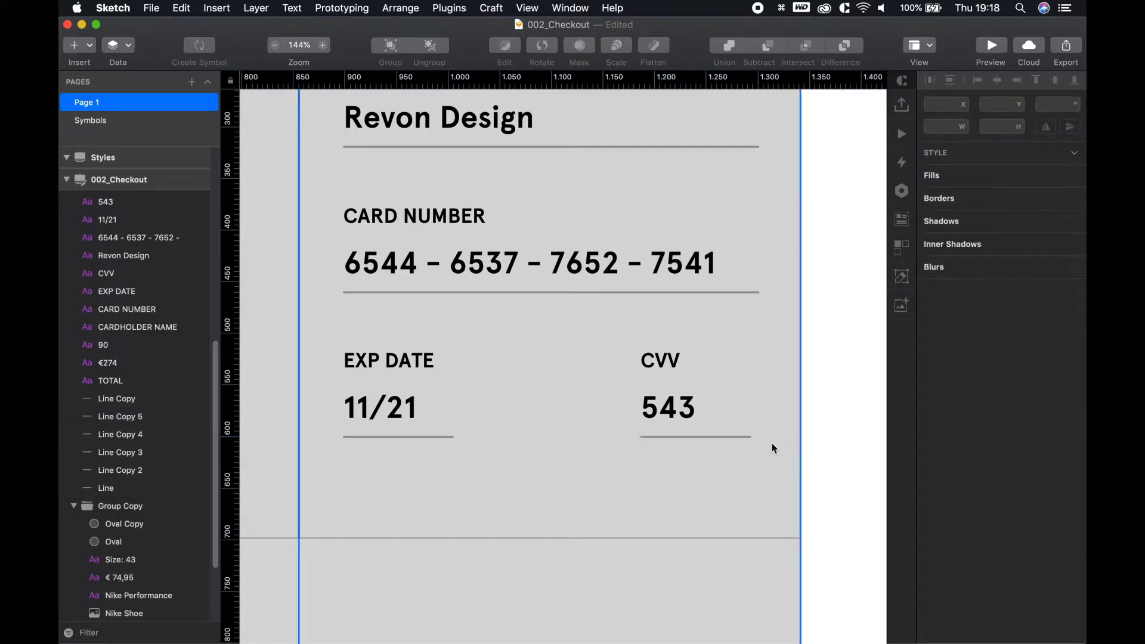
scroll(583, 382, "down", 5)
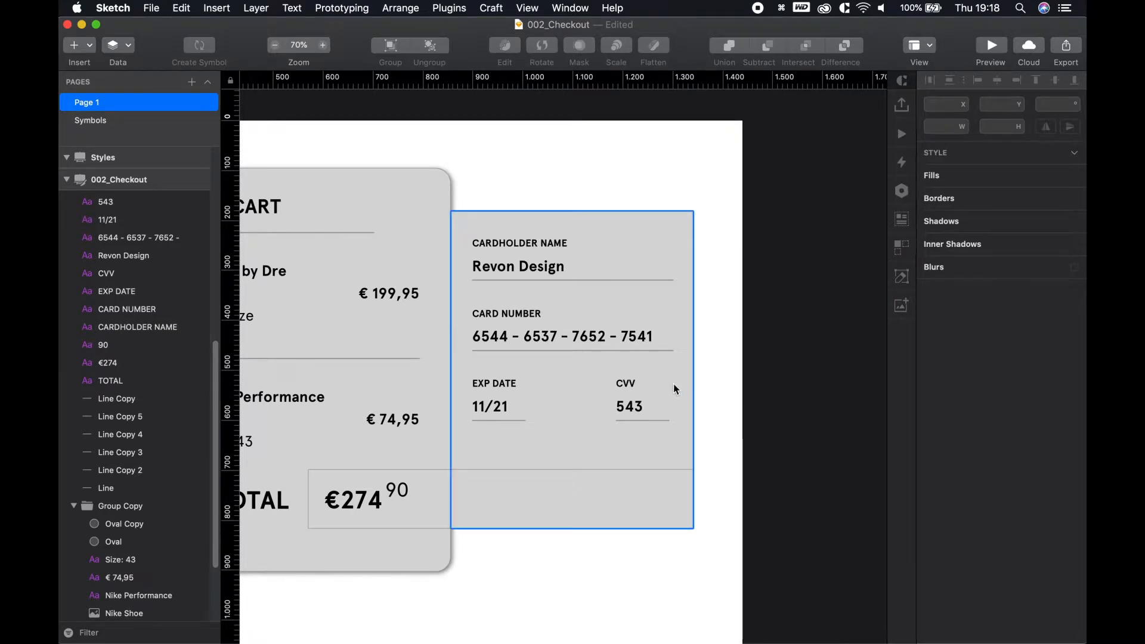
Add a PURCHASE text layer in the bottom bar
key("t")
left_click(524, 505)
type("PURCHGA")
key("BackSpace")
key("BackSpace")
type("ASE")
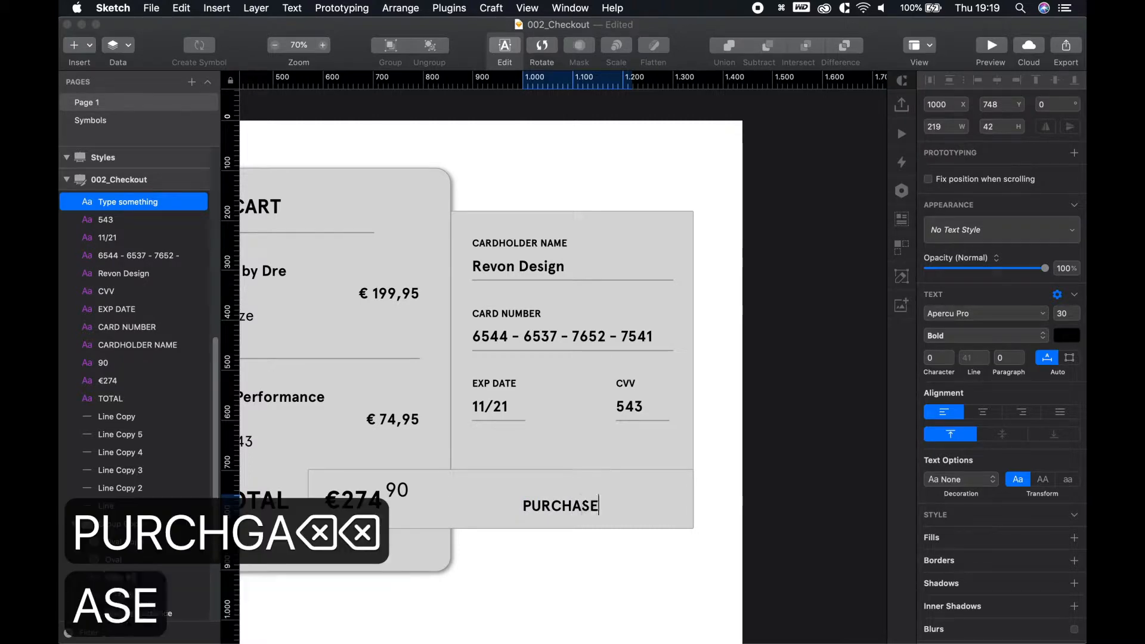
key("super+a")
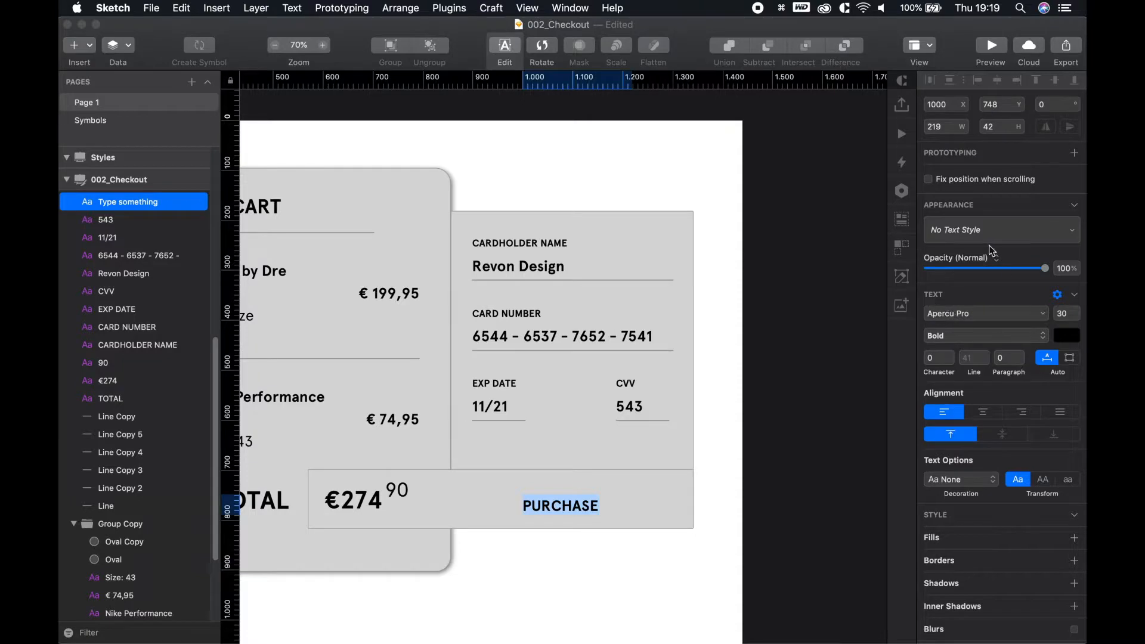
left_click(972, 230)
left_click(771, 434)
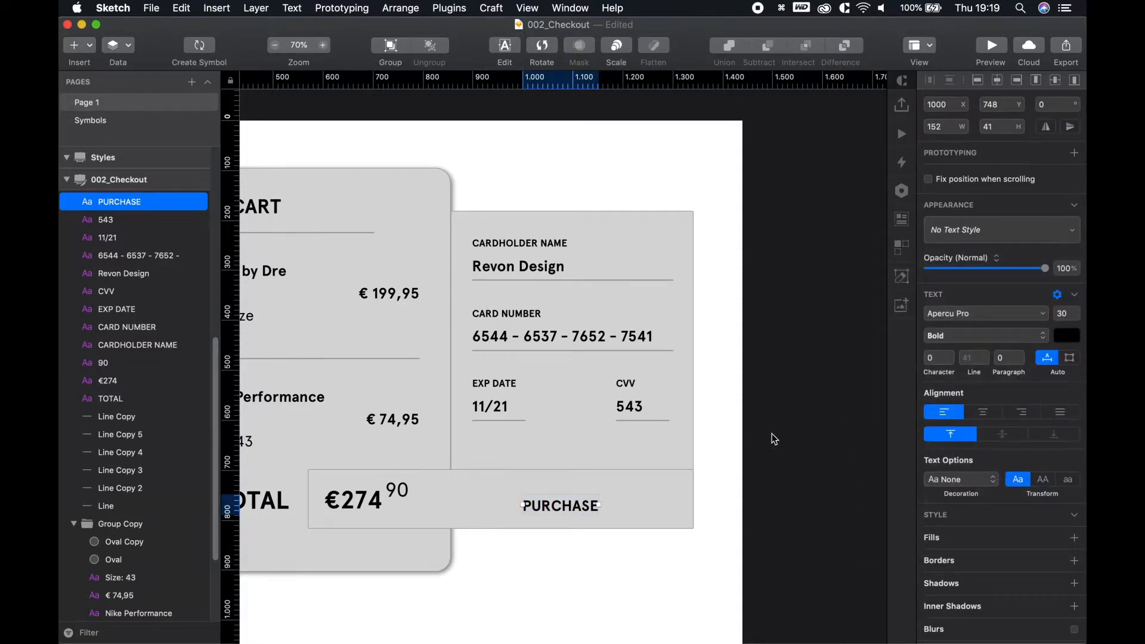
key("Escape")
Apply H1 - 40 - Bold Style to PURCHASE with font size 50
left_click(565, 506)
left_click(977, 253)
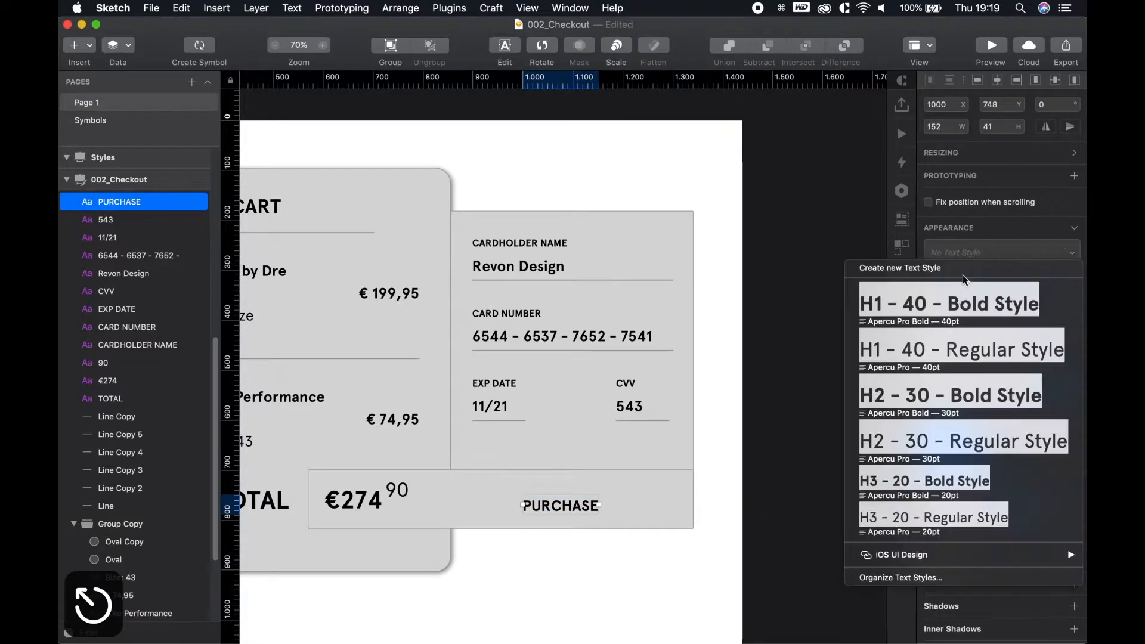
left_click(965, 301)
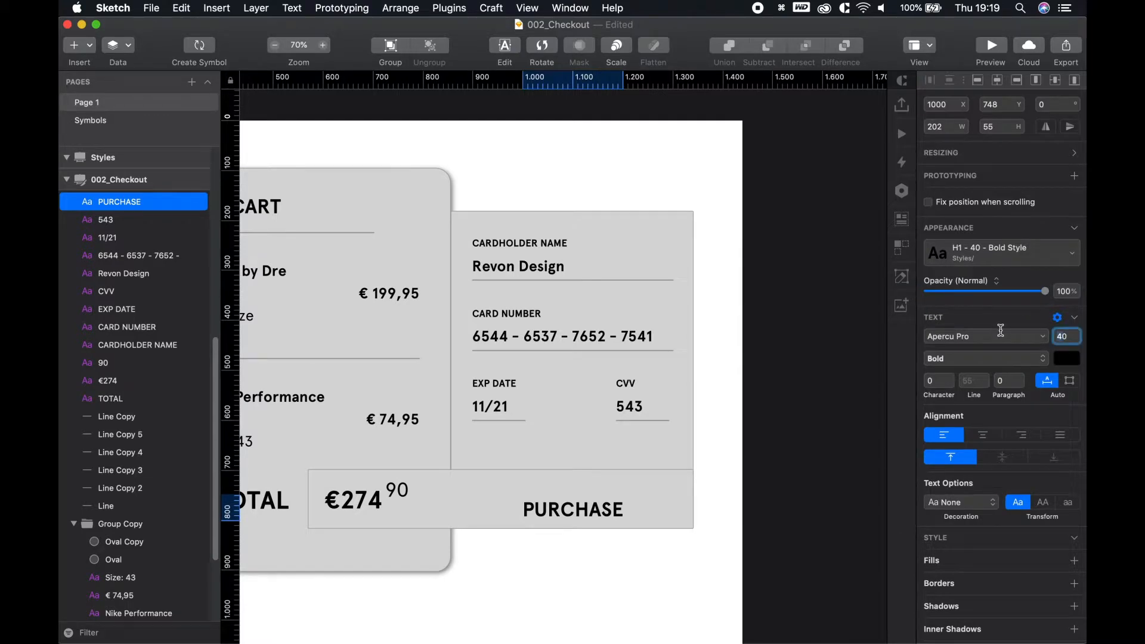
type("5")
key("Return")
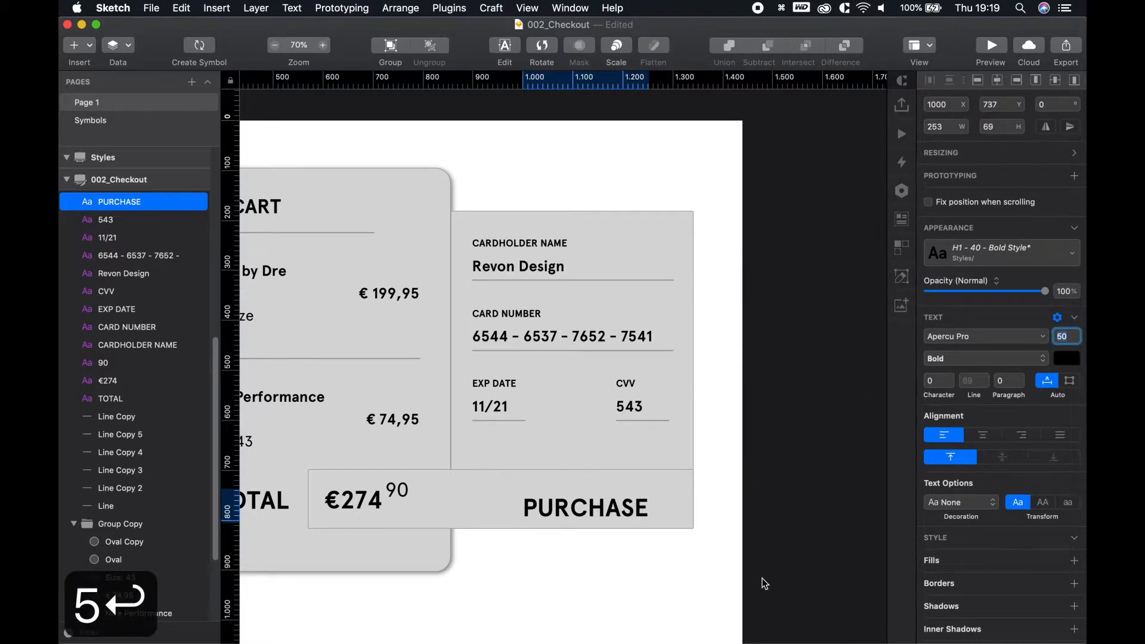
left_click(746, 581)
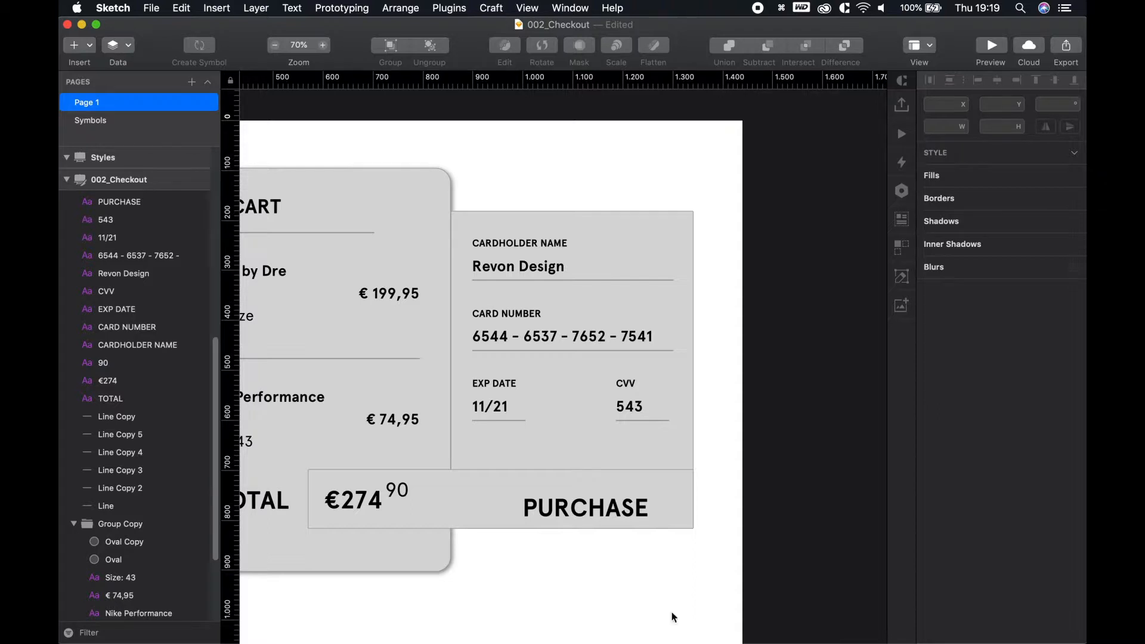
Centre PURCHASE in the bar beside the €274.90 total, keeping H1 - 40 - Bold
scroll(512, 605, "up", 2)
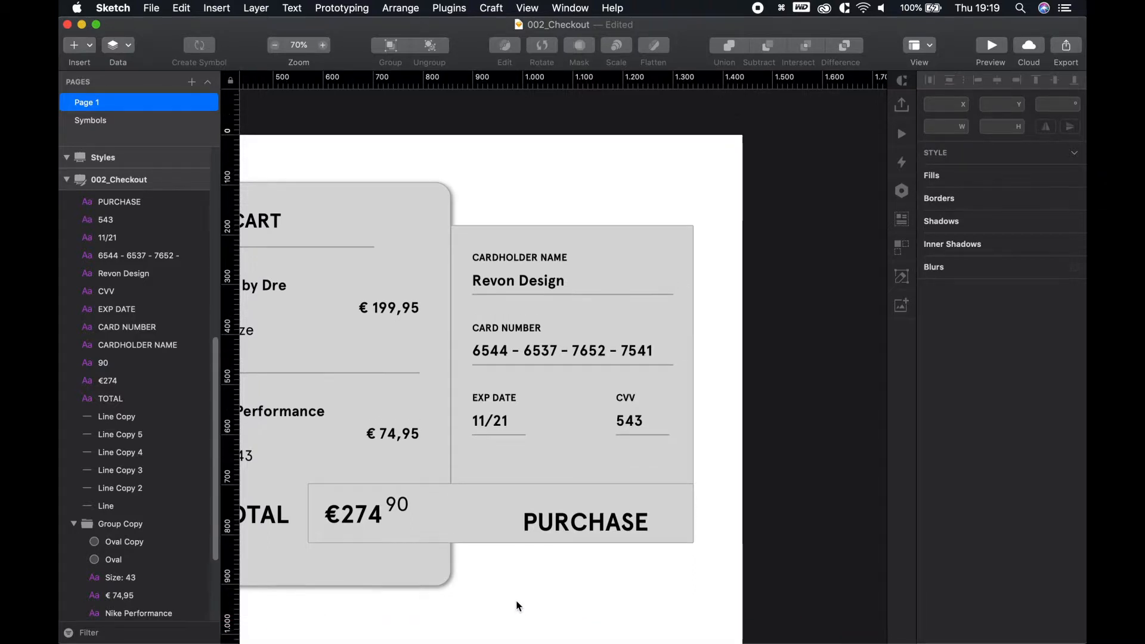
left_click_drag(598, 534, 583, 530)
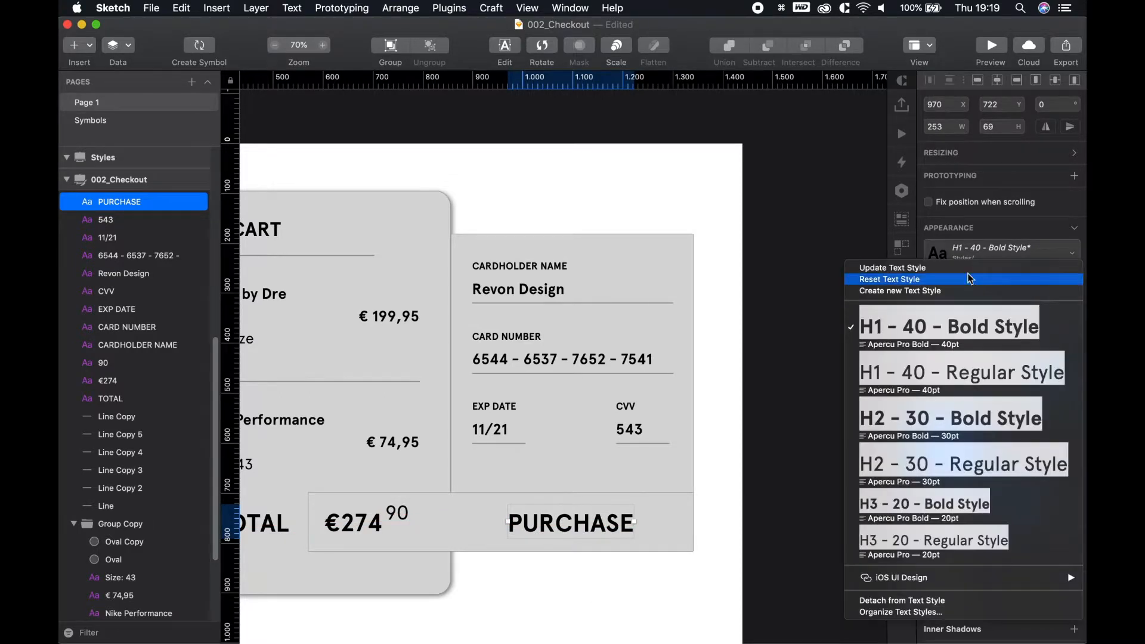
left_click(948, 327)
left_click(613, 613)
left_click_drag(561, 520, 578, 525)
left_click(608, 593)
scroll(538, 569, "down", 3)
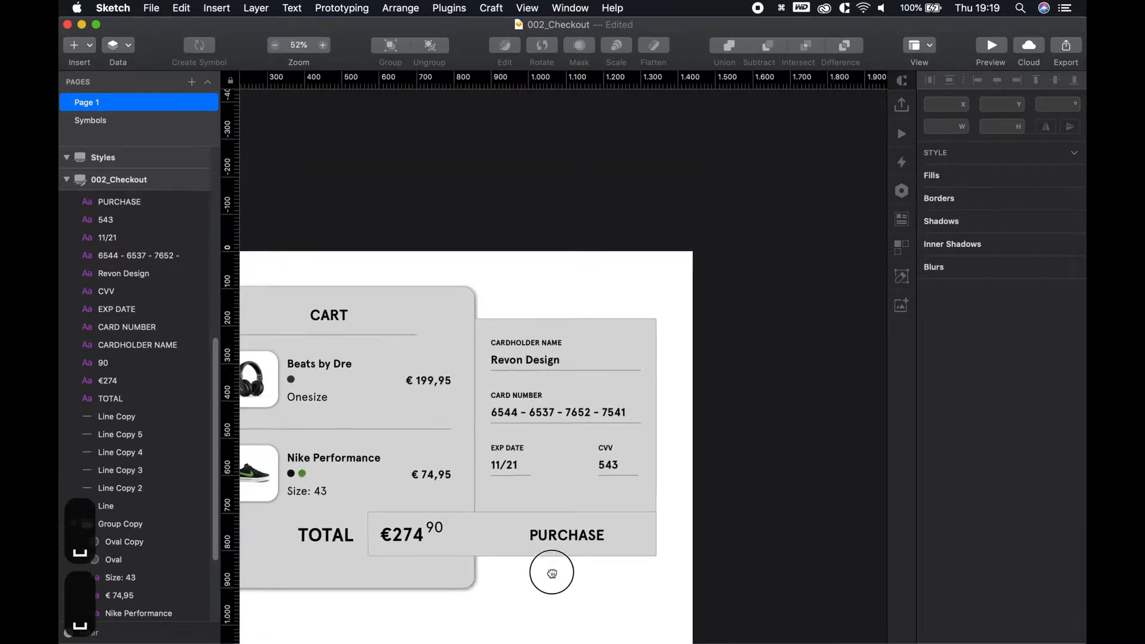
Remove the border from the CART card's background rectangle
left_click_drag(531, 571, 669, 519)
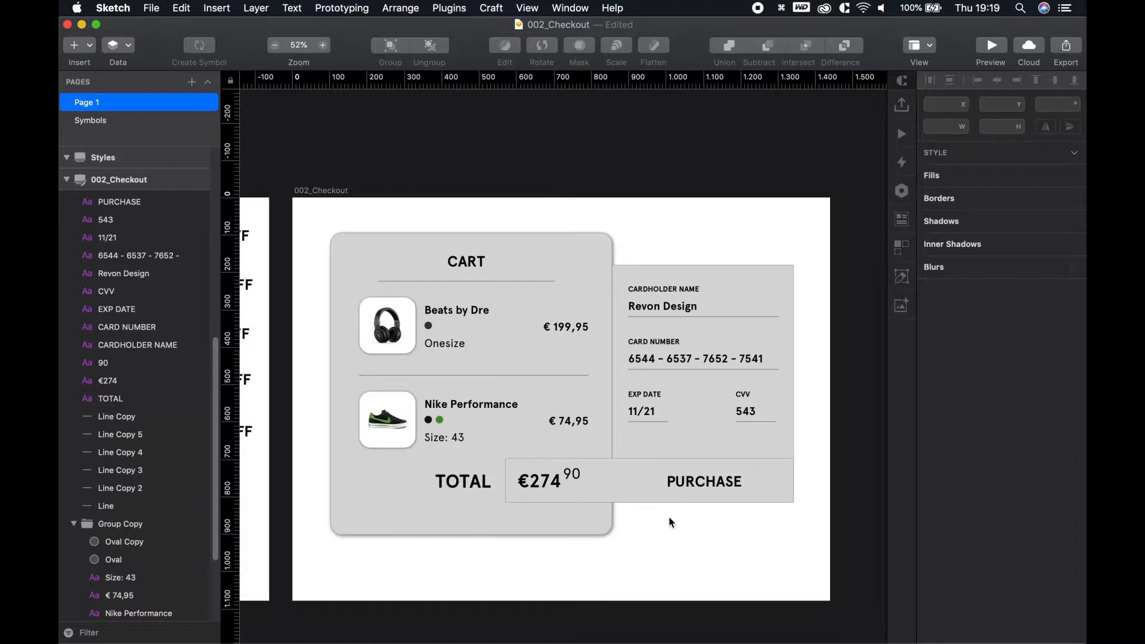
scroll(668, 532, "up", 2)
key("space")
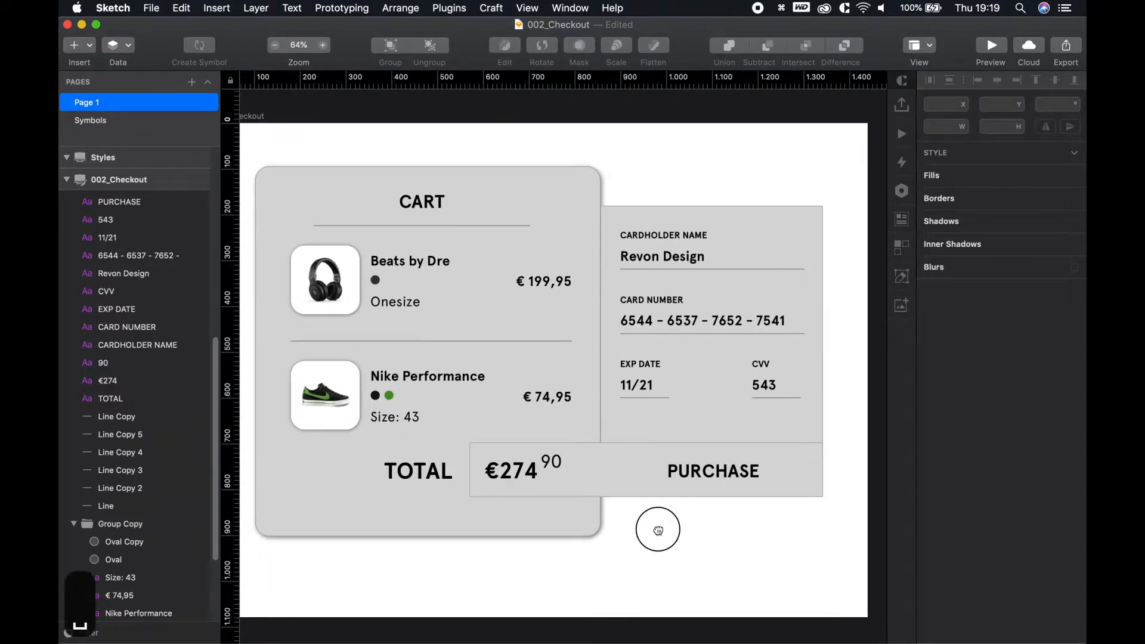
left_click_drag(658, 530, 728, 537)
left_click(638, 195)
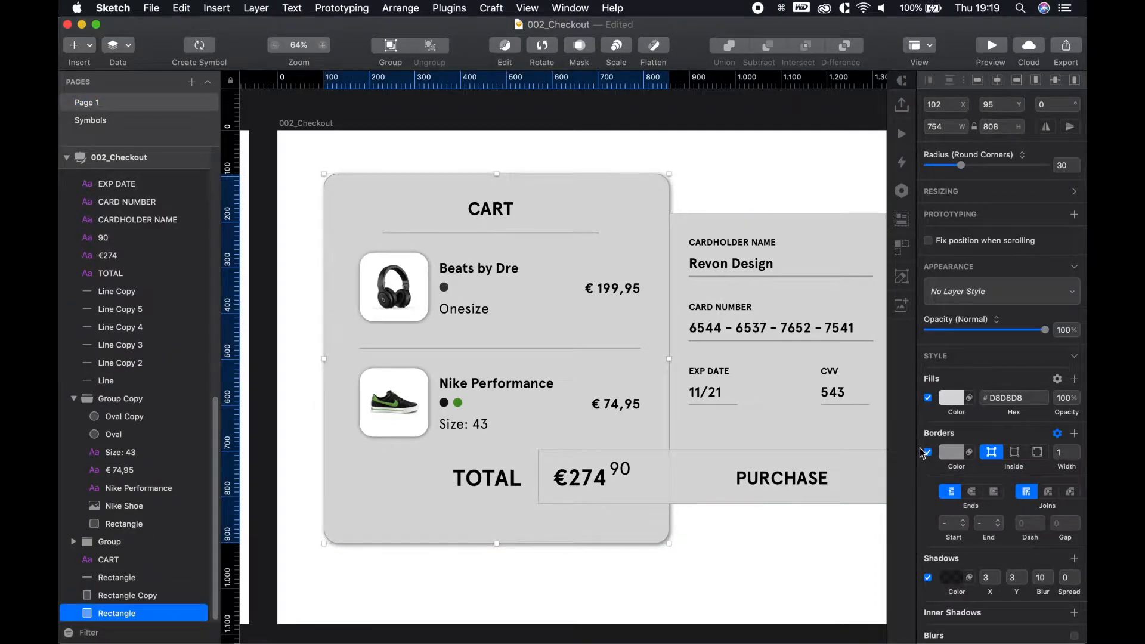
left_click(928, 452)
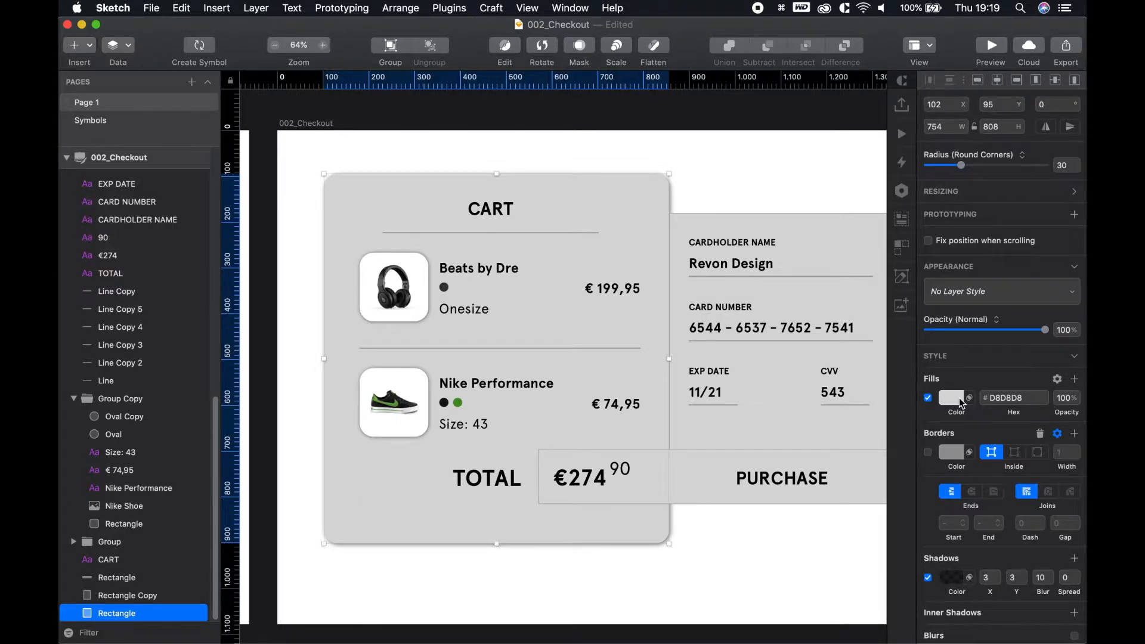
Replace the card's flat D8D8D8 fill with a light grey linear gradient
left_click(954, 398)
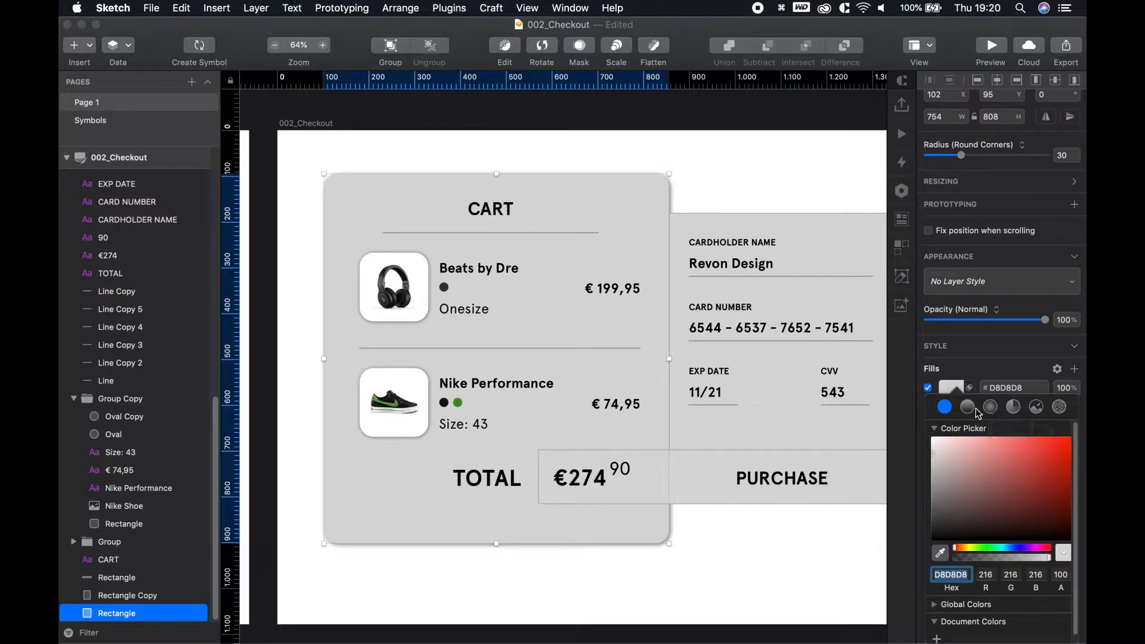
left_click(967, 409)
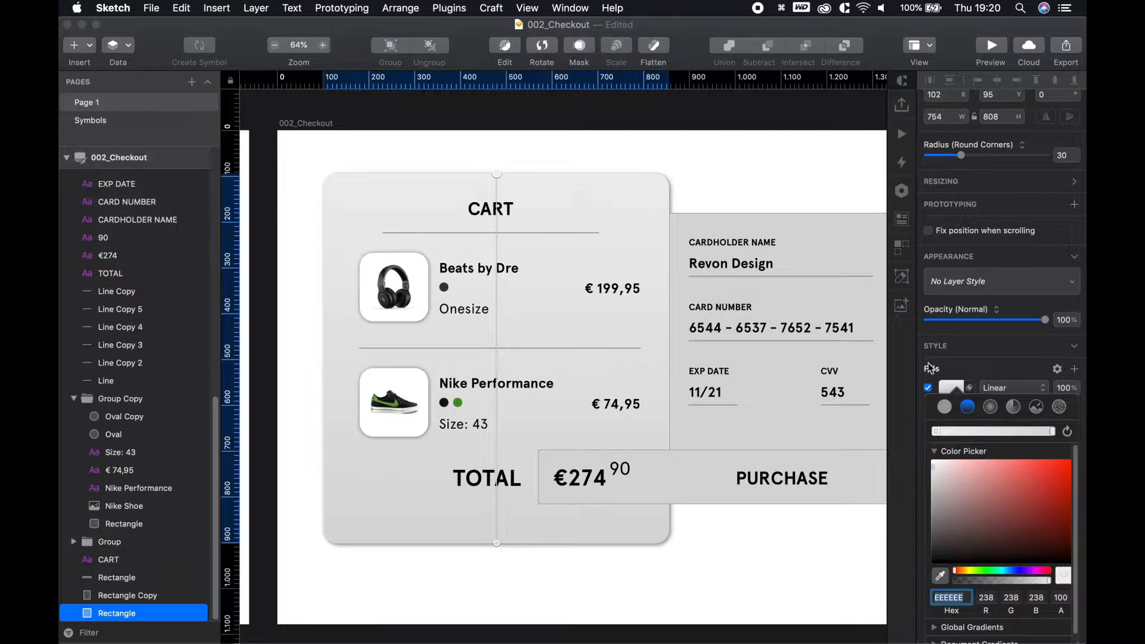
left_click(936, 433)
scroll(992, 583, "down", 1)
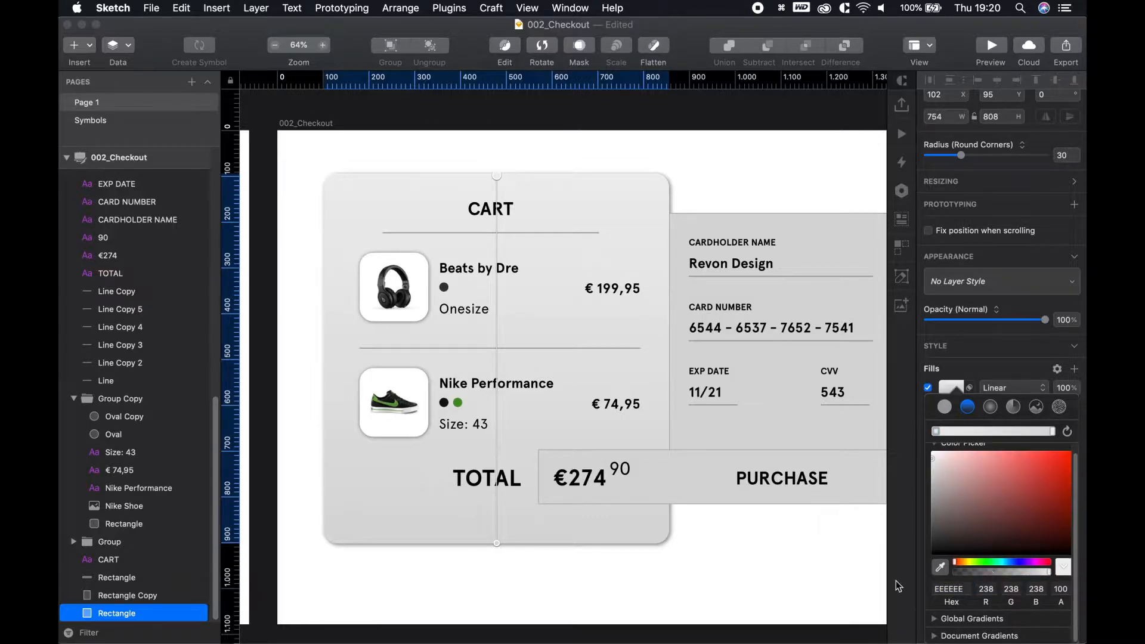
scroll(701, 585, "down", 1)
left_click(701, 584)
left_click(700, 584)
Pan the canvas over to the Styles artboard
key("space")
left_click_drag(523, 575, 885, 549)
key("space")
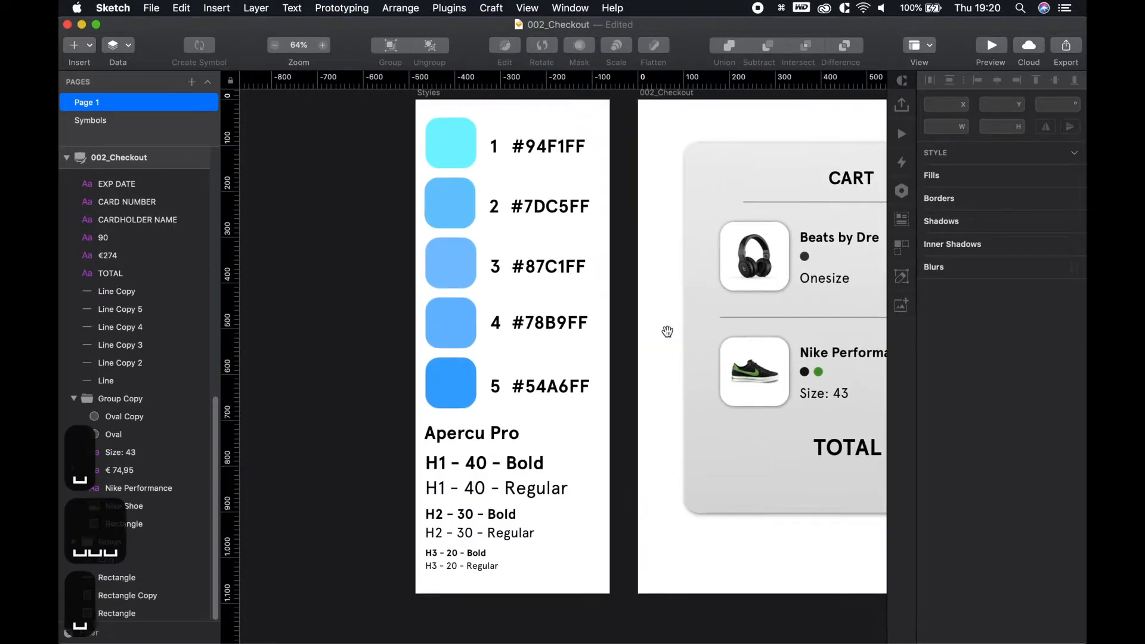
Delete the Rectangle Copy 2 Style layer style in the layer style manager
left_click_drag(667, 332, 632, 369)
left_click(419, 186)
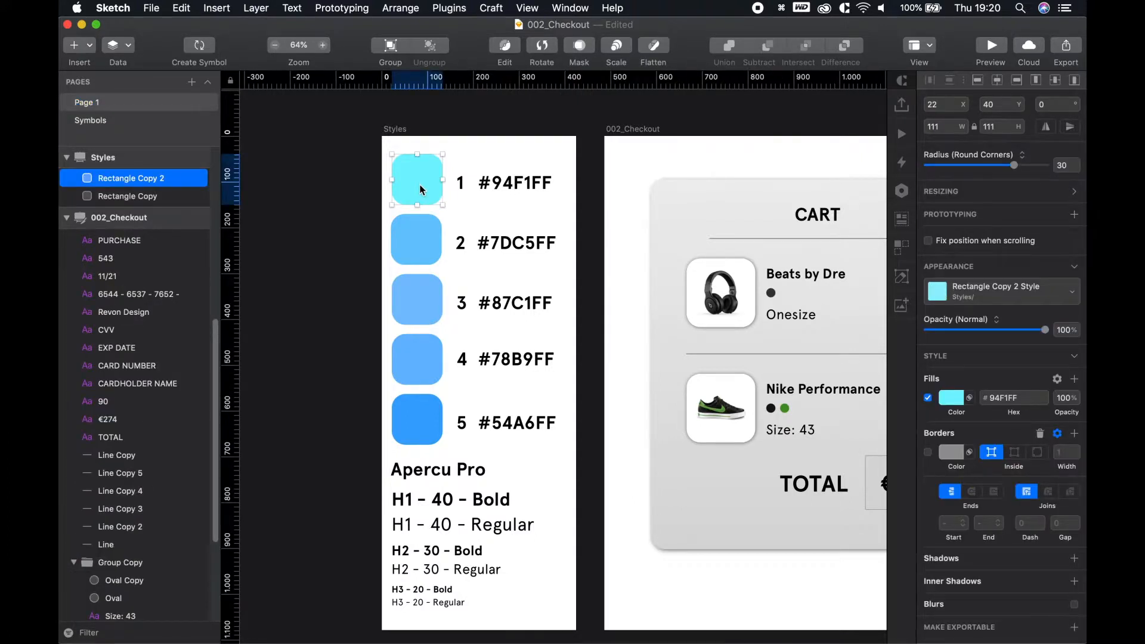
left_click(1006, 296)
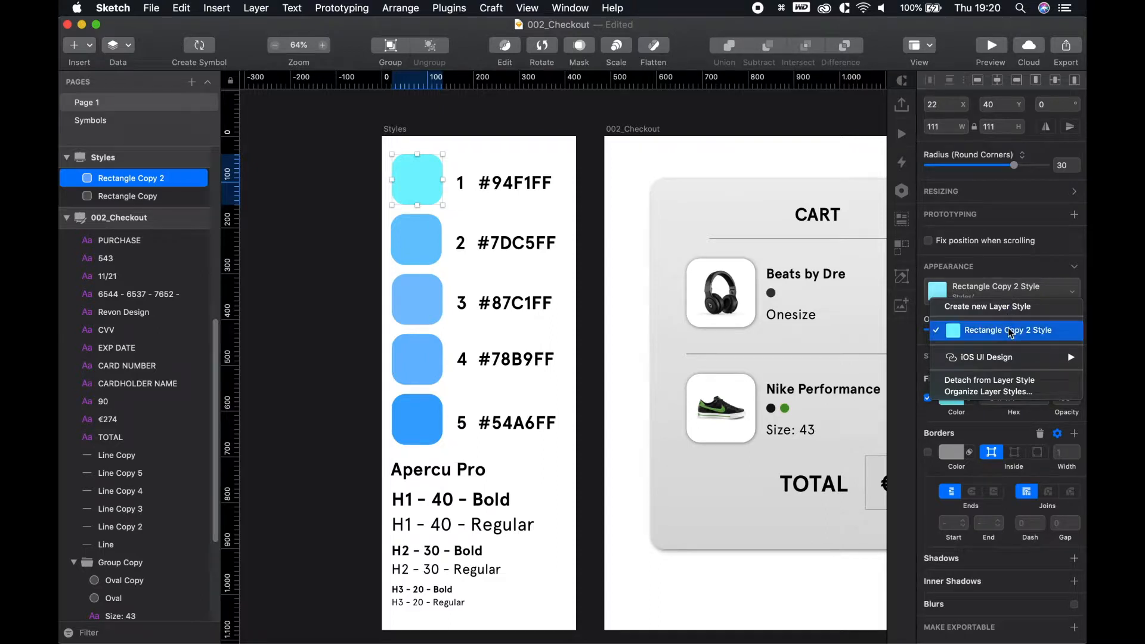
left_click(994, 393)
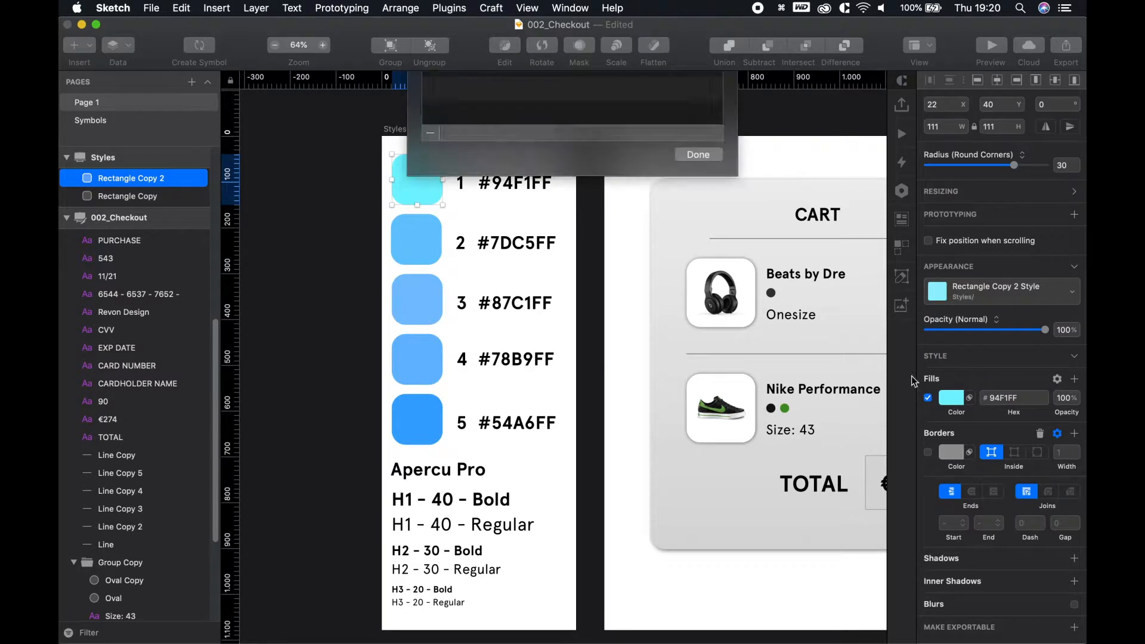
left_click(430, 284)
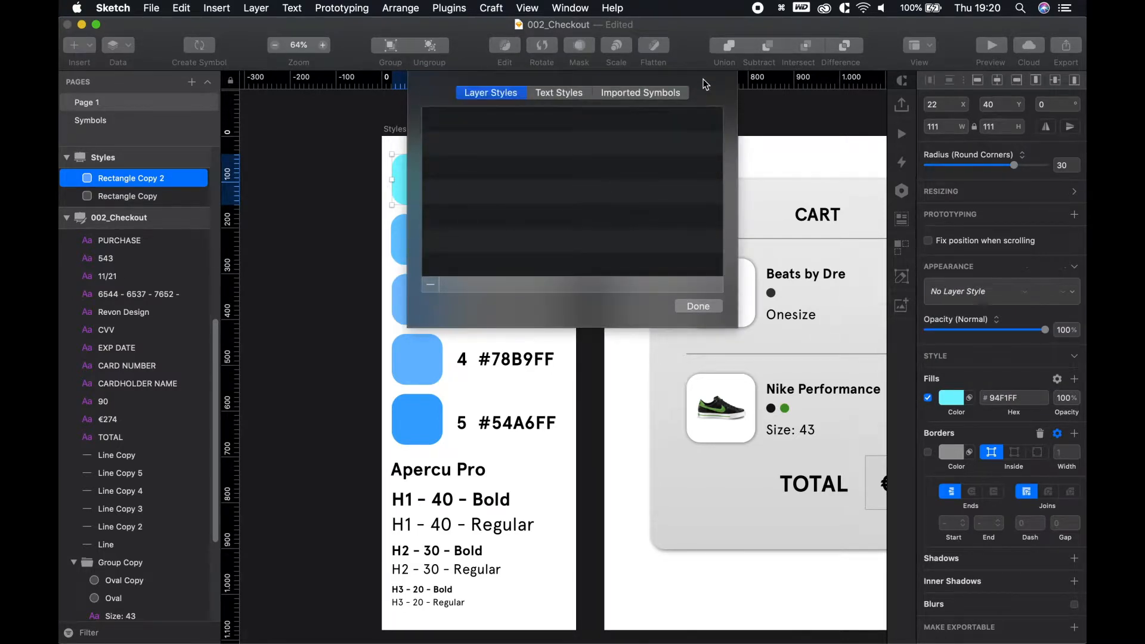
left_click(693, 307)
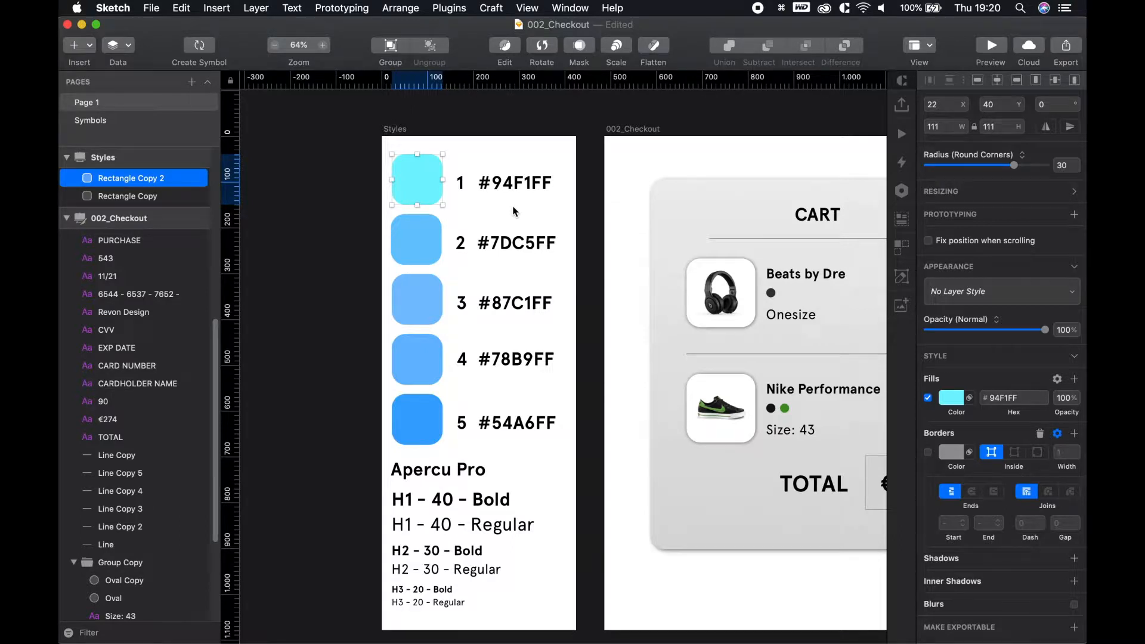
Save swatches #94F1FF, #7DC5FF, #87C1FF, #78B9FF and #54A6FF as document colours
left_click(956, 401)
left_click(936, 632)
left_click(413, 241)
left_click(956, 638)
left_click(417, 299)
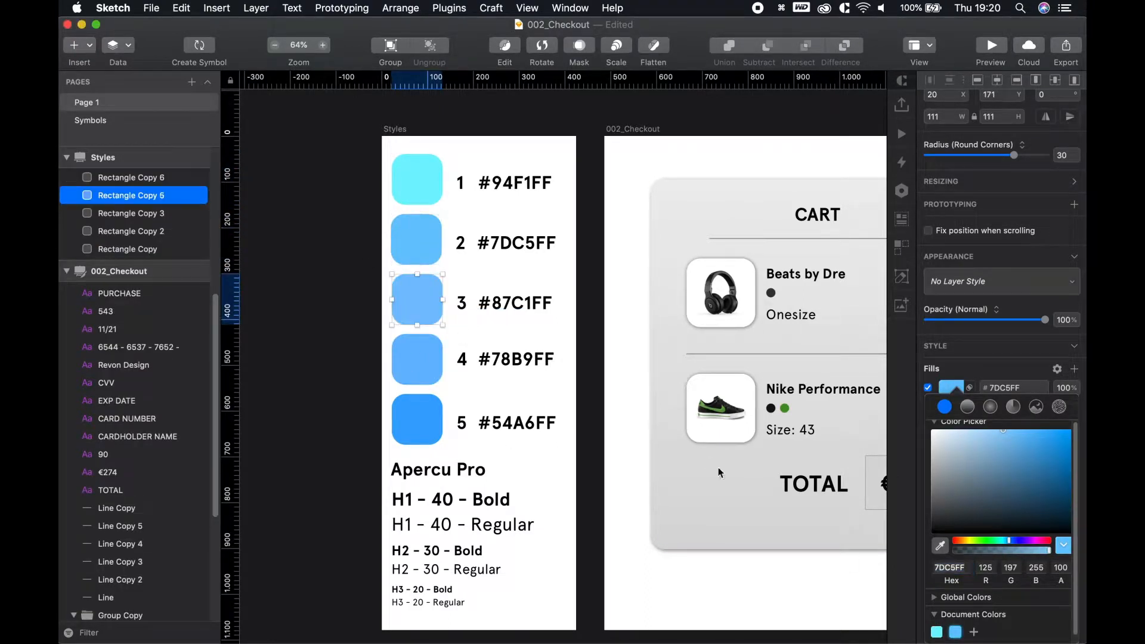
left_click(972, 637)
left_click(417, 358)
left_click(993, 639)
left_click(437, 421)
left_click(1012, 638)
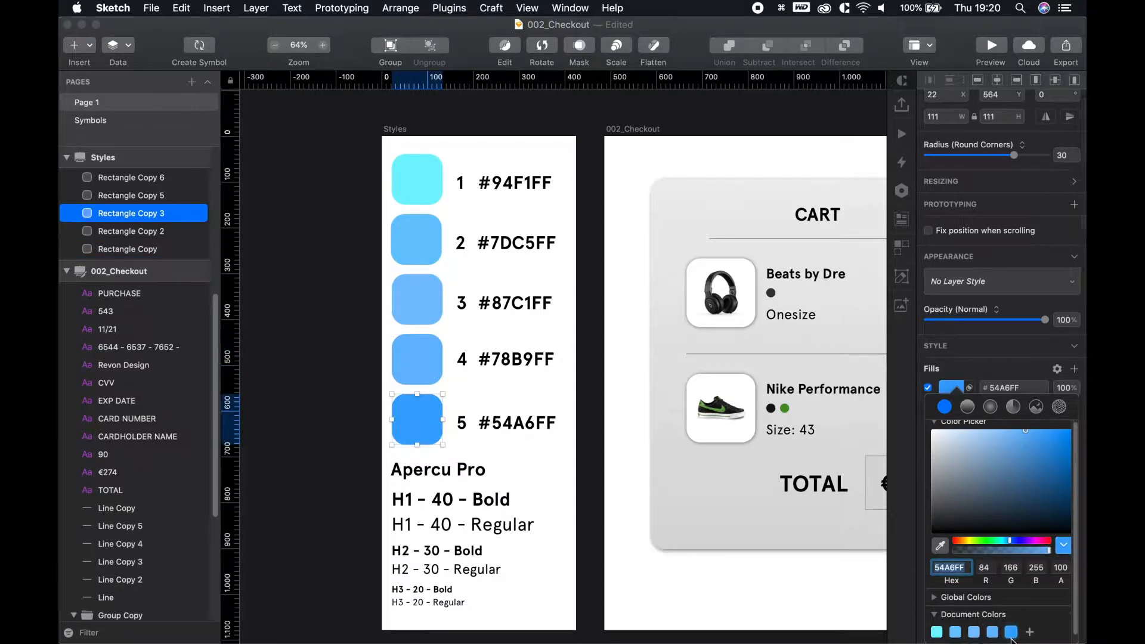
left_click(582, 151)
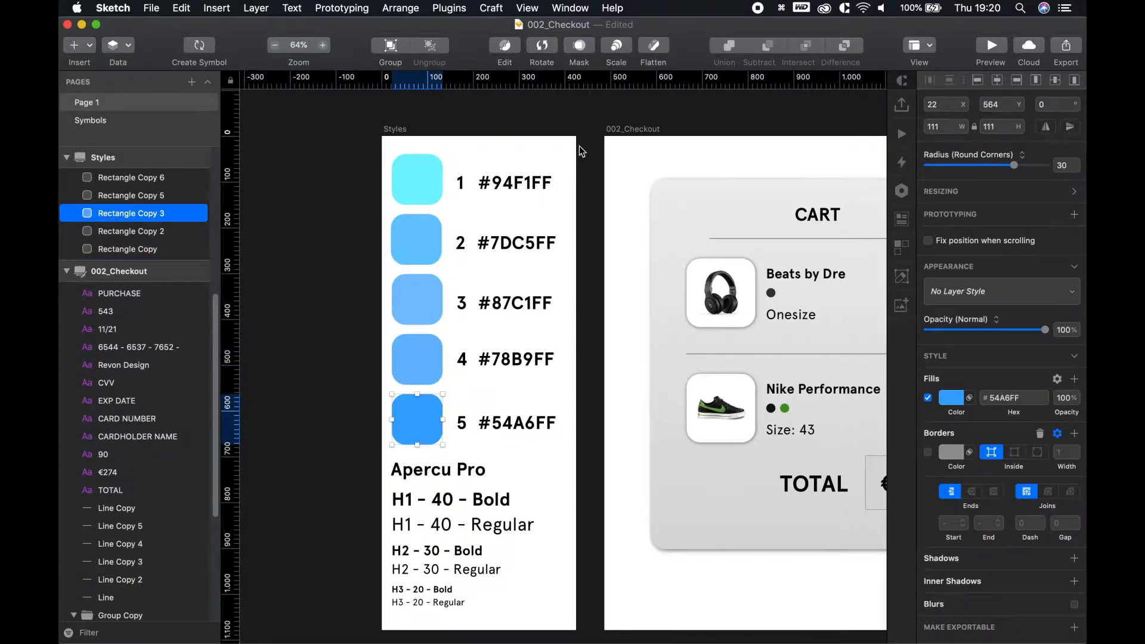
Create a new layer style named 'Light Blue' from swatch 1's #94F1FF
left_click(418, 179)
left_click(984, 291)
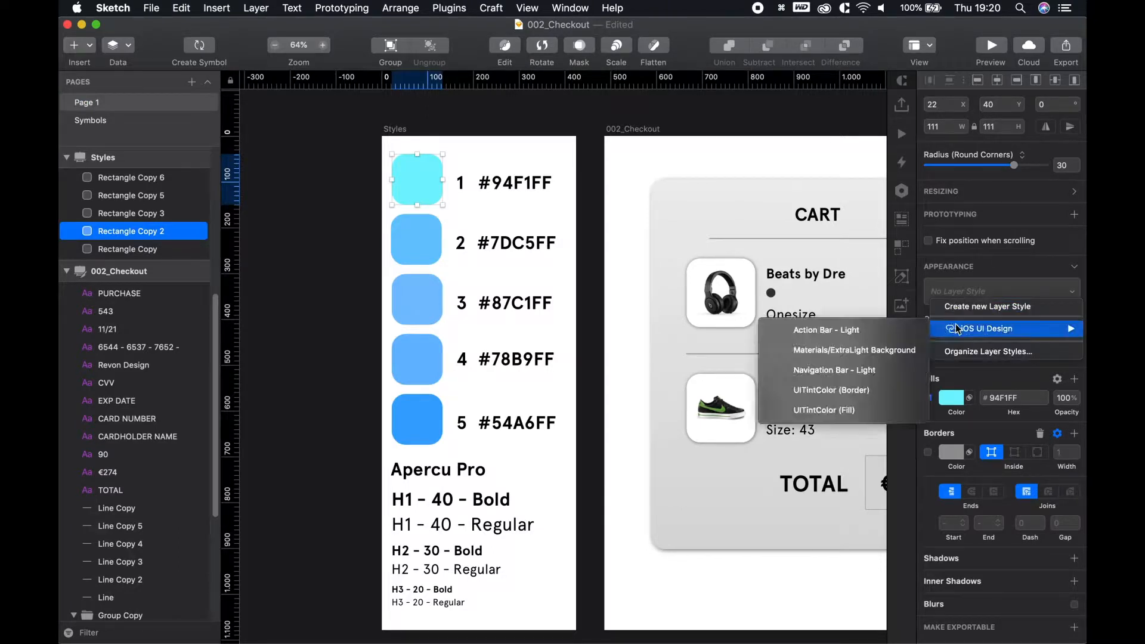
left_click(979, 298)
type("L")
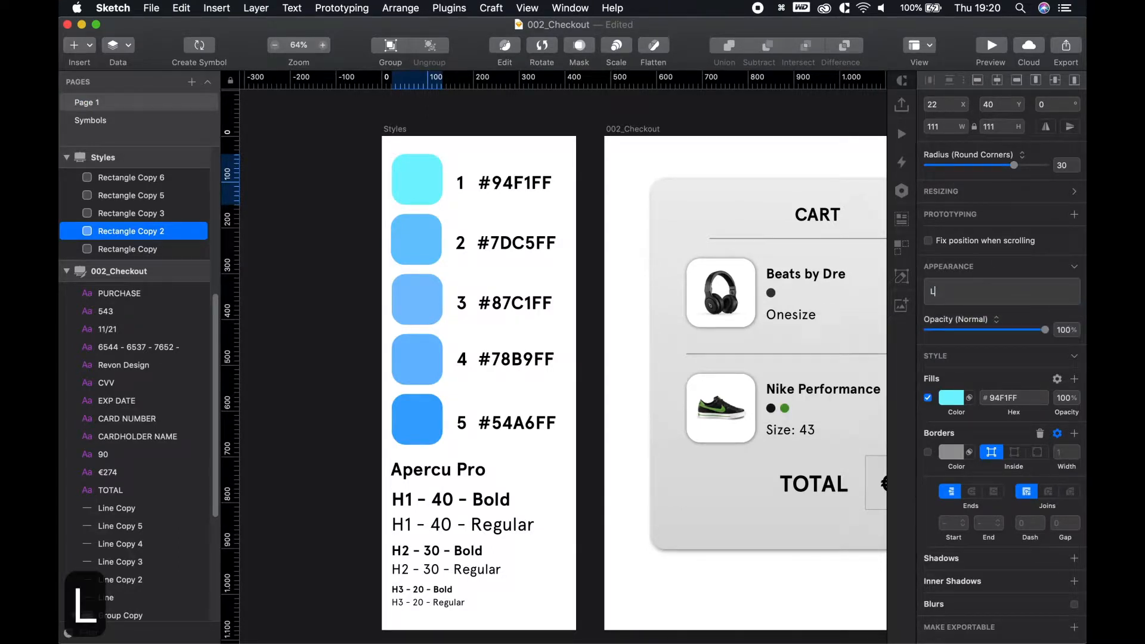
type("ight Blue")
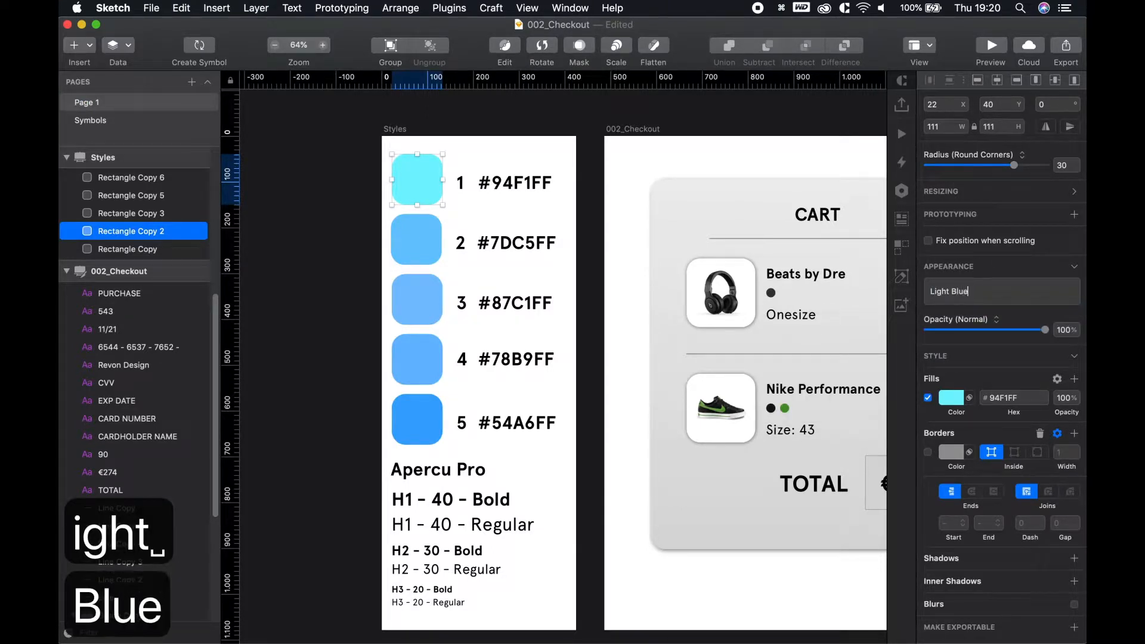
key("Return")
Apply the Light Blue layer style to the cart card background
left_click(666, 196)
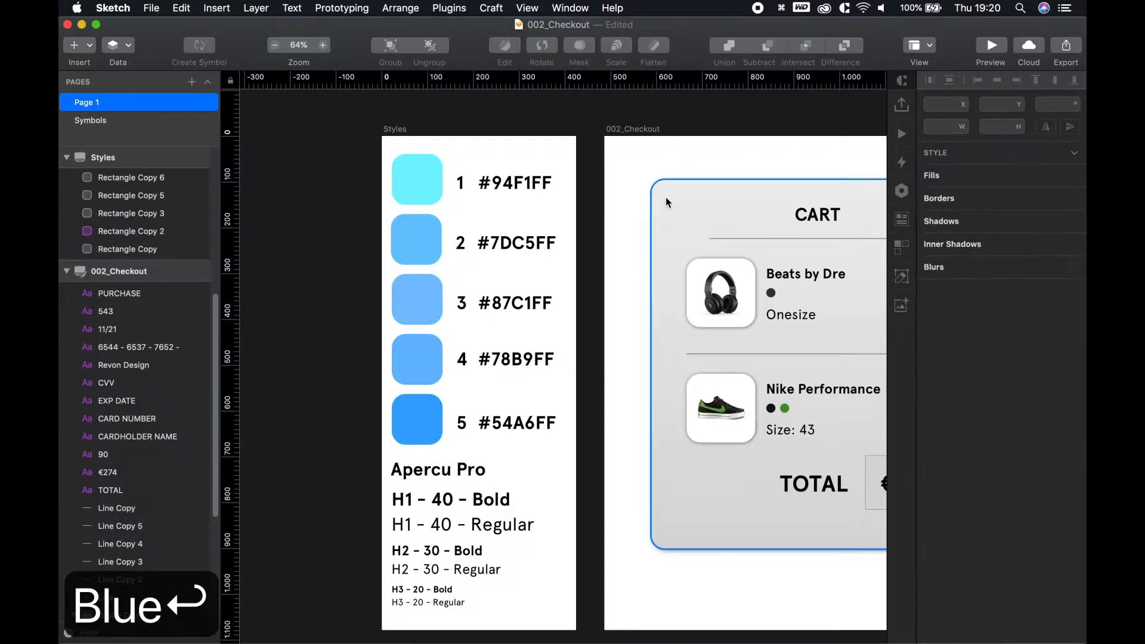
left_click(956, 284)
left_click(971, 329)
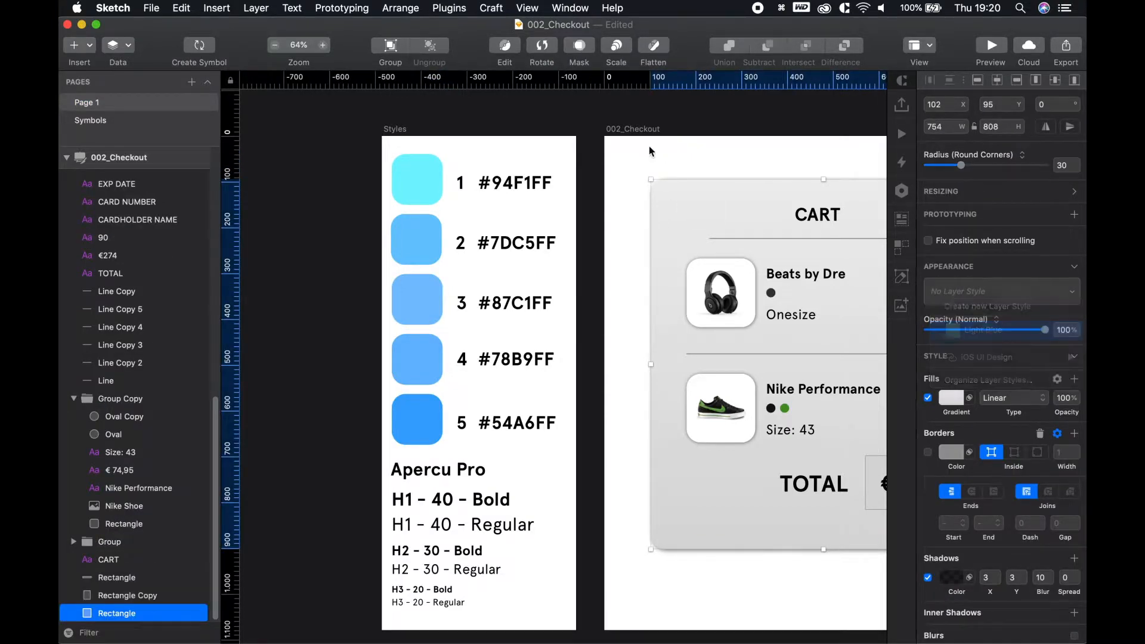
left_click(684, 149)
left_click_drag(755, 158, 647, 144)
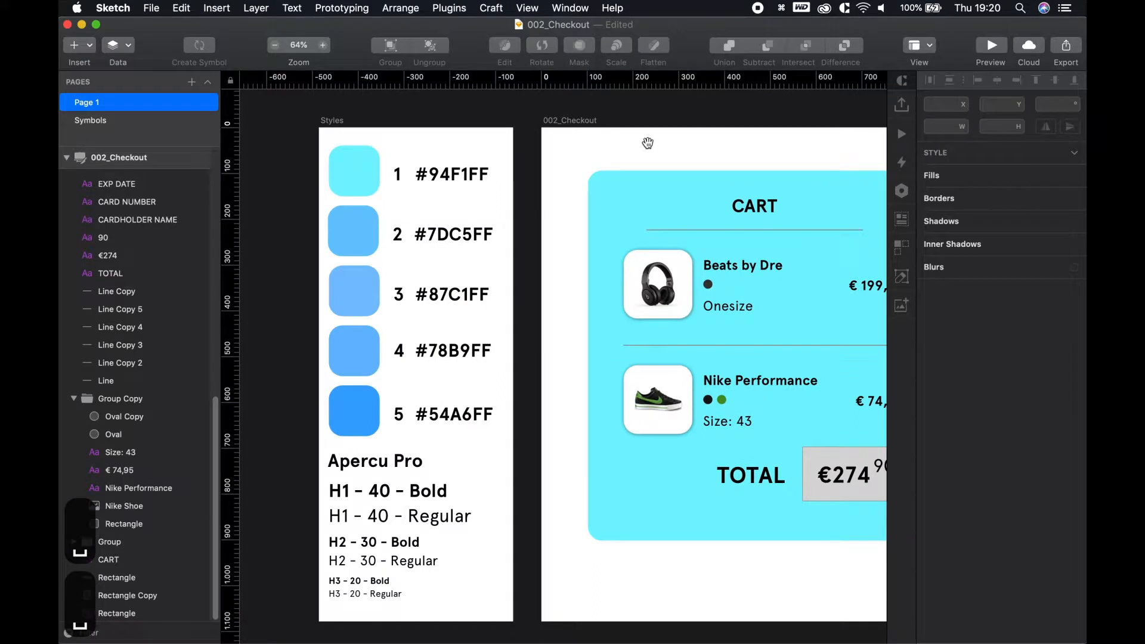
Try darkening the Light Blue style to muted teal, then undo to keep bright cyan
left_click(354, 158)
left_click(954, 389)
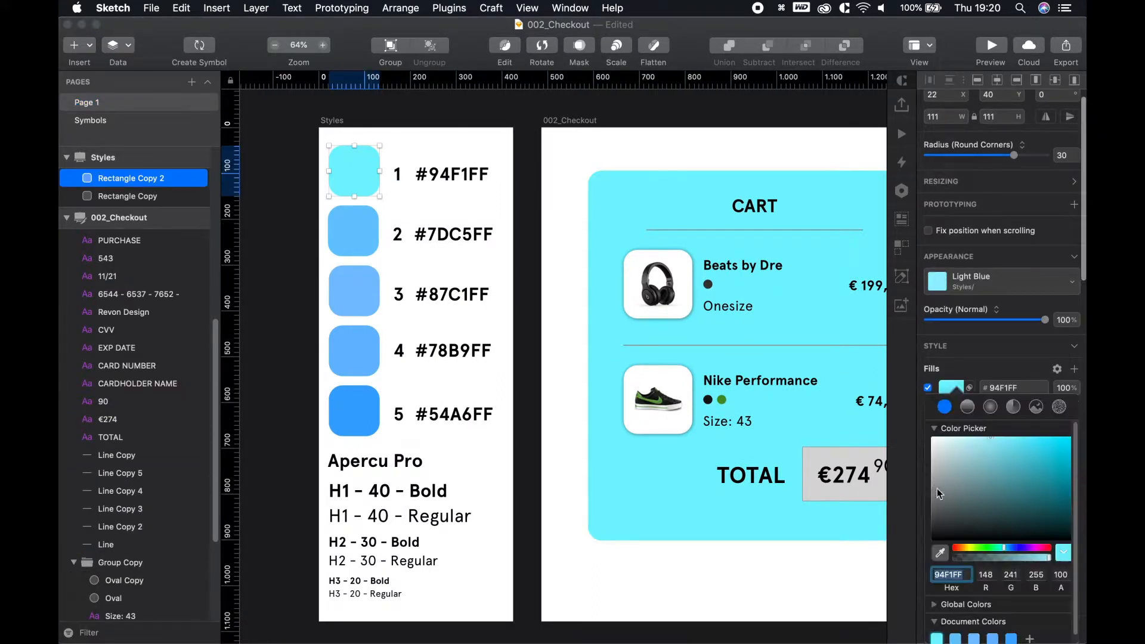
left_click_drag(979, 506, 982, 452)
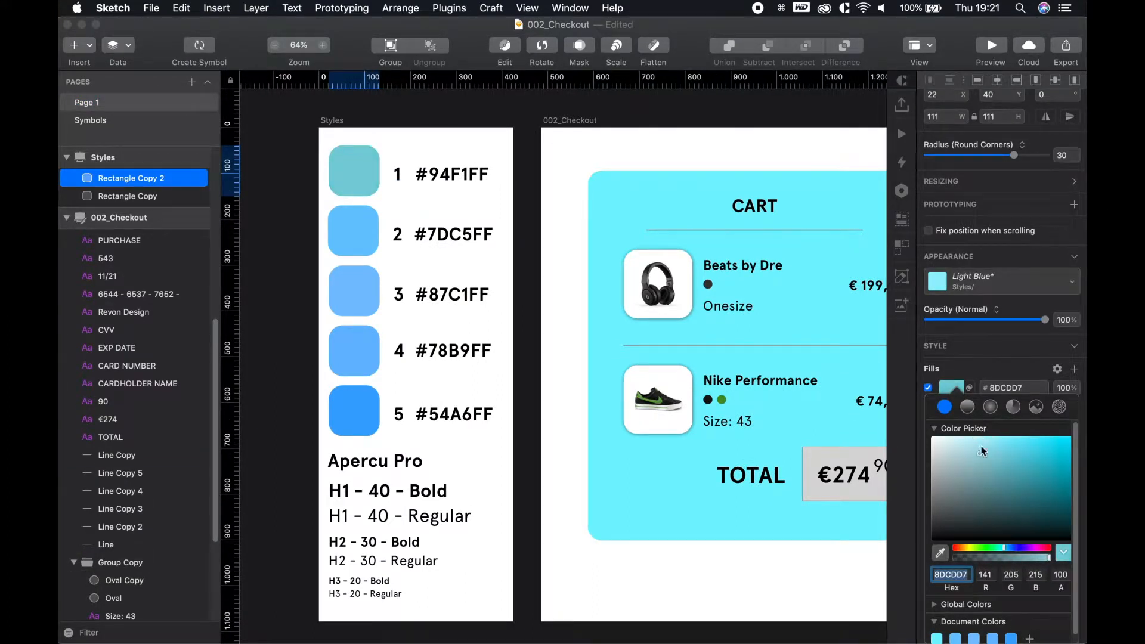
left_click(965, 291)
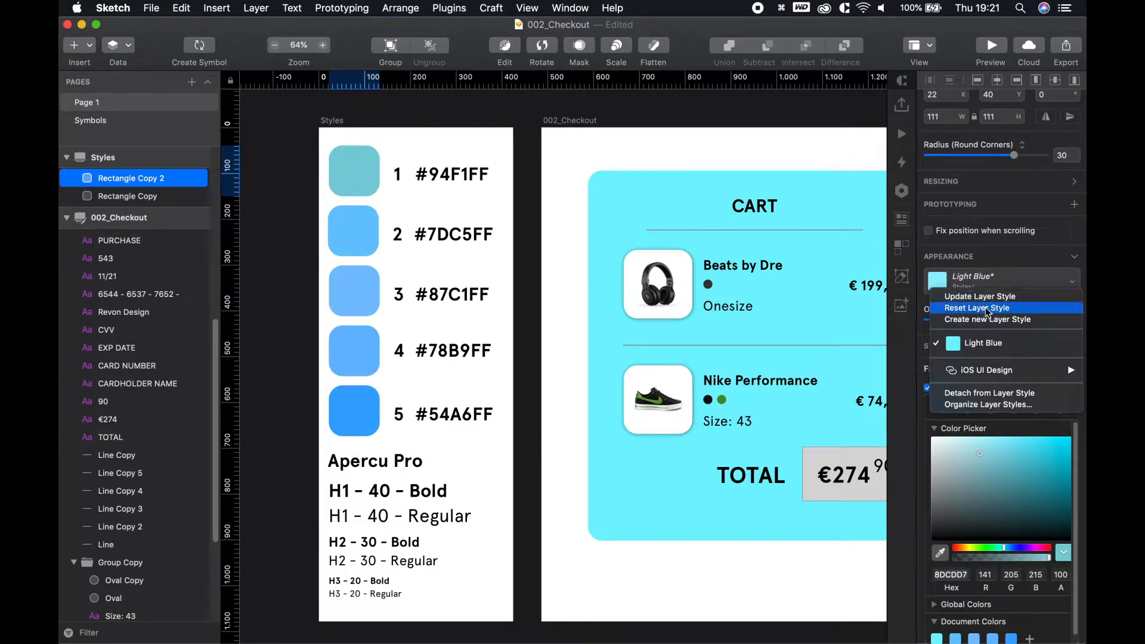
left_click(996, 296)
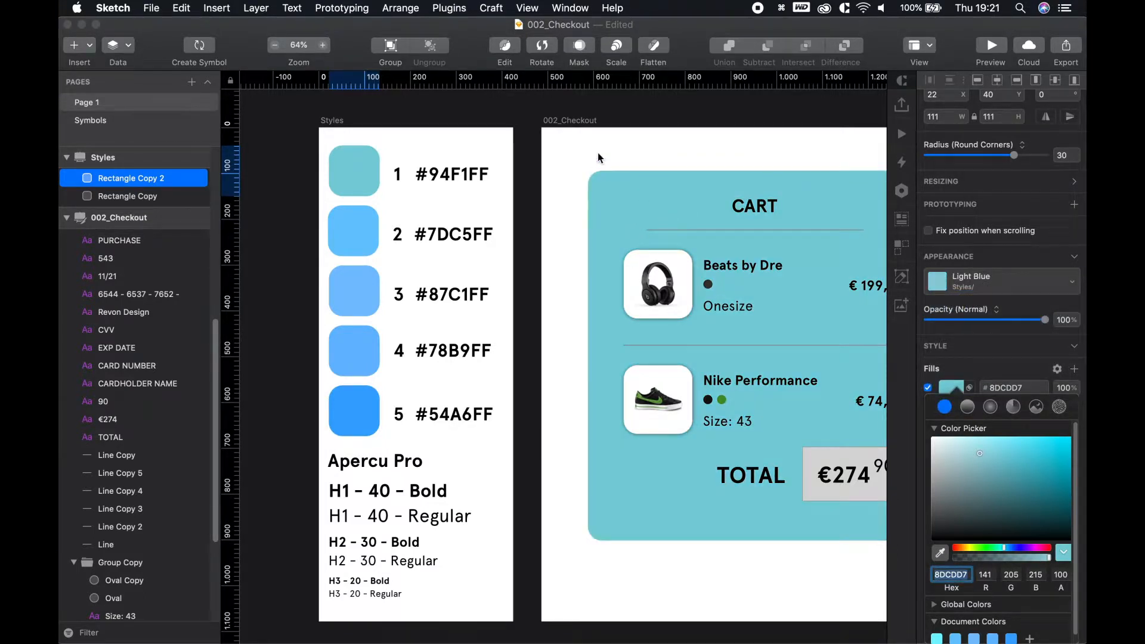
key("super+z")
key("super+z")
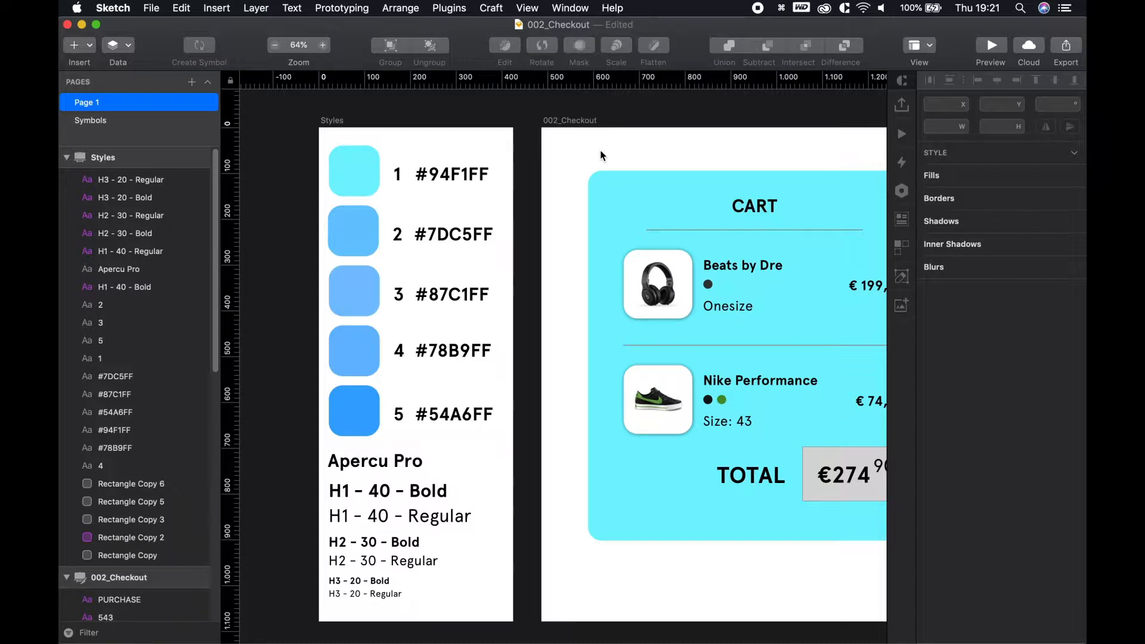
Switch the cart card's fill to a linear gradient and look at the document gradients
scroll(696, 142, "right", 5)
left_click(768, 252)
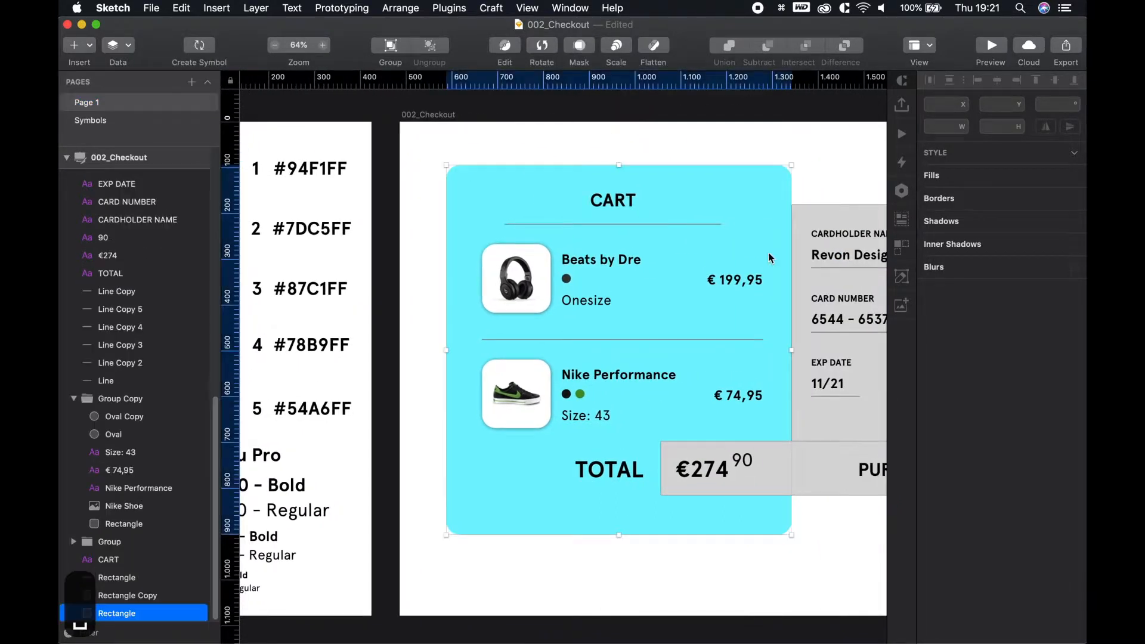
left_click(958, 400)
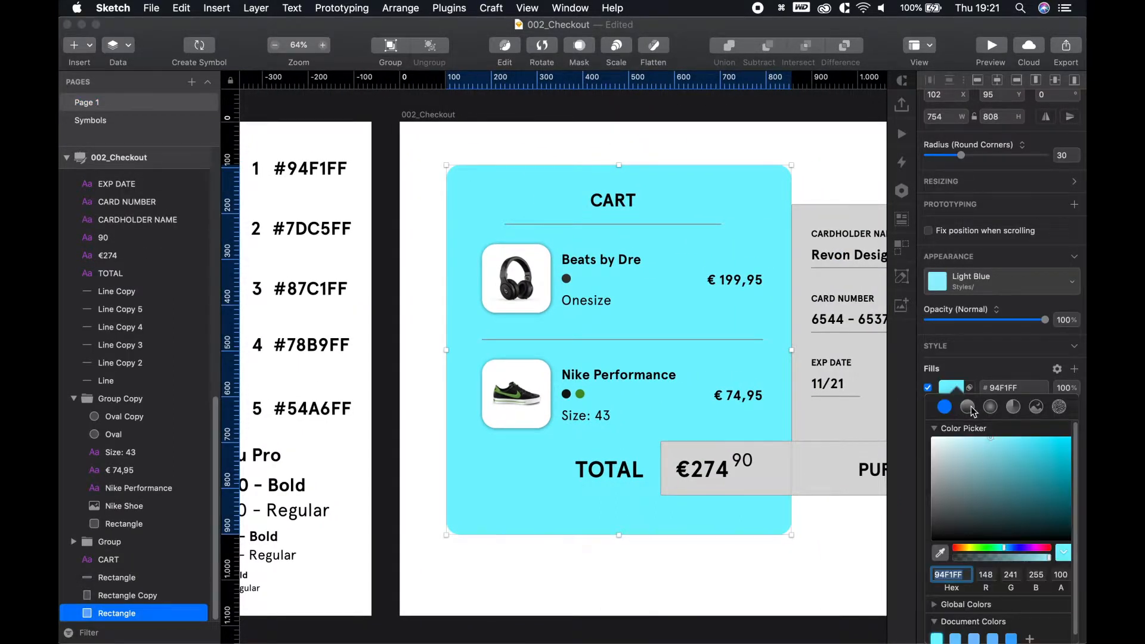
left_click(967, 407)
scroll(1012, 546, "down", 1)
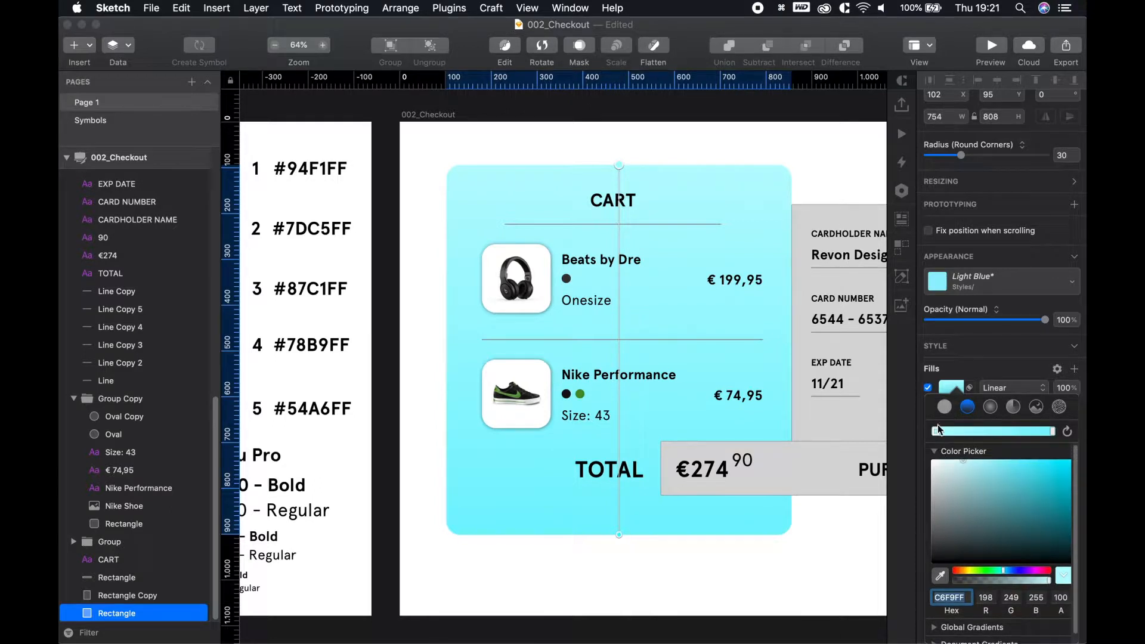
left_click(935, 637)
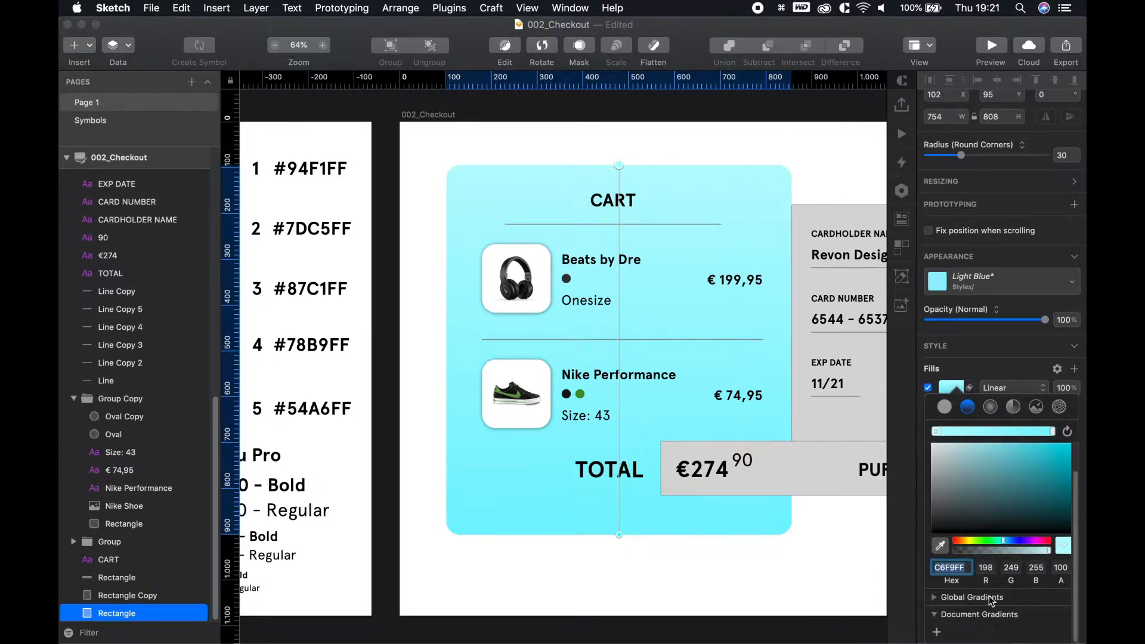
left_click(765, 599)
key("space")
left_click_drag(691, 565, 881, 572)
Check swatch 1's colour value and browse the card's global and document gradient lists
left_click(401, 169)
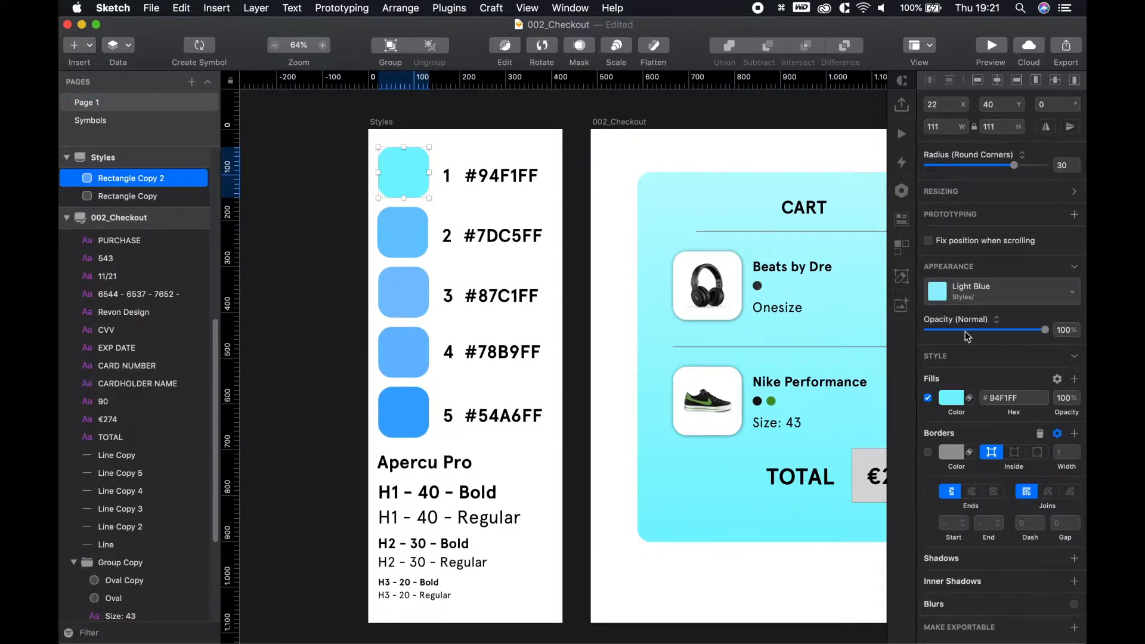
left_click(951, 408)
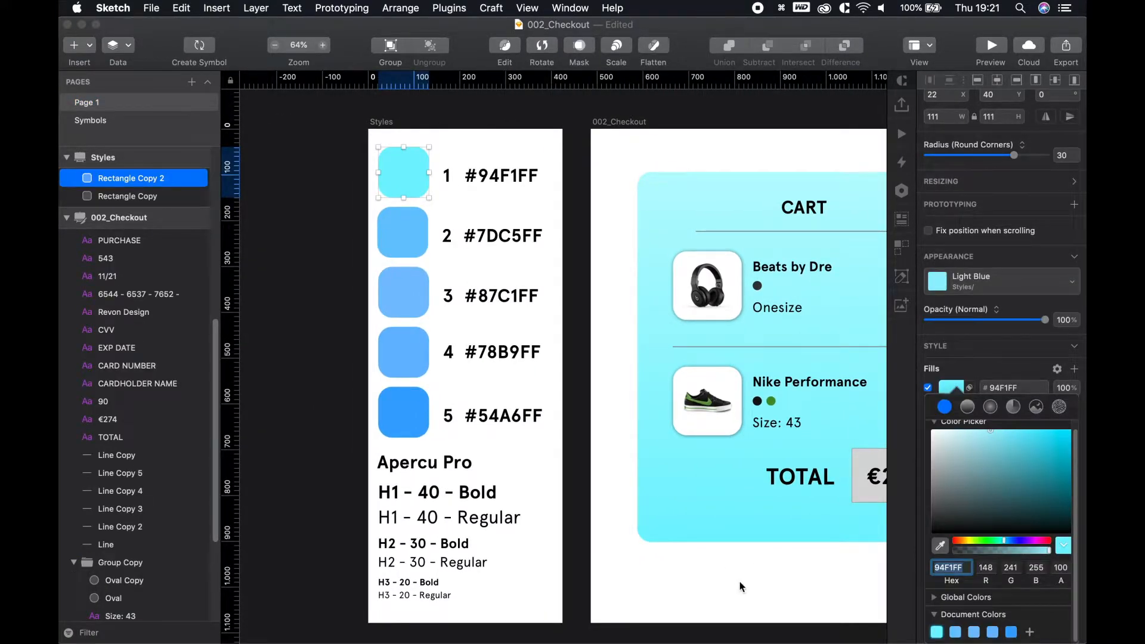
left_click(675, 228)
left_click(668, 179)
left_click(948, 389)
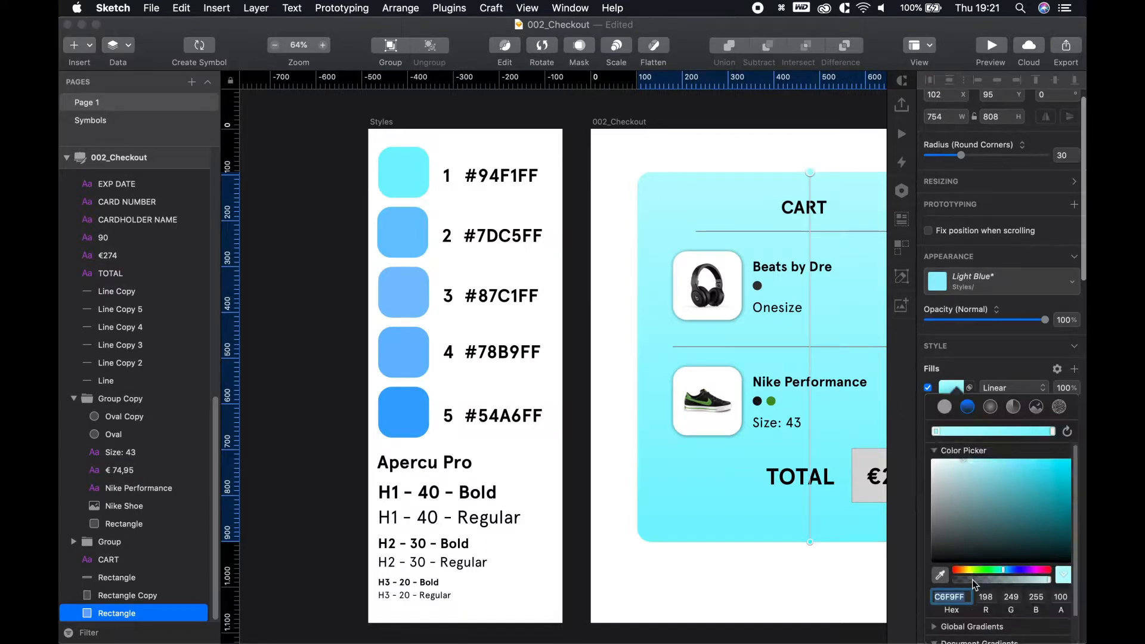
left_click(935, 616)
left_click(937, 628)
scroll(981, 607, "down", 2)
left_click(934, 637)
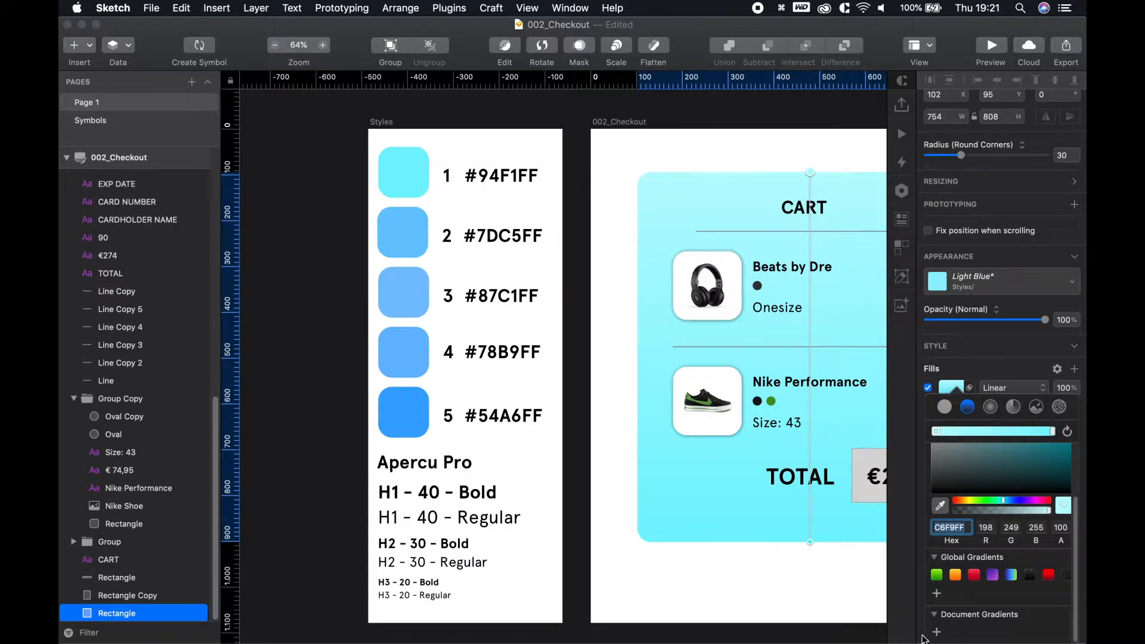
scroll(978, 537, "up", 3)
Settle the card fill on a linear gradient with its starting stop moved toward the middle
left_click(926, 433)
scroll(984, 618, "down", 2)
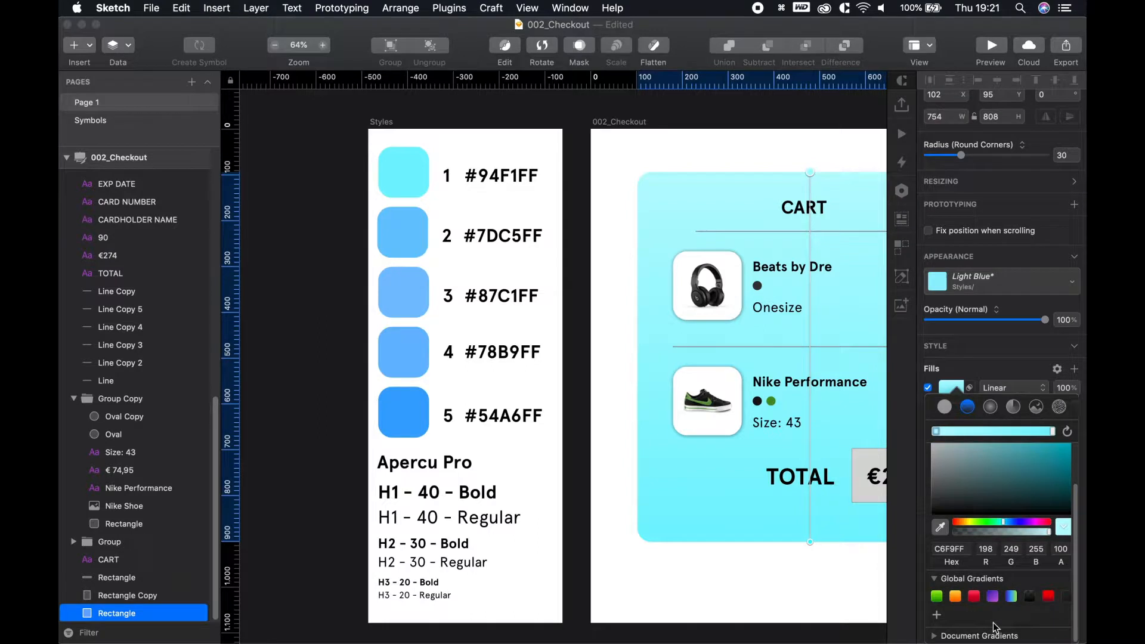
left_click(944, 407)
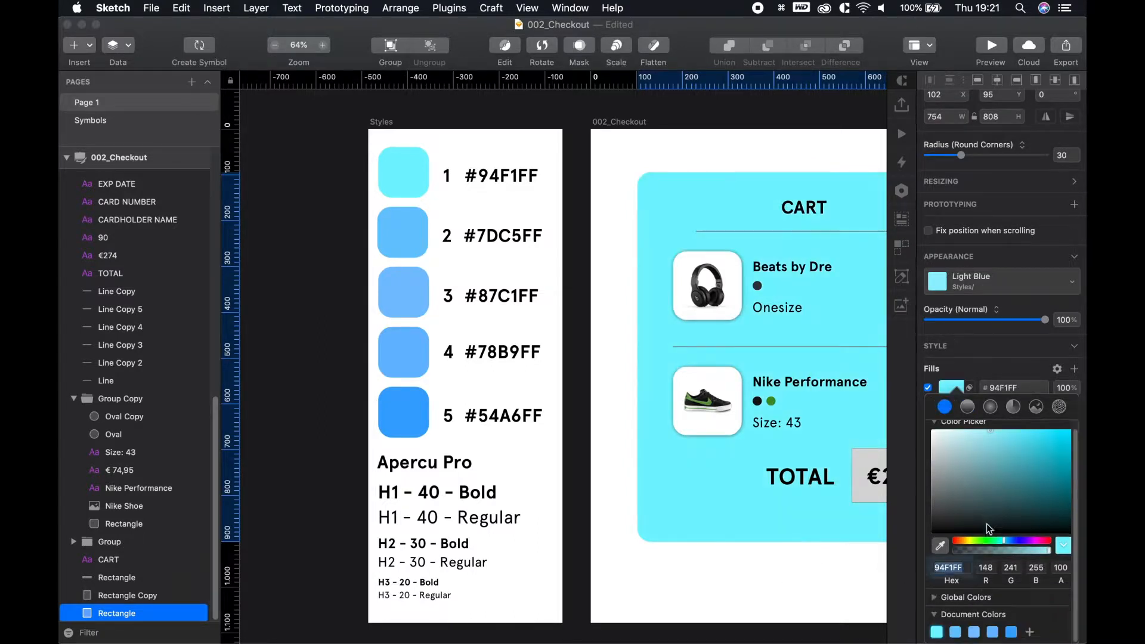
left_click(967, 406)
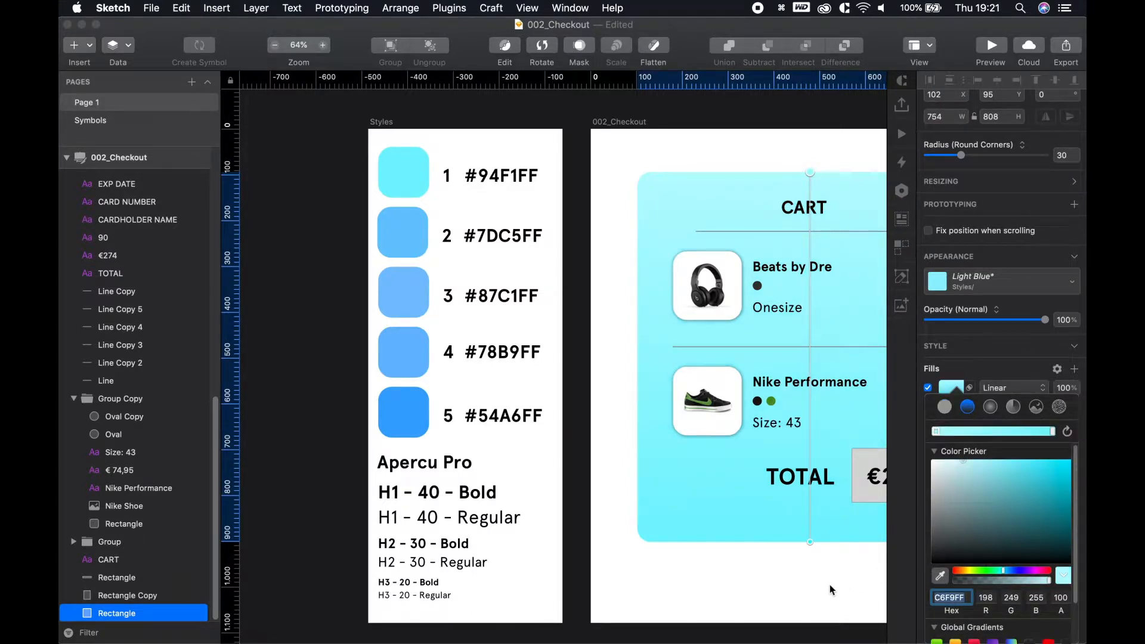
left_click(944, 407)
scroll(953, 473, "down", 1)
scroll(954, 475, "up", 1)
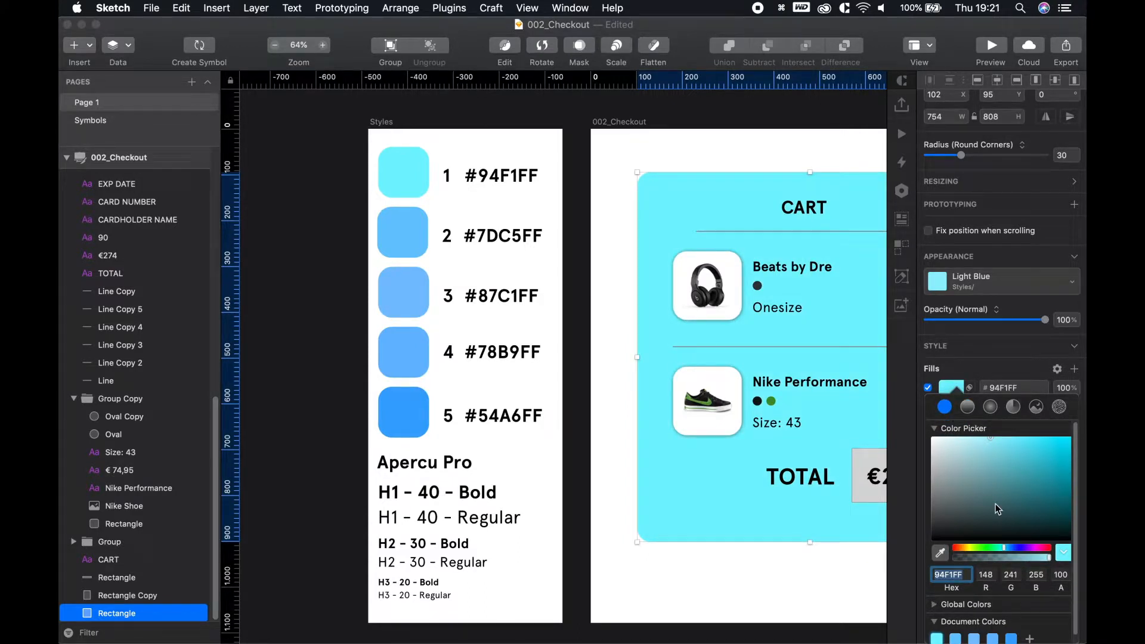
left_click(967, 407)
left_click_drag(935, 436, 999, 436)
Eyedrop swatch 3's #87C1FF into the start stop and swatch 5's #54A6FF into the end
left_click(1052, 432)
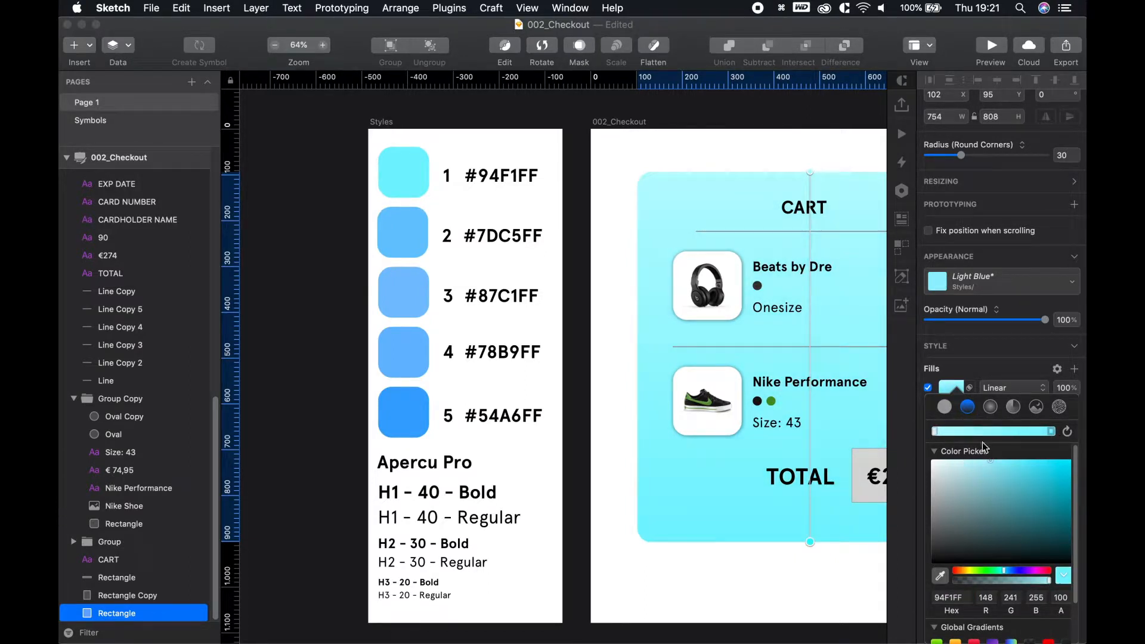
key("ctrl+c")
left_click(409, 176)
key("ctrl+c")
left_click(404, 296)
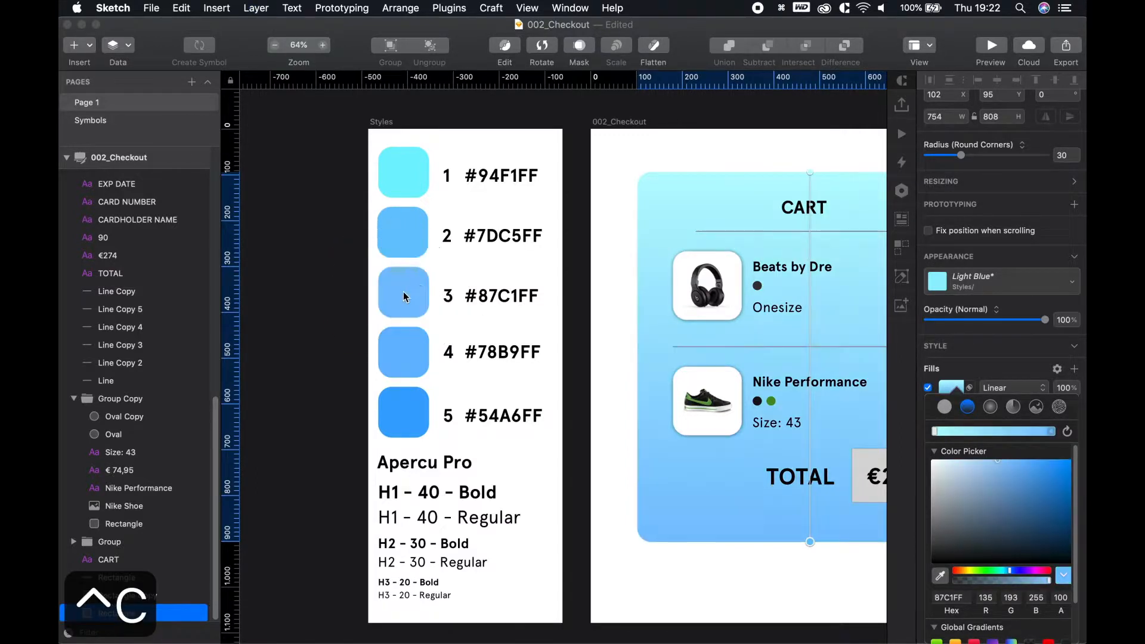
left_click(934, 433)
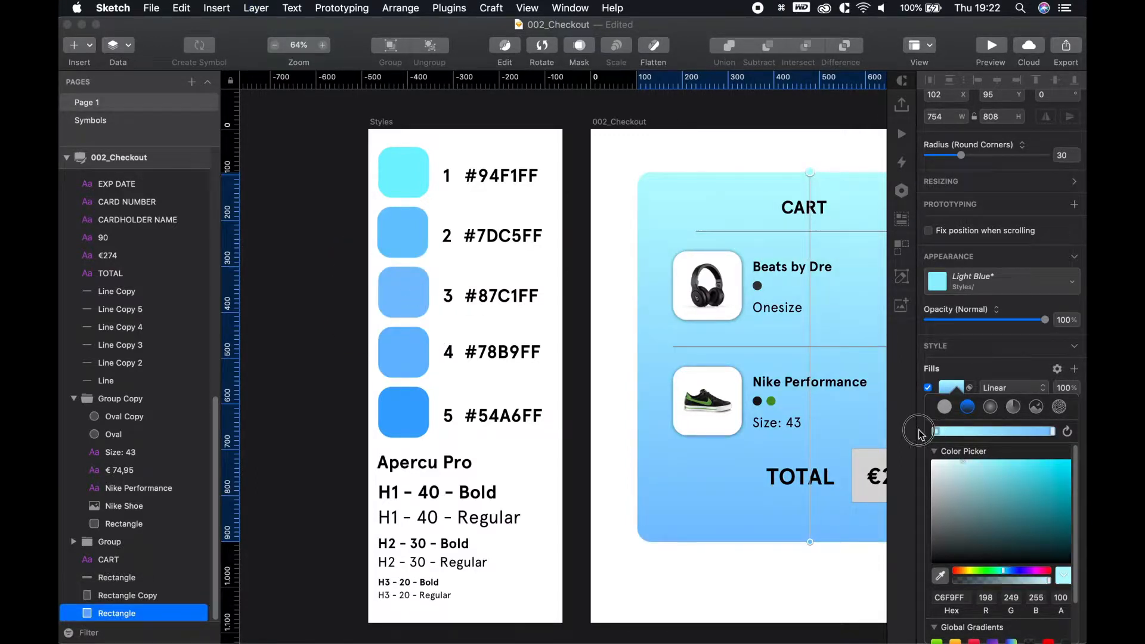
key("ctrl+c")
left_click(388, 298)
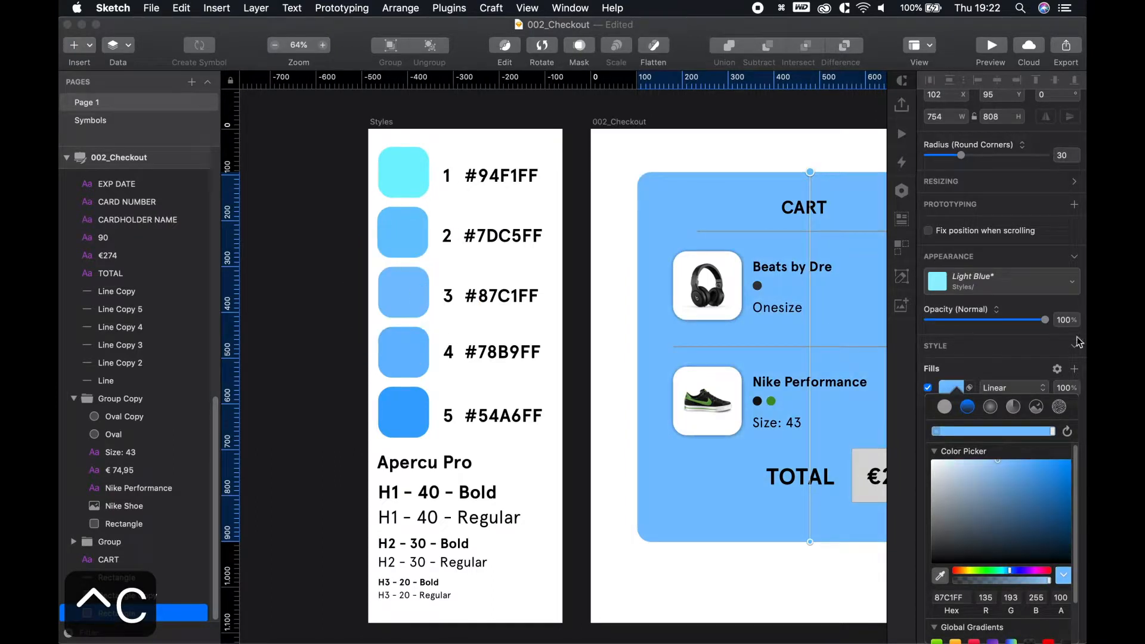
left_click(1053, 432)
key("ctrl+c")
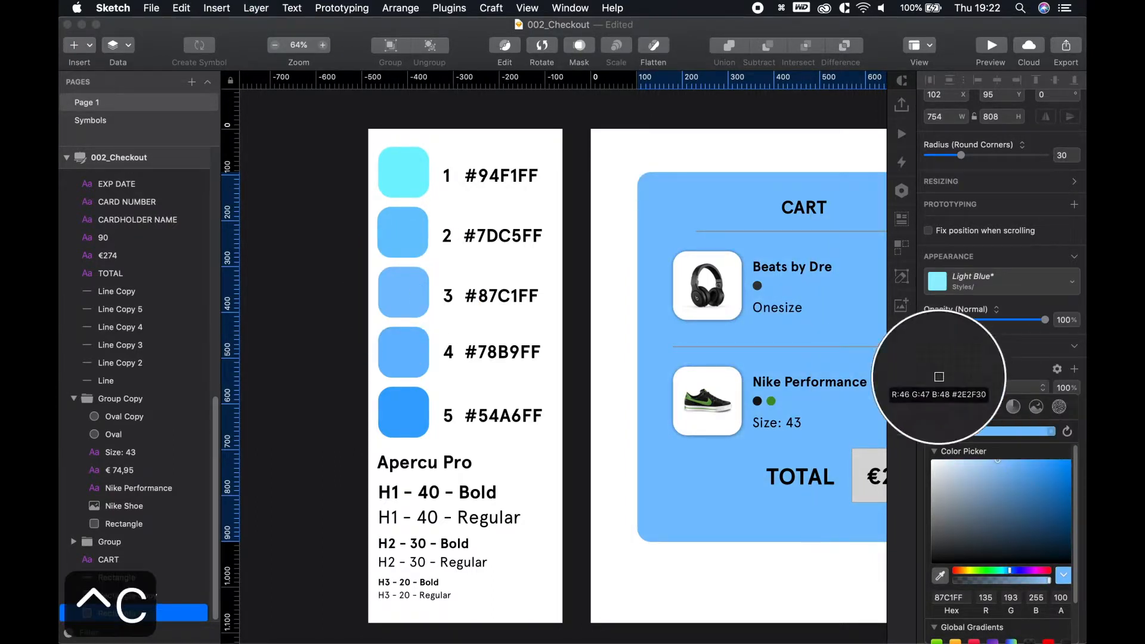
left_click(412, 399)
left_click(787, 148)
Angle the gradient diagonally, from the top-left to the card's bottom-right corner
key("space")
left_click_drag(800, 148, 591, 148)
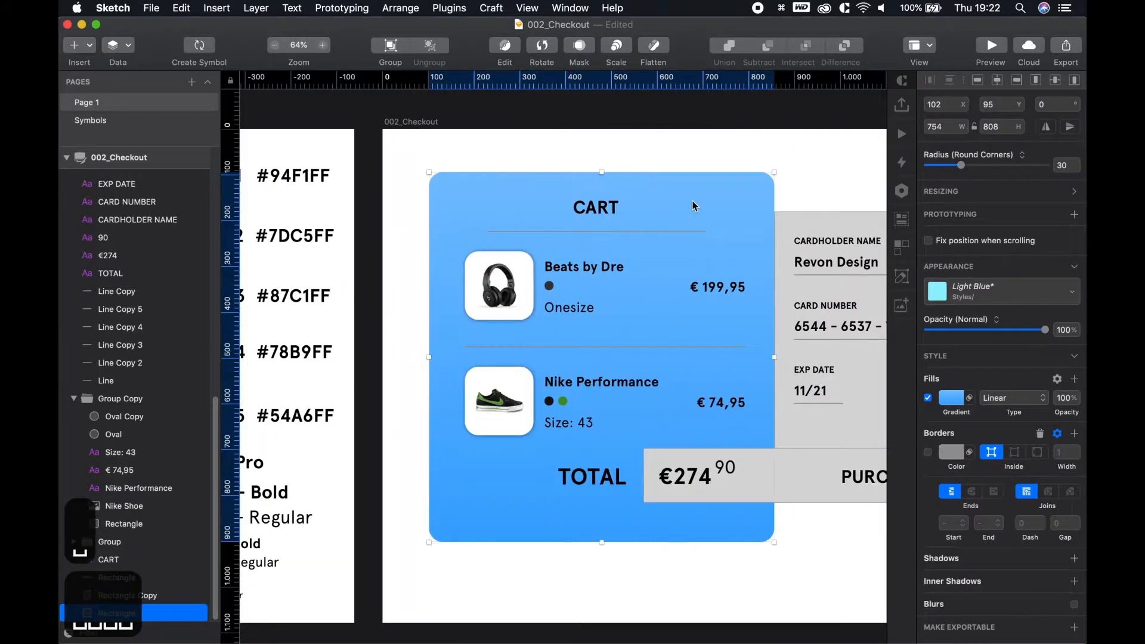
left_click(951, 398)
left_click_drag(602, 173, 429, 173)
left_click_drag(602, 541, 706, 571)
left_click(804, 587)
key("space")
left_click(705, 570)
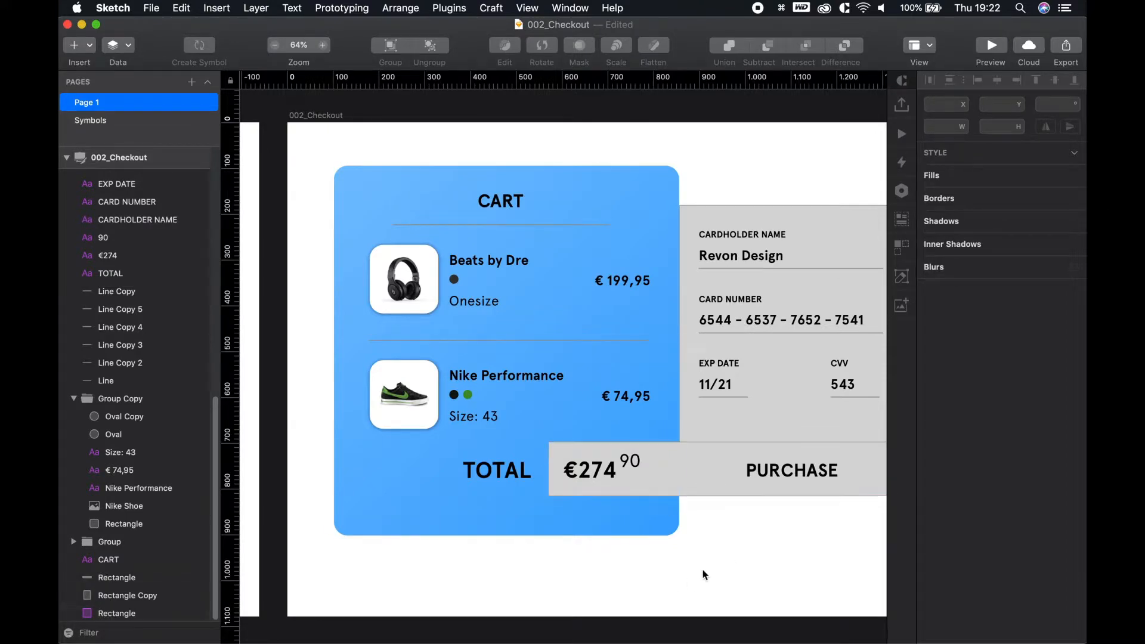
scroll(481, 256, "up", 6)
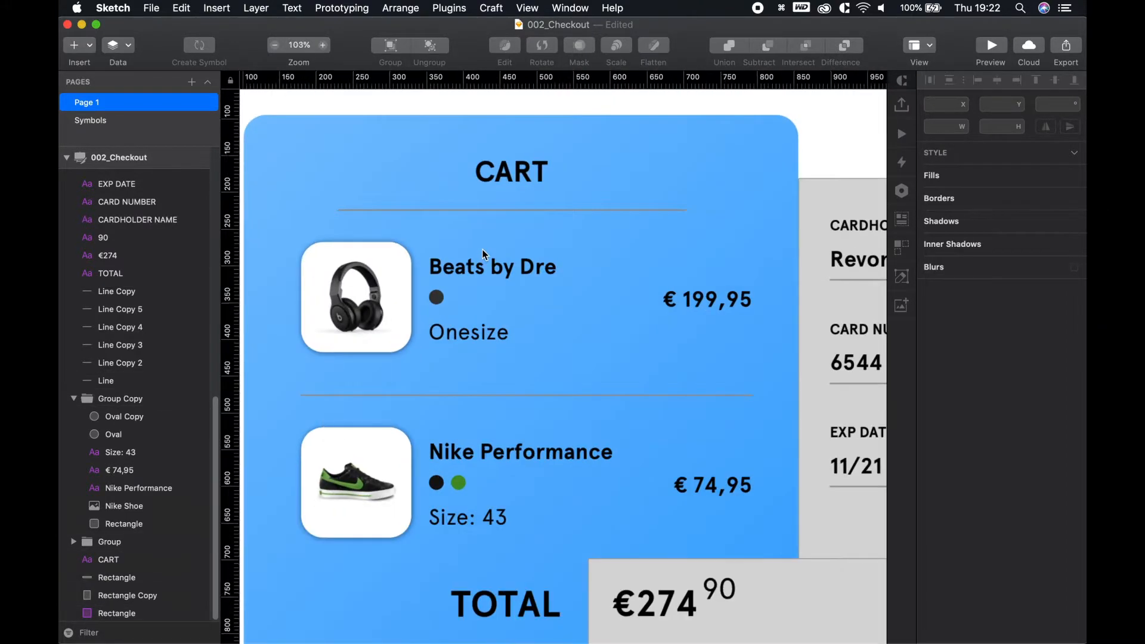
Switch the border of the divider line under CART to a gradient
key("space")
left_click_drag(550, 233, 565, 262)
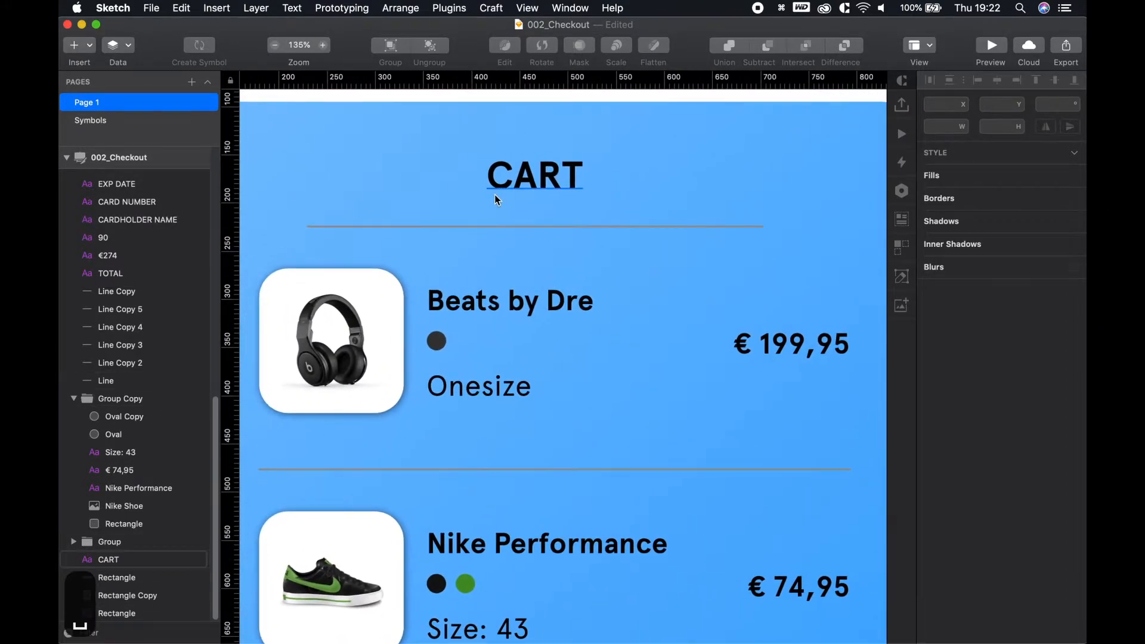
left_click(551, 228)
left_click(952, 441)
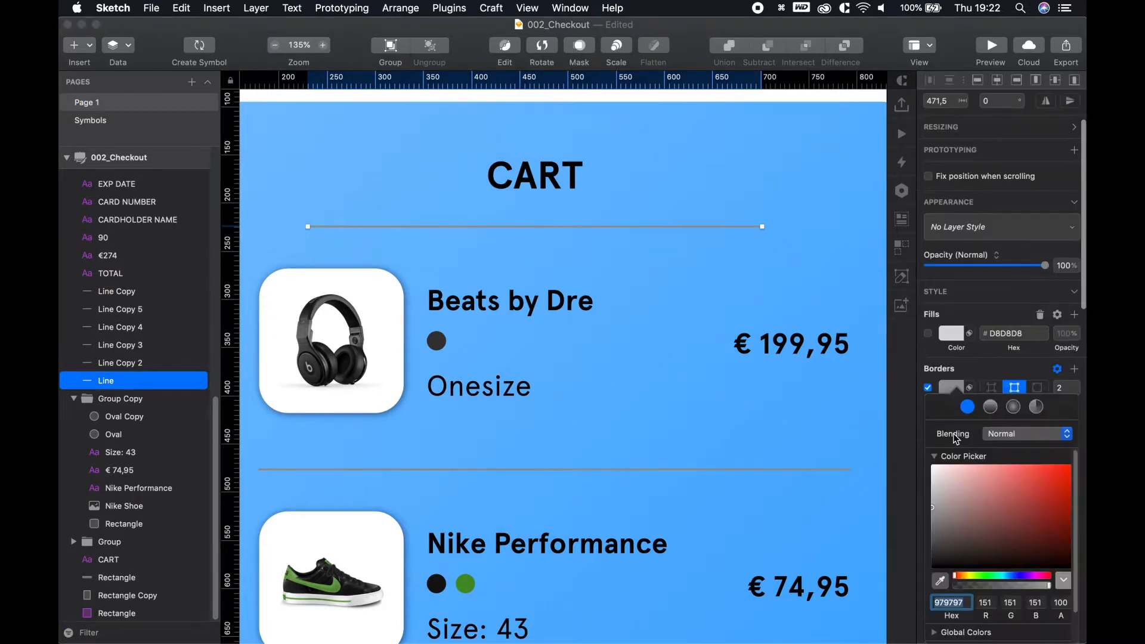
scroll(581, 391, "down", 6)
key("space")
left_click_drag(428, 220, 614, 174)
left_click(953, 438)
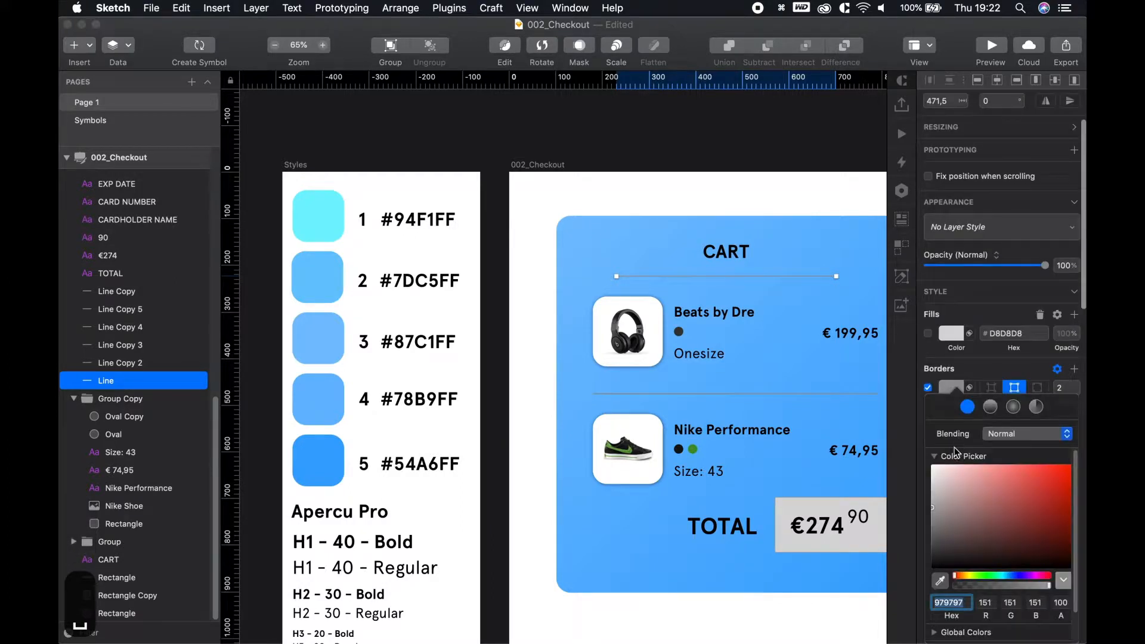
left_click(991, 407)
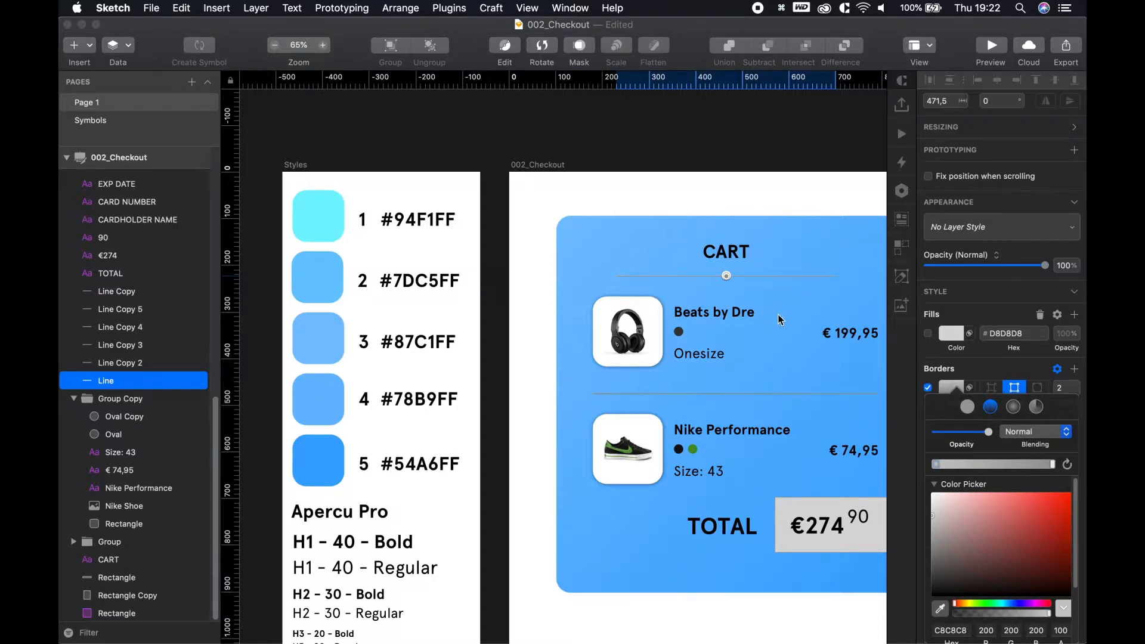
Stretch the gradient handles from the line's left end to its right end
scroll(704, 274, "up", 6)
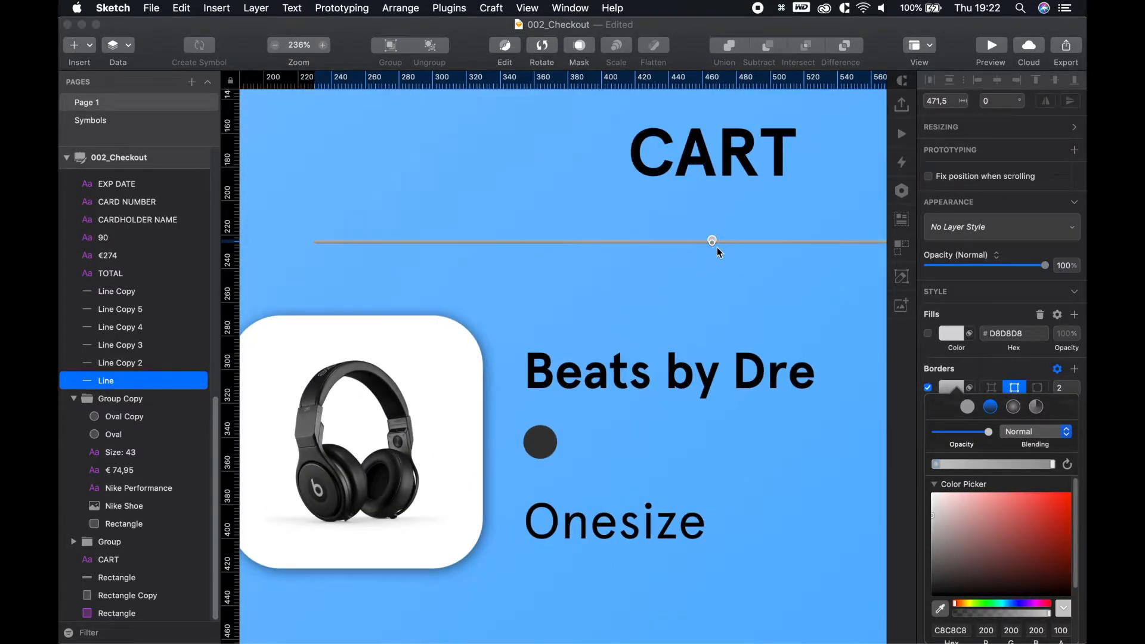
left_click_drag(712, 245, 814, 246)
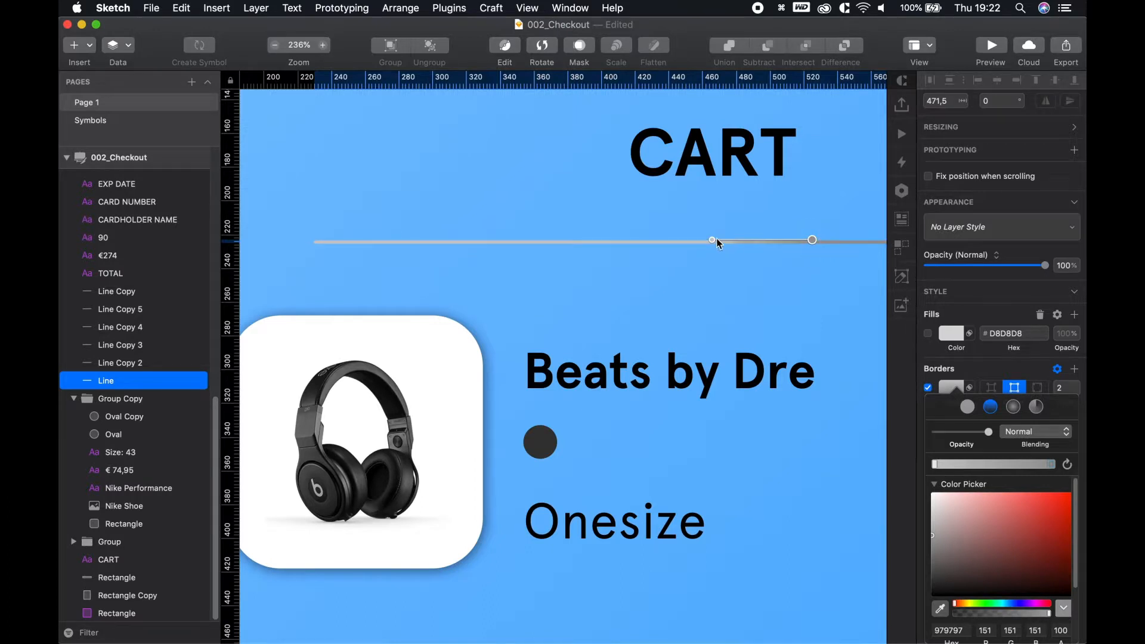
left_click_drag(712, 241, 314, 238)
left_click_drag(623, 284, 298, 283)
left_click_drag(490, 242, 788, 240)
scroll(662, 323, "down", 5)
scroll(647, 270, "down", 3)
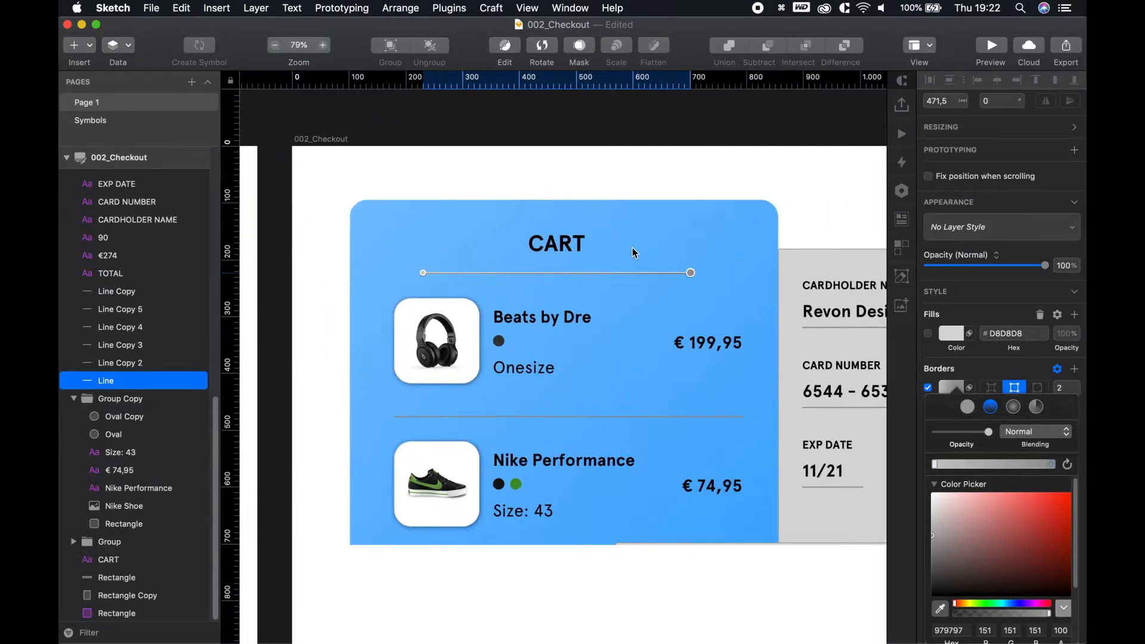
left_click_drag(440, 179, 650, 149)
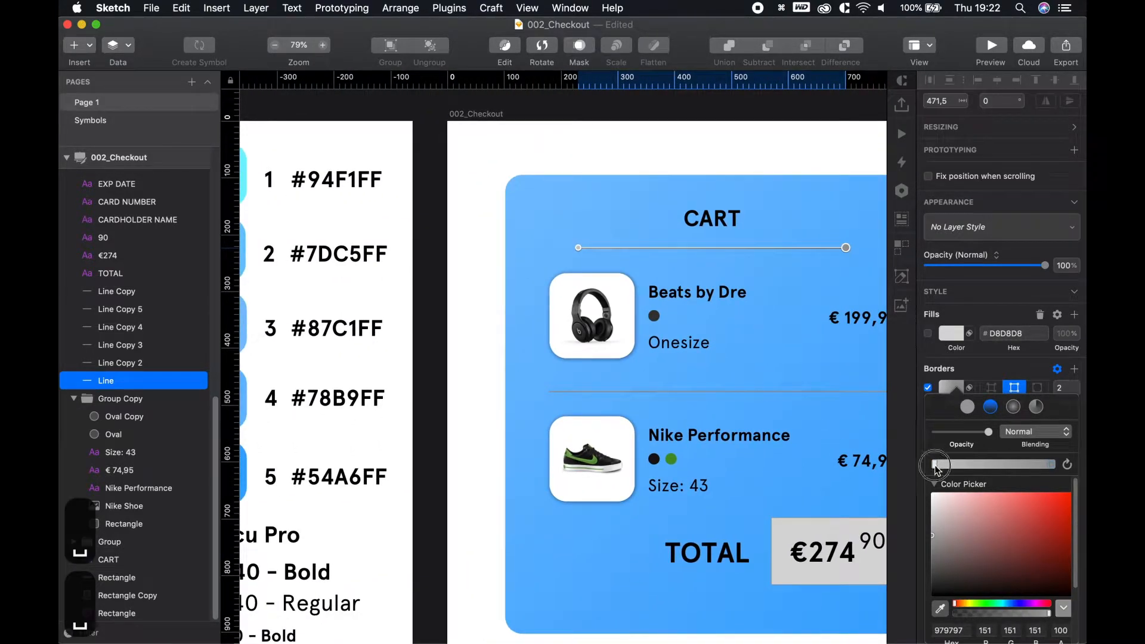
Preview the gradient line, then reselect it with the Styles colour swatches in view
left_click(934, 466)
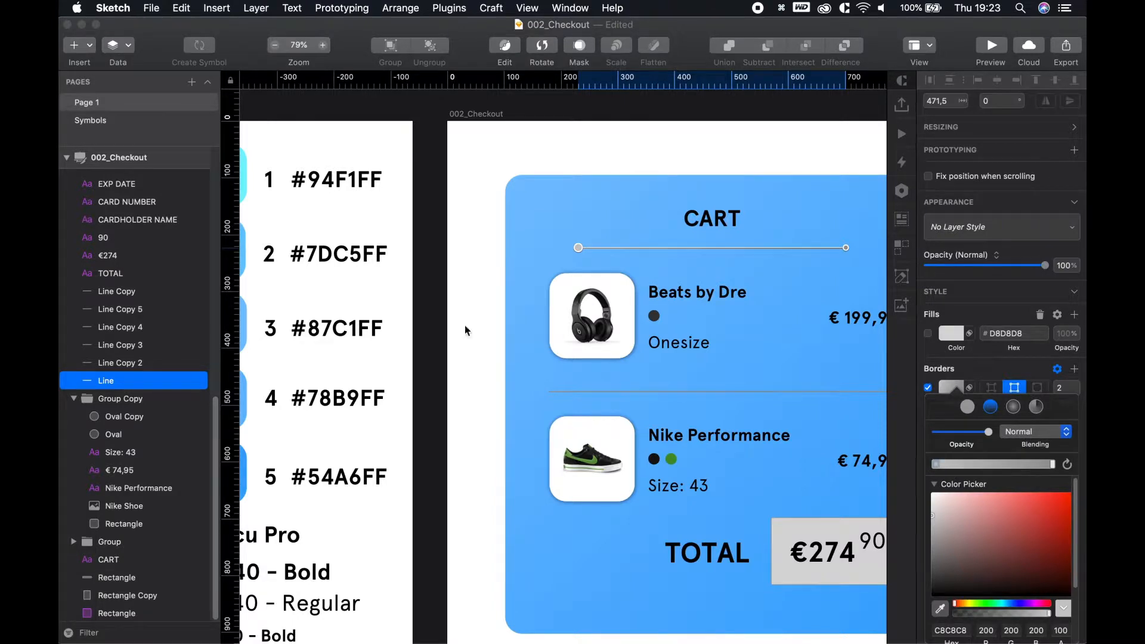
scroll(448, 358, "down", 2)
left_click(447, 358)
left_click(448, 358)
left_click_drag(486, 233, 460, 218)
scroll(626, 308, "up", 3)
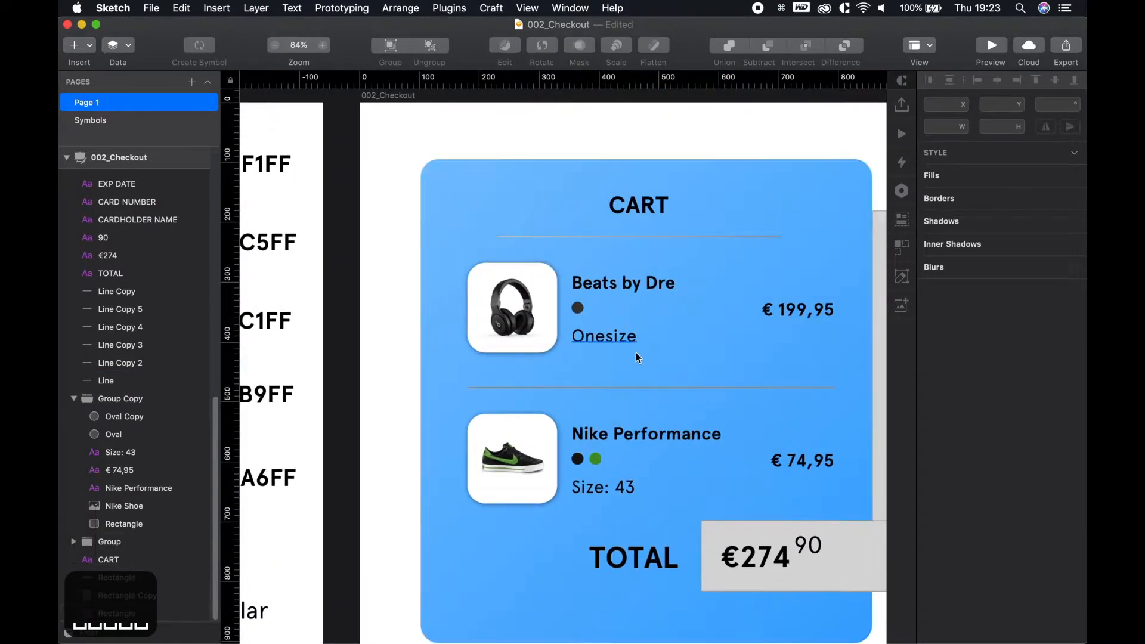
left_click(574, 237)
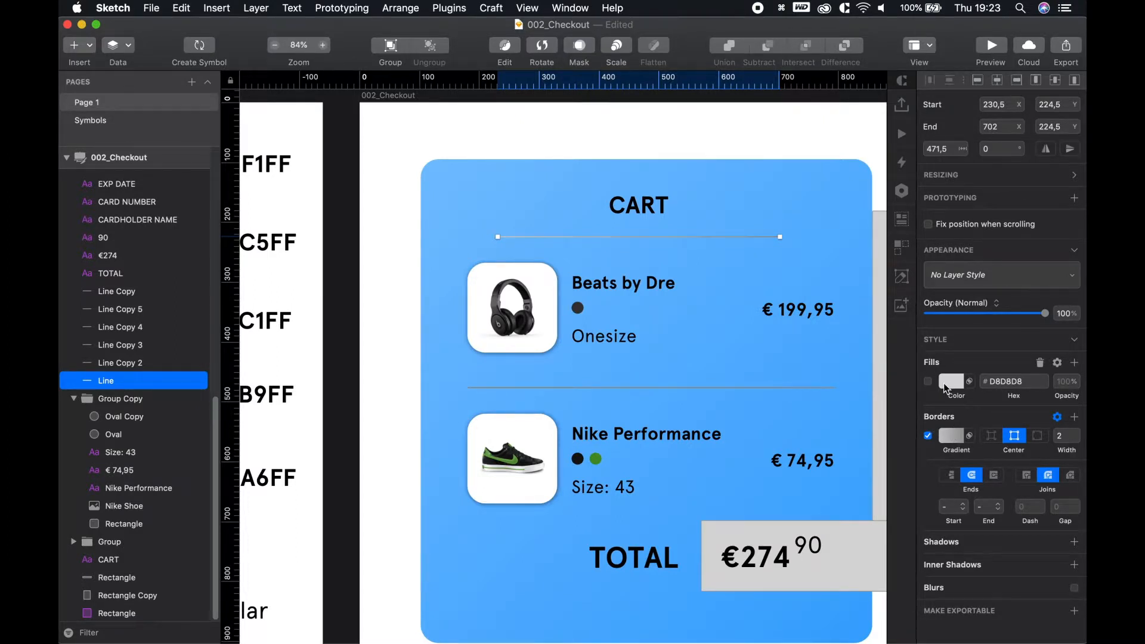
left_click(953, 435)
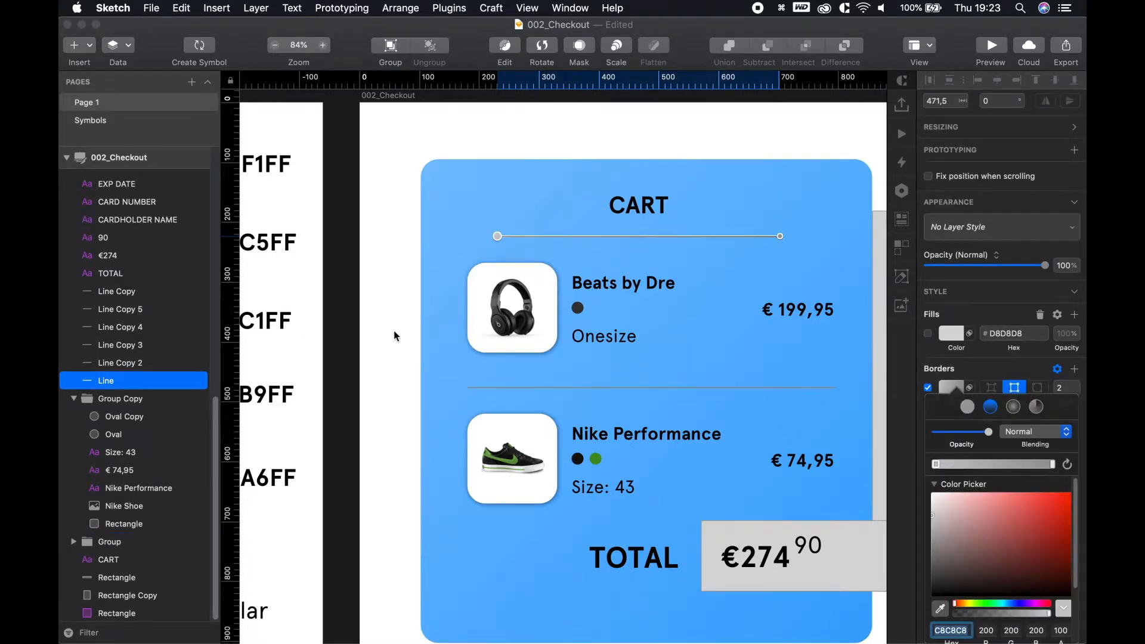
scroll(401, 335, "down", 5)
key("space")
key("space")
left_click(382, 307)
key("space")
left_click_drag(366, 300, 517, 295)
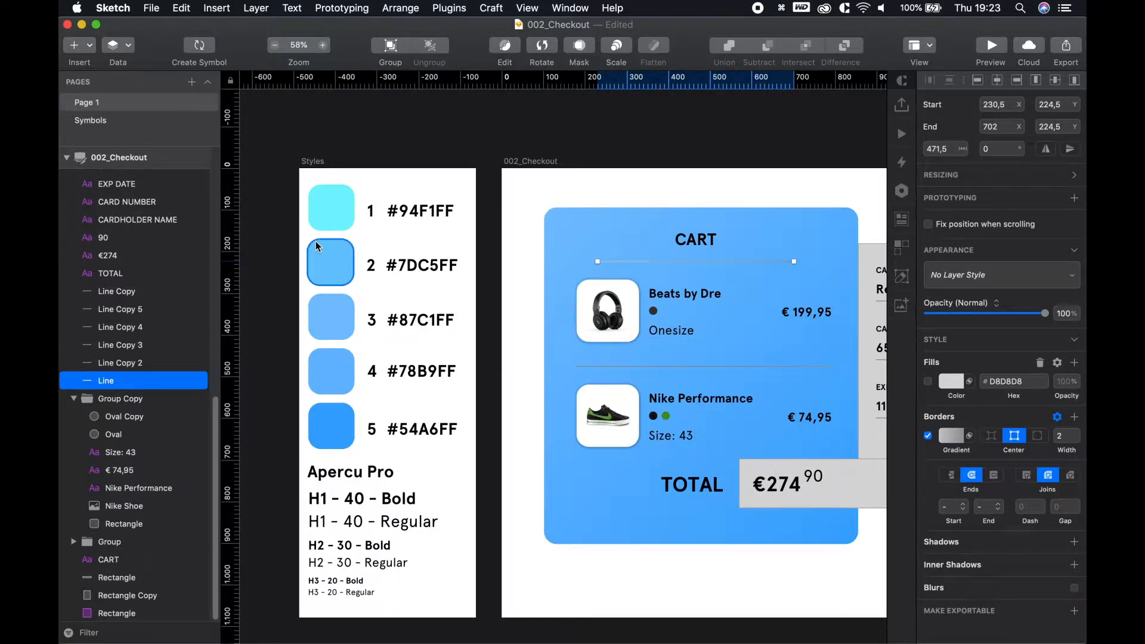
Sample swatch 1 #94F1FF for the gradient start and swatch 2 #7DC5FF for its end
left_click(946, 443)
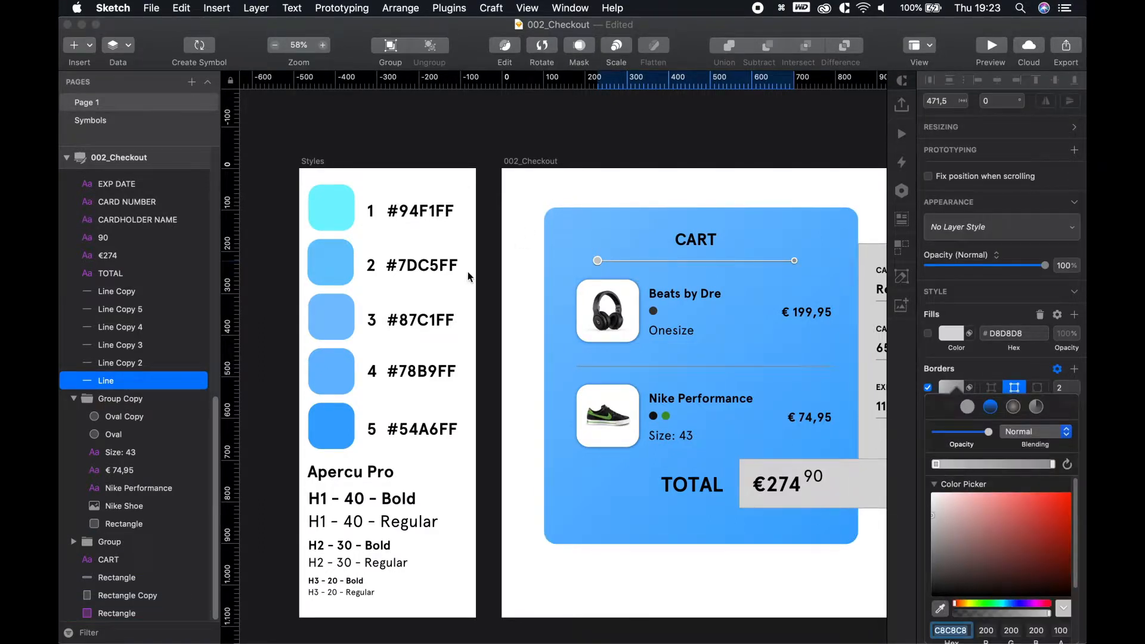
left_click(932, 465)
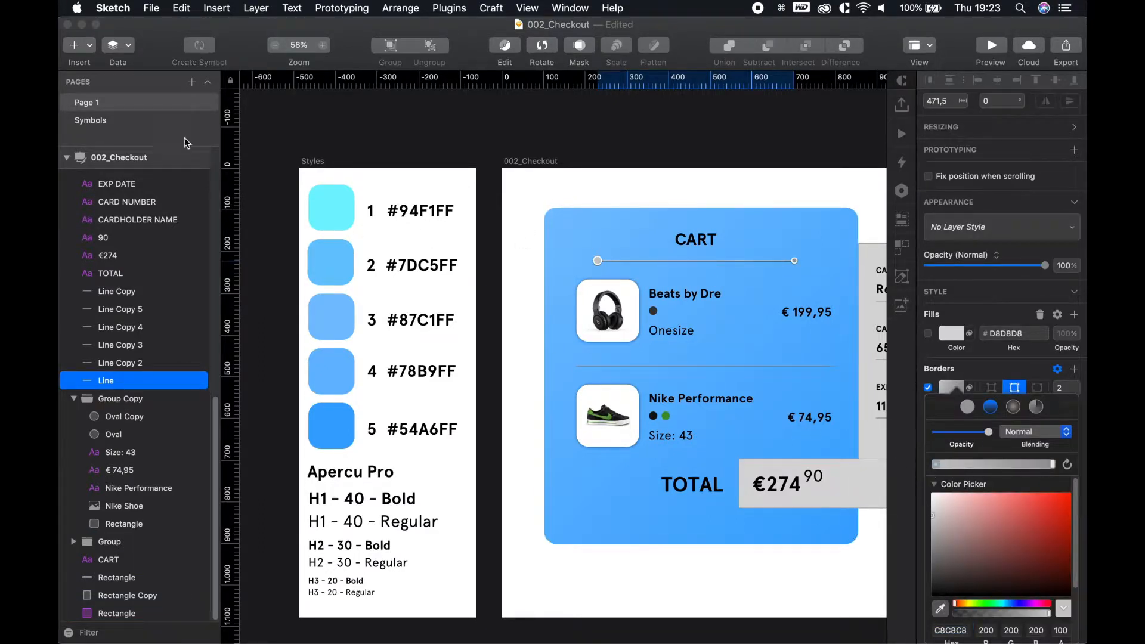
key("ctrl+c")
left_click(333, 215)
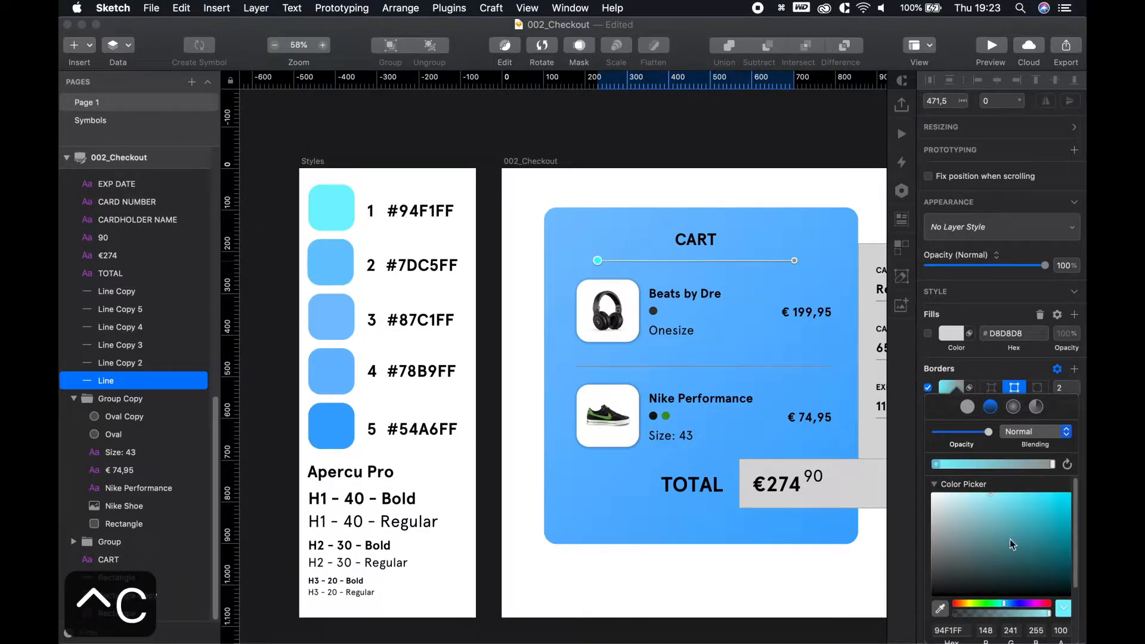
left_click(1052, 465)
key("ctrl+c")
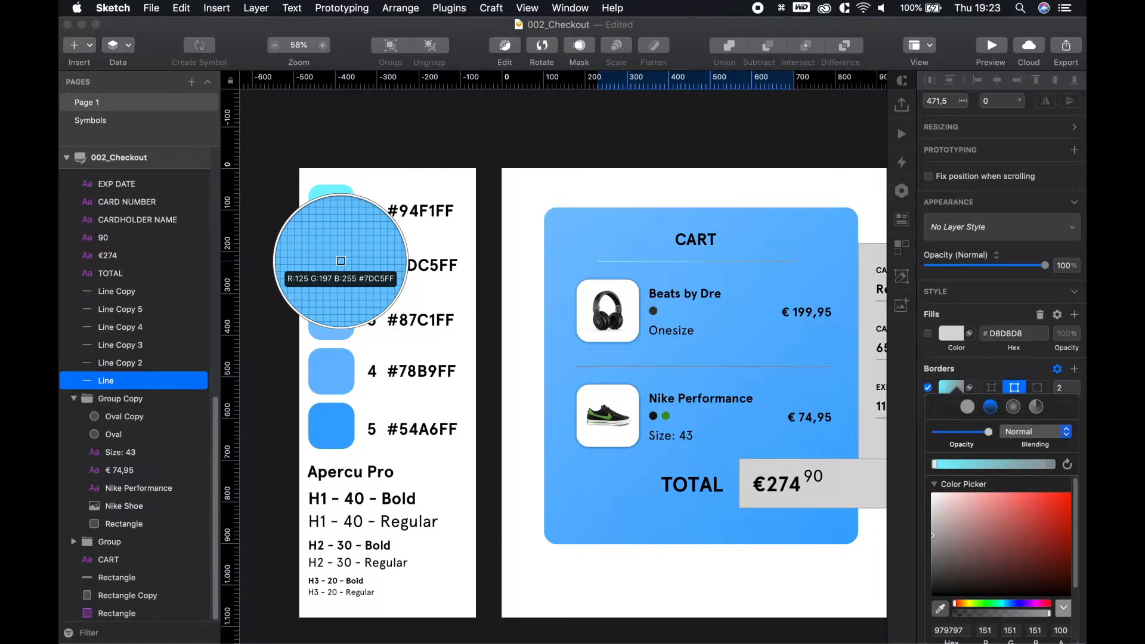
left_click(343, 263)
left_click(725, 191)
scroll(773, 241, "up", 5)
key("space")
left_click_drag(770, 192, 640, 188)
key("Escape")
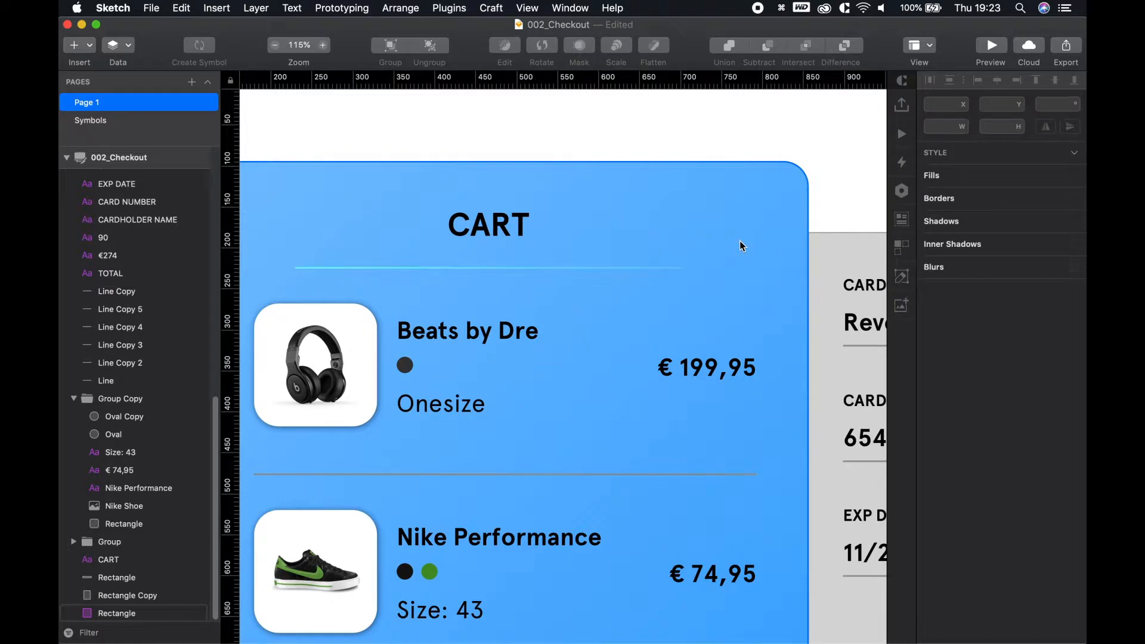
Try swatch 3's #87C1FF as the gradient end colour, then undo it
scroll(671, 276, "down", 5)
key("space")
left_click_drag(474, 208, 657, 210)
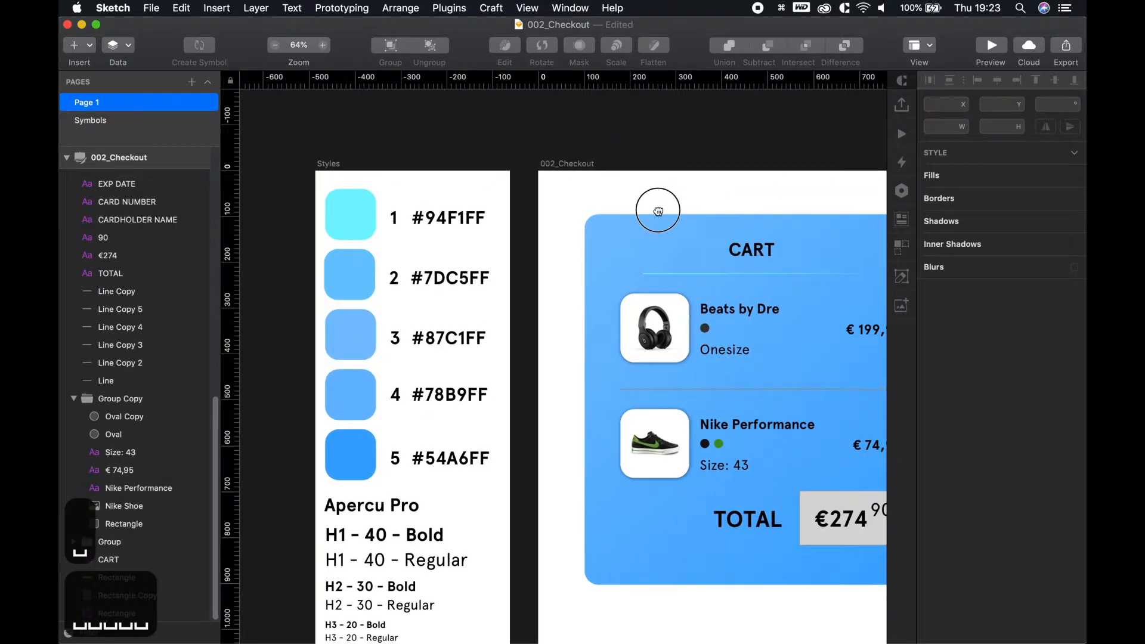
scroll(665, 211, "down", 2)
left_click(706, 271)
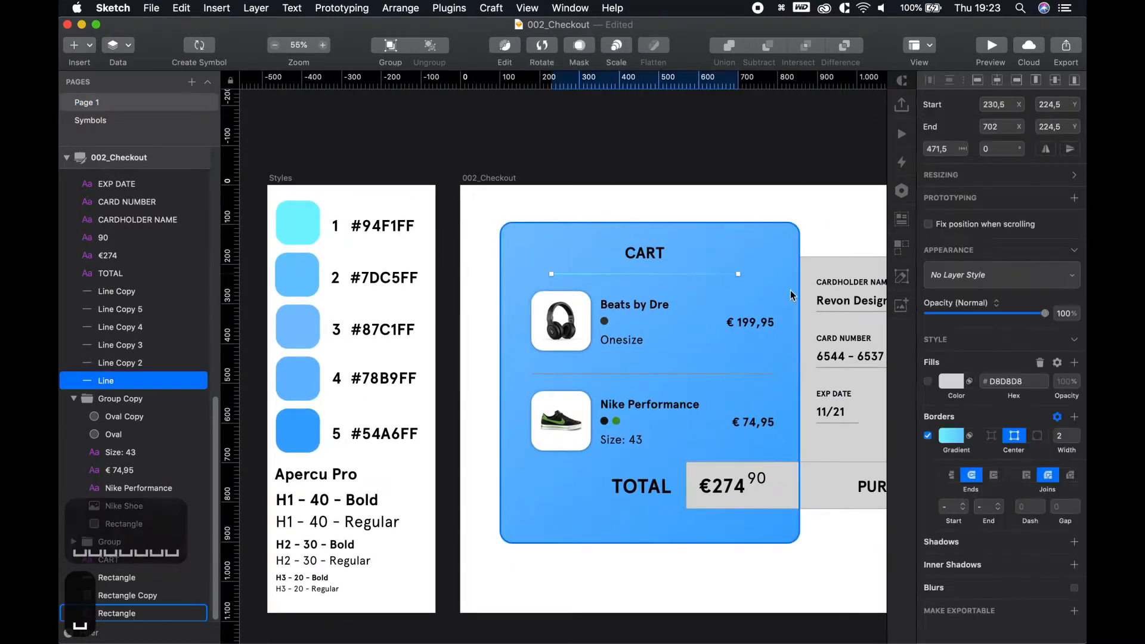
left_click(951, 435)
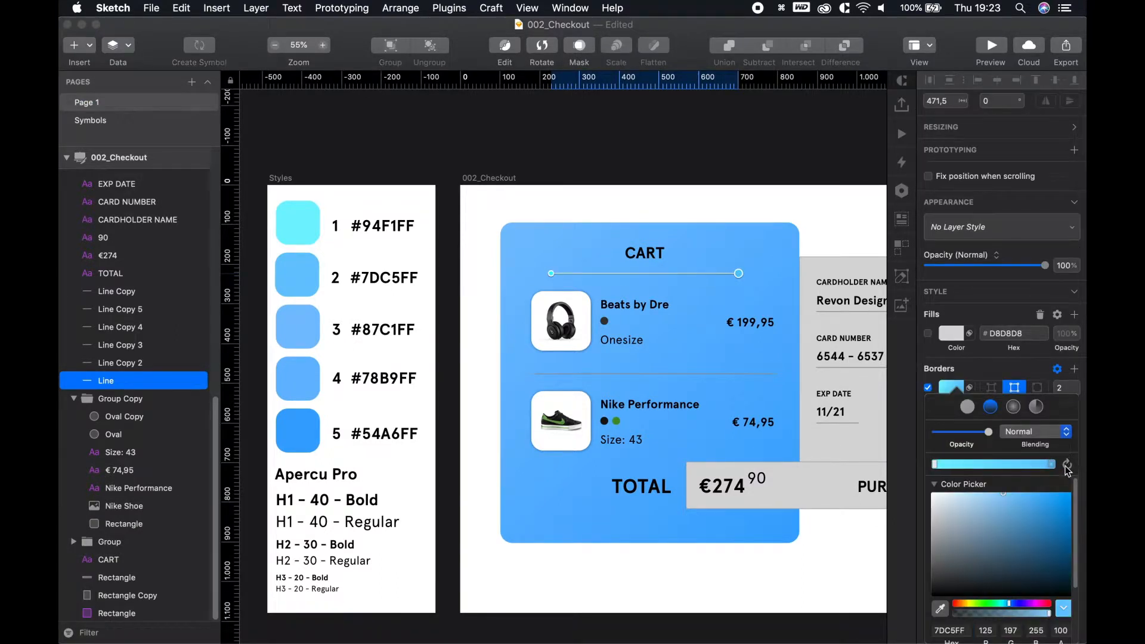
key("ctrl+c")
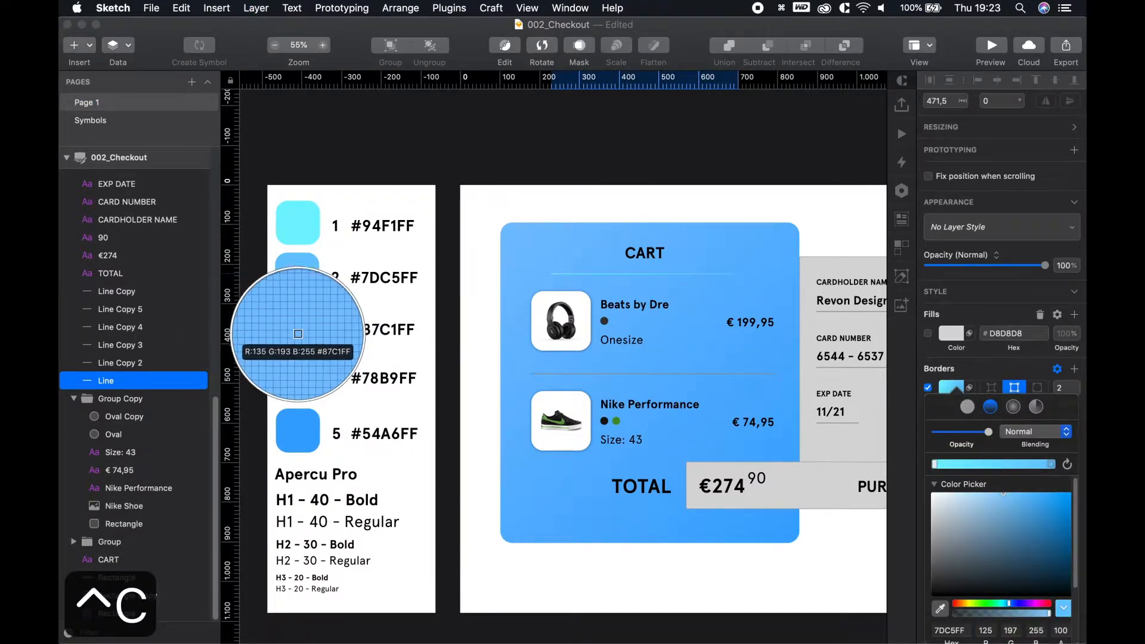
left_click(308, 327)
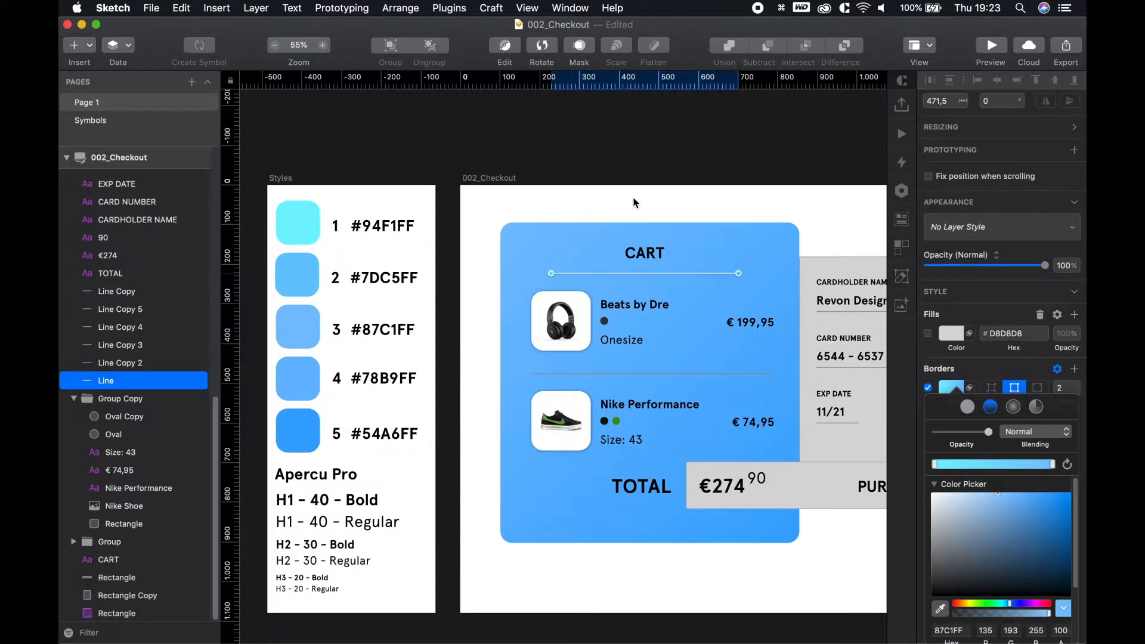
key("Escape")
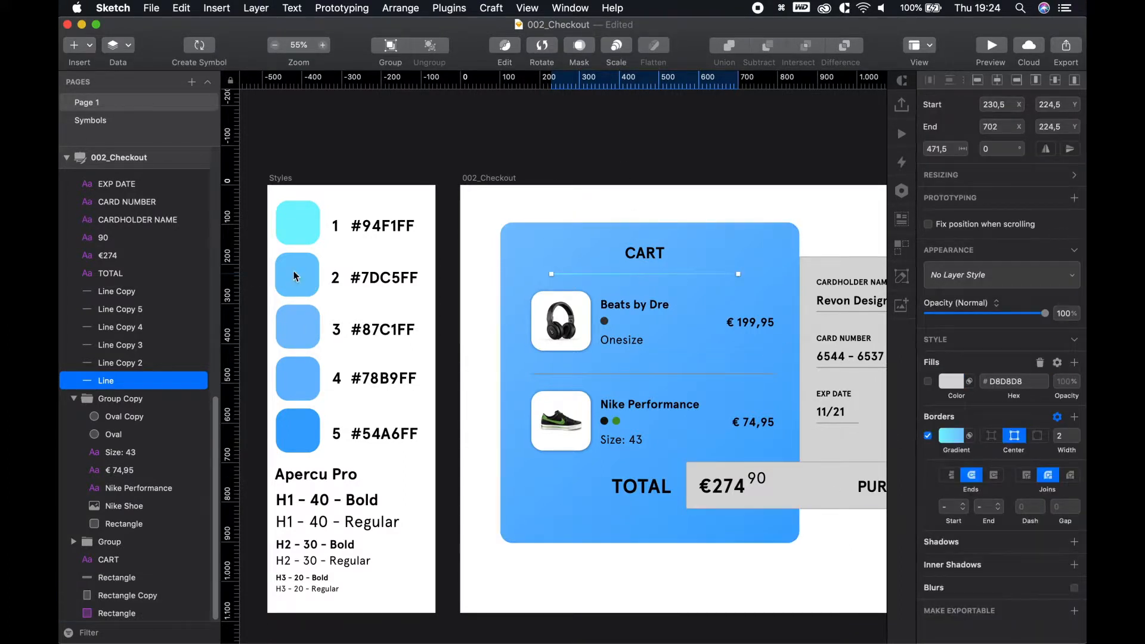
key("ctrl+z")
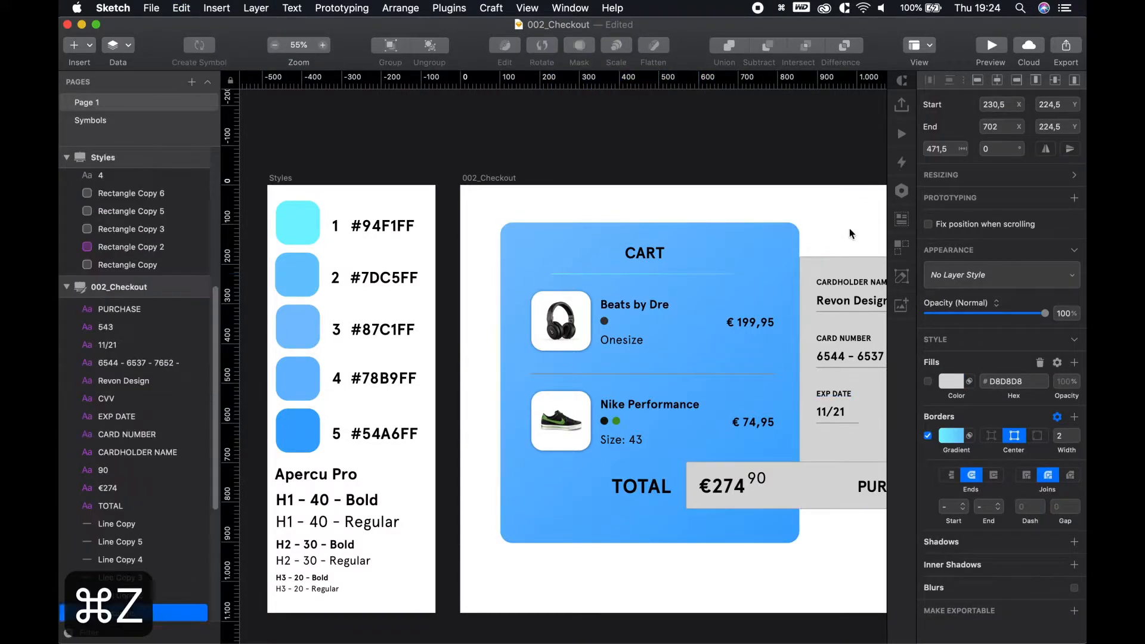
Reset the gradient end to swatch 2's #7DC5FF and preview the divider
left_click(657, 274)
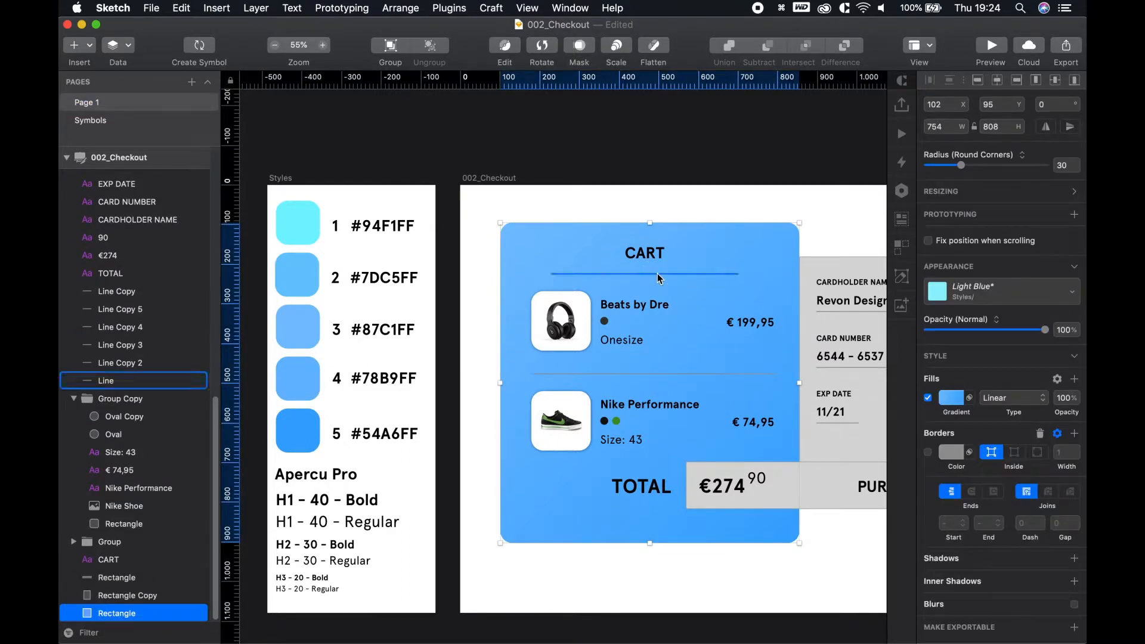
left_click(947, 439)
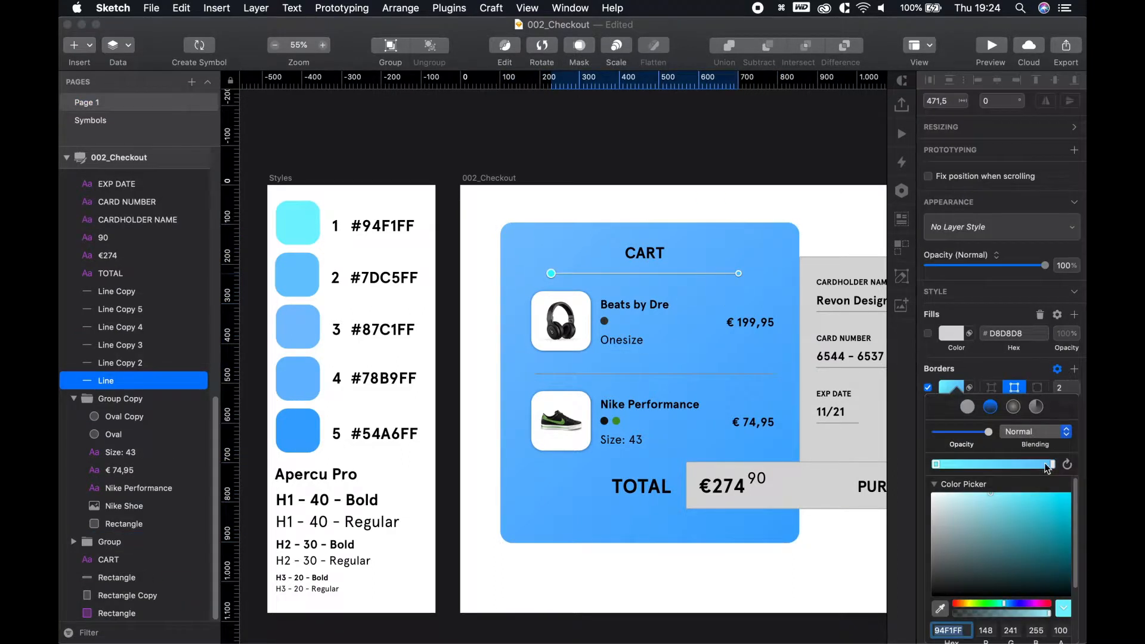
key("ctrl+c")
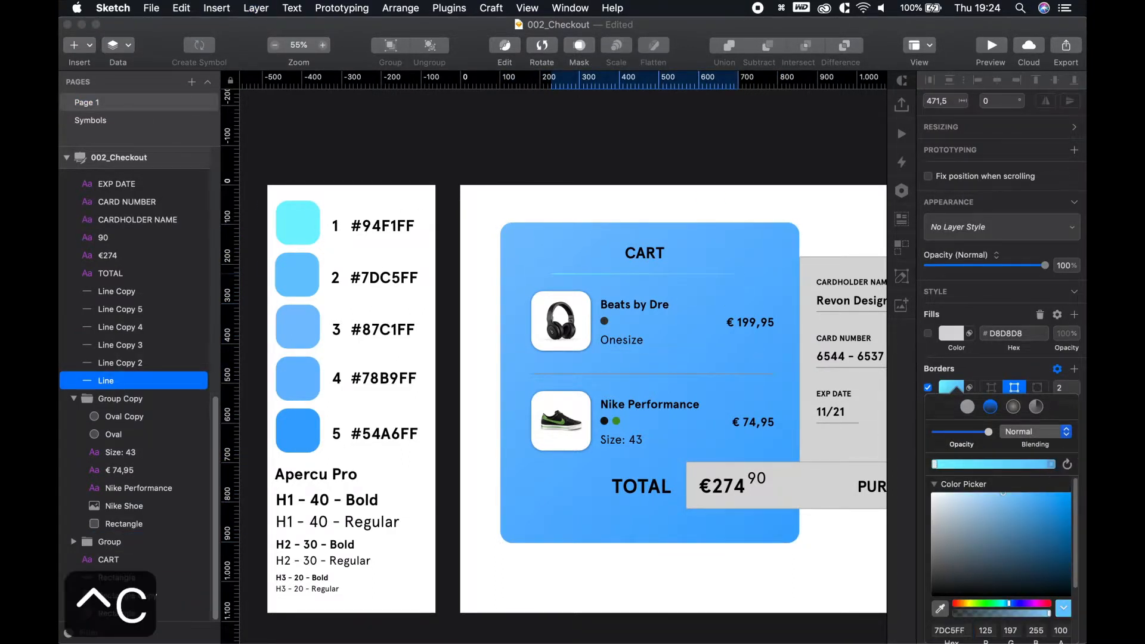
left_click(298, 279)
left_click(757, 159)
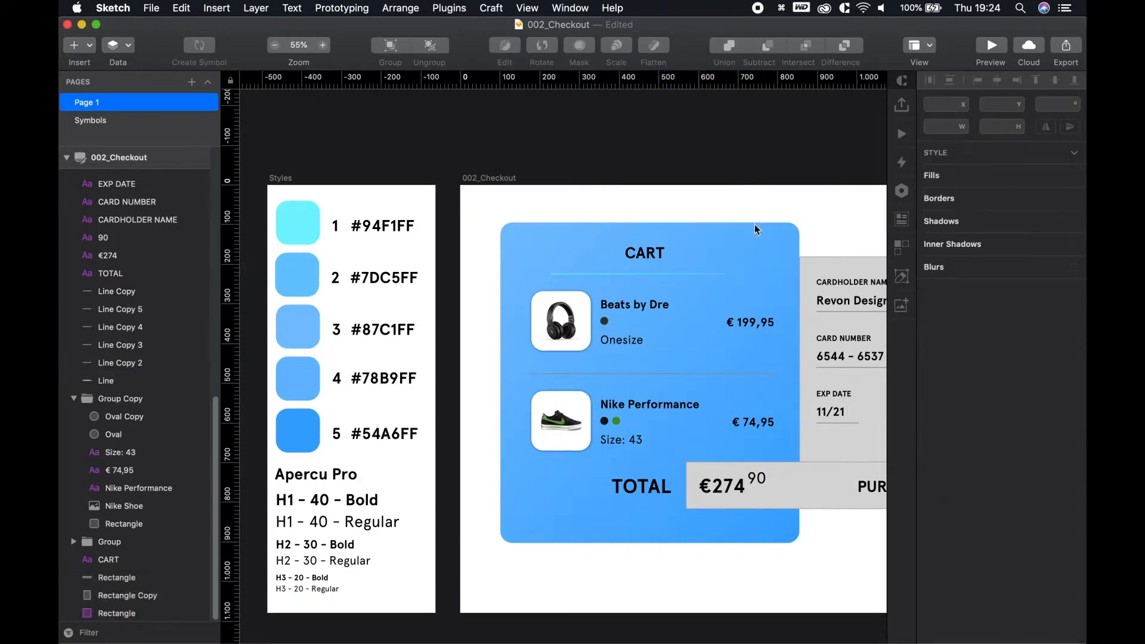
scroll(746, 353, "up", 5)
left_click_drag(655, 308, 615, 291)
Replace the product divider with a copy of the gradient line under CART
left_click(590, 367)
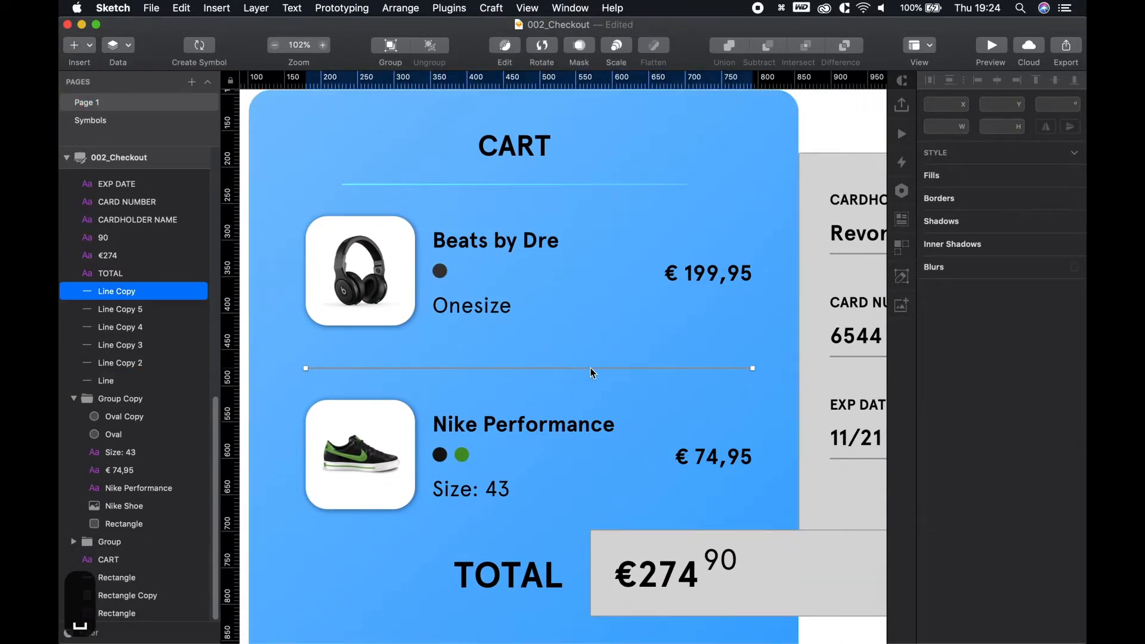
key("BackSpace")
left_click(521, 185)
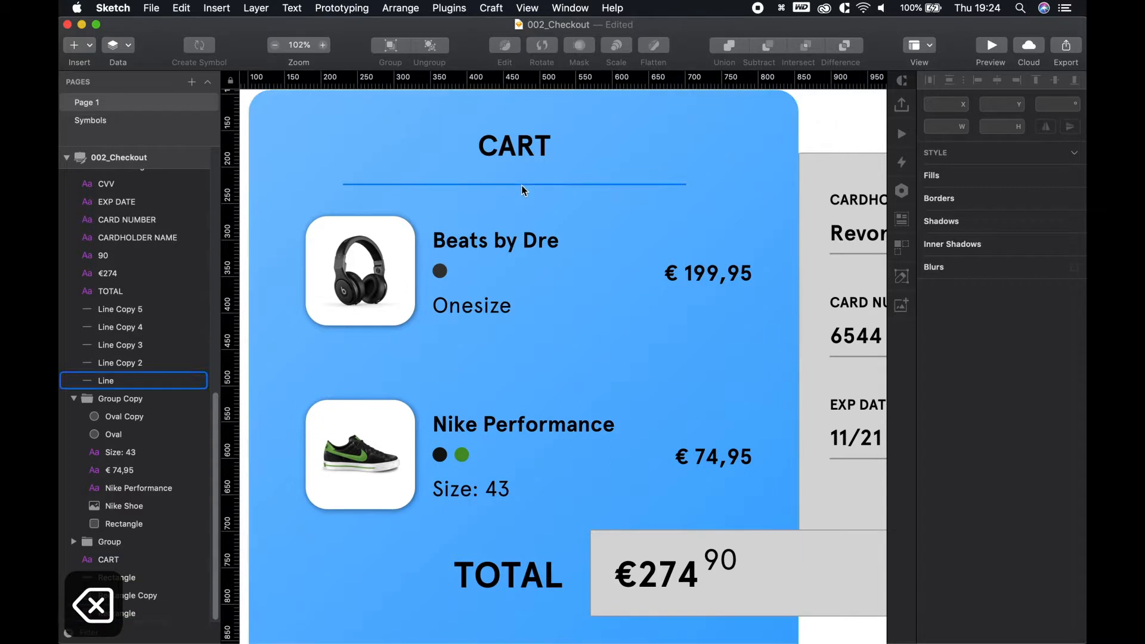
left_click_drag(521, 190, 516, 372)
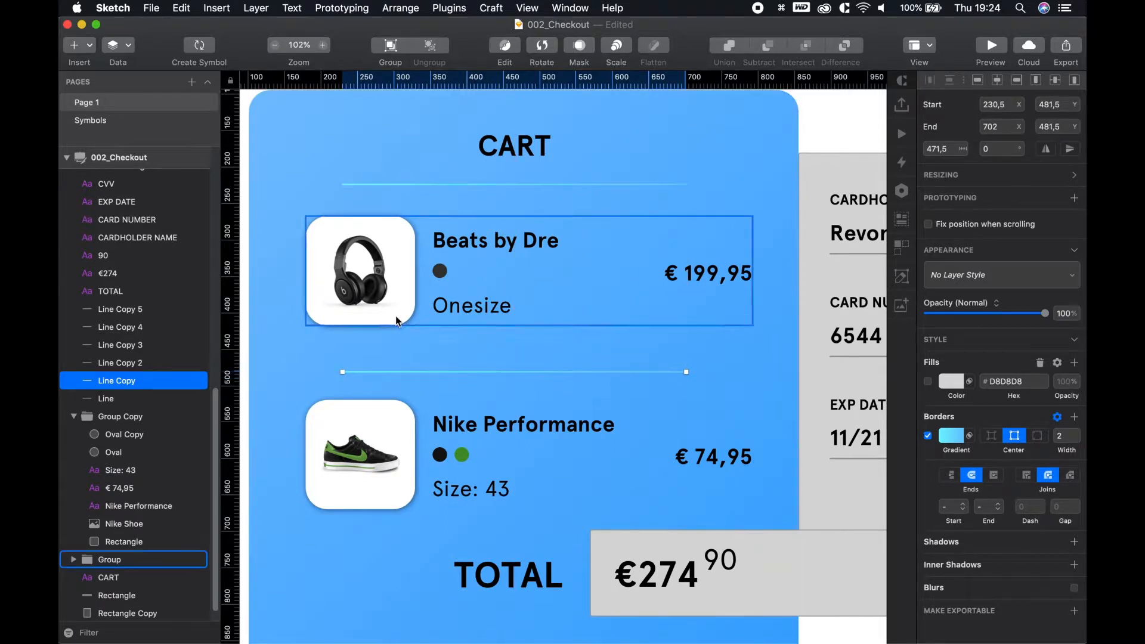
Stretch the copied divider from x 180 to 793 and check its border colour
left_click_drag(343, 372, 305, 371)
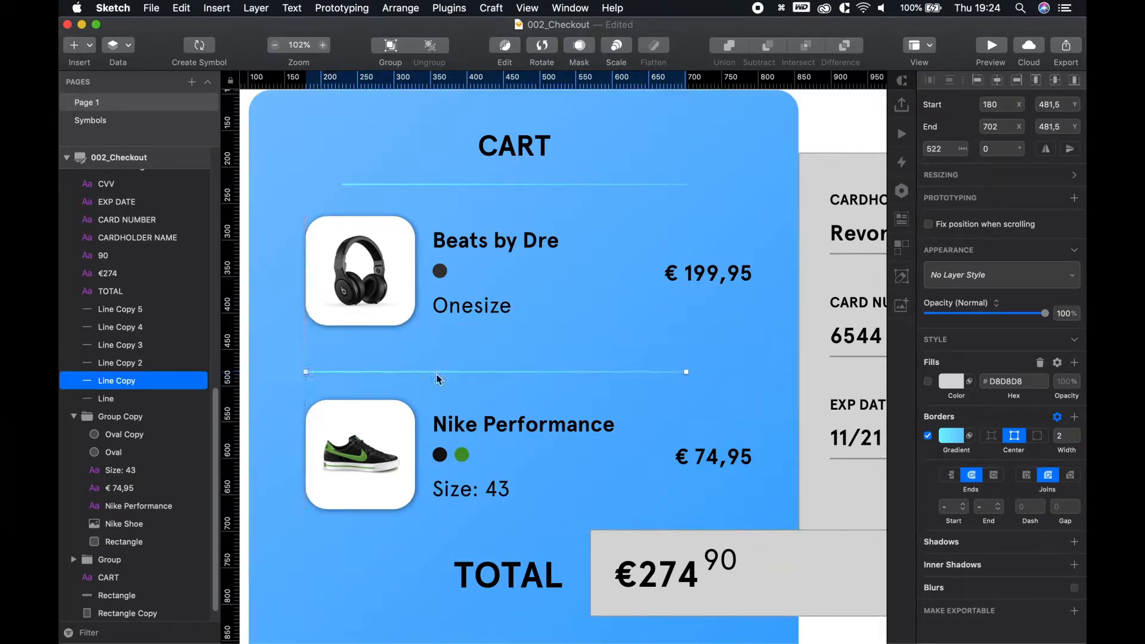
left_click_drag(687, 372, 753, 372)
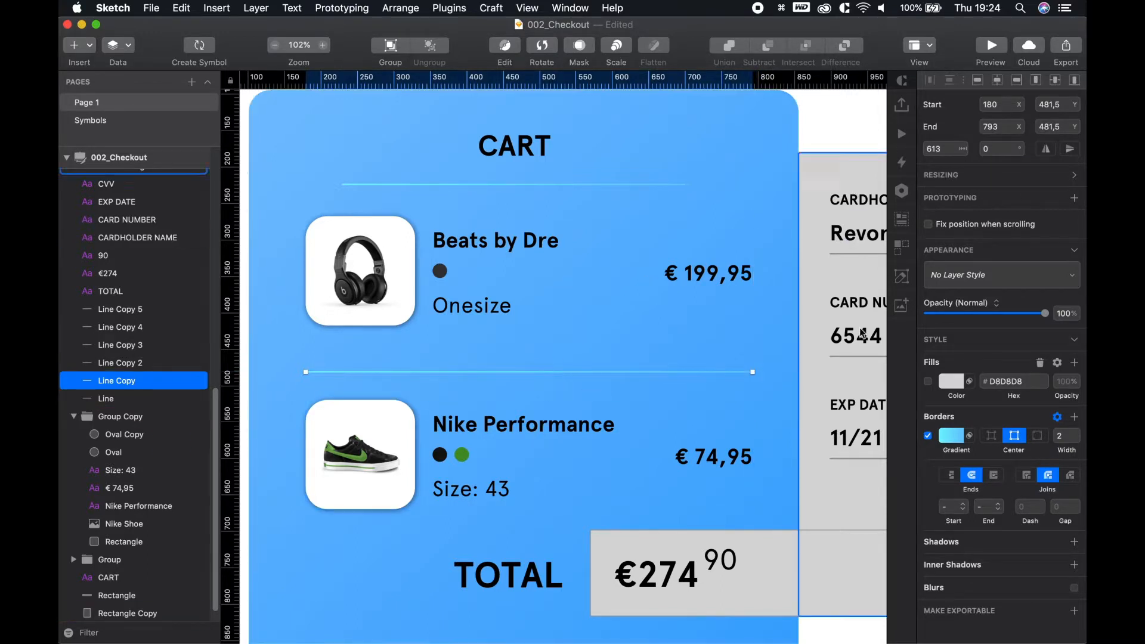
left_click(947, 437)
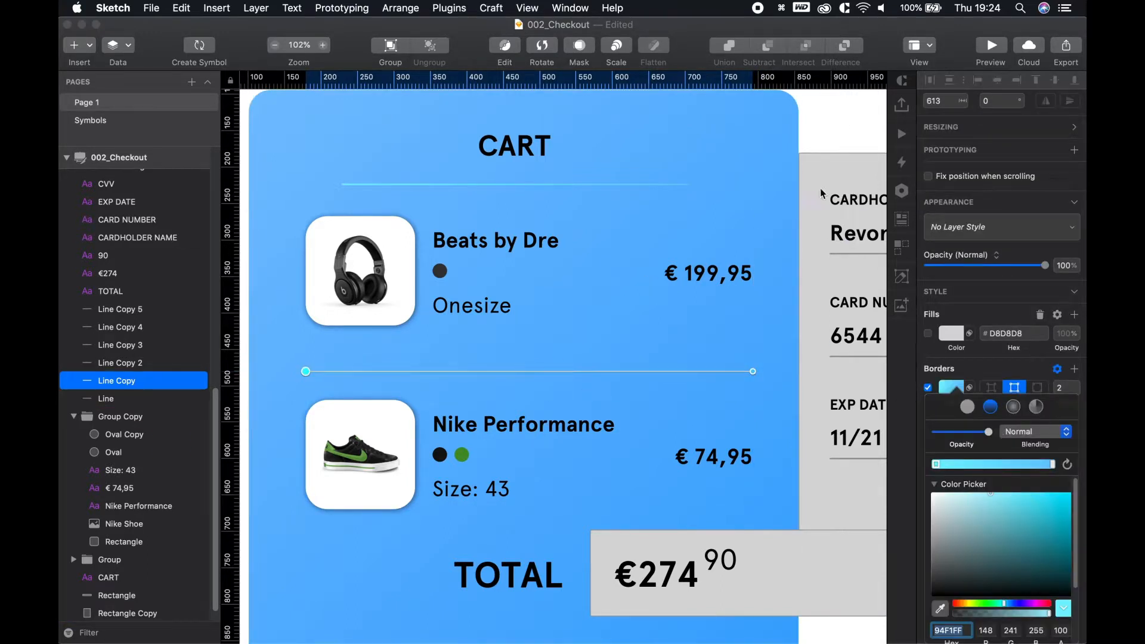
left_click(826, 124)
scroll(503, 330, "down", 5)
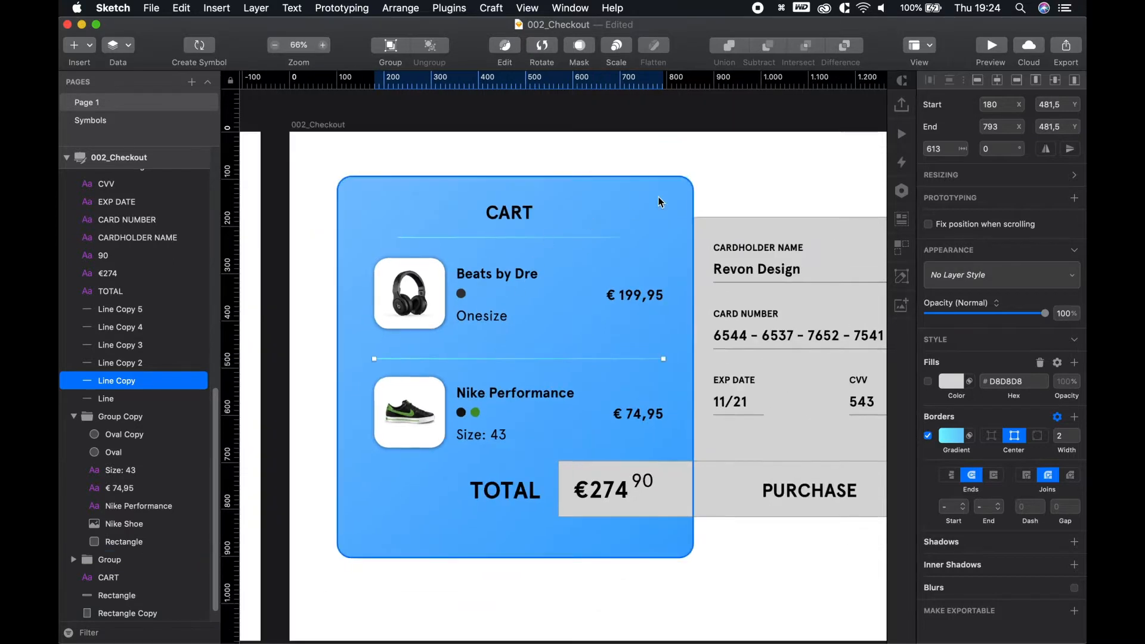
left_click(793, 153)
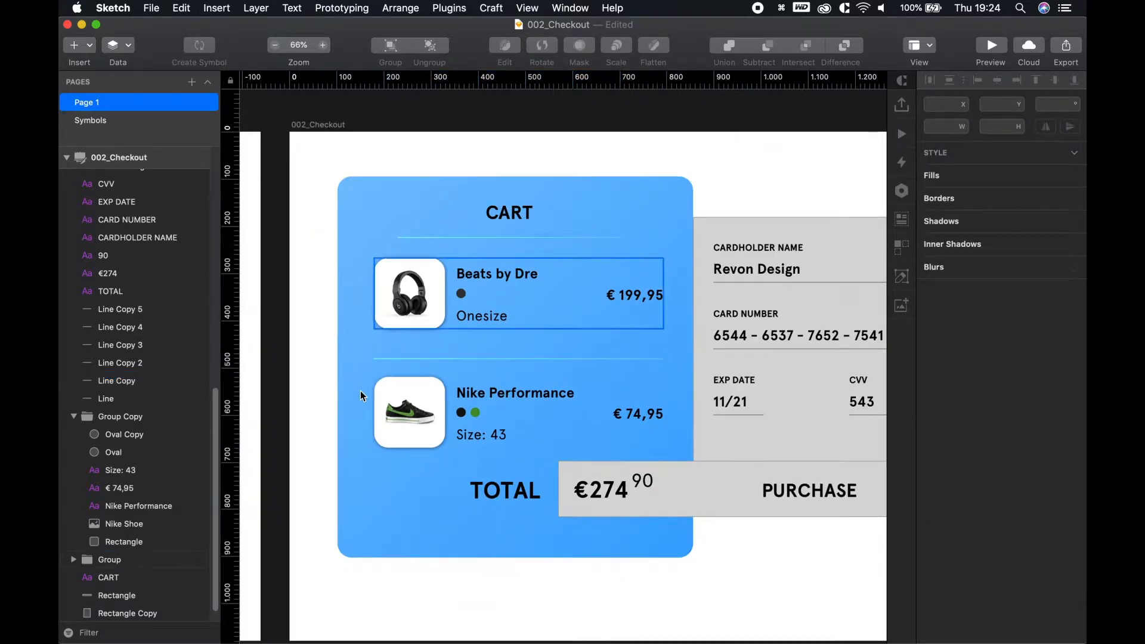
Select the CART, Beats by Dre, Onesize, € 199,95, € 74,95, Nike Performance, Size: 43 and TOTAL text
double_click(439, 268)
left_click(760, 180)
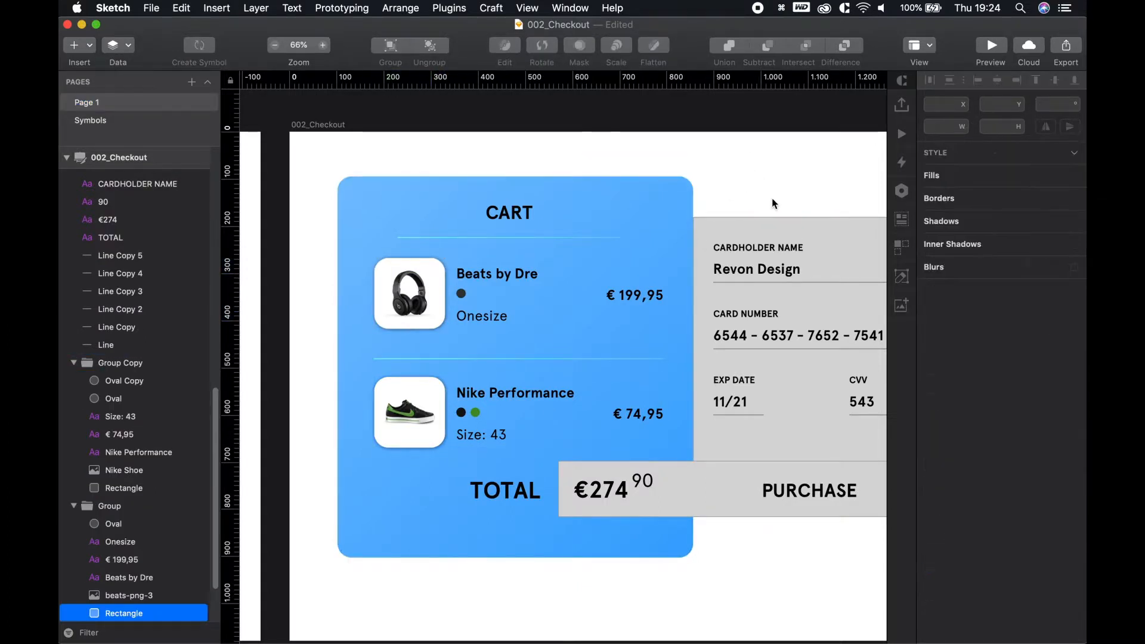
left_click(514, 206)
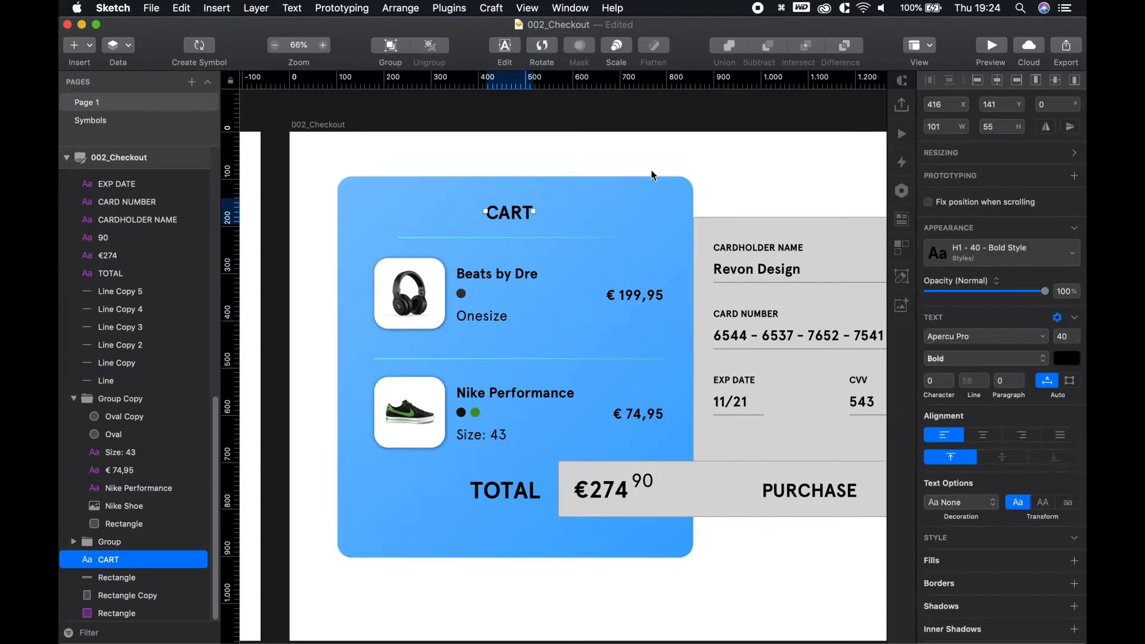
key("Escape")
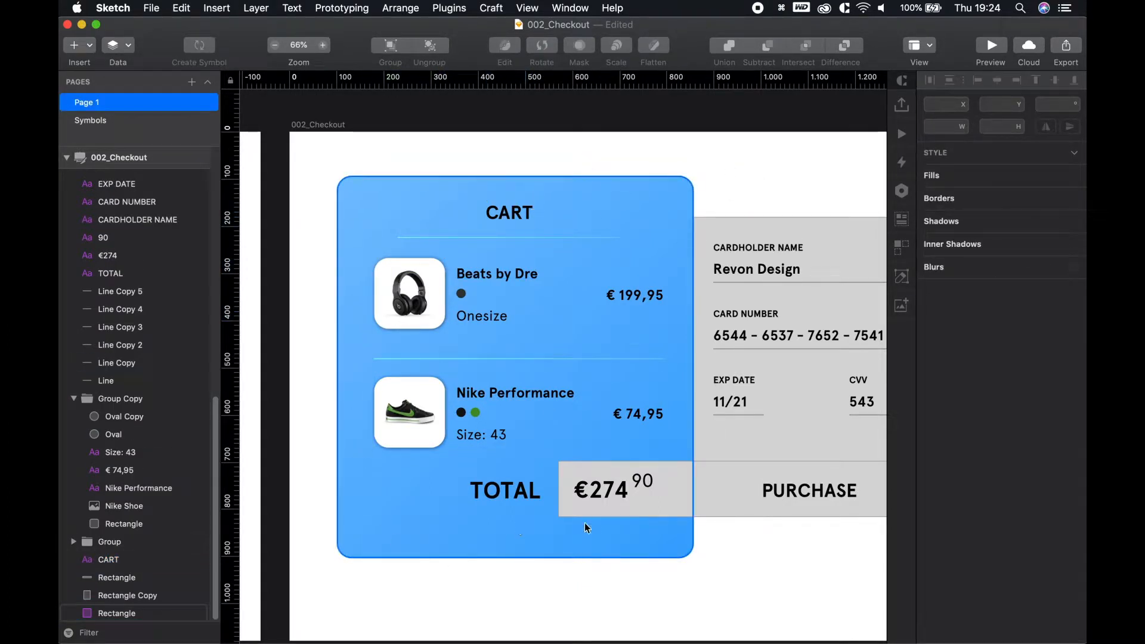
left_click(514, 214)
left_click(503, 276, "shift+super")
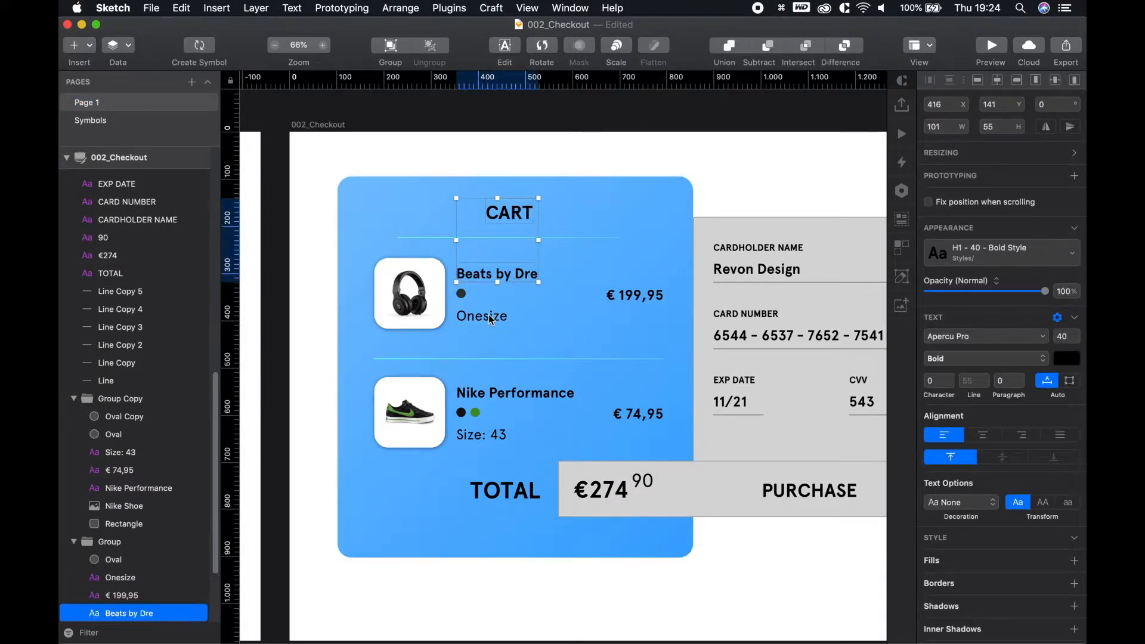
left_click(489, 319, "shift+super")
left_click(620, 295, "shift+super")
left_click(650, 416, "shift+super")
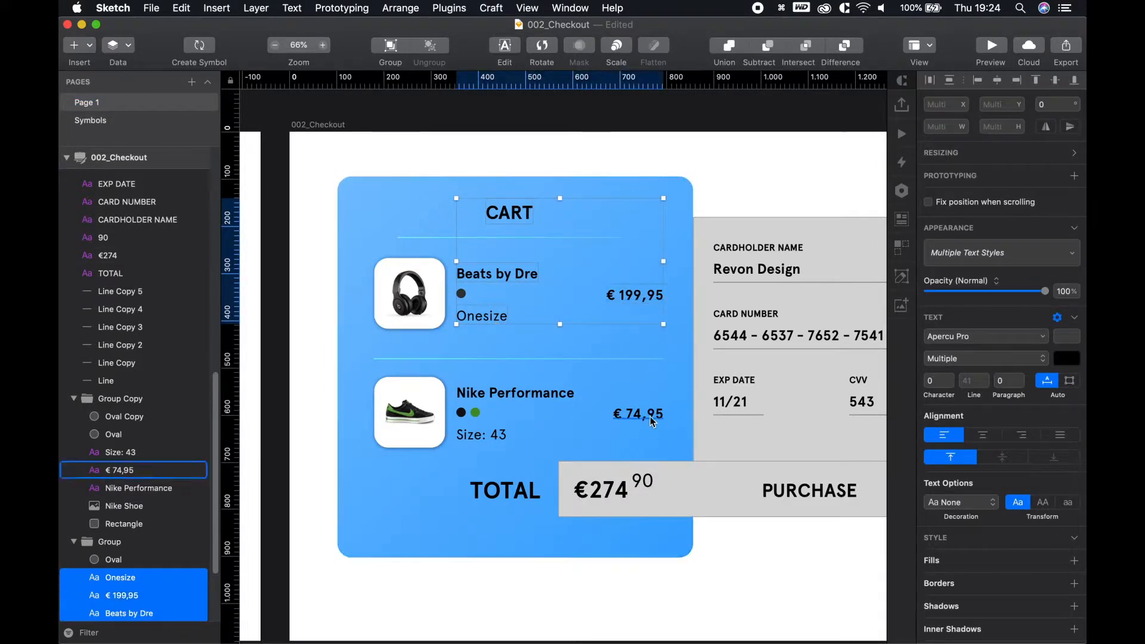
left_click(531, 393, "shift+super")
left_click(483, 435, "shift+super")
left_click(506, 490, "shift+super")
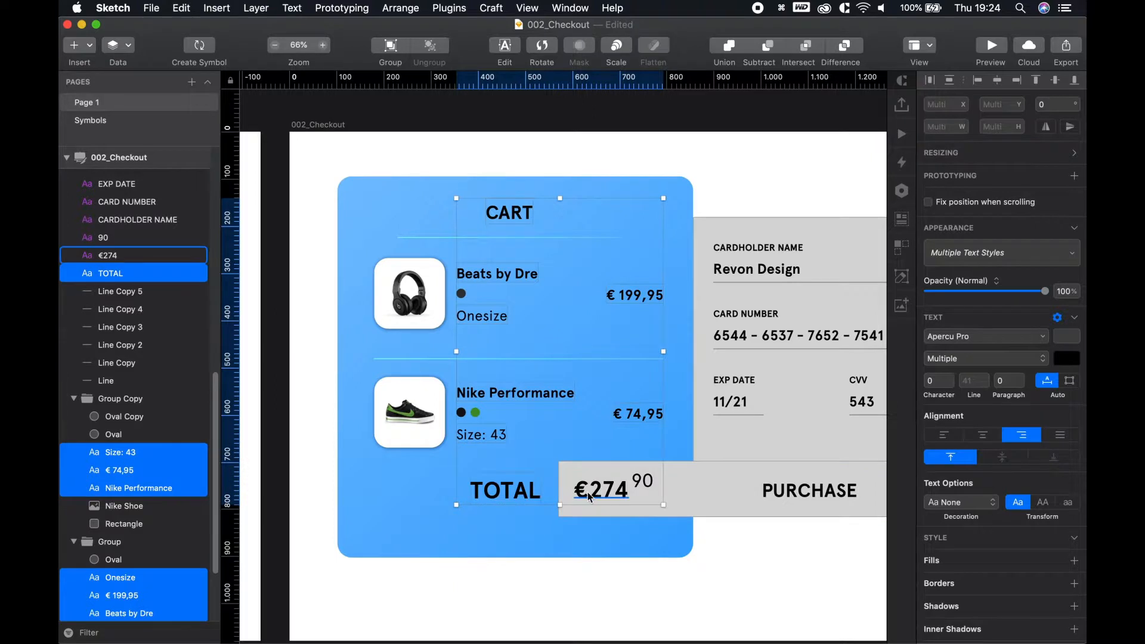
Set the selected text colour to white #FFFFFF
left_click(1067, 359)
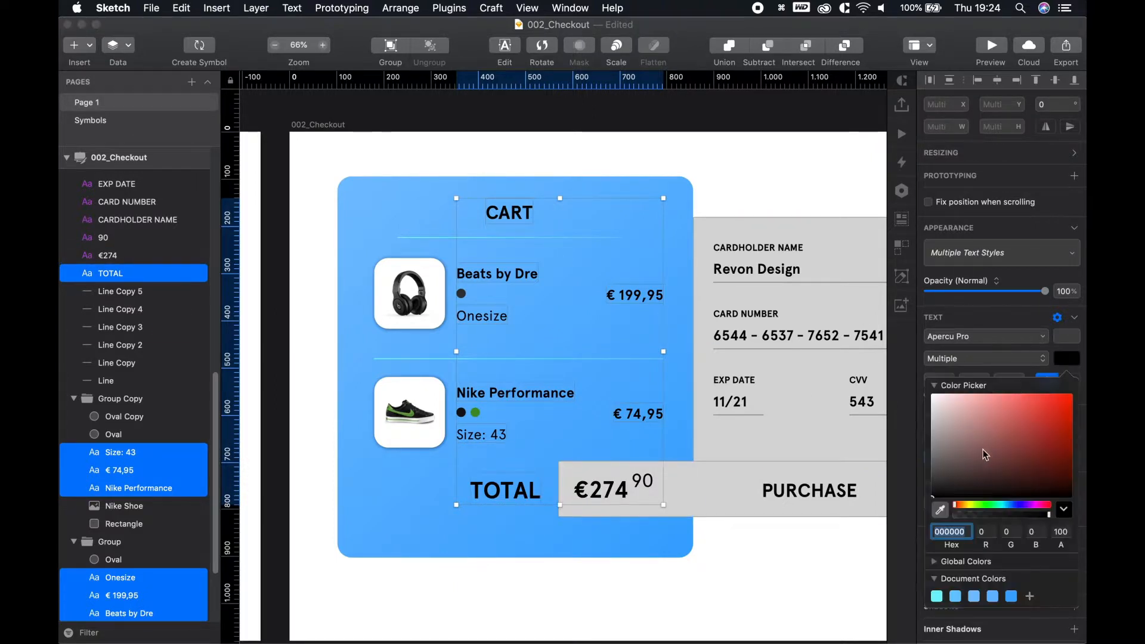
left_click_drag(950, 404, 915, 383)
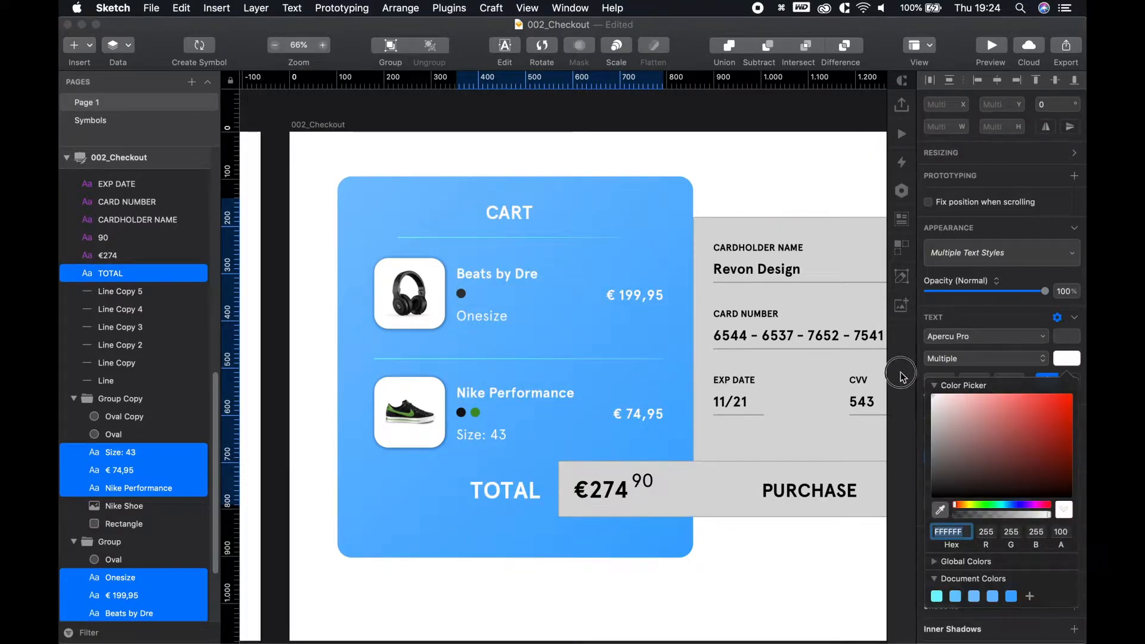
left_click(829, 592)
left_click(769, 589)
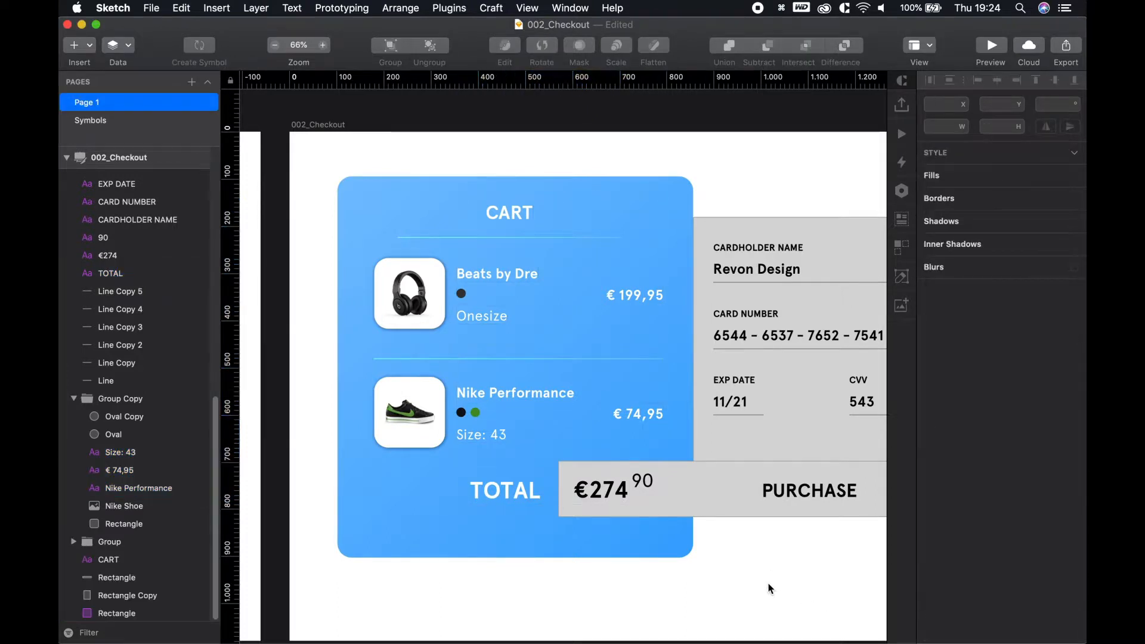
Move the CART heading down 4 px and fine-tune the line beneath it
left_click(471, 280)
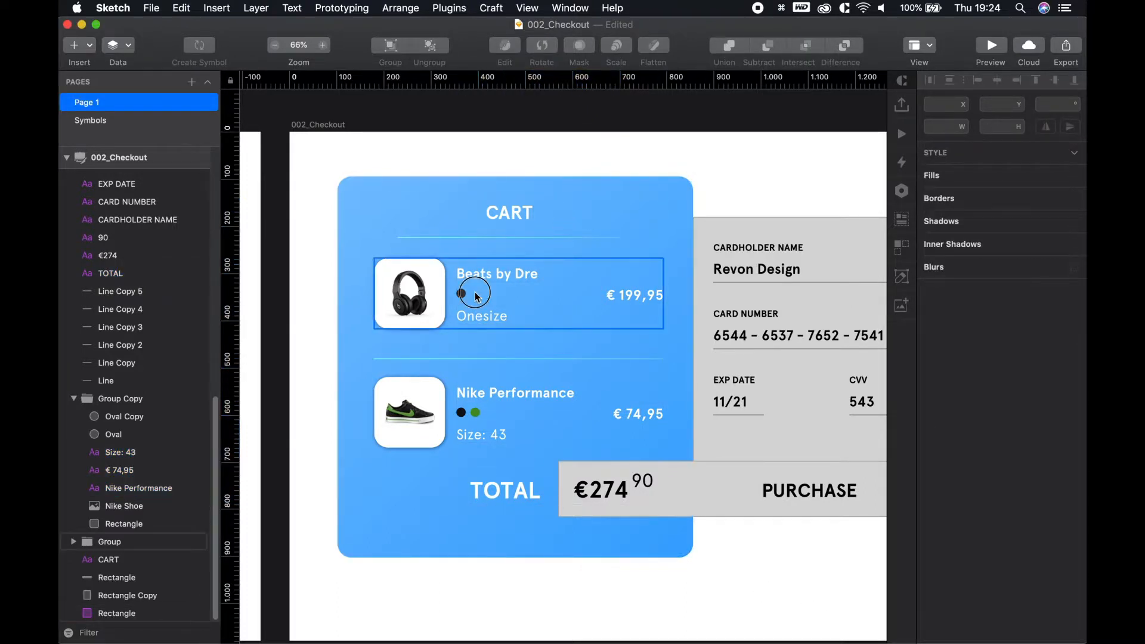
left_click(703, 200)
scroll(532, 268, "up", 3)
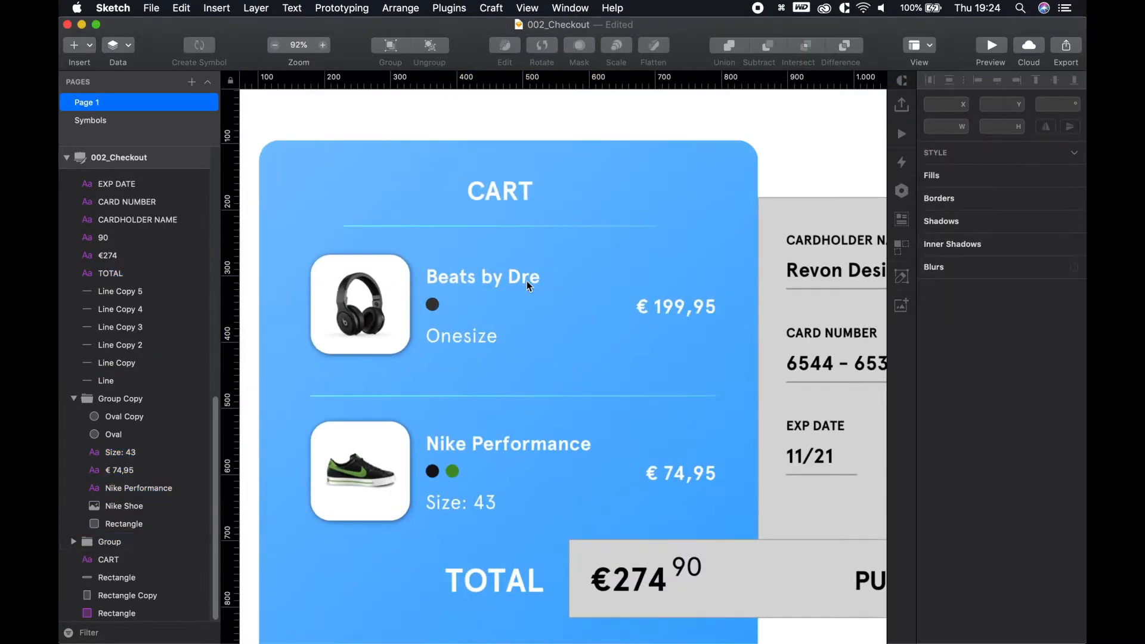
key("space")
left_click(511, 276)
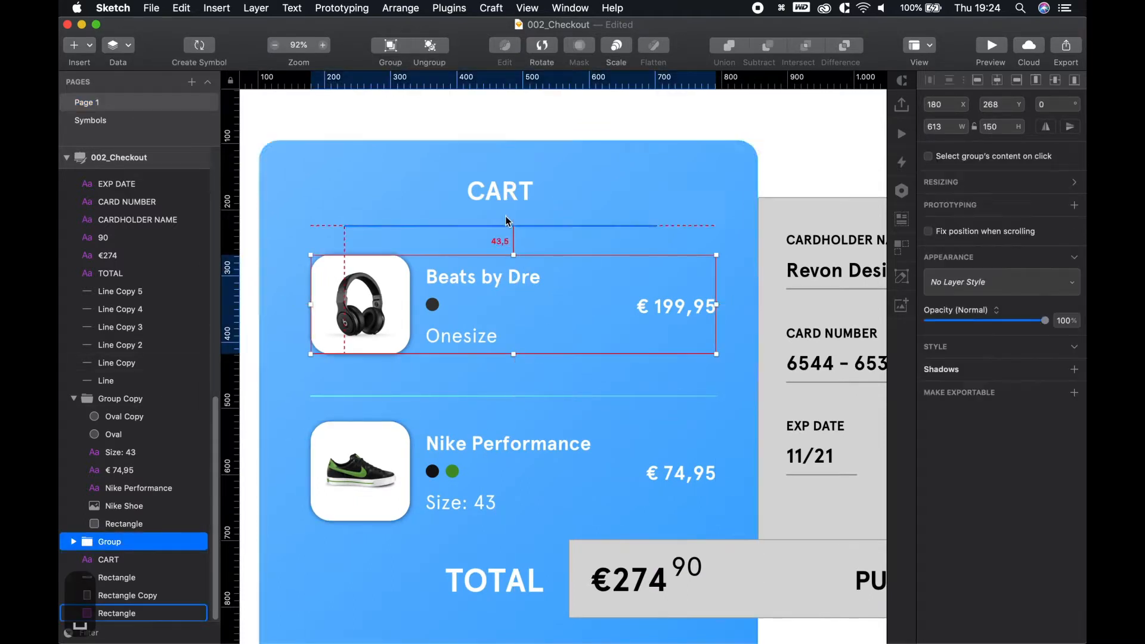
left_click(503, 184)
key("alt")
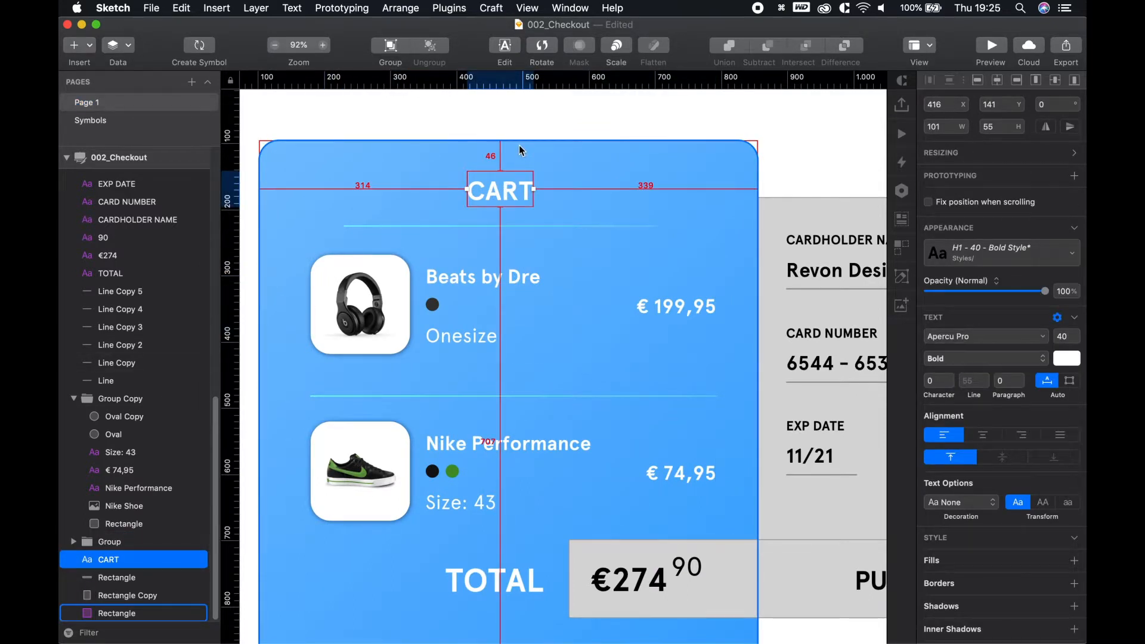
key("alt+Down")
key("alt+Down")
key("alt+Down")
key("alt+Down")
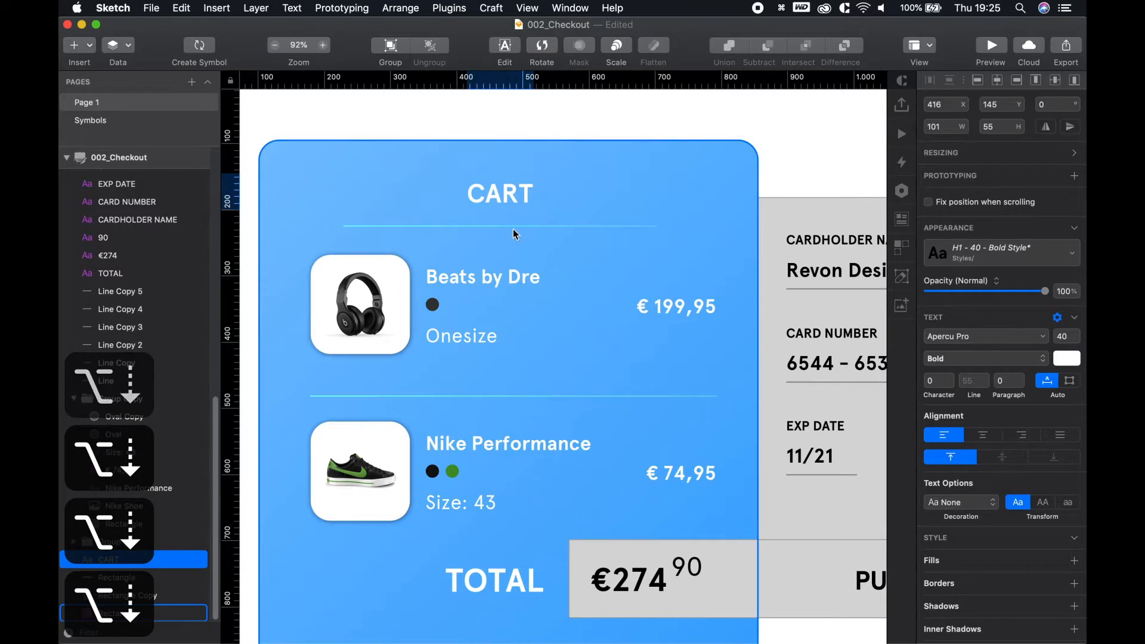
left_click(514, 226)
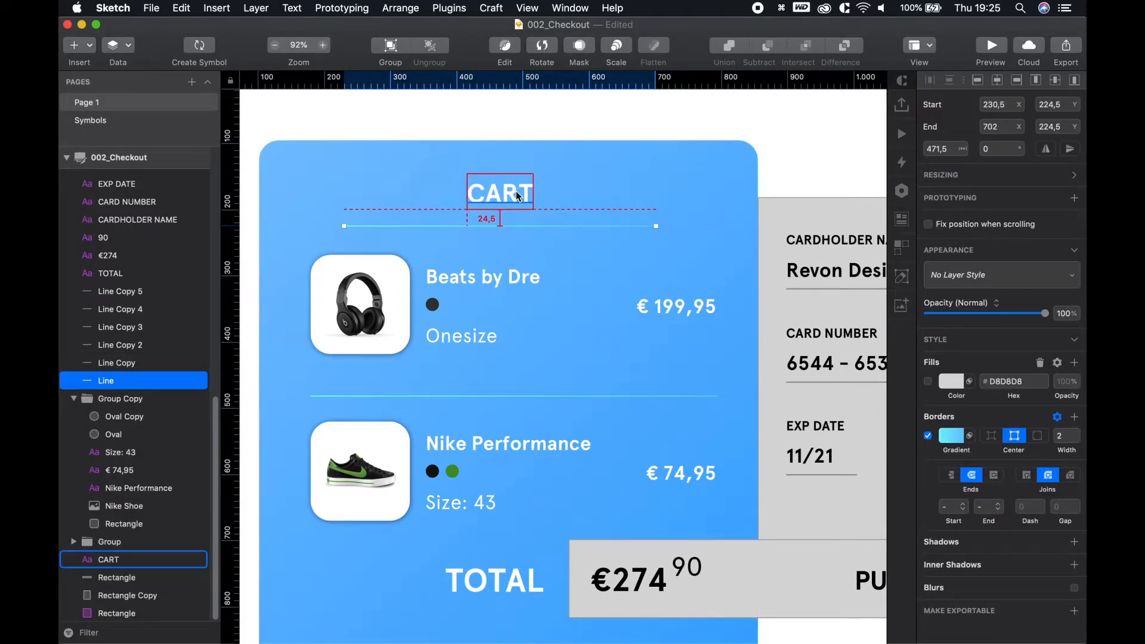
key("alt")
key("Up")
key("Up")
key("Up")
key("Up")
key("Up")
key("shift+Down")
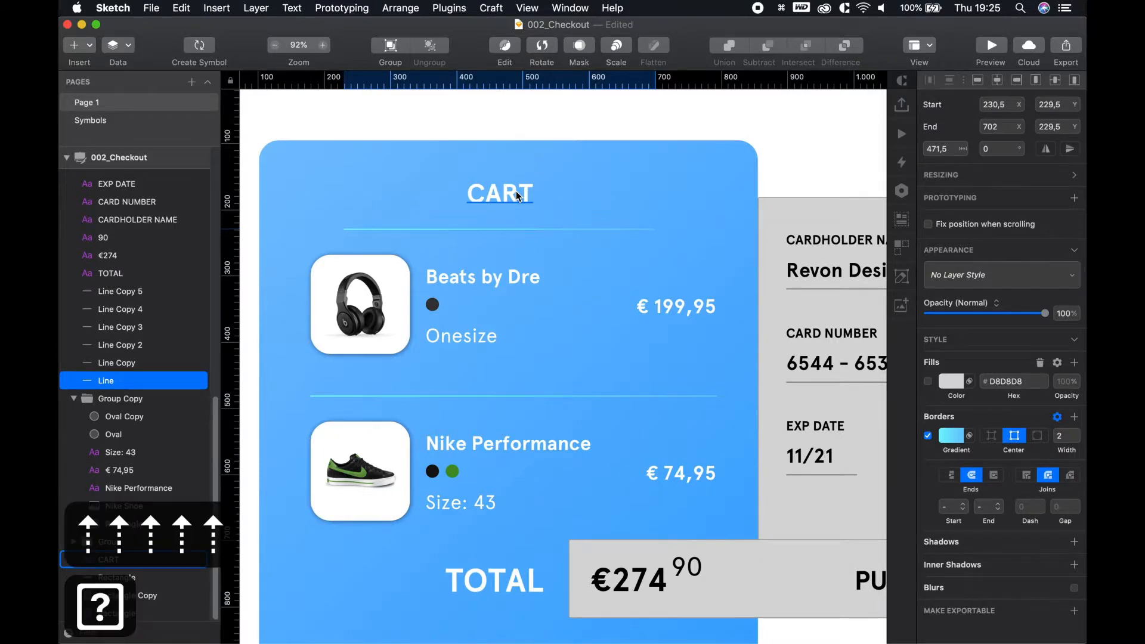
Move the Beats by Dre row down 12 px, keeping it at x 180
left_click(504, 275)
key("alt")
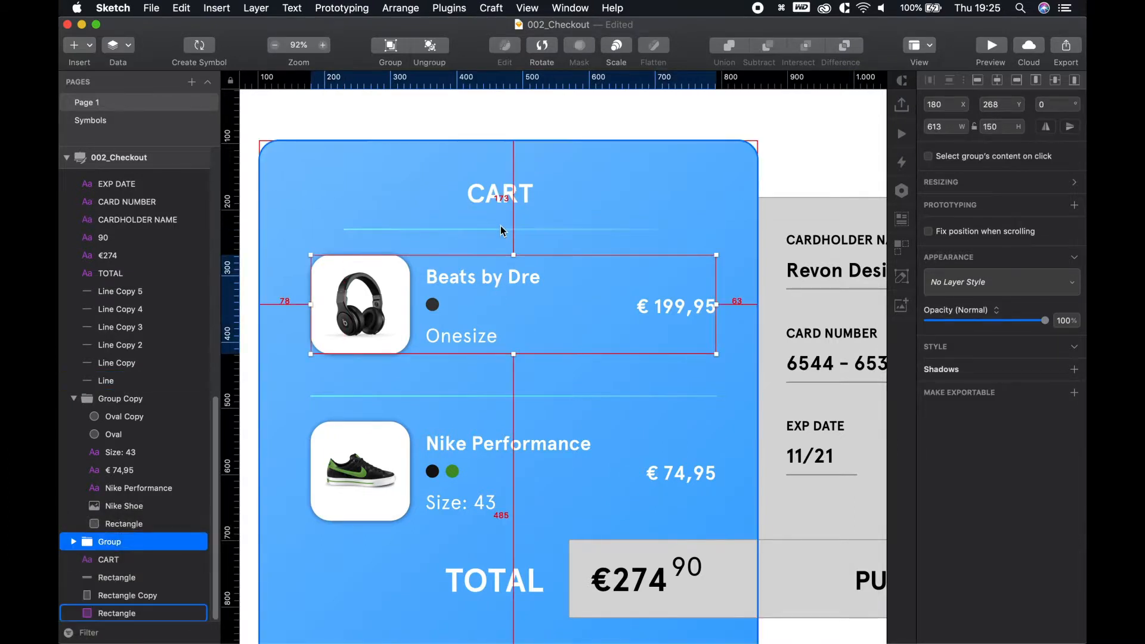
key("alt+Right")
key("alt+Right")
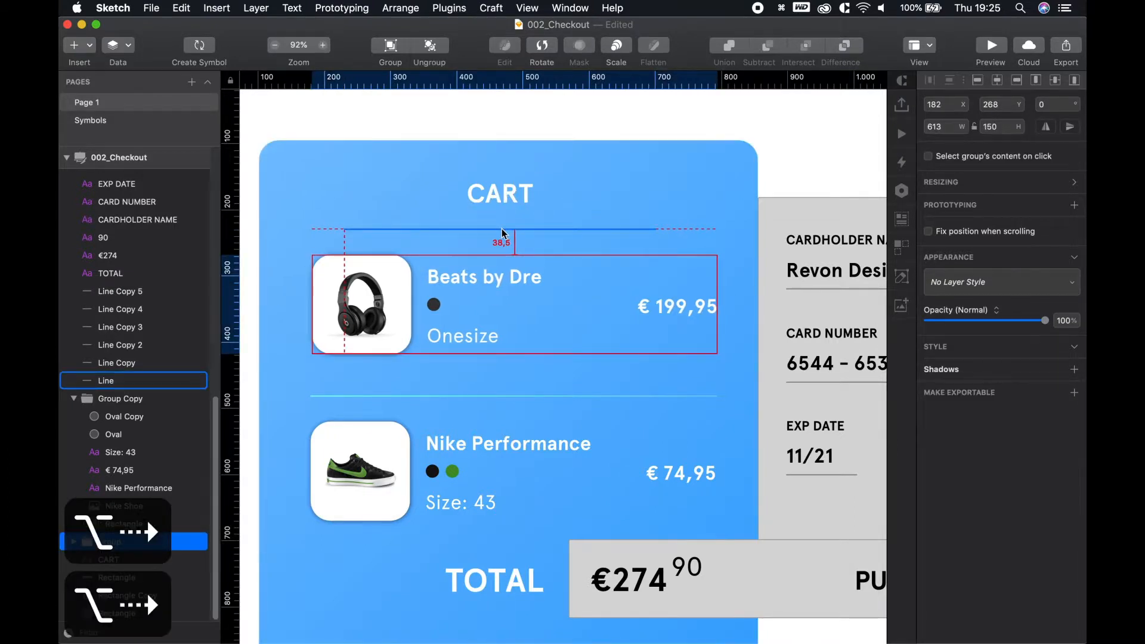
key("alt+Left")
key("alt+Left")
key("alt+Down")
key("alt+Down")
key("alt+shift+Down")
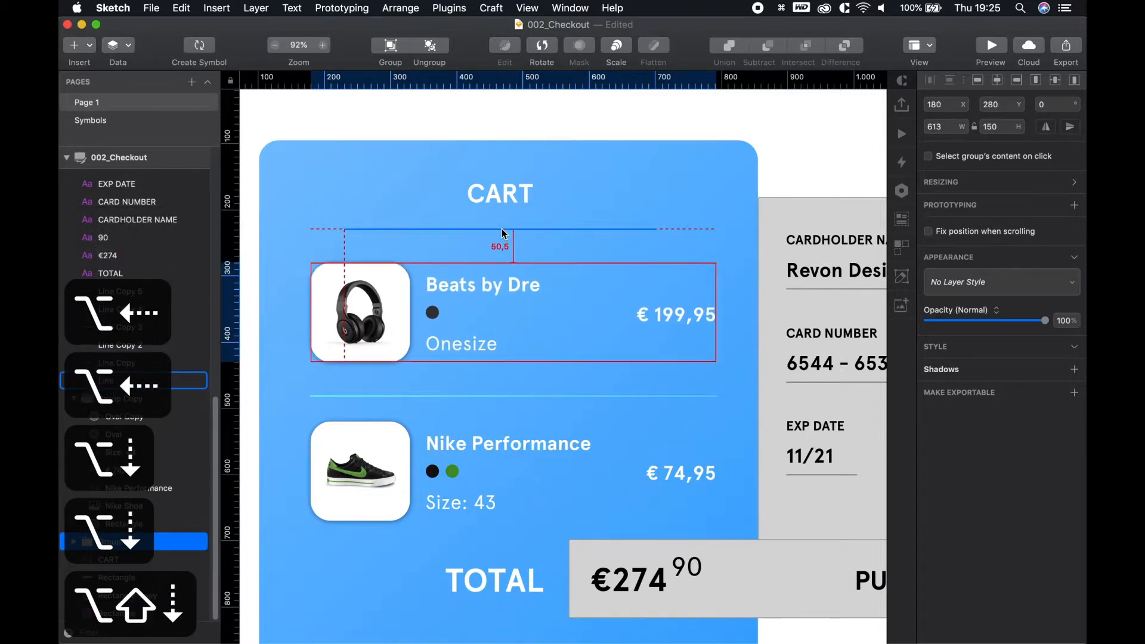
scroll(505, 352, "up", 1)
scroll(505, 401, "down", 1)
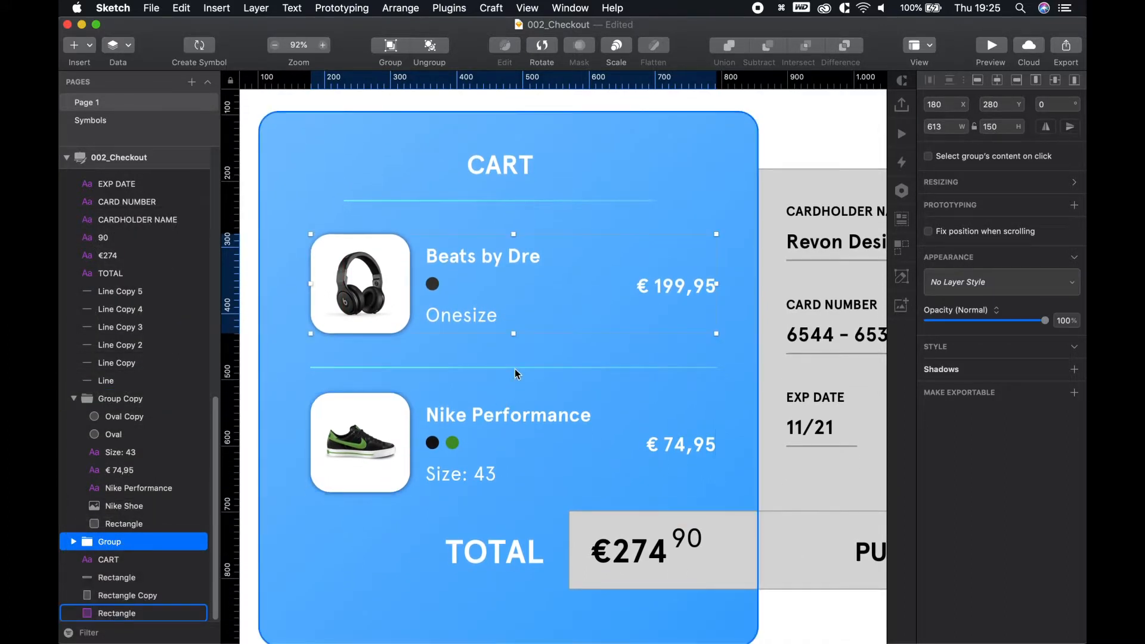
Check the product divider and Nike Performance row, then deselect
left_click(514, 367)
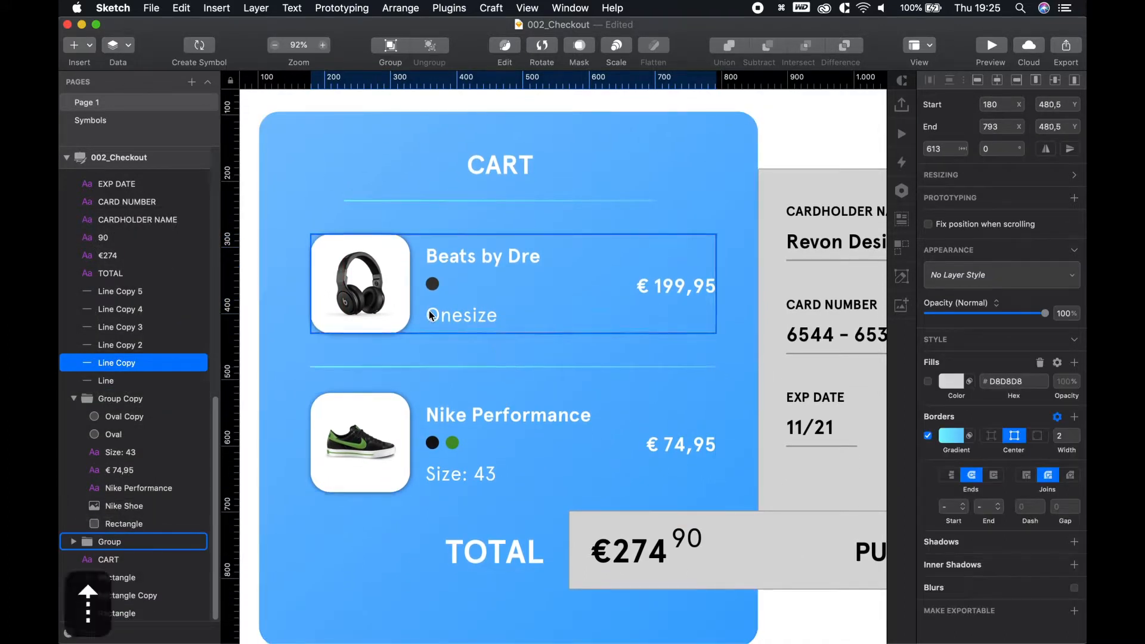
left_click(461, 425)
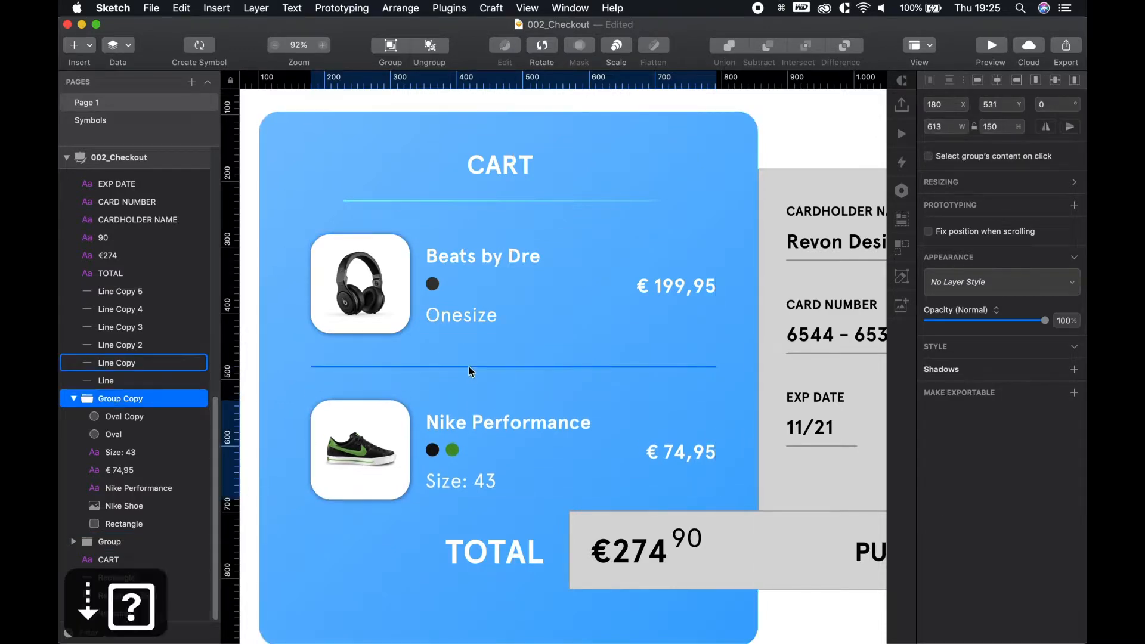
scroll(524, 449, "down", 5)
left_click(745, 573)
scroll(745, 573, "down", 3)
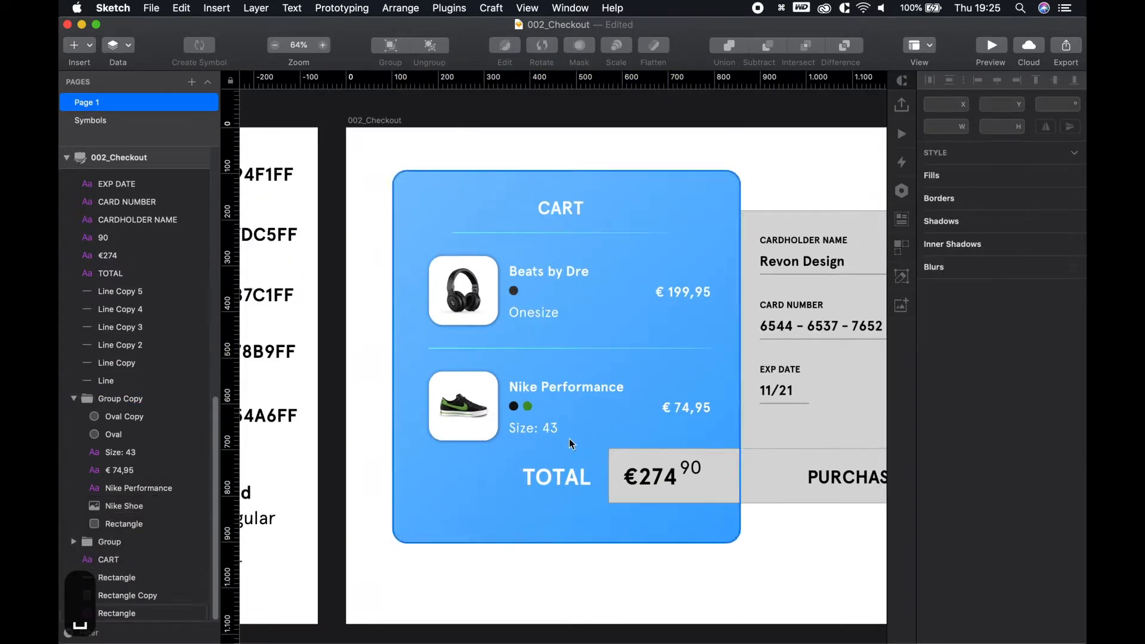
Widen the grey payment card leftward to 535
scroll(786, 537, "down", 1)
scroll(765, 538, "up", 2)
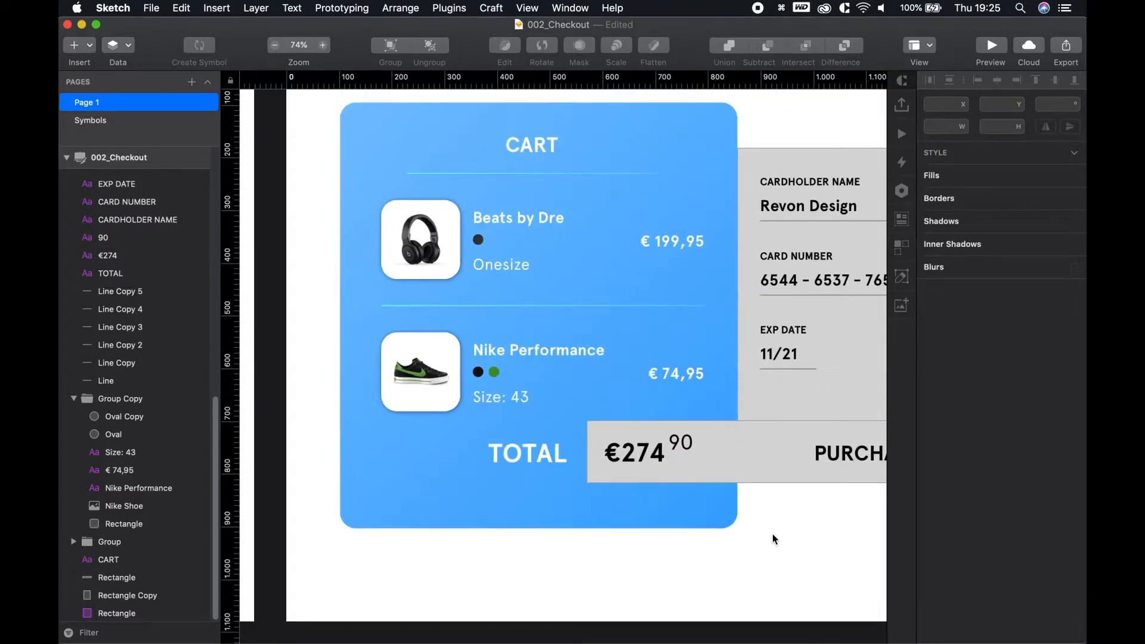
key("space")
left_click_drag(785, 535, 565, 527)
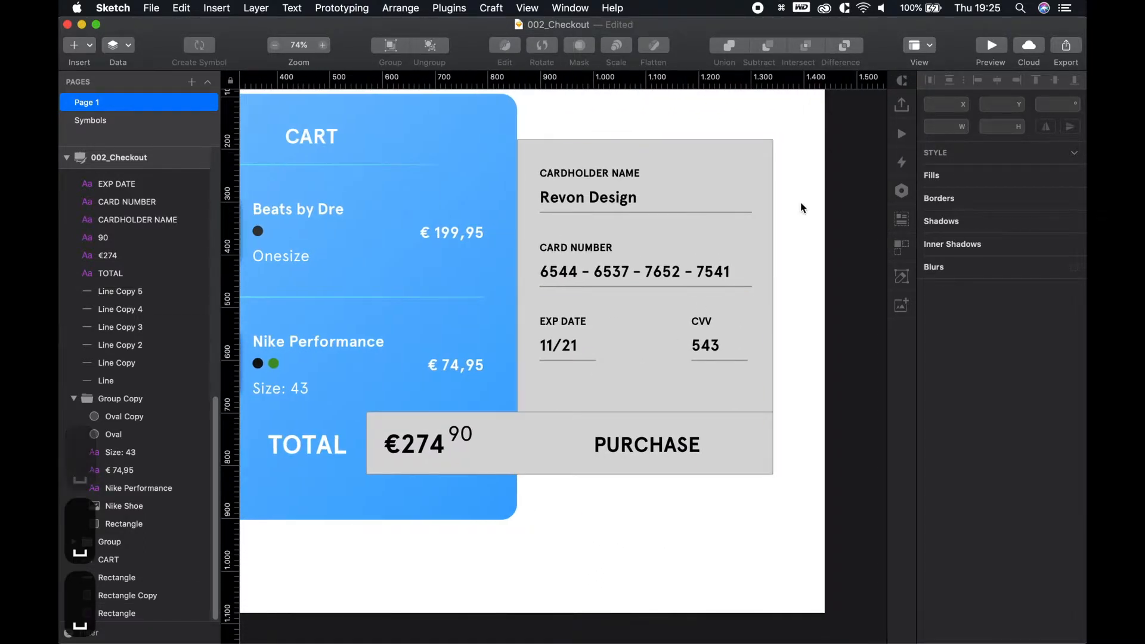
scroll(763, 299, "up", 2)
key("space")
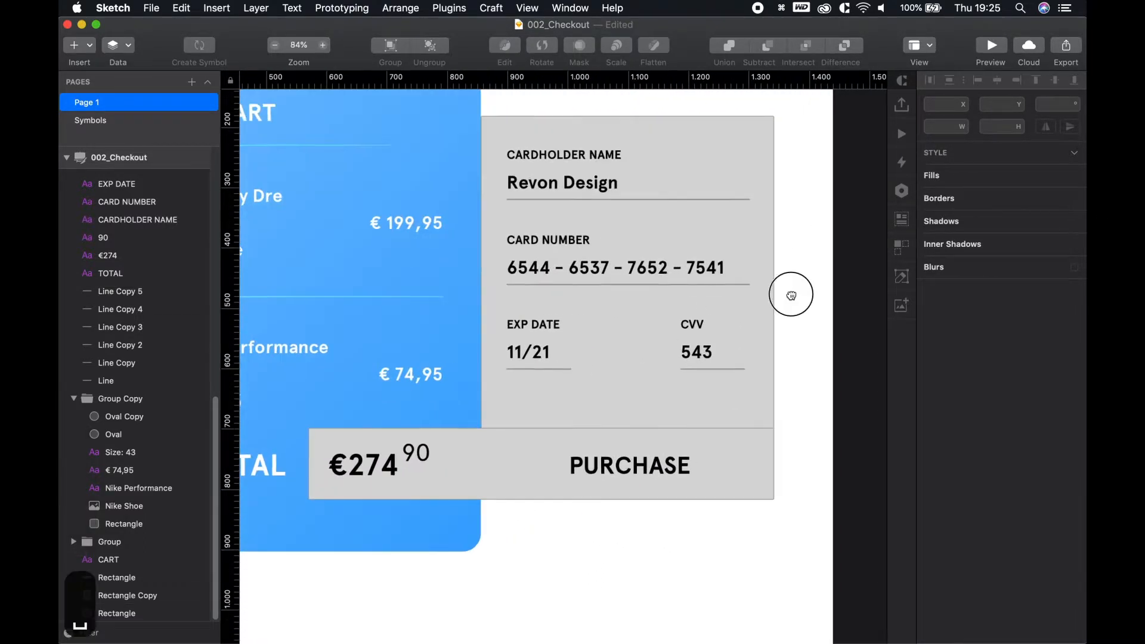
left_click_drag(792, 294, 764, 340)
left_click(614, 148)
left_click(518, 179)
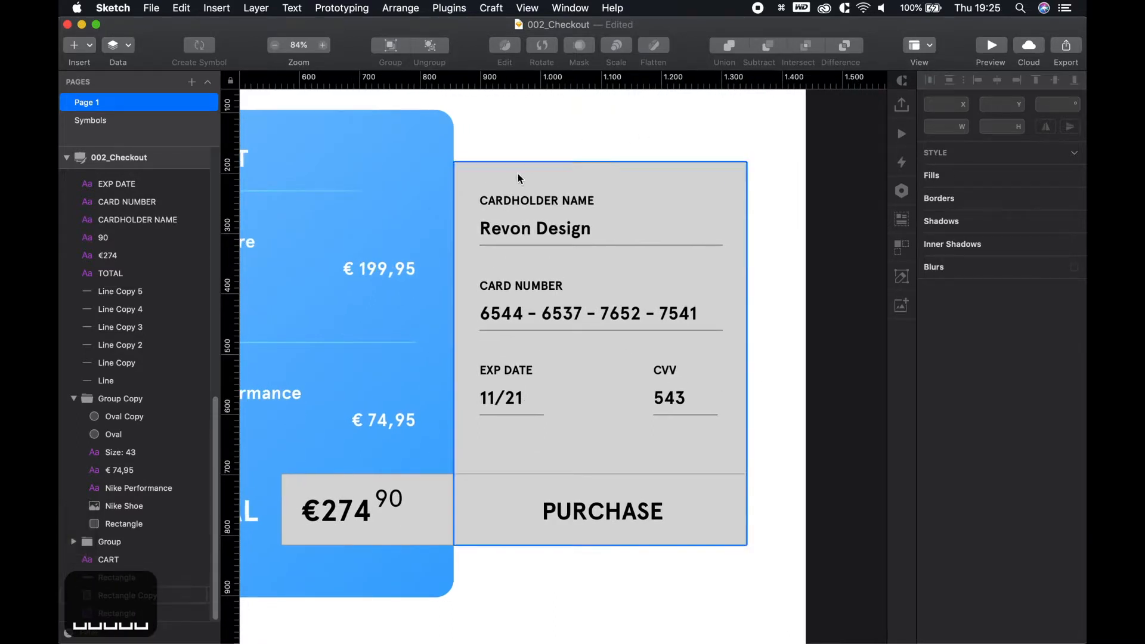
left_click_drag(446, 352, 424, 353)
Place the grey card beneath the blue cart card and round its corners to 30
scroll(113, 598, "up", 5)
scroll(116, 597, "down", 5)
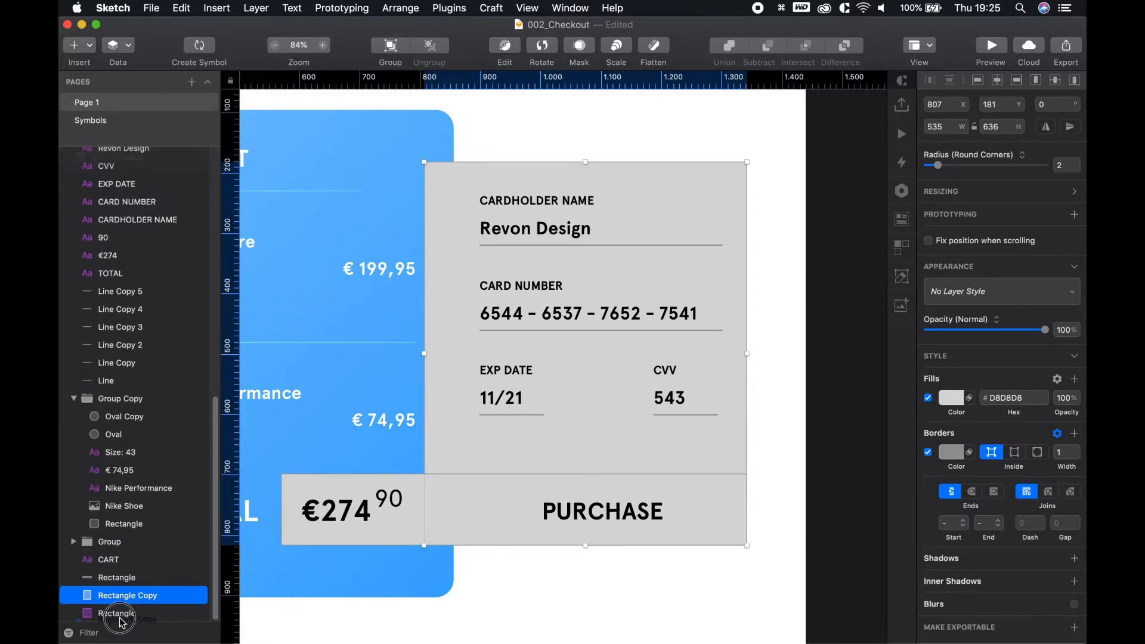
left_click_drag(122, 596, 122, 619)
left_click(709, 178)
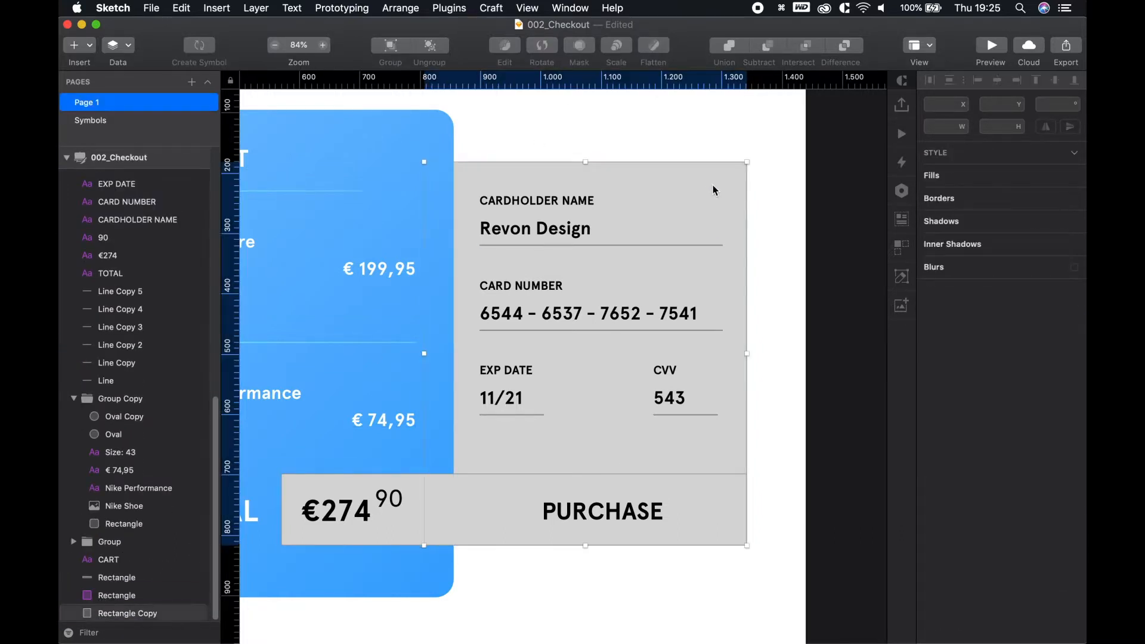
left_click(502, 127)
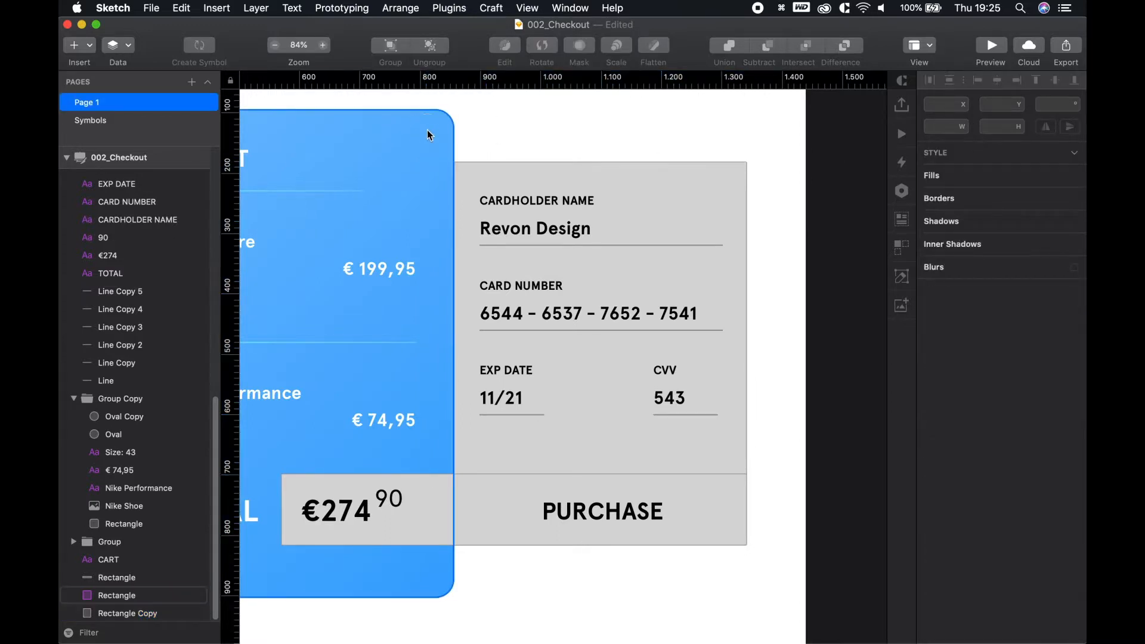
left_click(427, 127)
left_click(710, 174)
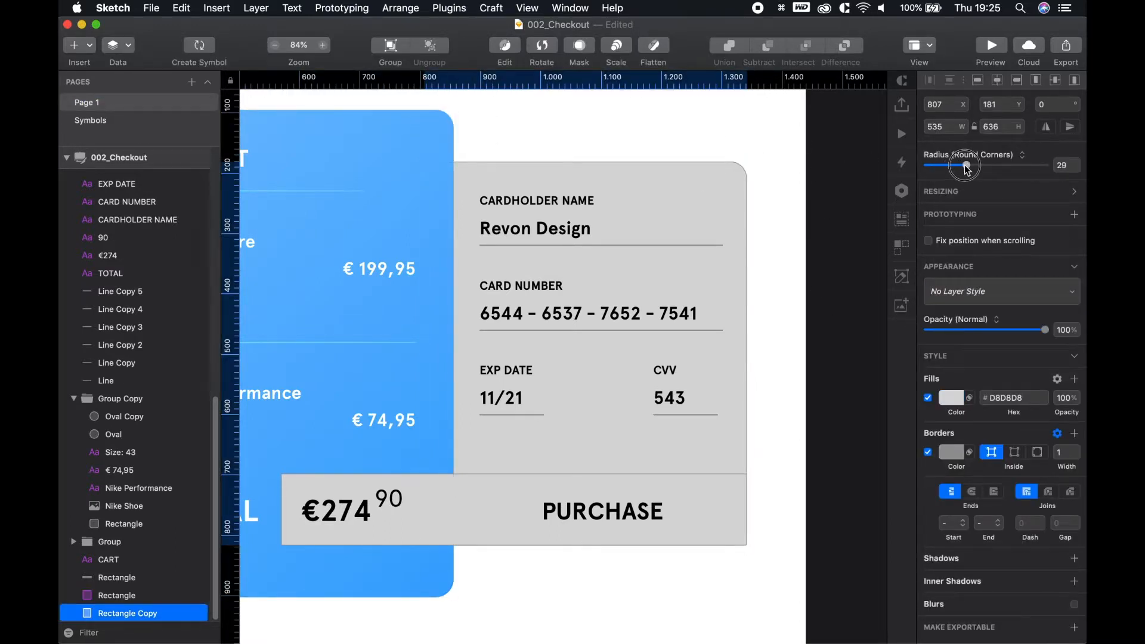
left_click(768, 142)
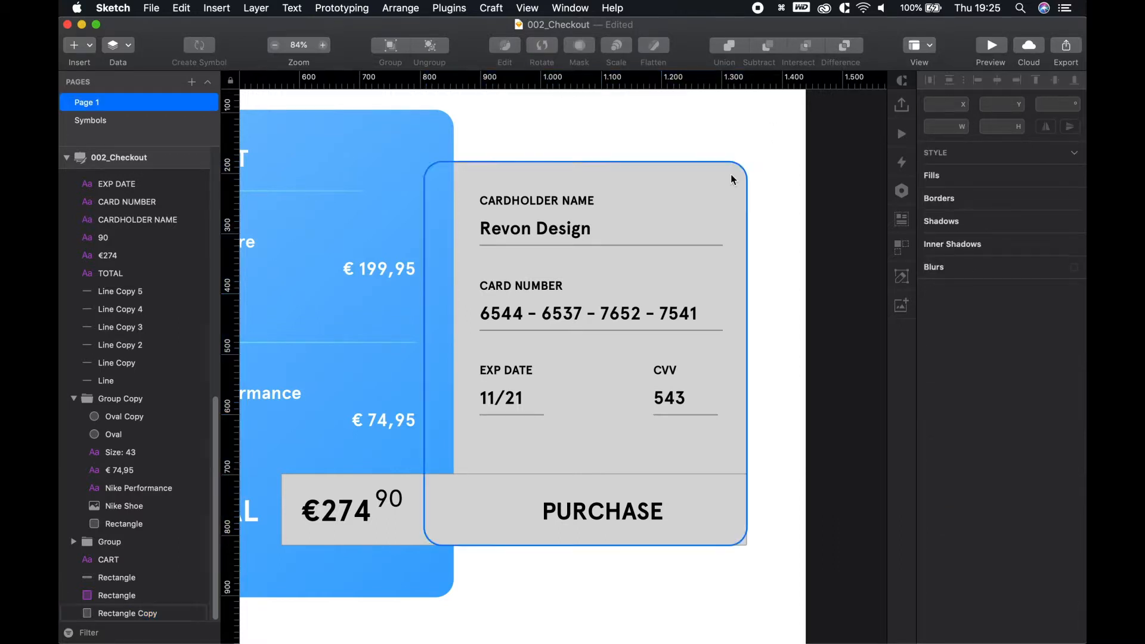
left_click(731, 175)
Remove the grey card's border and fill it light grey #F1F1F1
left_click(928, 455)
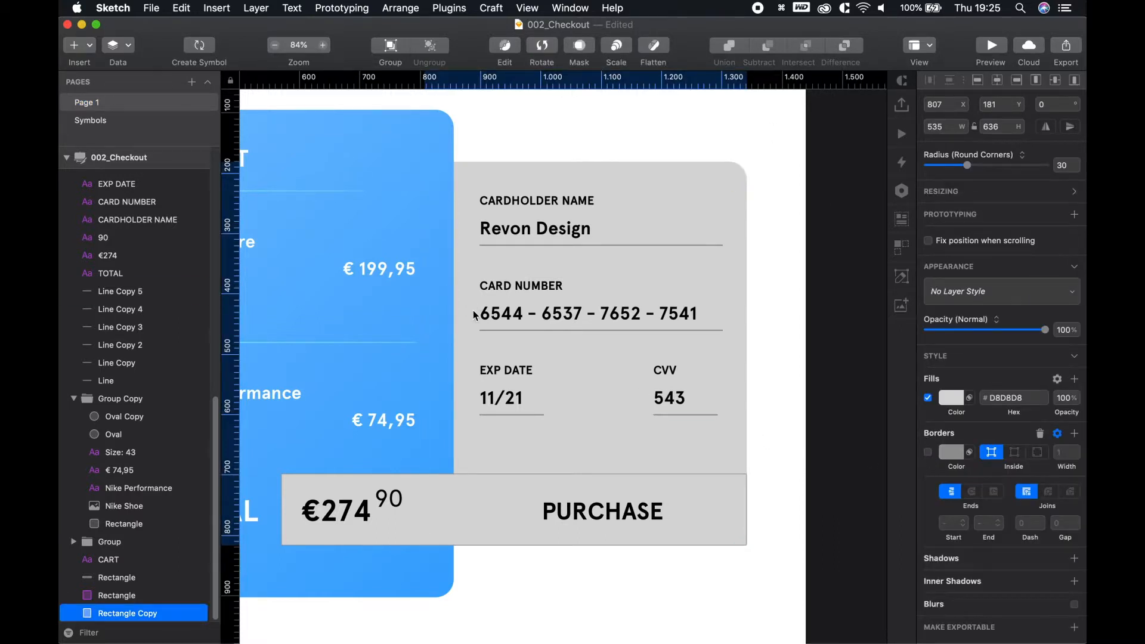
left_click(952, 398)
left_click_drag(951, 468, 912, 428)
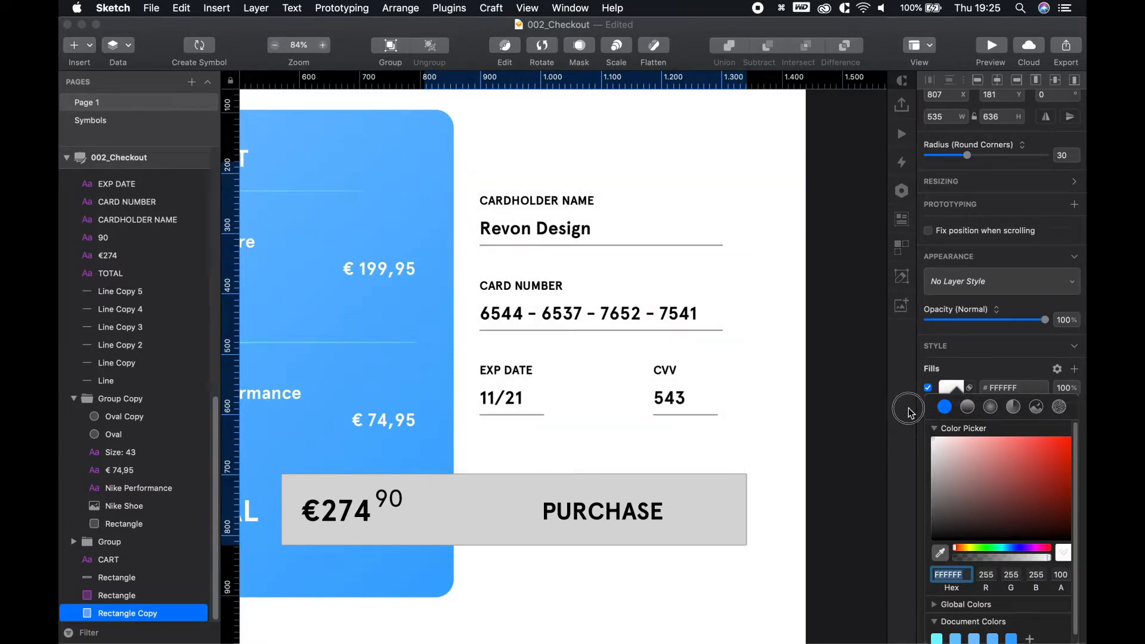
left_click(828, 349)
key("super+1")
left_click(729, 245)
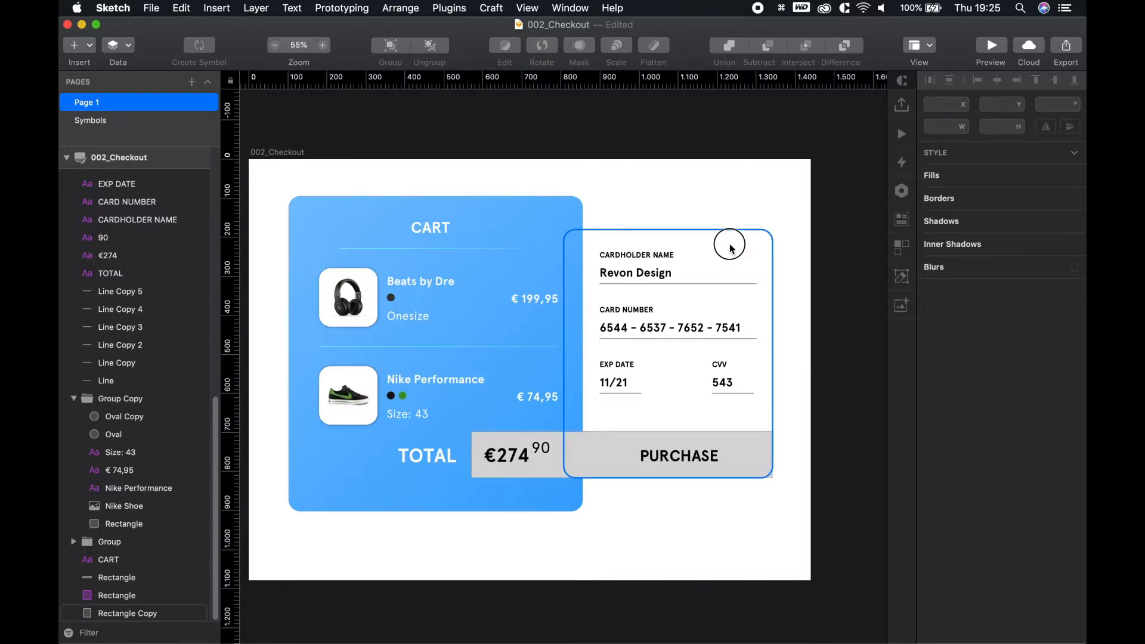
left_click(944, 404)
left_click_drag(950, 460, 866, 335)
left_click(866, 336)
left_click(866, 343)
scroll(819, 362, "up", 4)
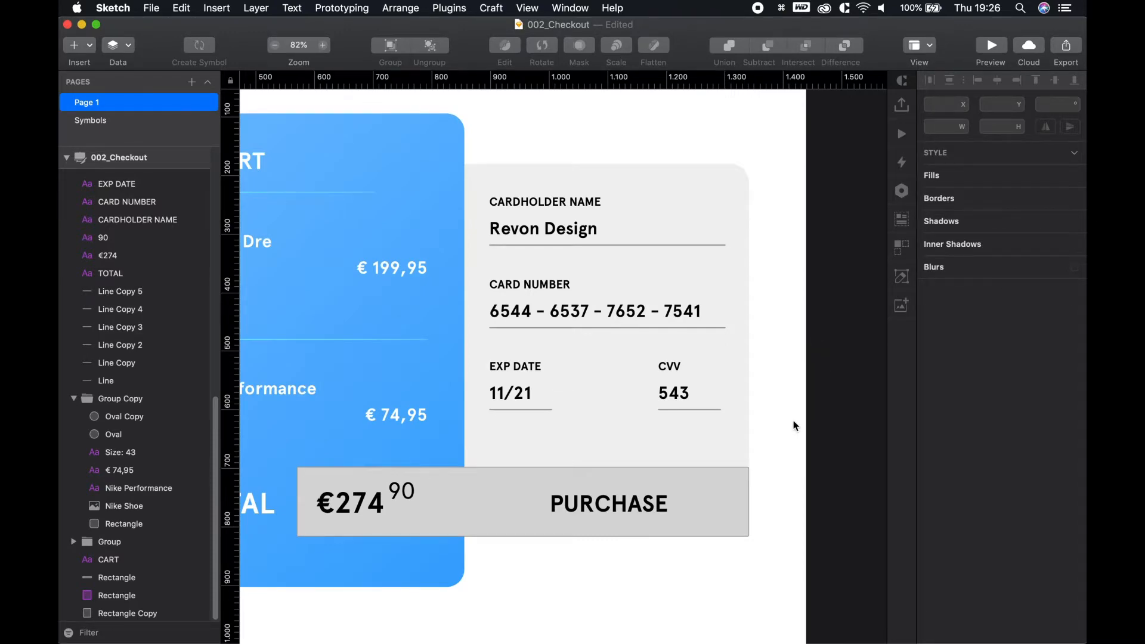
Delete the grey underline (Line Copy 2) beneath Revon Design
scroll(793, 425, "up", 3)
left_click_drag(795, 502, 916, 451)
left_click_drag(503, 546, 632, 548)
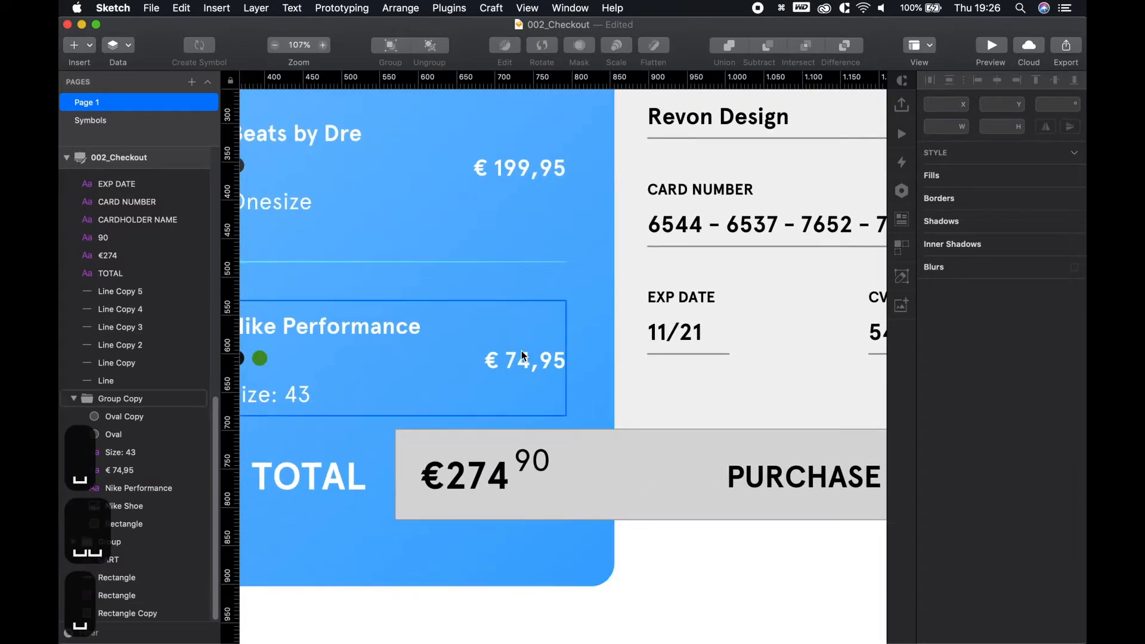
scroll(522, 354, "down", 3)
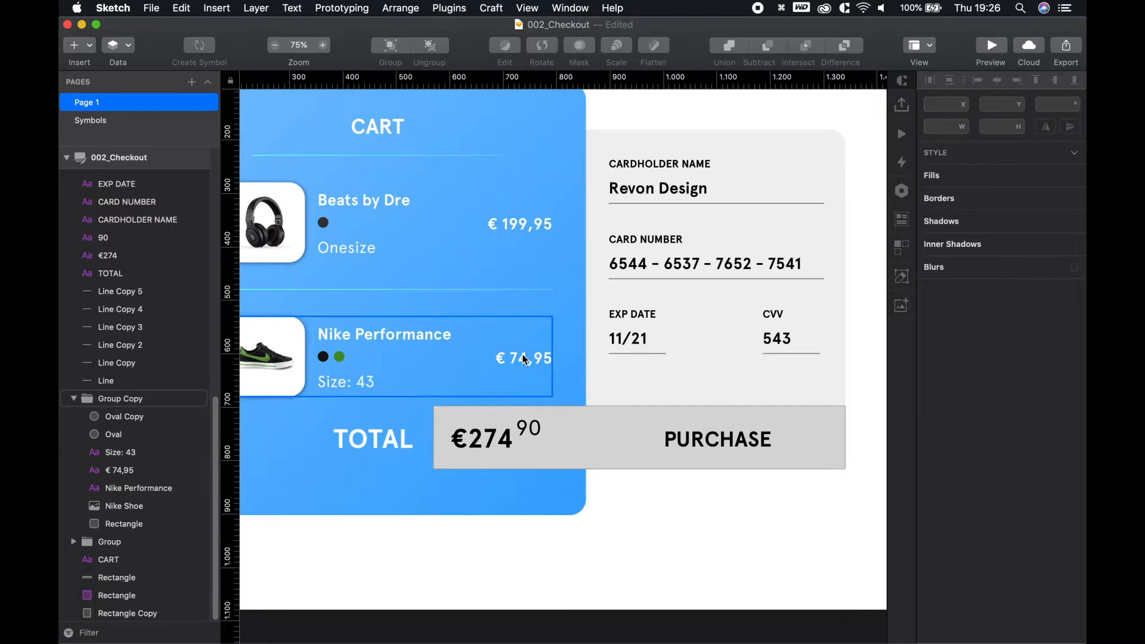
scroll(610, 485, "up", 3)
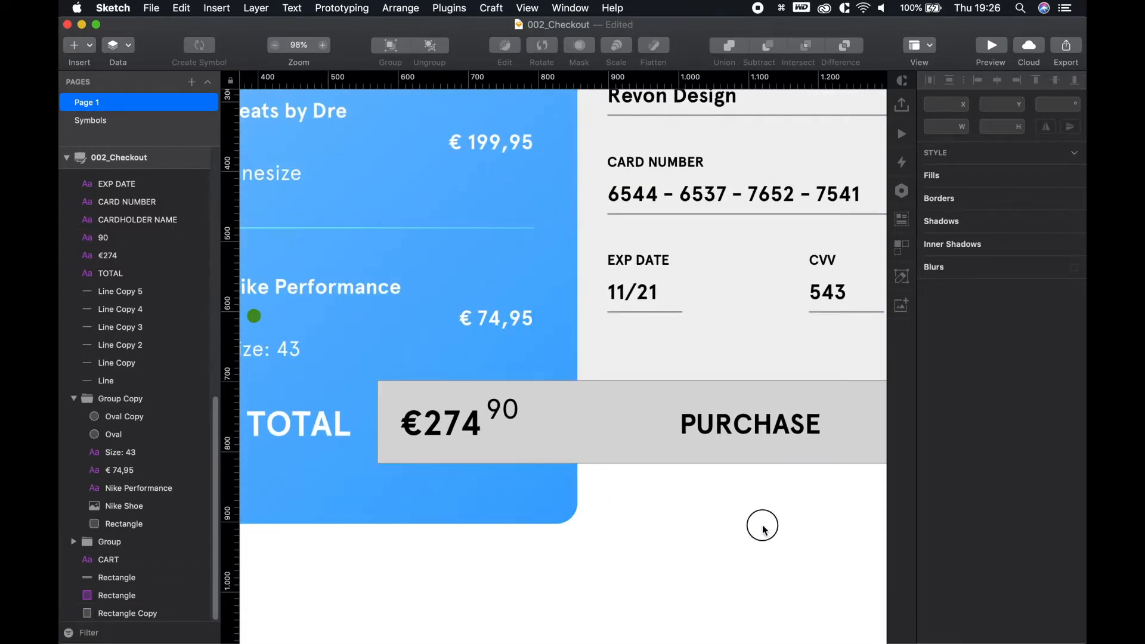
scroll(757, 525, "down", 3)
left_click_drag(748, 523, 661, 528)
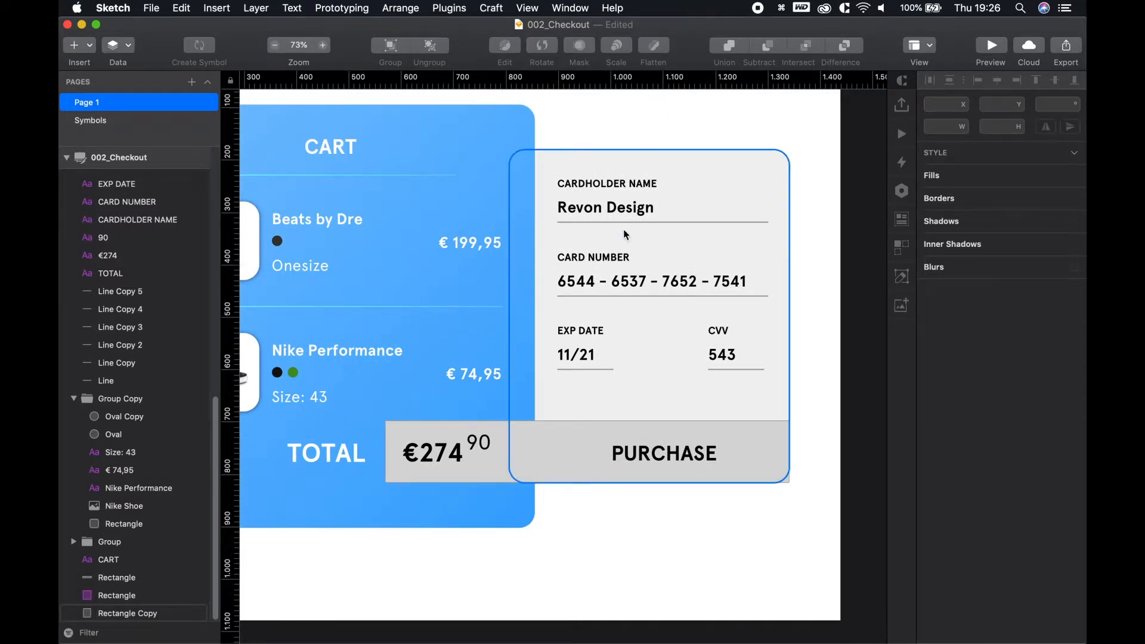
scroll(799, 218, "up", 5)
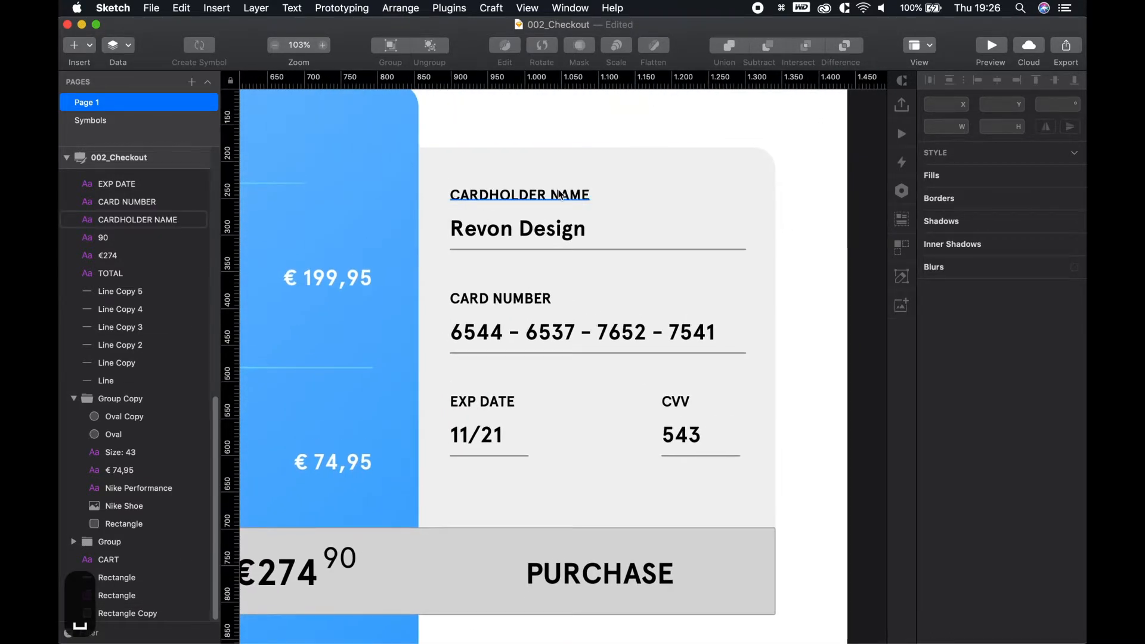
left_click(553, 248)
key("BackSpace")
Copy the blue gradient line from under CART and drag the pasted copy beneath Revon Design
scroll(455, 268, "left", 5)
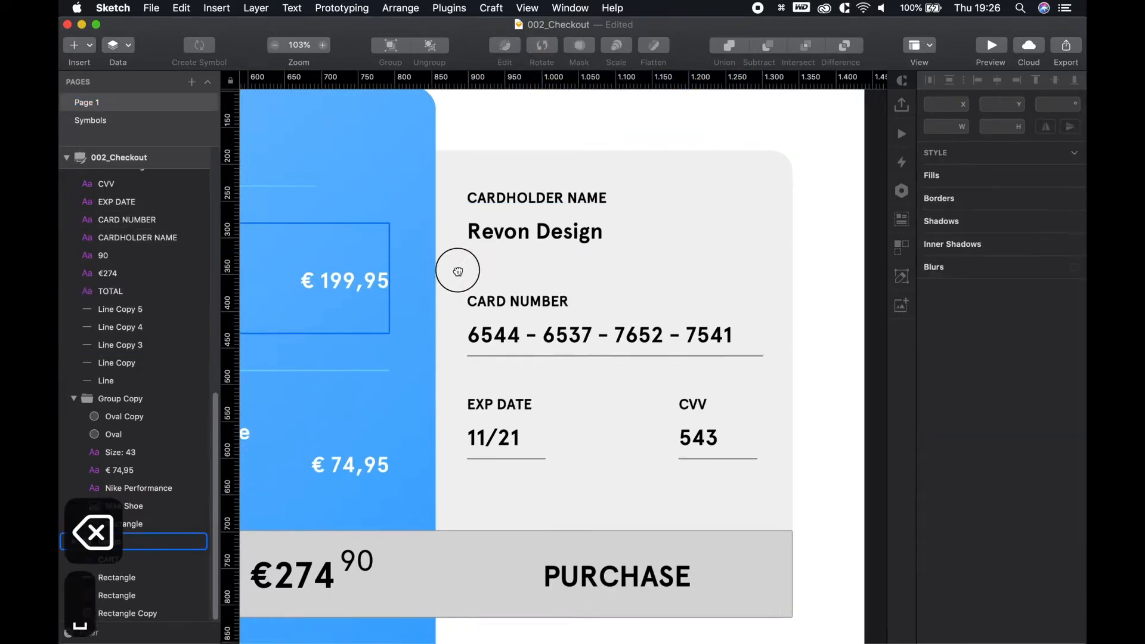
left_click(396, 193)
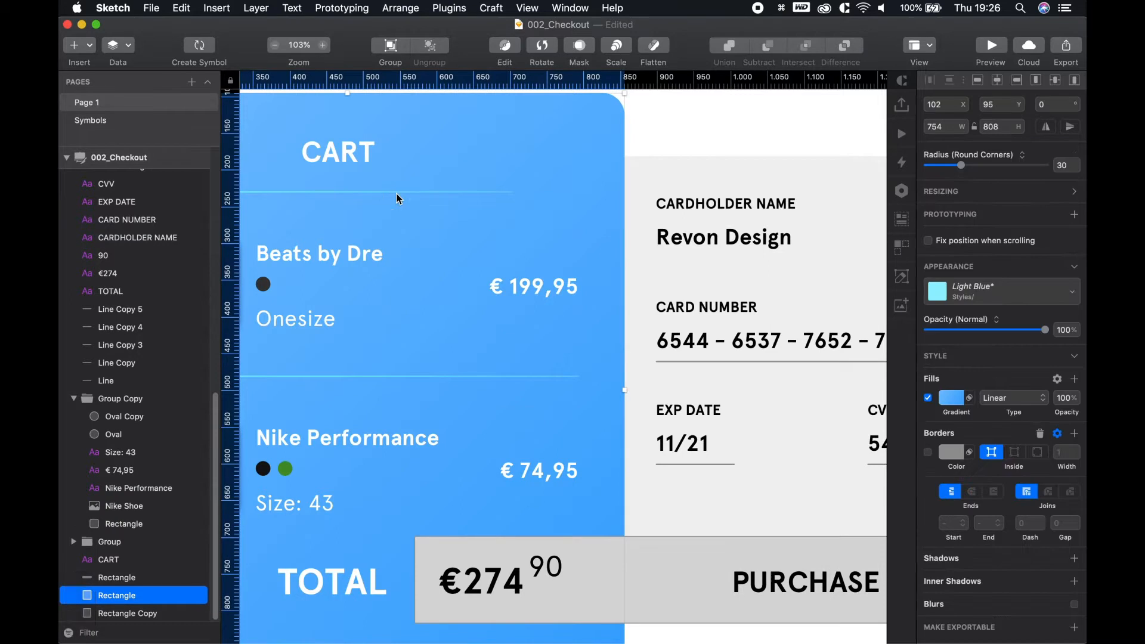
left_click(403, 193)
key("cmd+c")
left_click(733, 239)
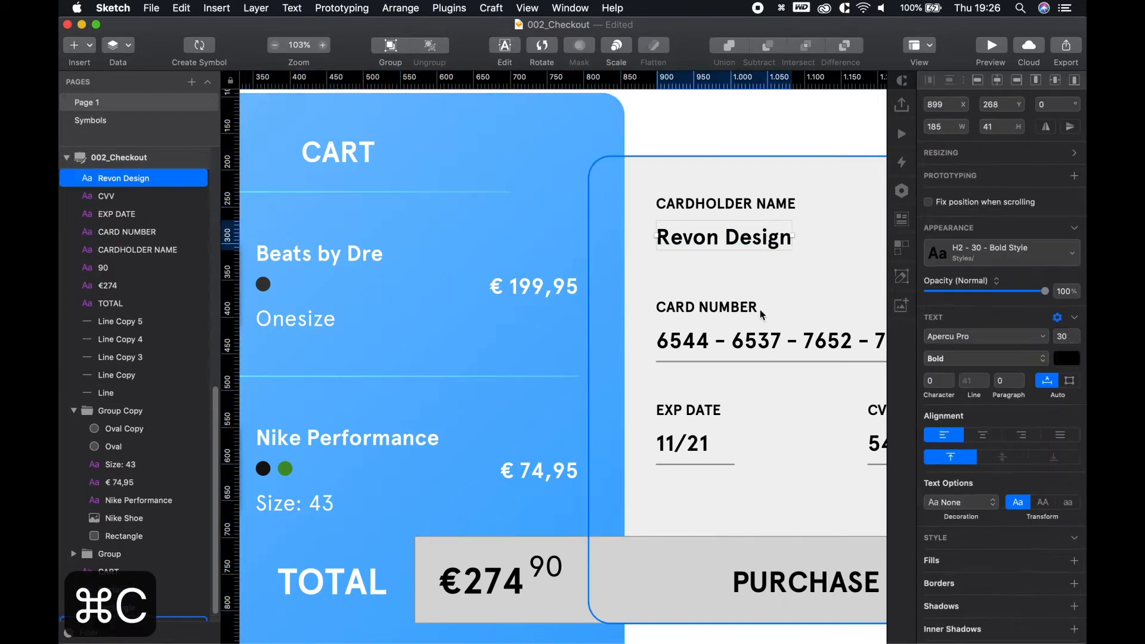
key("cmd+v")
left_click_drag(393, 195, 499, 260)
Nudge the Revon Design underline up one pixel and shorten it to match the card-number line
key("alt")
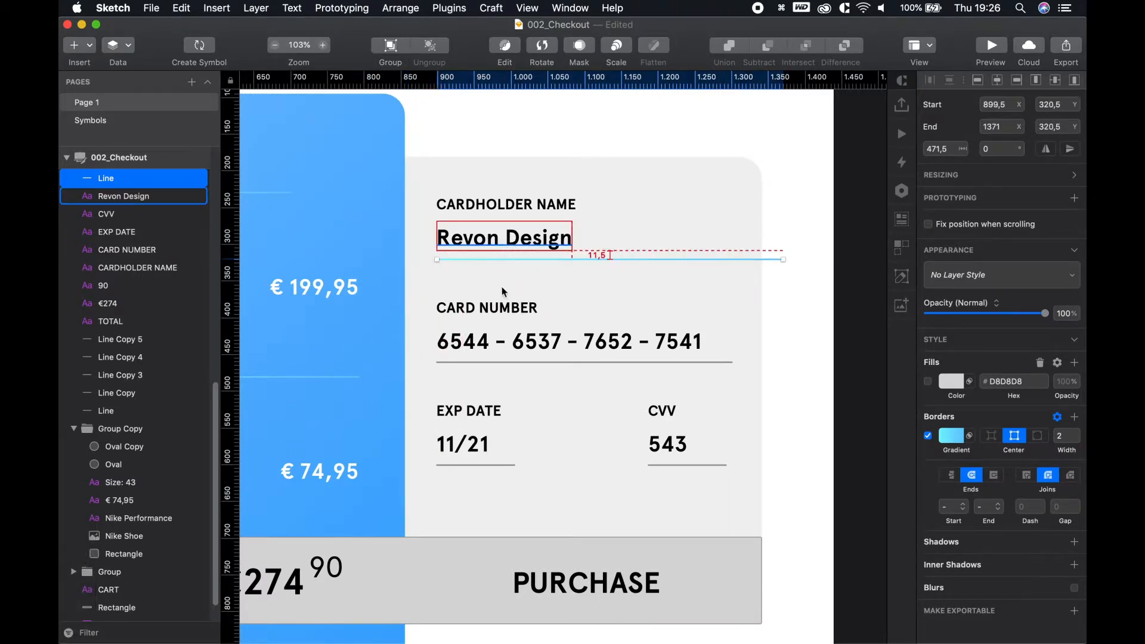
left_click(501, 362)
left_click(507, 259)
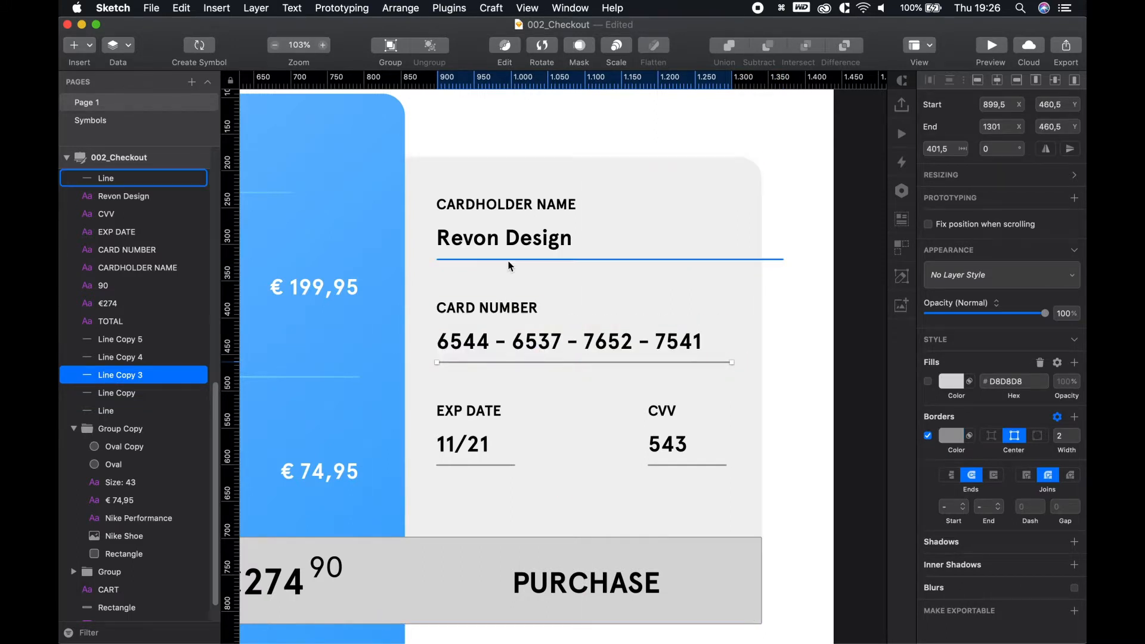
key("alt+Up")
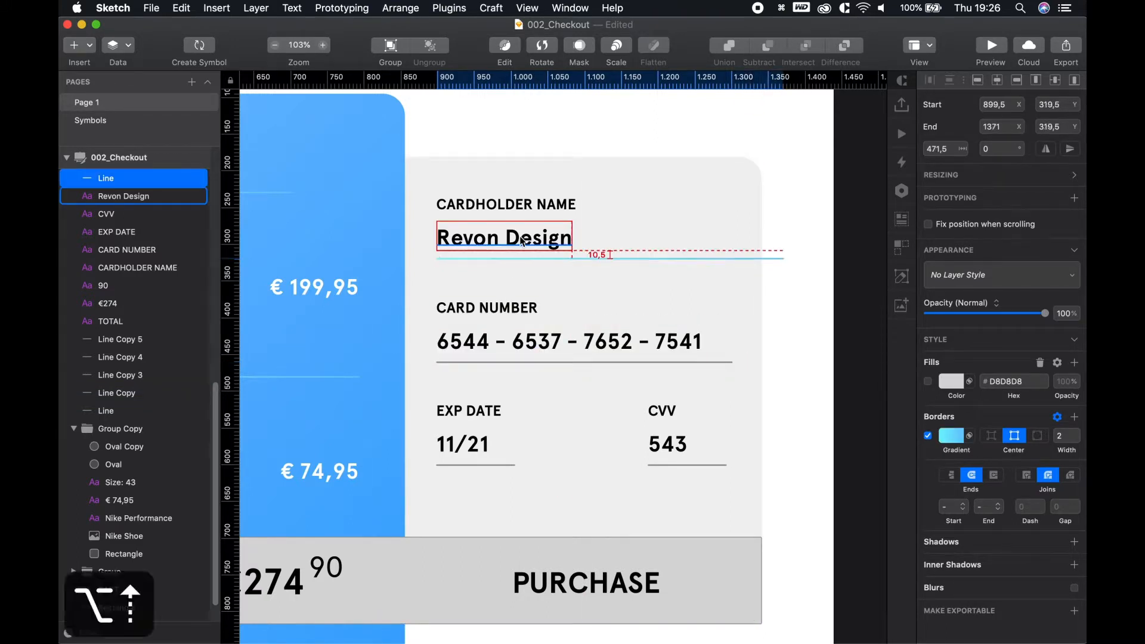
left_click_drag(781, 258, 715, 258)
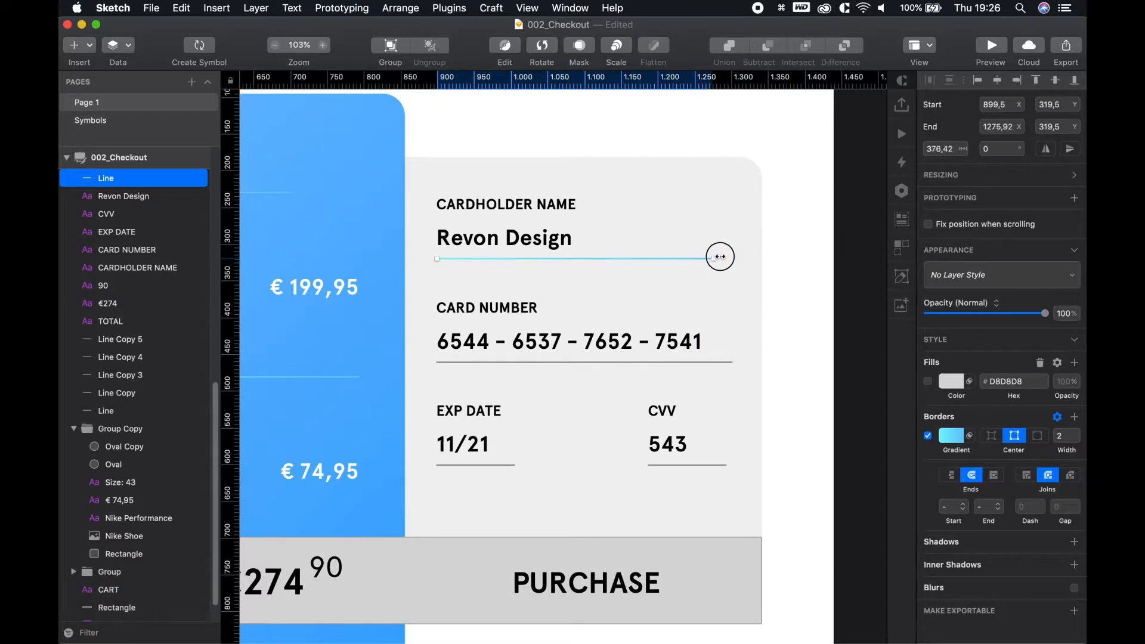
left_click(774, 264)
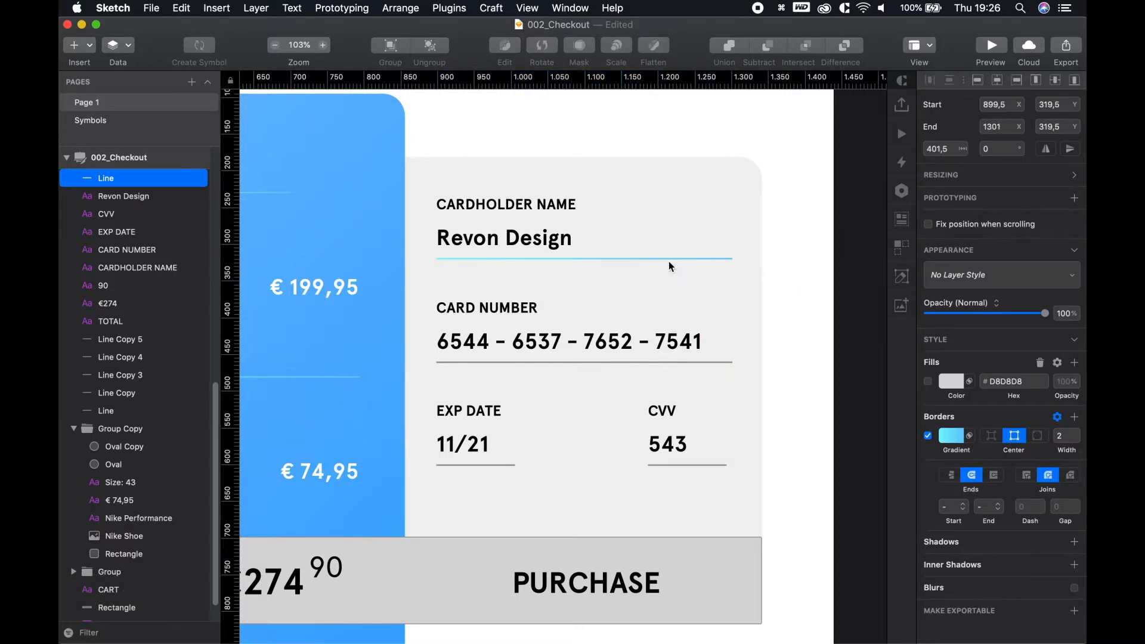
left_click(591, 259)
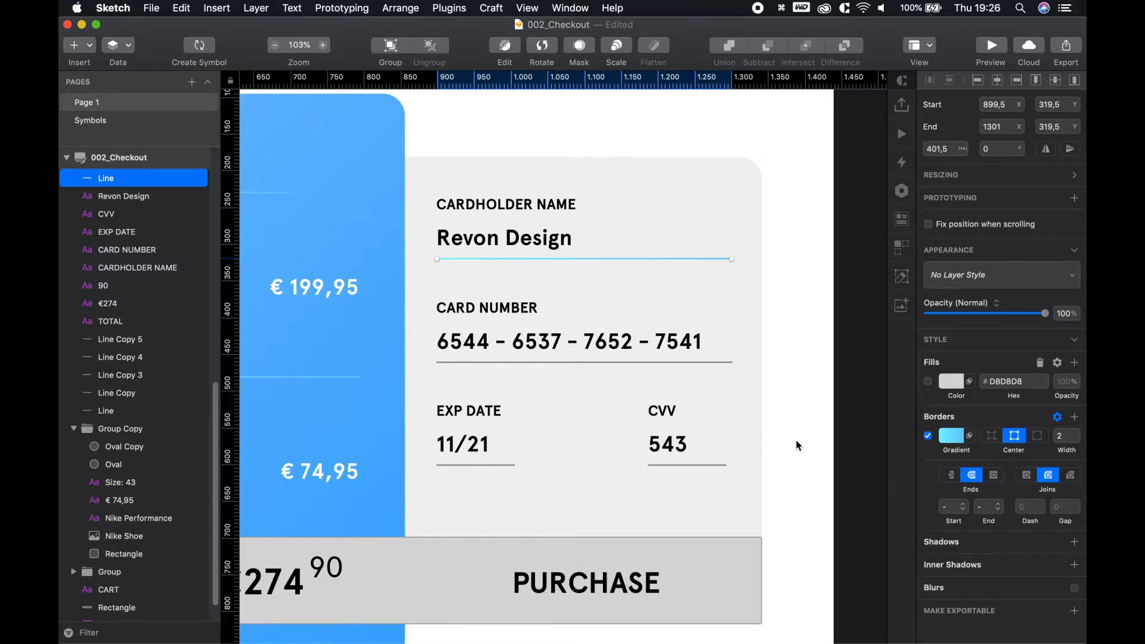
Set the underline's border gradient to run from #54A6FF blue to white
left_click(953, 436)
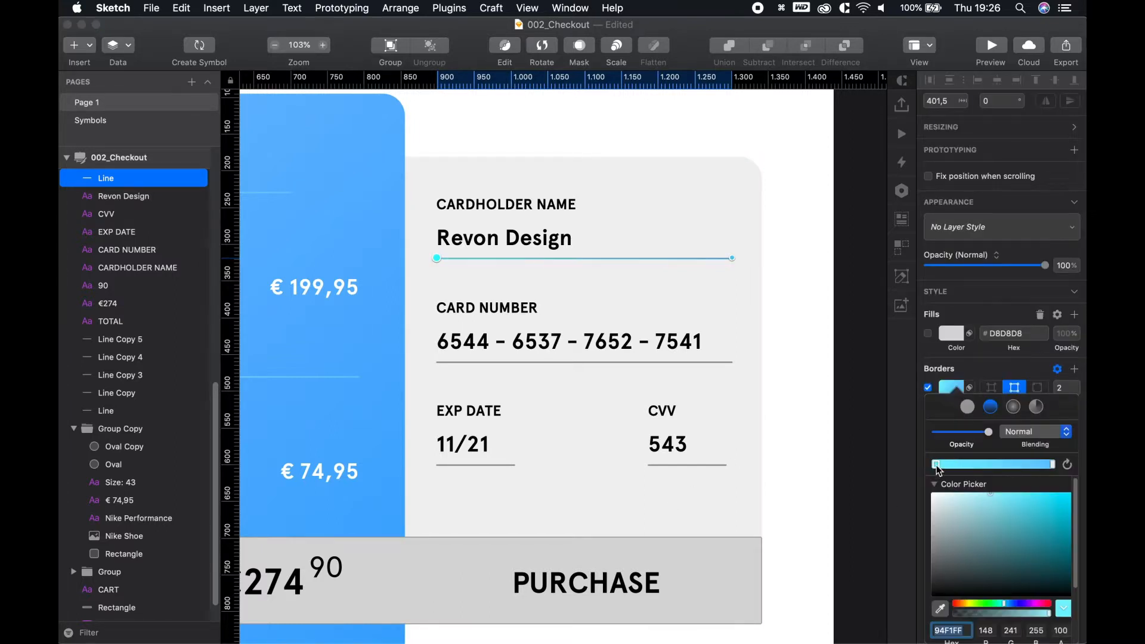
scroll(571, 414, "down", 10)
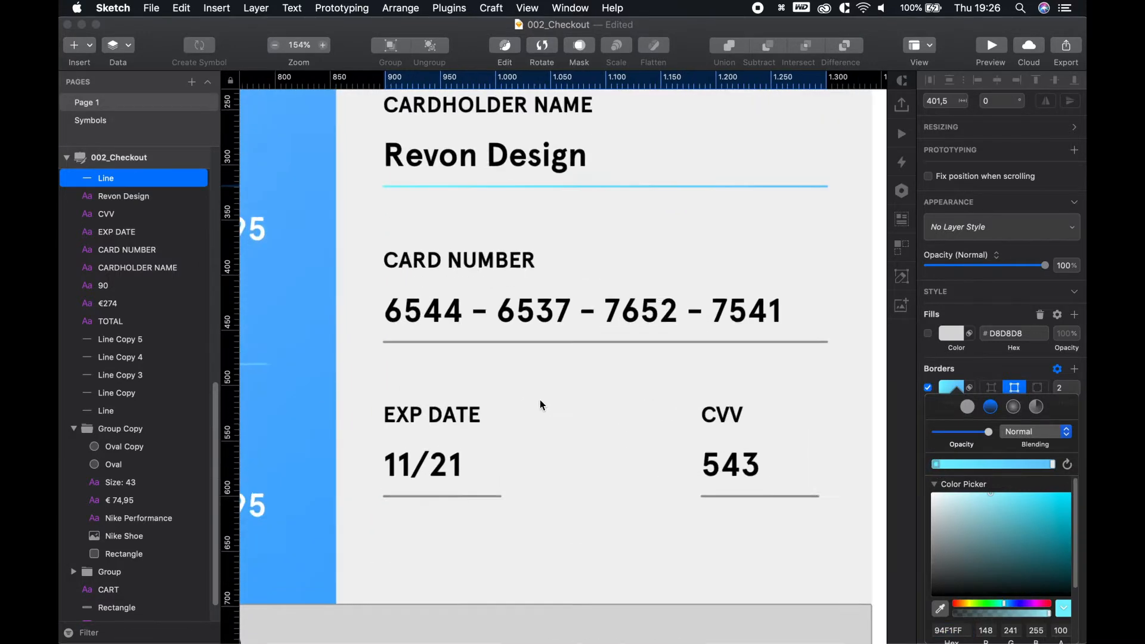
scroll(542, 411, "down", 2)
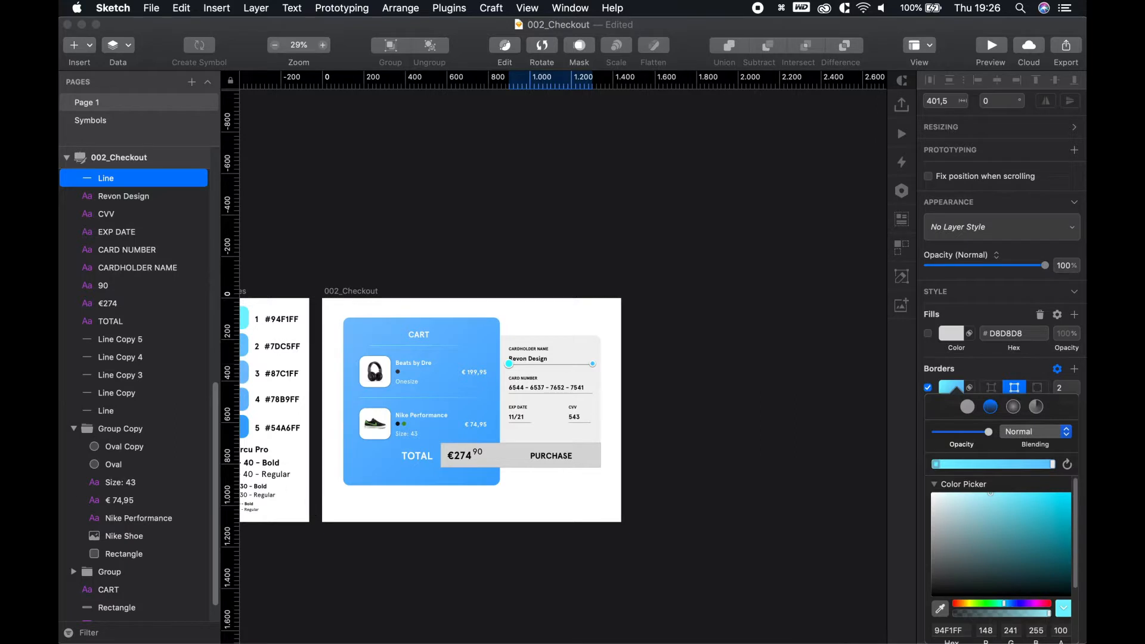
key("ctrl+c")
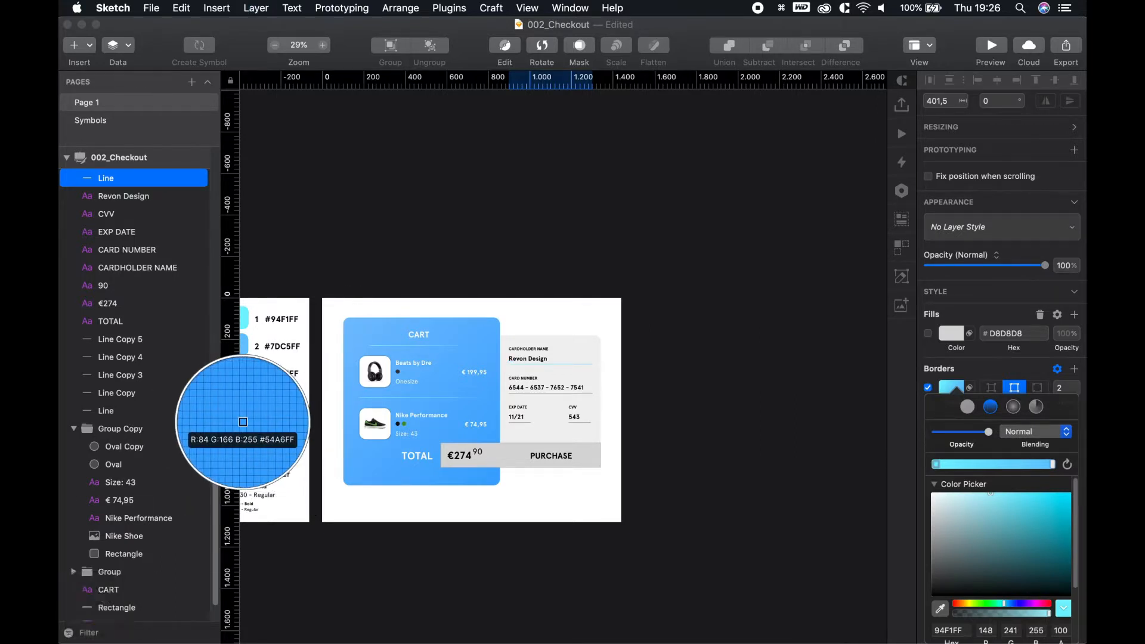
left_click(243, 422)
left_click(1066, 465)
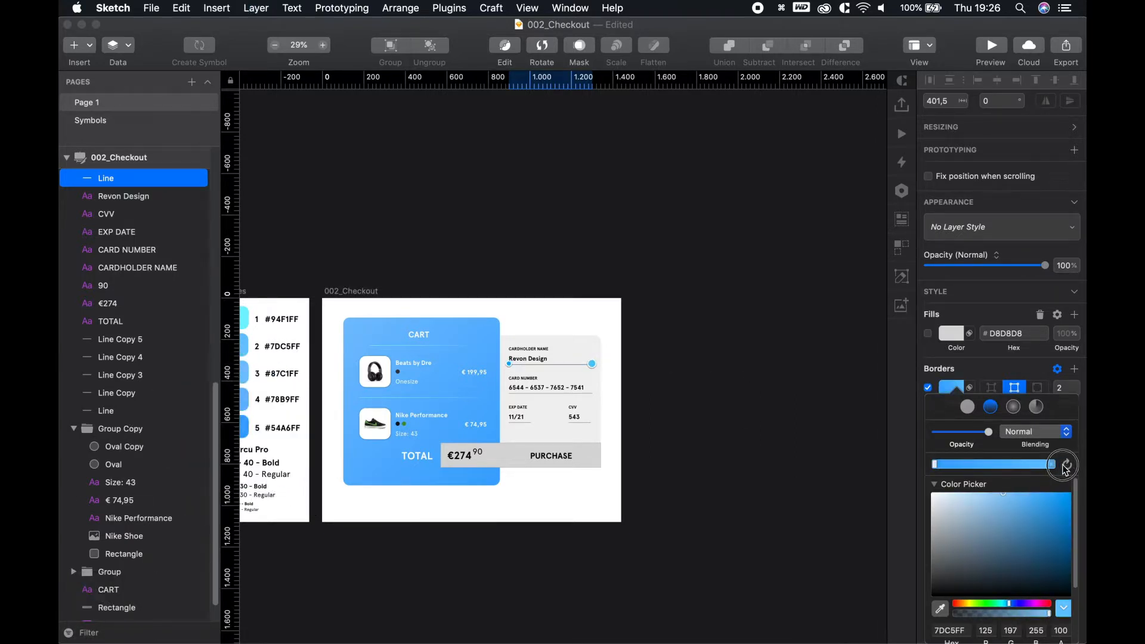
left_click_drag(960, 514, 797, 417)
left_click(771, 398)
scroll(600, 373, "up", 10)
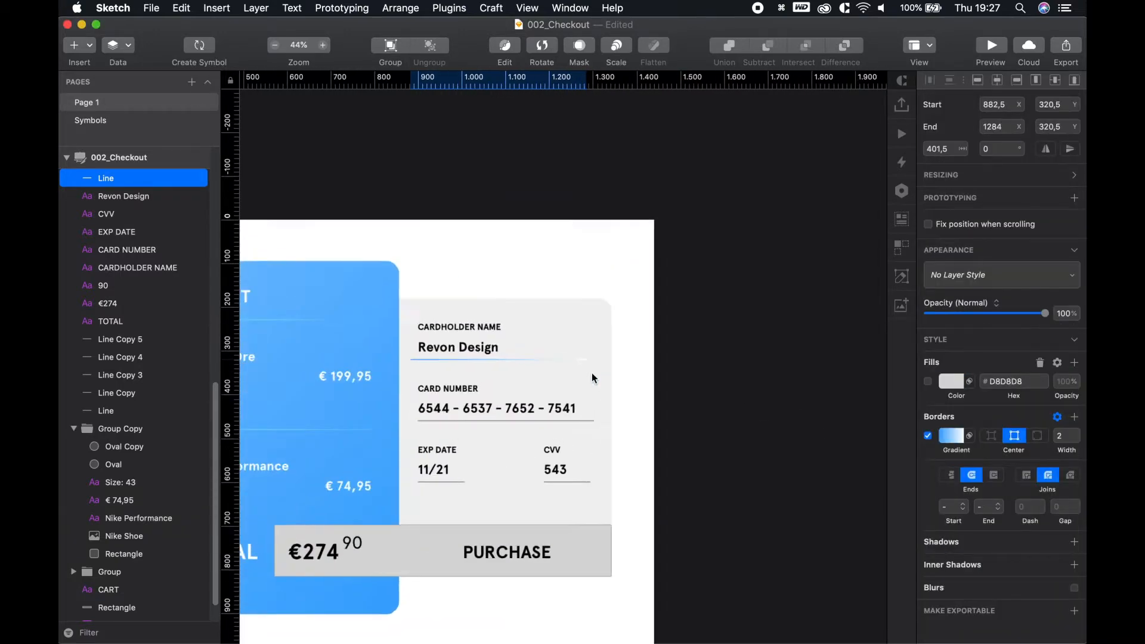
scroll(643, 411, "left", 5)
scroll(643, 411, "down", 2)
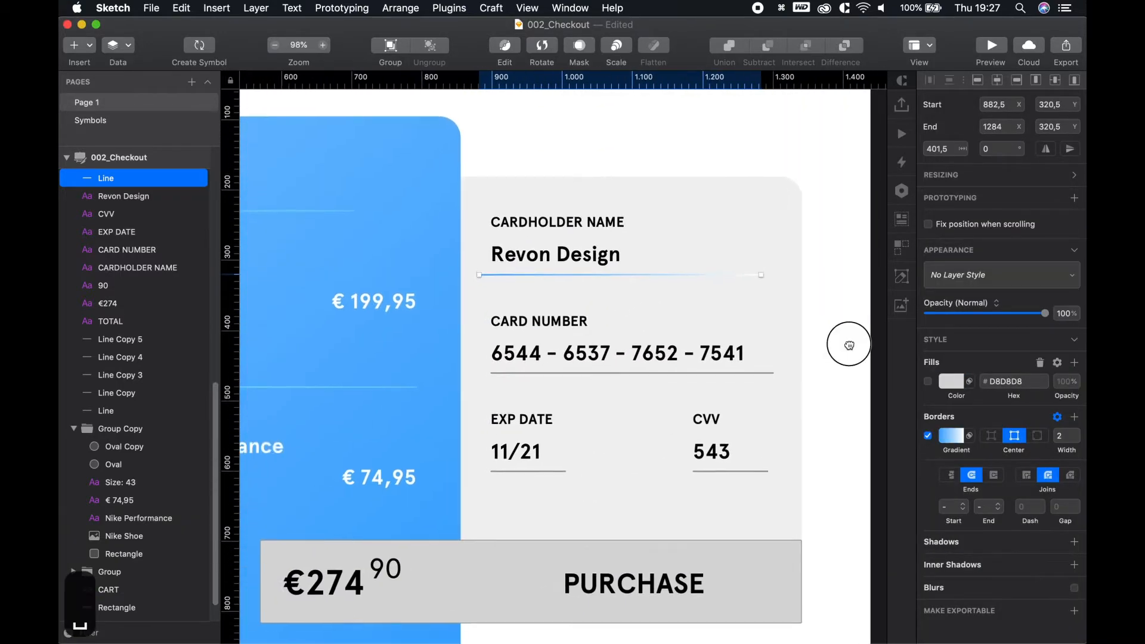
Delete the old card-number underline and align the cardholder underline with Revon Design's left edge
left_click(593, 372)
key("BackSpace")
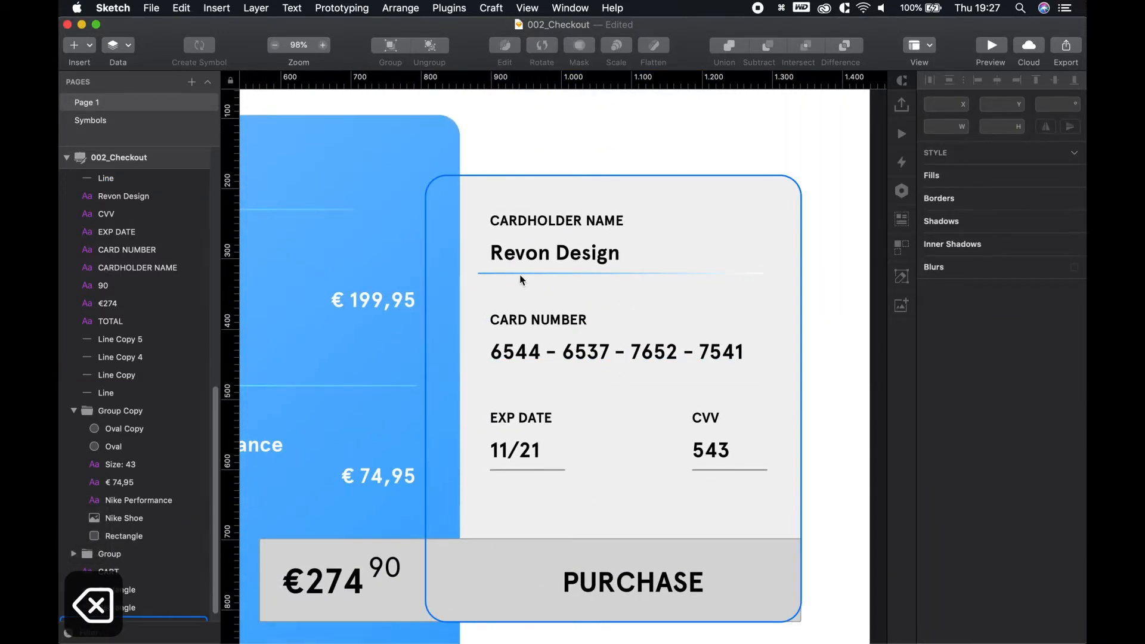
left_click_drag(520, 278, 537, 279)
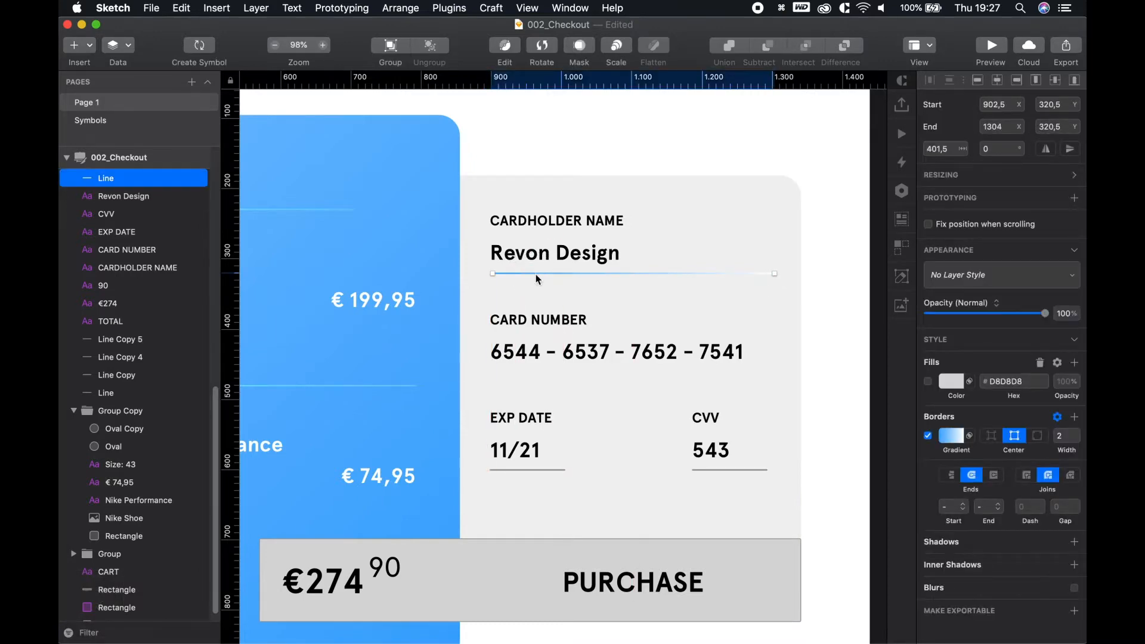
left_click(537, 256)
scroll(604, 242, "up", 3)
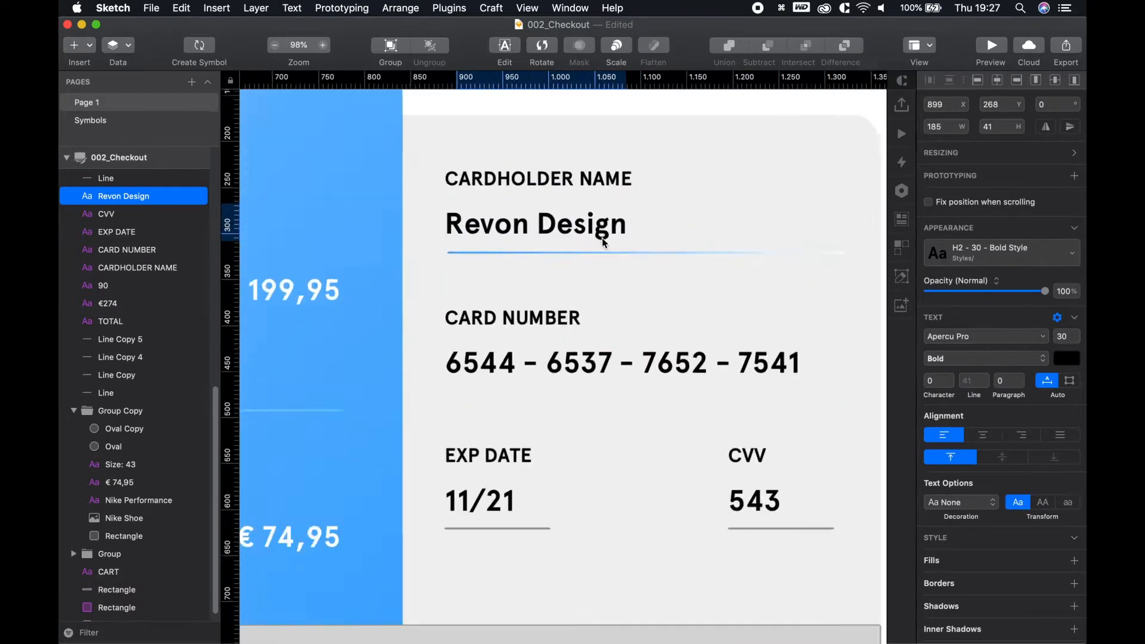
scroll(603, 242, "up", 3)
left_click(531, 273)
left_click_drag(531, 274, 524, 273)
left_click(503, 243)
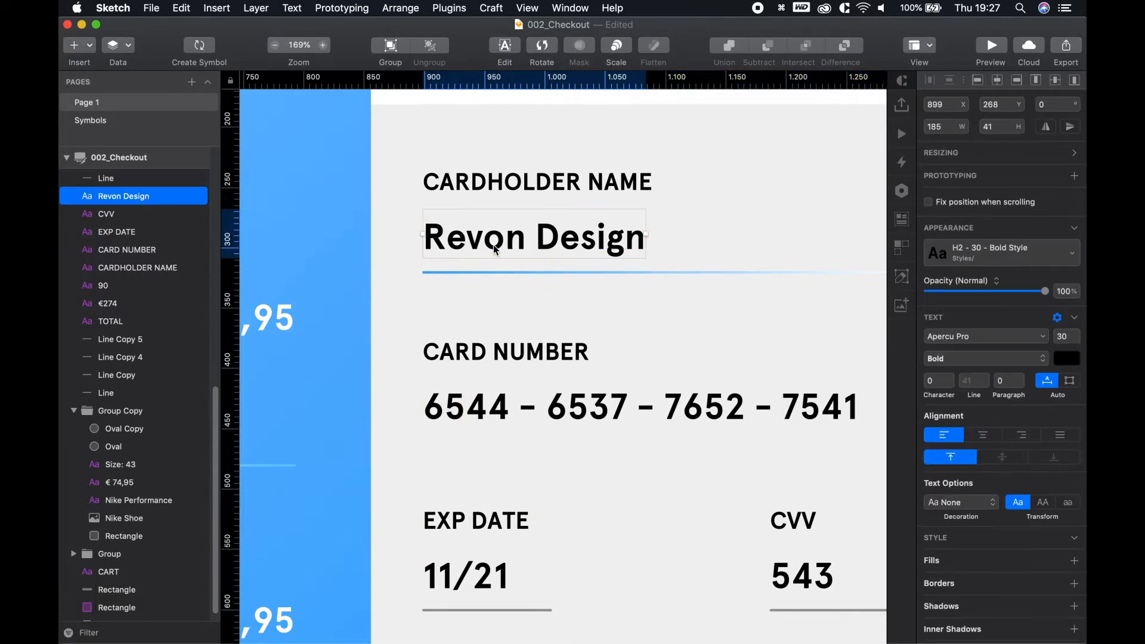
left_click(444, 273, "shift")
Place a copy of the gradient underline beneath the card number and delete the old EXP DATE and CVV underlines
scroll(620, 330, "down", 3)
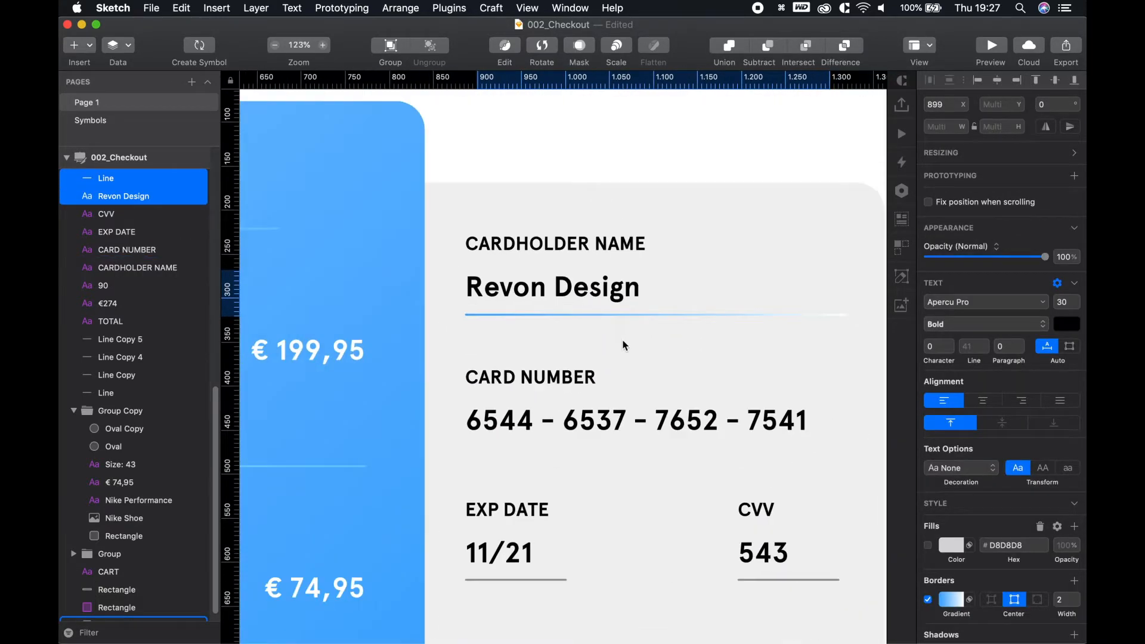
left_click(577, 318)
left_click_drag(577, 316, 579, 439)
key("Up")
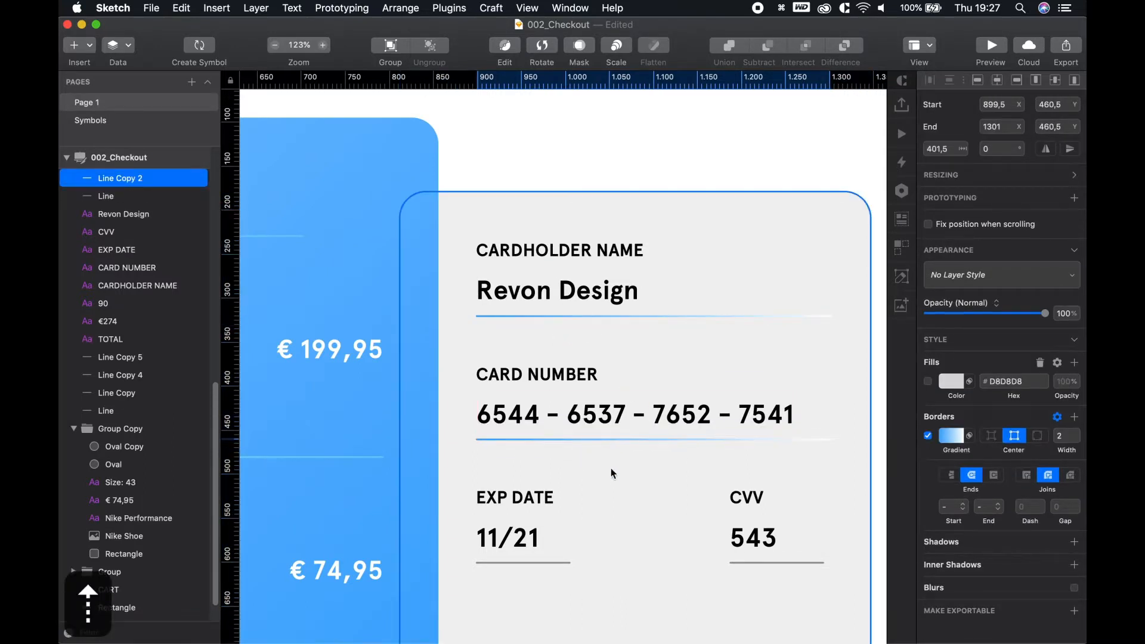
scroll(605, 506, "up", 3)
key("space")
left_click_drag(618, 484, 618, 386)
left_click(545, 479)
left_click(787, 479, "shift")
key("BackSpace")
Duplicate the card-number underline below 11/21, moved down 5 px
left_click(508, 328)
key("alt")
left_click(555, 427)
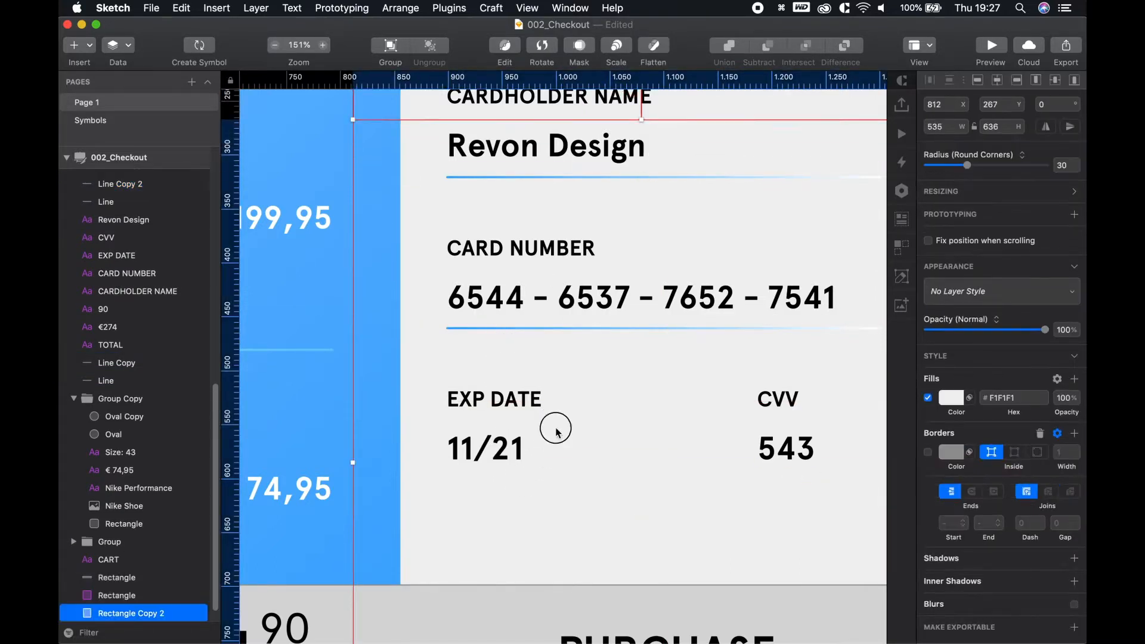
key("super+z")
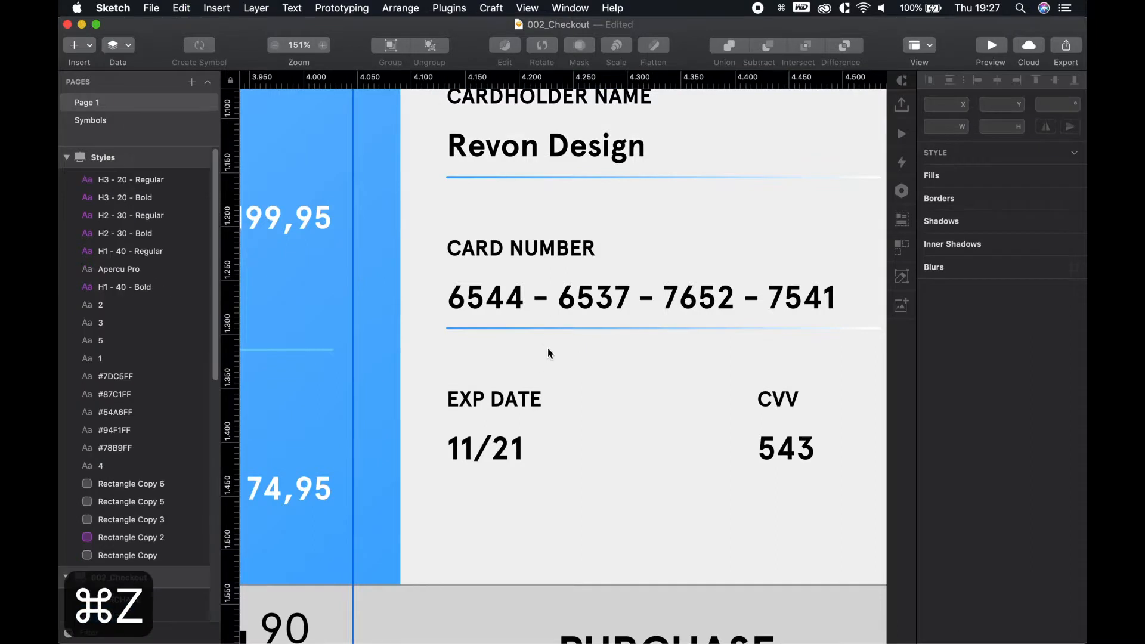
left_click(542, 328)
left_click_drag(522, 330, 534, 475)
key("alt+Down")
key("alt+Down")
key("alt+Down")
key("alt+Down")
key("alt+Down")
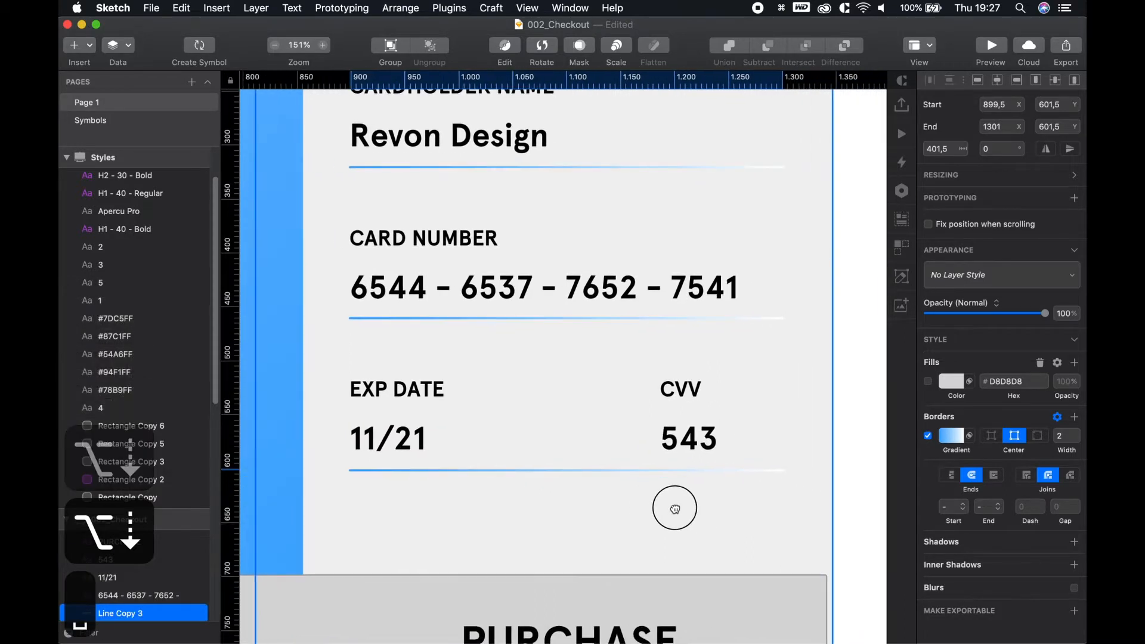
Shorten the 11/21 underline to 100 px and place a copy of it under 543
scroll(672, 503, "right", 4)
left_click_drag(764, 470, 483, 468)
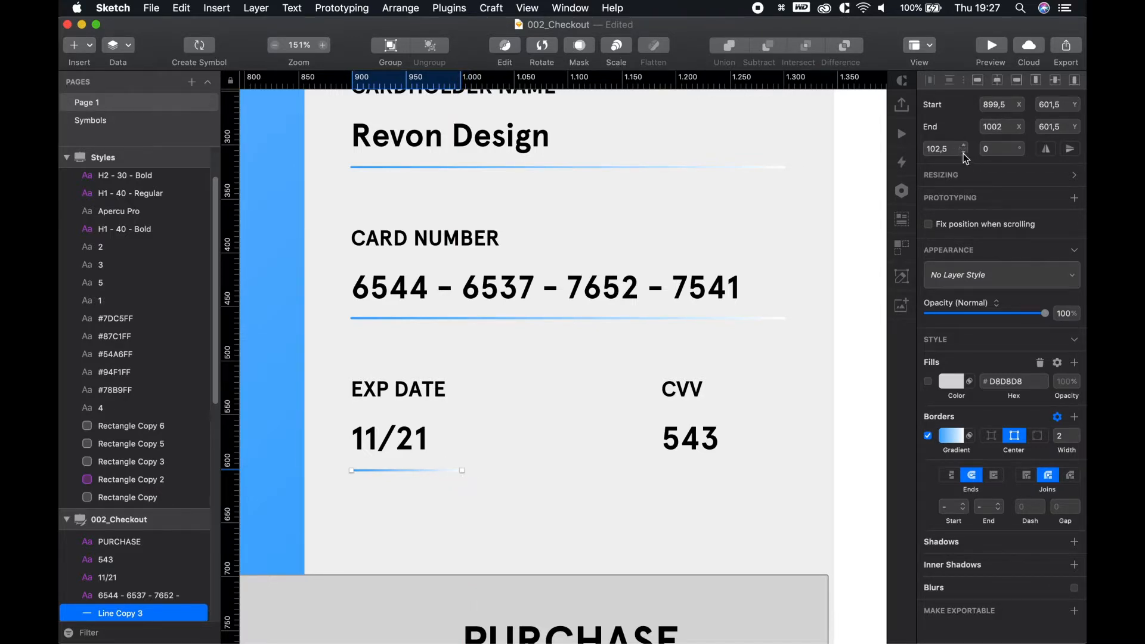
type("100")
key("Return")
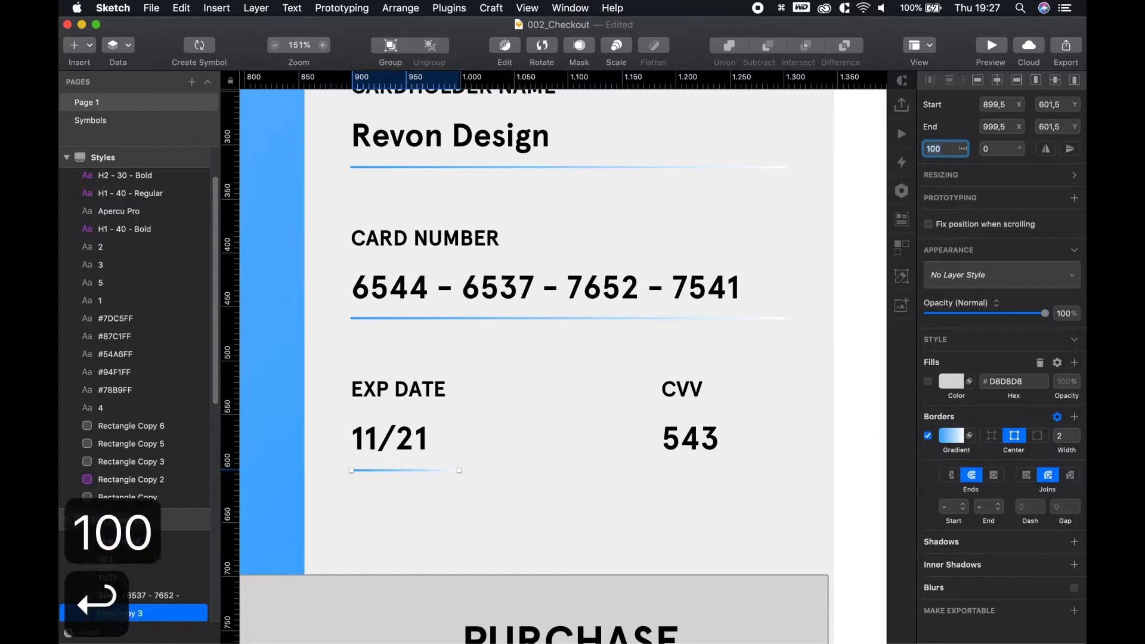
left_click_drag(389, 470, 702, 469)
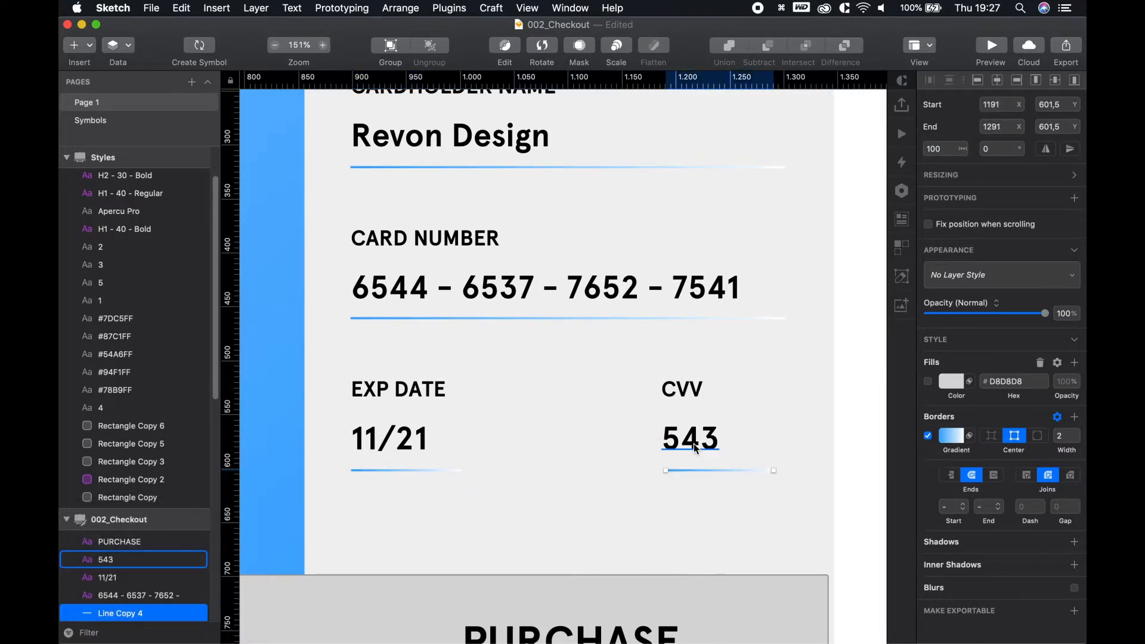
left_click(693, 444, "shift")
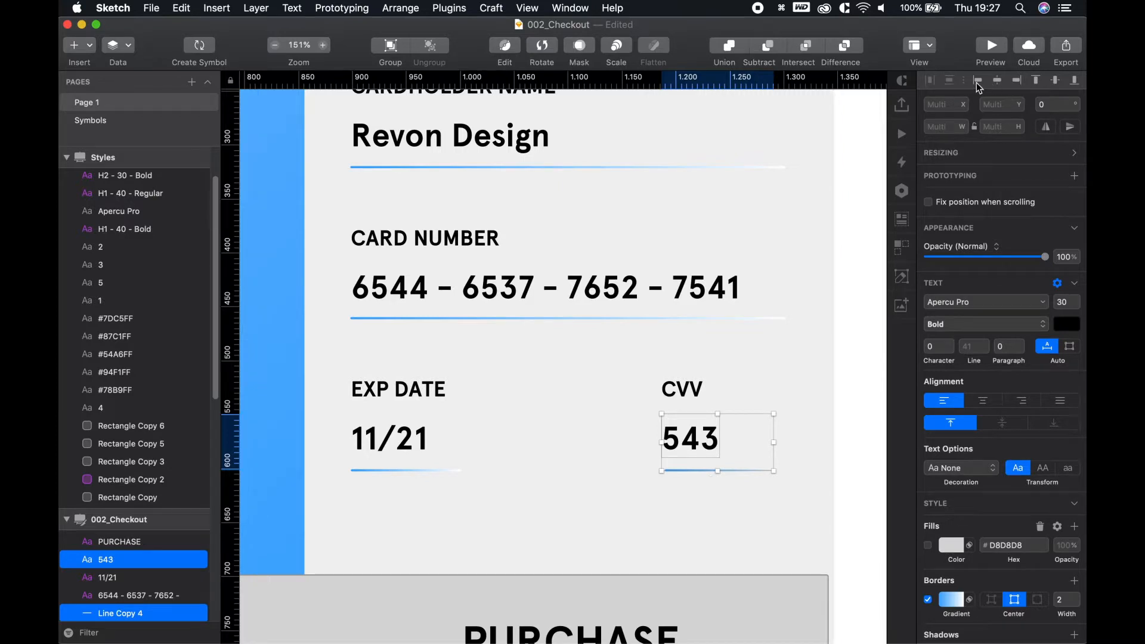
Check each underline's alignment against 11/21, the card number and Revon Design
left_click(378, 469)
left_click(391, 441, "shift")
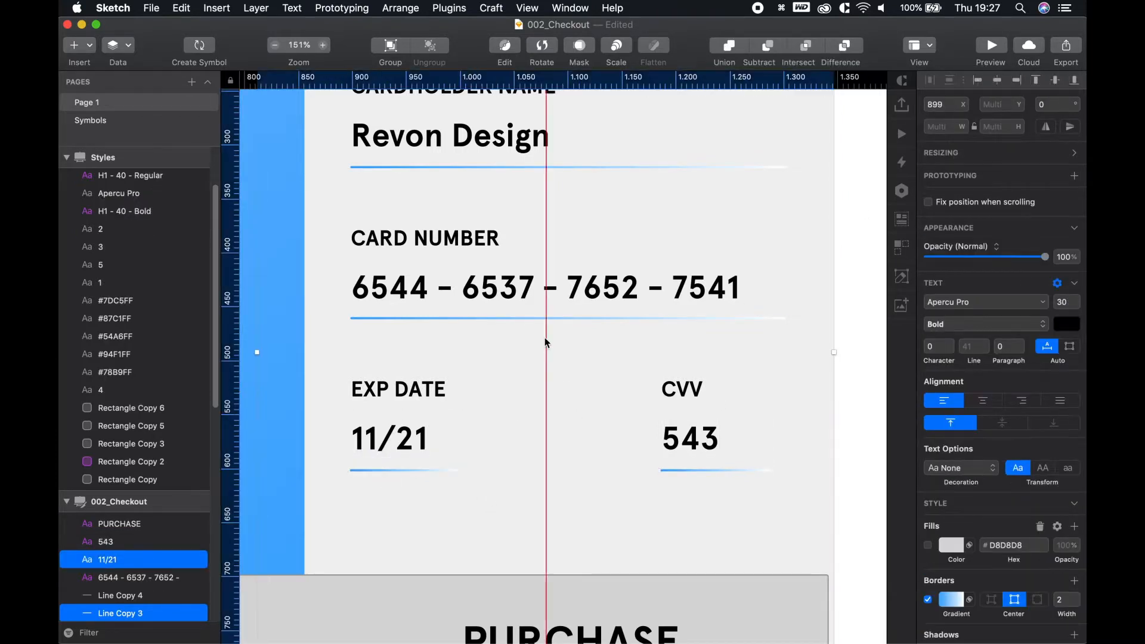
left_click(555, 319)
left_click(551, 289, "shift")
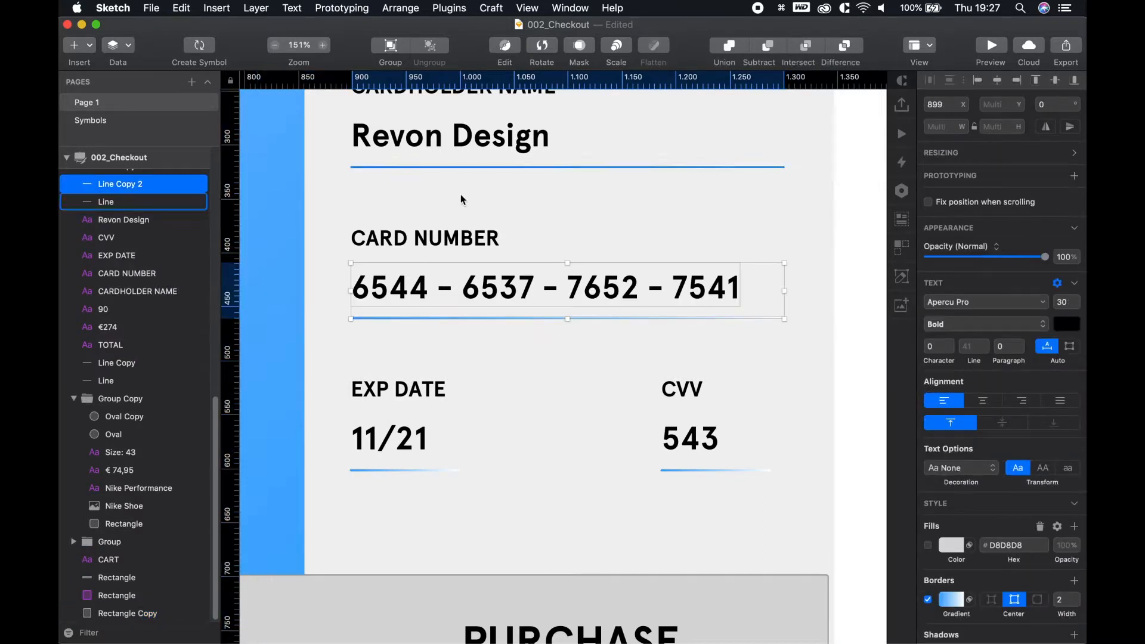
key("space")
left_click_drag(526, 192, 521, 215)
left_click(497, 189)
left_click(505, 162)
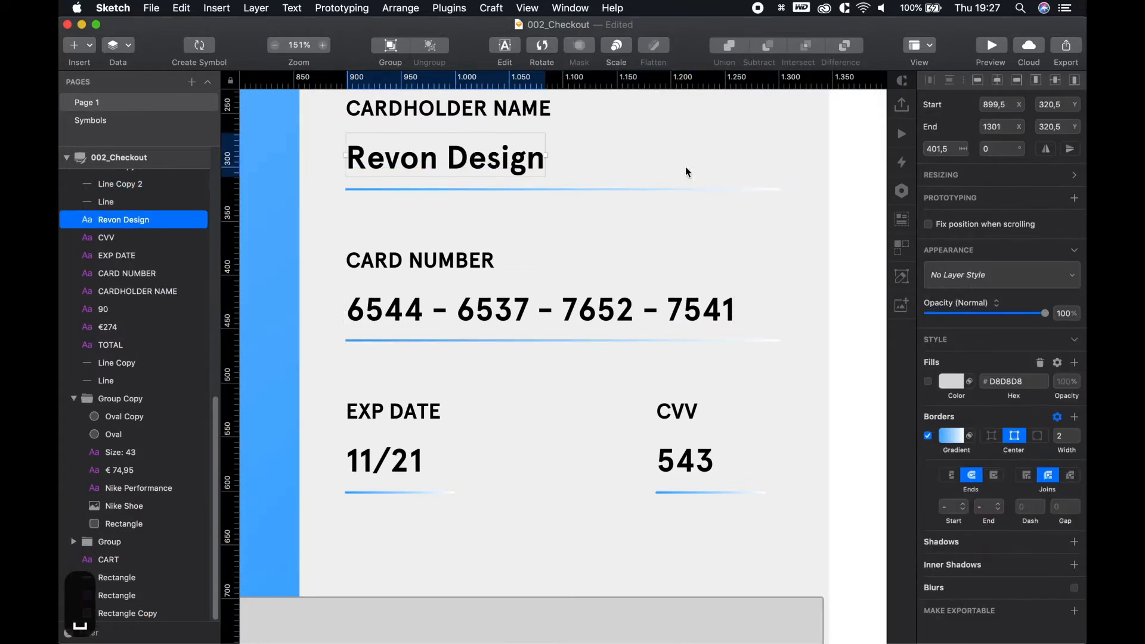
left_click(604, 190, "shift")
left_click(843, 323)
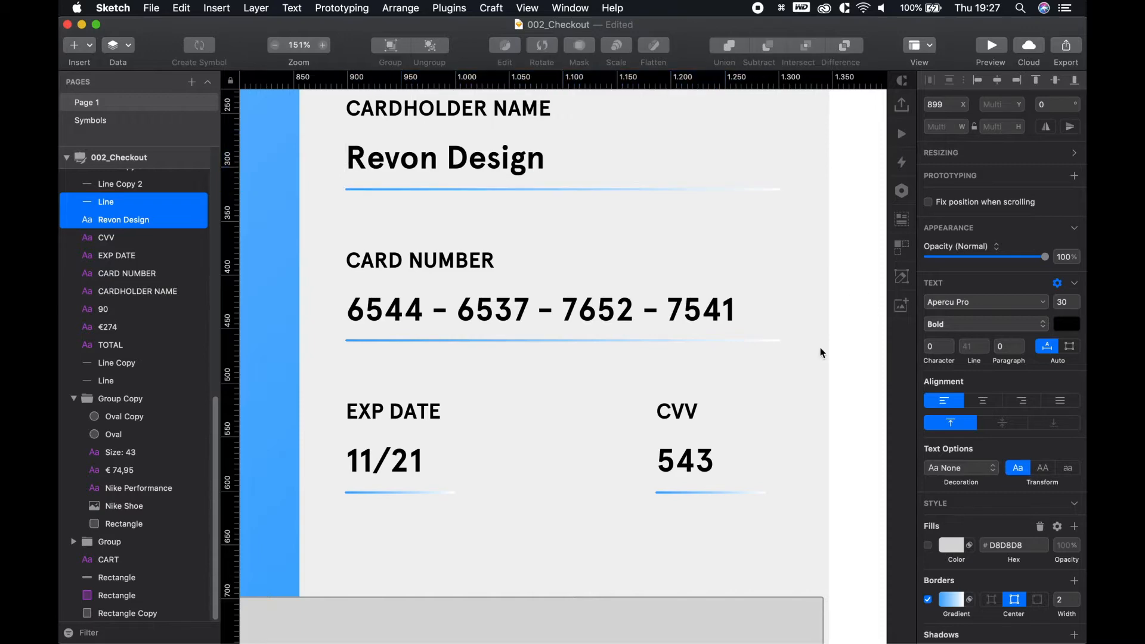
scroll(810, 365, "up", 2)
scroll(833, 399, "up", 4)
scroll(829, 411, "down", 2)
scroll(828, 417, "down", 8)
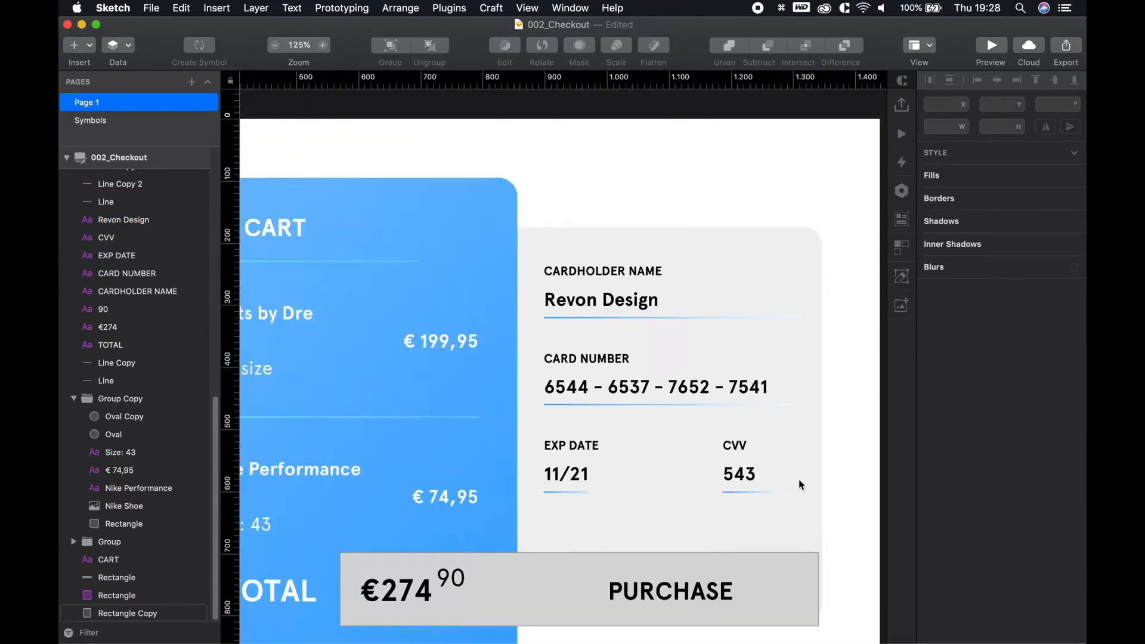
Draw a 1440×1080 rectangle over the 002_Checkout artboard and move it to the bottom of the layer list
key("space")
left_click_drag(836, 580, 815, 542)
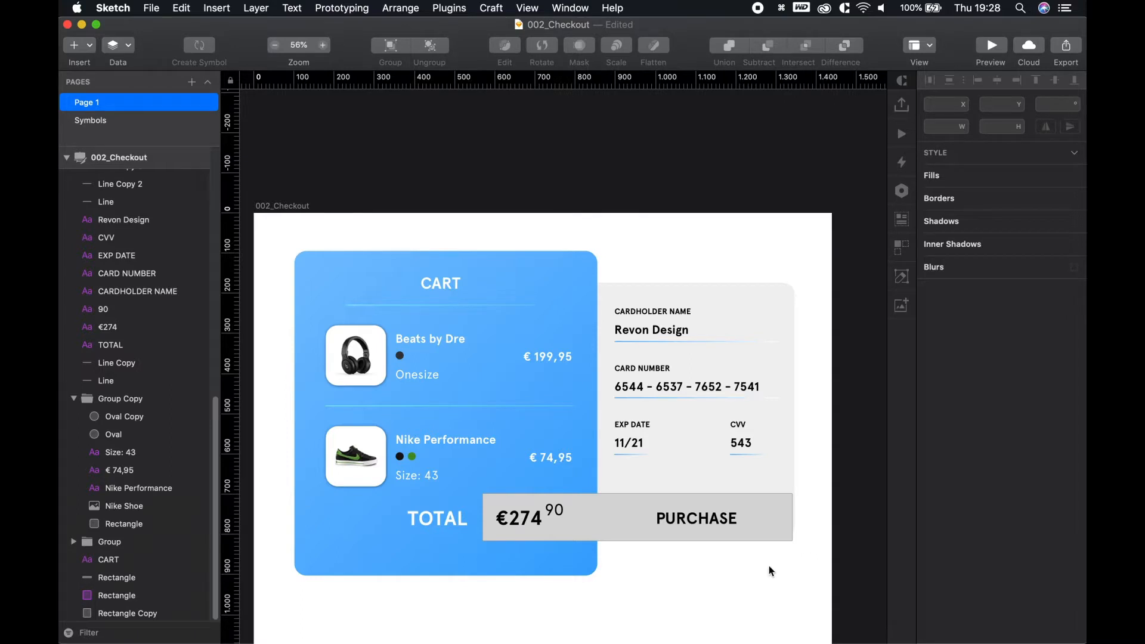
key("space")
left_click_drag(423, 203, 450, 117)
left_click(311, 123)
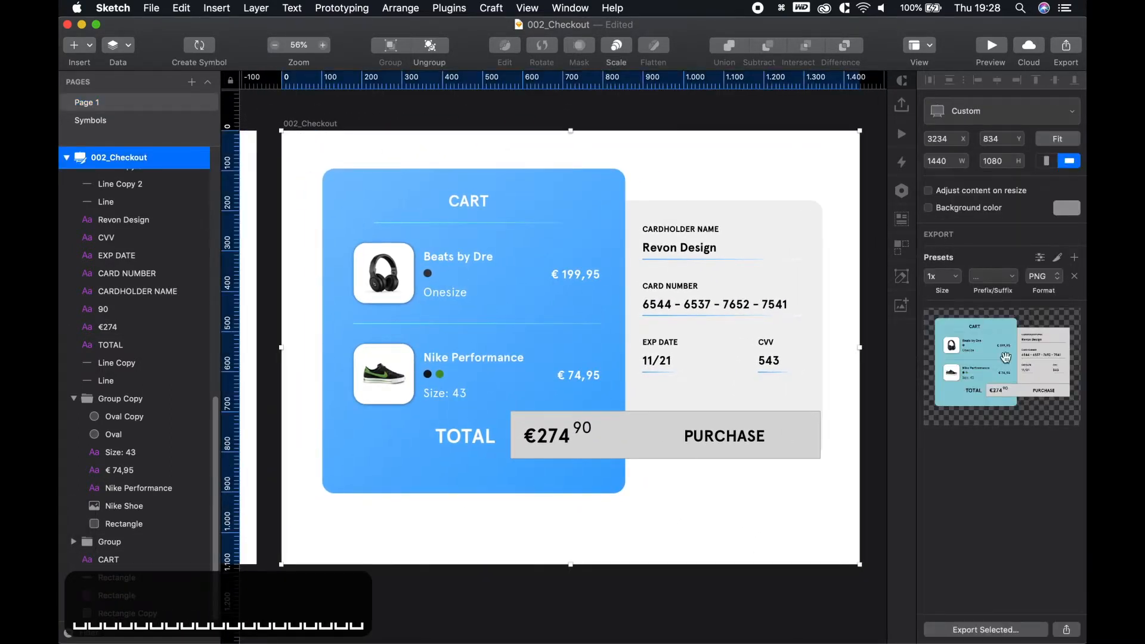
left_click(350, 113)
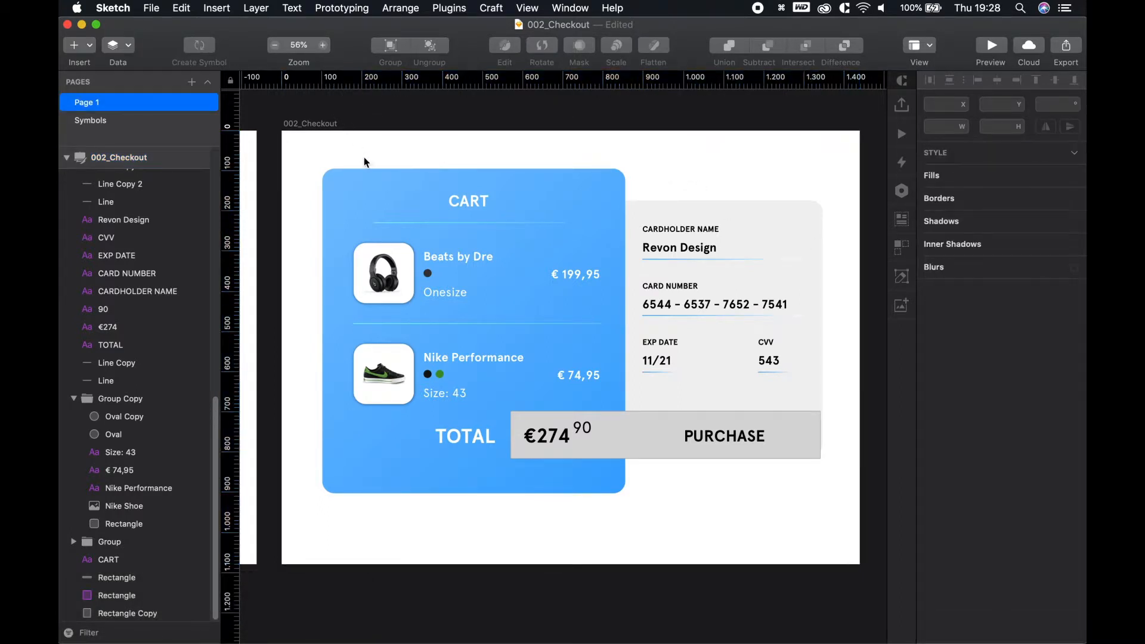
key("r")
mouse_move(281, 129)
left_mouse_down()
mouse_move(690, 417)
mouse_move(864, 555)
mouse_move(861, 565)
left_mouse_up()
mouse_move(174, 184)
left_mouse_down()
mouse_move(120, 601)
mouse_move(138, 622)
left_mouse_up()
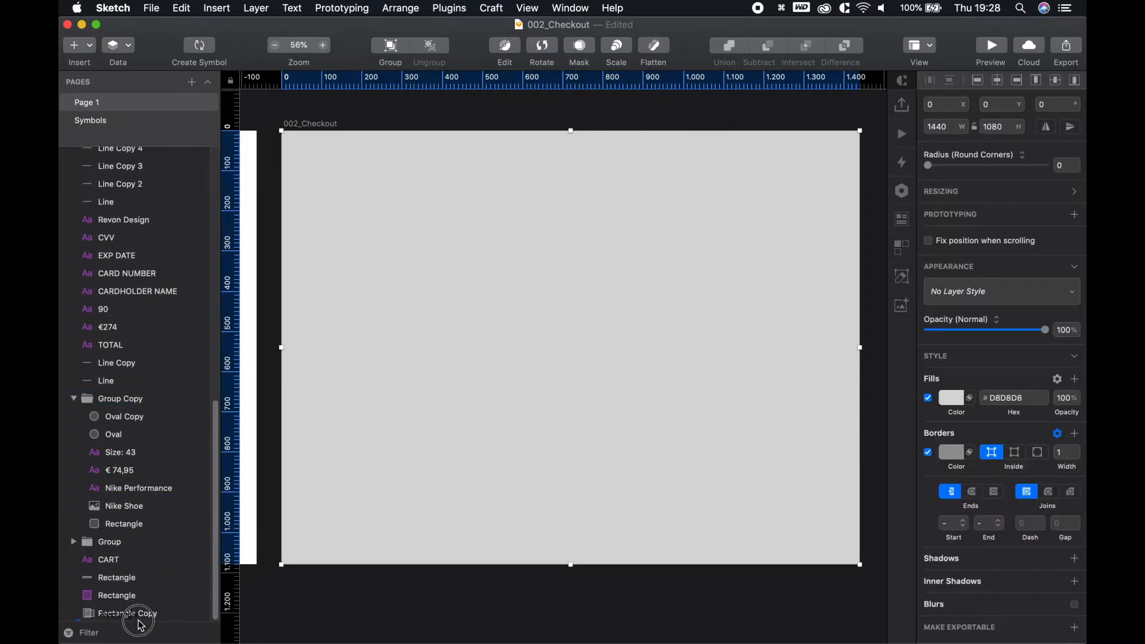
left_click_drag(143, 626, 143, 626)
scroll(455, 587, "right", 5)
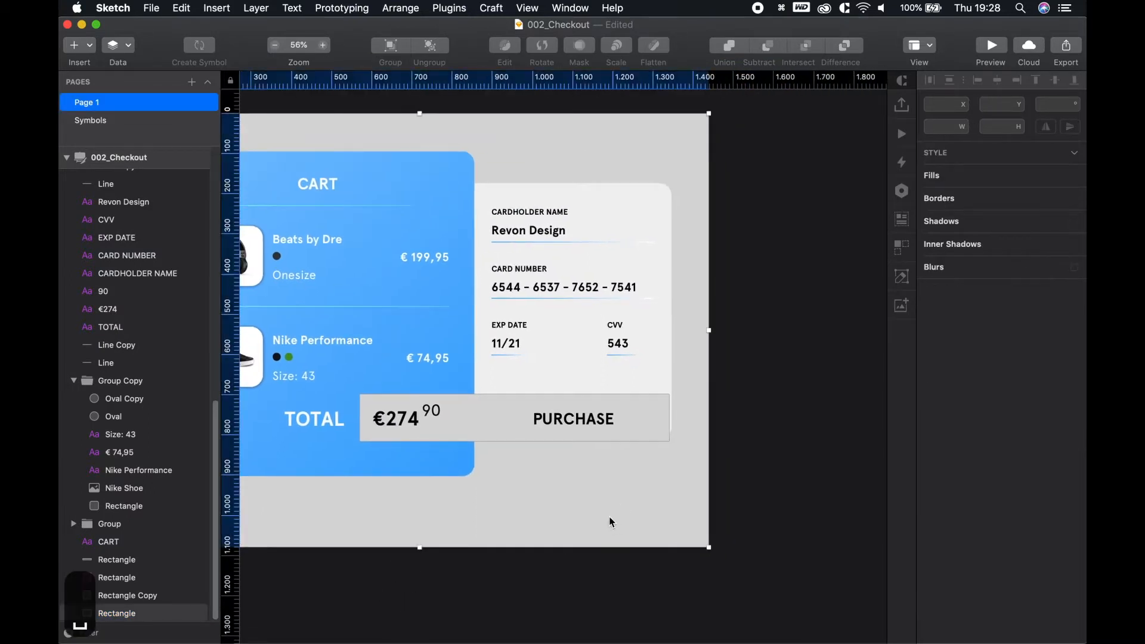
scroll(659, 572, "down", 5)
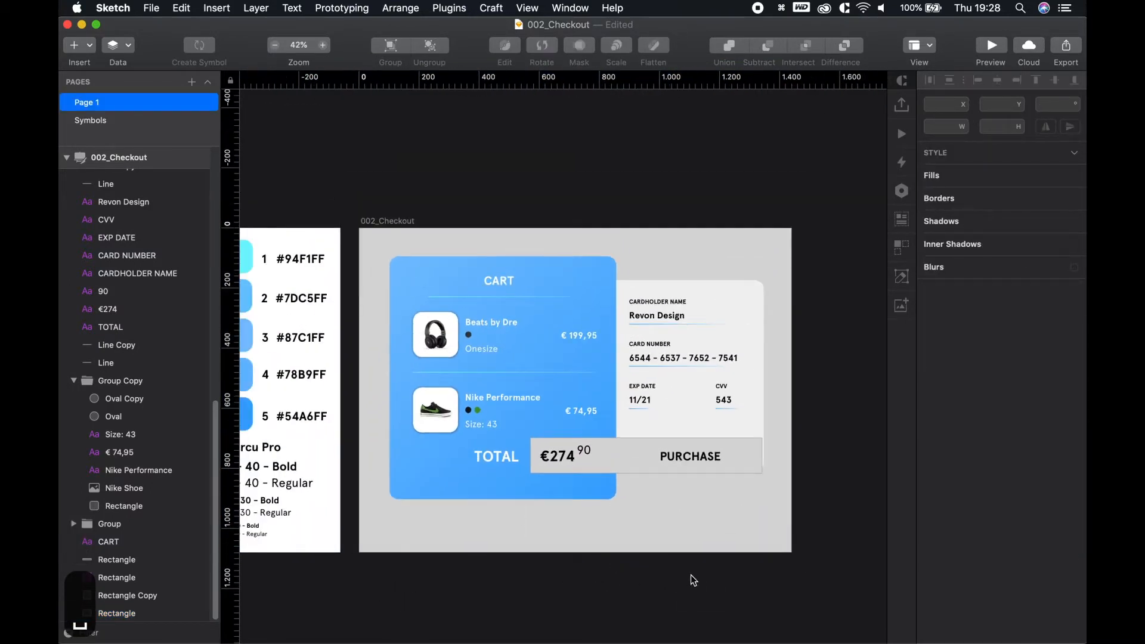
Remove the background's border and give it a linear gradient fill running from top-left to bottom-right corner
left_click(928, 453)
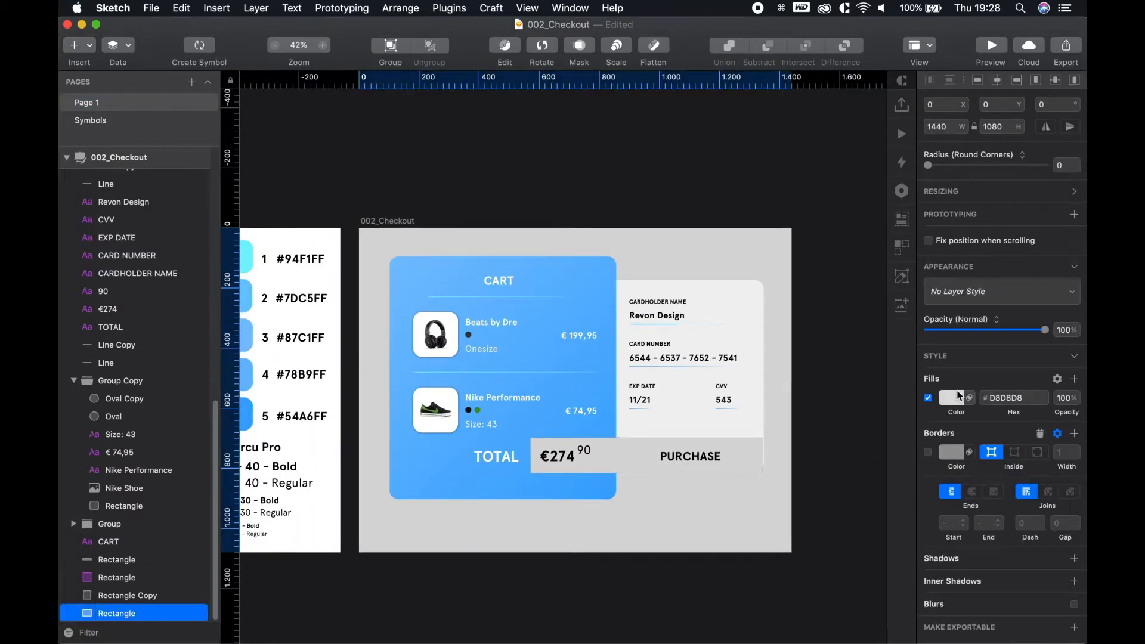
left_click(954, 398)
left_click(968, 407)
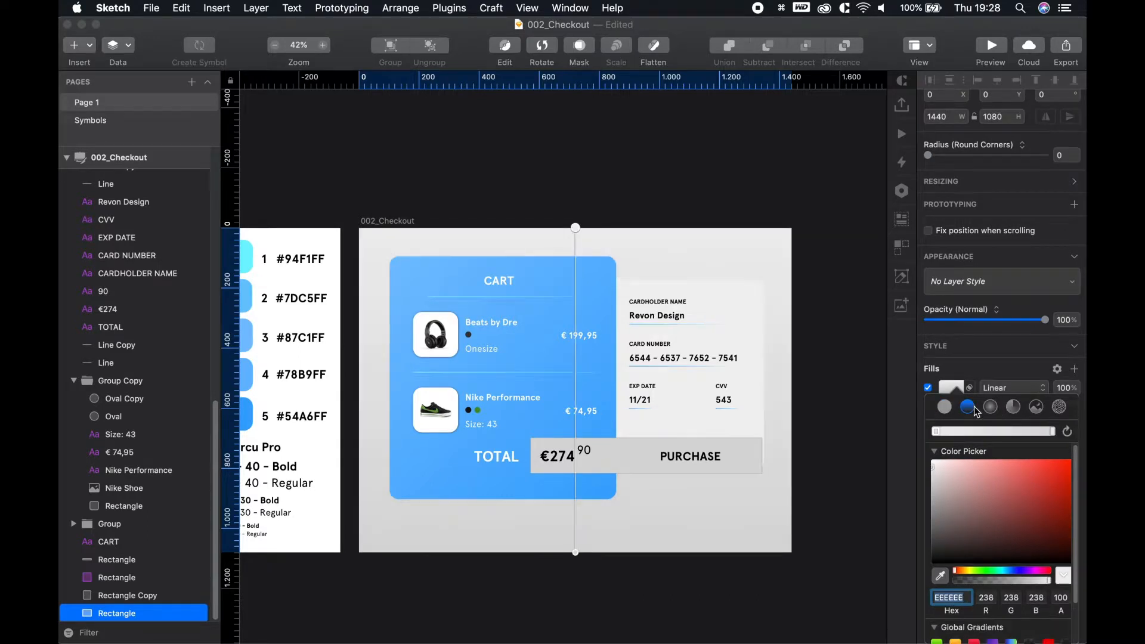
left_click(715, 540)
key("space")
left_click_drag(678, 598, 764, 599)
left_click(962, 407)
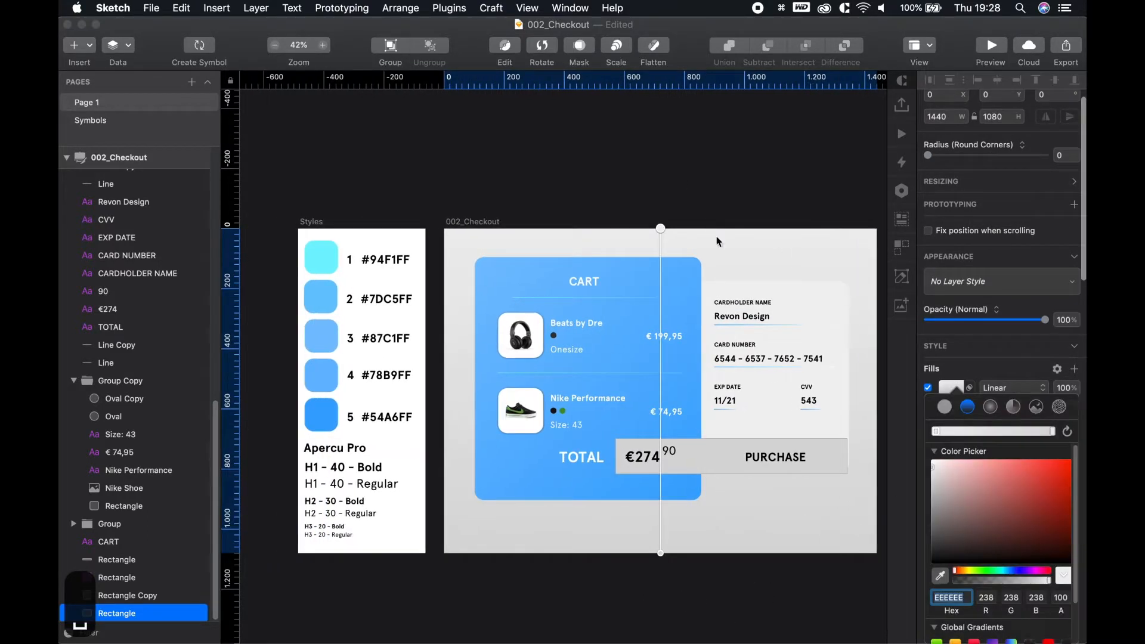
left_click_drag(660, 228, 442, 233)
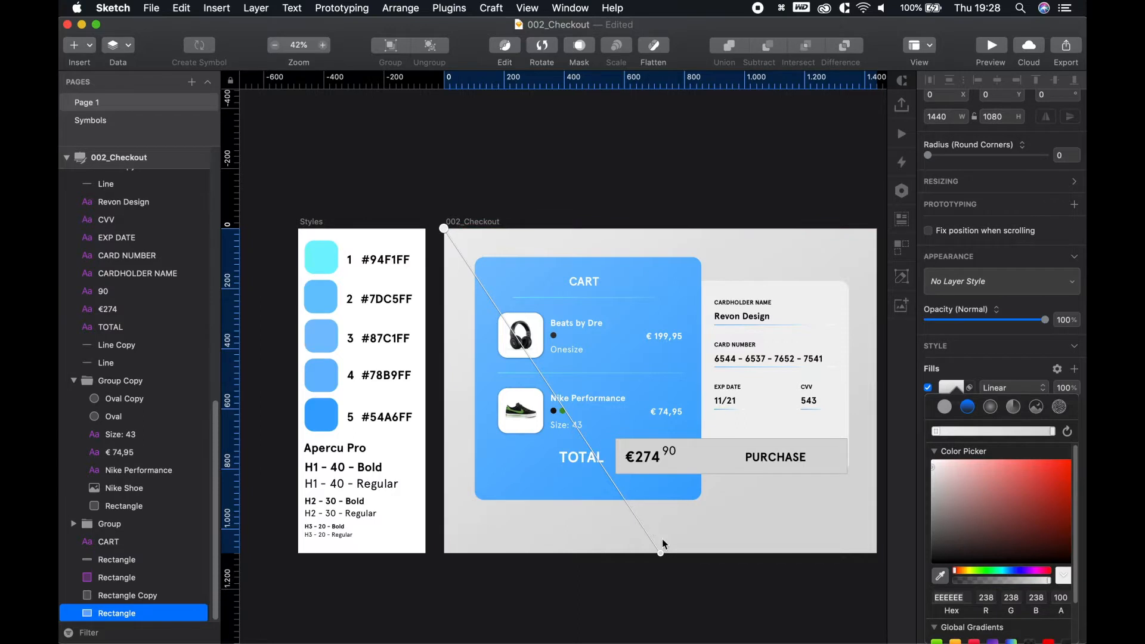
left_click_drag(661, 553, 876, 551)
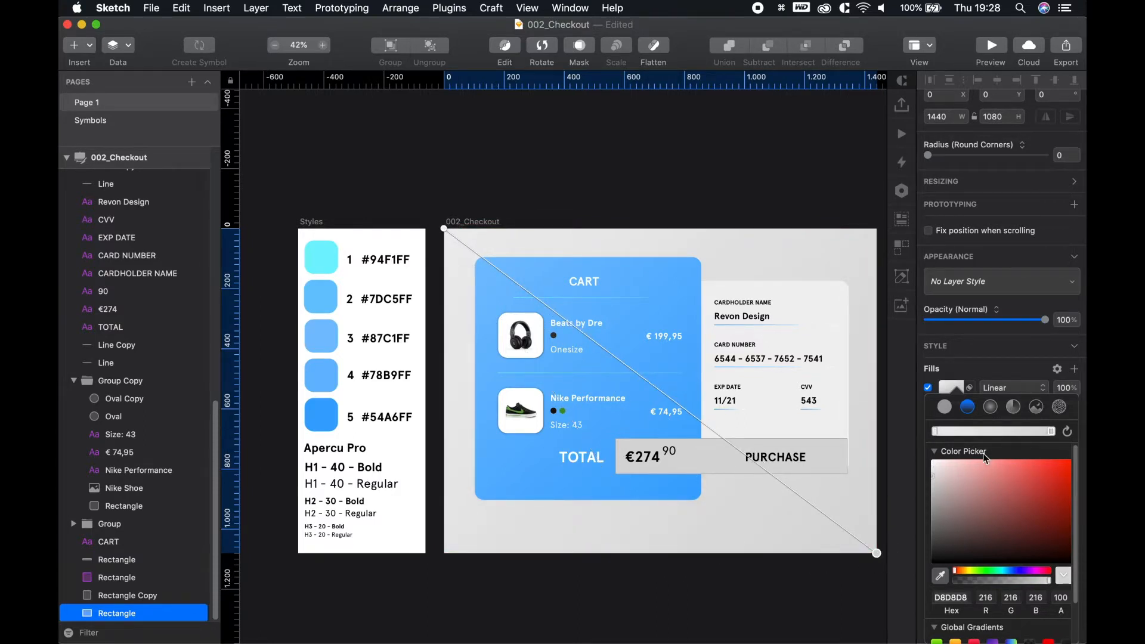
Sample swatch colours to set the gradient stops to #78B9FF and #94F1FF
left_click_drag(935, 434, 901, 433)
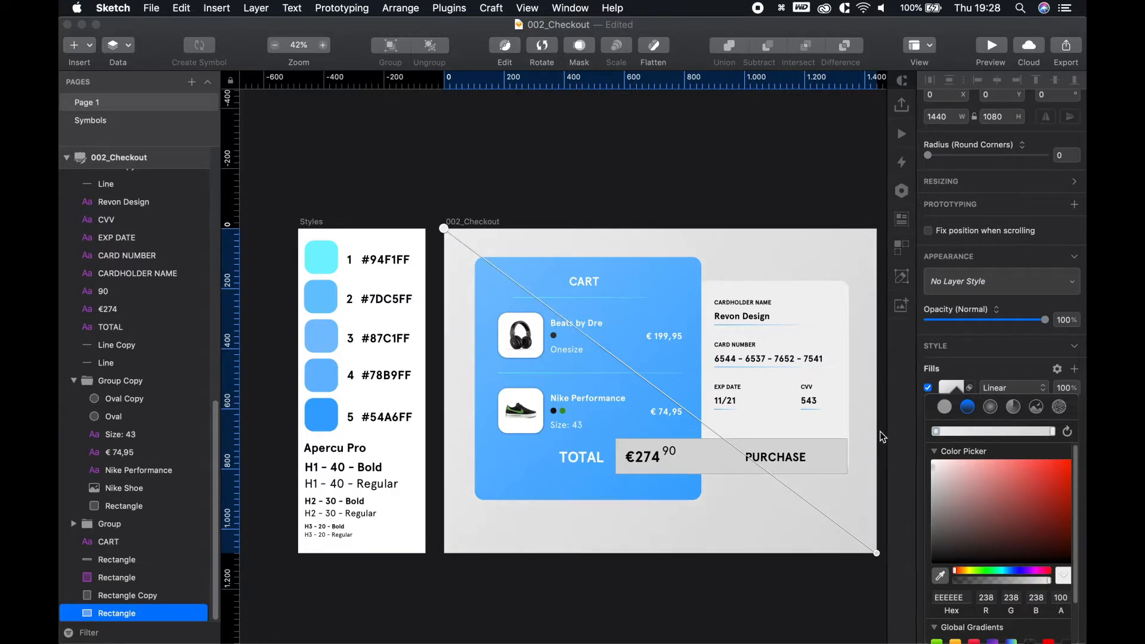
key("ctrl+c")
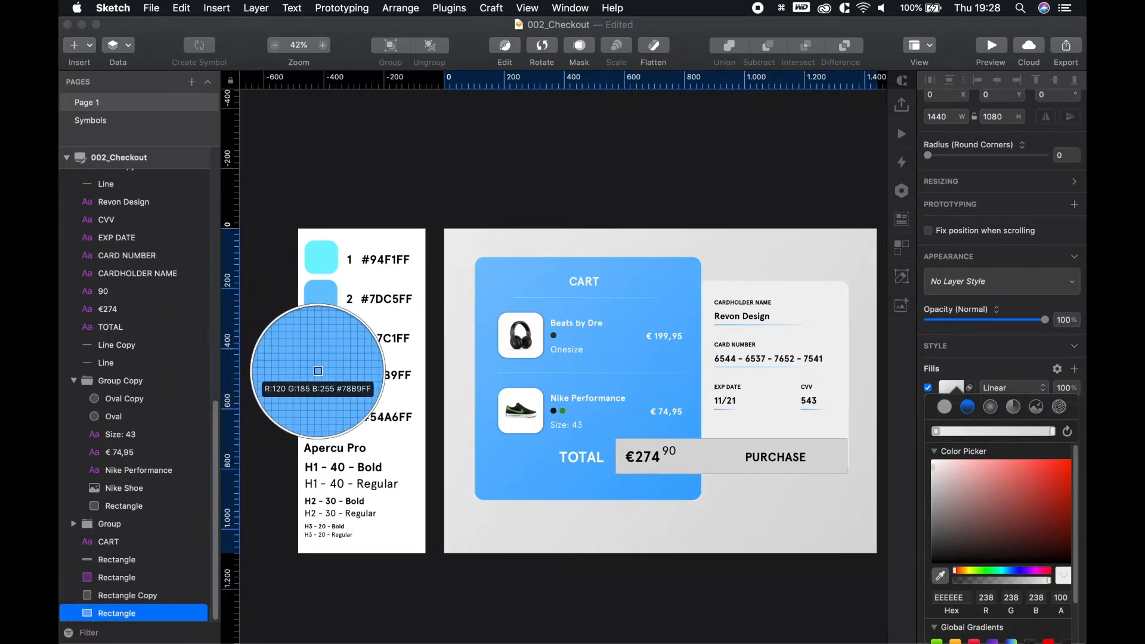
left_click(318, 371)
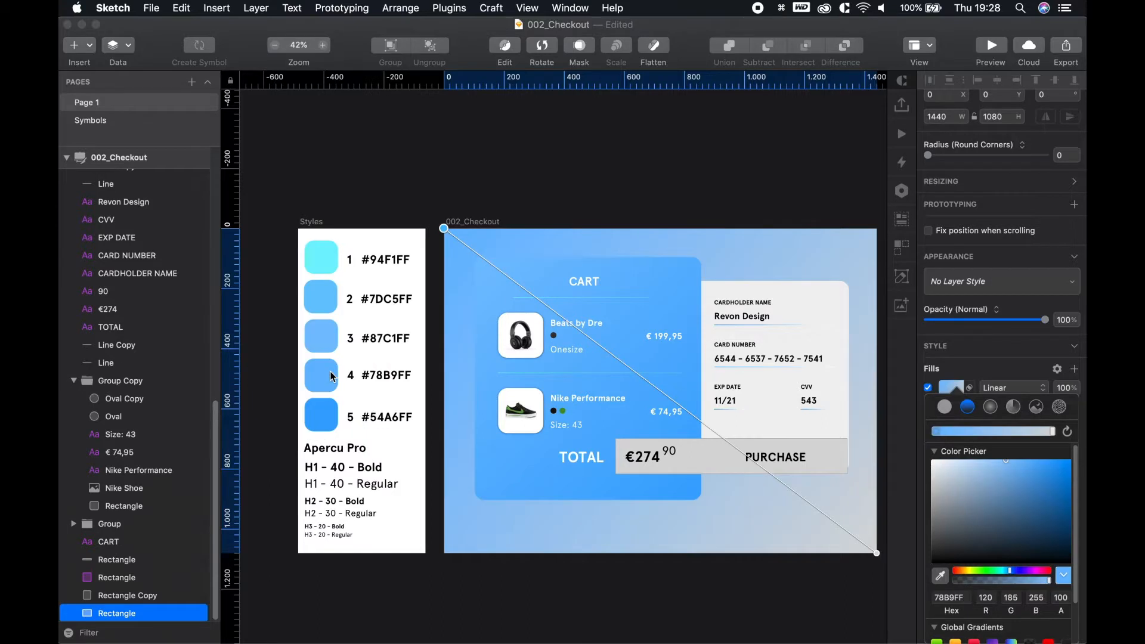
left_click(1052, 433)
key("ctrl+c")
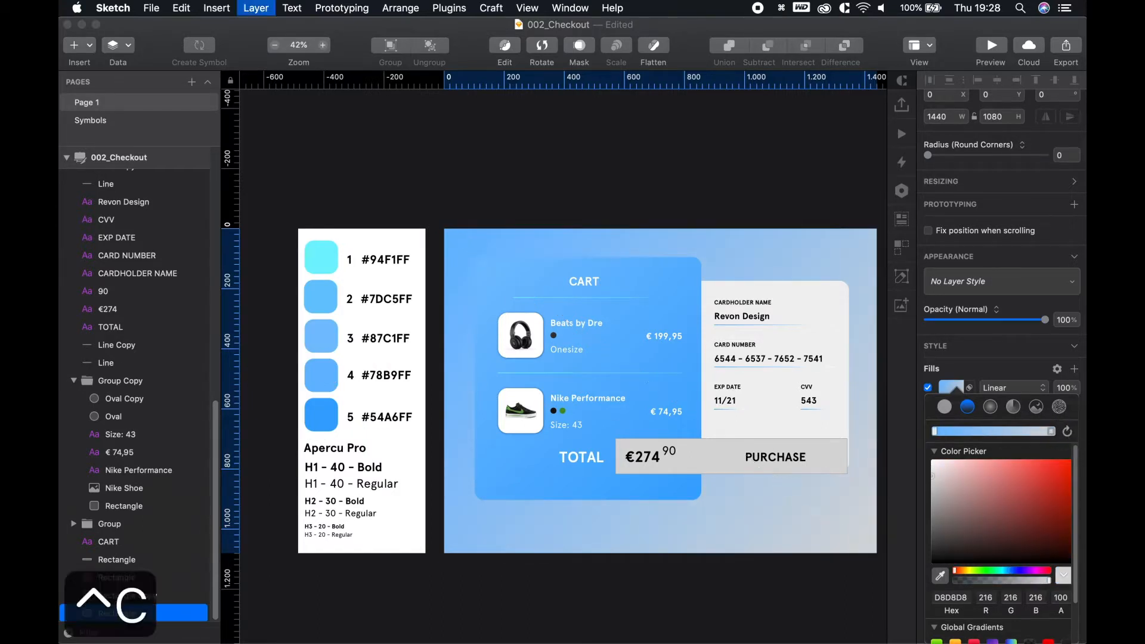
left_click(330, 260)
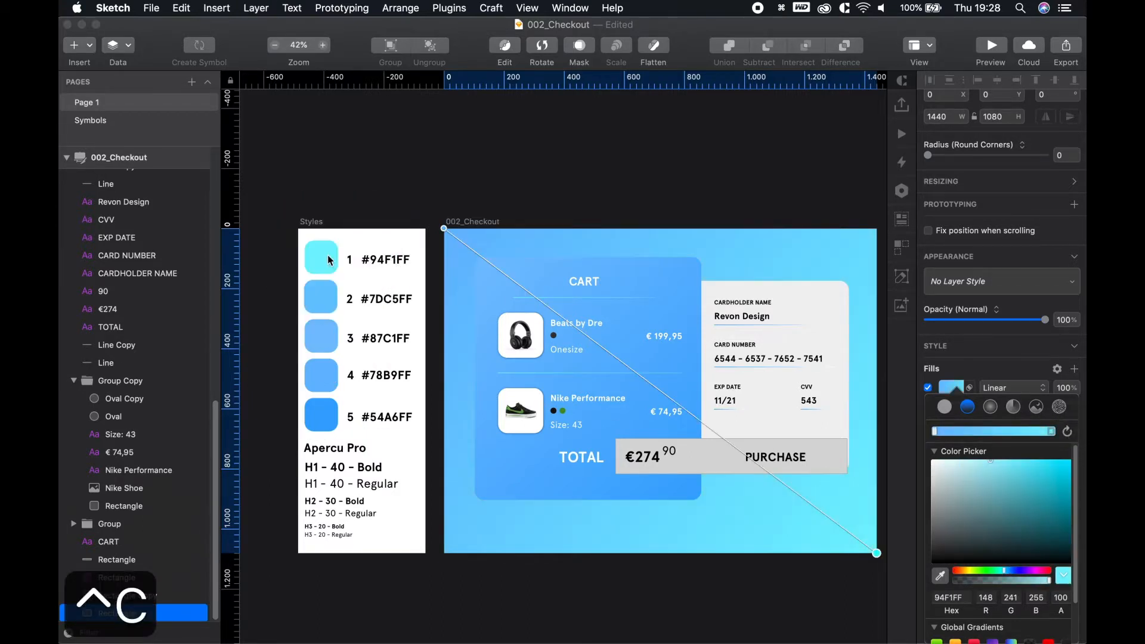
left_click(614, 190)
scroll(664, 331, "up", 4)
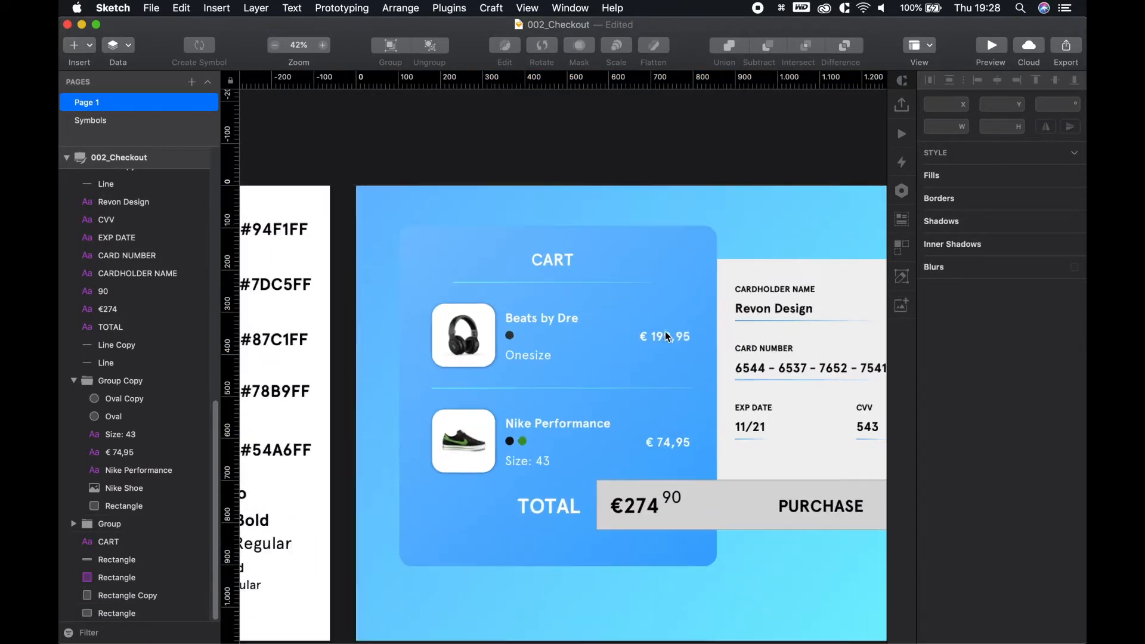
key("space")
left_click_drag(737, 175, 591, 119)
Set the payment panel's fill colour to #FFFFFF
left_click(740, 208)
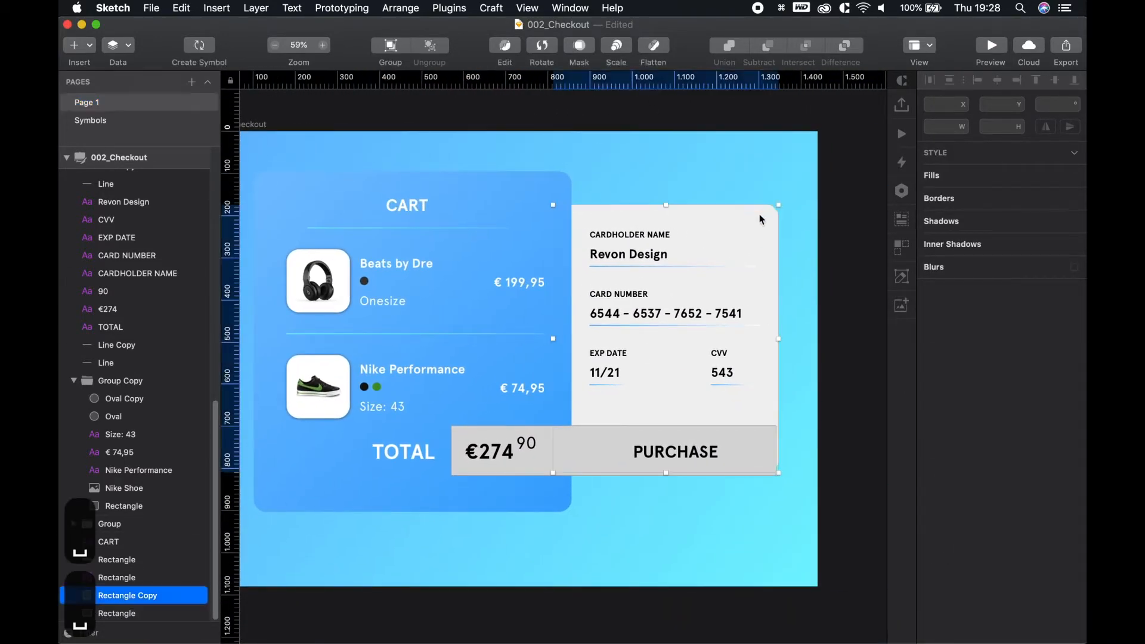
left_click(951, 403)
left_click_drag(949, 444, 863, 394)
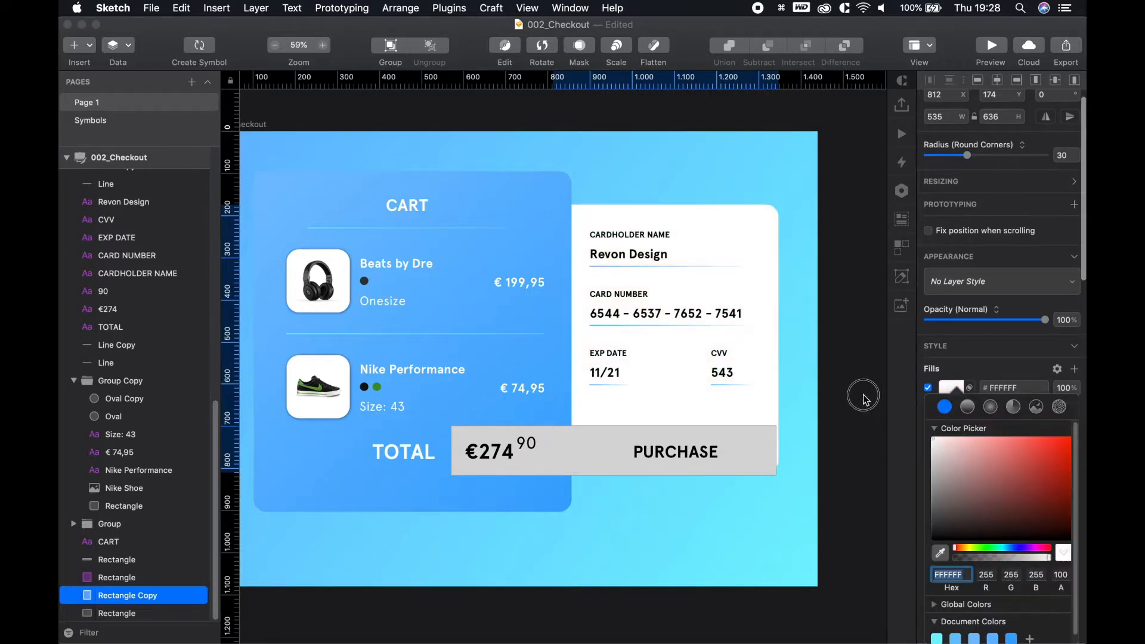
left_click(823, 122)
key("space")
left_click_drag(526, 360, 607, 336)
left_click(807, 518)
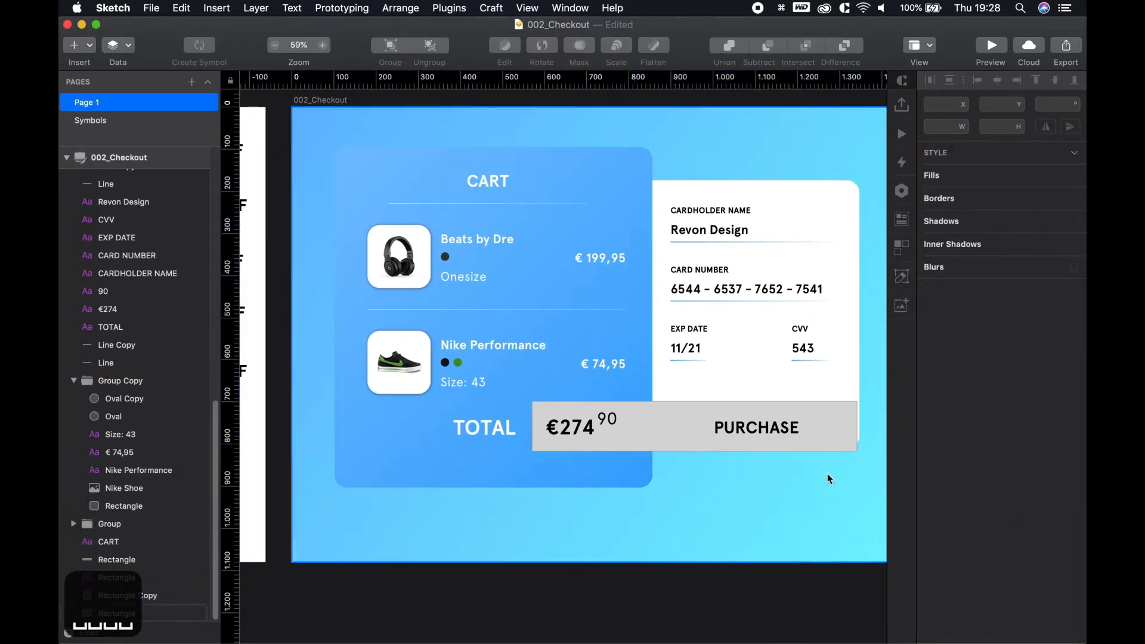
Bring the PURCHASE area into view and select the grey PURCHASE bar
key("space")
left_click_drag(831, 447, 732, 445)
scroll(561, 437, "up", 5)
key("space")
left_click_drag(561, 440, 596, 467)
left_click(571, 414)
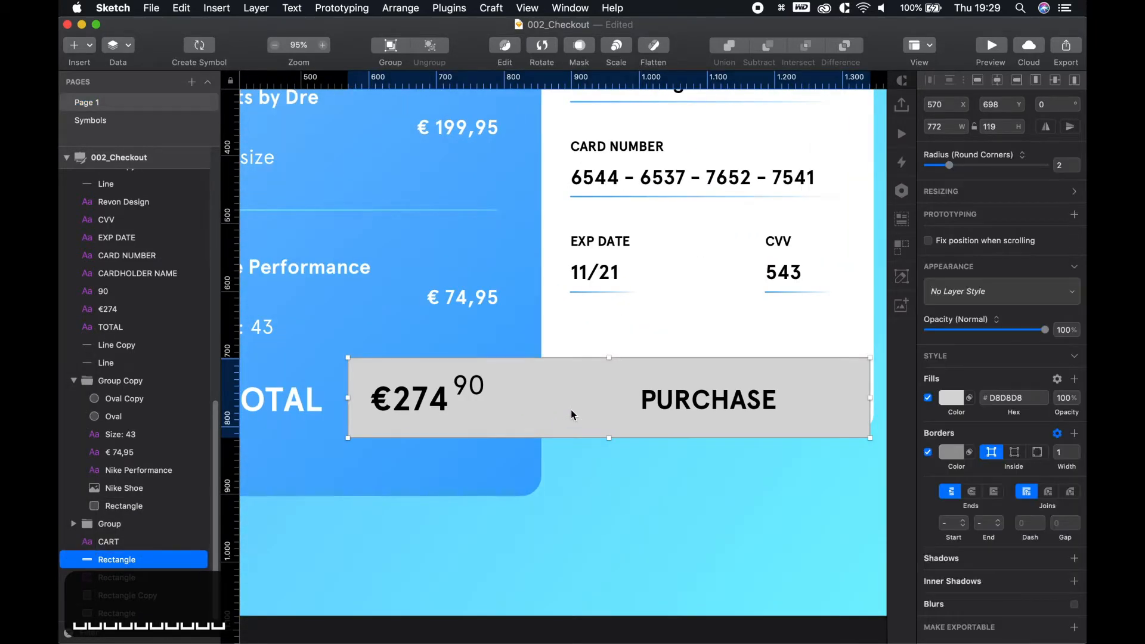
Delete the PURCHASE bar and draw a rounded box 110 high around the €274 price
key("BackSpace")
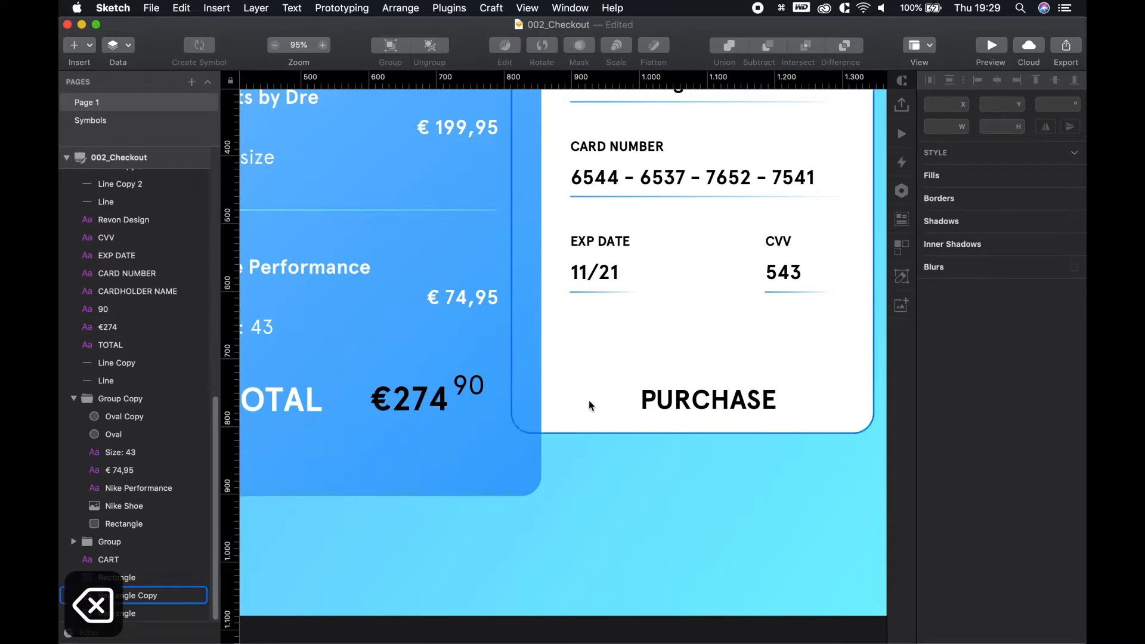
key("u")
left_click_drag(541, 433, 350, 357)
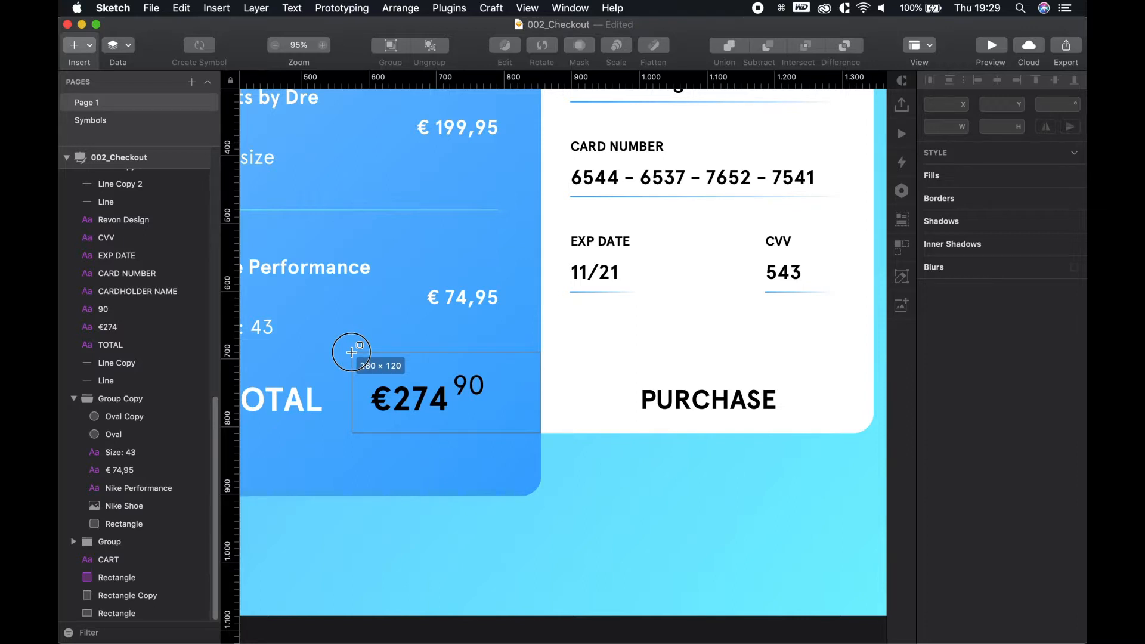
left_click_drag(350, 355, 349, 366)
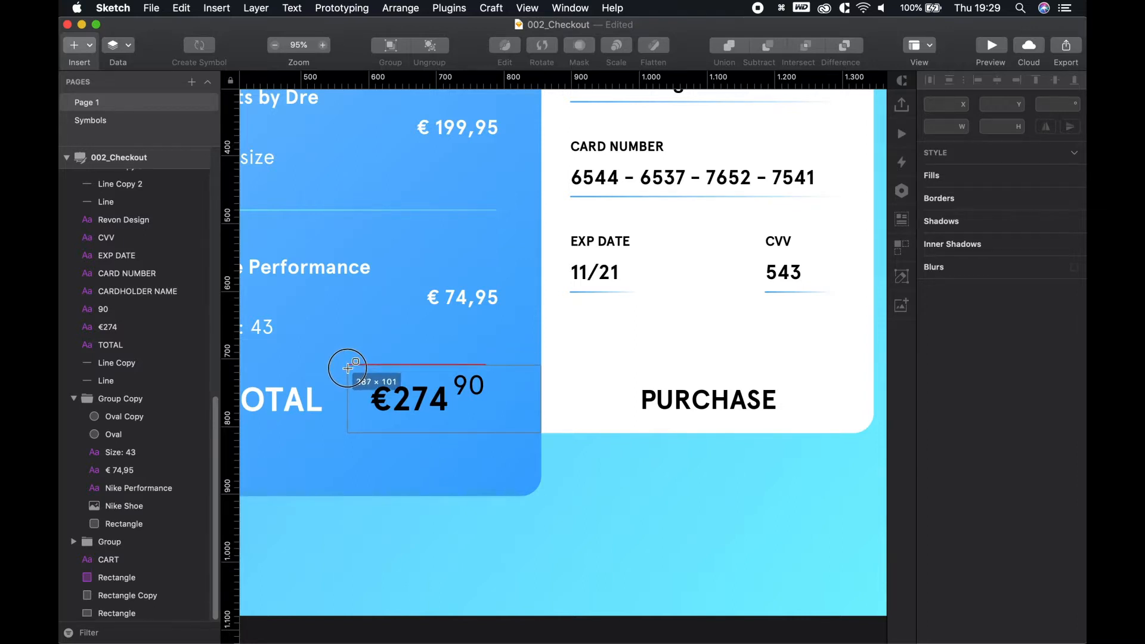
left_click_drag(349, 361, 349, 365)
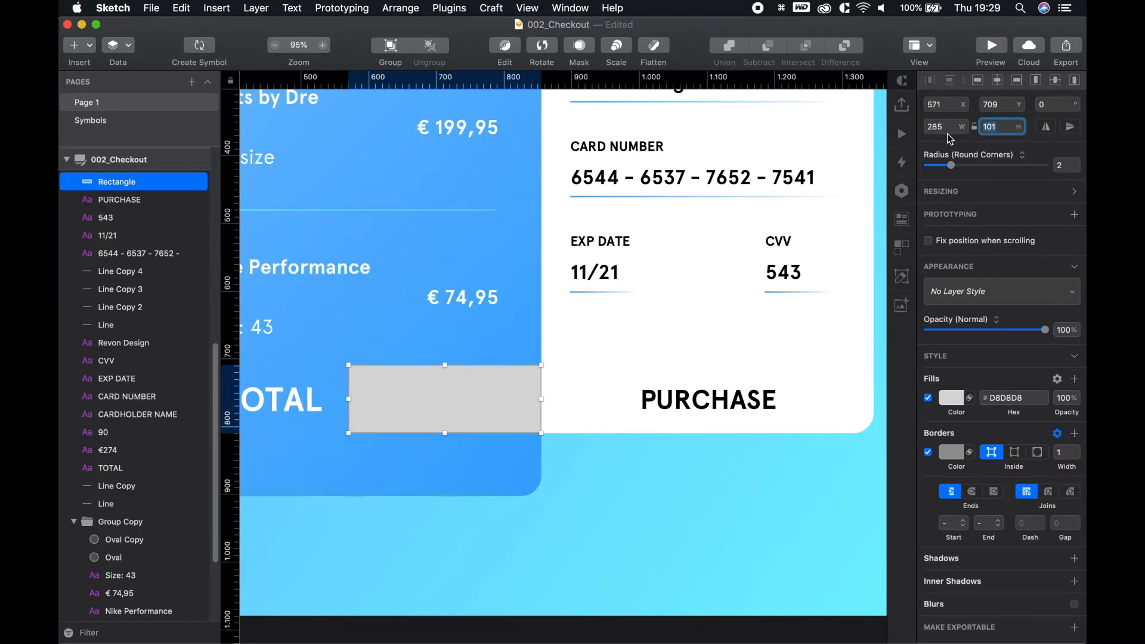
type("110")
key("Return")
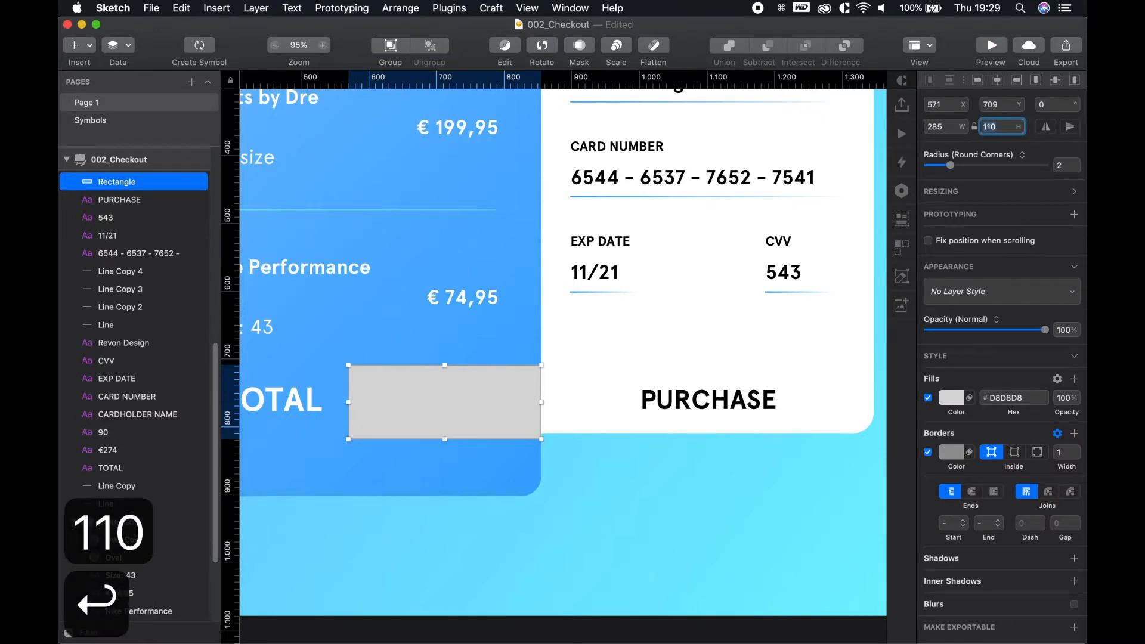
key("Escape")
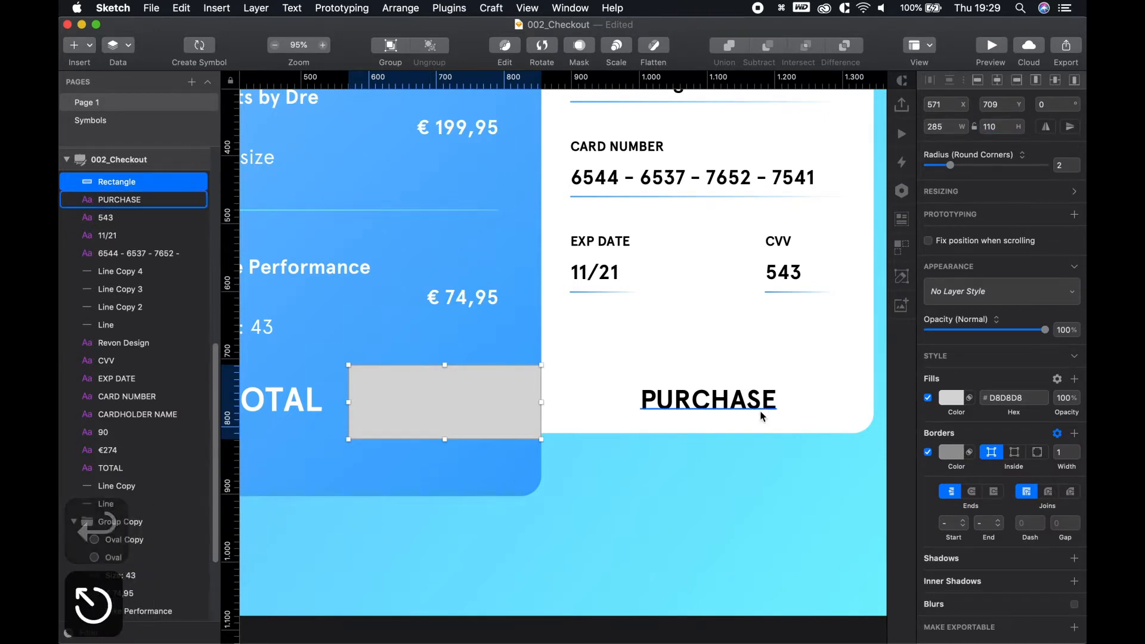
Position the grey box and move its layer below the €274 price text
left_click(671, 533)
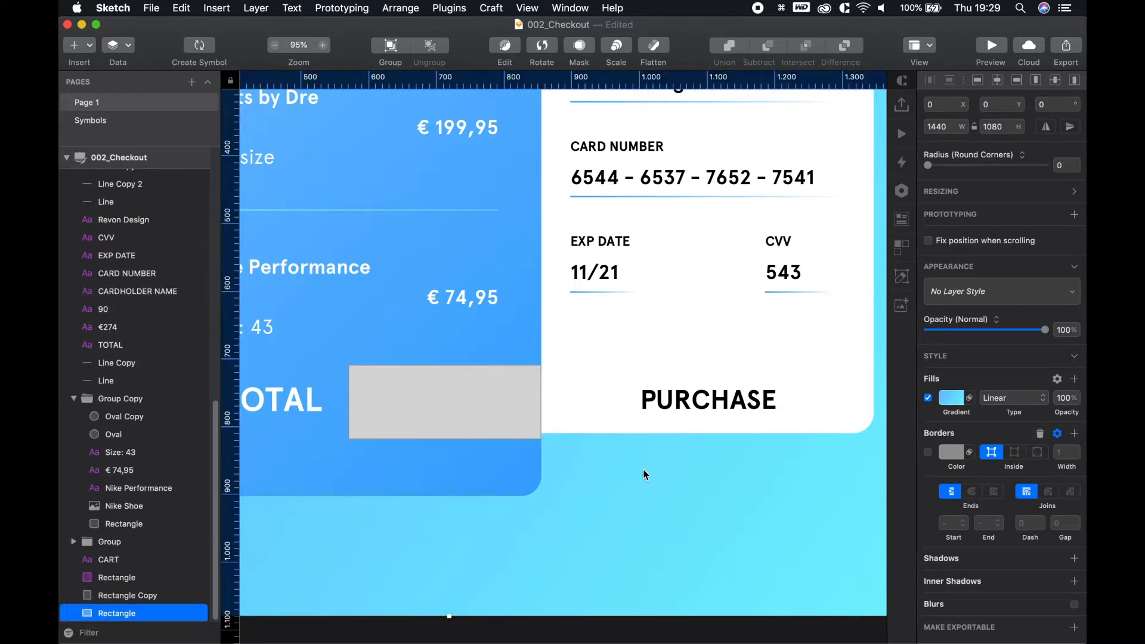
left_click_drag(503, 399, 512, 392)
left_click_drag(513, 396, 515, 395)
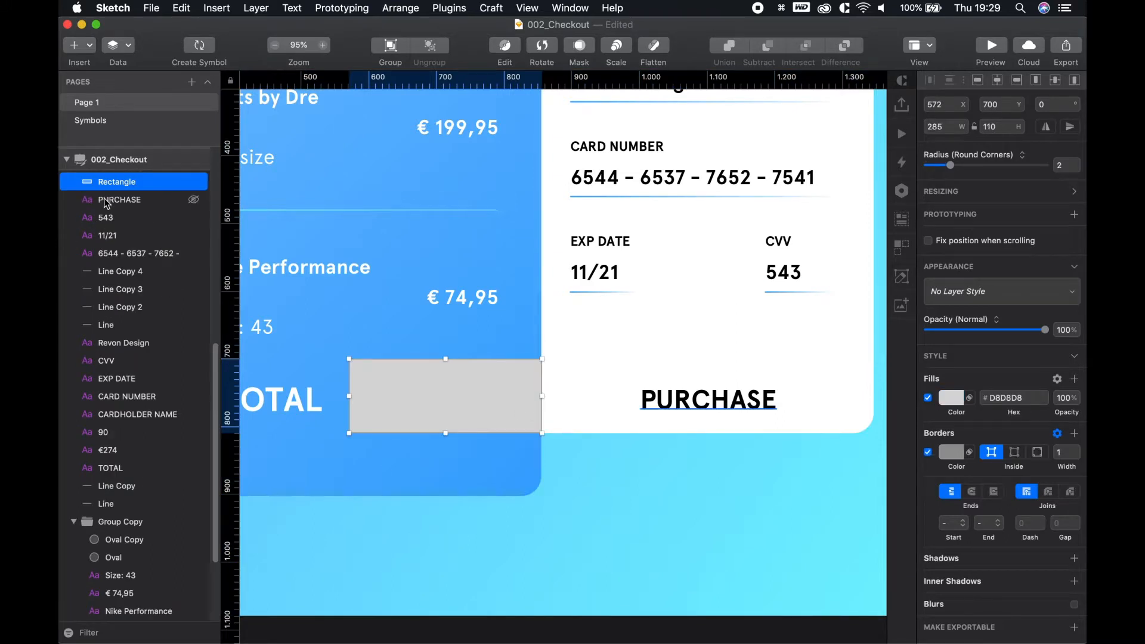
left_click_drag(107, 190, 126, 477)
left_click(583, 564)
left_click(493, 395)
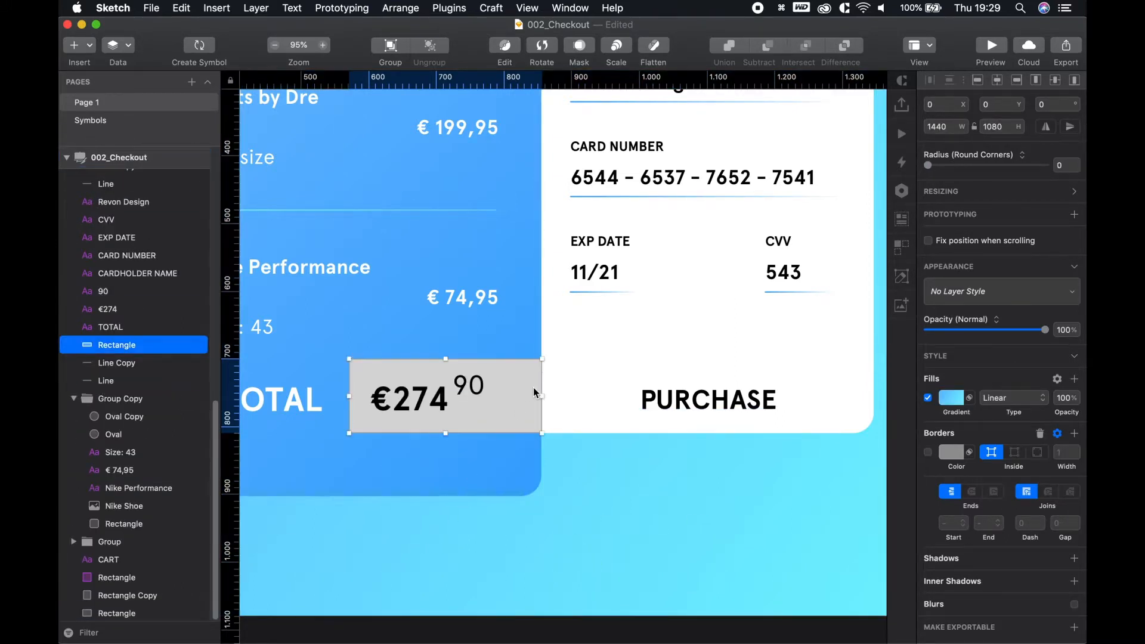
Round the background rectangle's corners to a radius of 45
left_click(694, 495)
scroll(665, 504, "left", 5)
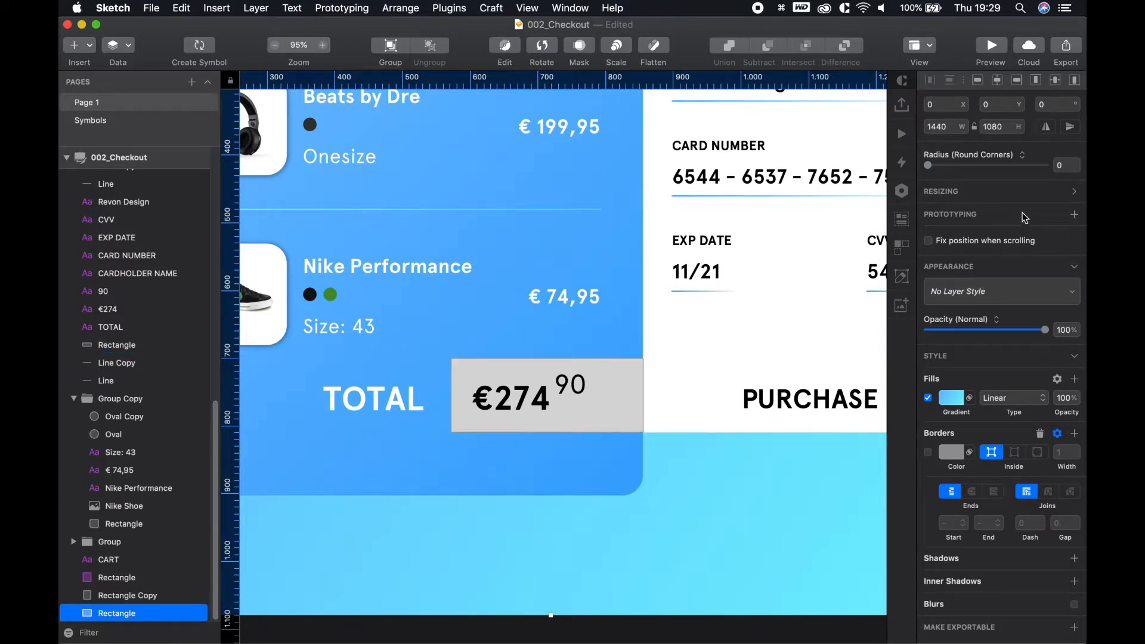
left_click_drag(925, 170, 961, 166)
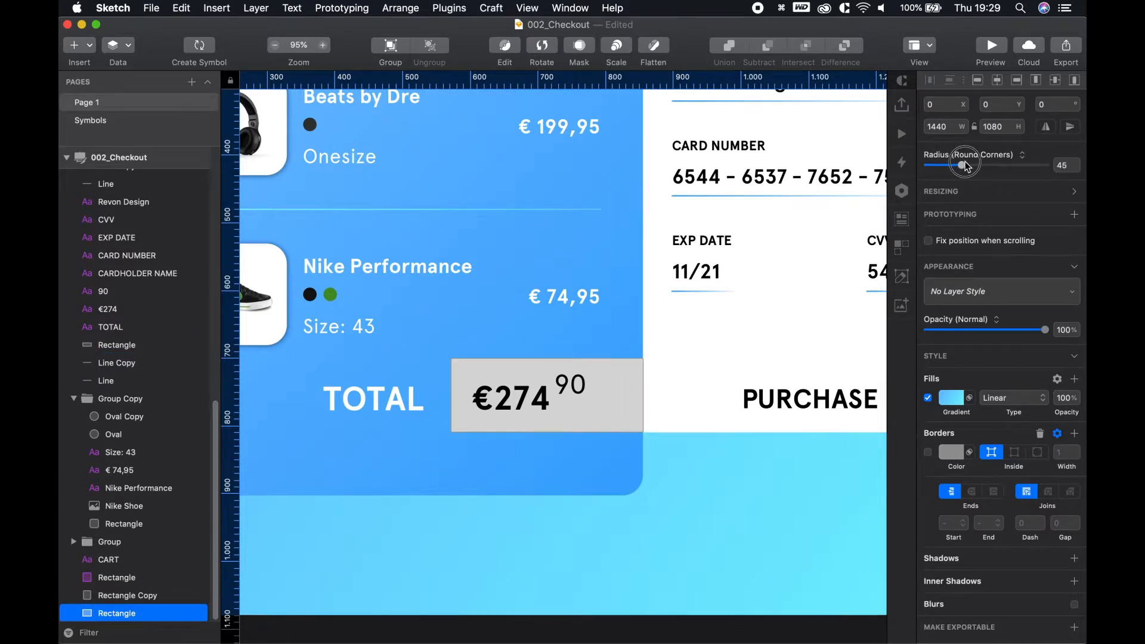
Set the grey price box behind €274.90 to a corner radius of 30
left_click(618, 408)
left_click_drag(954, 166, 990, 167)
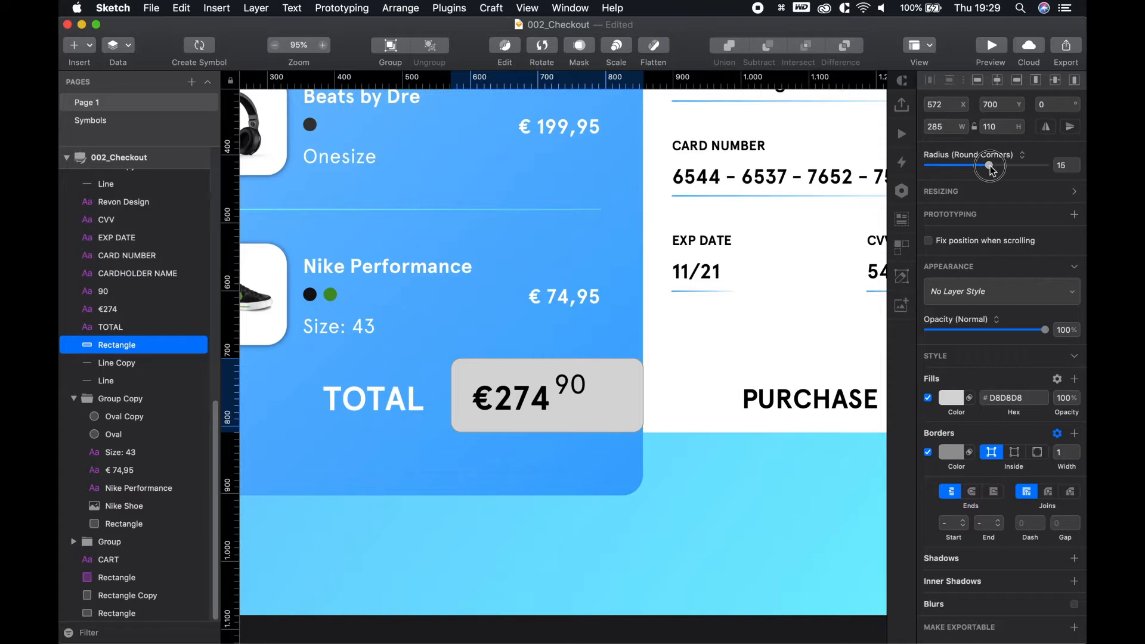
left_click_drag(991, 169, 1015, 167)
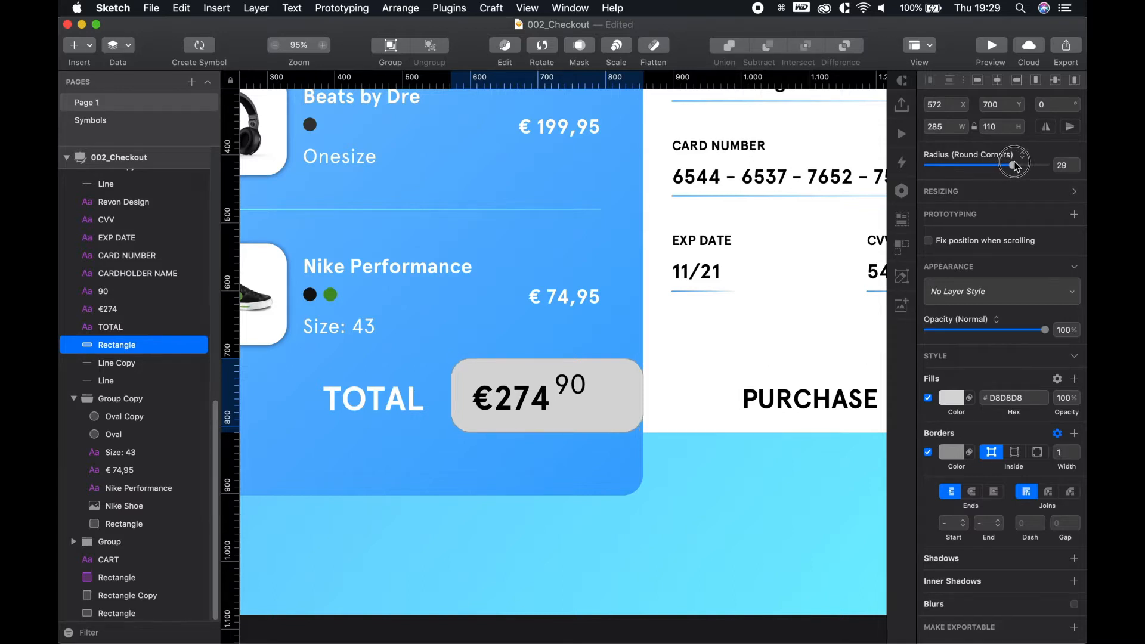
left_click(1076, 166)
type("30")
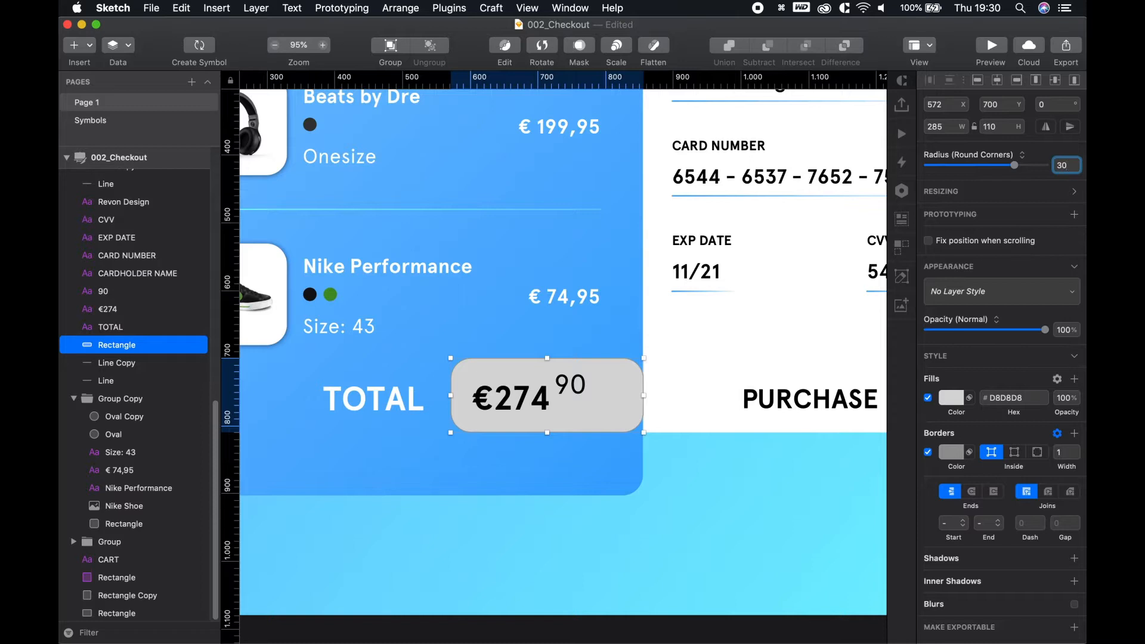
Enter per-corner radius values for the grey €274 price box
type(";")
type("0;")
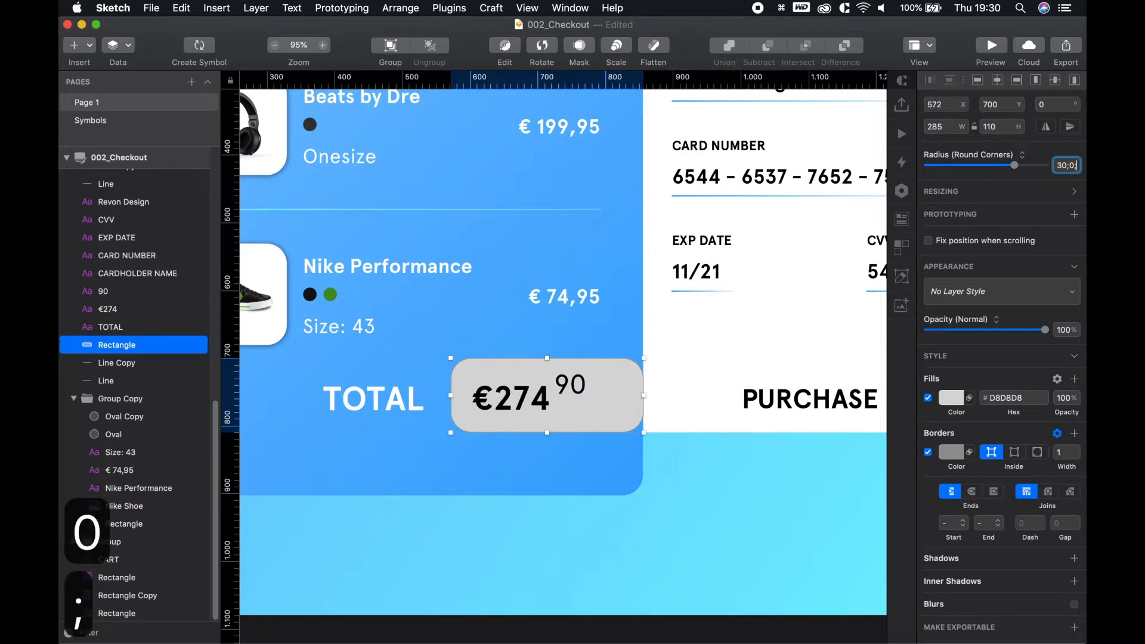
type("0")
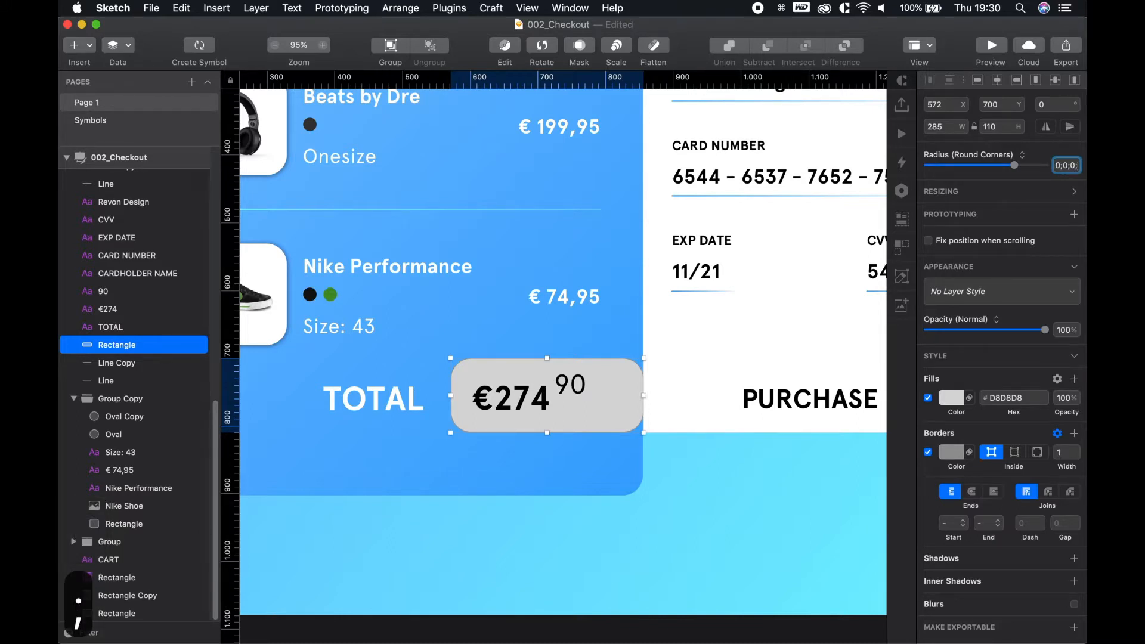
type("30")
key("Return")
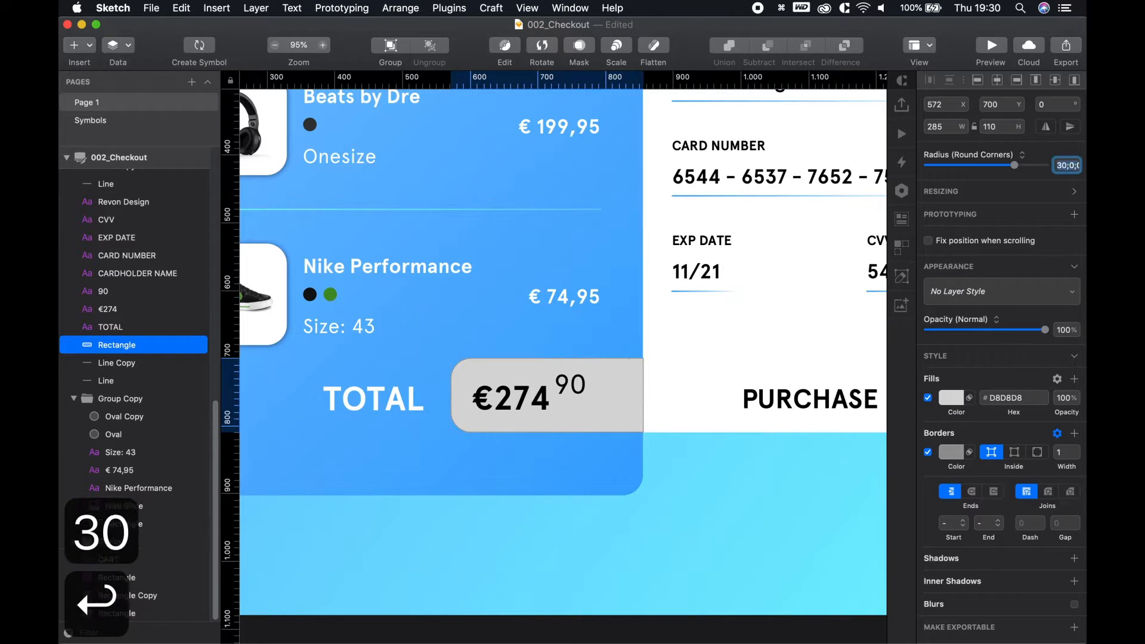
left_click(702, 524)
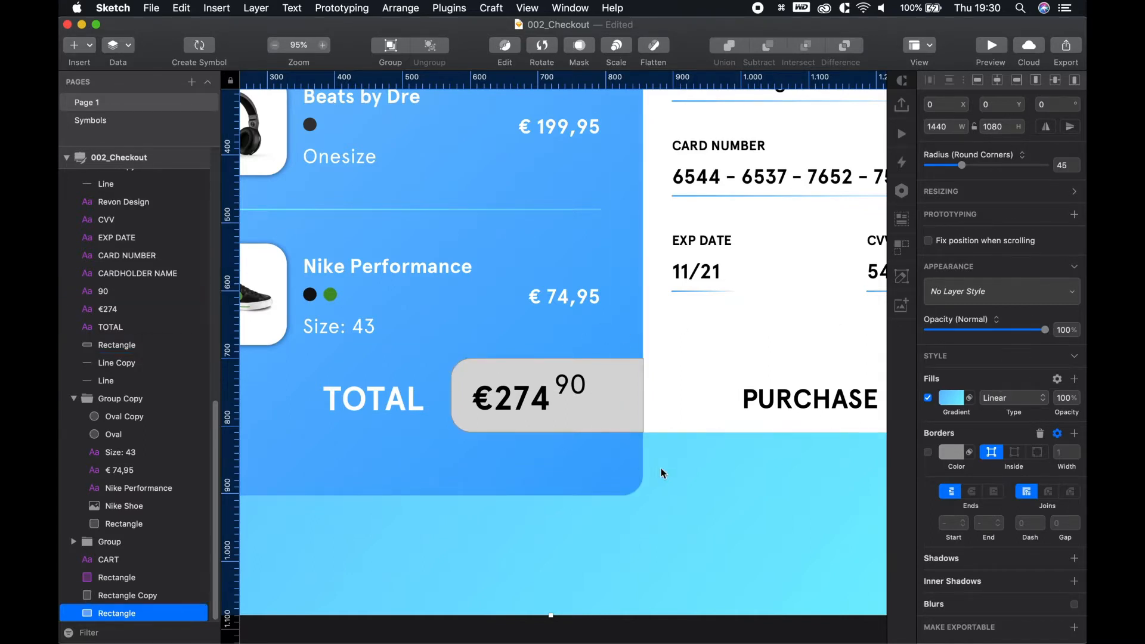
left_click(617, 403)
Edit the corner values to 30;30;0;0, then undo the stray text layer created by accident
key("t")
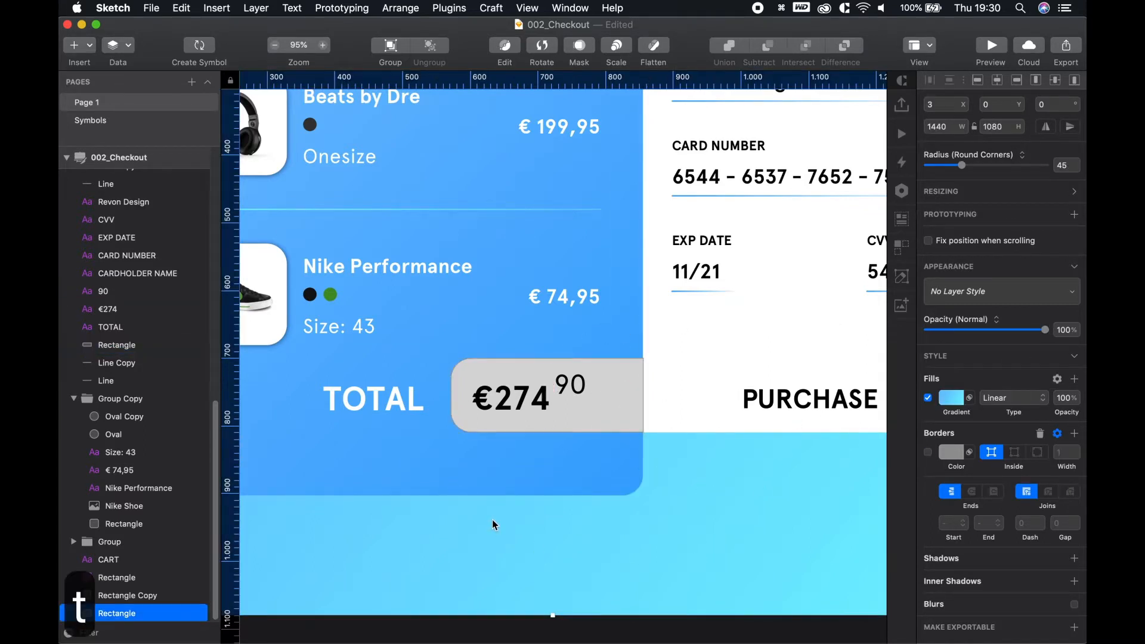
left_click(376, 459)
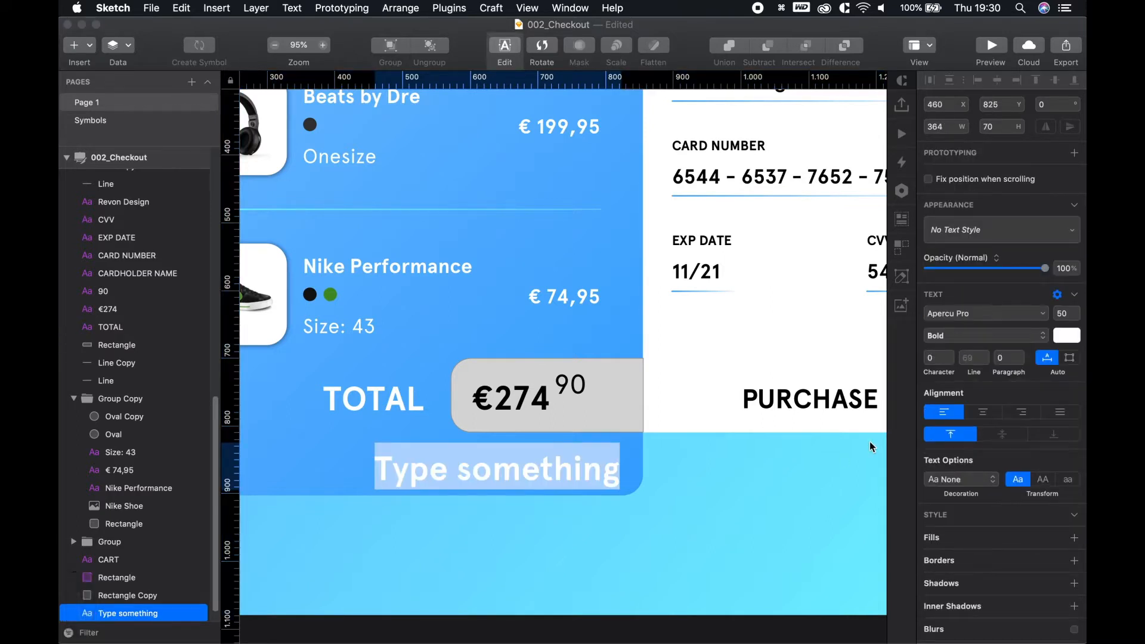
type("30")
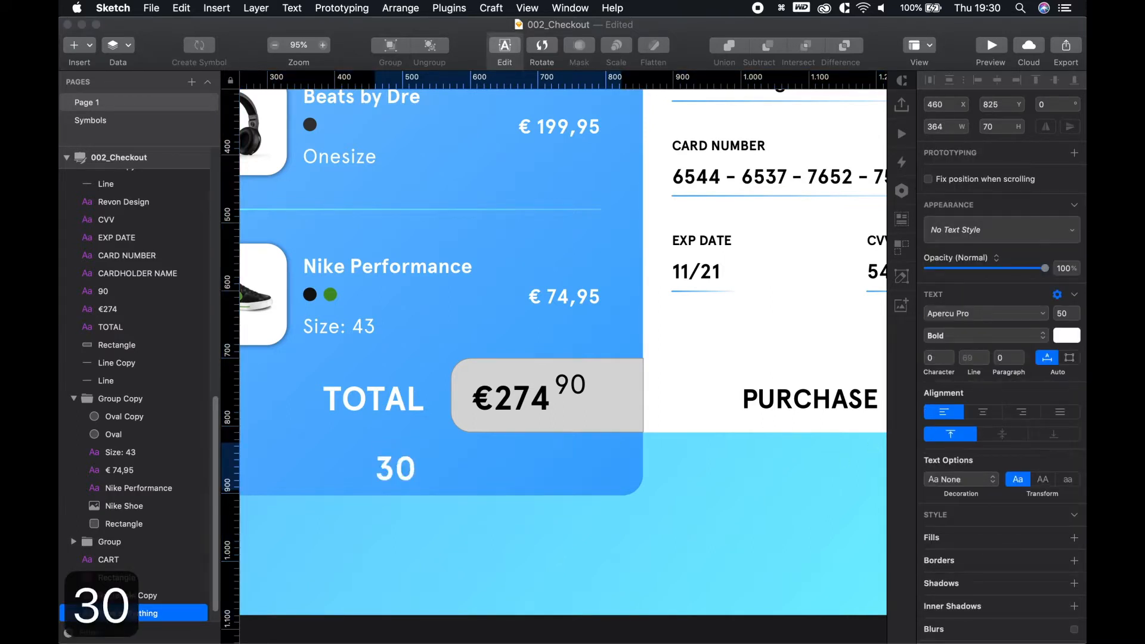
type(";")
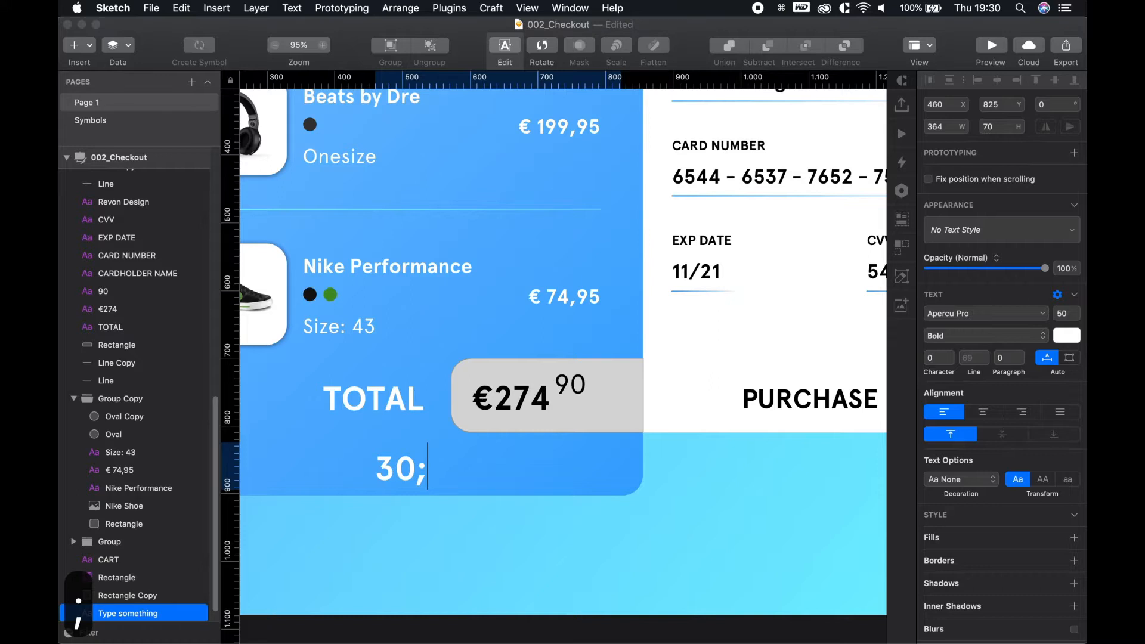
type("30;")
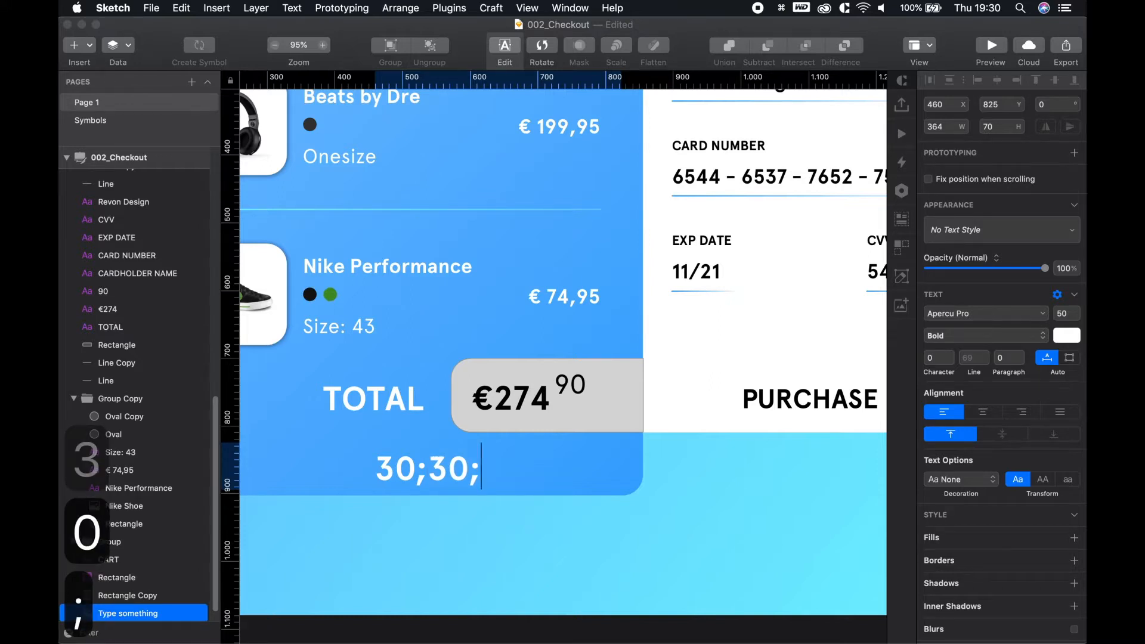
type("0;0")
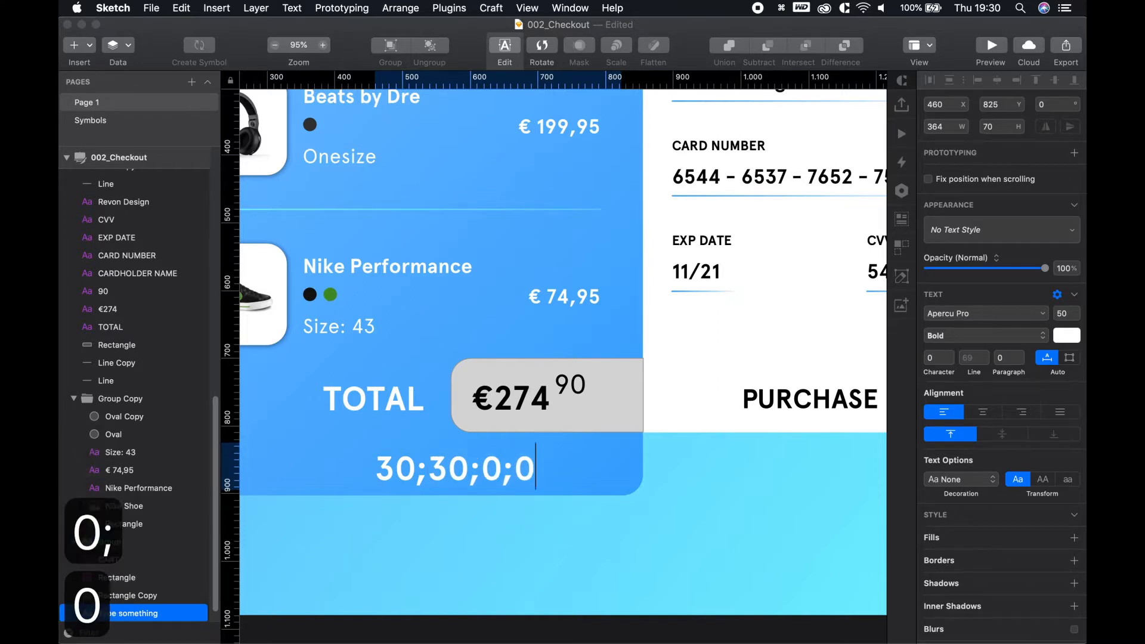
key("Down")
key("Left")
key("Left")
key("Down")
key("Right")
key("Left")
type("3")
key("Left")
key("Left")
key("Left")
key("Left")
key("Left")
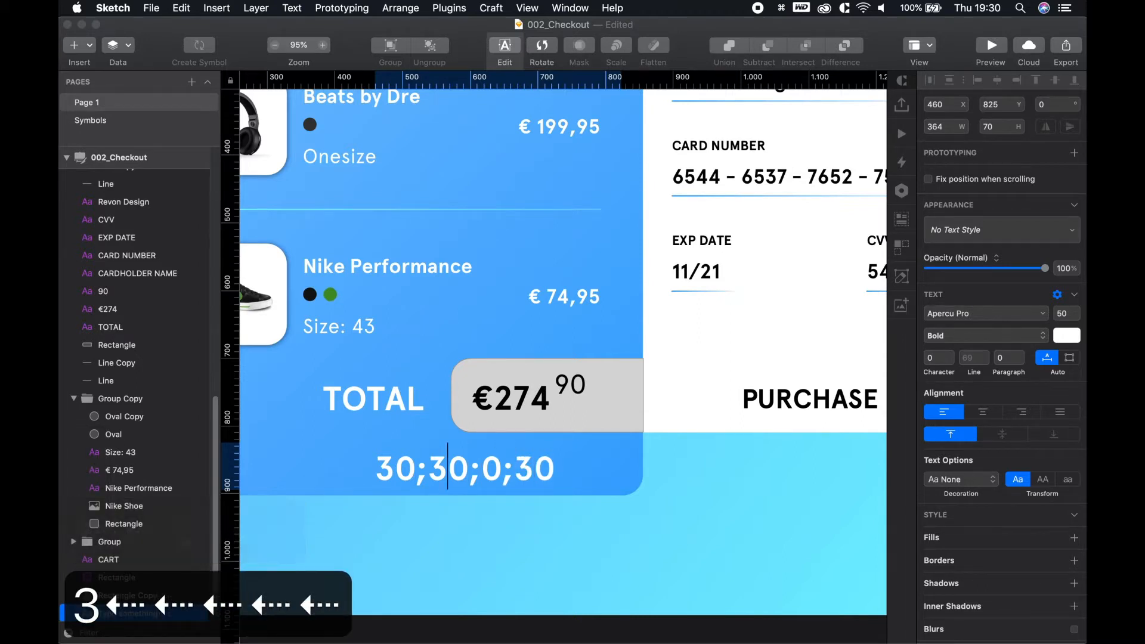
key("BackSpace")
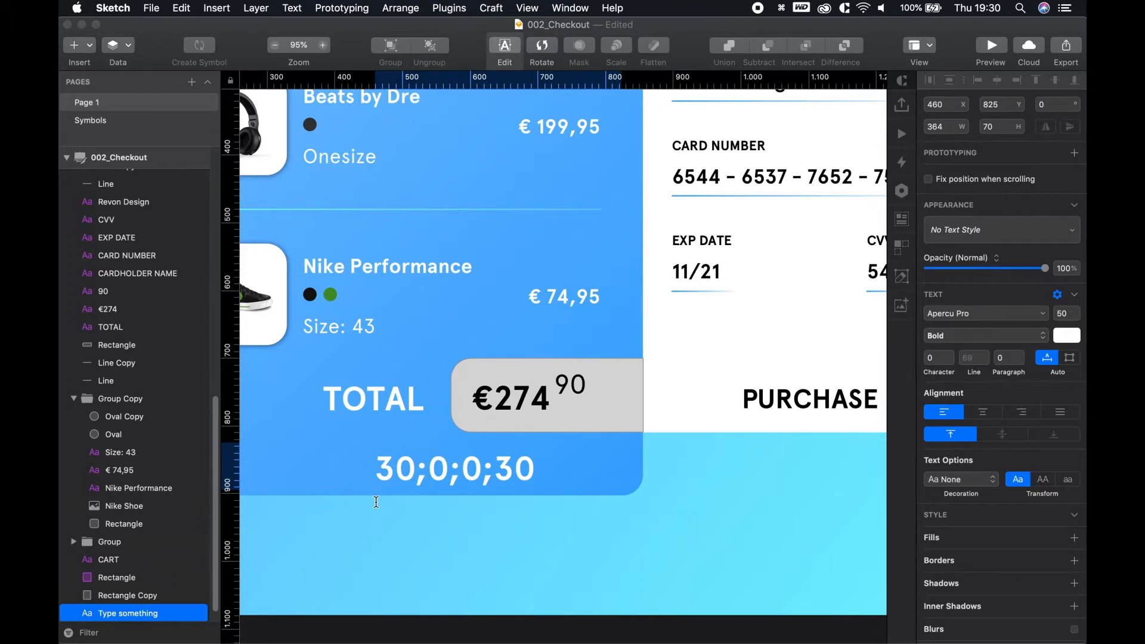
key("super+z")
key("super+z")
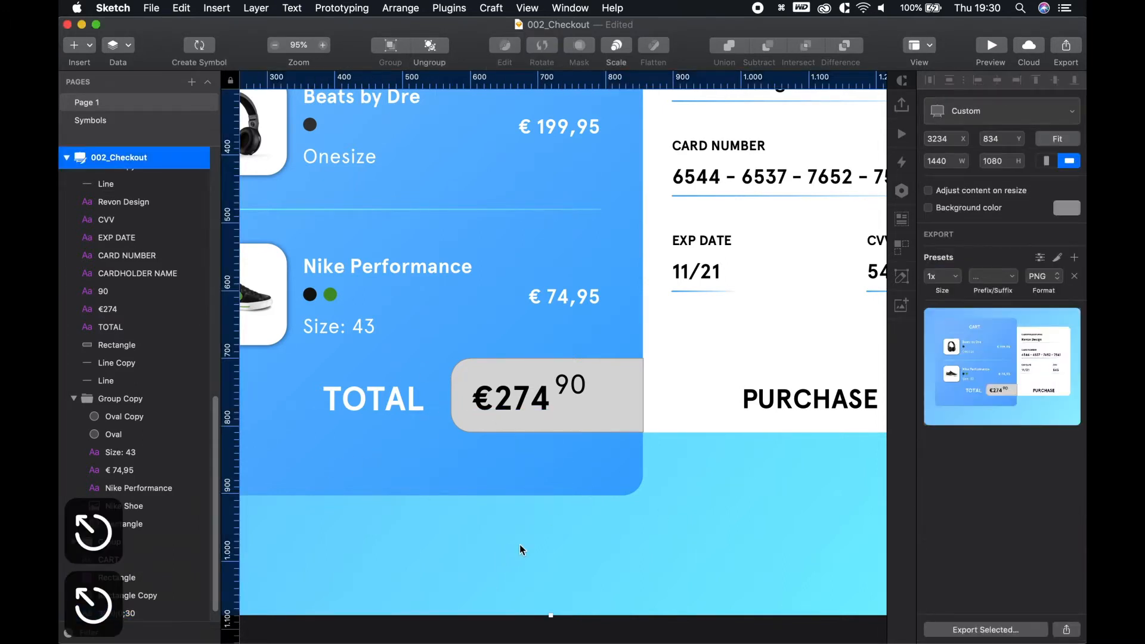
Set the price box's left corners to 15 and keep its right corners square
left_click(550, 526)
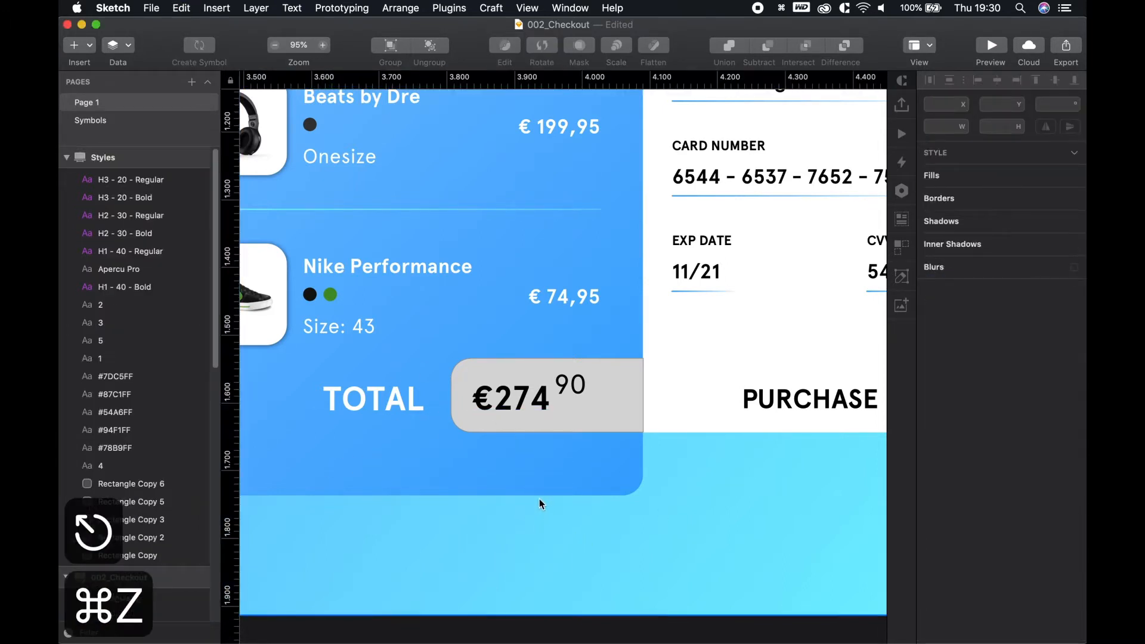
left_click(628, 365)
left_click(1060, 166)
key("Right")
key("BackSpace")
key("BackSpace")
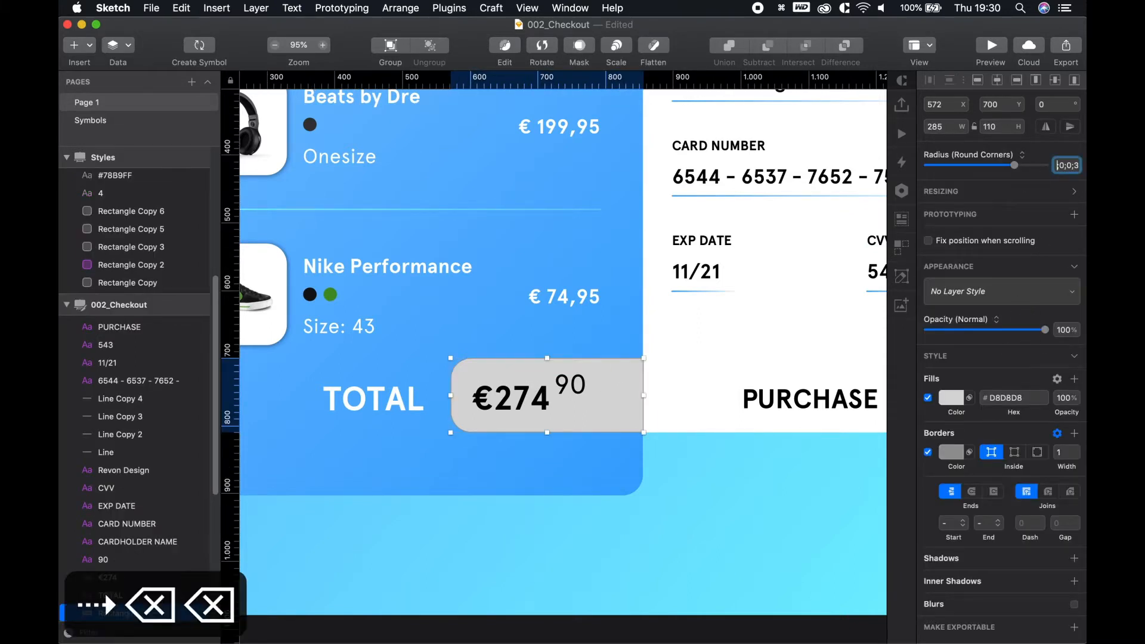
type("15")
key("Right")
key("Right")
key("Right")
key("Right")
key("Right")
key("Right")
key("Right")
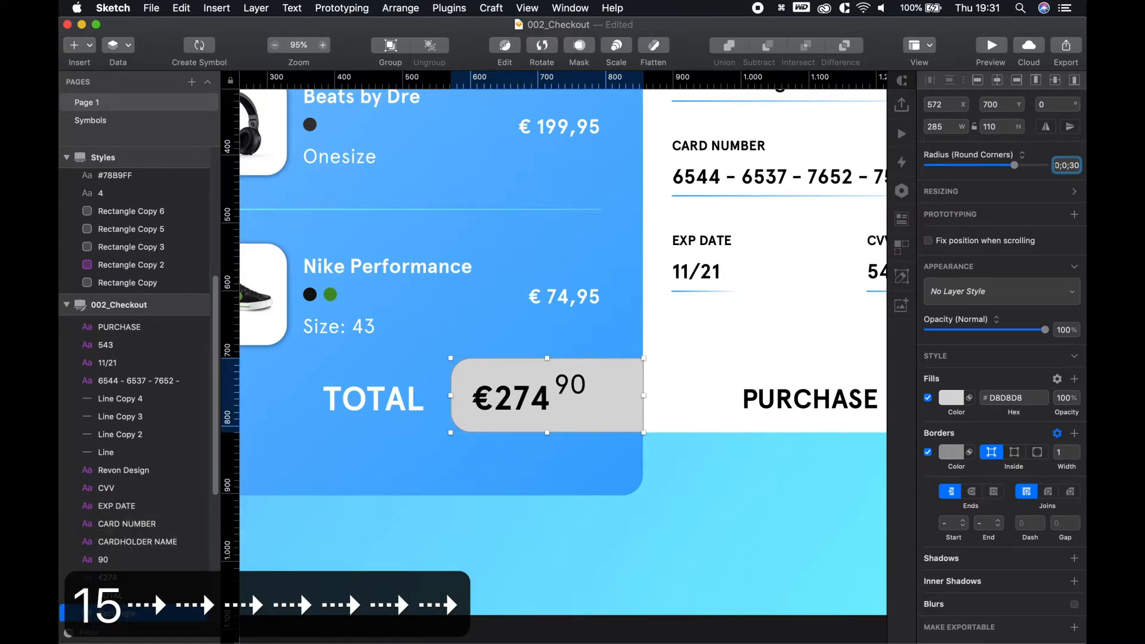
key("Left")
key("BackSpace")
key("BackSpace")
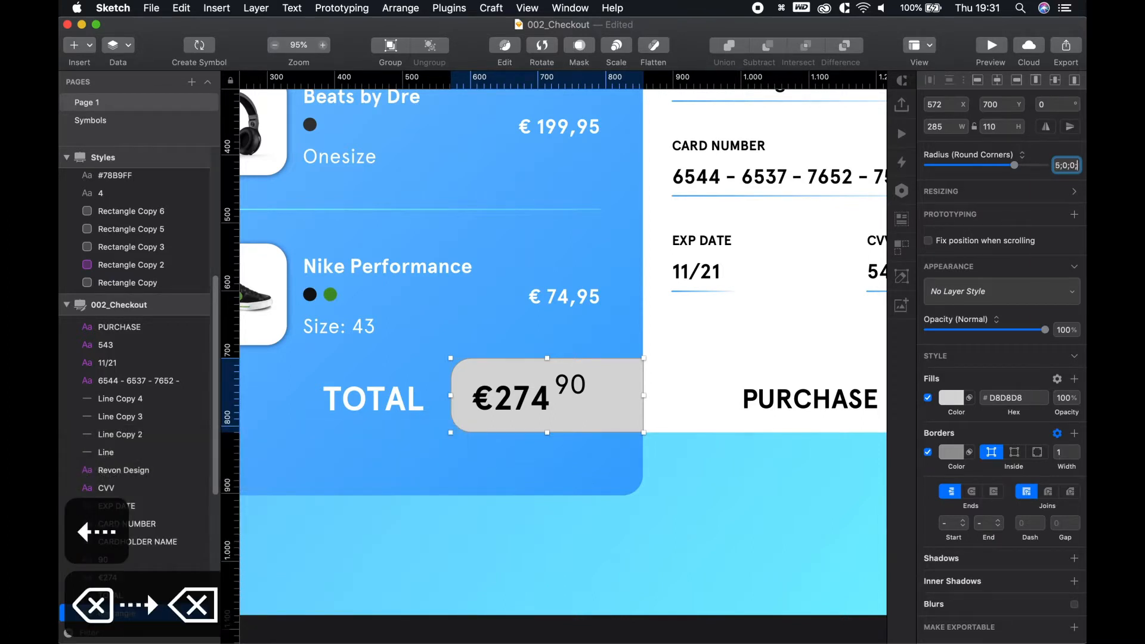
type("15")
key("Return")
left_click(737, 550)
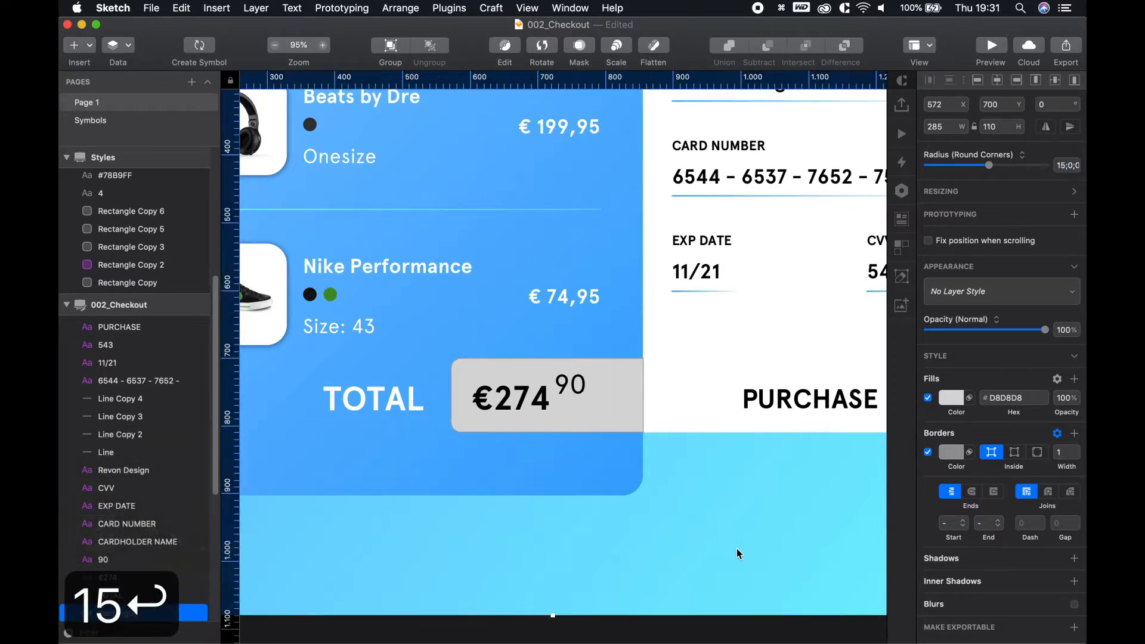
Fill the €274 price box with white #FFFFFF
left_click(623, 391)
left_click(951, 398)
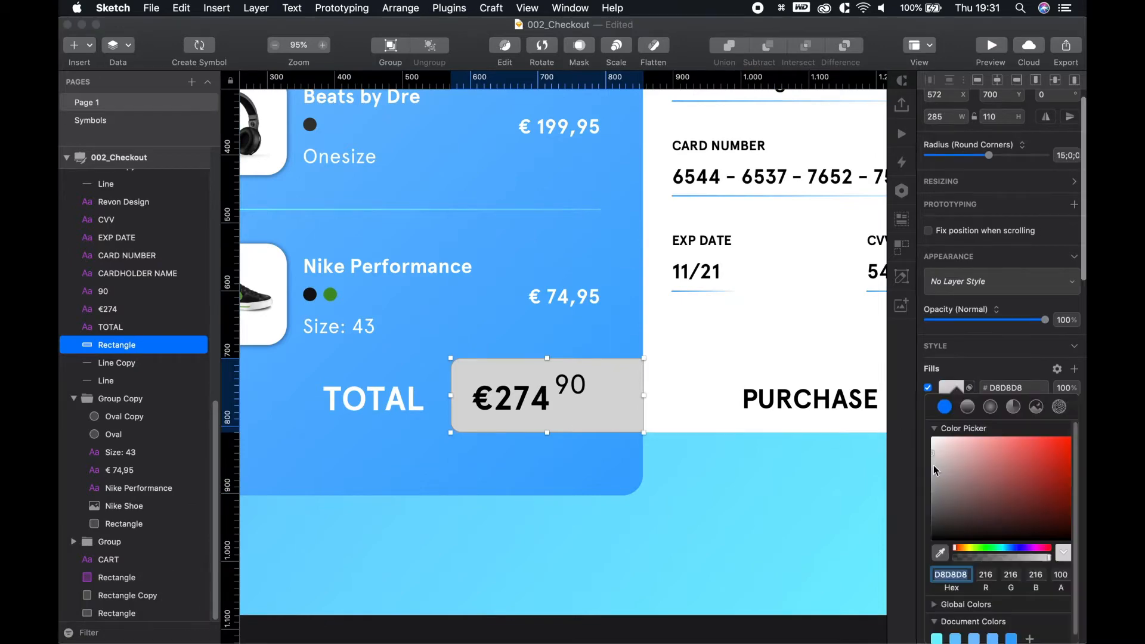
left_click(933, 439)
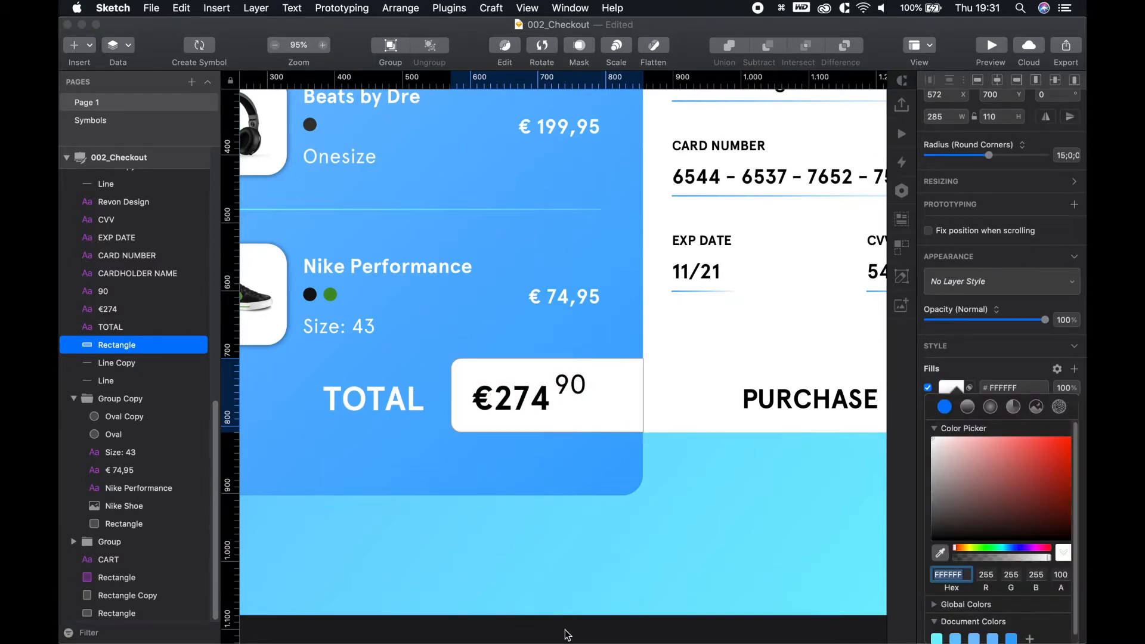
left_click(642, 554)
scroll(712, 544, "down", 1)
scroll(712, 543, "down", 5)
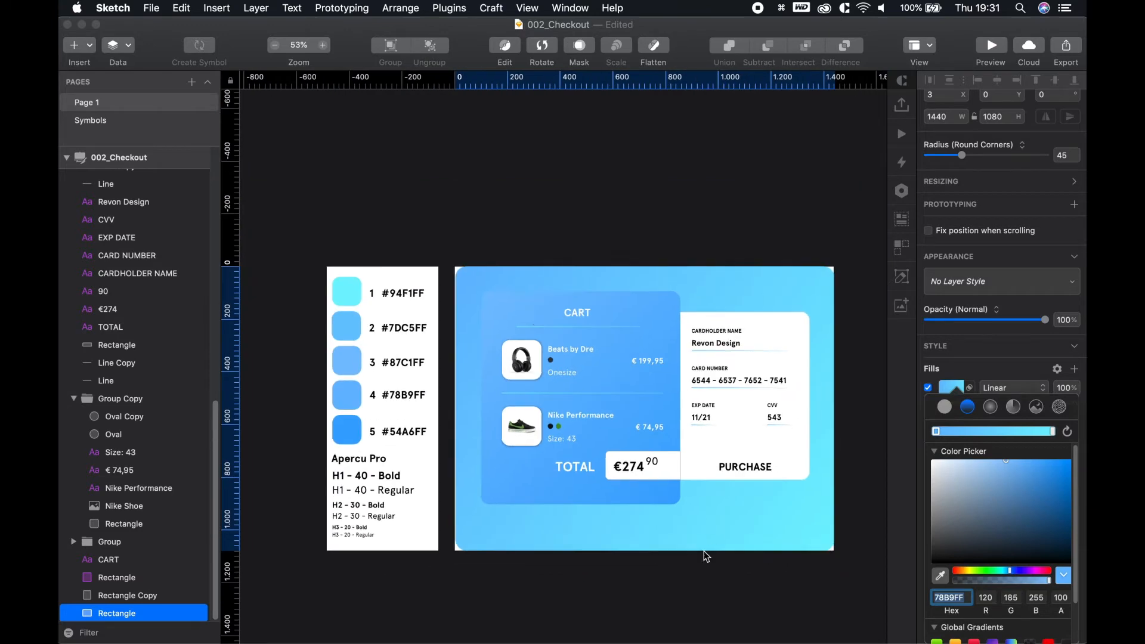
left_click(773, 532)
left_click(779, 579)
Turn off the white price box's border
key("space")
left_click_drag(759, 568, 594, 486)
scroll(517, 405, "up", 5)
key("space")
left_click_drag(409, 437, 421, 478)
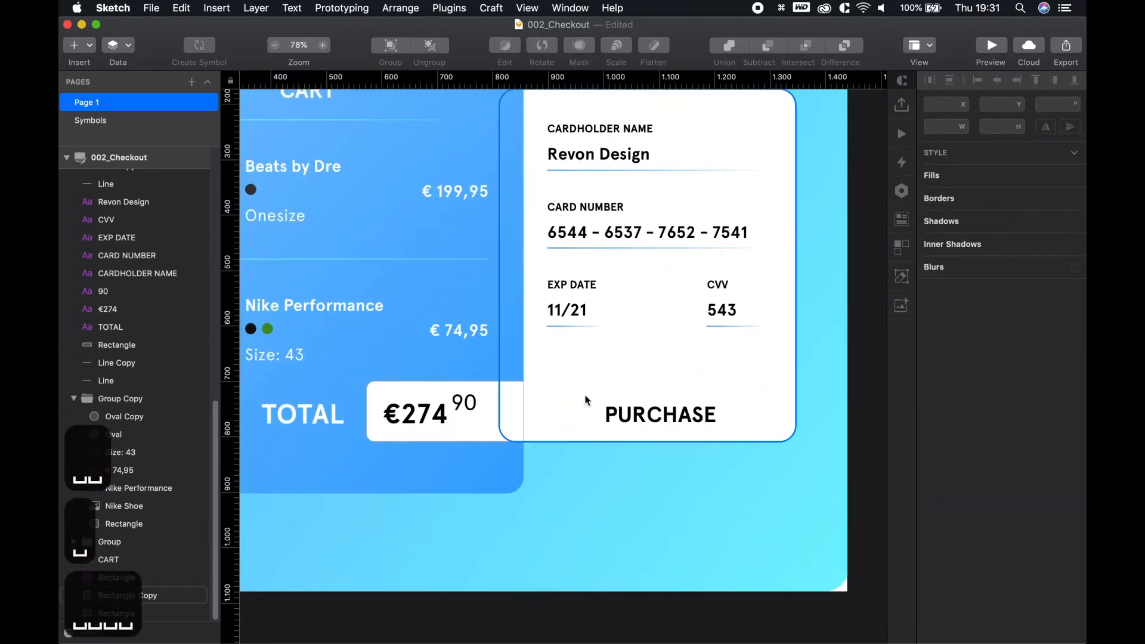
left_click(492, 402)
left_click(929, 453)
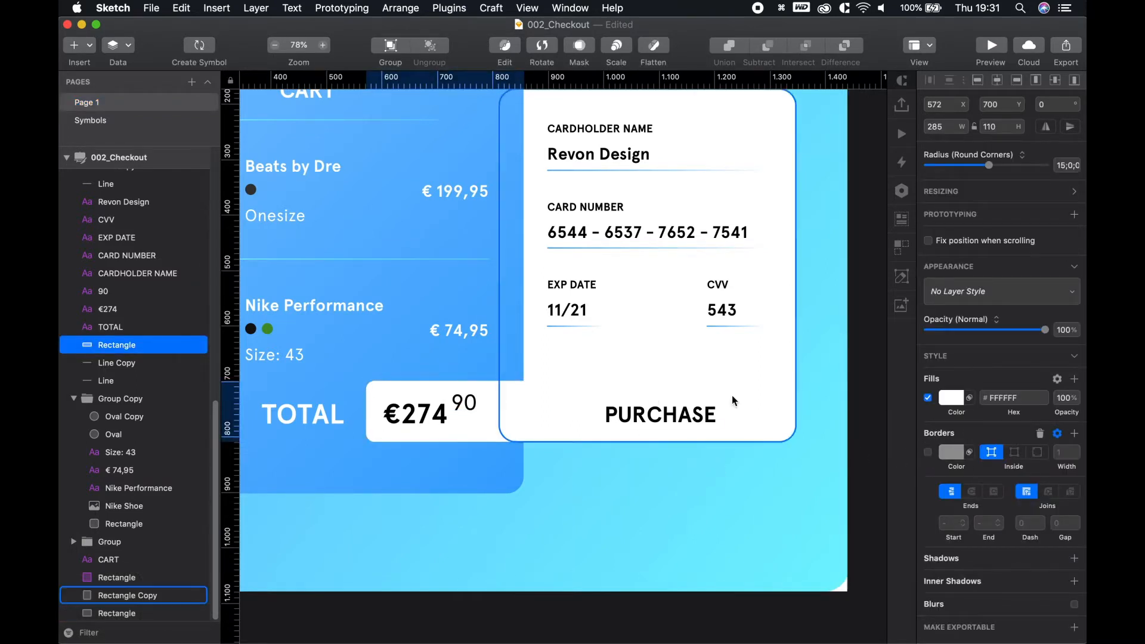
scroll(596, 411, "up", 5)
Draw a grey rectangle over the PURCHASE area beside the price box
key("r")
mouse_move(472, 357)
left_mouse_down()
mouse_move(690, 409)
mouse_move(830, 421)
mouse_move(877, 435)
mouse_move(876, 448)
left_mouse_up()
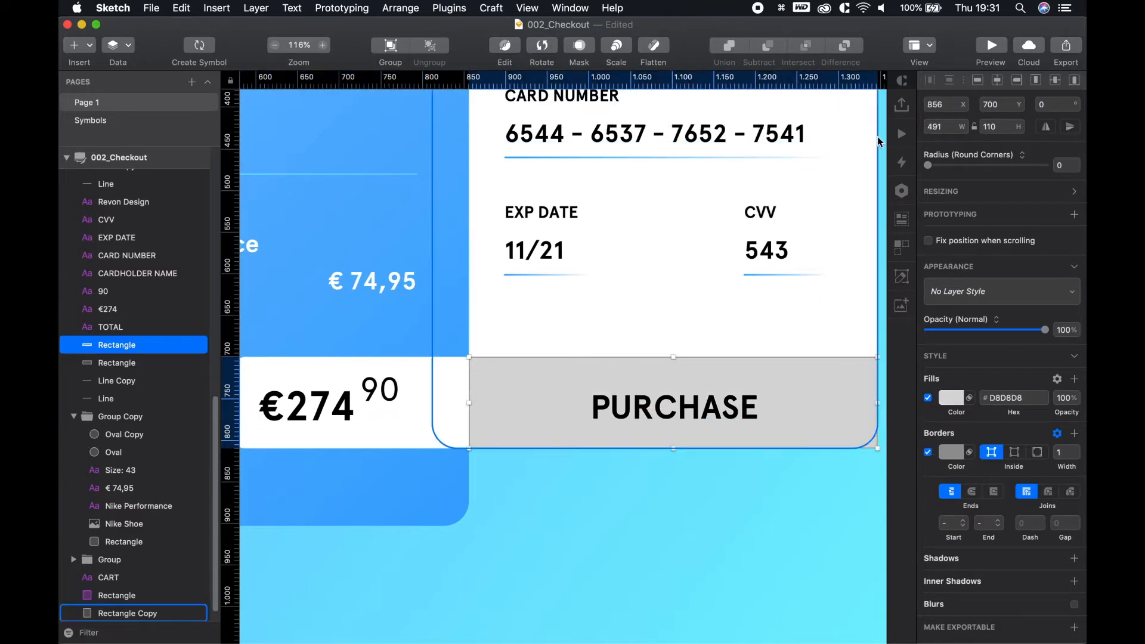
left_click(790, 332)
key("space")
left_click_drag(790, 332, 628, 330)
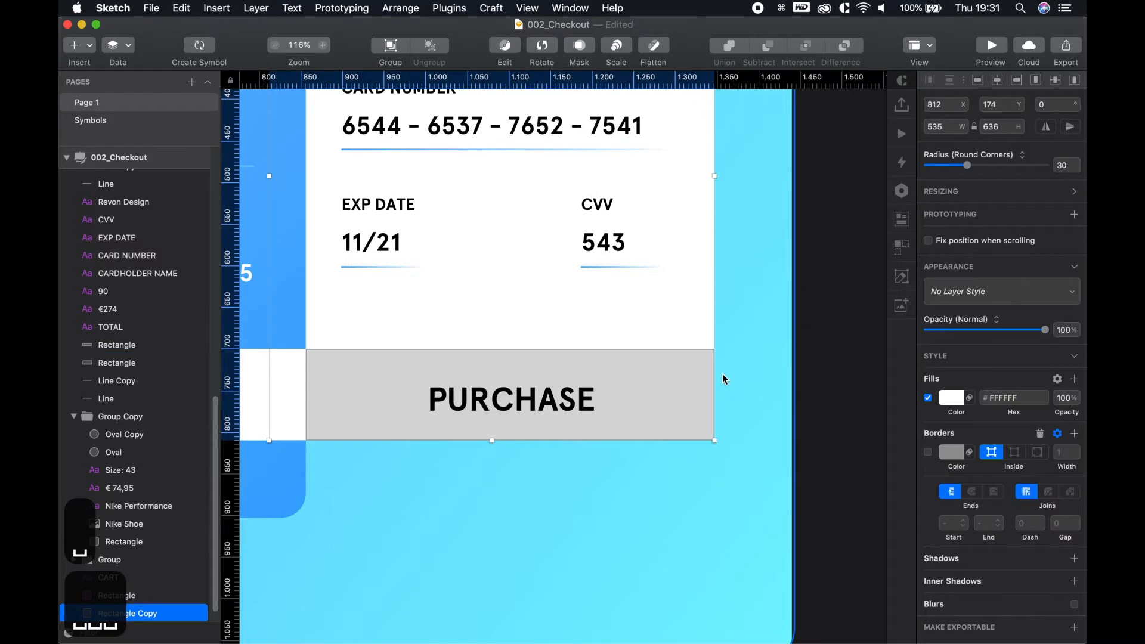
left_click(712, 376)
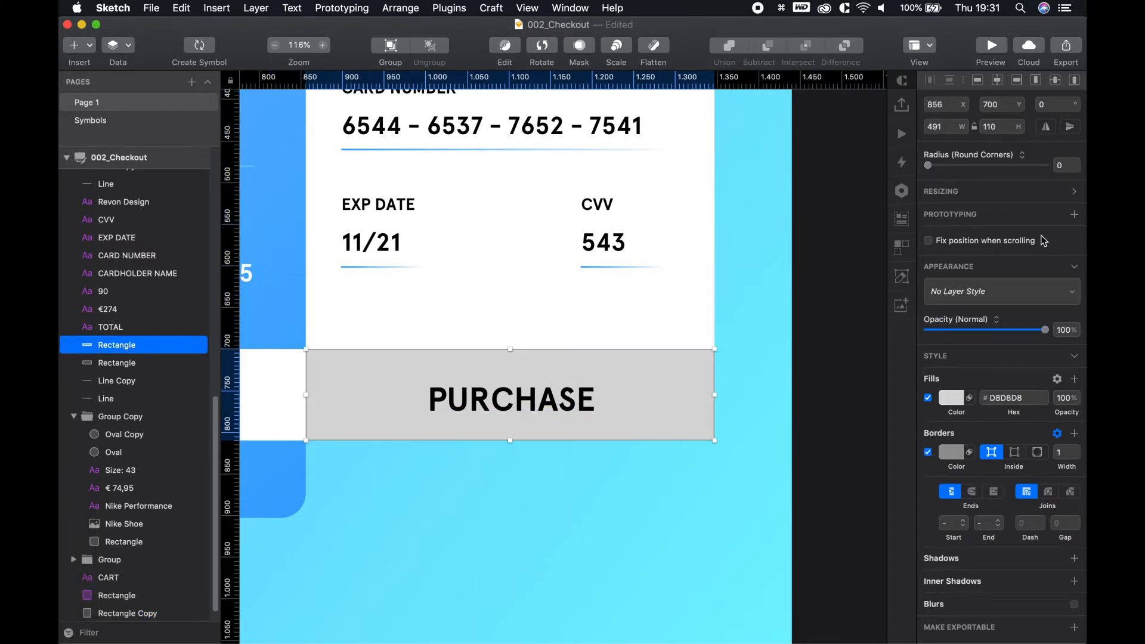
Give the PURCHASE block corner radii 0;15;30;0 and remove its border
left_click(1067, 164)
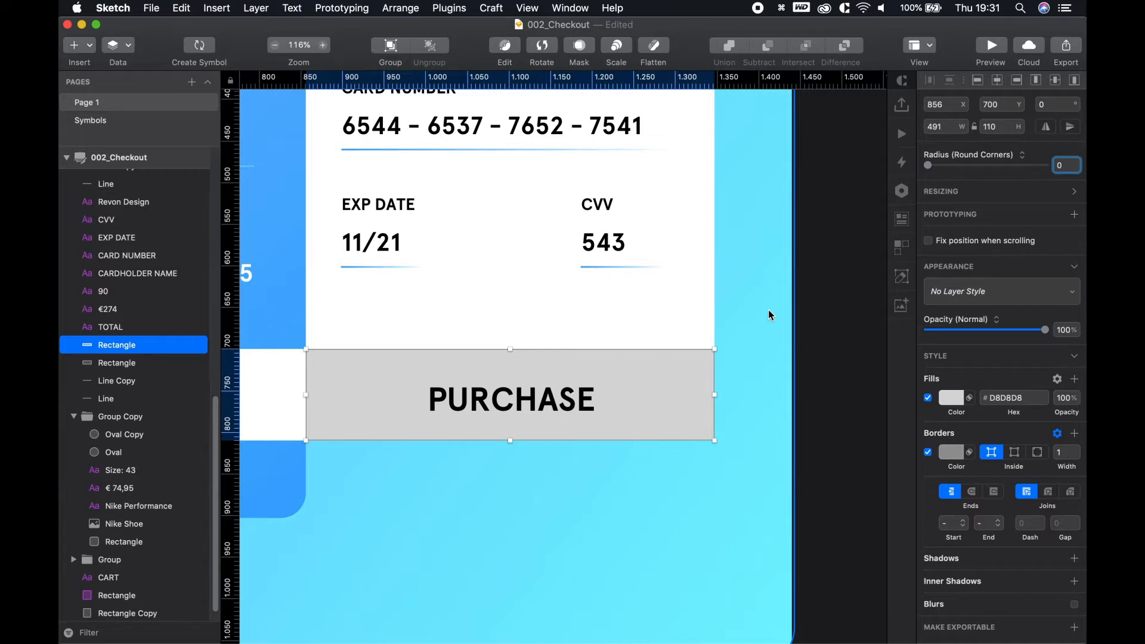
type(";15")
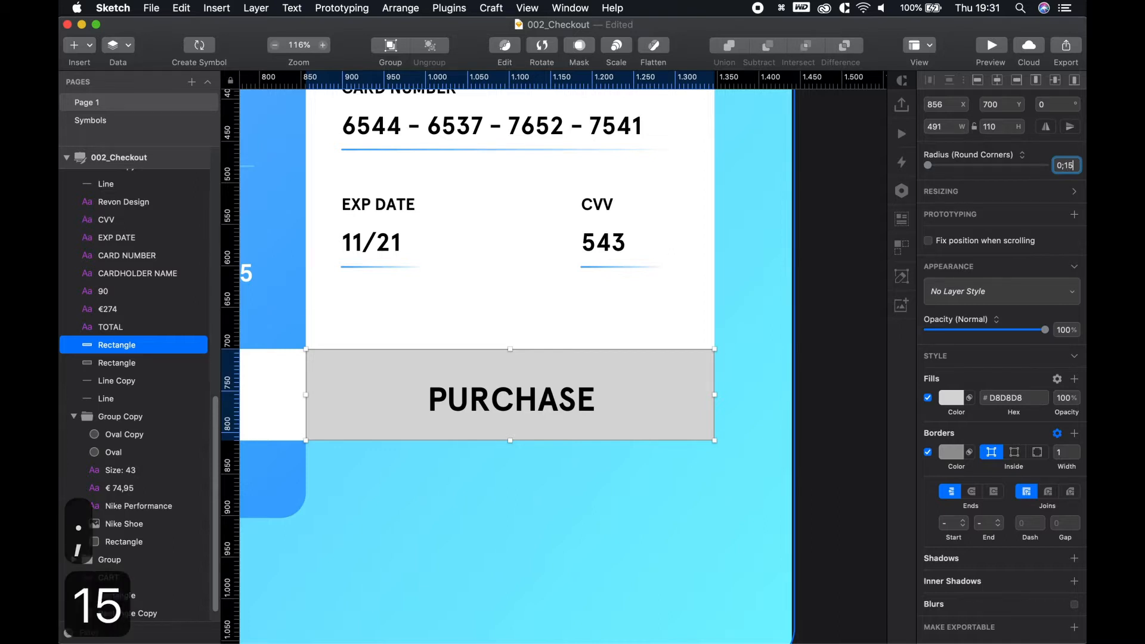
type(";")
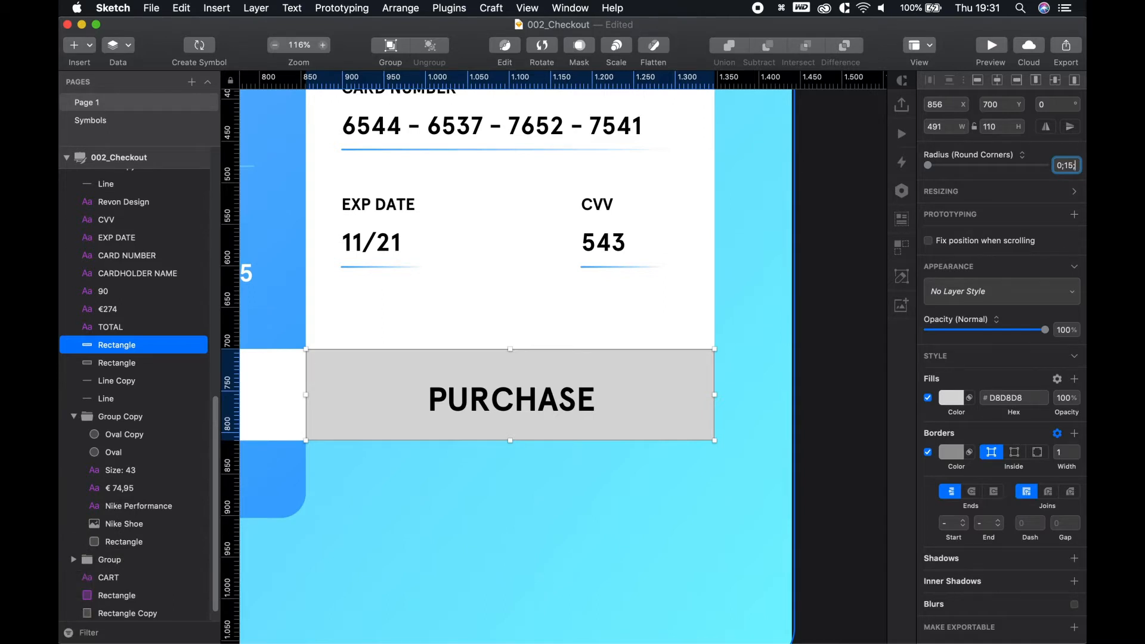
type("30;0")
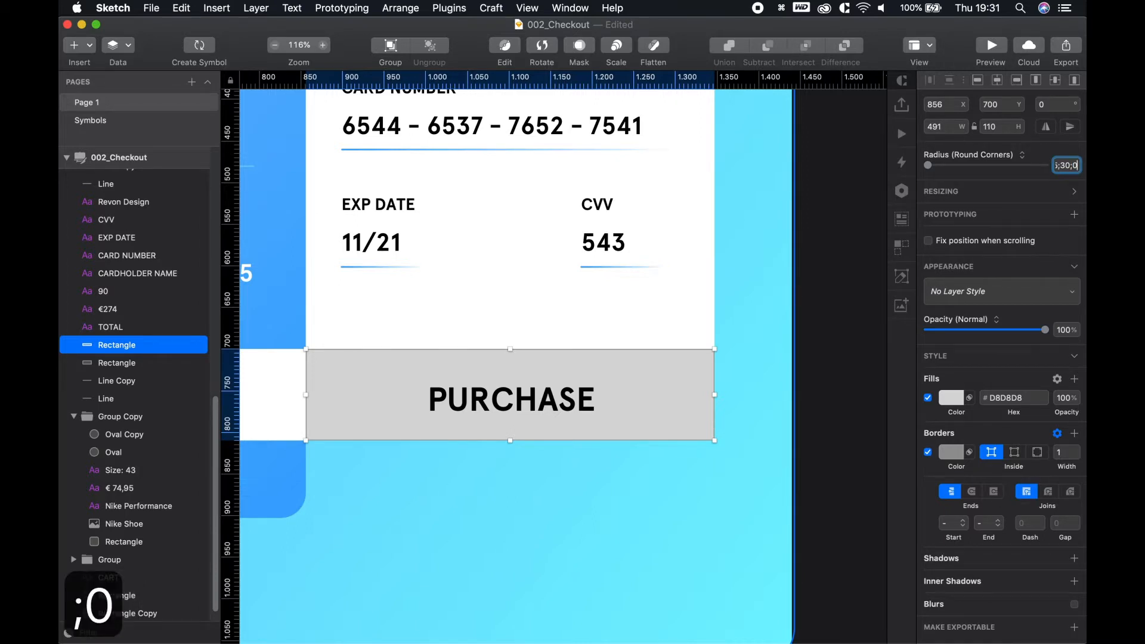
key("Return")
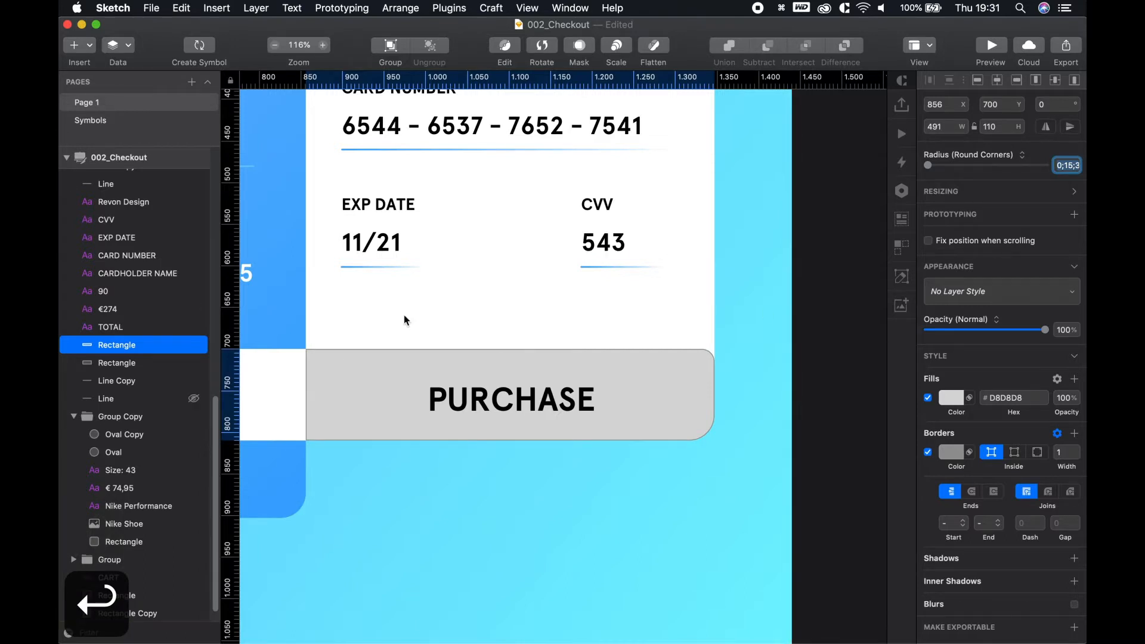
left_click(929, 454)
left_click(838, 396)
scroll(840, 402, "down", 5)
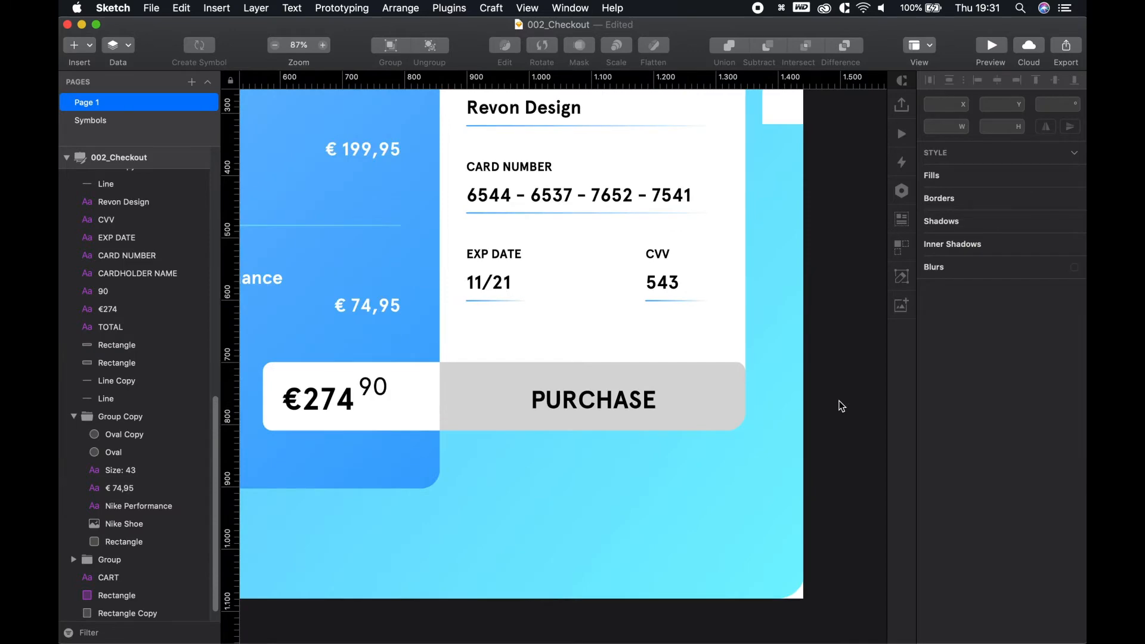
scroll(683, 467, "down", 3)
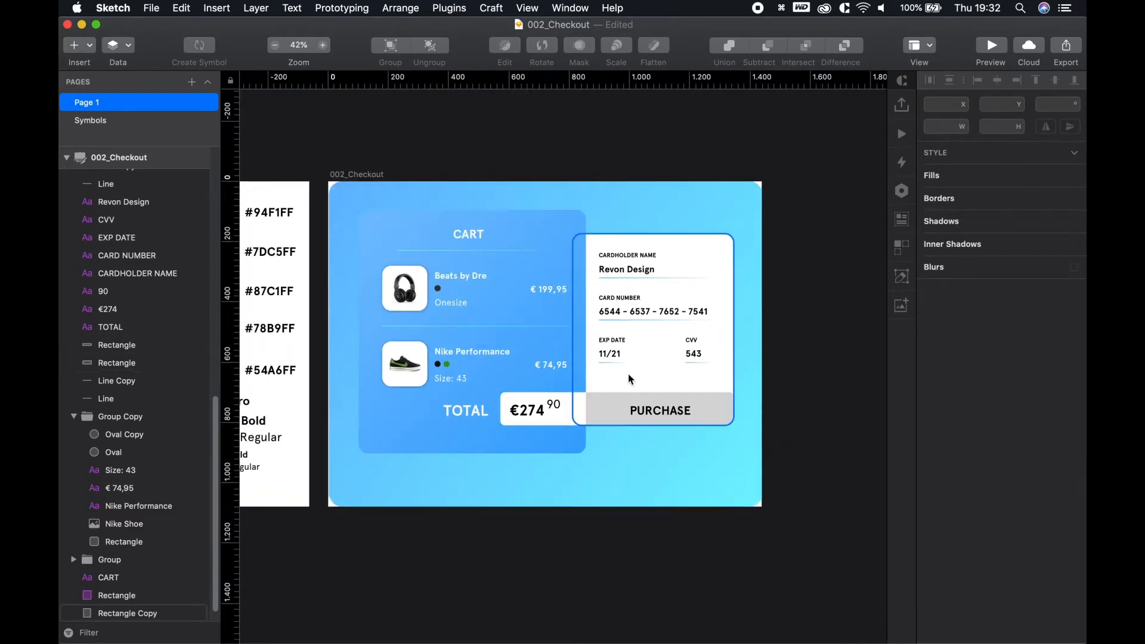
scroll(708, 411, "up", 4)
left_click_drag(696, 334, 673, 405)
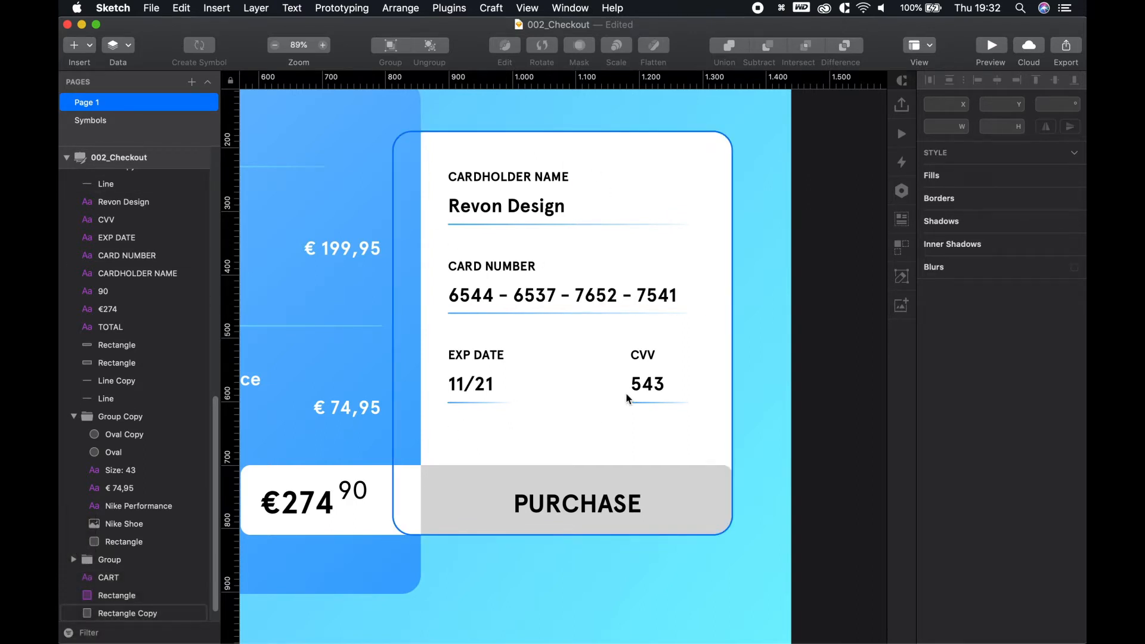
scroll(384, 405, "down", 2)
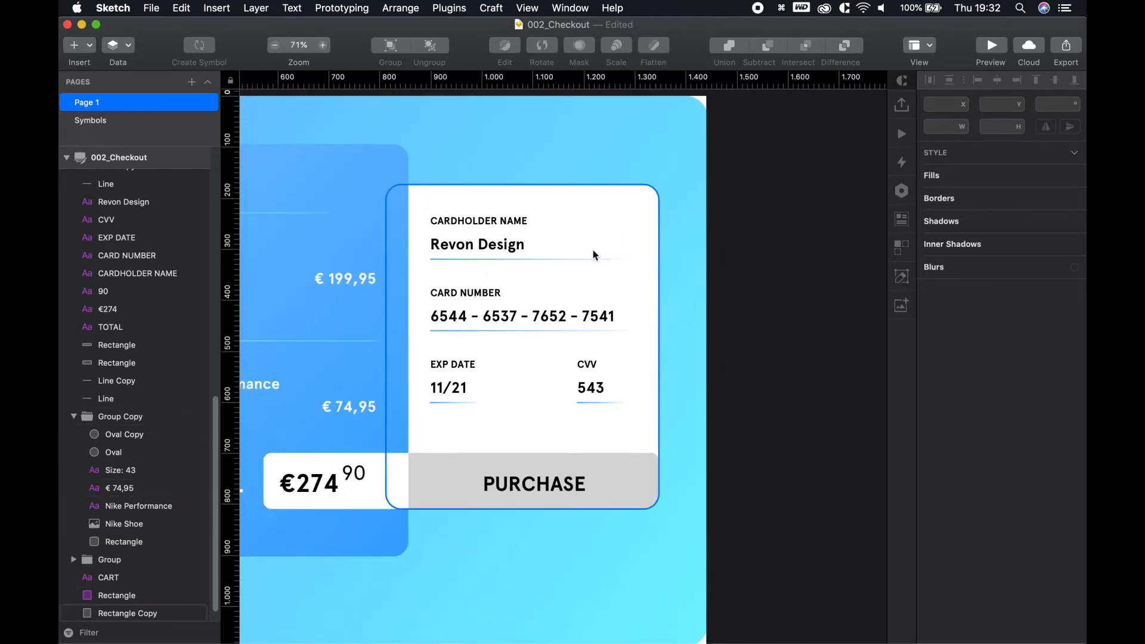
left_click_drag(457, 271, 792, 280)
scroll(558, 344, "down", 3)
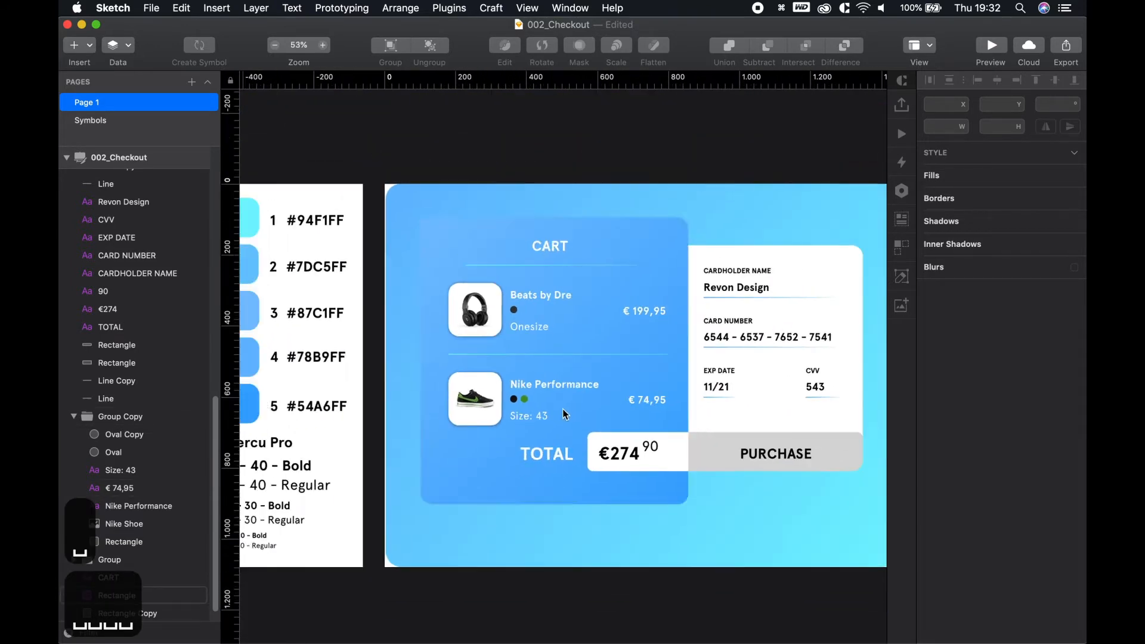
left_click_drag(401, 504, 435, 505)
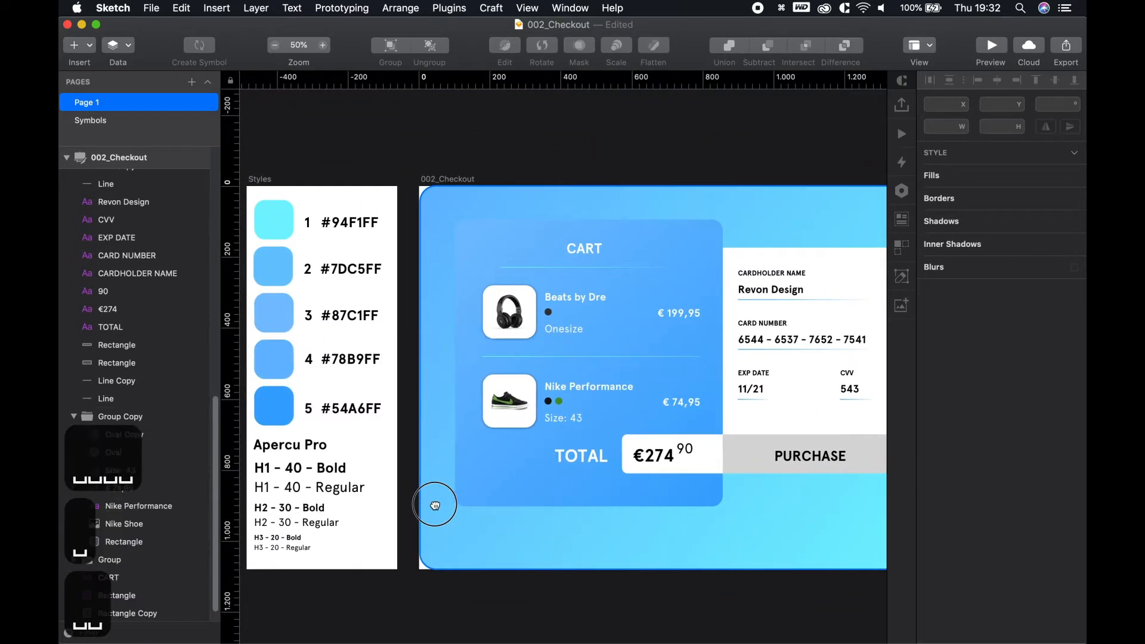
left_click(775, 272)
Colour the cardholder name, CARD NUMBER, 11/21, CVV and 543 text blue #54A6FF
left_click(764, 325, "shift")
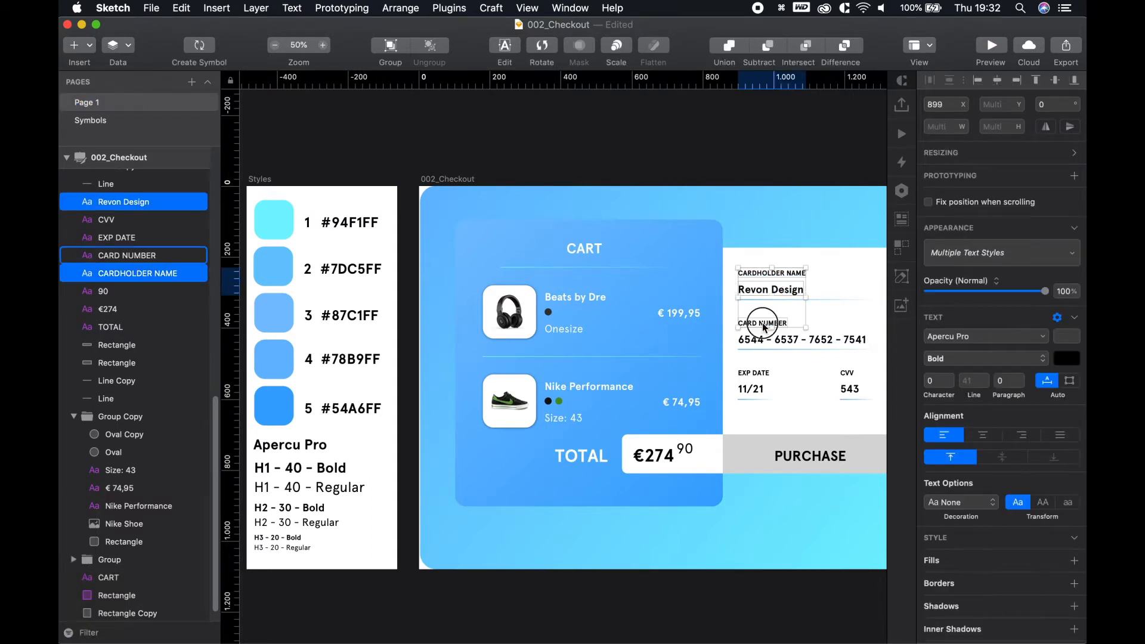
left_click(753, 382, "shift")
left_click(761, 390, "shift")
left_click(850, 374, "shift")
left_click(852, 390, "shift")
left_click(1068, 362)
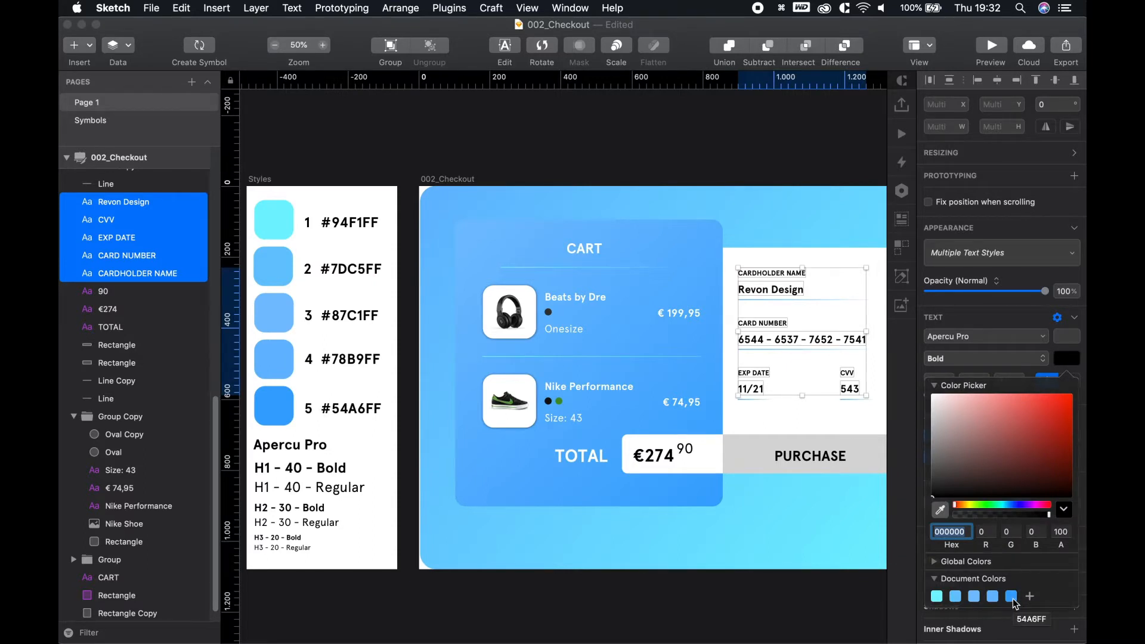
left_click(1012, 597)
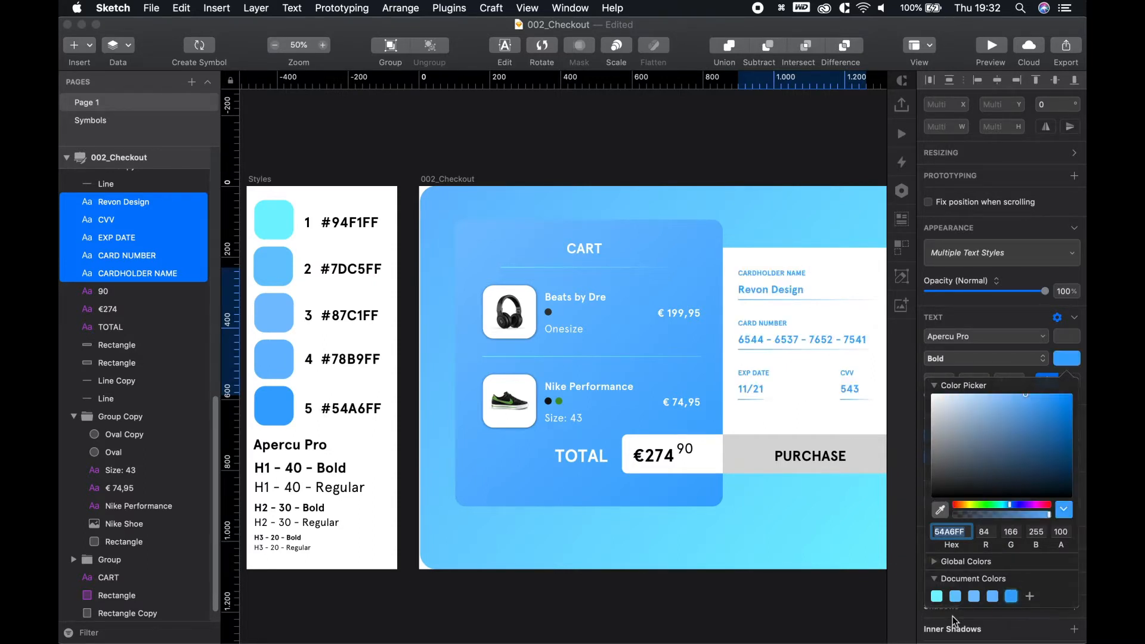
left_click(787, 602)
left_click(802, 605)
key("space")
left_click_drag(805, 604, 644, 577)
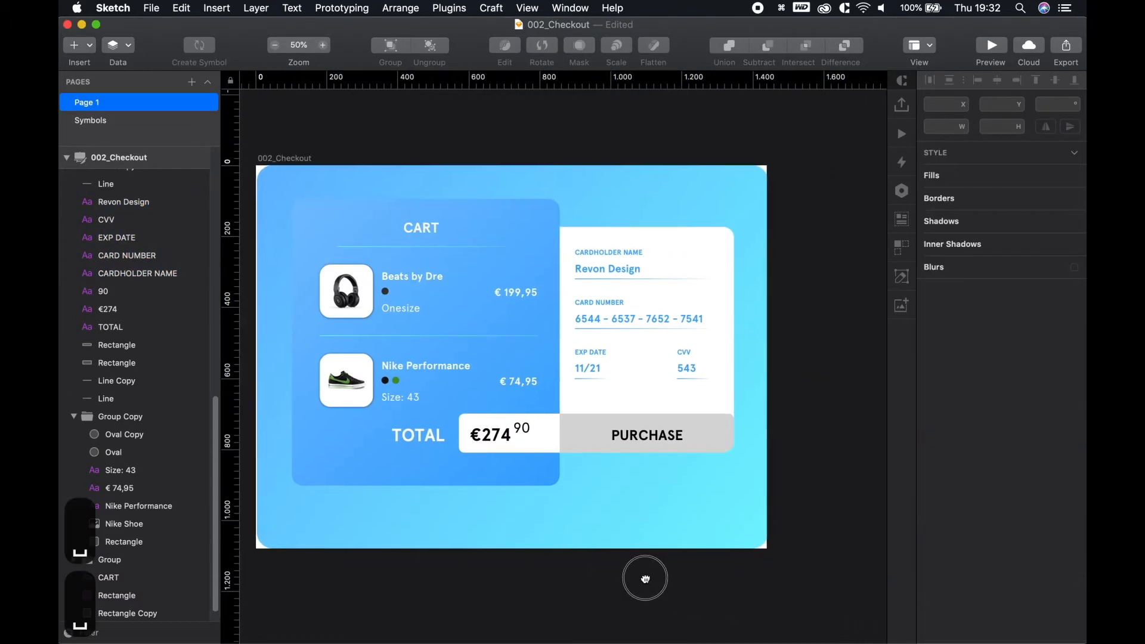
scroll(691, 465, "up", 3)
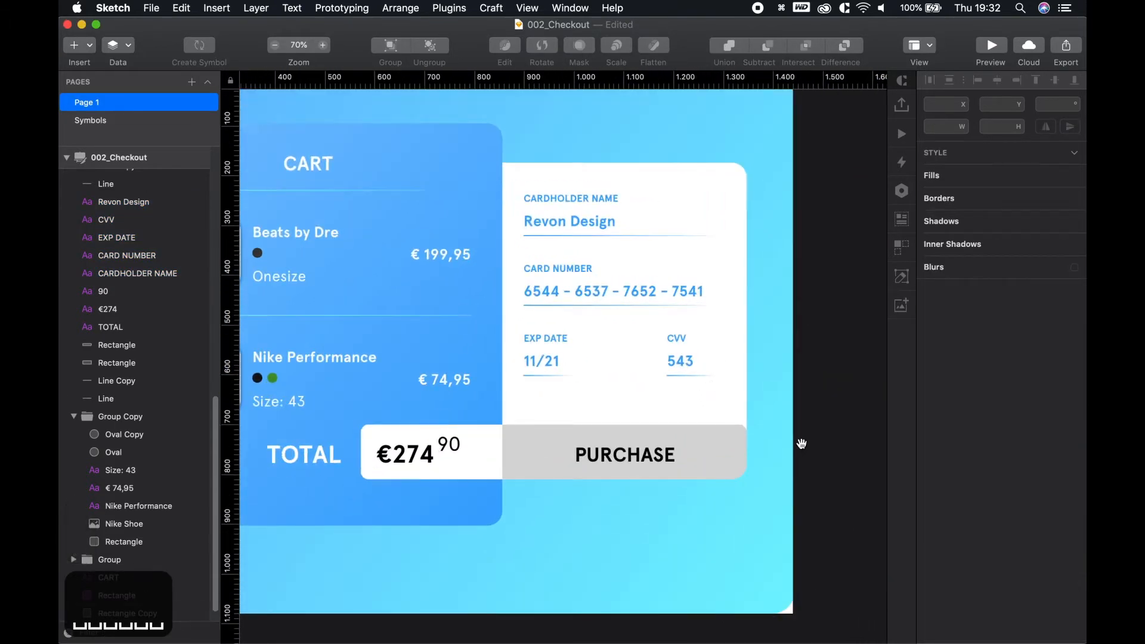
left_click(671, 394)
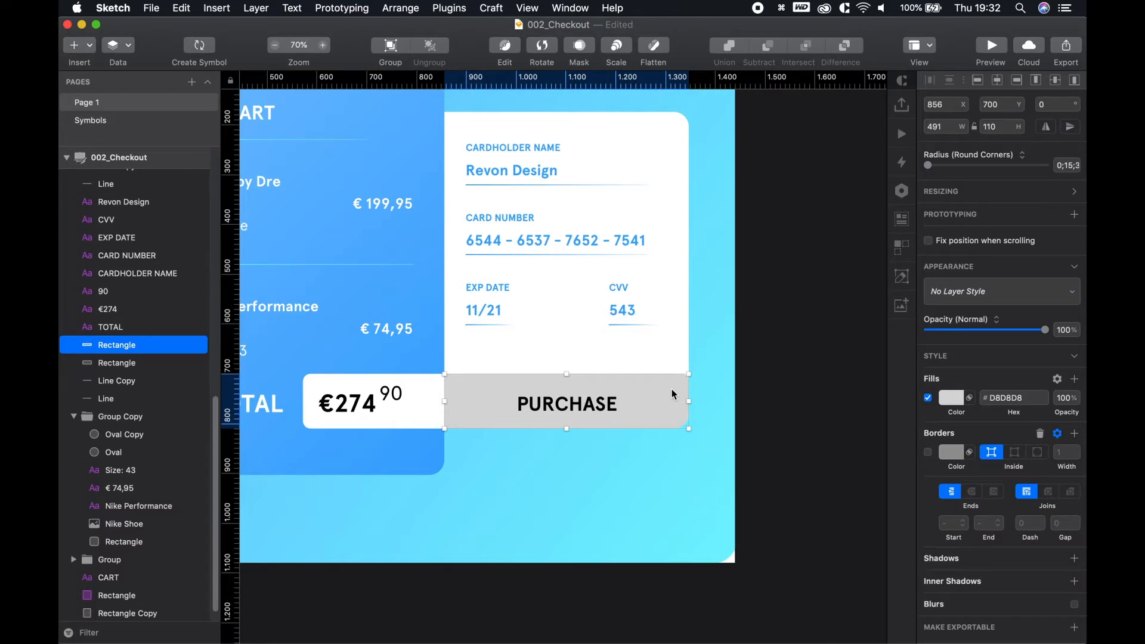
Switch the PURCHASE button fill to a linear gradient running top-left to bottom-right
left_click(952, 401)
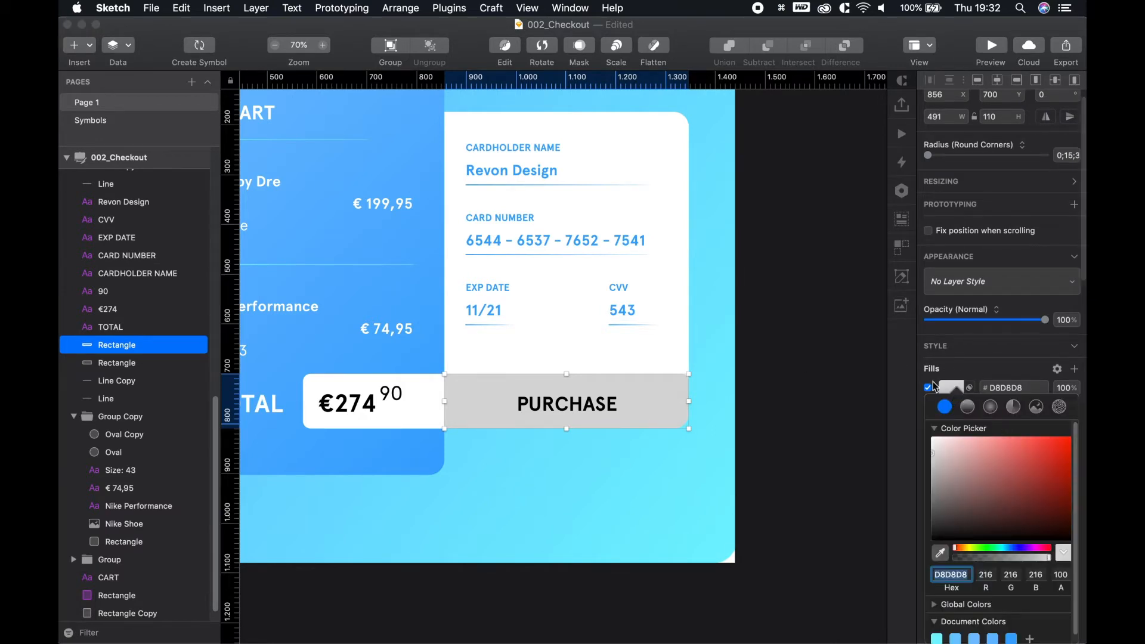
left_click(969, 407)
left_click_drag(567, 374, 444, 374)
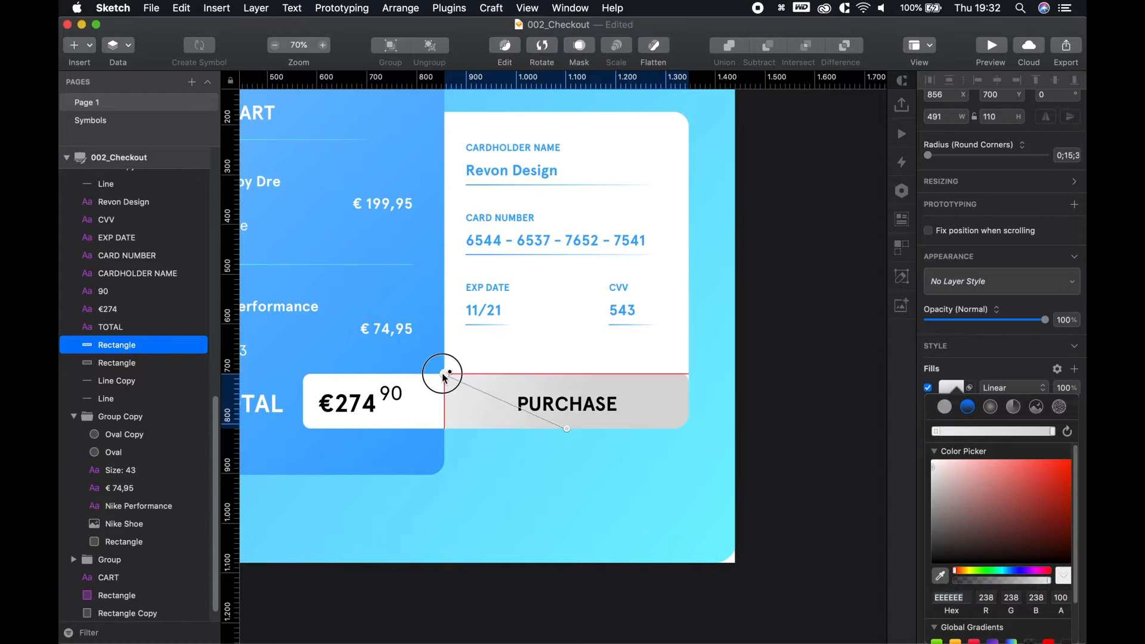
left_click_drag(565, 431, 691, 429)
left_click(935, 432)
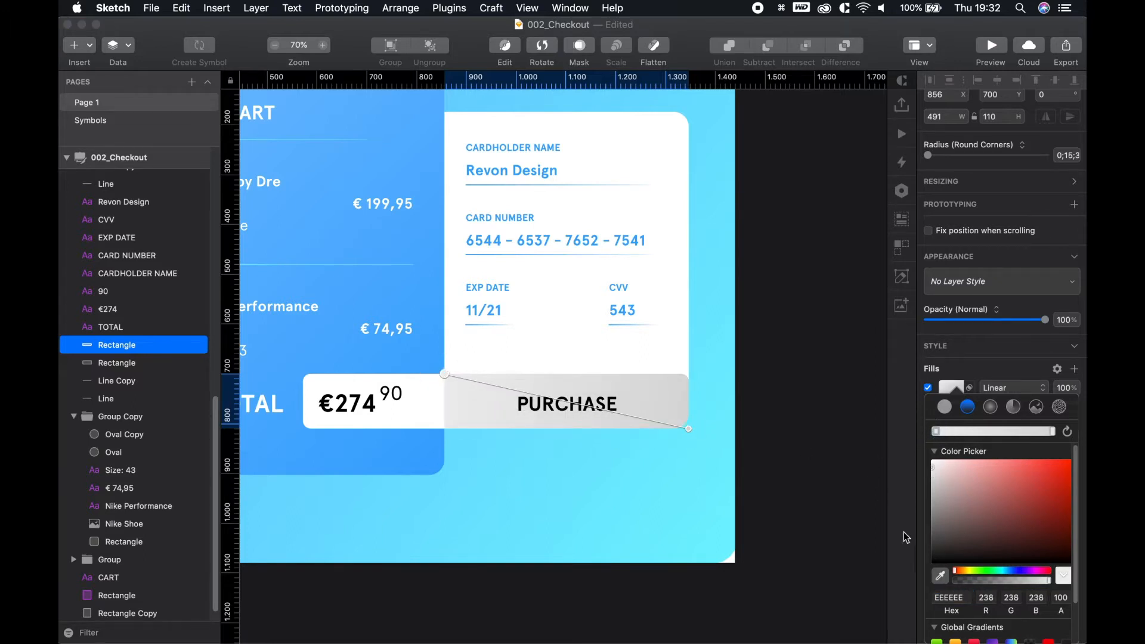
scroll(620, 579, "up", 4)
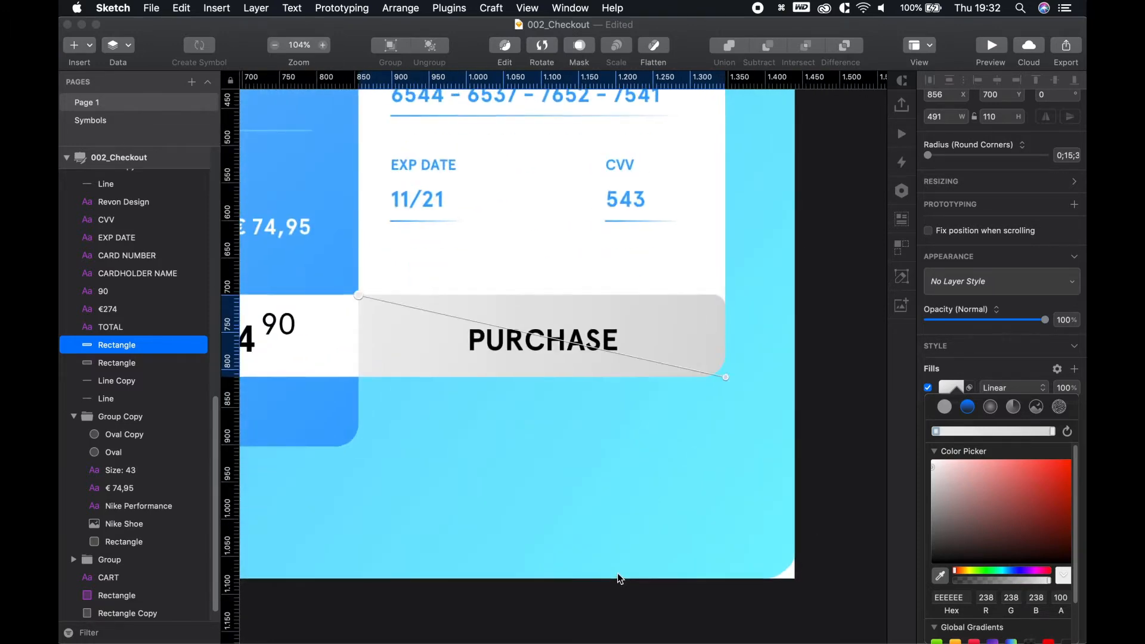
scroll(619, 578, "down", 6)
key("space")
left_click_drag(500, 590, 751, 556)
Set the gradient stops to swatch colours 94F1FF and 78B9FF
left_click(961, 401)
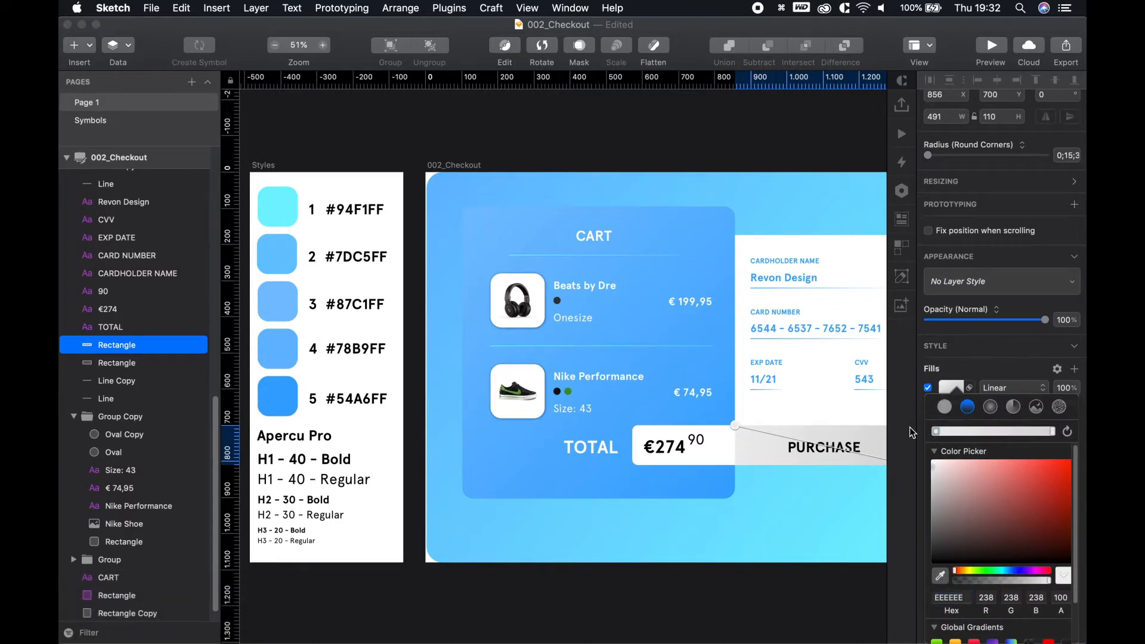
key("ctrl+c")
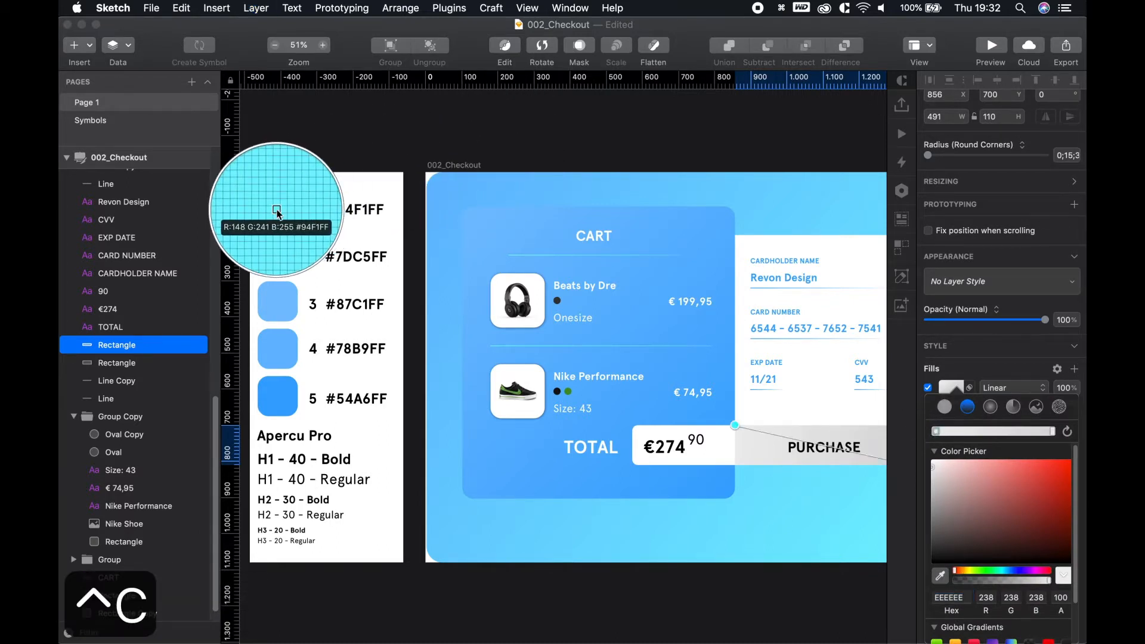
left_click(276, 209)
left_click(1052, 432)
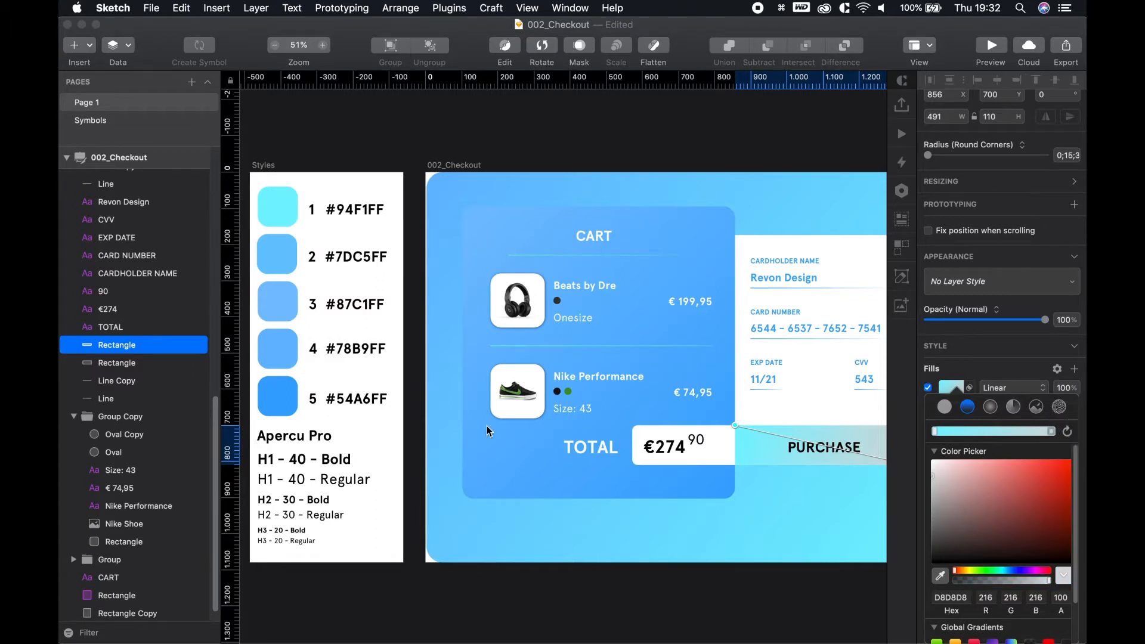
key("ctrl+c")
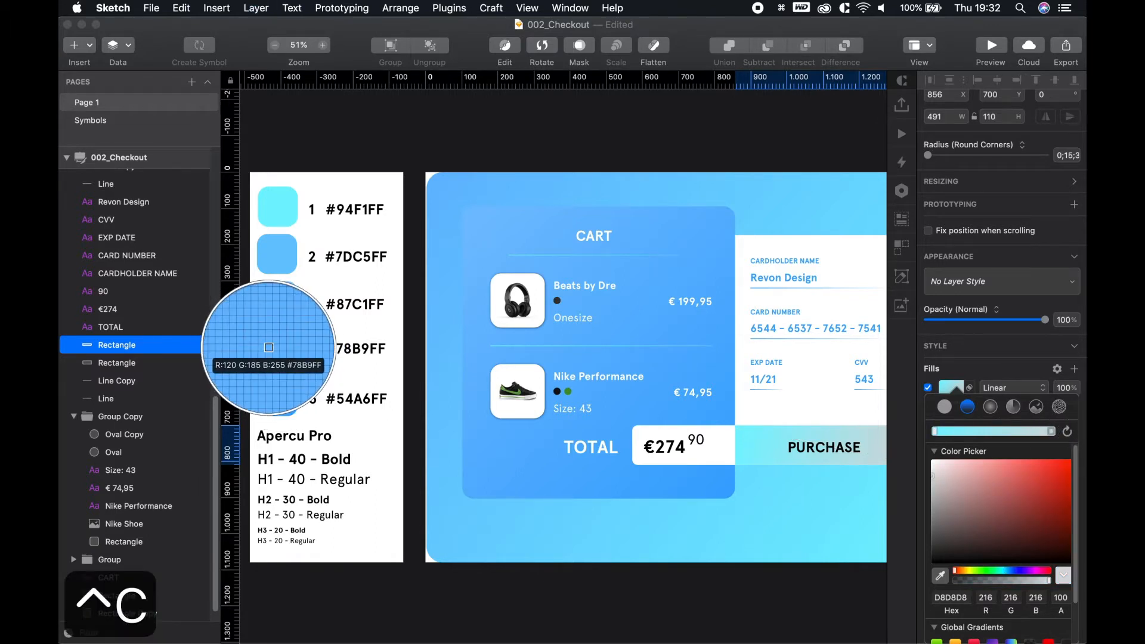
left_click(268, 347)
left_click(742, 596)
key("space")
left_click_drag(690, 583, 480, 552)
left_click(793, 480)
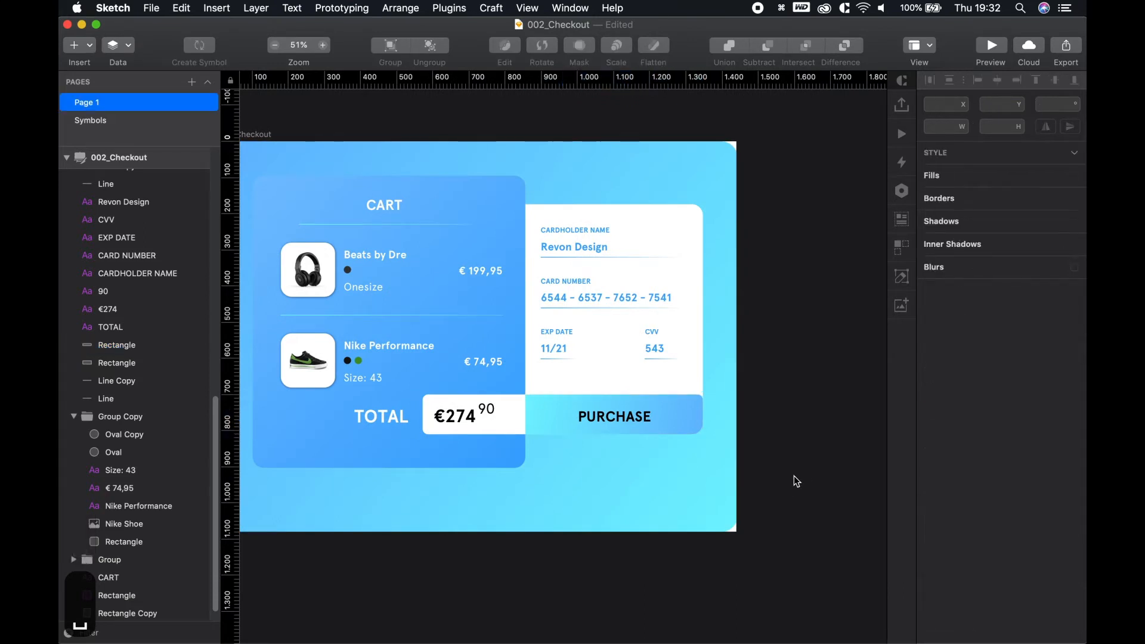
Make the PURCHASE label text white
left_click(604, 411)
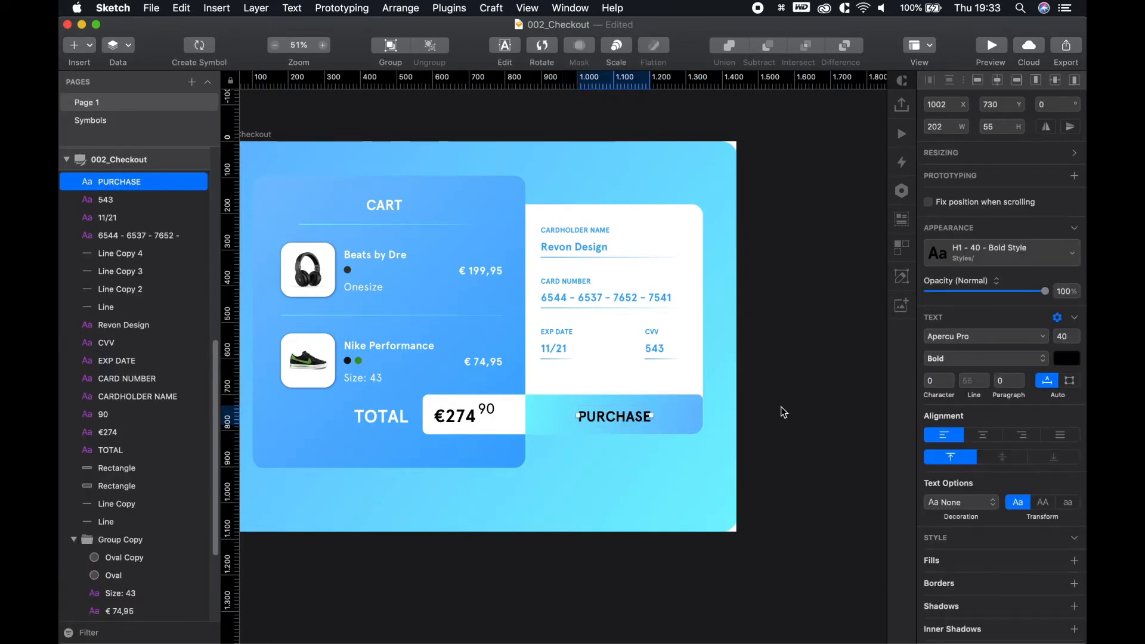
left_click(1065, 362)
left_click_drag(966, 438, 925, 391)
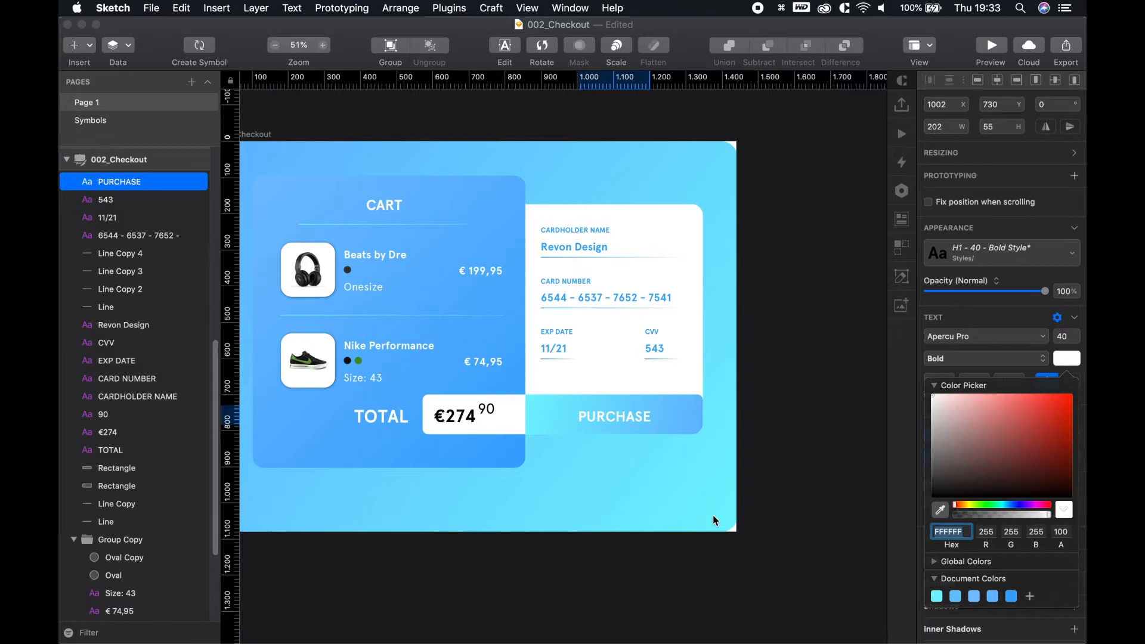
left_click(822, 580)
left_click(749, 433)
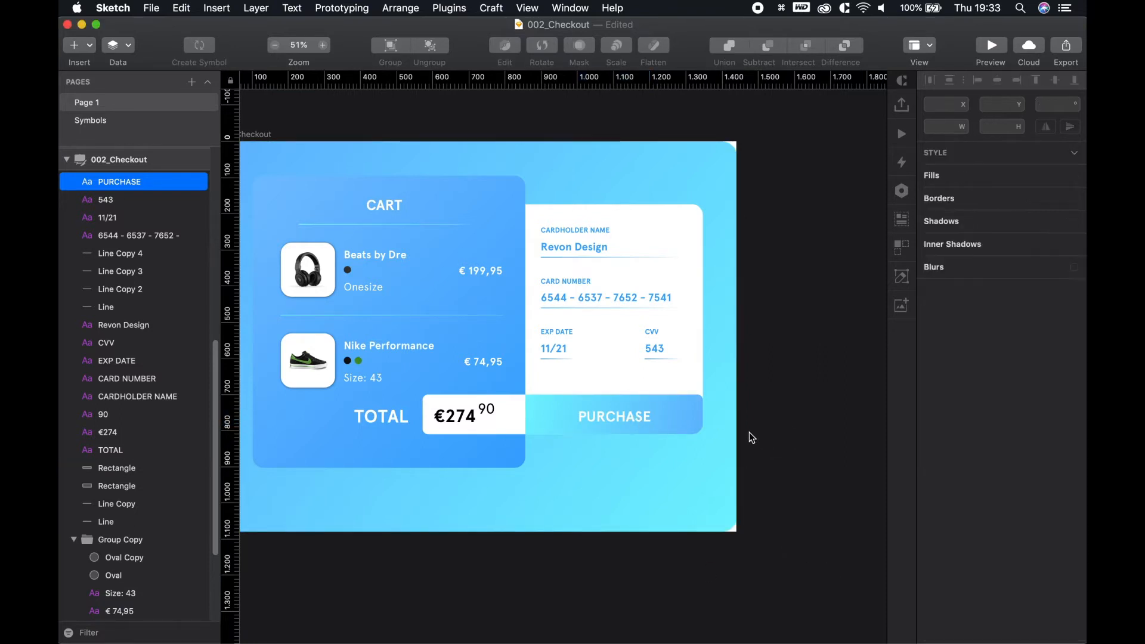
scroll(749, 433, "up", 4)
key("space")
left_click_drag(794, 420, 793, 389)
key("space")
left_click_drag(519, 437, 657, 442)
key("space")
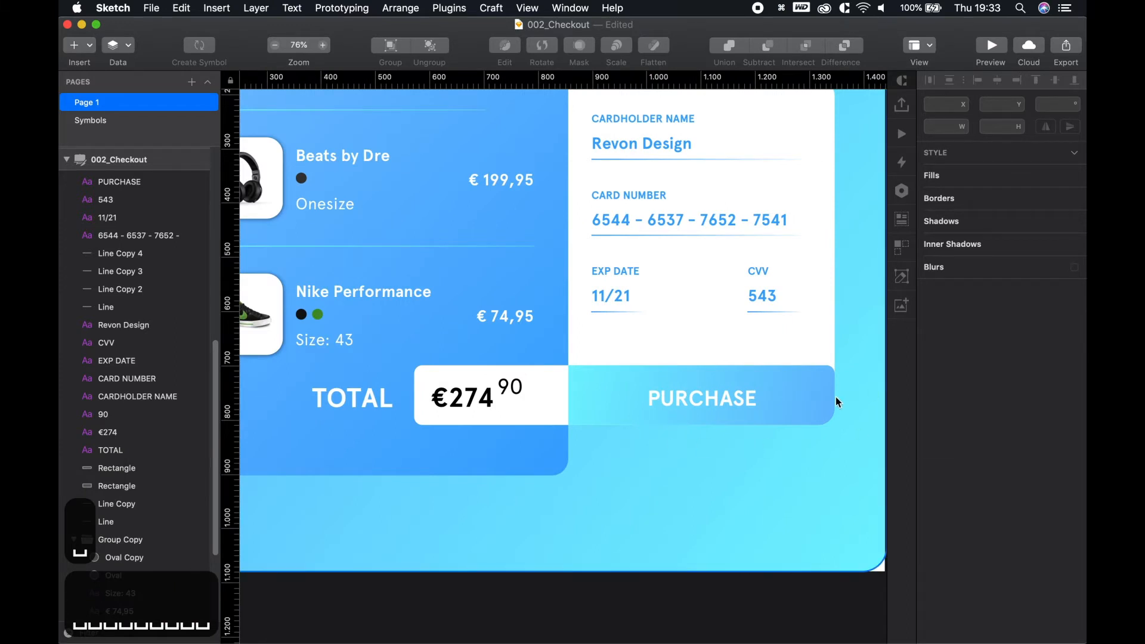
Check the spacing of the PURCHASE label and €274 price within their boxes
left_click(799, 391)
left_click(756, 385, "shift")
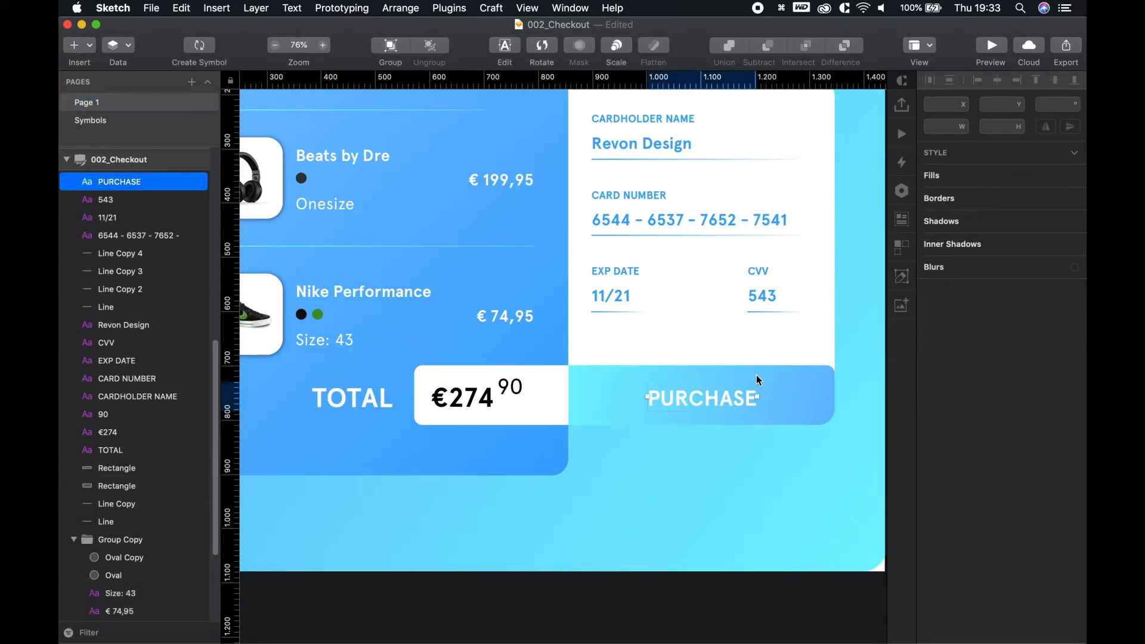
left_click(737, 574)
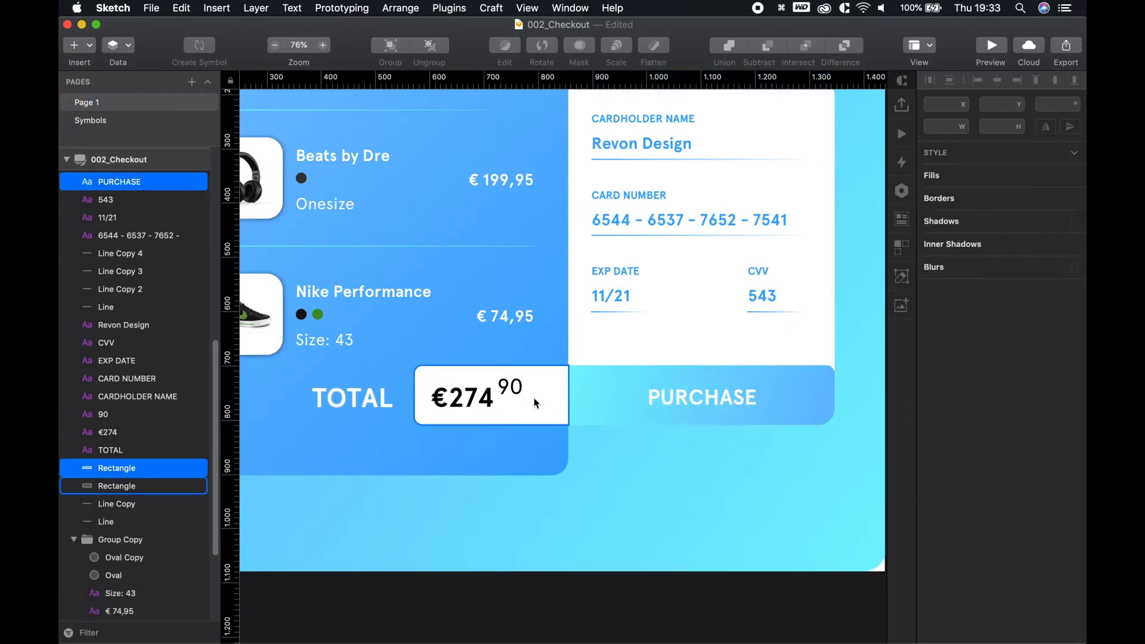
left_click(676, 400)
left_click(444, 399, "shift")
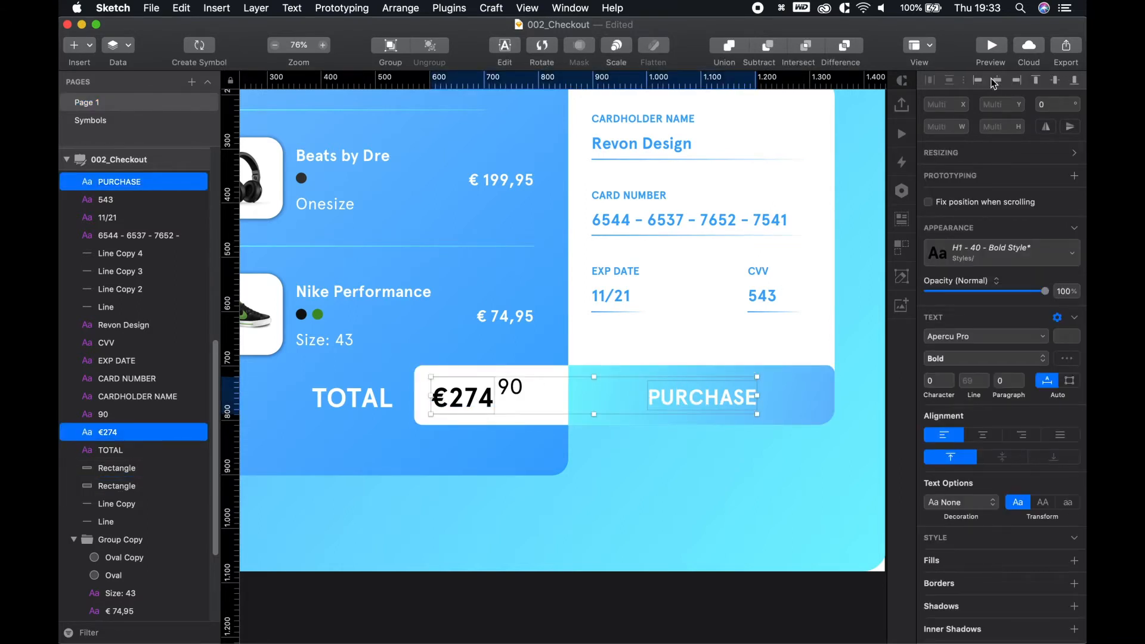
left_click(673, 580)
left_click(469, 398)
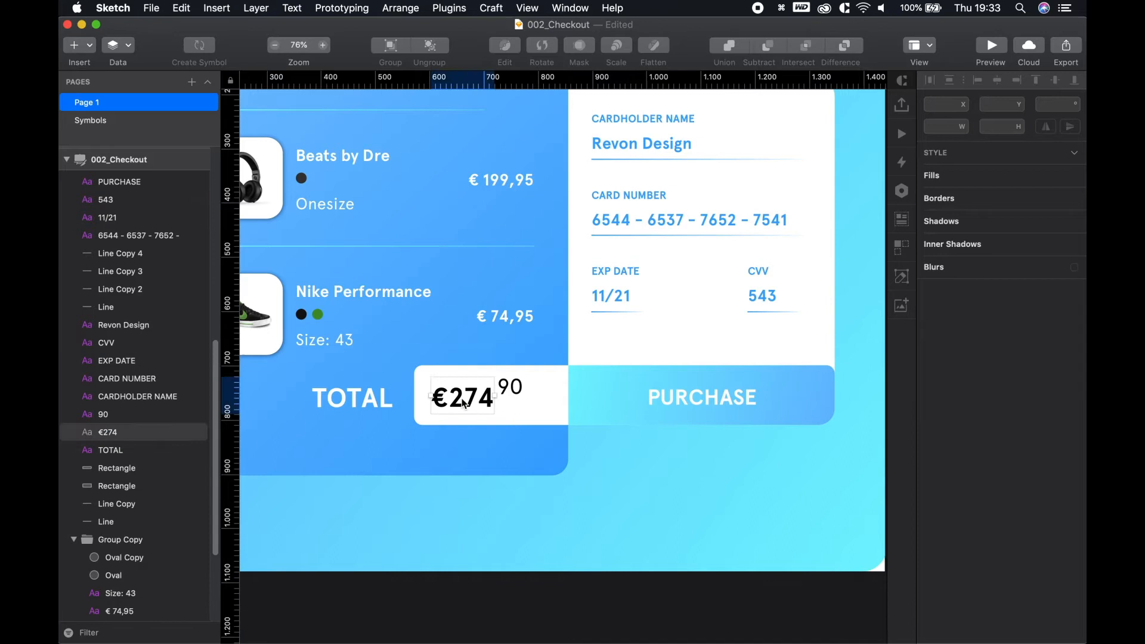
left_click(431, 370, "shift")
left_click(532, 500)
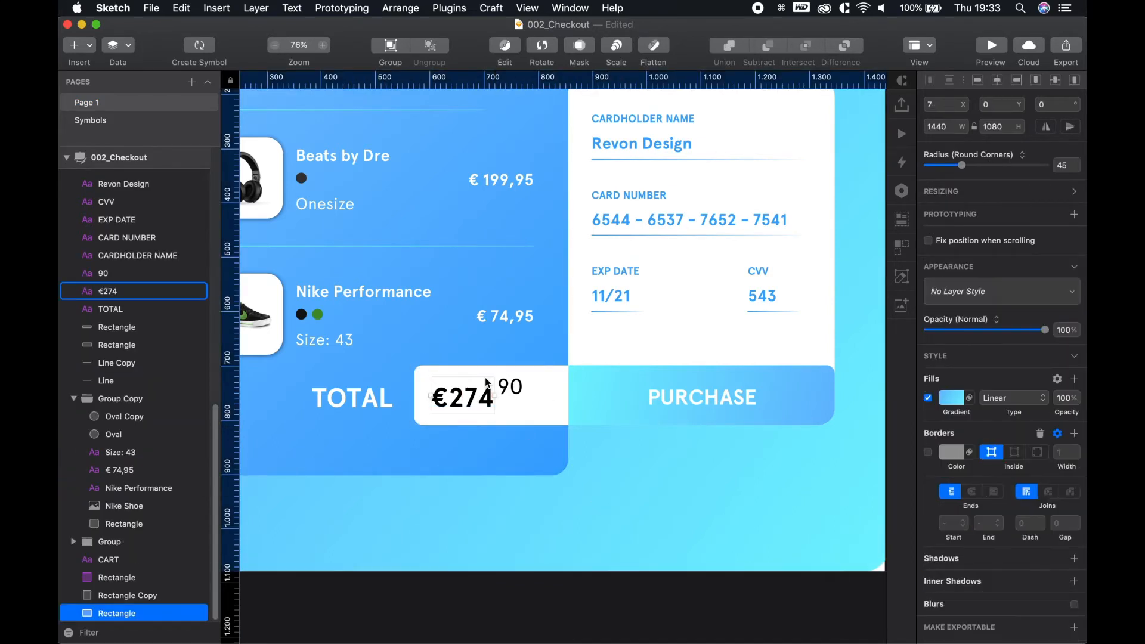
left_click(477, 400)
key("alt")
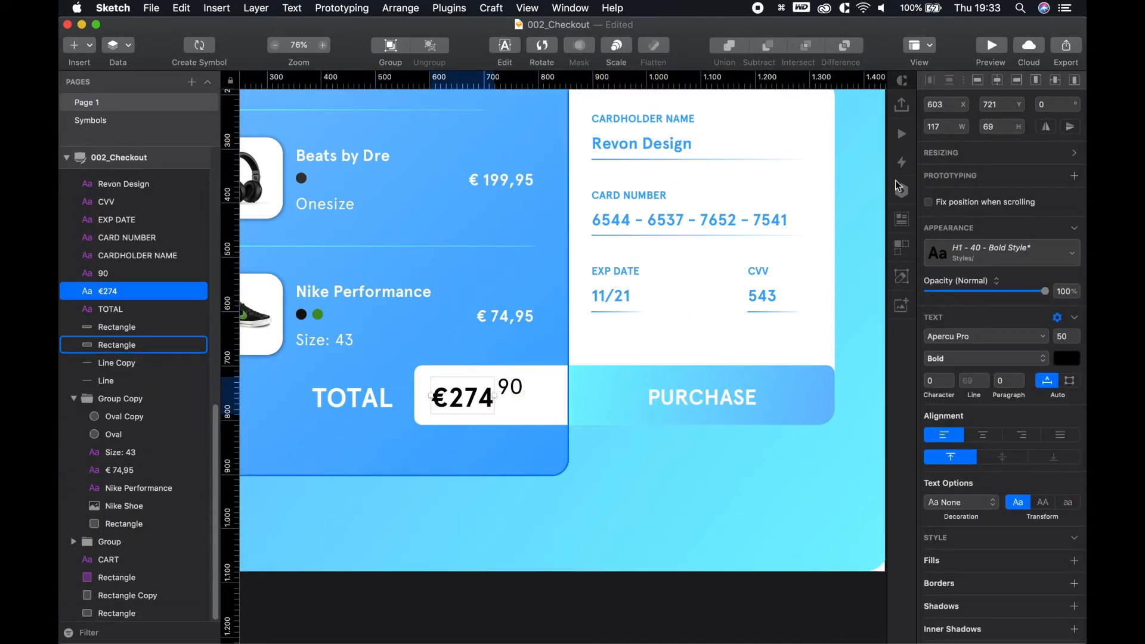
Set the PURCHASE button height to 130 and align it with the price box
left_click(829, 389)
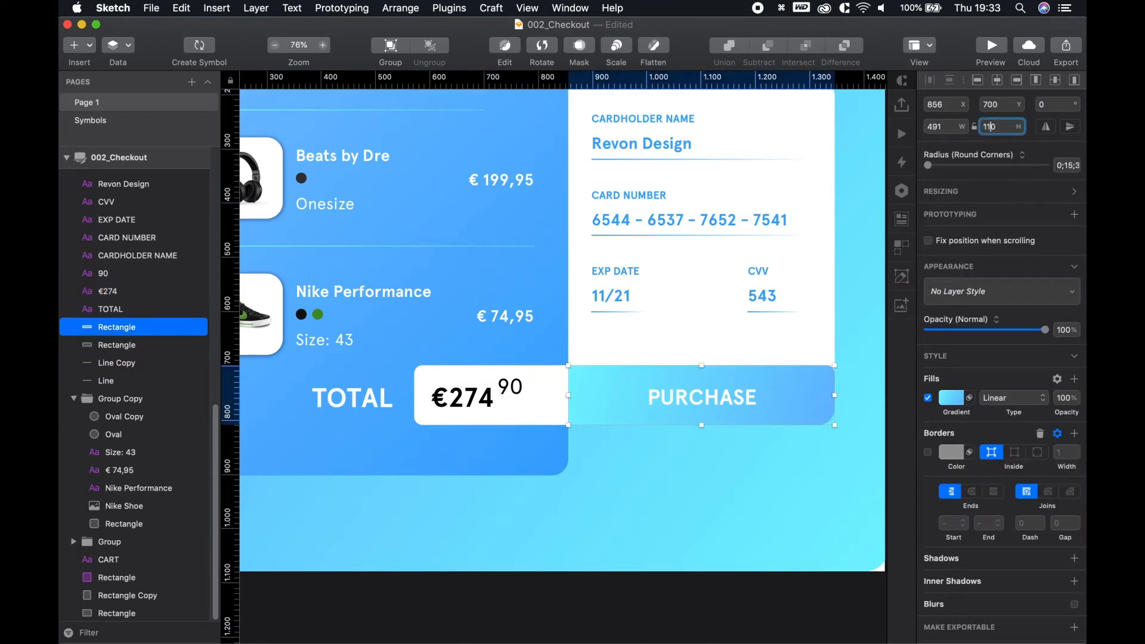
key("BackSpace")
type("3")
key("Return")
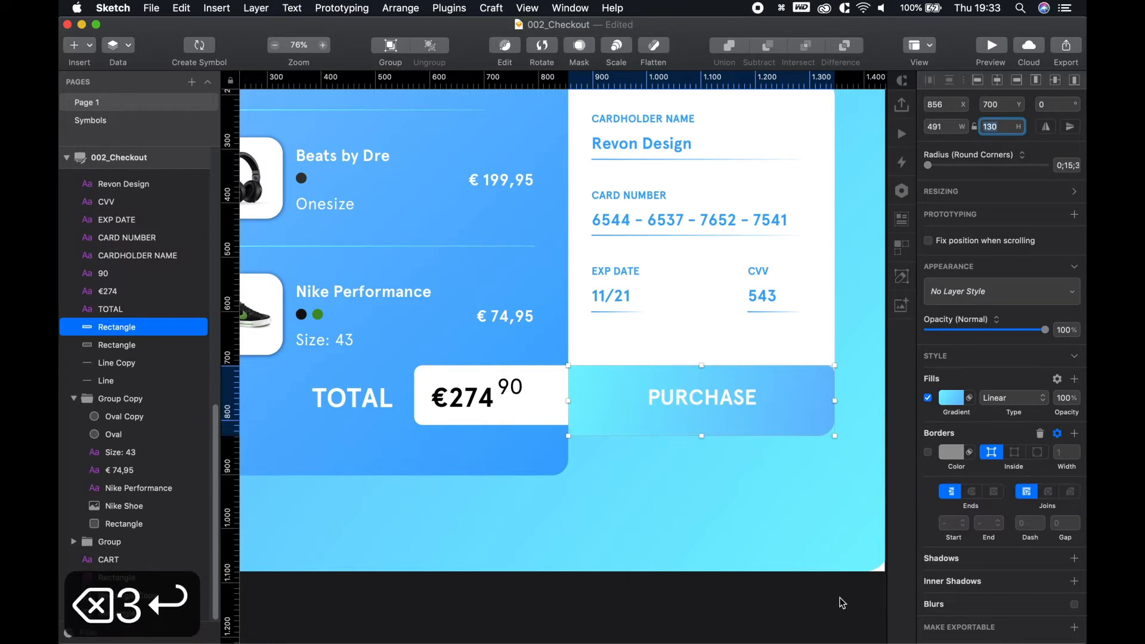
left_click(827, 634)
left_click(792, 408)
key("shift+Up")
key("shift+Up")
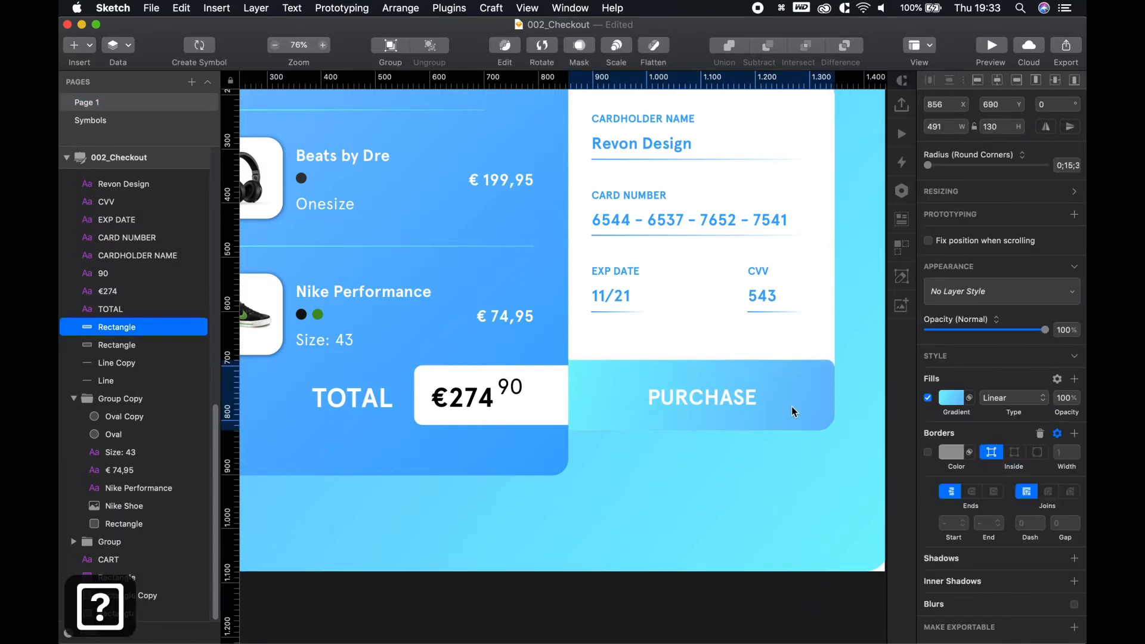
mouse_move(793, 412)
left_mouse_down()
mouse_move(808, 383)
mouse_move(809, 406)
left_mouse_up()
left_click(723, 409, "shift")
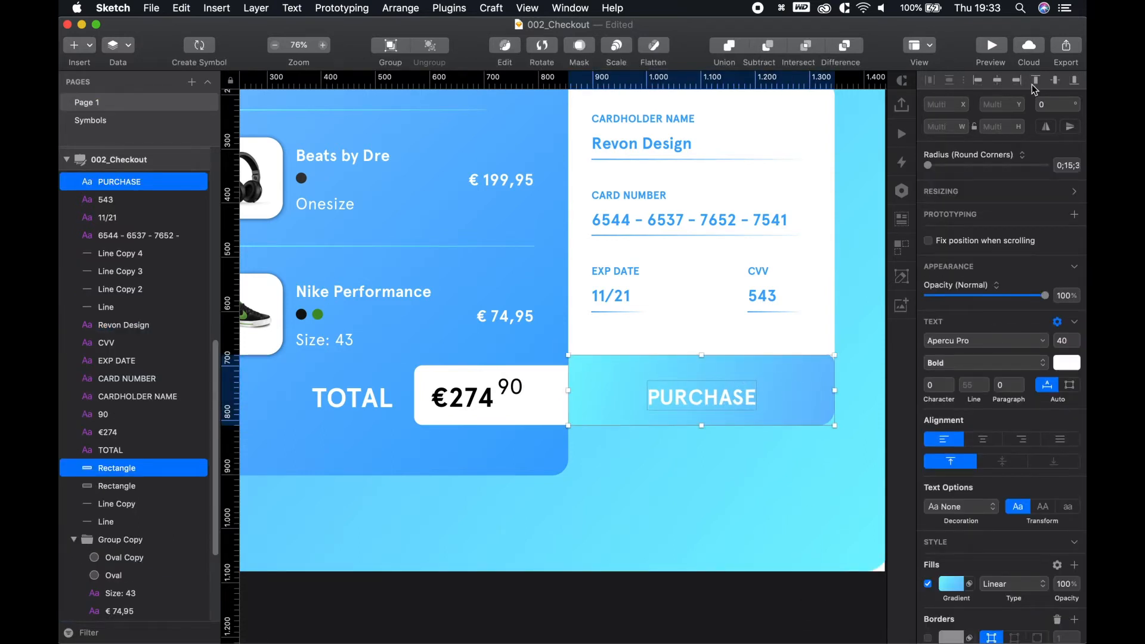
Stretch the white €274 price box up to 118 px tall to match the button
left_click(781, 589)
left_click_drag(620, 417, 627, 463)
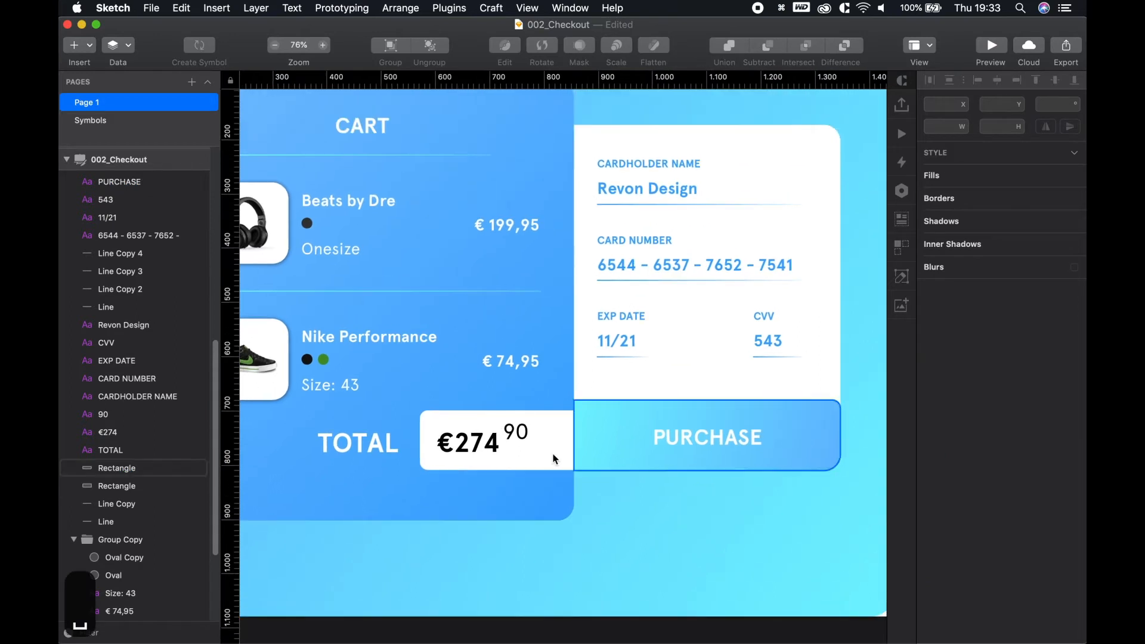
left_click(543, 451)
left_click_drag(500, 409, 500, 398)
Centre €274 and 90 vertically in the white box, shift them right, and re-raise 90 as superscript
left_click(494, 455, "shift")
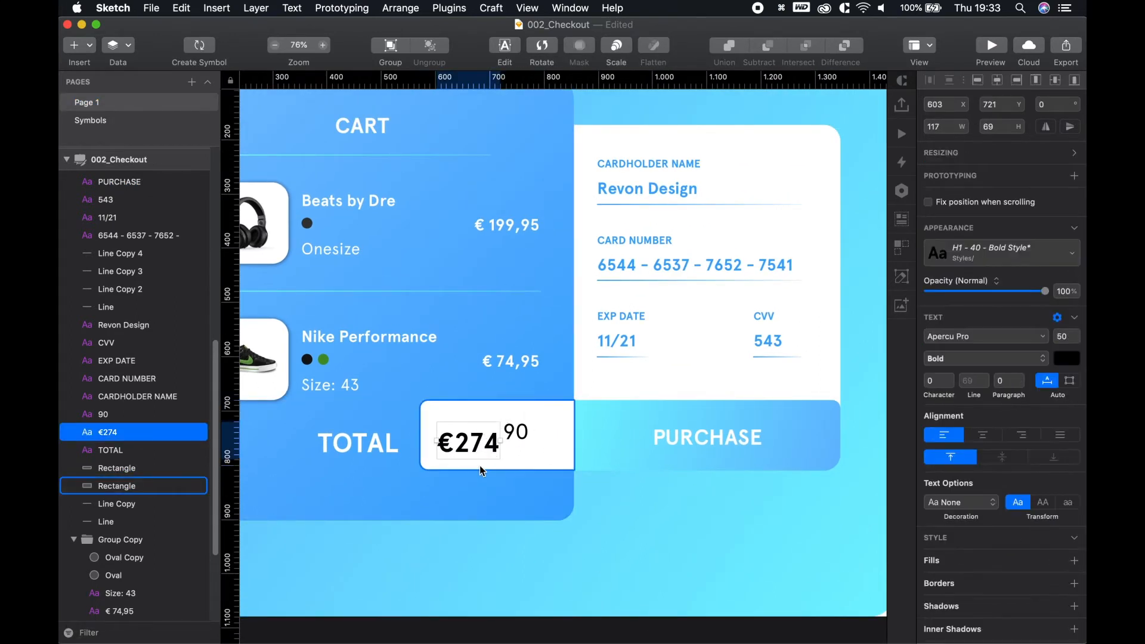
left_click(524, 434, "shift")
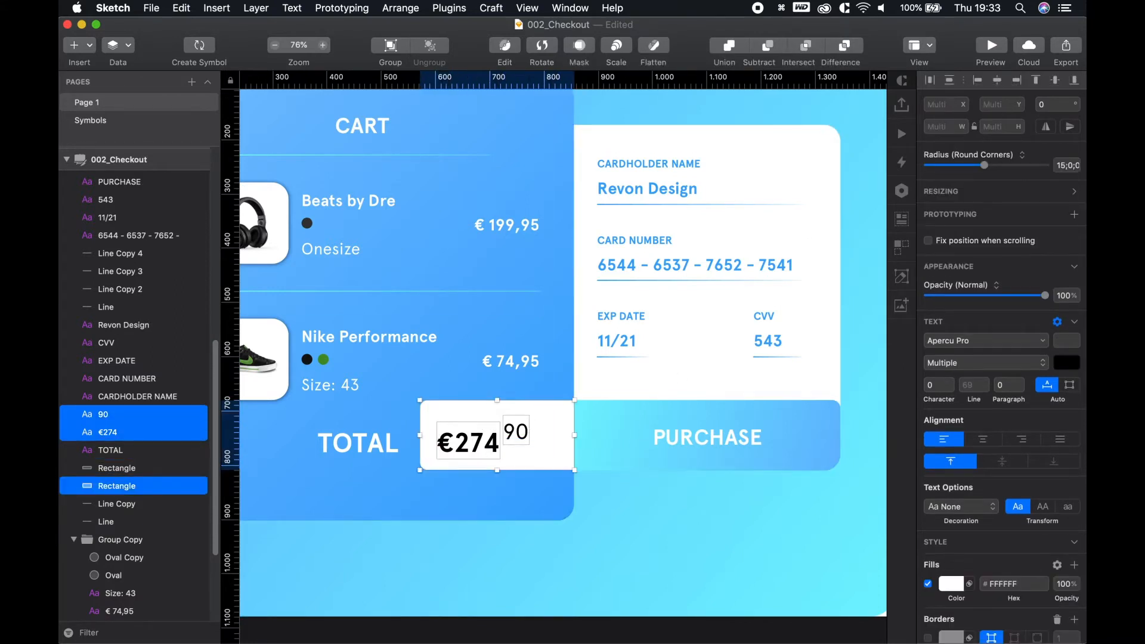
left_click(1054, 83)
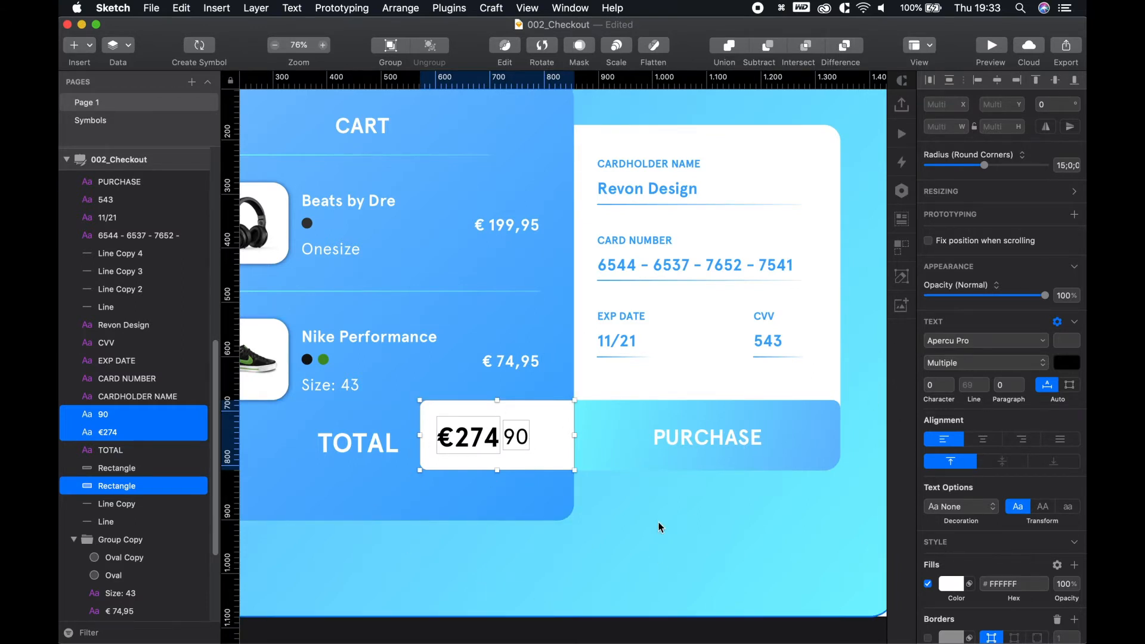
left_click(659, 568)
left_click(470, 440)
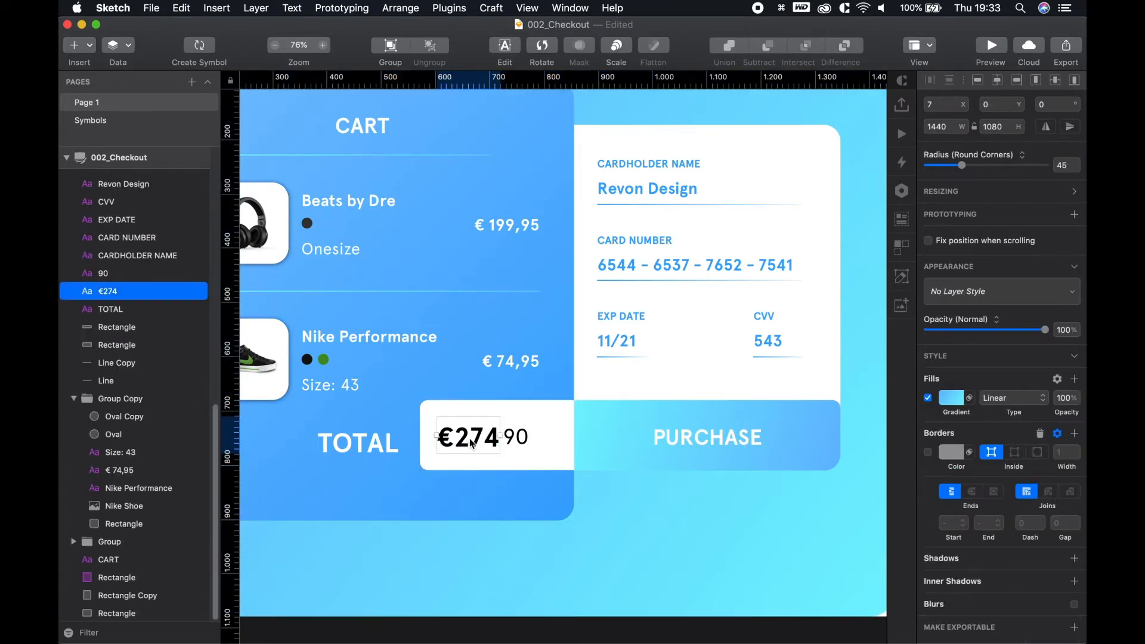
left_click(520, 441, "shift")
left_click_drag(482, 437, 503, 436)
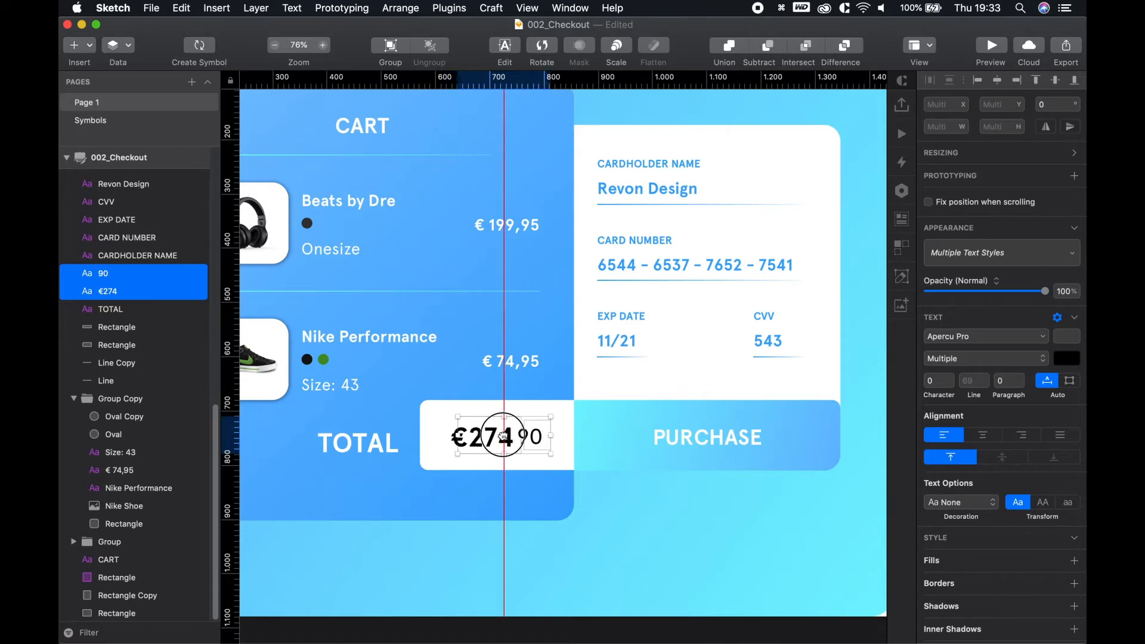
key("alt")
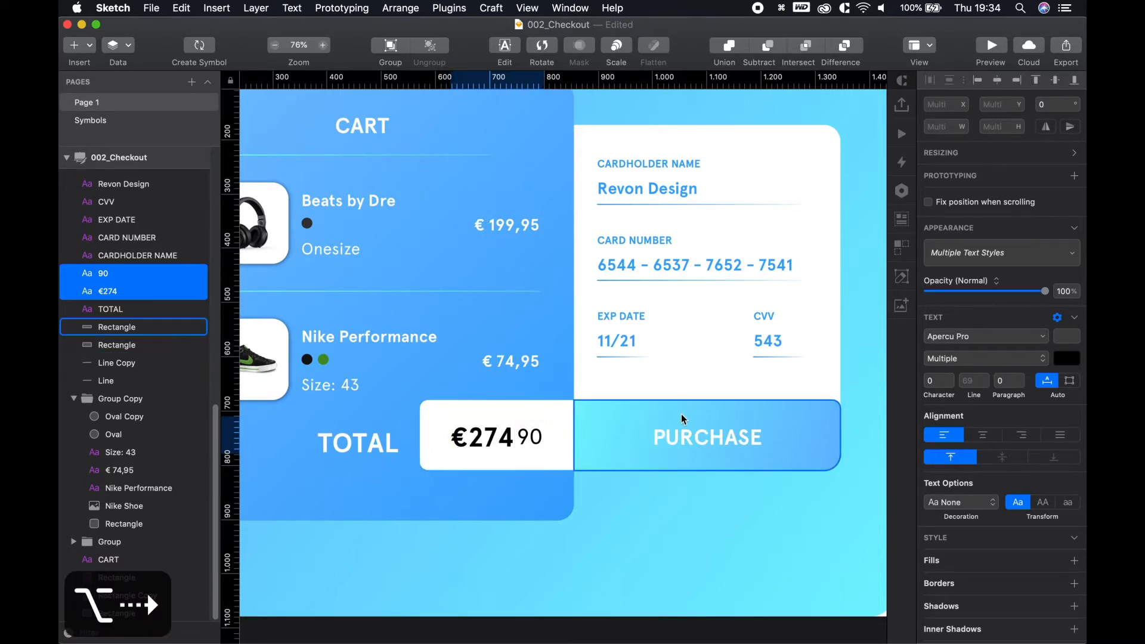
left_click(536, 440)
left_click_drag(537, 441, 543, 423)
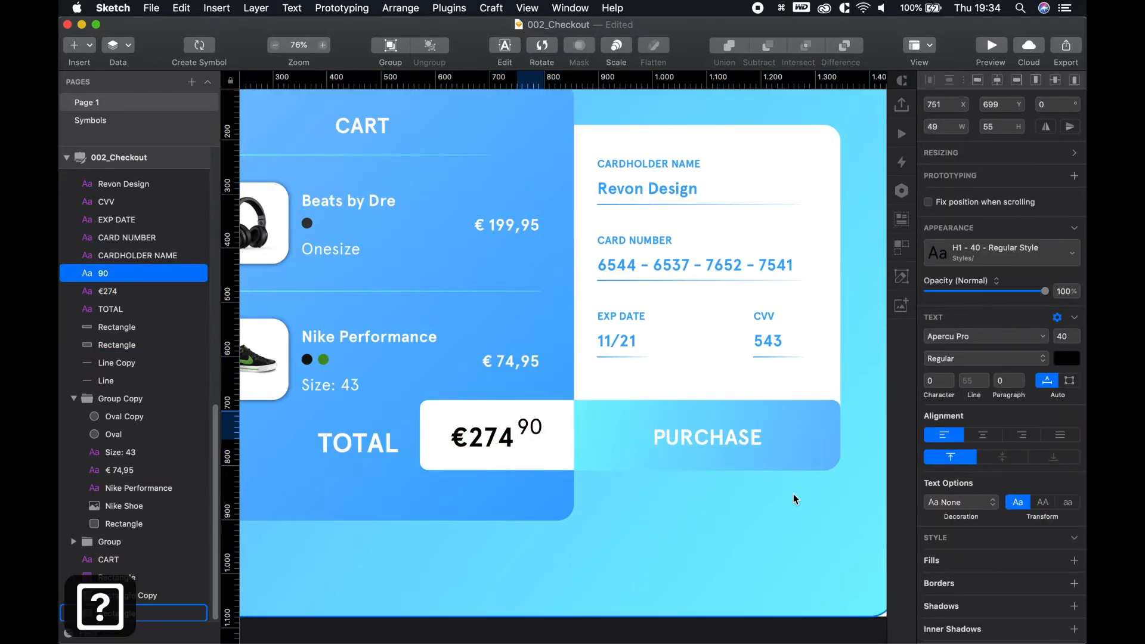
Centre the PURCHASE label horizontally across its button rectangle
left_click(726, 441)
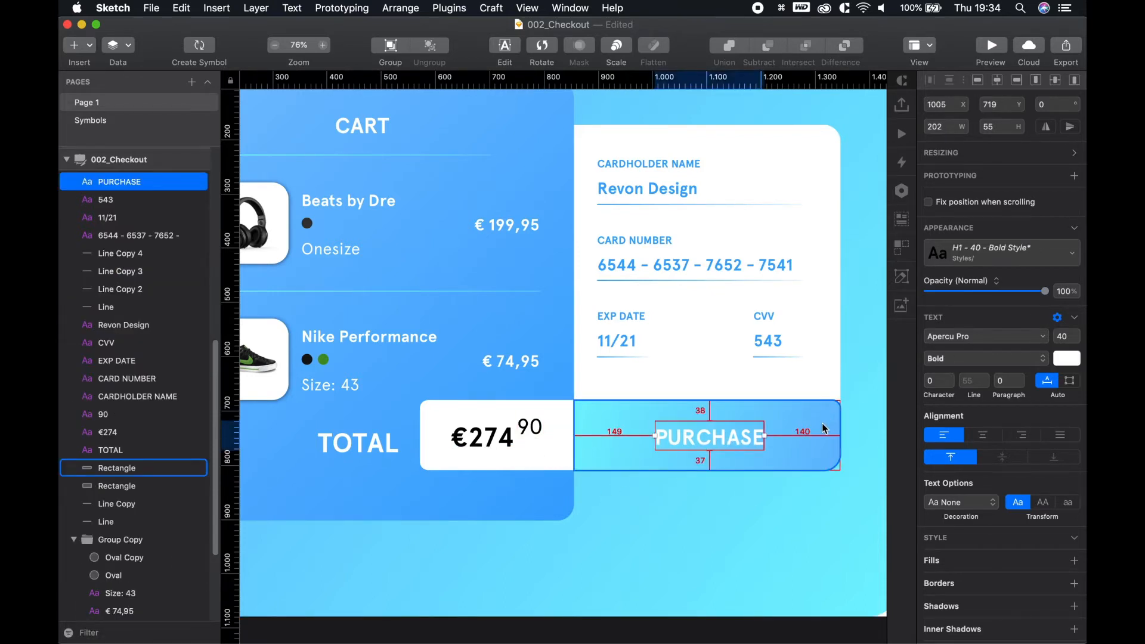
left_click(822, 425, "shift")
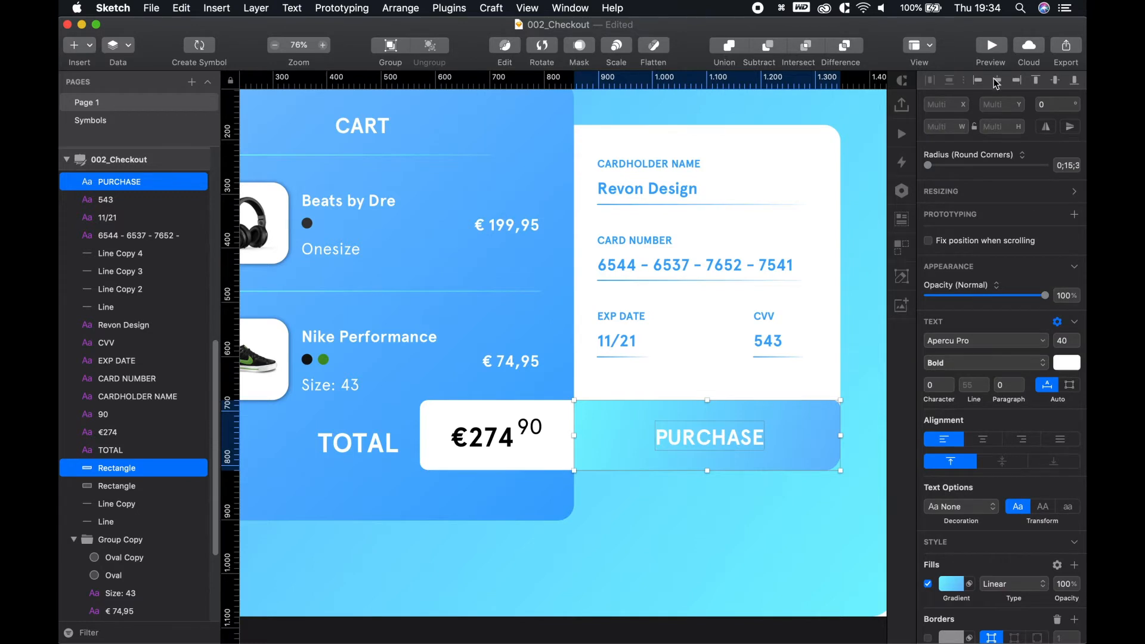
left_click(819, 409)
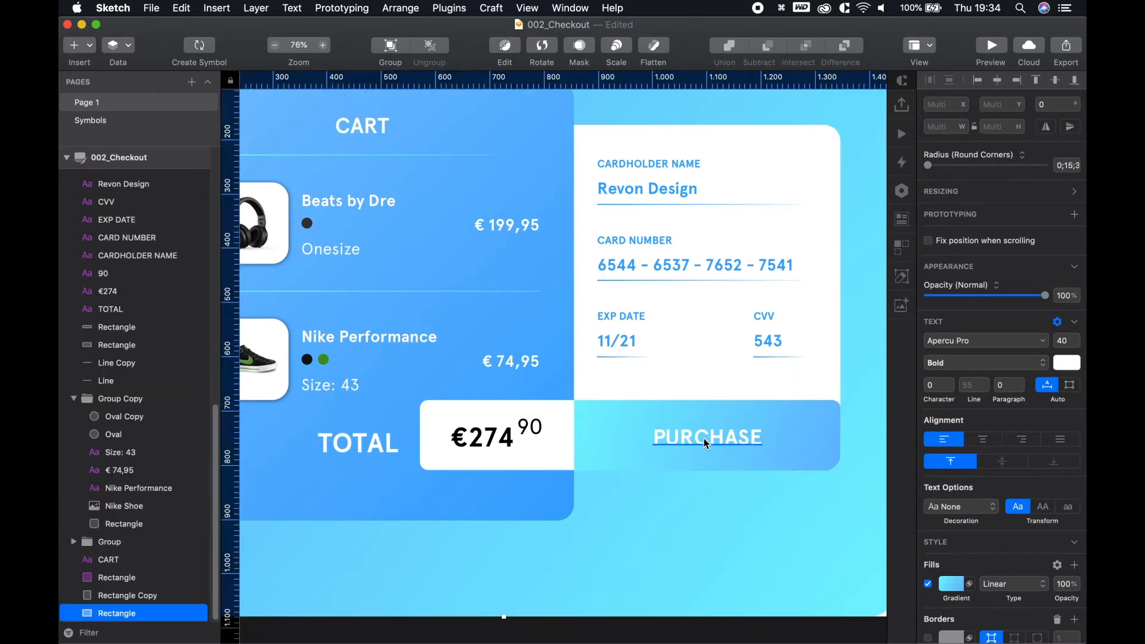
key("alt")
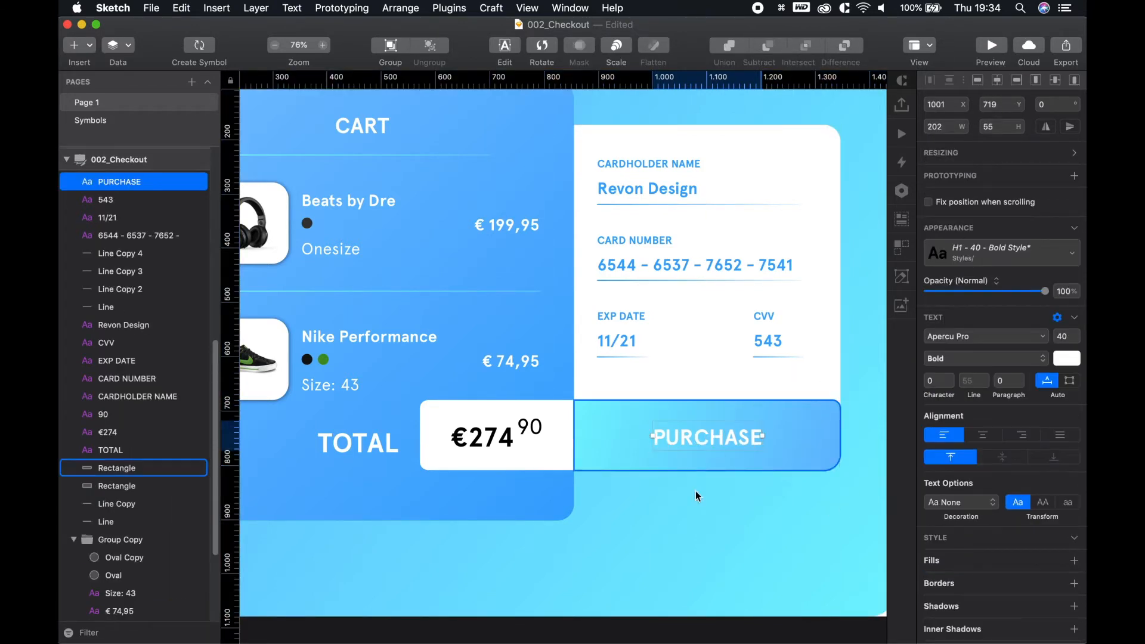
scroll(656, 507, "right", 3)
scroll(618, 531, "down", 5)
left_click(802, 355)
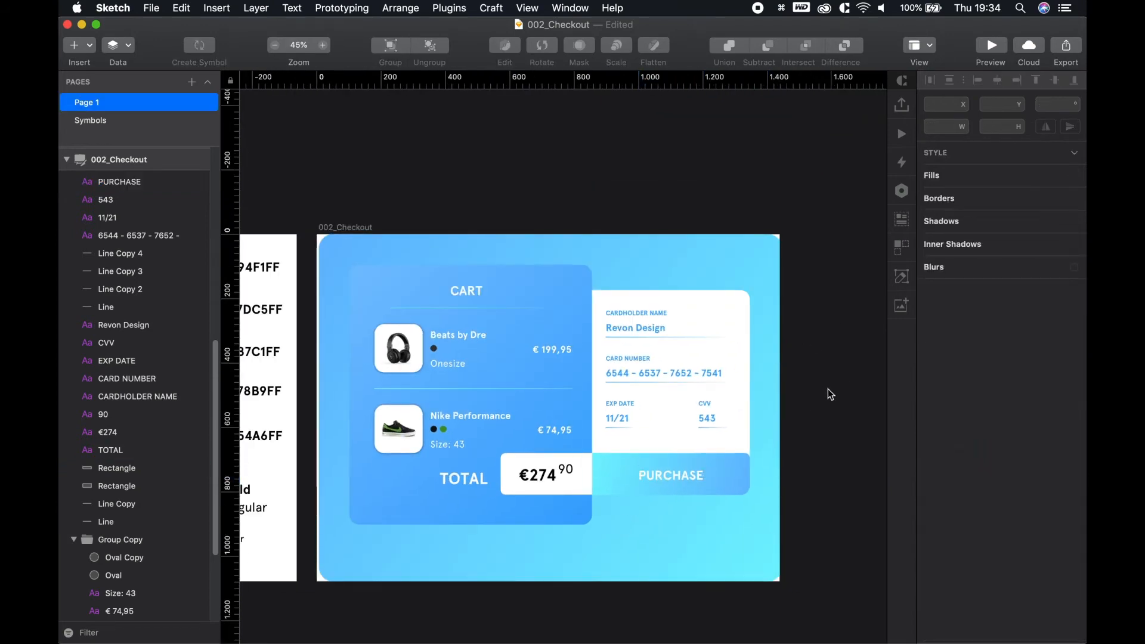
left_click_drag(829, 394, 798, 342)
scroll(525, 408, "up", 5)
Recolour the €274 and 90 price texts to palette blue #54A6FF using the colour picker
left_click(514, 437)
left_click(558, 428, "shift")
left_click_drag(395, 389, 675, 361)
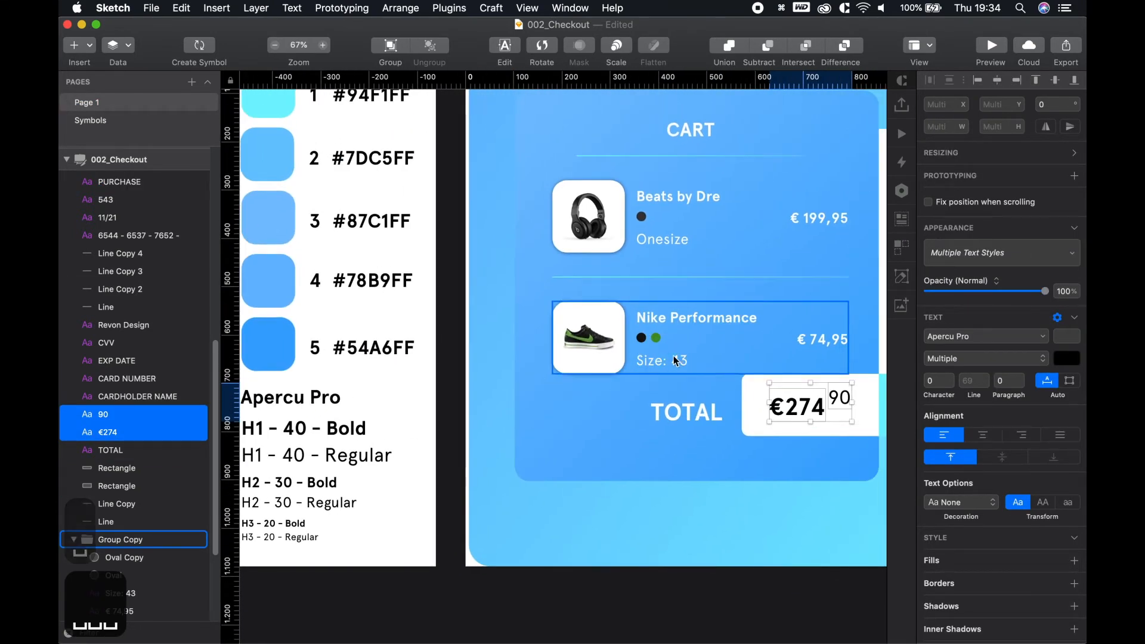
scroll(654, 399, "down", 3)
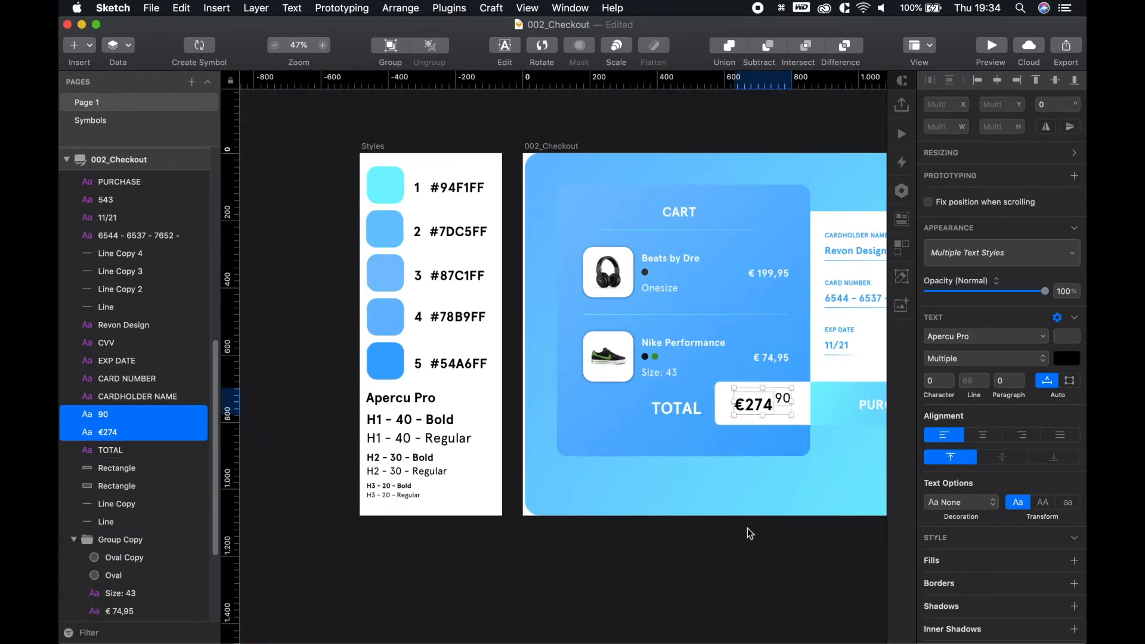
left_click(770, 552)
left_click_drag(772, 553, 693, 541)
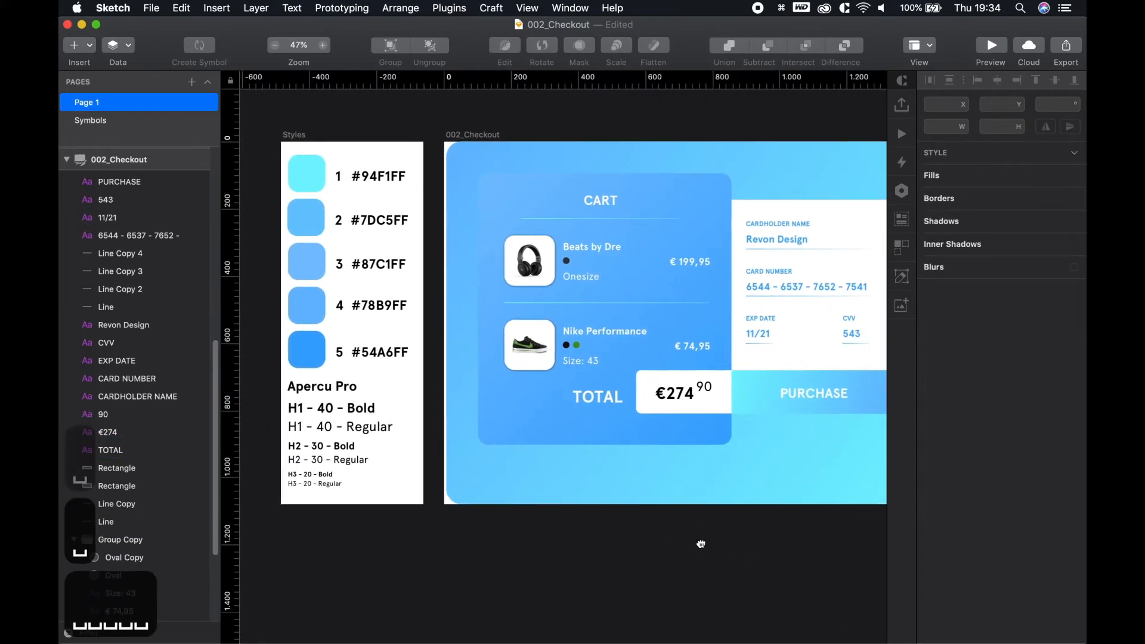
scroll(613, 513, "left", 3)
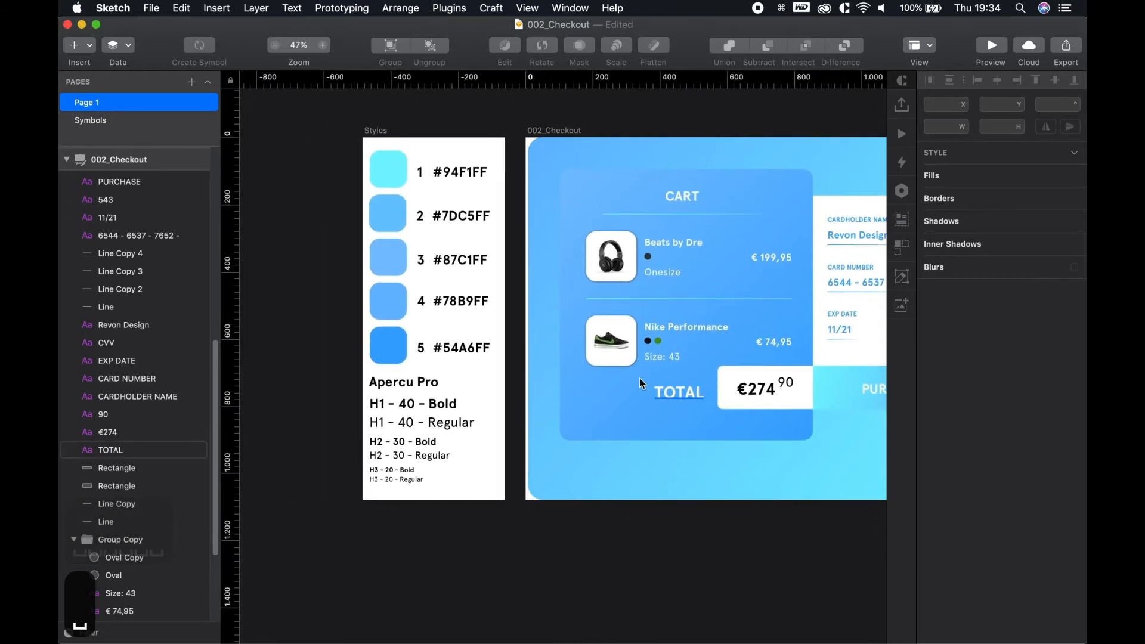
left_click(770, 392)
left_click(784, 382, "shift")
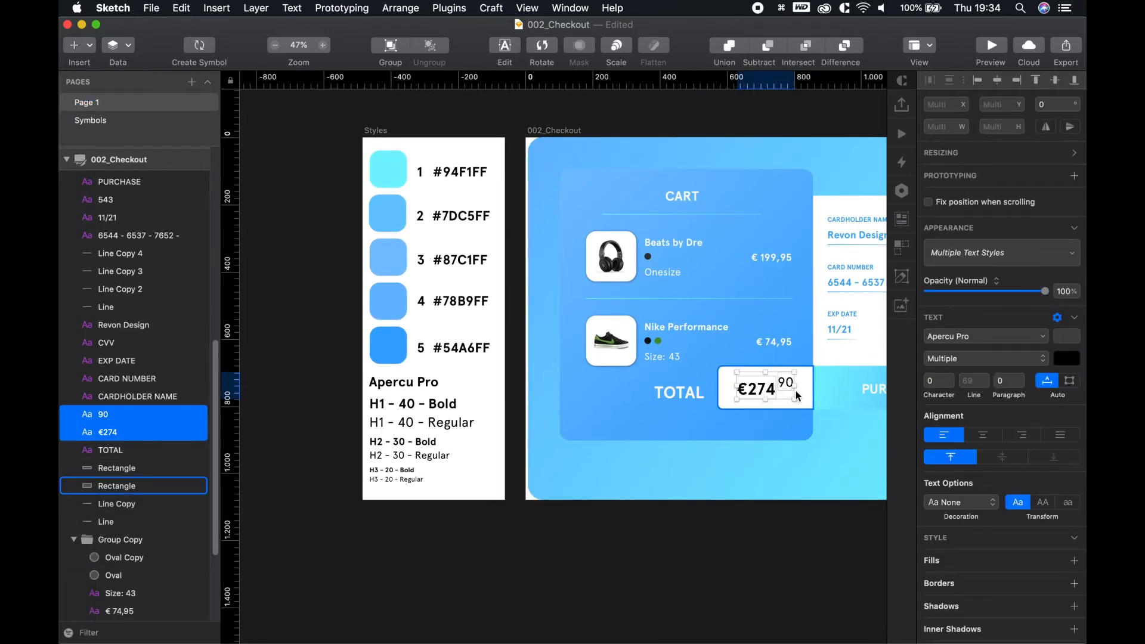
key("ctrl+c")
left_click(392, 338)
left_click(716, 582)
left_click_drag(753, 581, 542, 592)
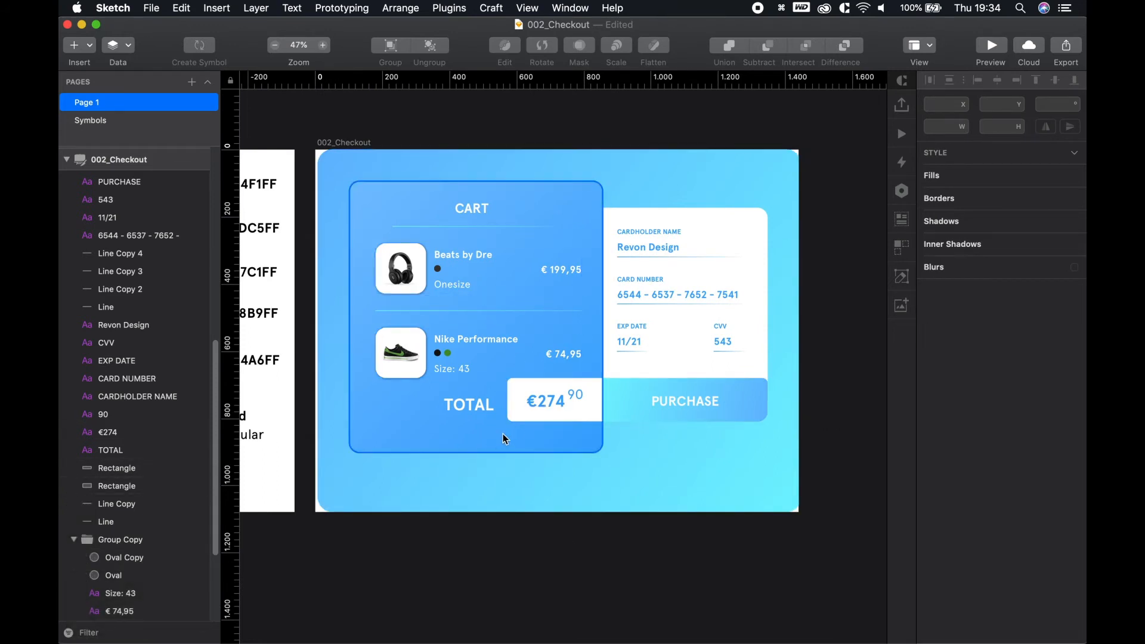
Select the TOTAL label together with the white price box
left_click(468, 405)
left_click(525, 399, "shift")
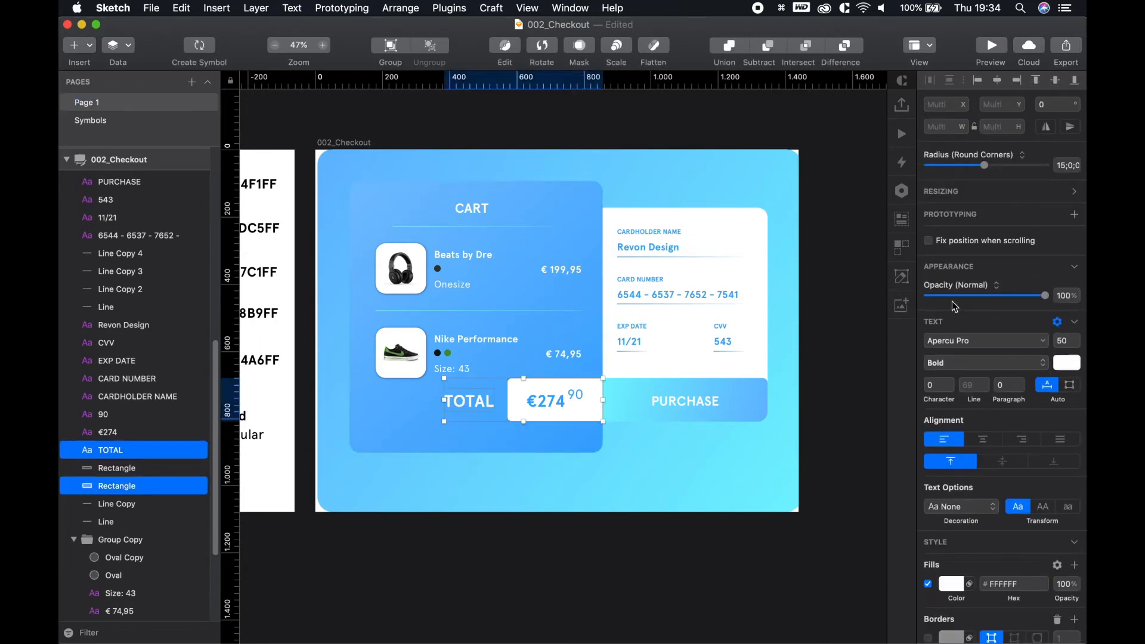
scroll(524, 369, "up", 3)
left_click(488, 343)
left_click(430, 260, "shift")
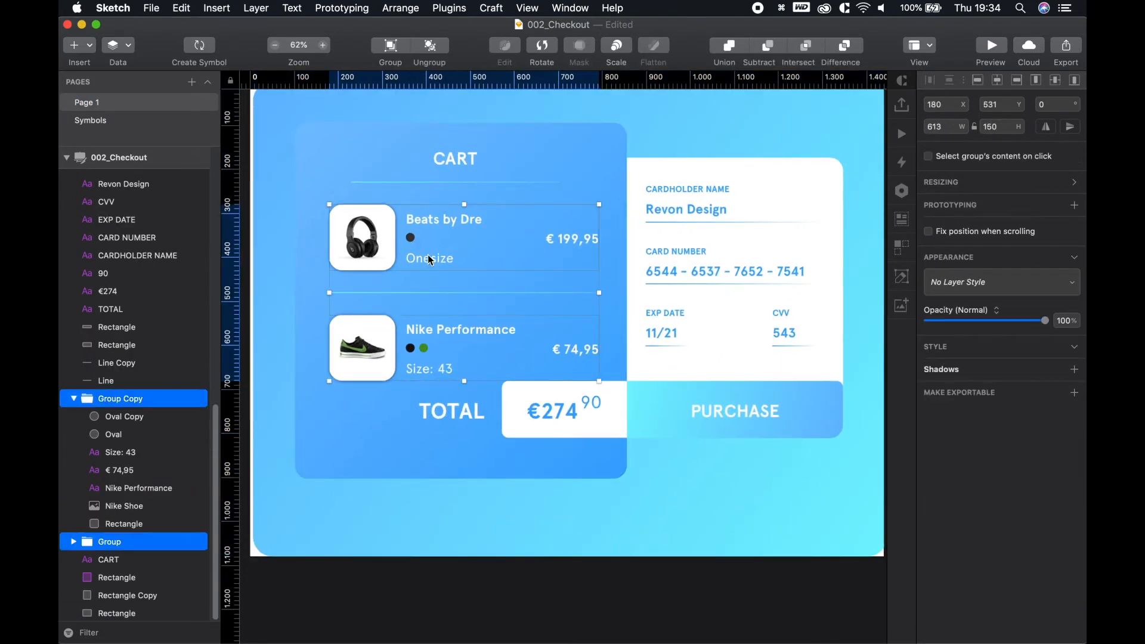
key("alt")
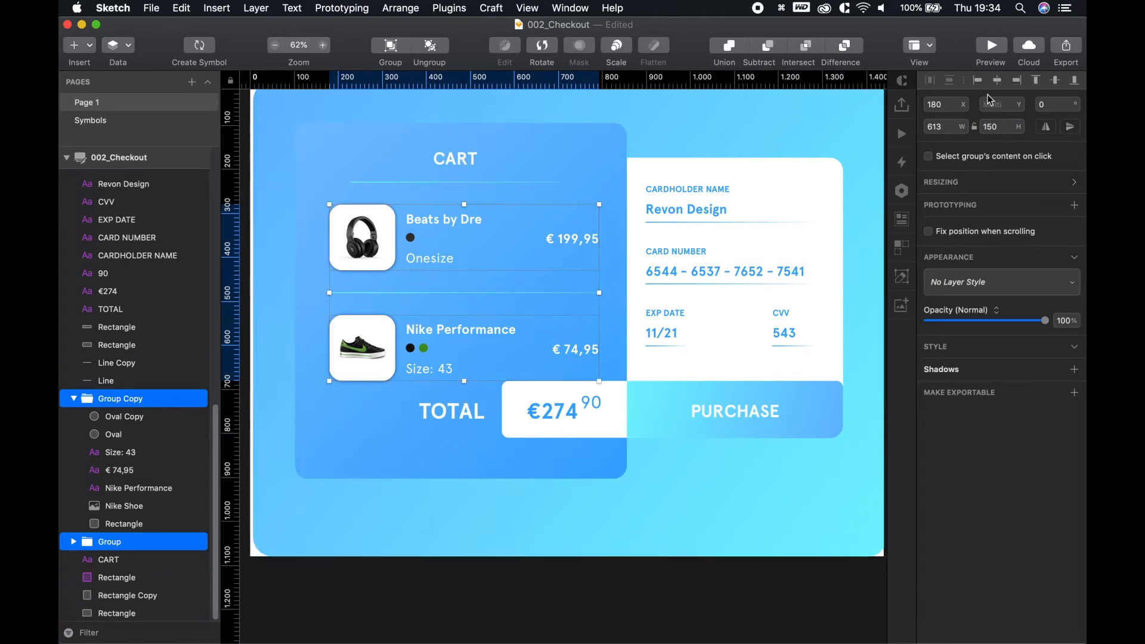
left_click(602, 142, "shift")
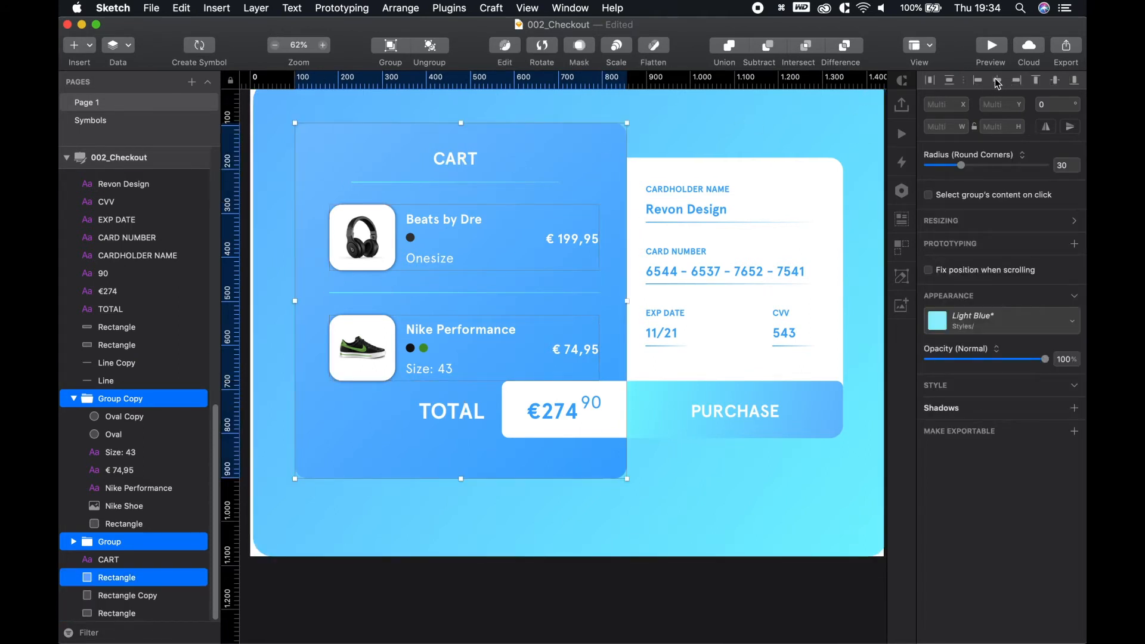
left_click(996, 82)
left_click(279, 221)
scroll(370, 274, "up", 5)
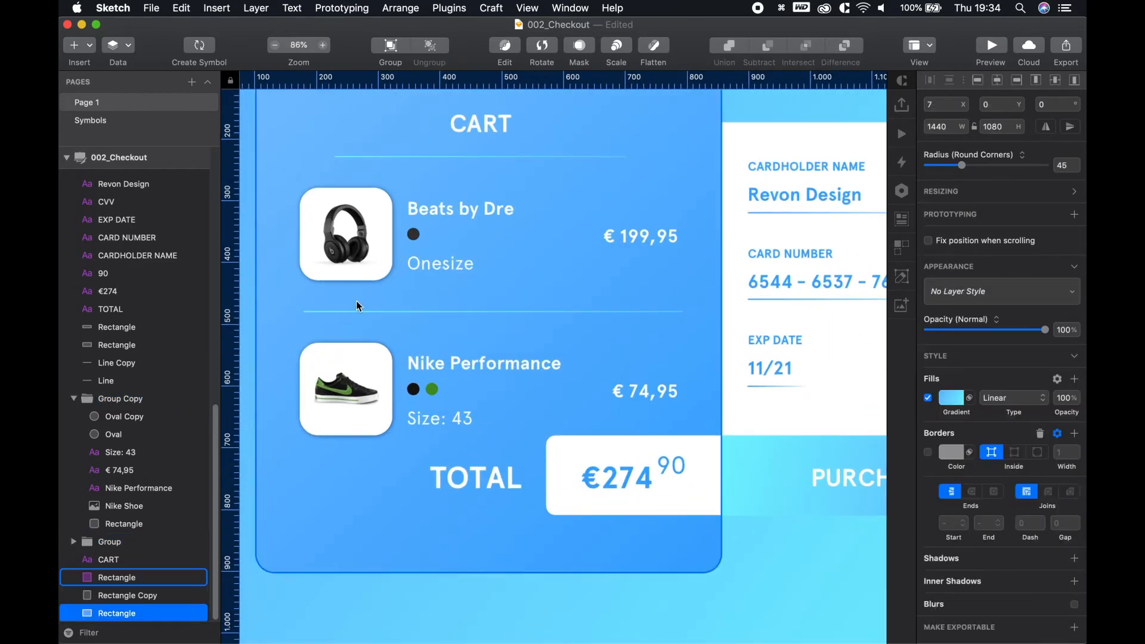
left_click(336, 310)
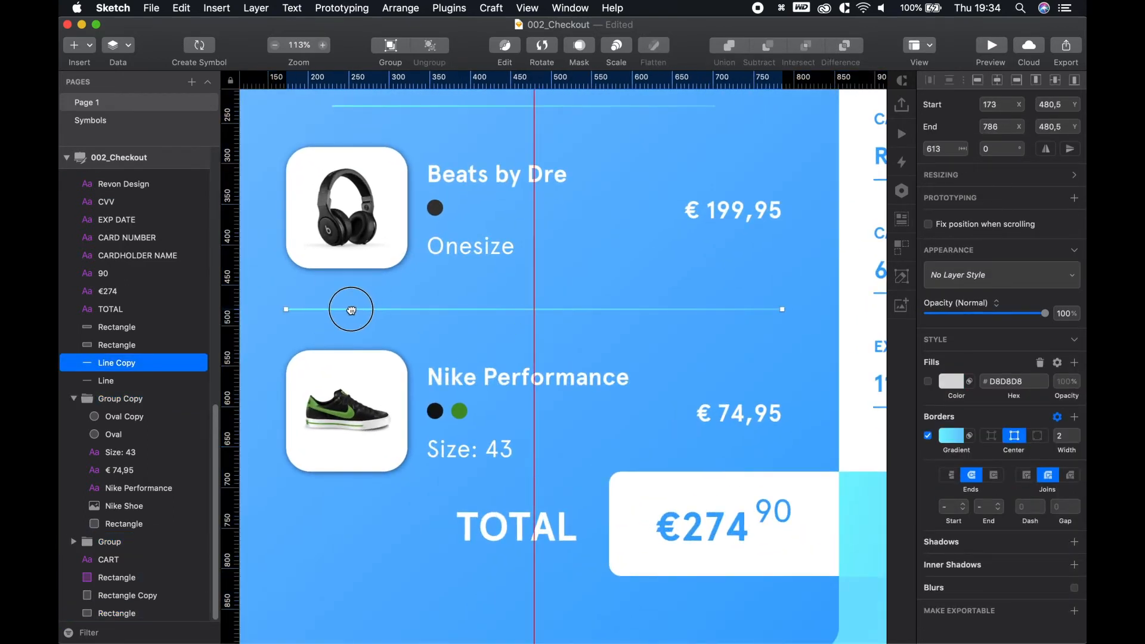
left_click(320, 257, "shift")
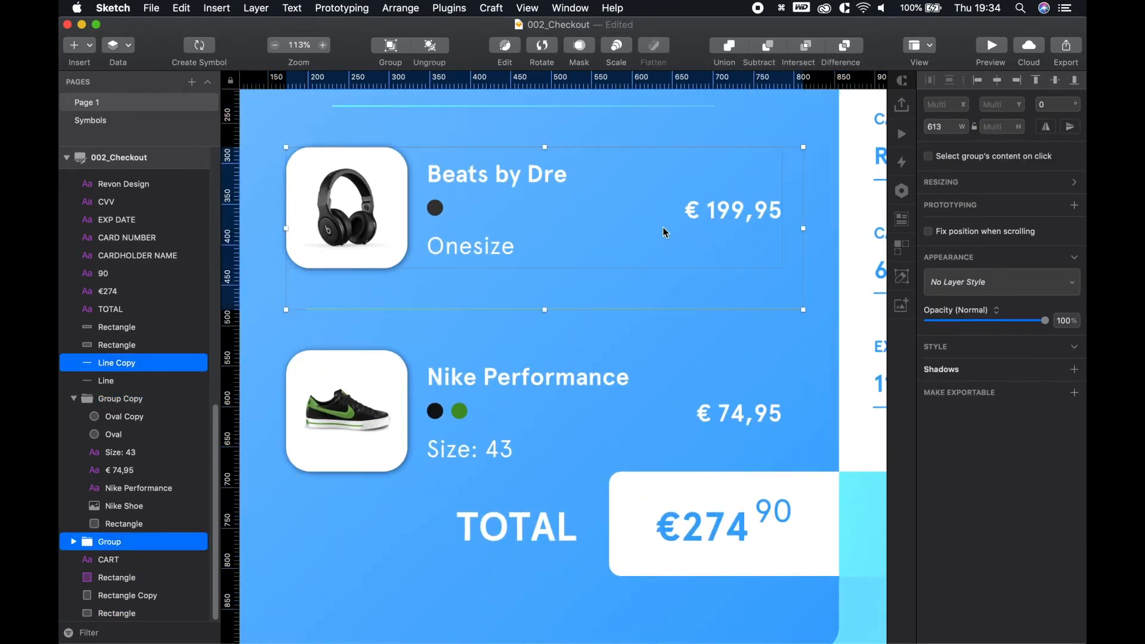
left_click(458, 107, "shift")
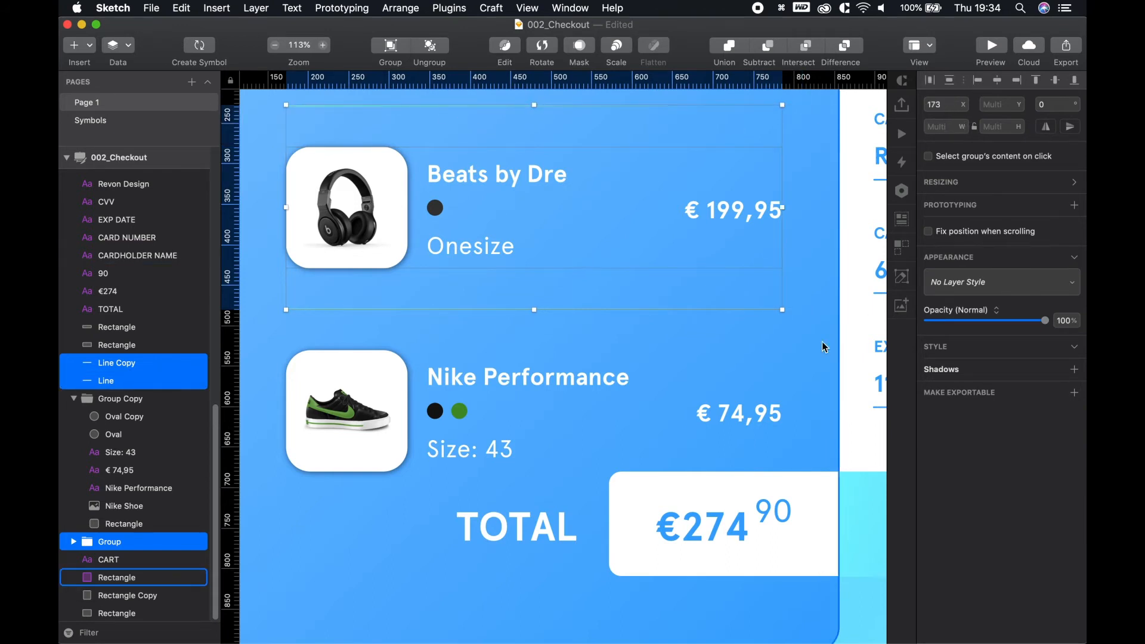
left_click(752, 334)
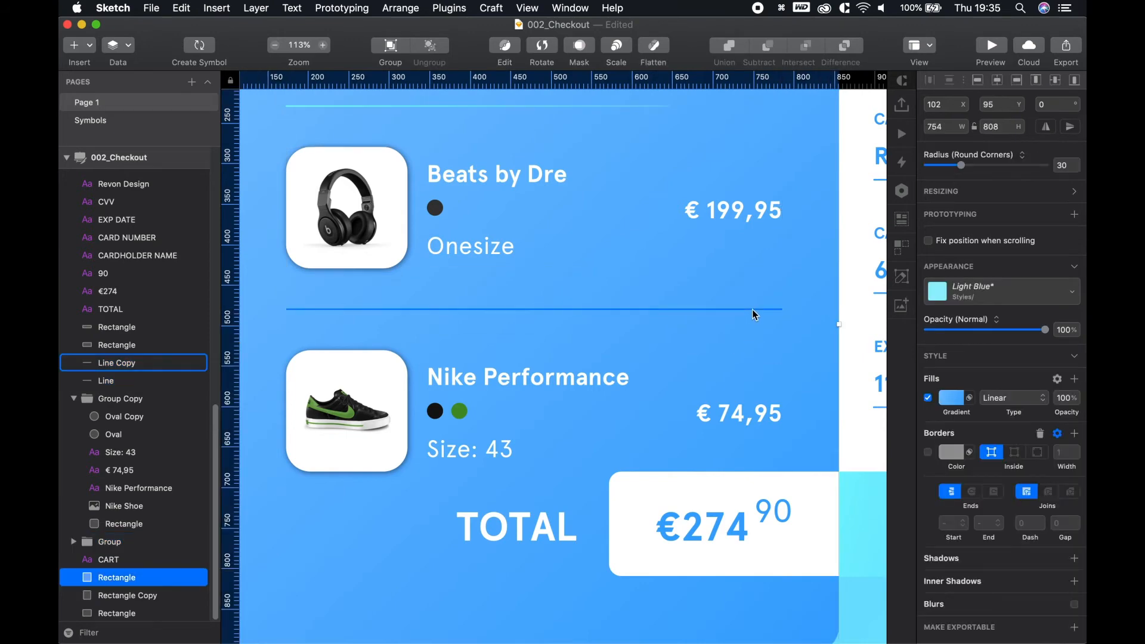
left_click(753, 311)
left_click(752, 210, "shift")
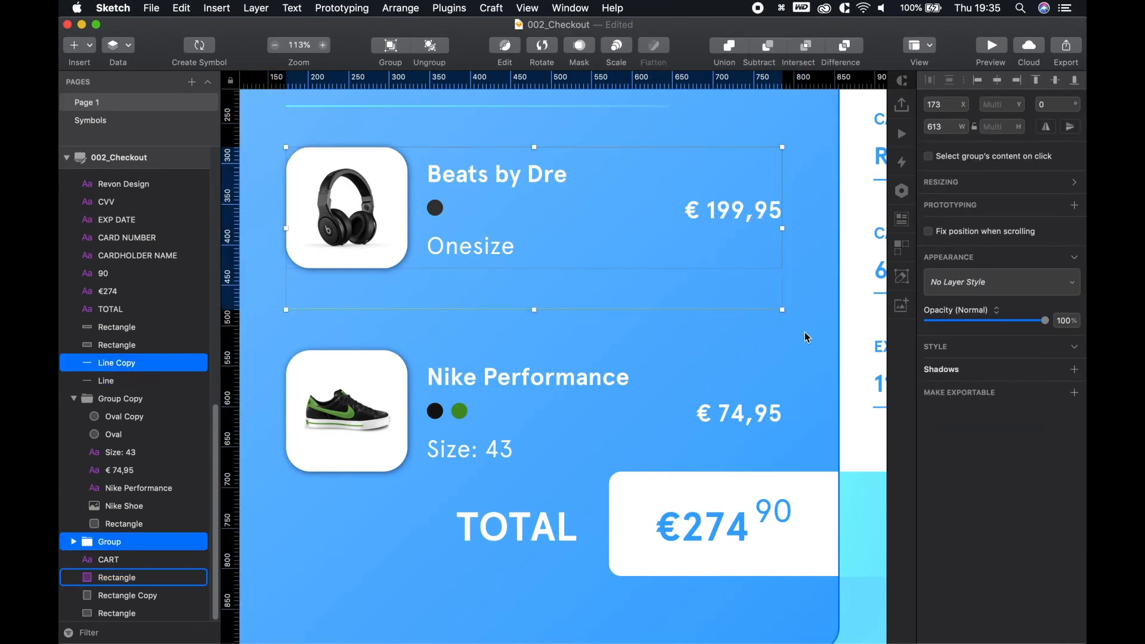
scroll(771, 314, "up", 5)
scroll(785, 326, "down", 10)
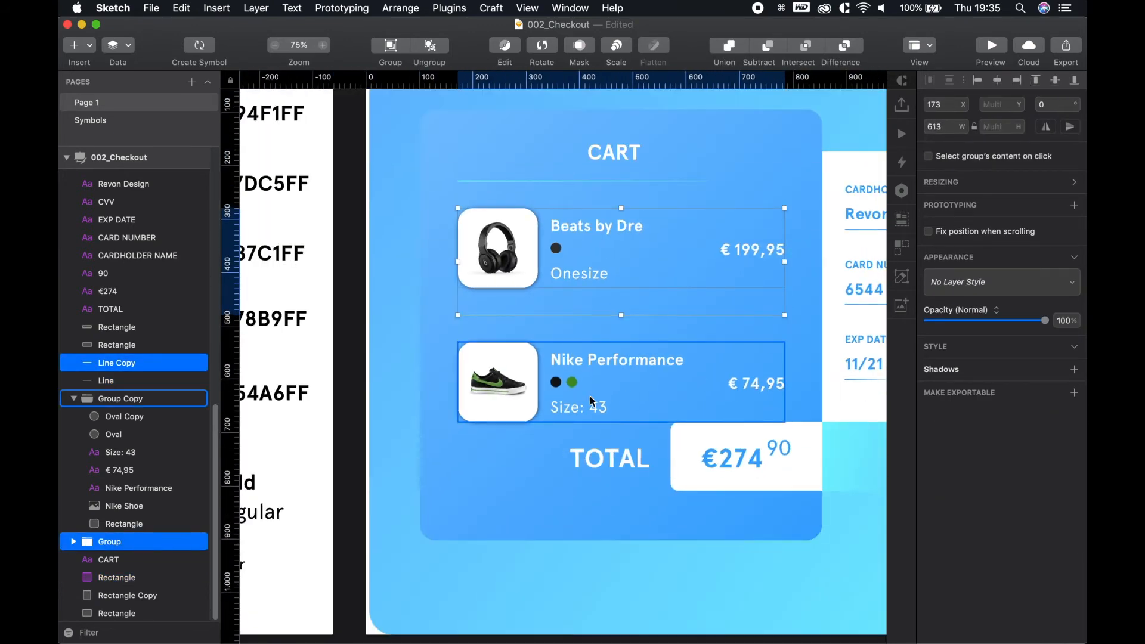
left_click(592, 402)
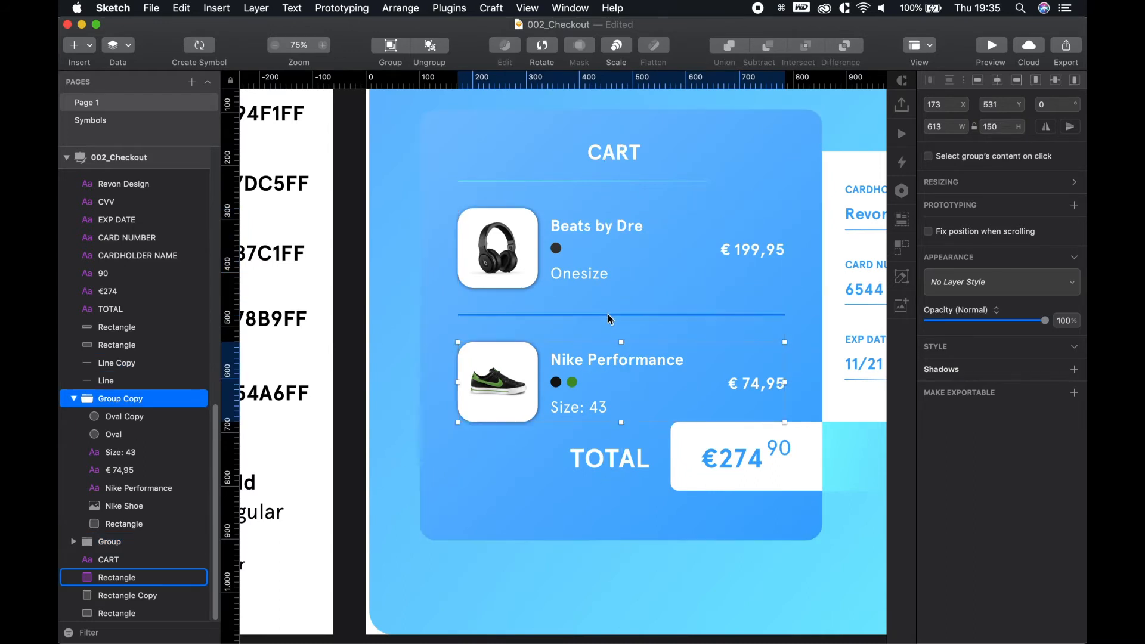
left_click(607, 314)
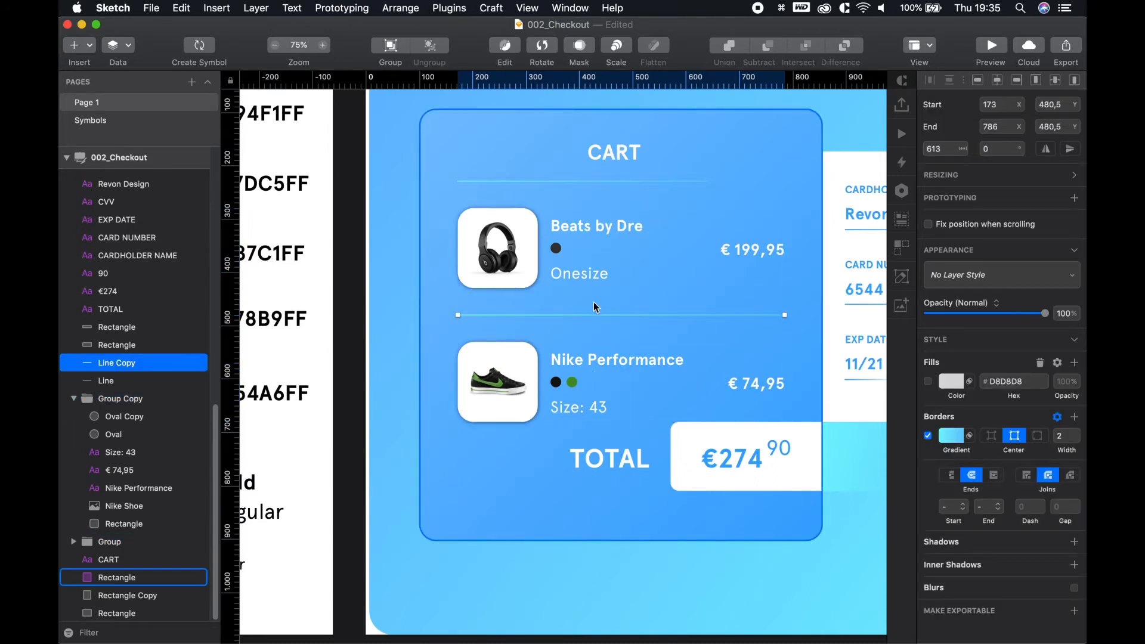
left_click(606, 180)
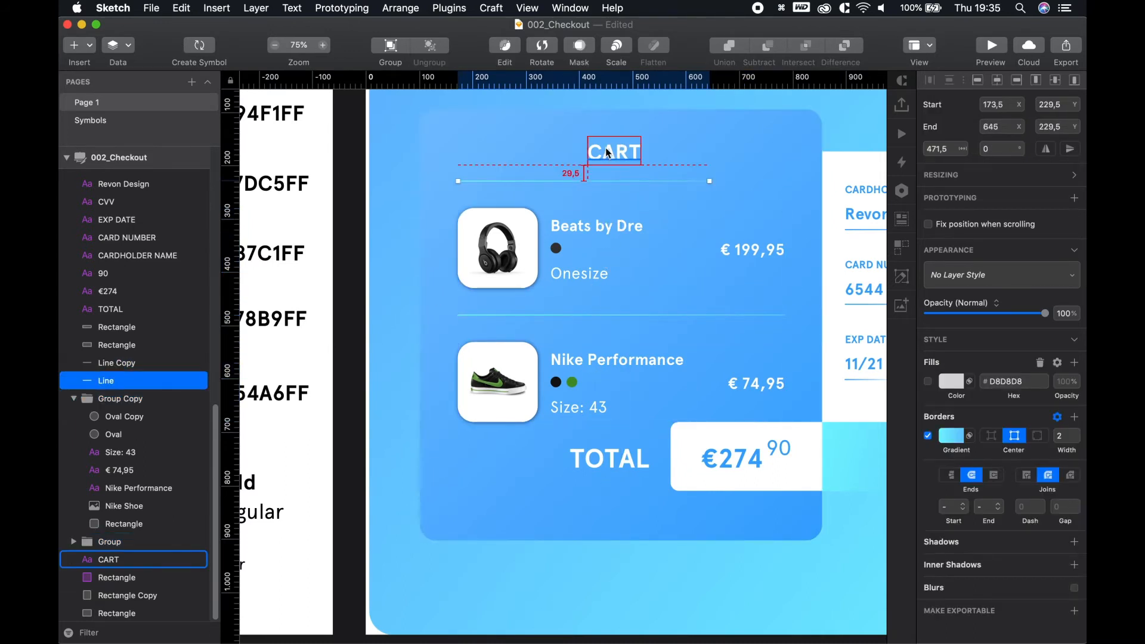
scroll(738, 239, "down", 3)
left_click(659, 180)
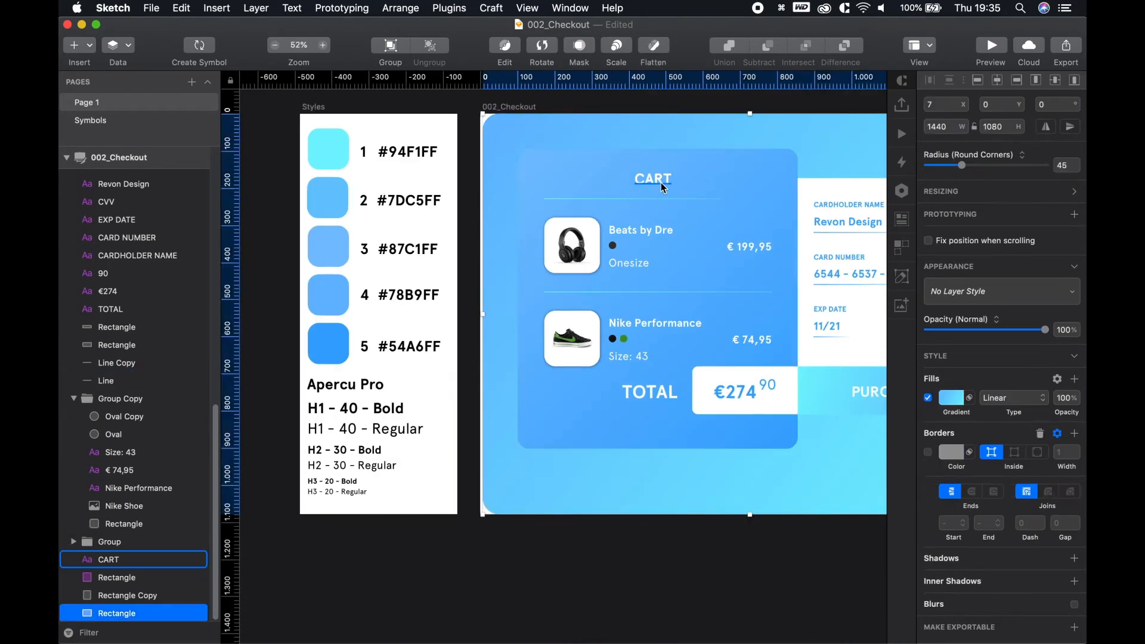
Nudge the cardholder name label, text and underline up within the payment panel
left_click(837, 166)
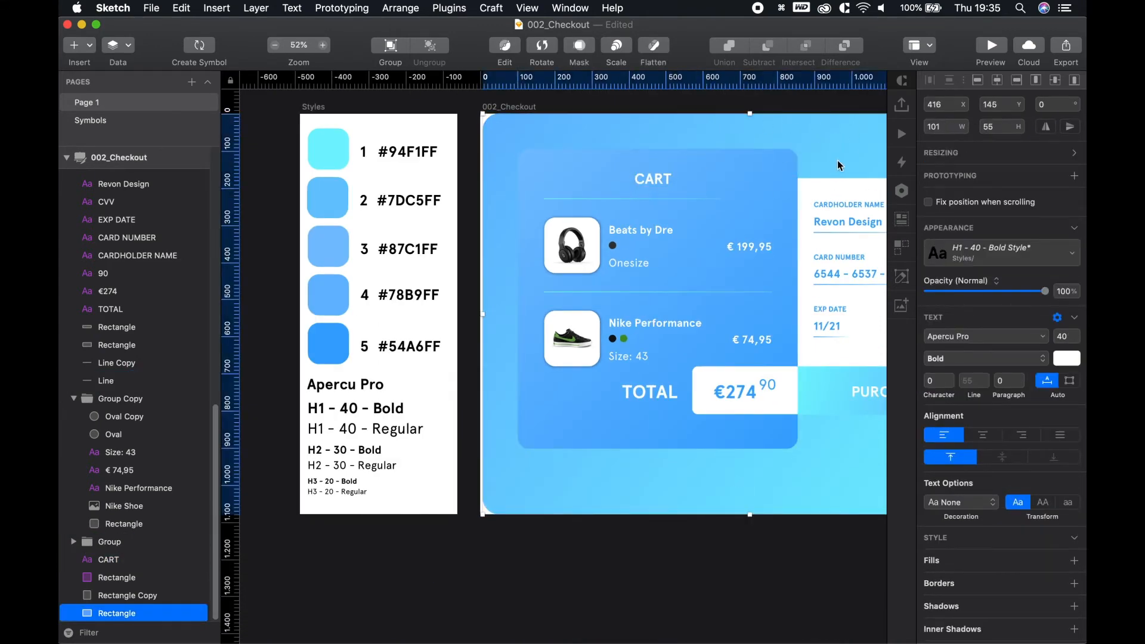
key("space")
left_click_drag(838, 164, 550, 148)
left_click(571, 194)
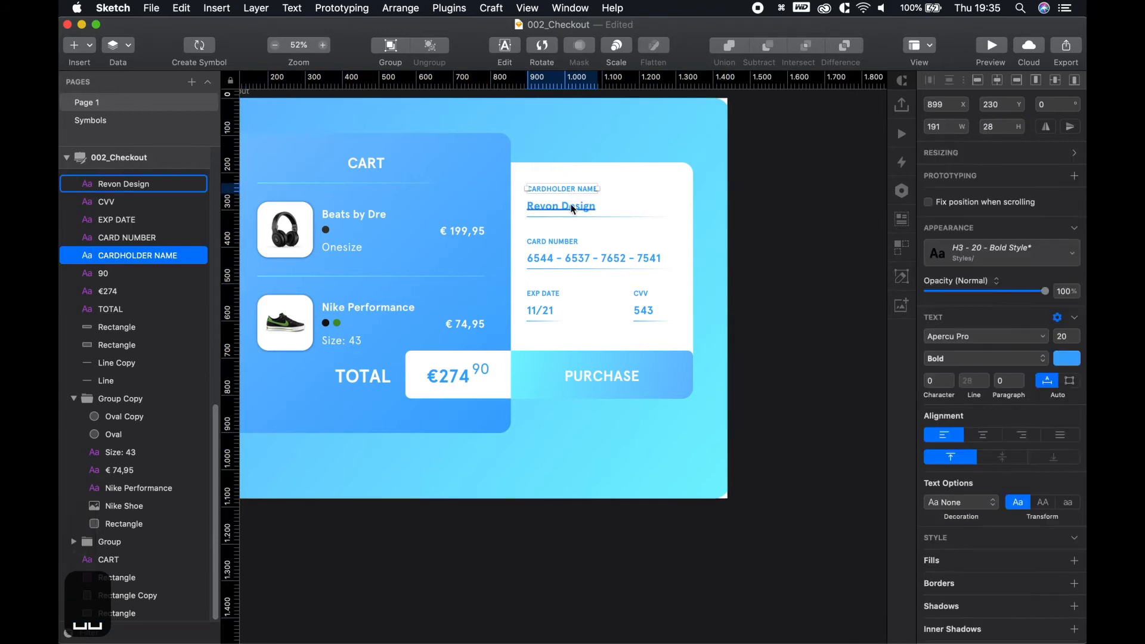
left_click(561, 206, "shift")
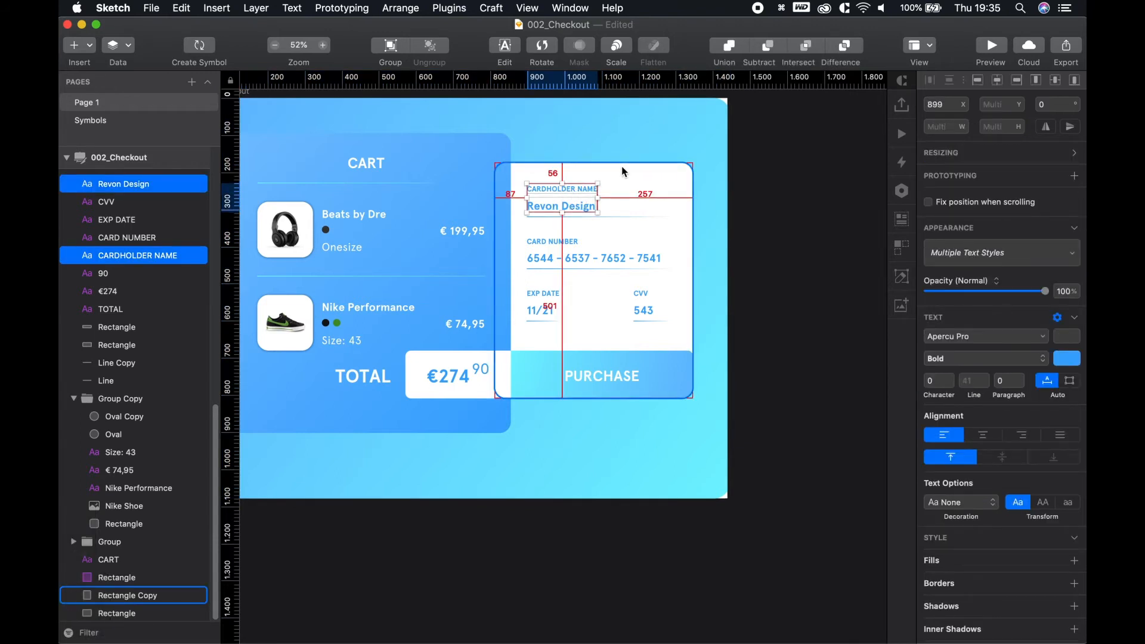
left_click(606, 217, "shift")
key("alt")
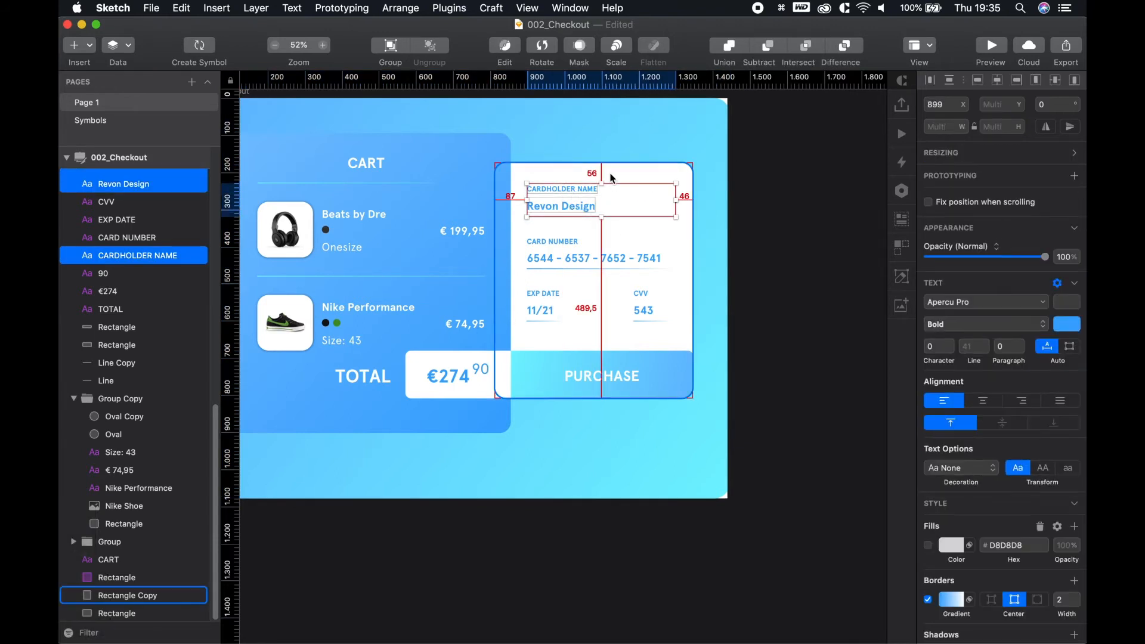
key("alt+Down")
key("alt+Down")
key("alt+Down")
key("alt+Down")
key("alt+shift+Up")
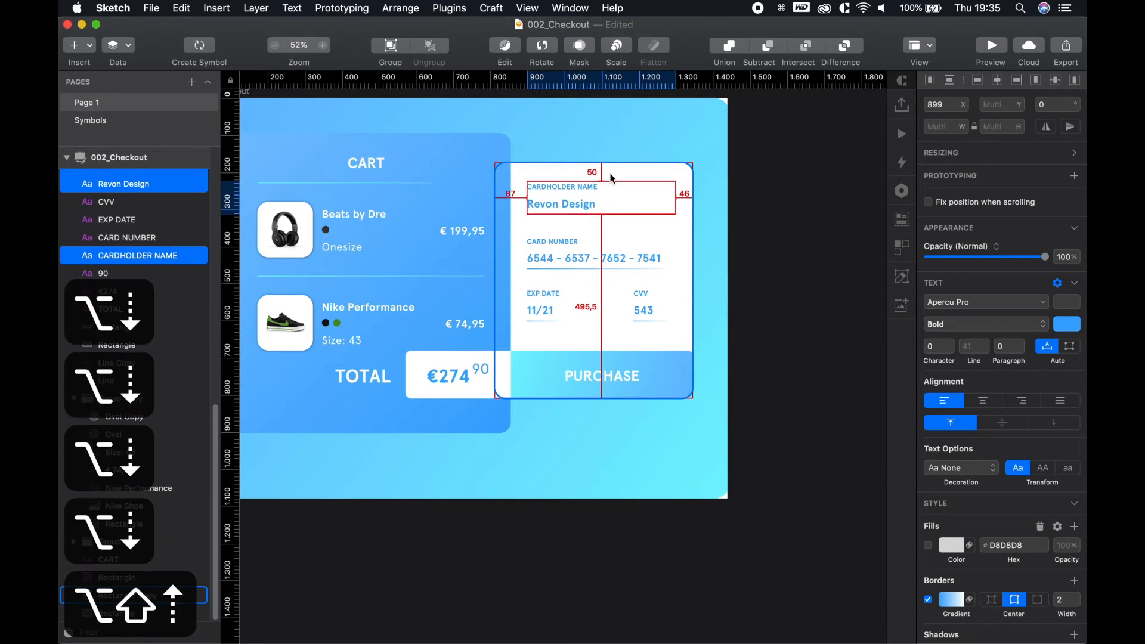
Move the card number label, text and underline to a 50.5 px gap below the name field
left_click(578, 262)
left_click(578, 268, "shift")
left_click(563, 241, "shift")
key("alt")
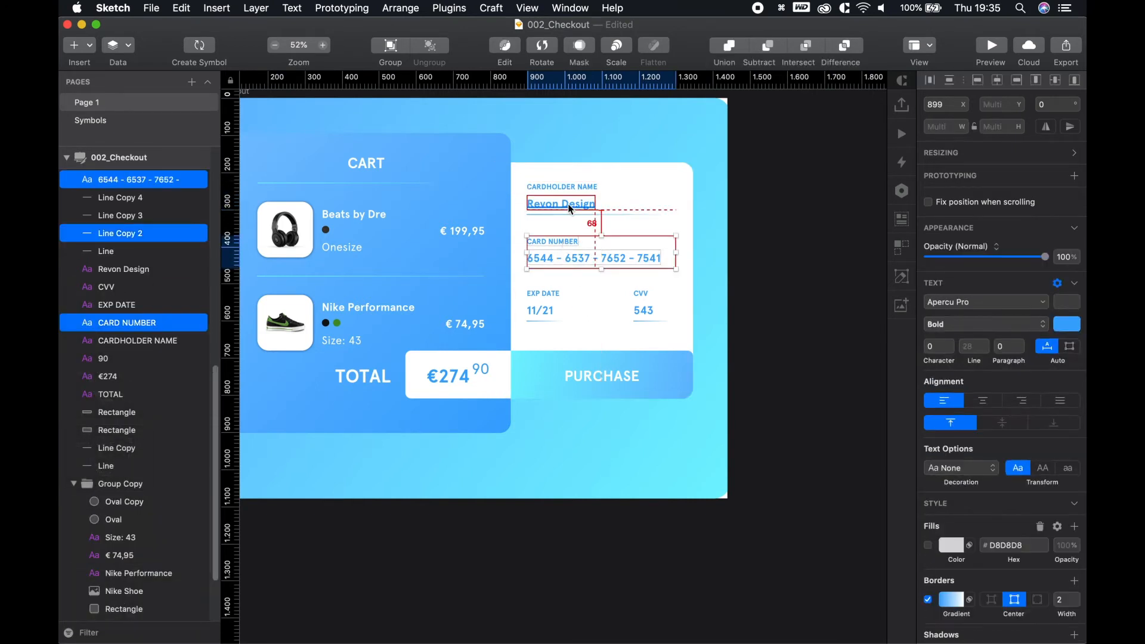
key("alt+Down")
key("alt+Down")
key("alt+Down")
key("alt+Down")
key("alt+Down")
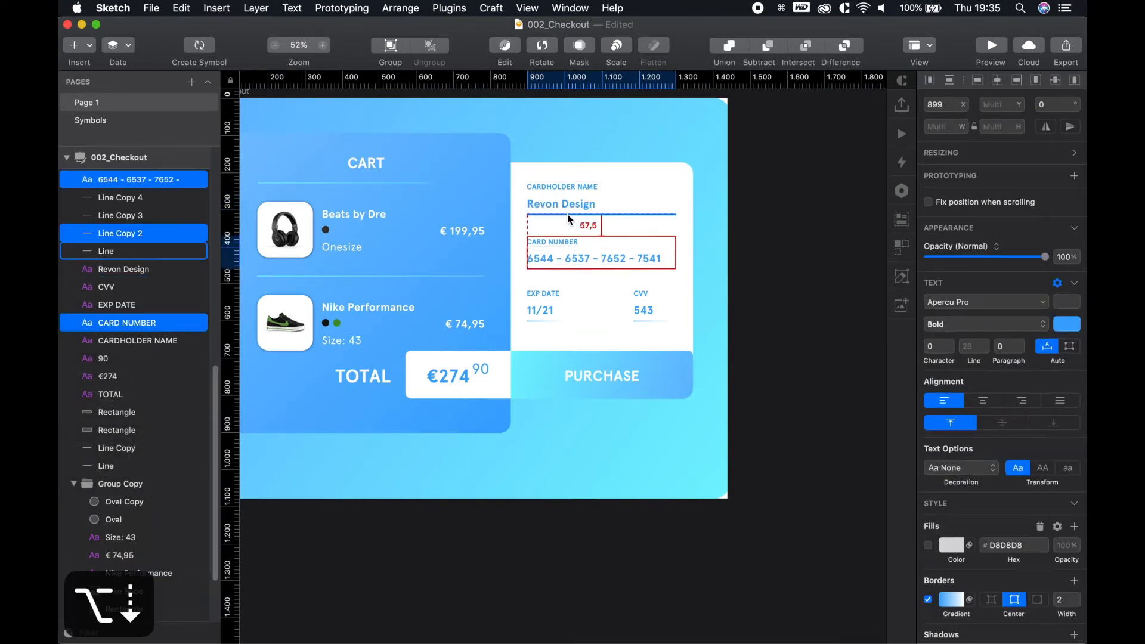
key("alt+Up")
key("alt+shift+Up")
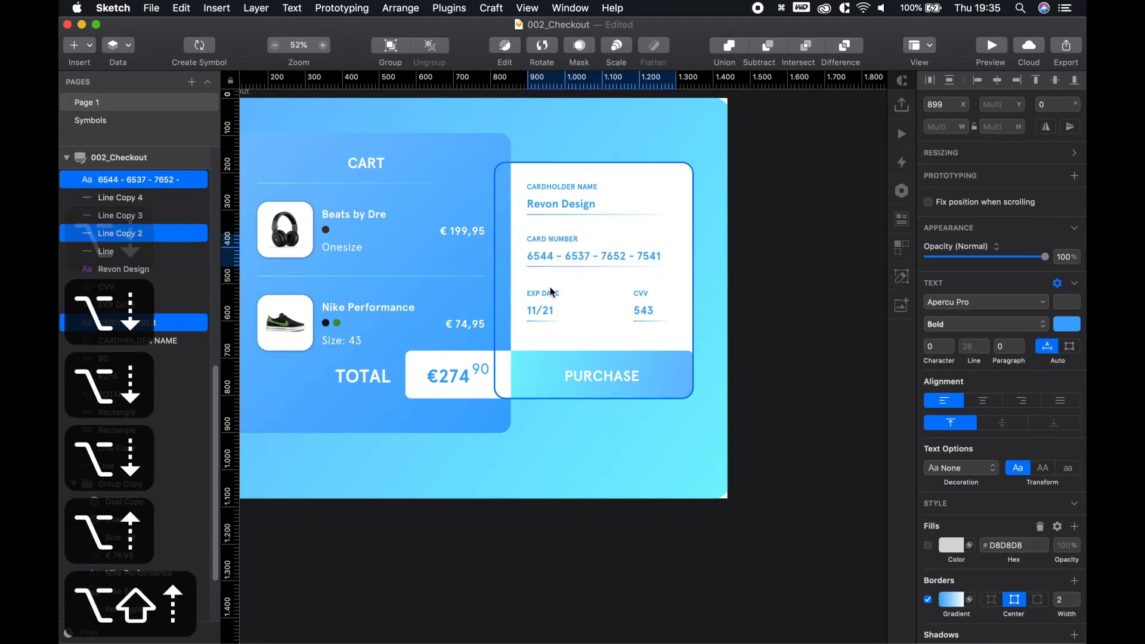
Move the EXP DATE and CVV labels and underlines to a 50.5 px gap
left_click(531, 310)
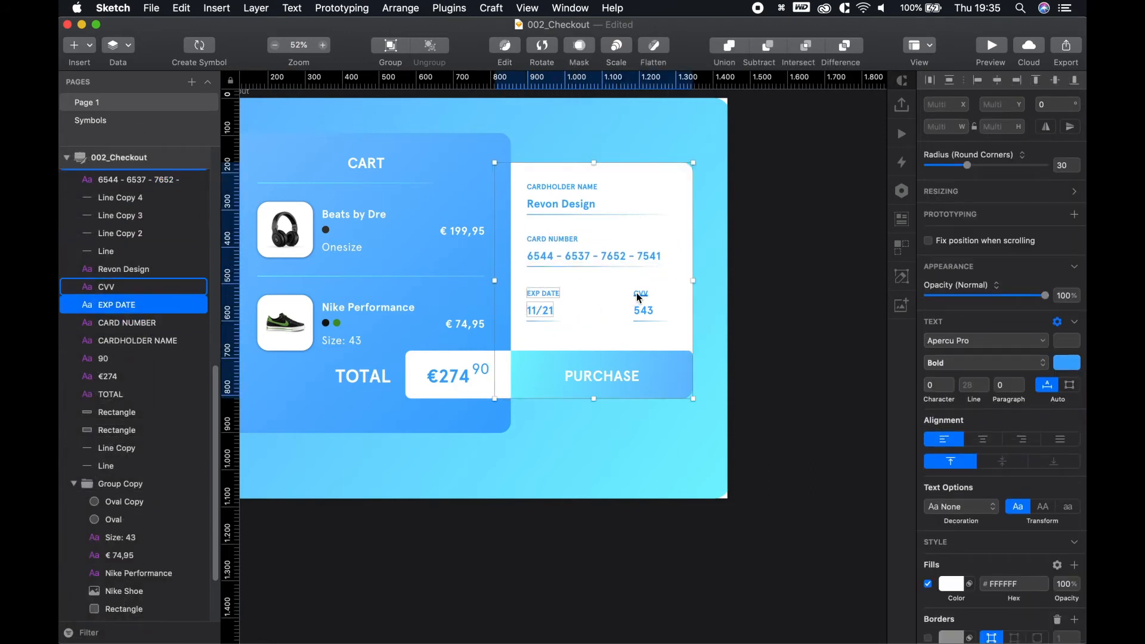
left_click(582, 329, "shift")
left_click(542, 321, "shift")
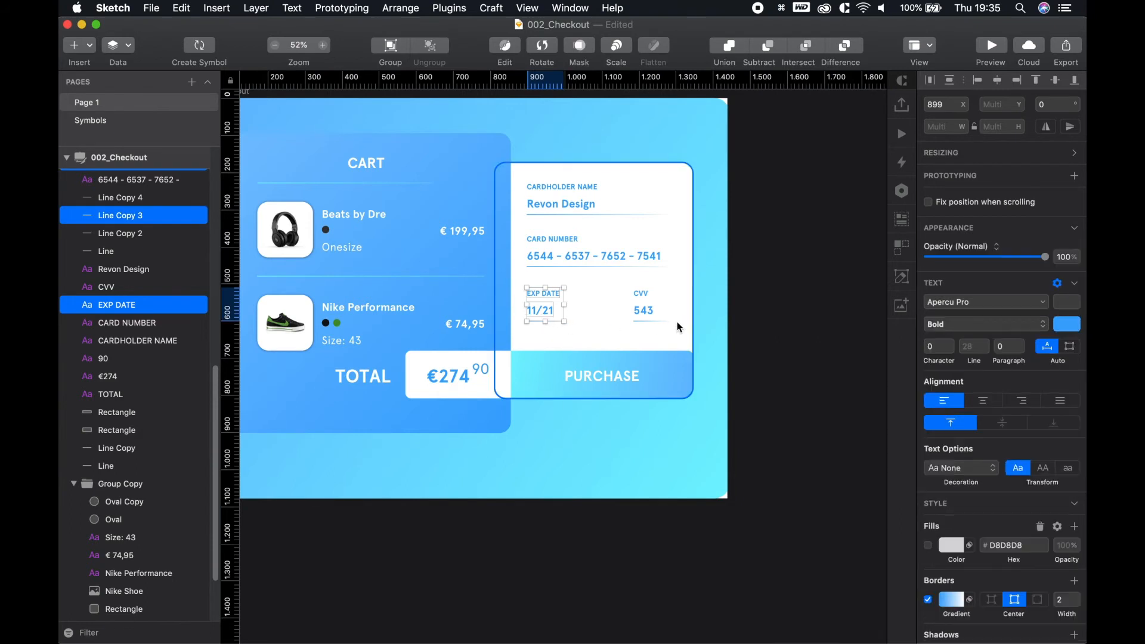
left_click(646, 320, "shift")
left_click(641, 294, "shift")
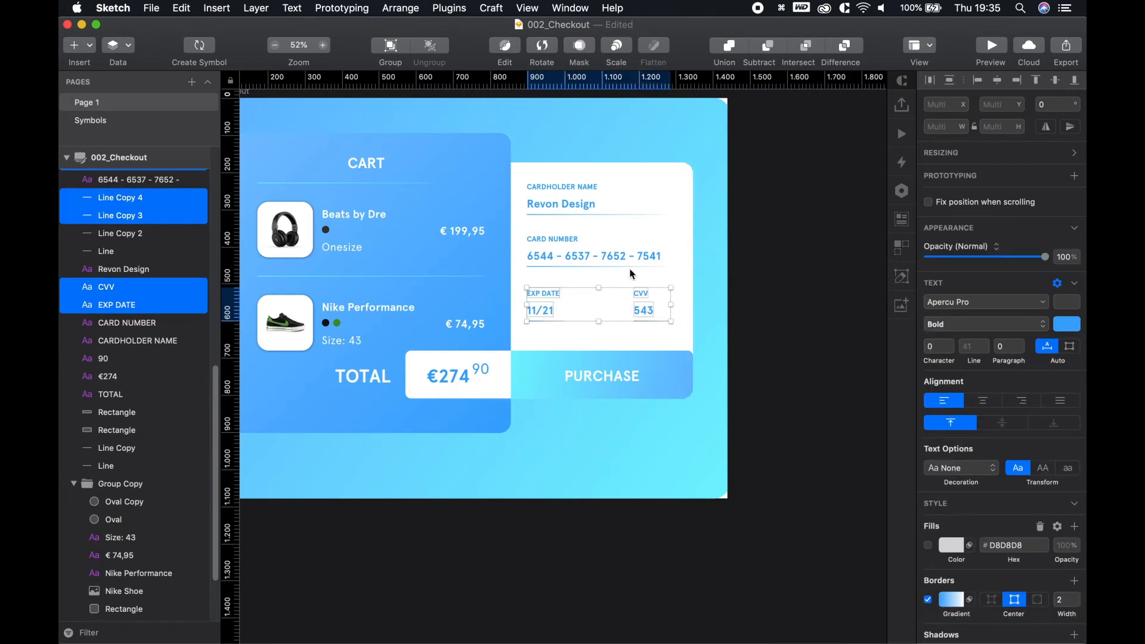
key("alt+Down")
key("alt+Down")
key("alt+Down")
key("alt+Down")
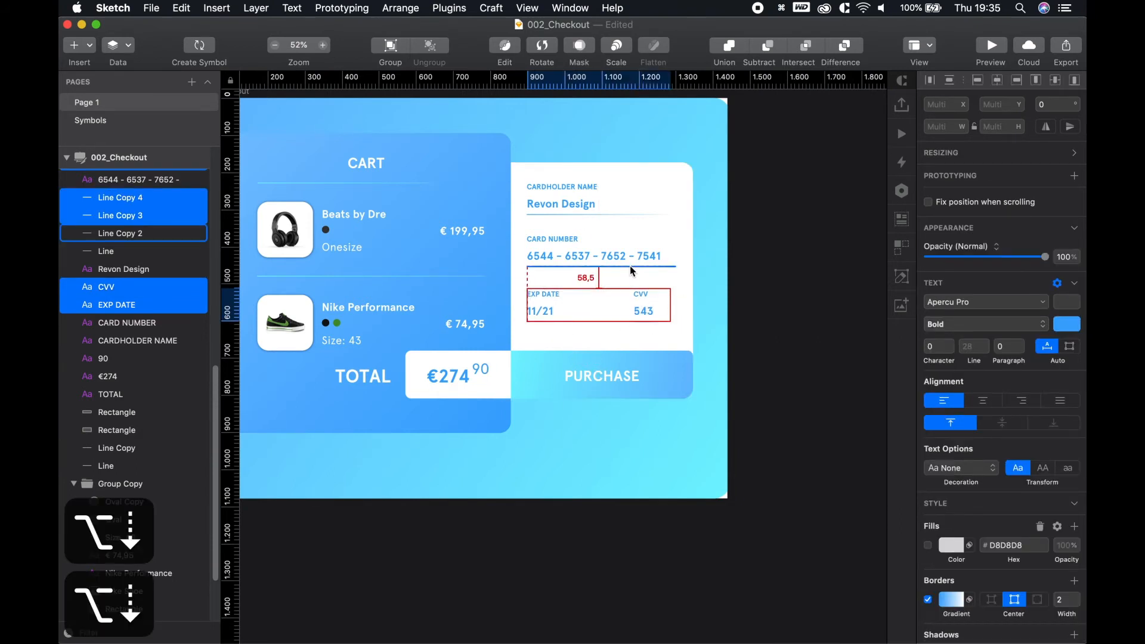
key("alt+shift+Up")
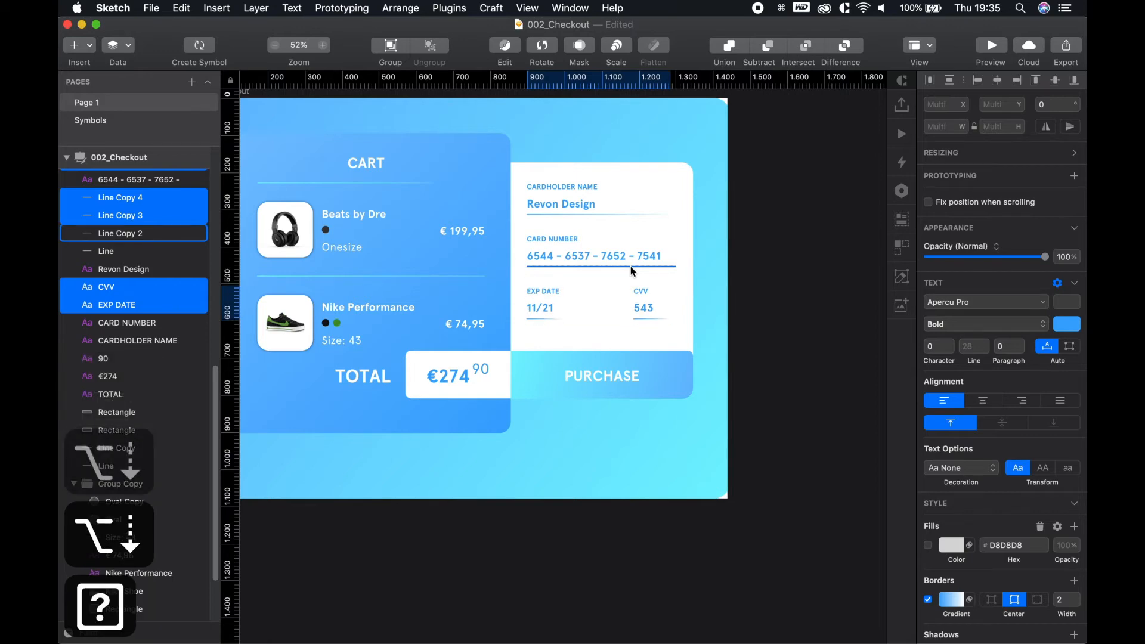
Pan and zoom the view to show the whole artboard
left_click(796, 442)
scroll(797, 442, "down", 5)
key("space")
left_click_drag(800, 493, 769, 482)
scroll(711, 347, "up", 7)
key("space")
left_click_drag(756, 321, 786, 335)
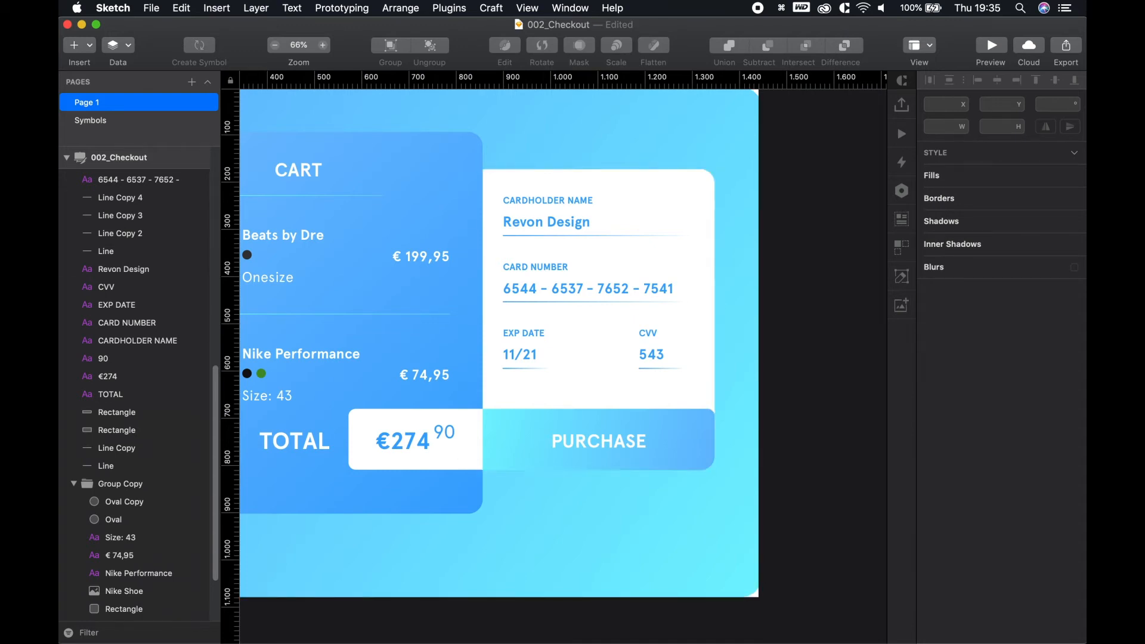
Import MasterCard_Logo.svg.png from the Assets folder onto the Sketch canvas
key("super+Tab")
left_click(861, 188, "super")
left_click(870, 228)
left_click(849, 192)
left_click(848, 185)
mouse_move(868, 186)
left_mouse_down()
mouse_move(467, 248)
mouse_move(517, 317)
left_mouse_up()
scroll(517, 317, "down", 1)
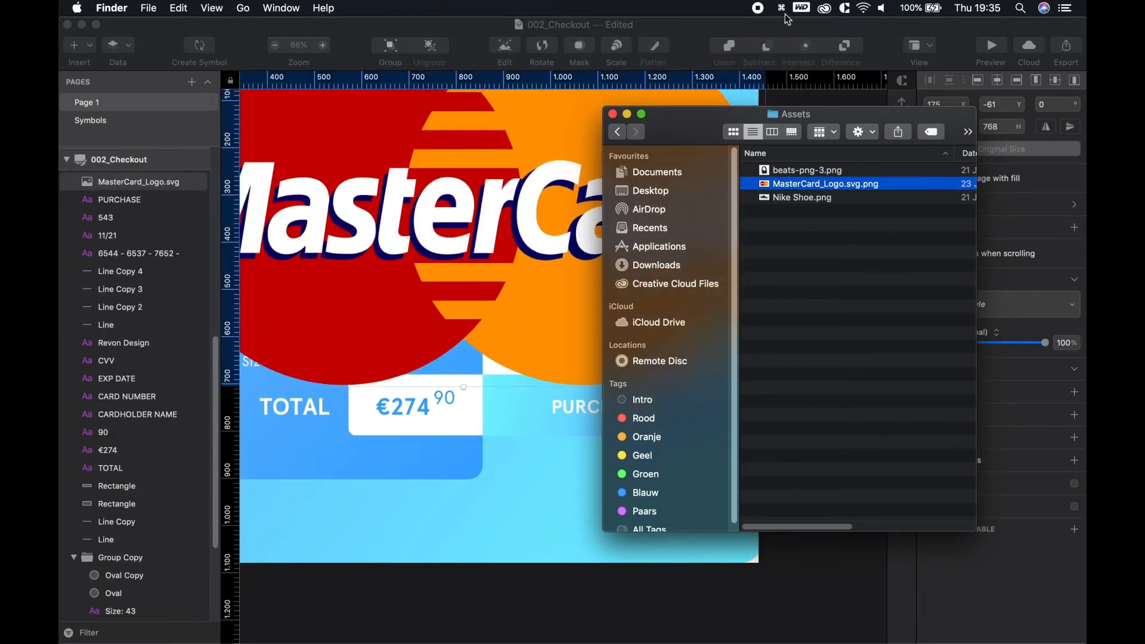
key("super+Tab")
scroll(601, 264, "down", 5)
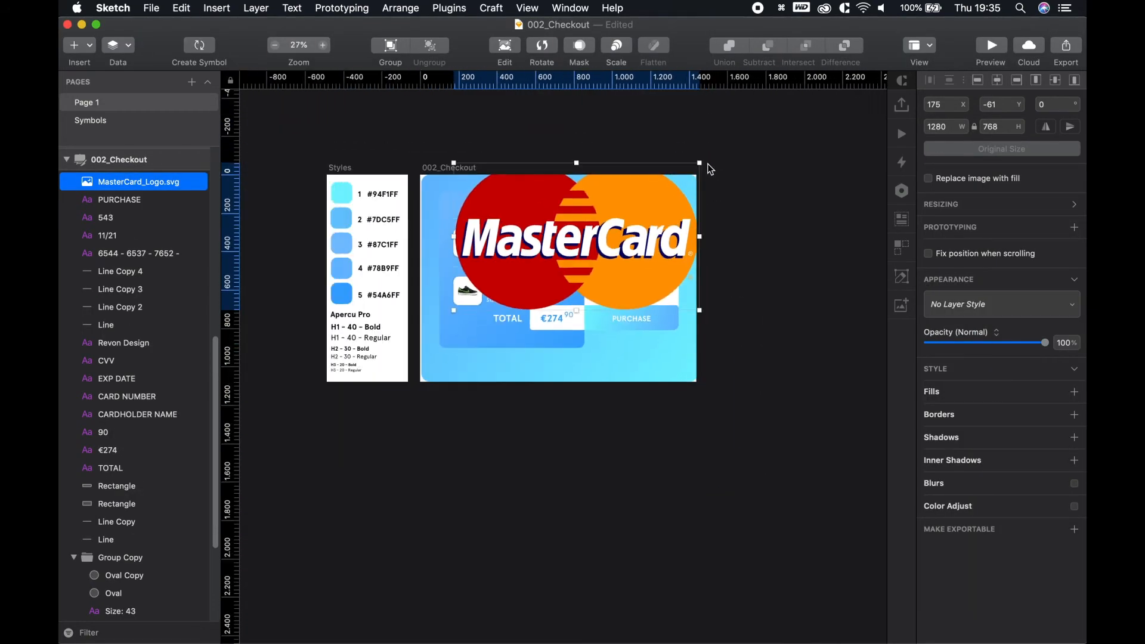
Shrink the MasterCard logo to 40×24 and place it on the white payment panel
left_click_drag(699, 161, 587, 231)
scroll(583, 210, "up", 10)
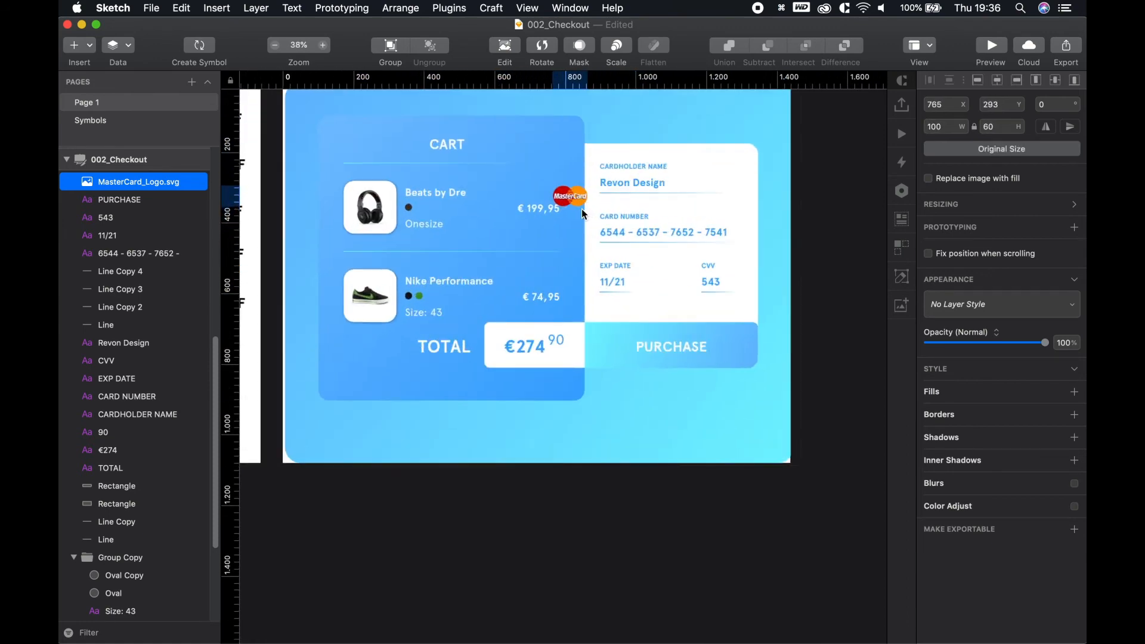
key("space")
left_click_drag(551, 225, 746, 270)
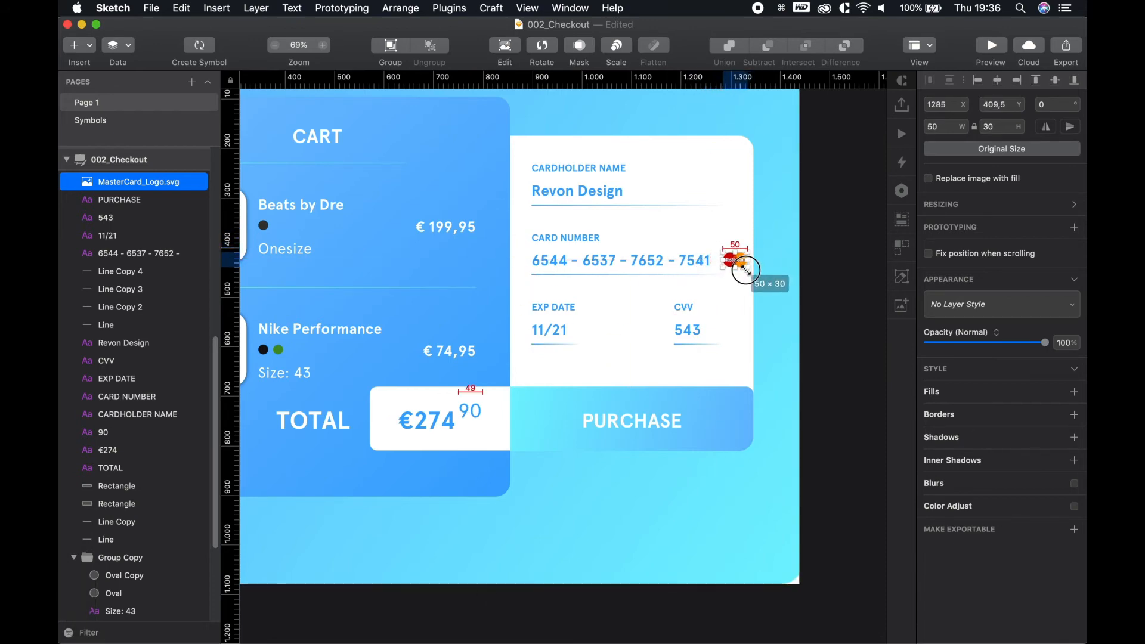
scroll(744, 271, "down", 1)
scroll(746, 249, "down", 3)
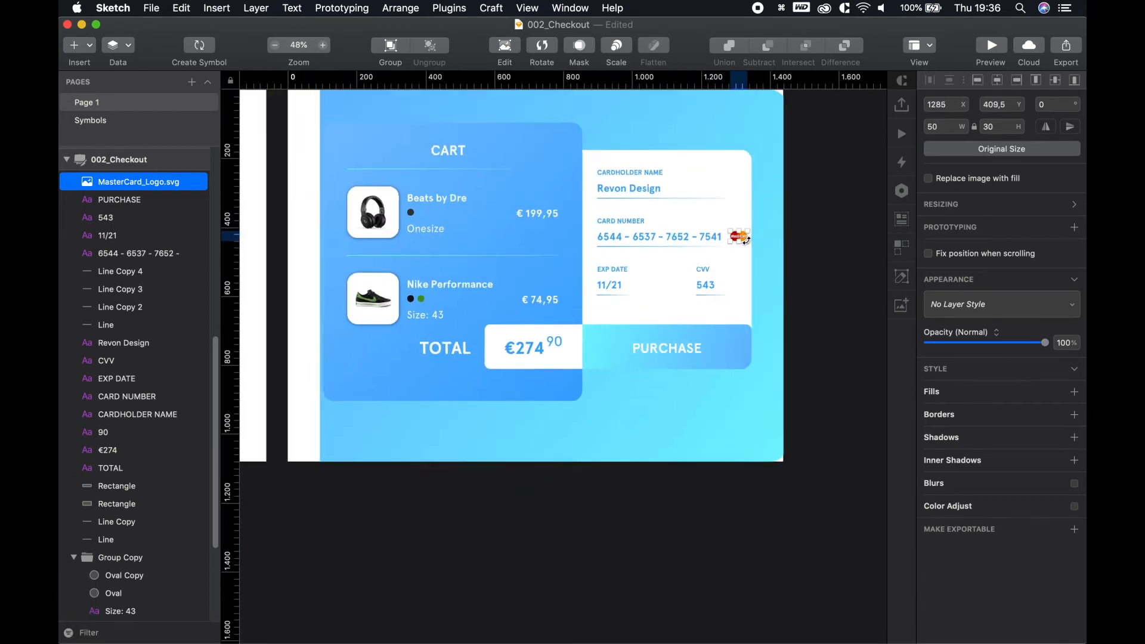
scroll(746, 249, "up", 10)
scroll(733, 250, "right", 2)
left_click_drag(726, 201, 681, 221)
Vertically centre the MasterCard logo on the card number text
left_click(834, 334)
left_click(614, 225, "shift")
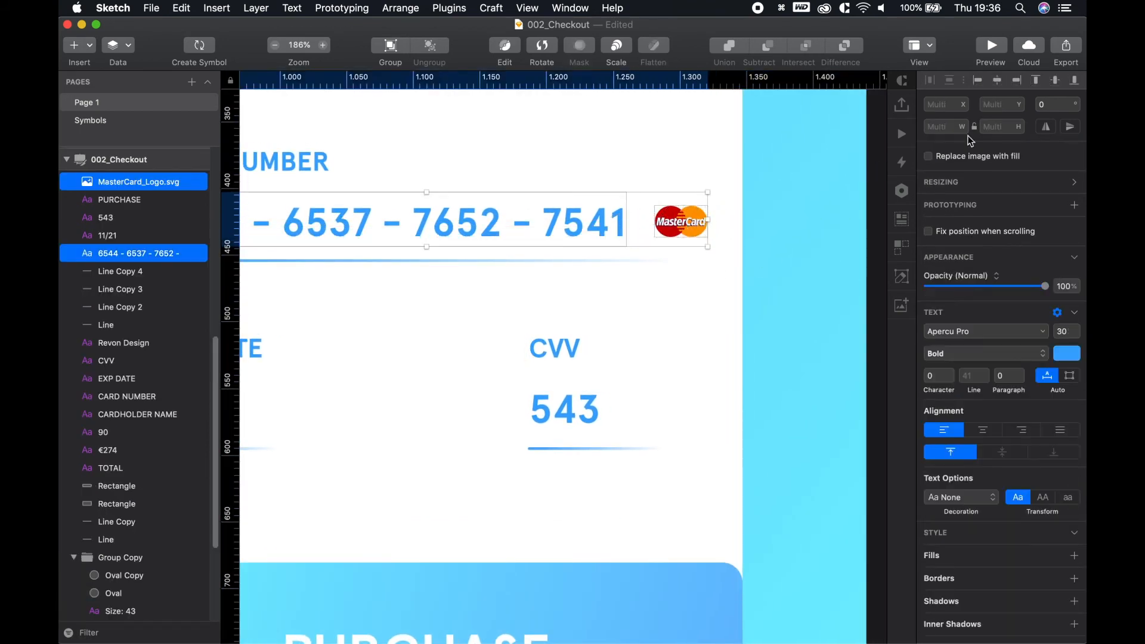
left_click(1056, 81)
Position the MasterCard logo 30 px from the card's right edge
left_click(693, 371)
scroll(685, 366, "up", 2)
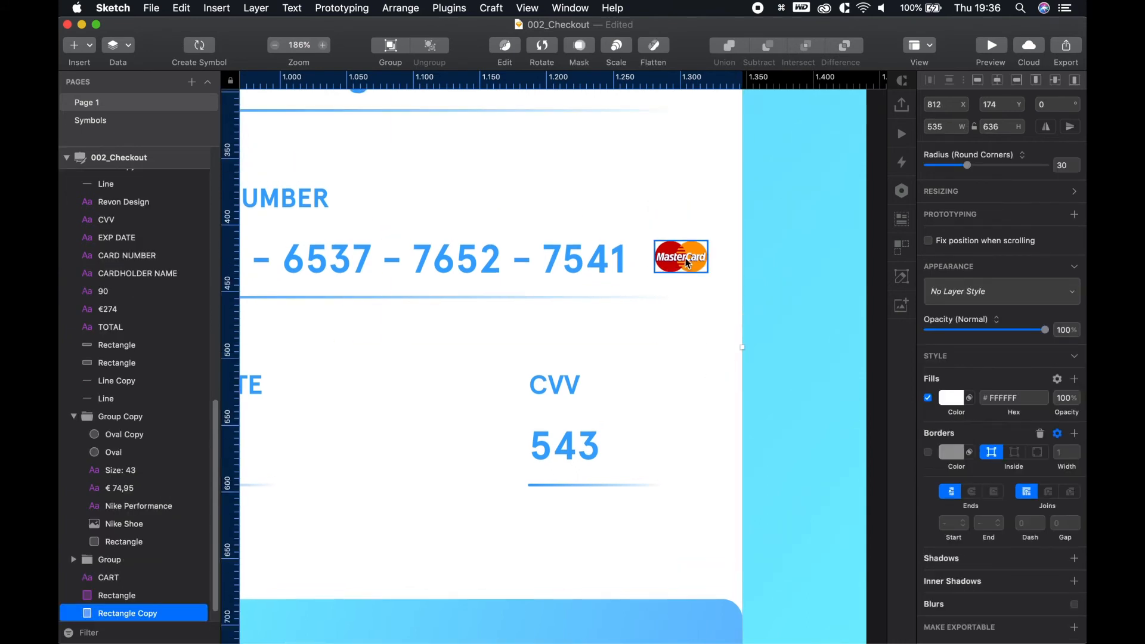
left_click(682, 258)
key("alt")
key("alt+Left")
key("alt+Left")
key("alt+Left")
key("alt+Left")
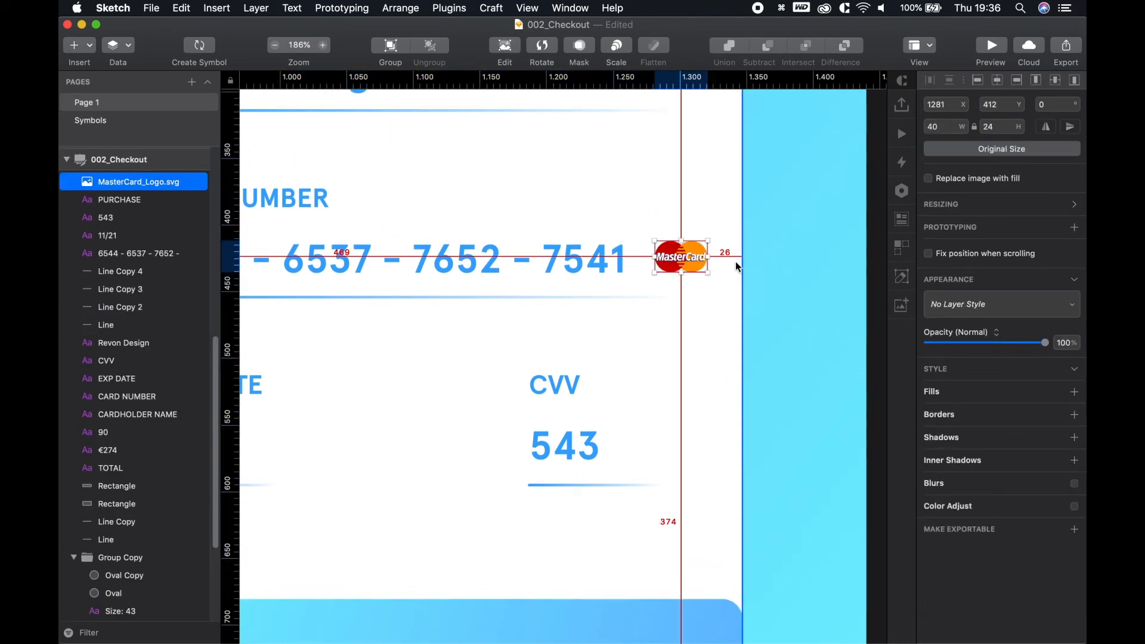
key("shift+Right")
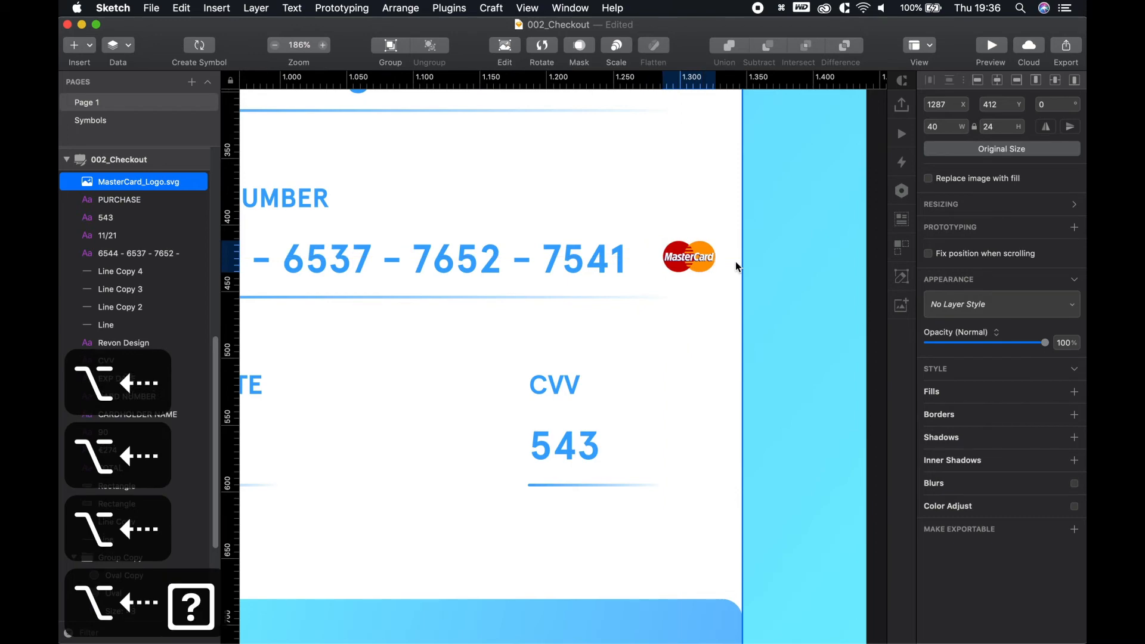
key("alt")
key("shift+Left")
key("alt")
scroll(739, 266, "down", 5)
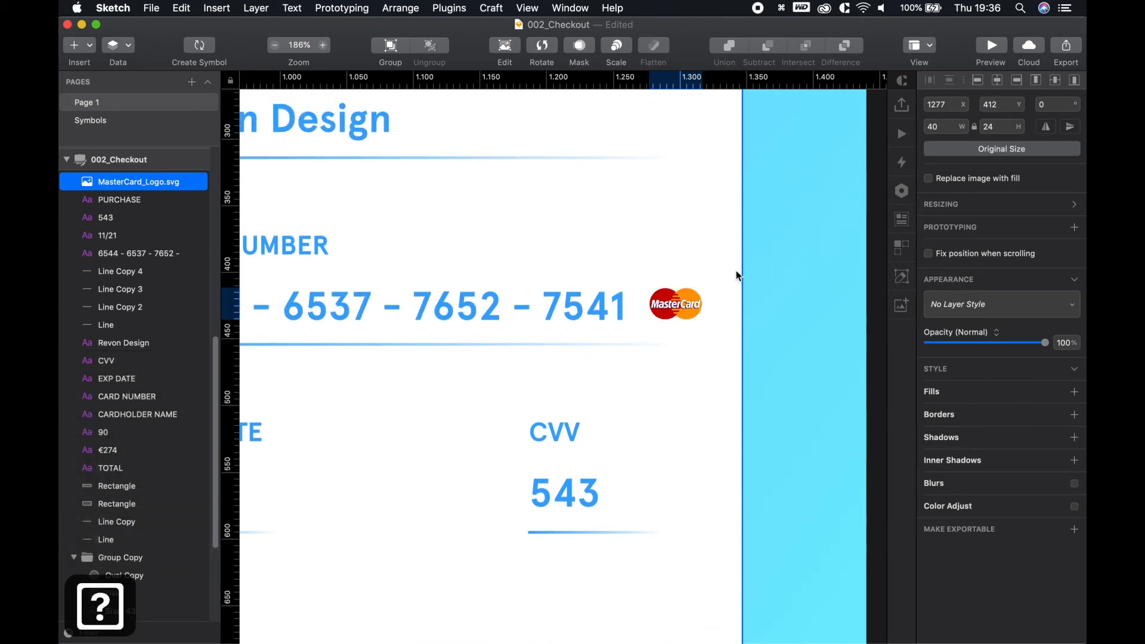
scroll(708, 320, "down", 2)
left_click(817, 346)
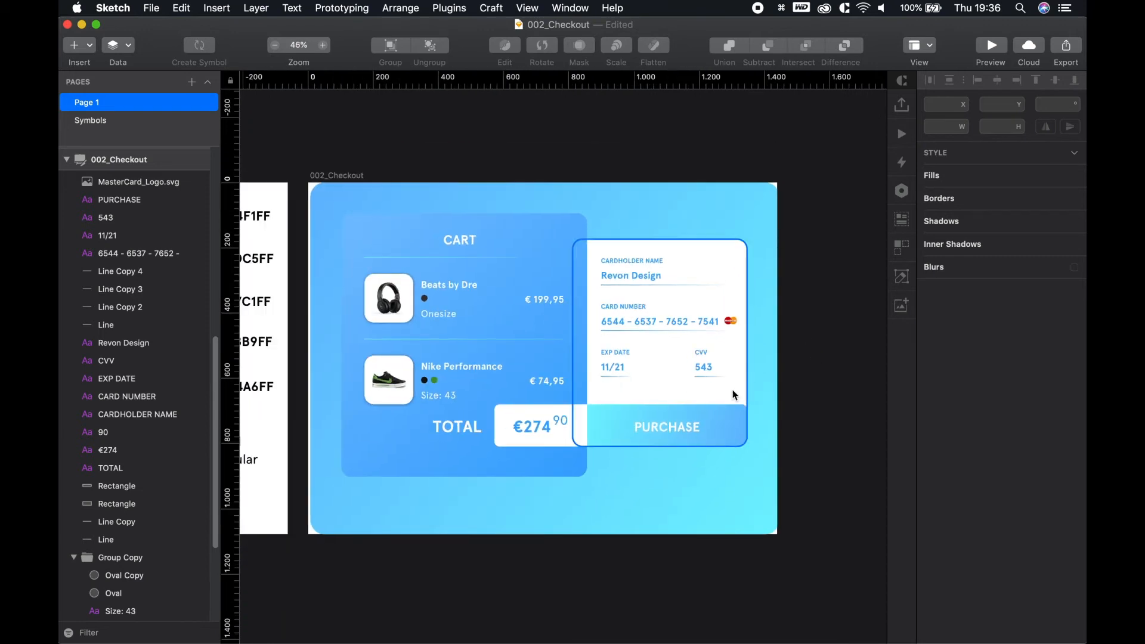
mouse_move(593, 550)
left_mouse_down()
mouse_move(626, 552)
mouse_move(598, 550)
left_mouse_up()
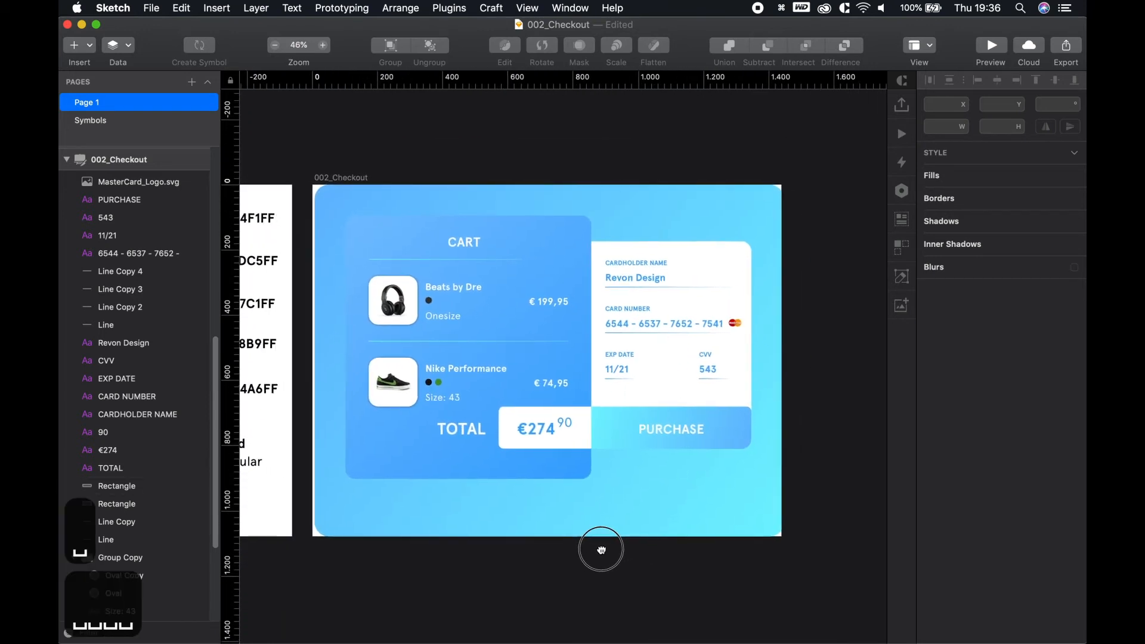
left_click(782, 446)
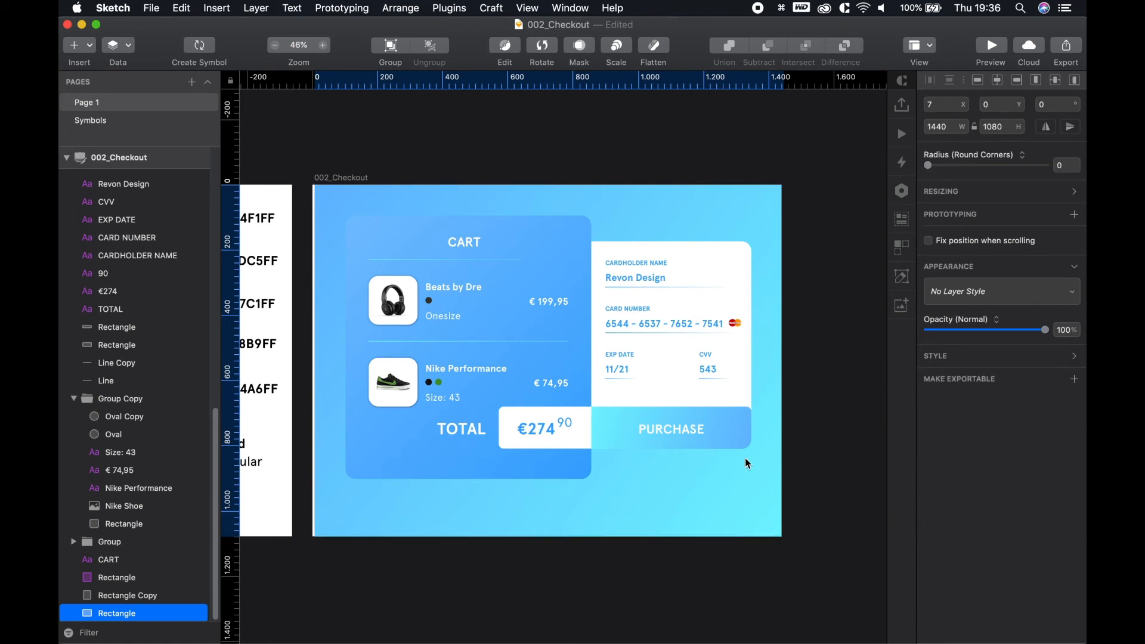
key("Escape")
left_click(740, 506)
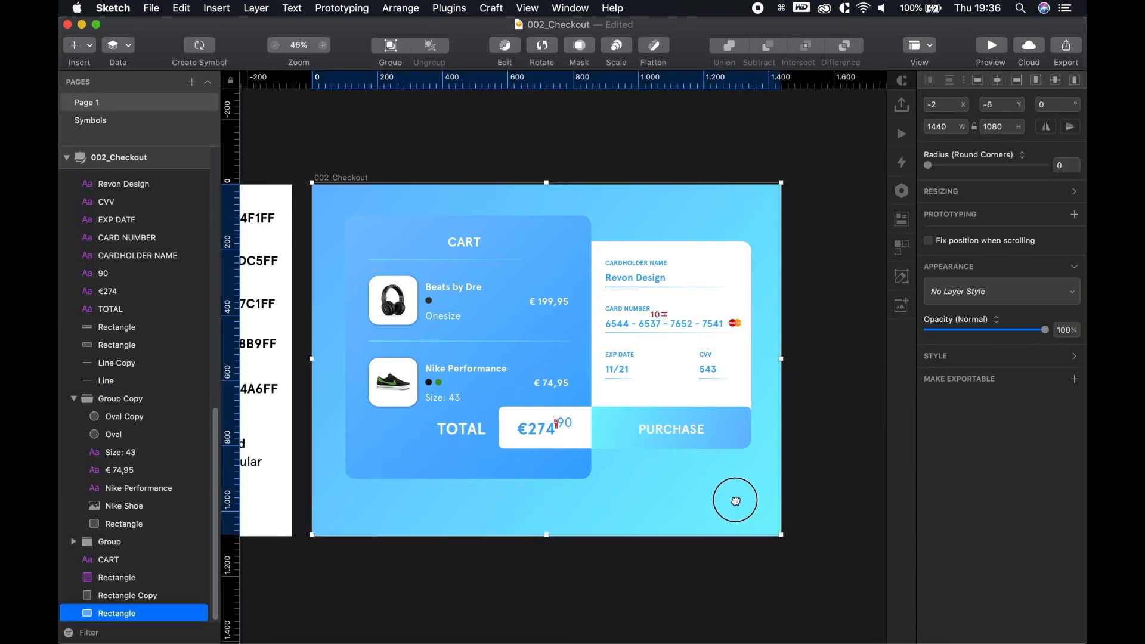
left_click(713, 564)
scroll(371, 440, "down", 1)
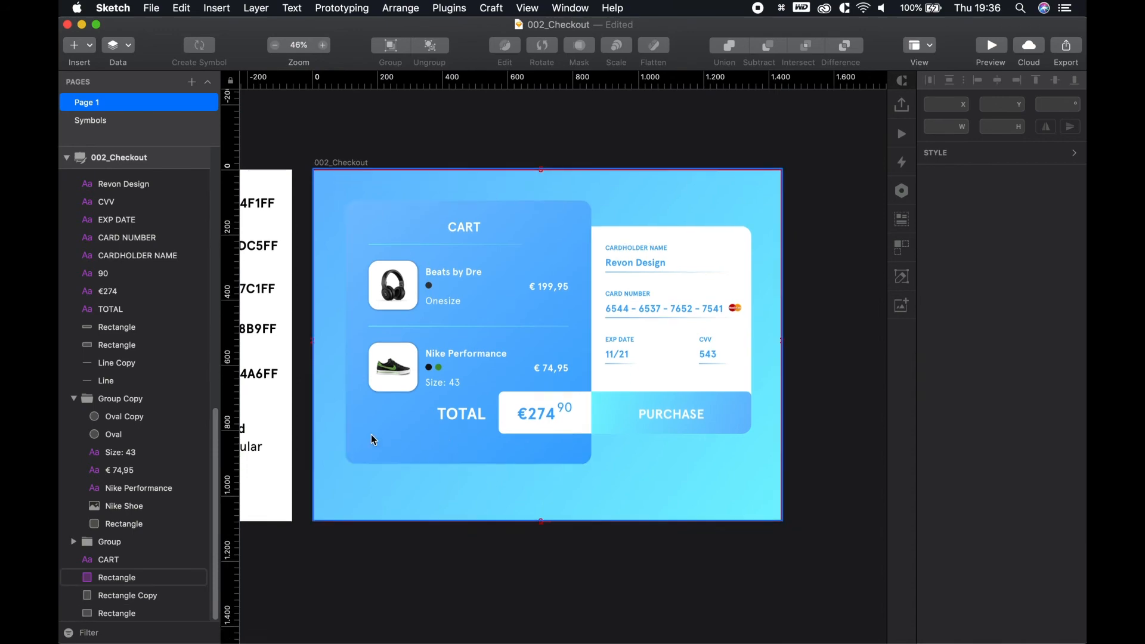
scroll(360, 511, "up", 4)
left_click(361, 507)
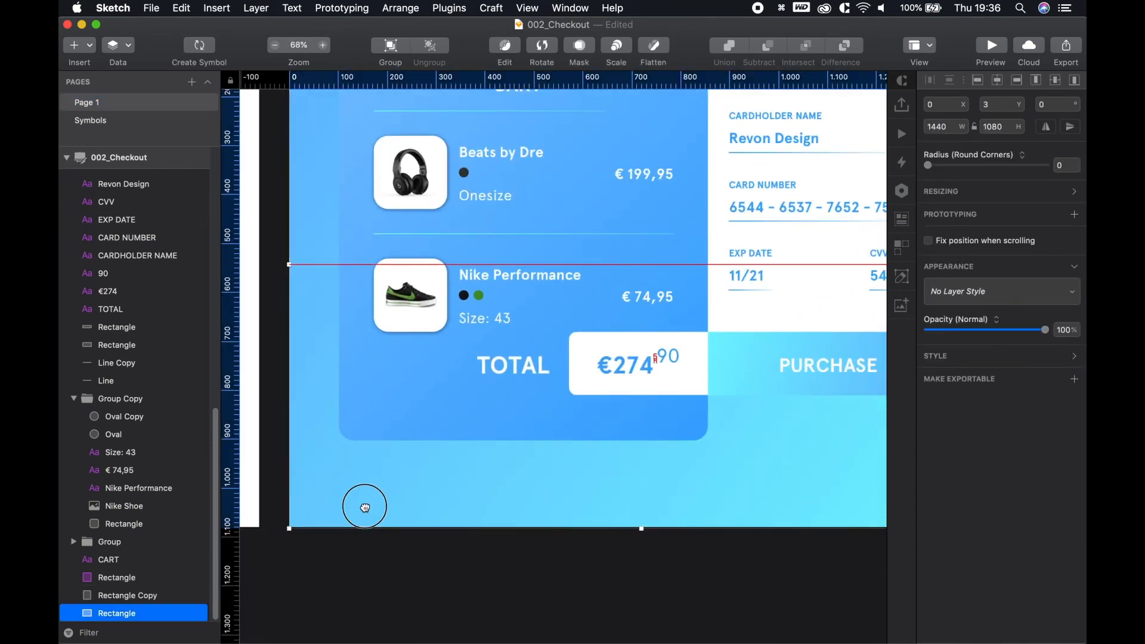
left_click(398, 591)
key("space")
left_click_drag(697, 546, 361, 577)
scroll(361, 578, "left", 5)
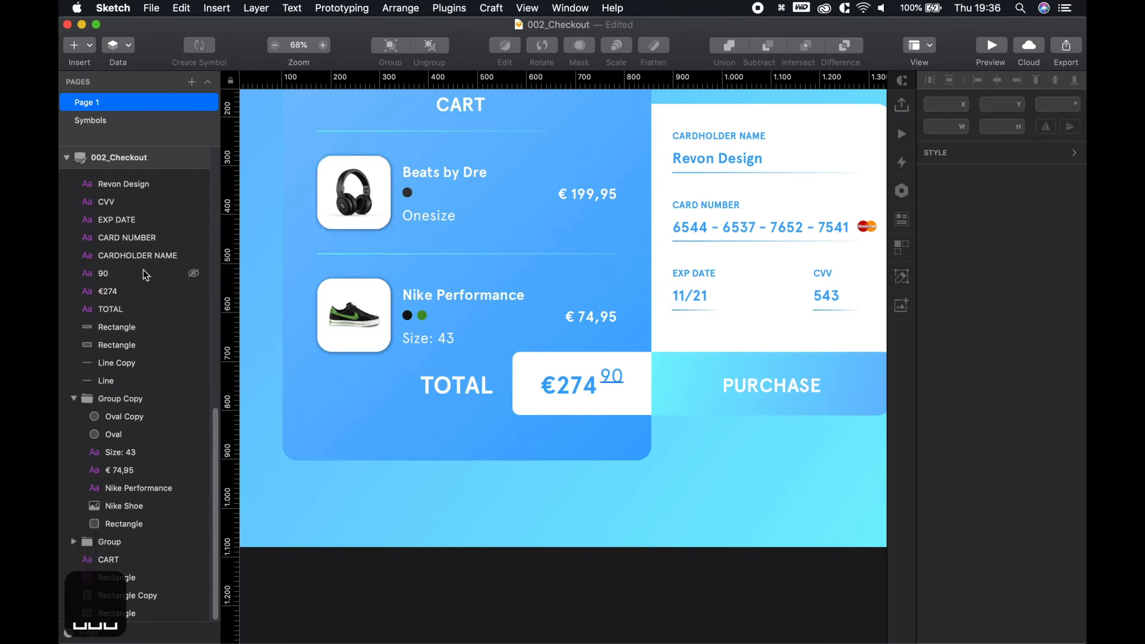
Rename the bottom Rectangle layer to 'Background' and lock it
left_click(121, 619)
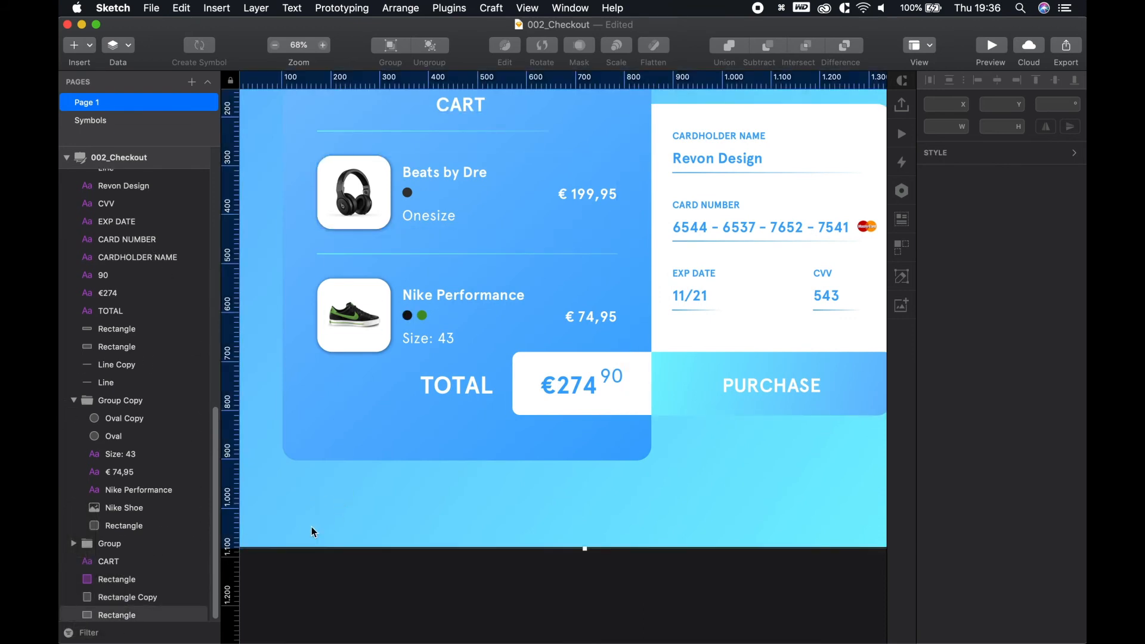
double_click(121, 617)
type("Backgr")
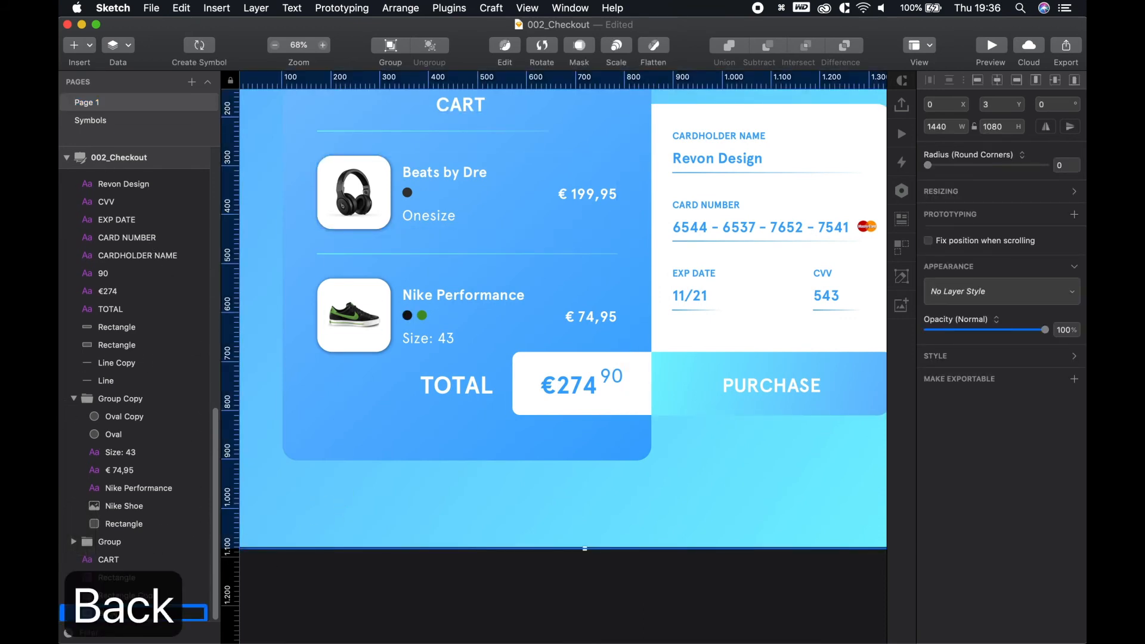
type("ound")
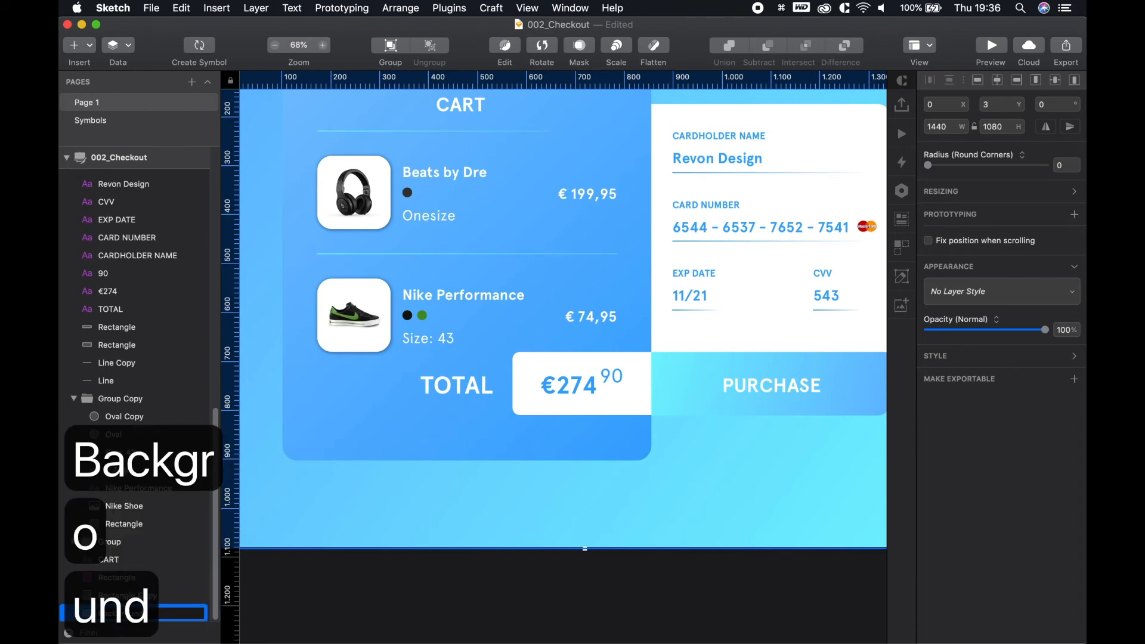
left_click(361, 571)
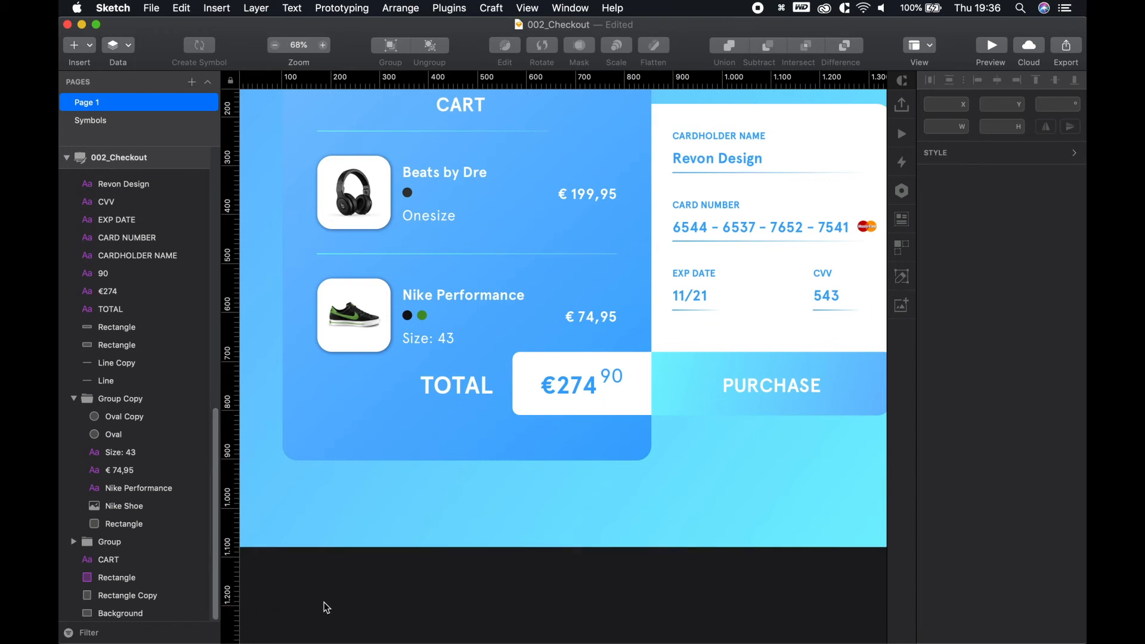
scroll(324, 605, "down", 1)
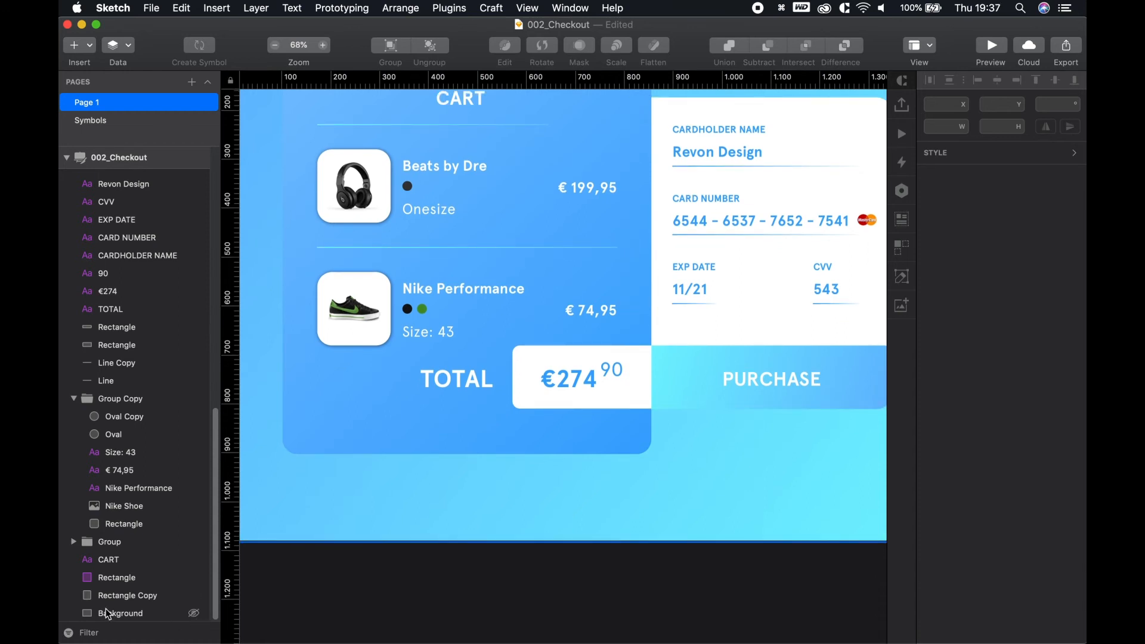
left_click(194, 613, "alt")
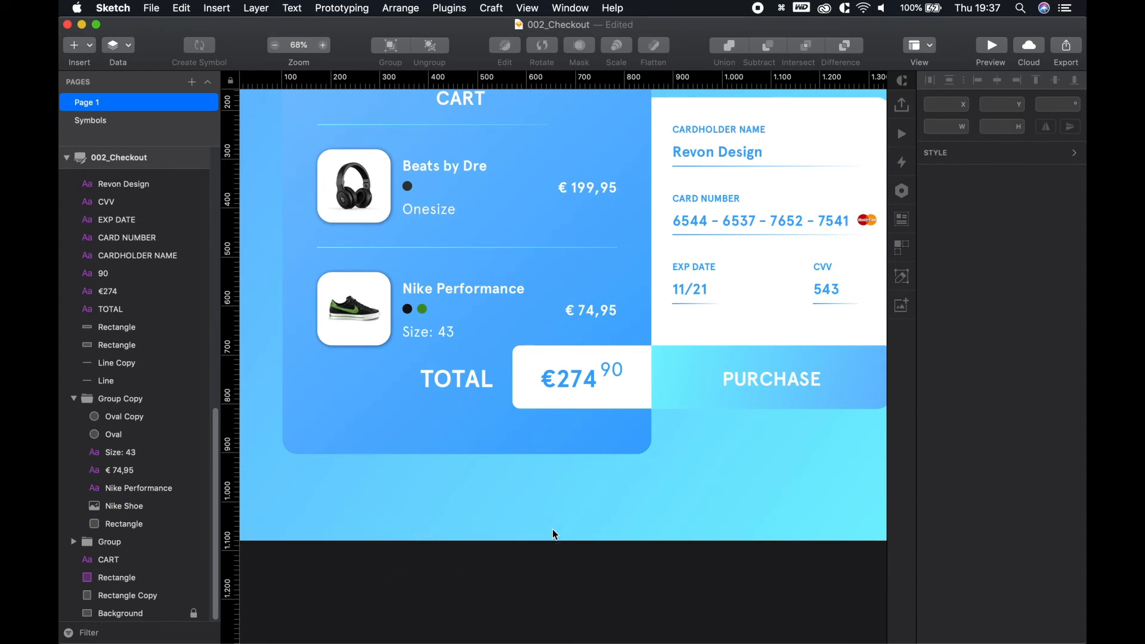
Unlock Background and align it flush with the artboard at position 0, 0
scroll(552, 529, "up", 2)
scroll(552, 530, "down", 6)
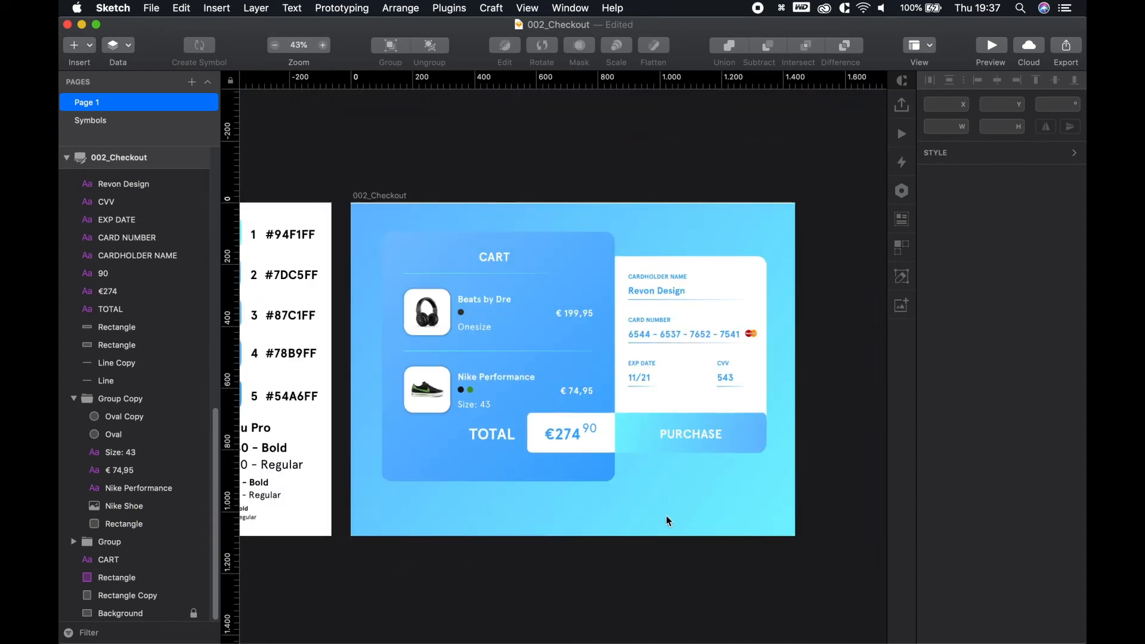
key("space")
left_click_drag(687, 495, 607, 493)
scroll(638, 499, "up", 3)
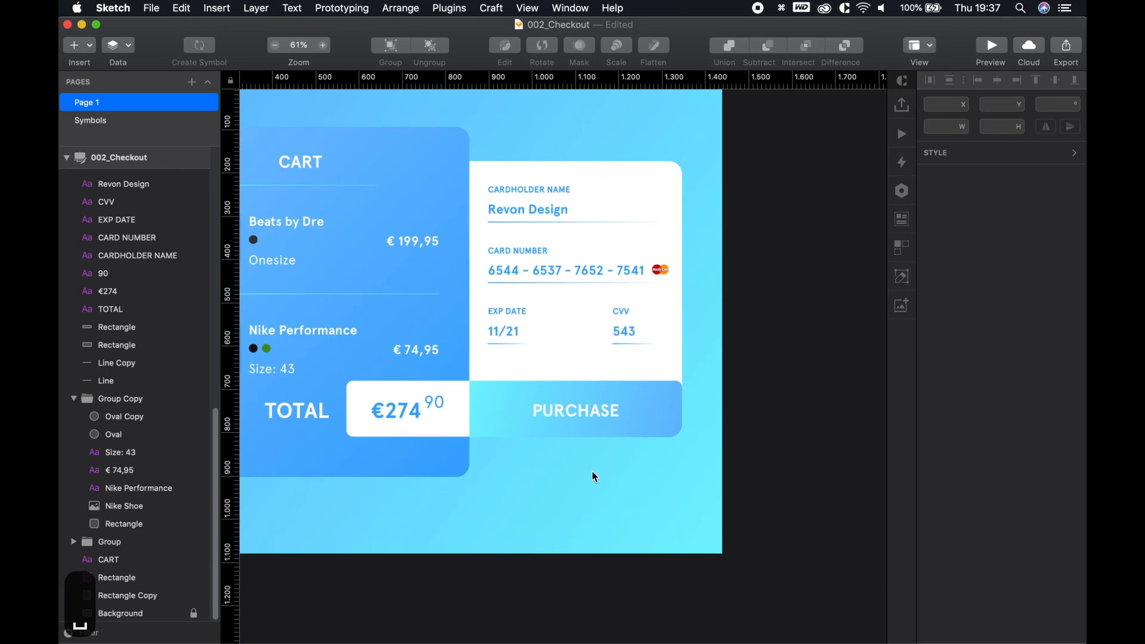
key("space")
left_click_drag(531, 480, 649, 509)
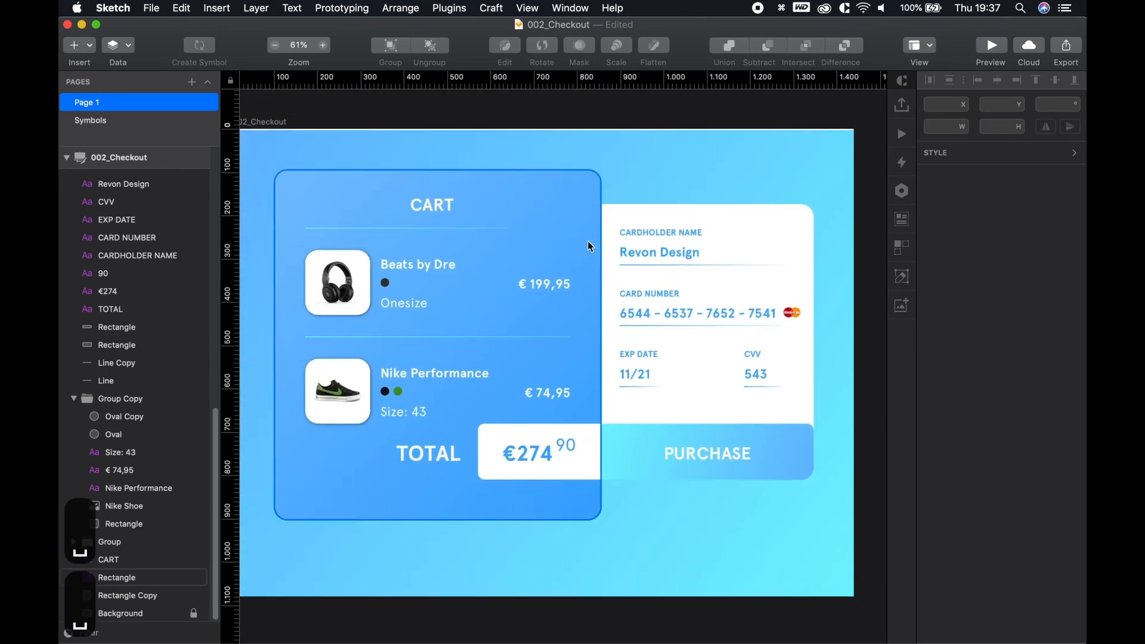
key("space")
left_click_drag(374, 593, 377, 539)
left_click(194, 614)
left_click(378, 545)
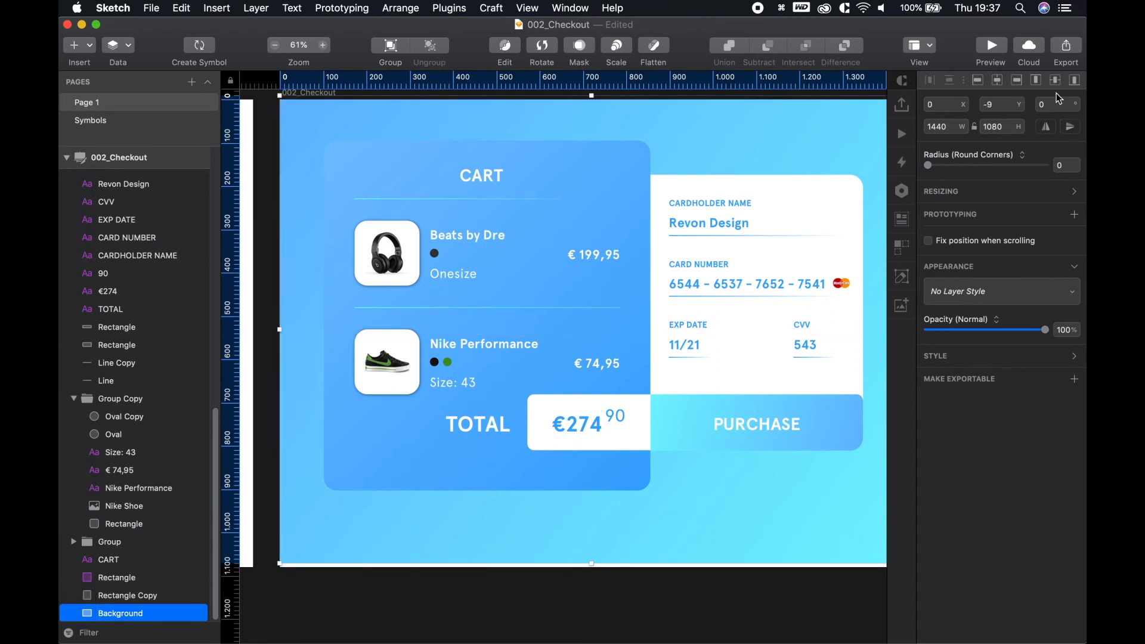
left_click(1076, 84)
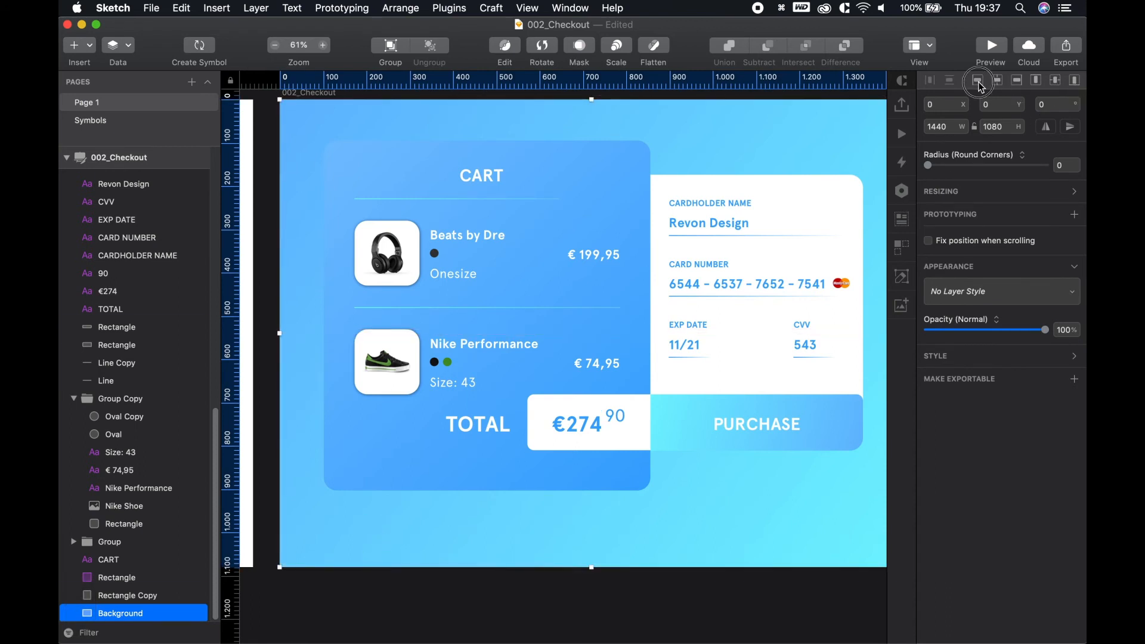
left_click(744, 606)
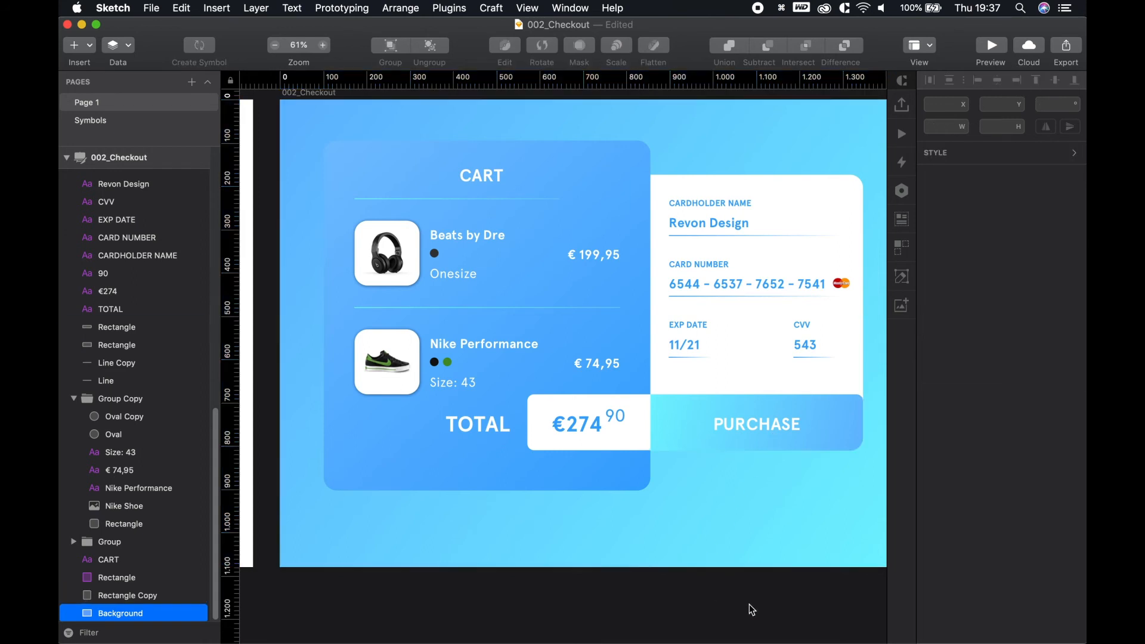
left_click_drag(743, 606, 629, 592)
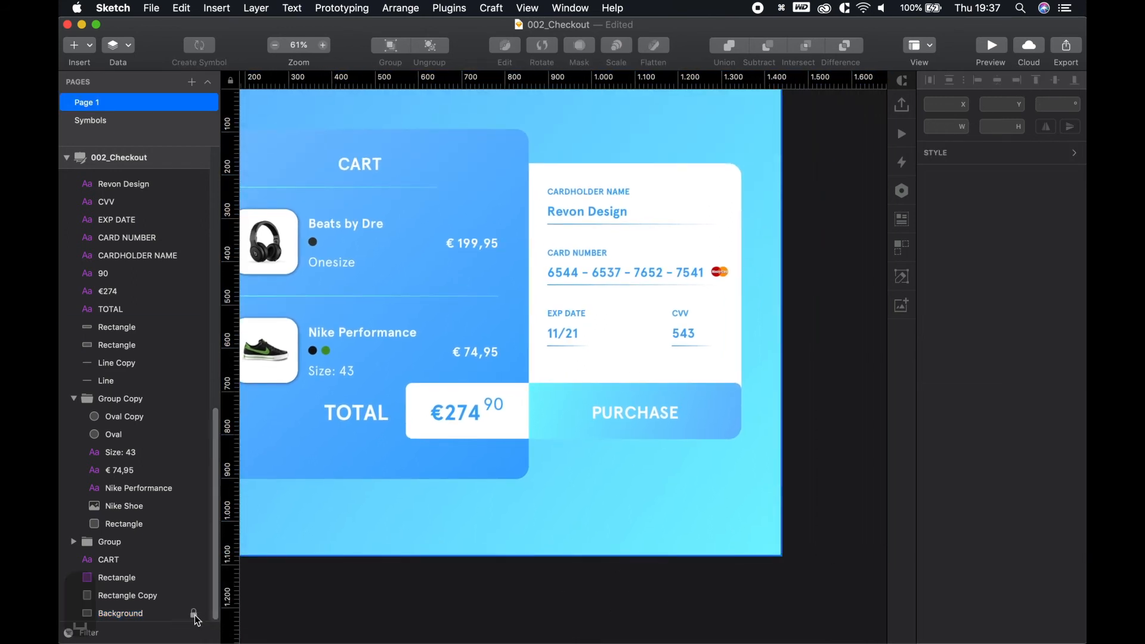
left_click_drag(367, 589, 468, 626)
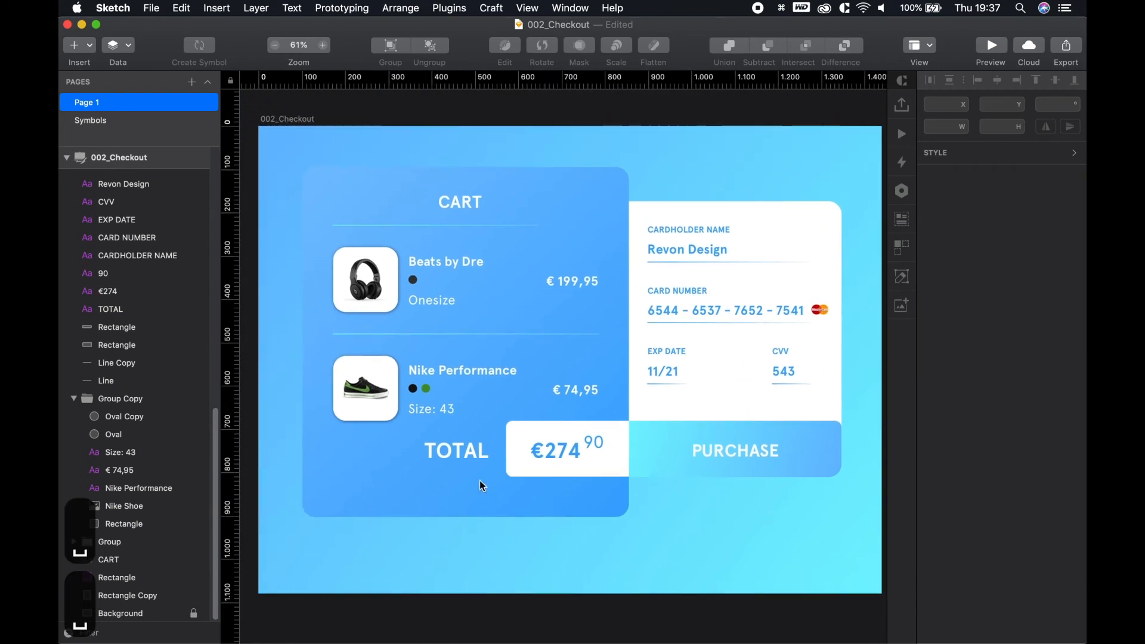
Give the blue cart card a drop shadow with X 3, Y 3 and blur 10
left_click(567, 498)
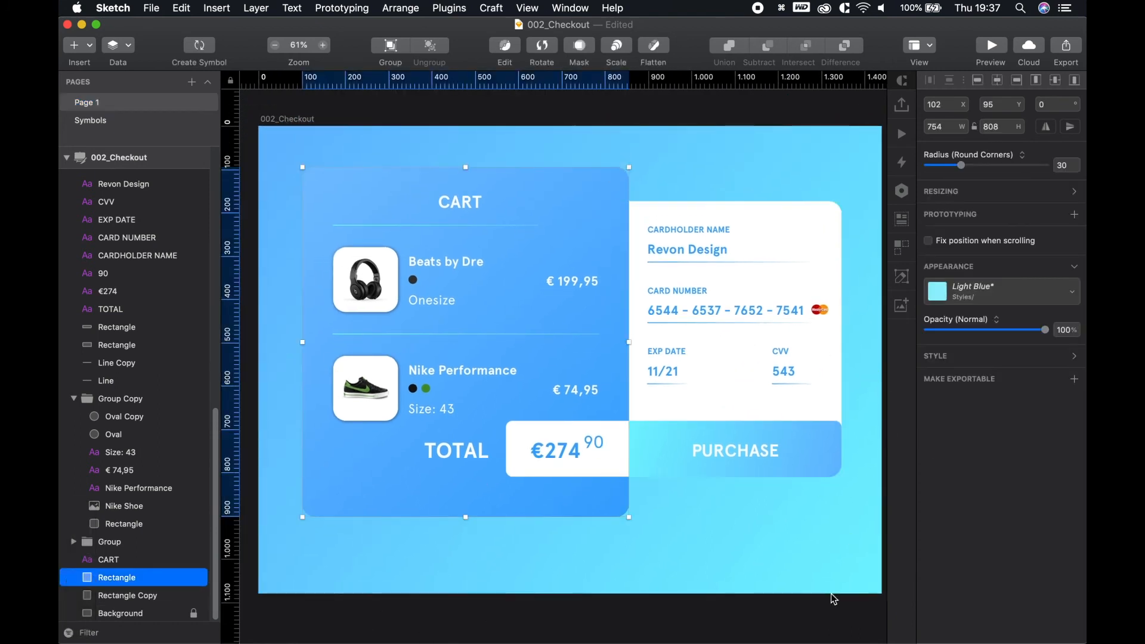
left_click(832, 595)
left_click(607, 208)
left_click(953, 358)
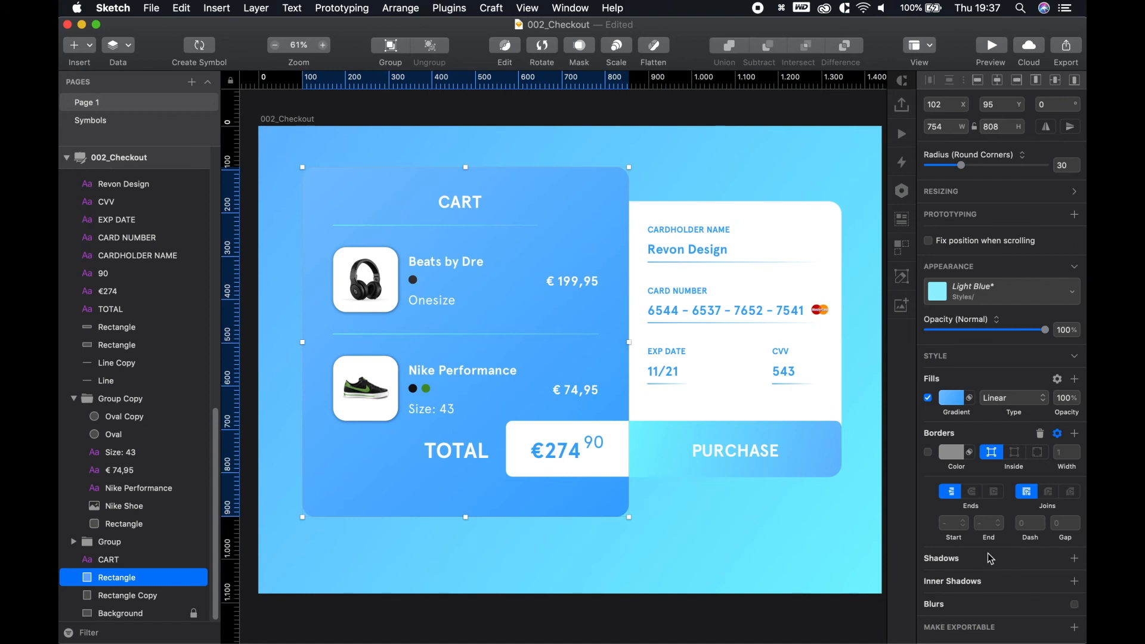
left_click(975, 564)
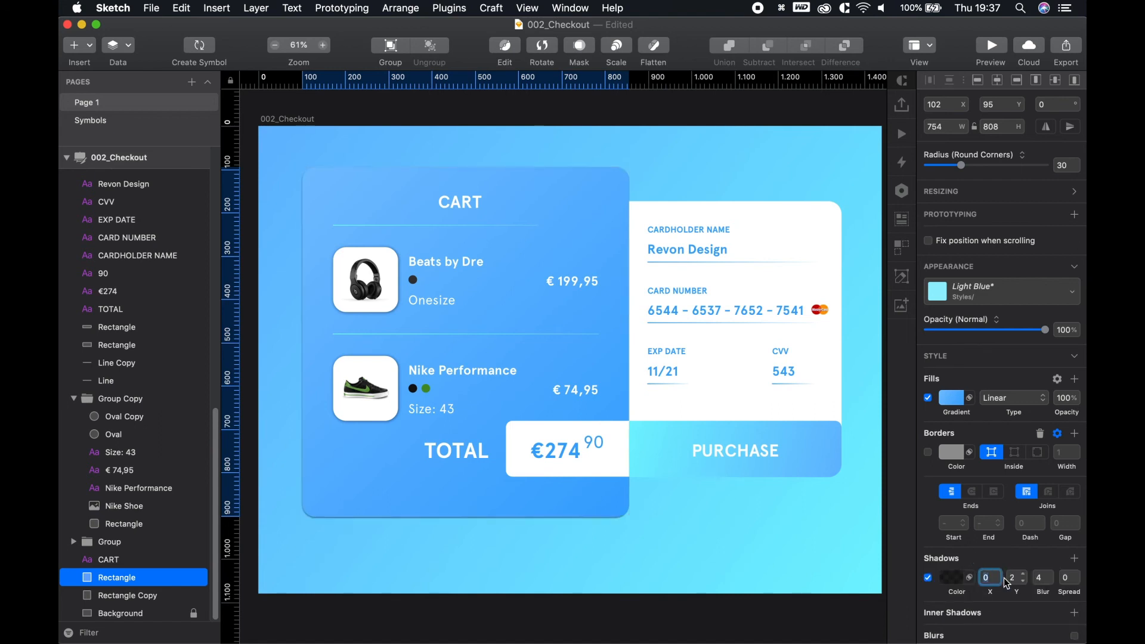
type("3")
key("Tab")
type("3")
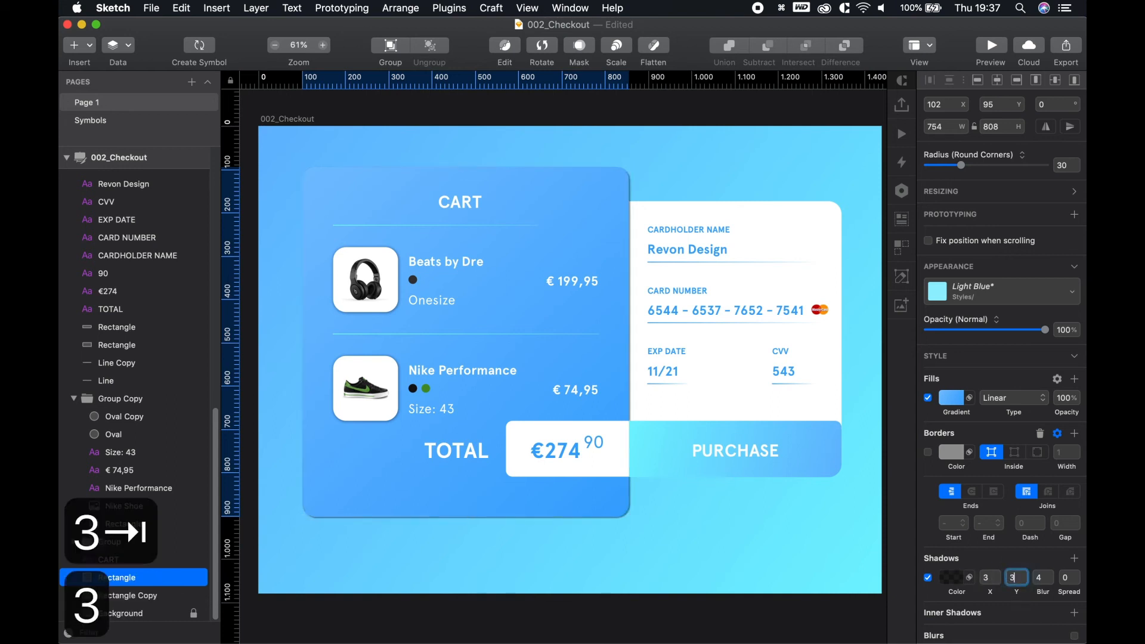
key("Tab")
type("10")
key("Tab")
Give the white payment card a drop shadow with X 3, Y 3, blur 10 and spread 1
left_click(824, 527)
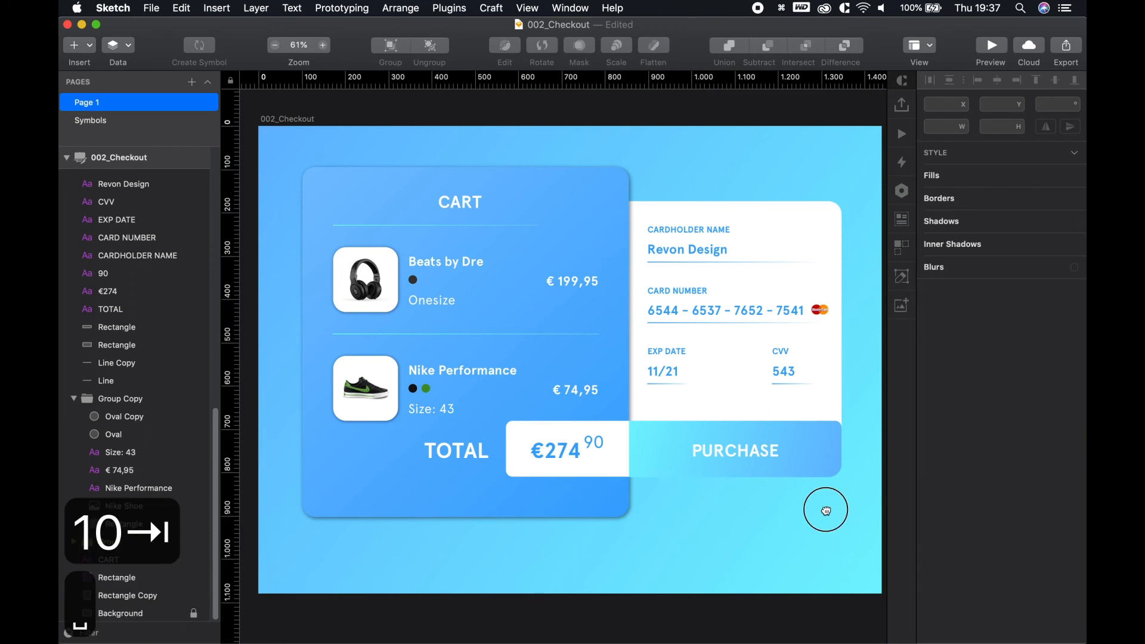
scroll(752, 269, "right", 3)
left_click(724, 206)
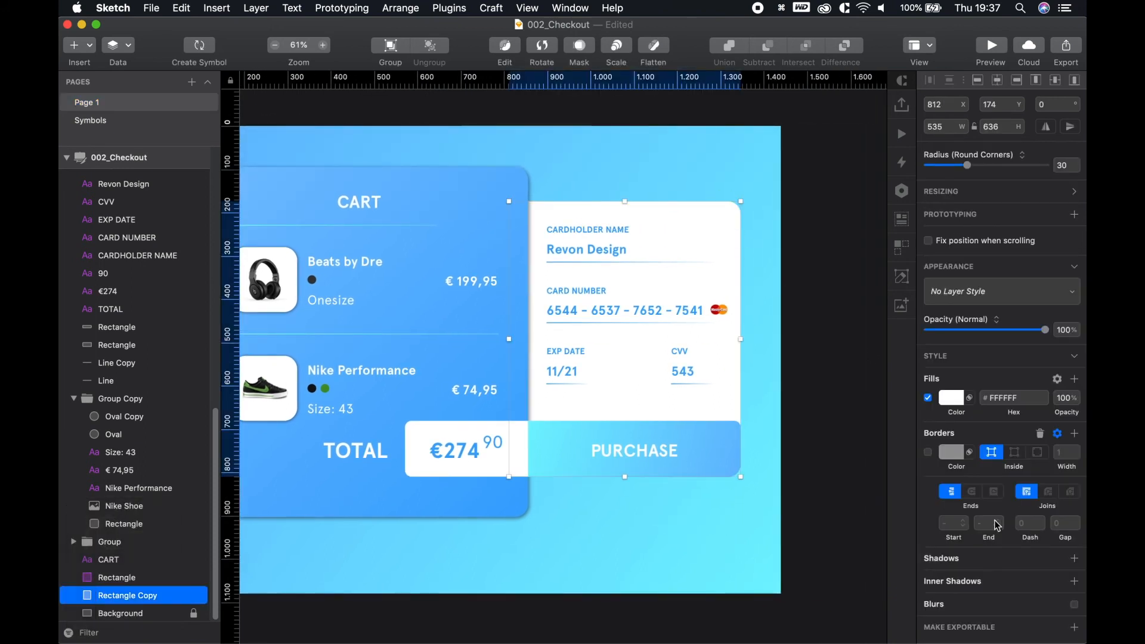
left_click(963, 562)
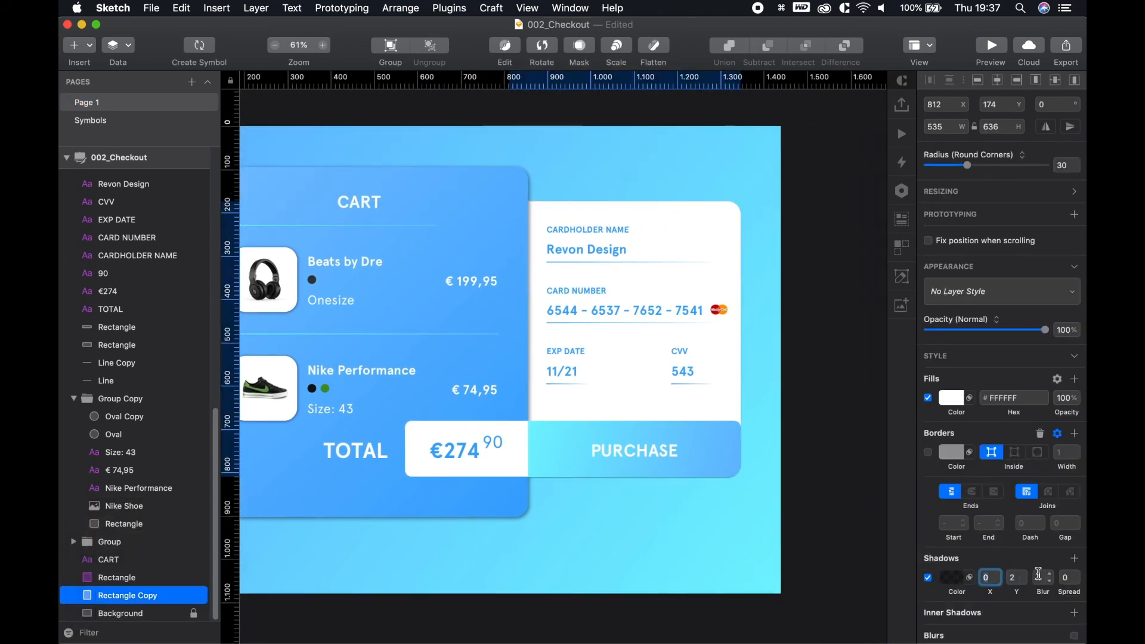
type("3")
key("Tab")
type("3")
key("Tab")
type("10")
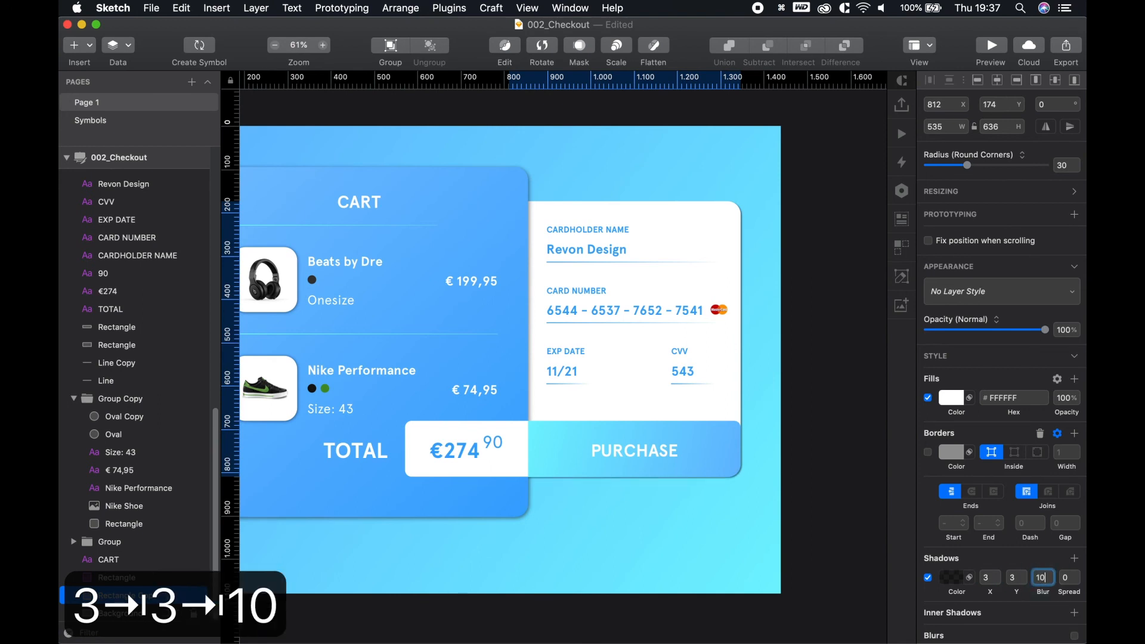
key("Tab")
type("1")
left_click(821, 575)
Marquee-select all the cart and payment layers together
scroll(709, 543, "down", 3)
key("space")
left_click_drag(679, 541, 387, 246)
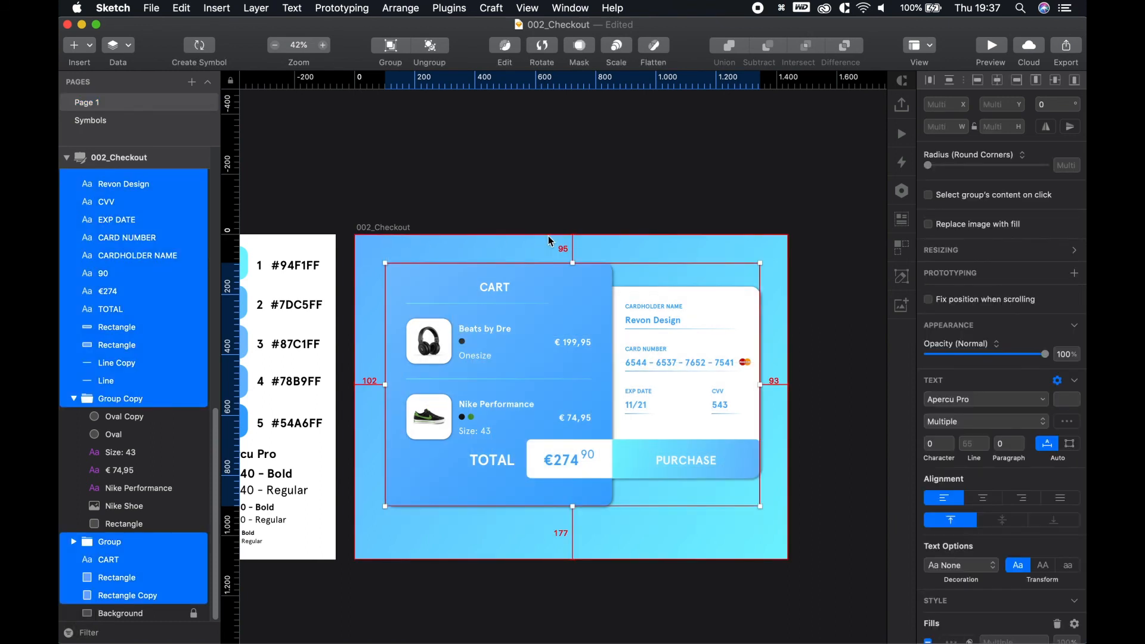
Nudge the layout until its margins are equal, 136 px from top and bottom
left_click_drag(562, 303, 574, 324)
key("alt")
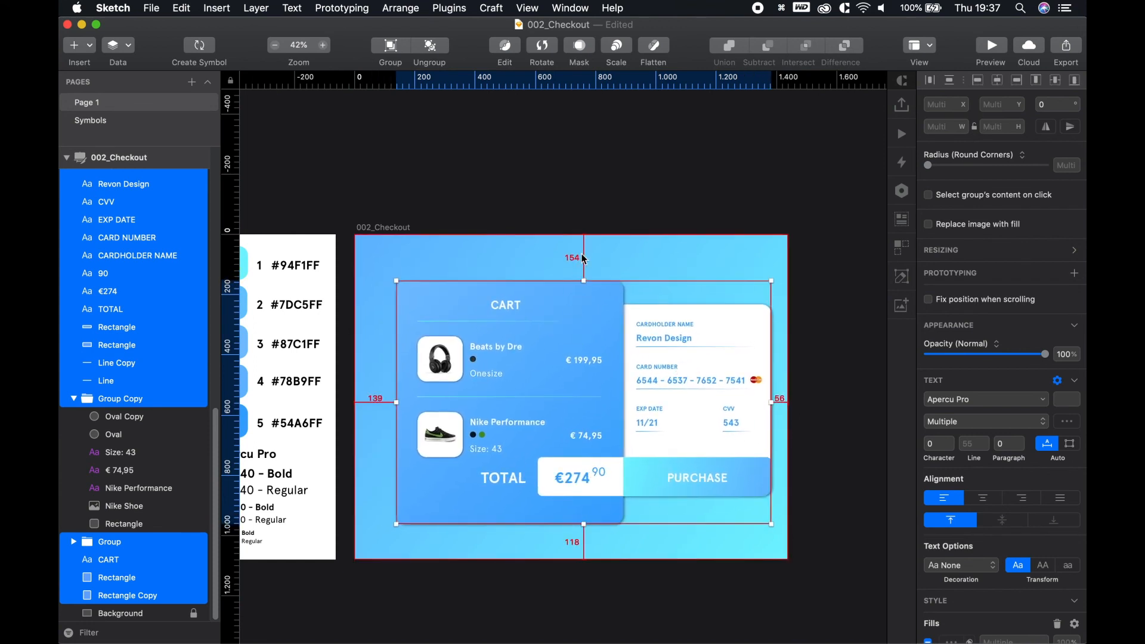
key("alt+shift+Up")
key("alt+shift+Up")
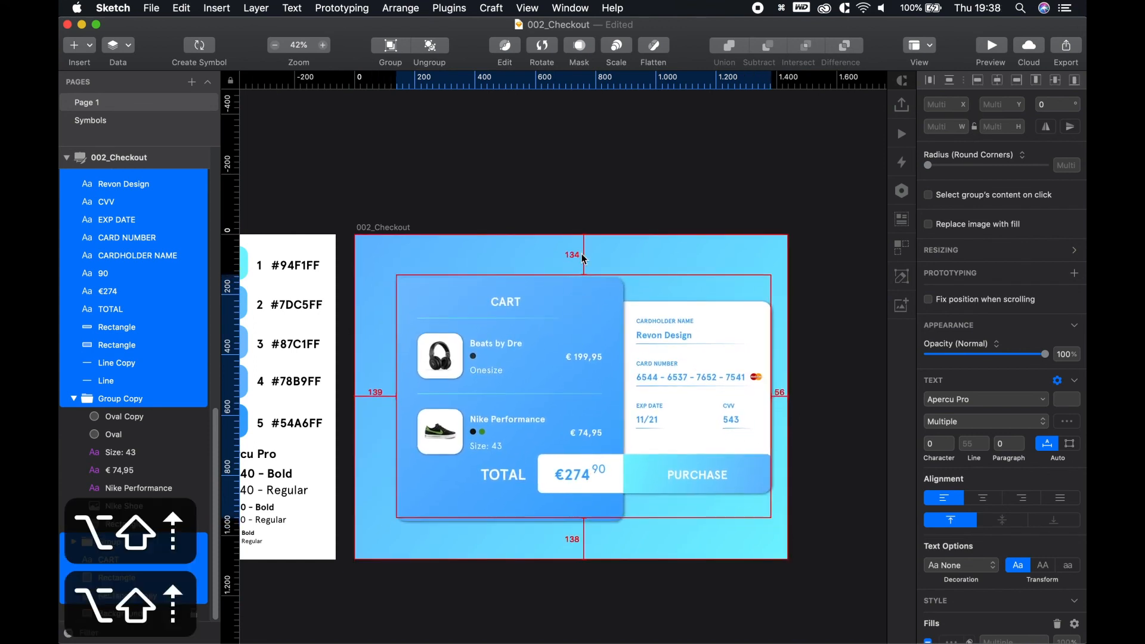
key("alt+shift+Down")
key("alt+shift+Up")
key("alt+Down")
key("alt+Down")
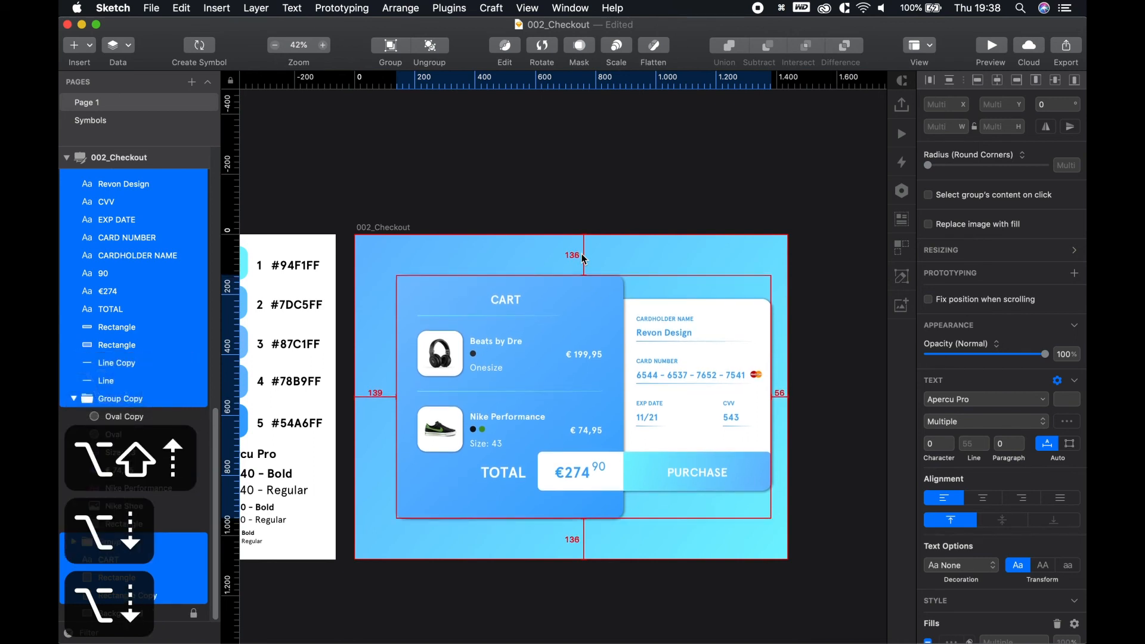
key("alt+shift+Left")
key("alt+shift+Left")
key("alt+shift+Left")
key("alt+shift+Left")
key("alt+Left")
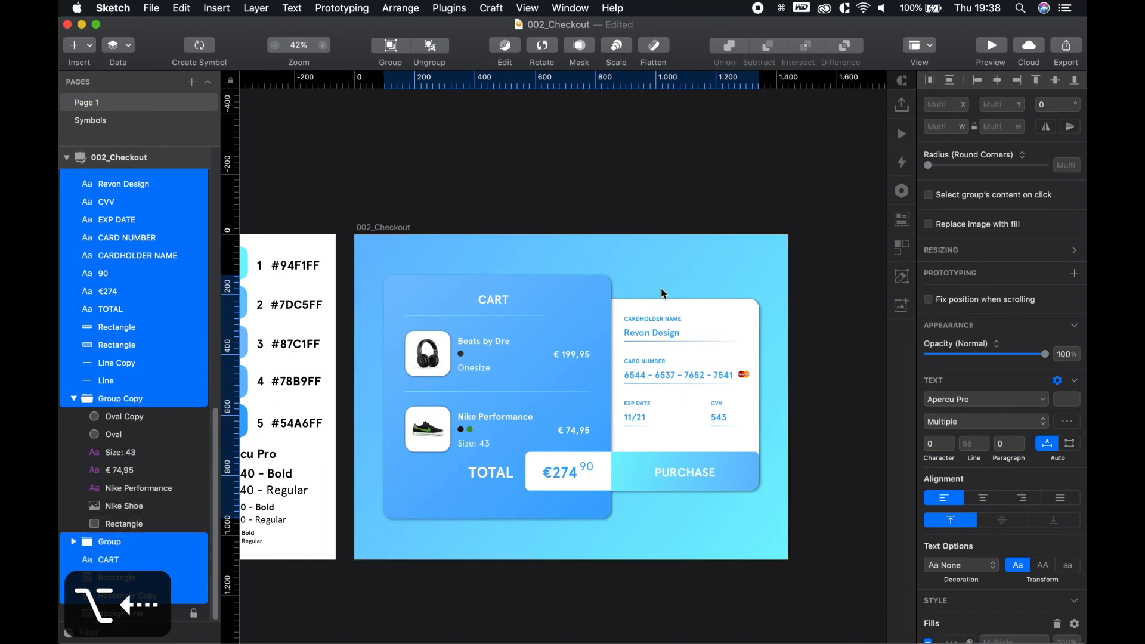
Deselect the centred layout and pan the view to frame the artboard
left_click(678, 206)
scroll(685, 377, "up", 3)
key("space")
left_click_drag(549, 192, 596, 138)
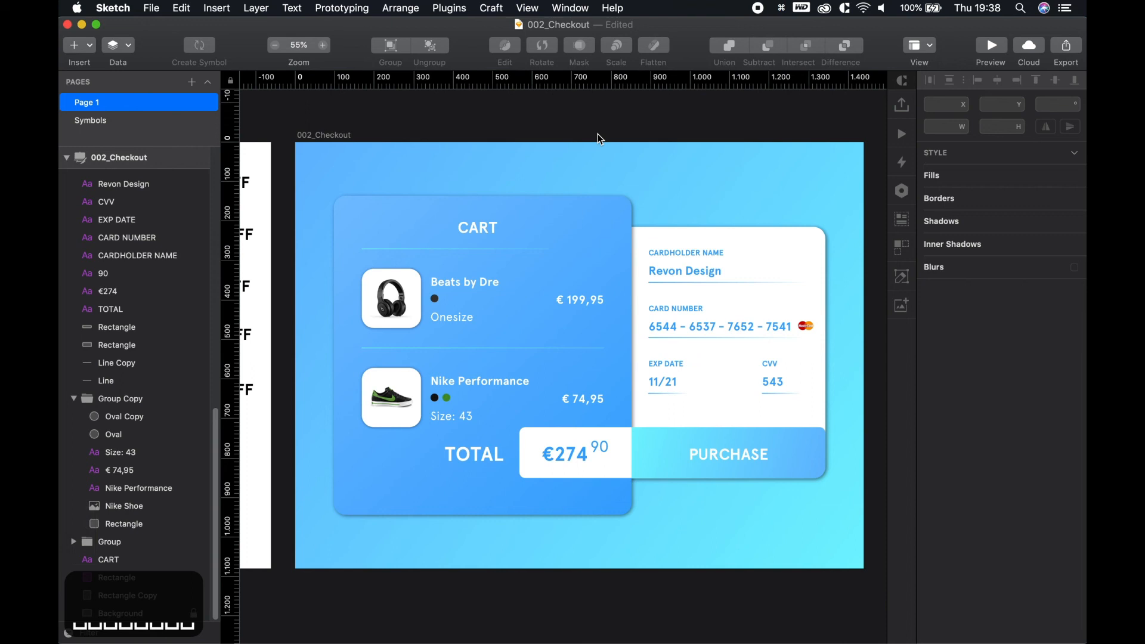